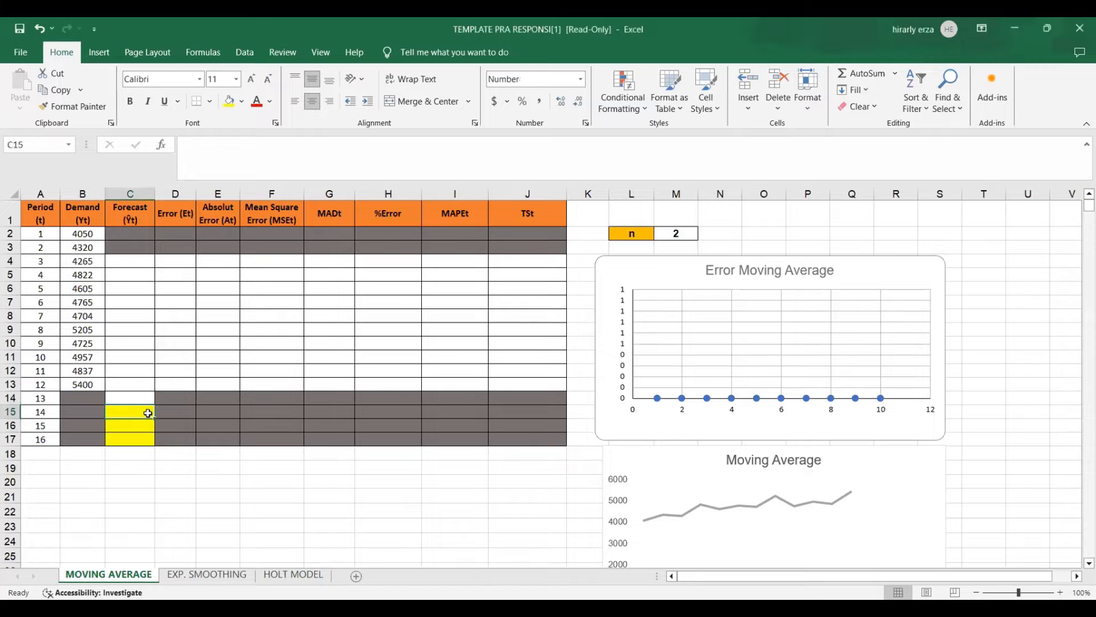
# Extend the yellow highlighting of the forecast cells upward to the period 13 cell C14.
pyautogui.click(152, 404)
pyautogui.moveTo(155, 418); pyautogui.dragTo(152, 398)
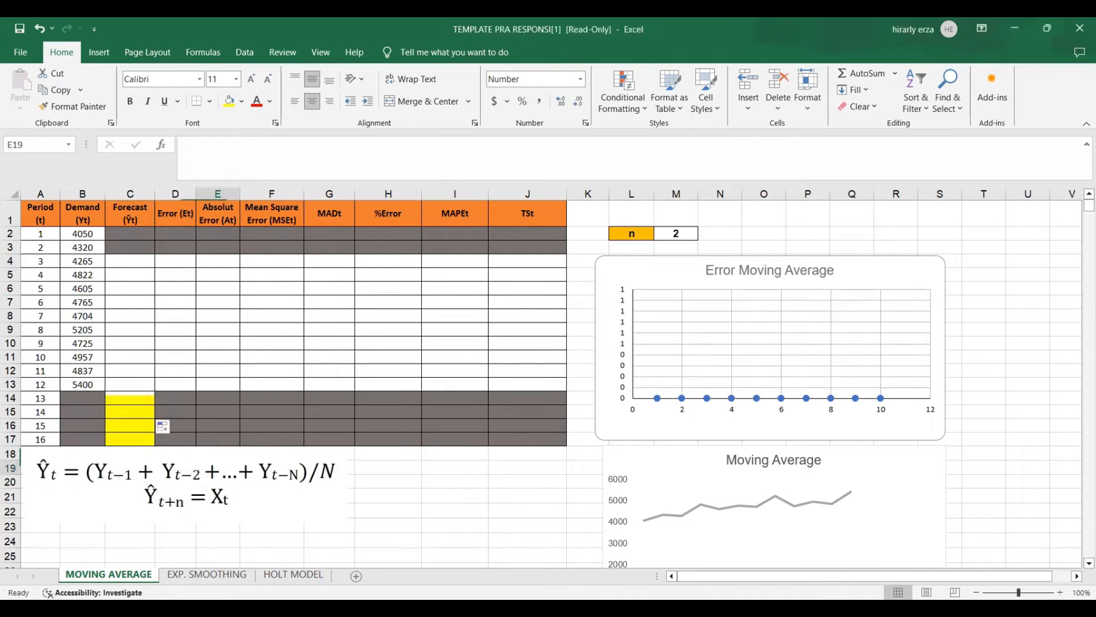
pyautogui.click(217, 467)
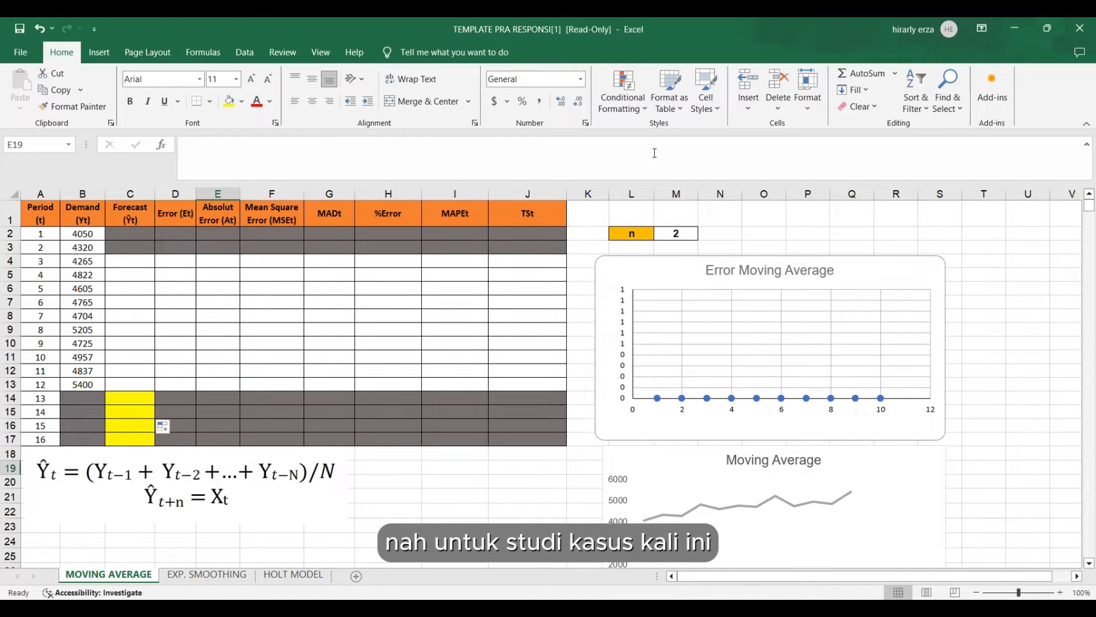
# Calculate the period 3 forecast in C4 with =AVERAGE(B2:B3) and fill the formula down to period 13 in C14.
pyautogui.moveTo(634, 231); pyautogui.dragTo(677, 233)
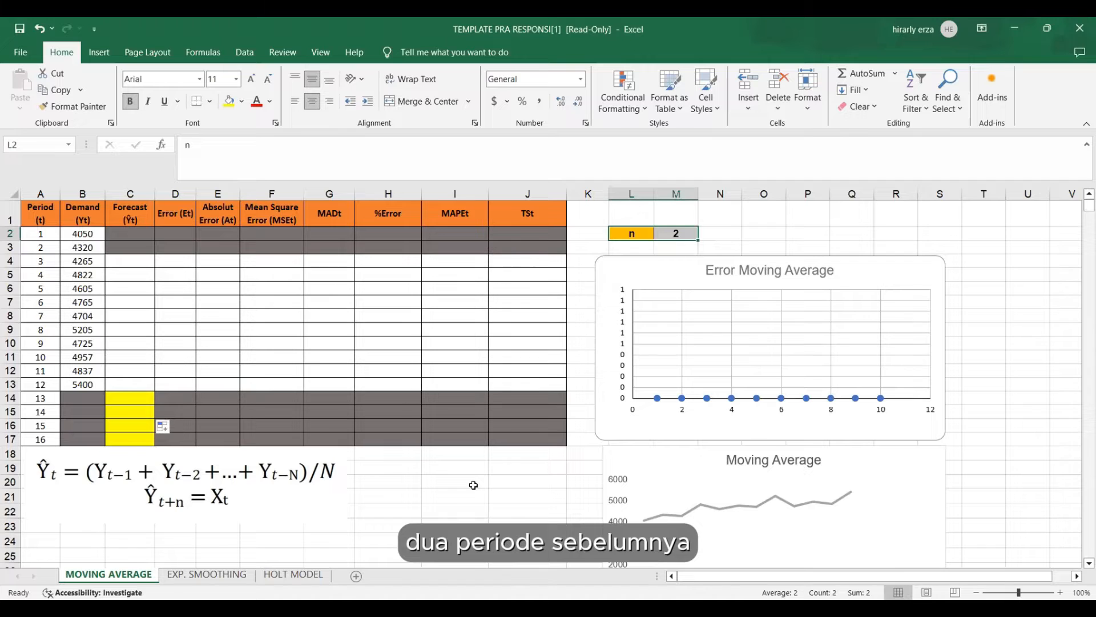
pyautogui.click(136, 261)
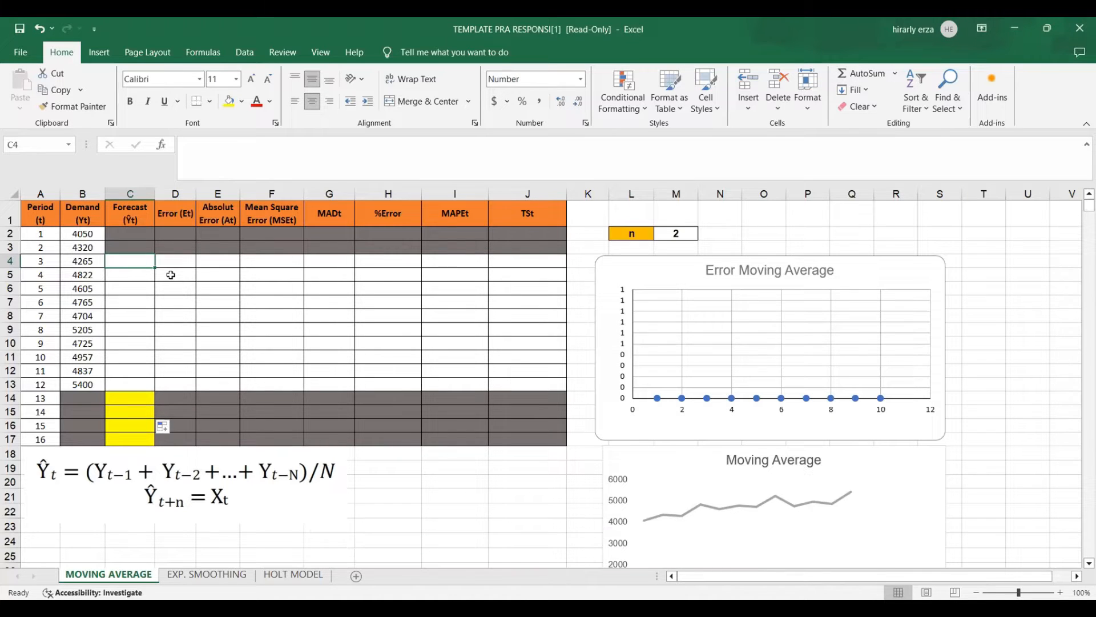
pyautogui.write('=')
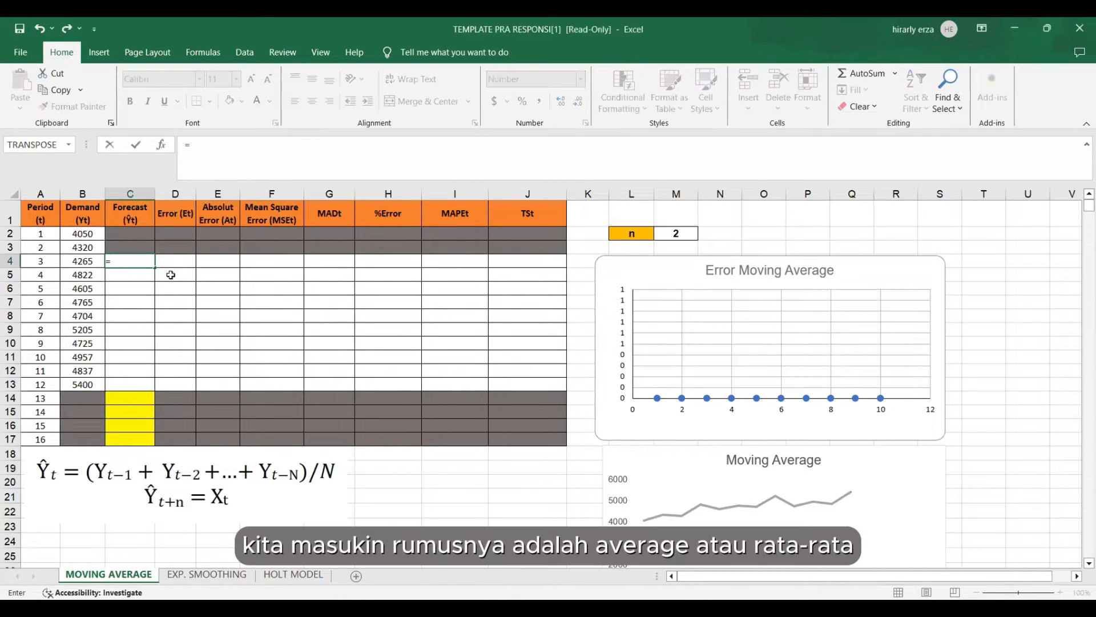
pyautogui.write('AVERAGE(')
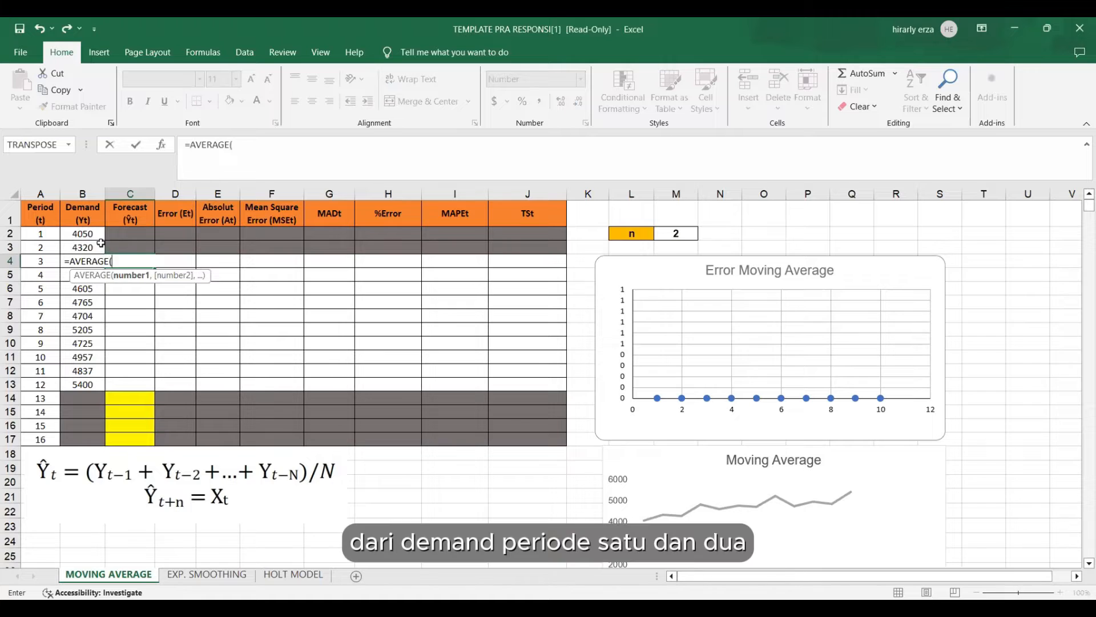
pyautogui.moveTo(88, 233); pyautogui.dragTo(91, 248)
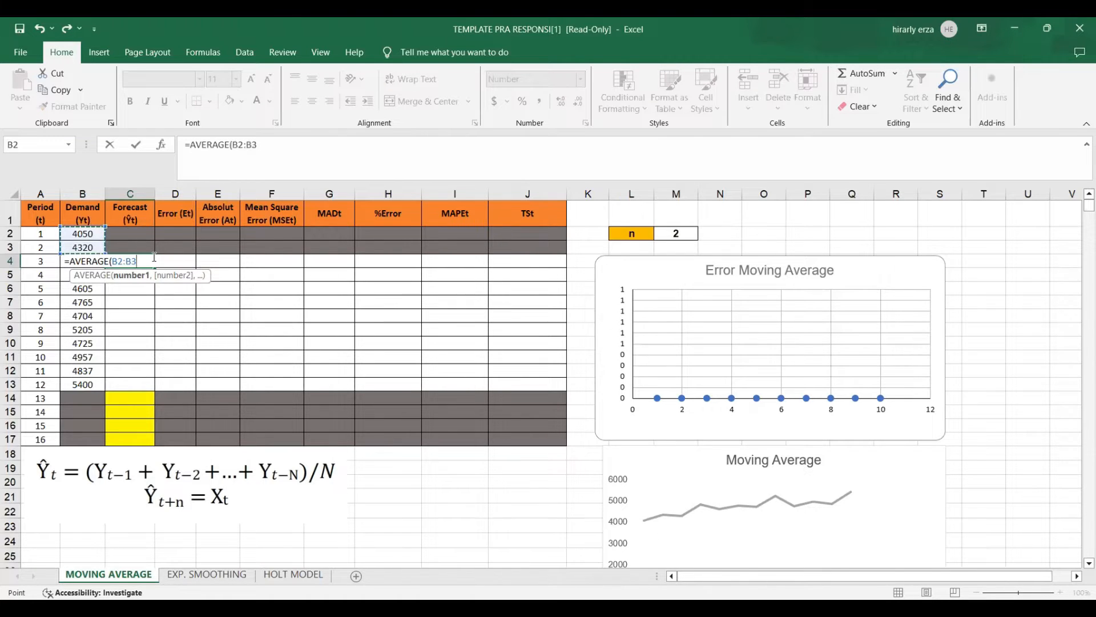
pyautogui.write(')')
pyautogui.press('Return')
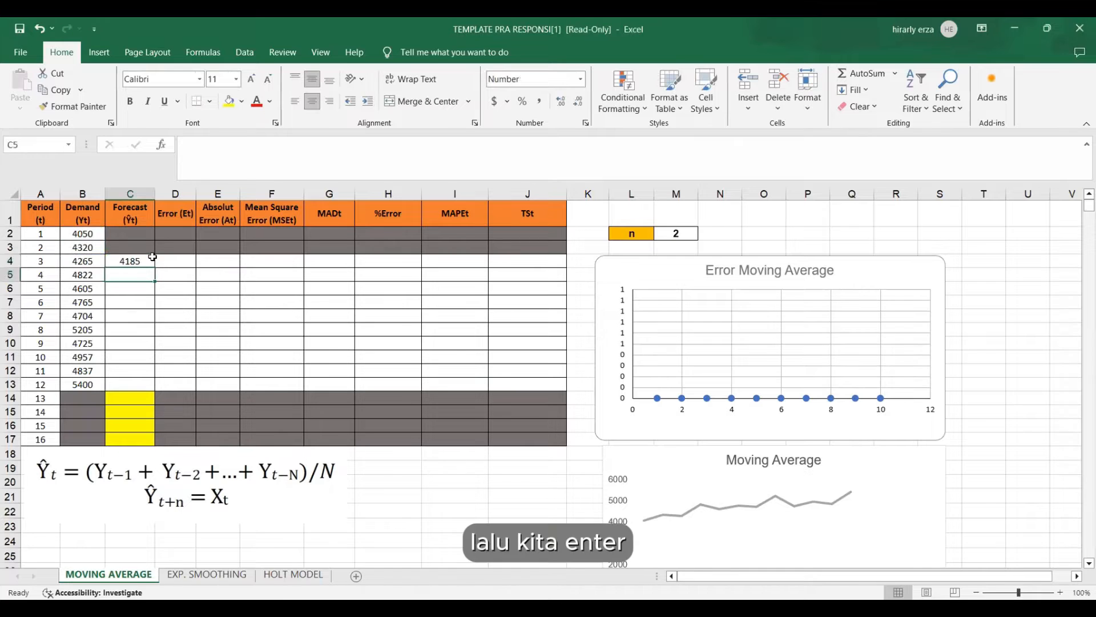
pyautogui.click(136, 261)
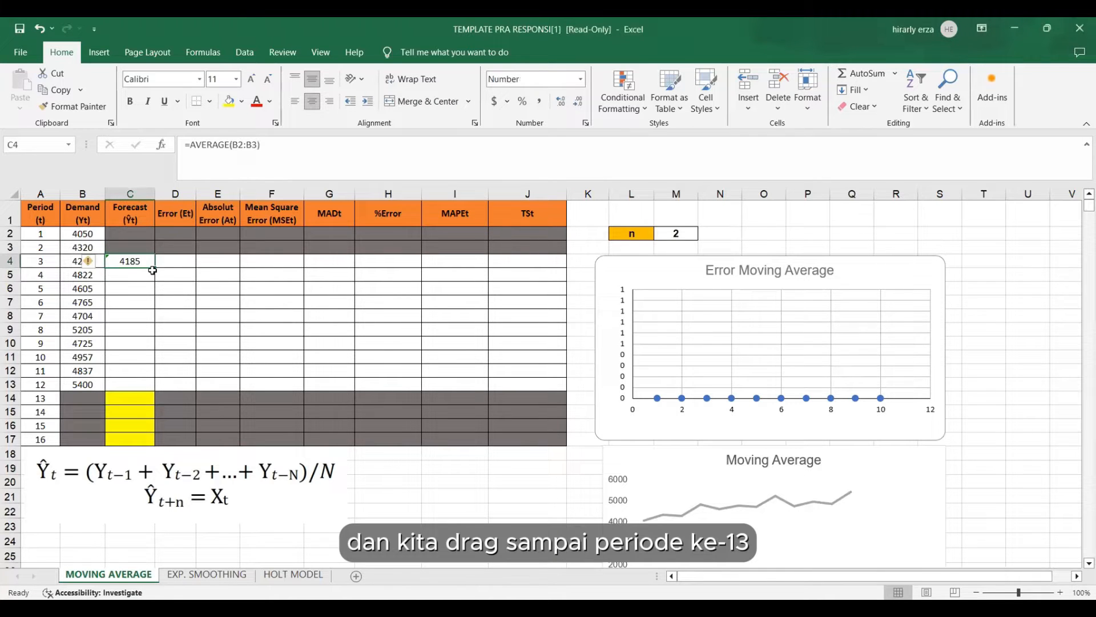
pyautogui.moveTo(155, 267); pyautogui.dragTo(166, 404)
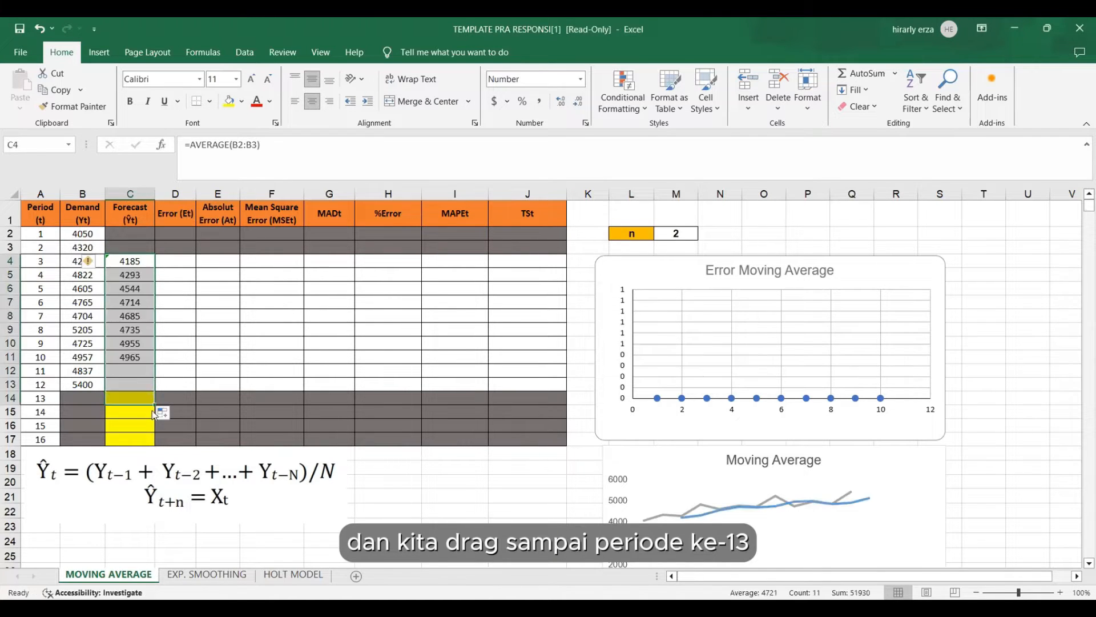
pyautogui.click(144, 413)
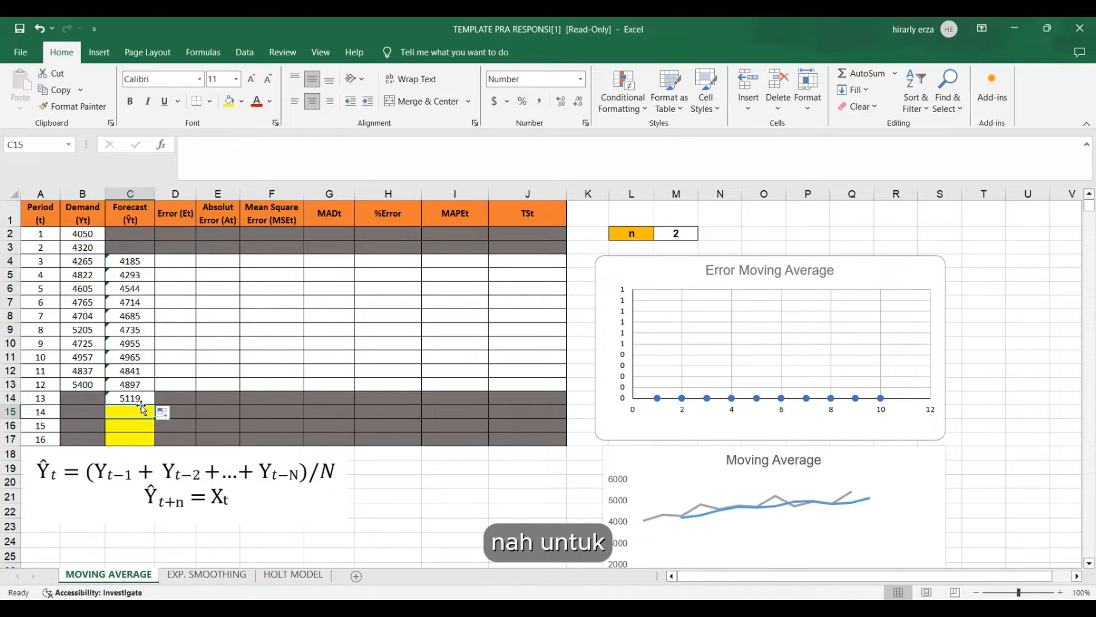
pyautogui.moveTo(39, 413); pyautogui.dragTo(52, 438)
pyautogui.click(55, 429)
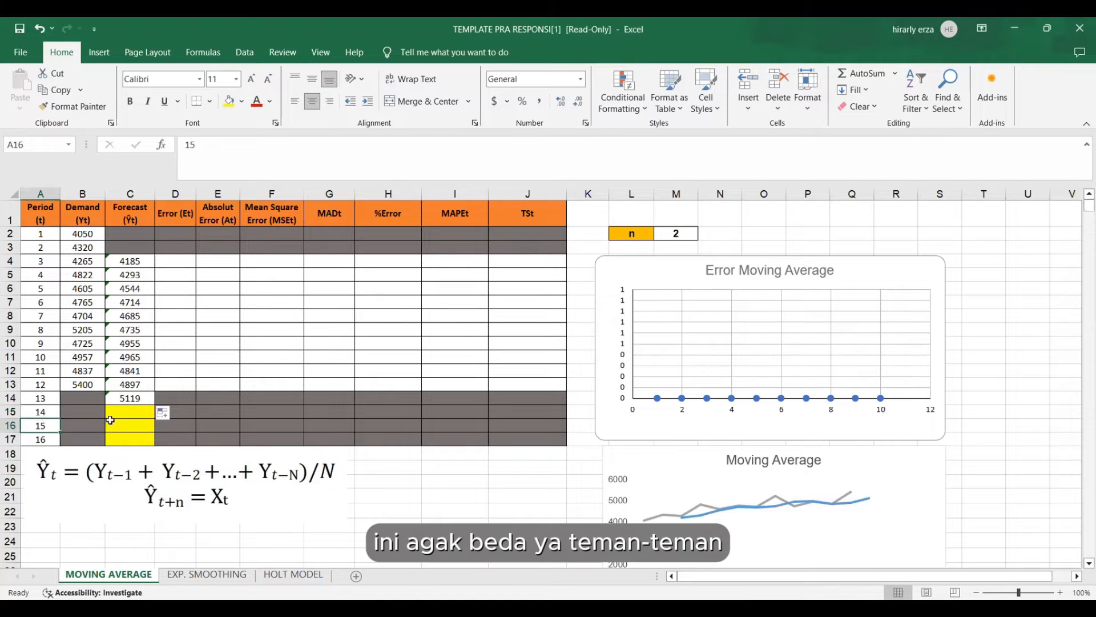
pyautogui.click(111, 414)
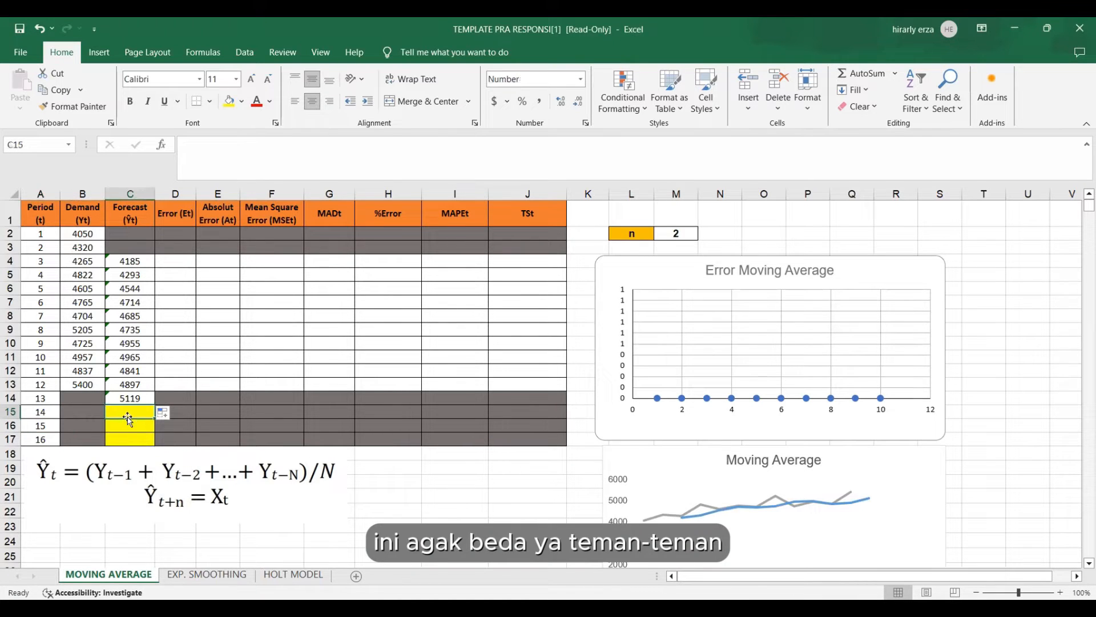
pyautogui.click(89, 397)
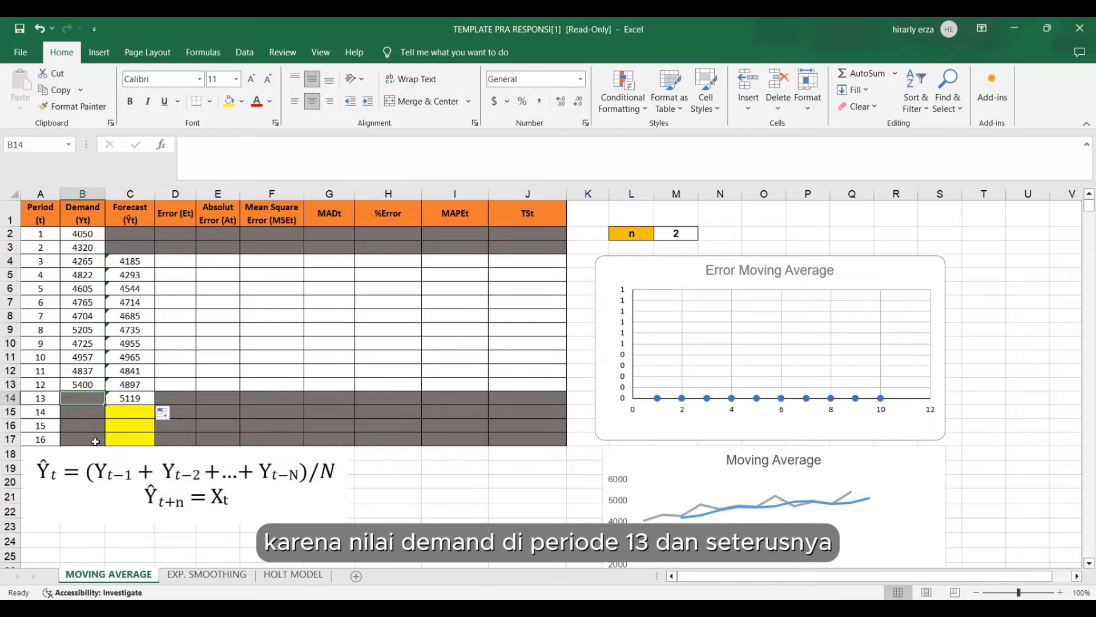
# Enter the absolute reference =$C$14 as the period 14 forecast in C15 and fill it down through period 16 in C17.
pyautogui.click(127, 413)
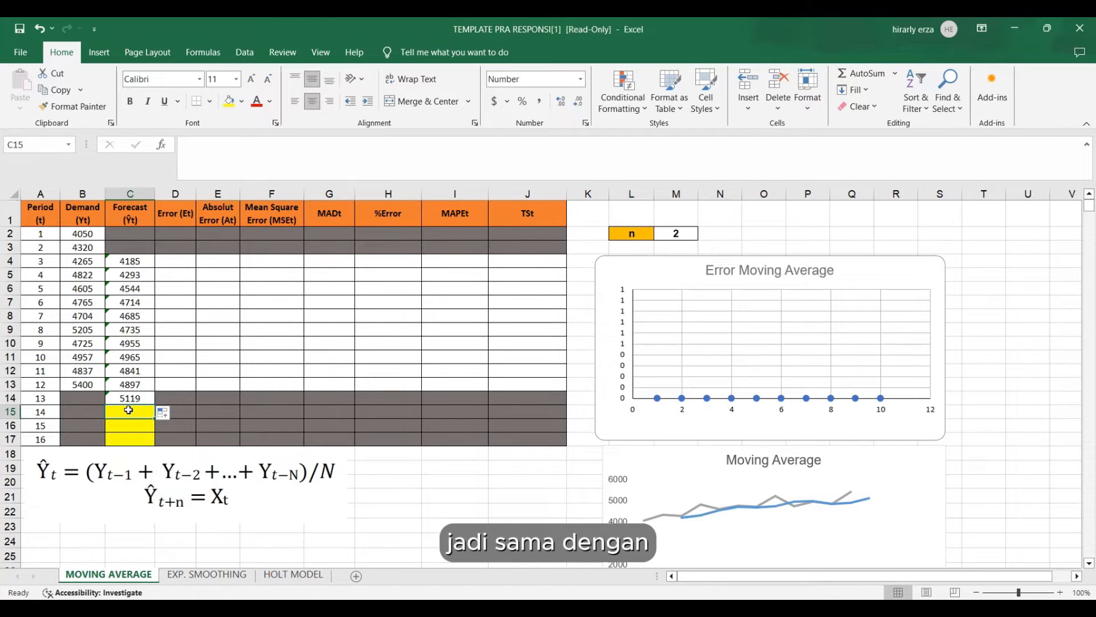
pyautogui.write('=')
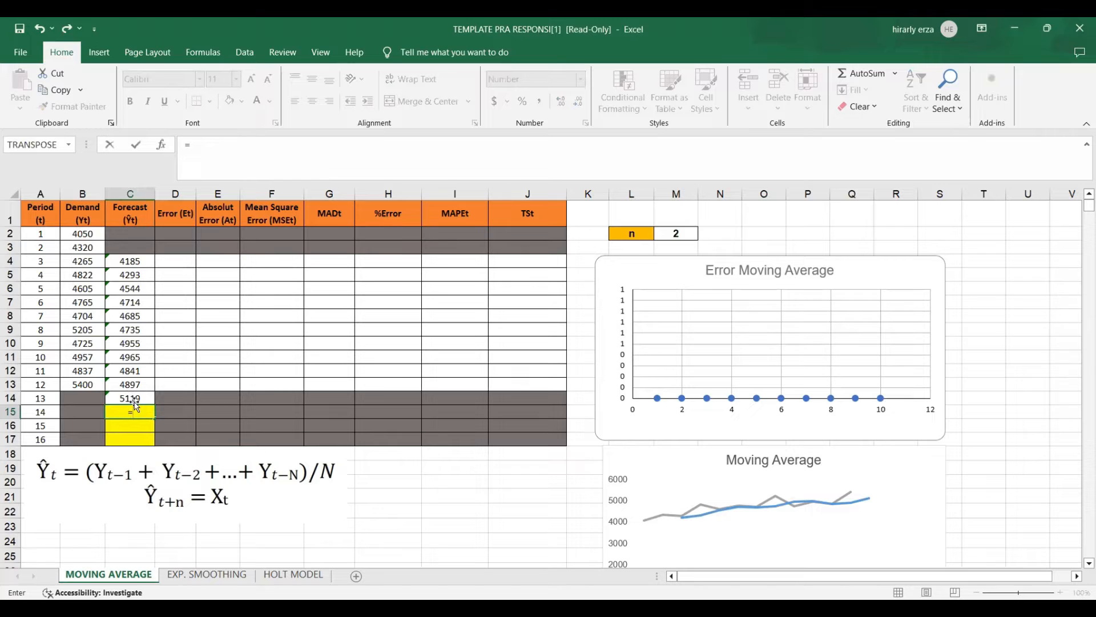
pyautogui.click(130, 398)
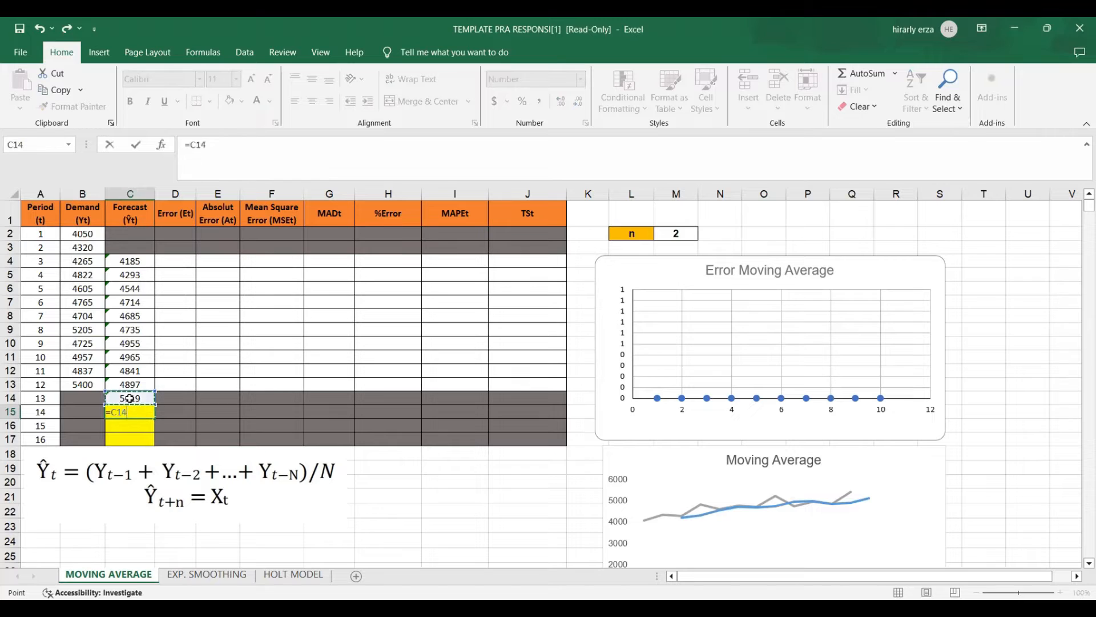
pyautogui.click(201, 147)
pyautogui.press('F4')
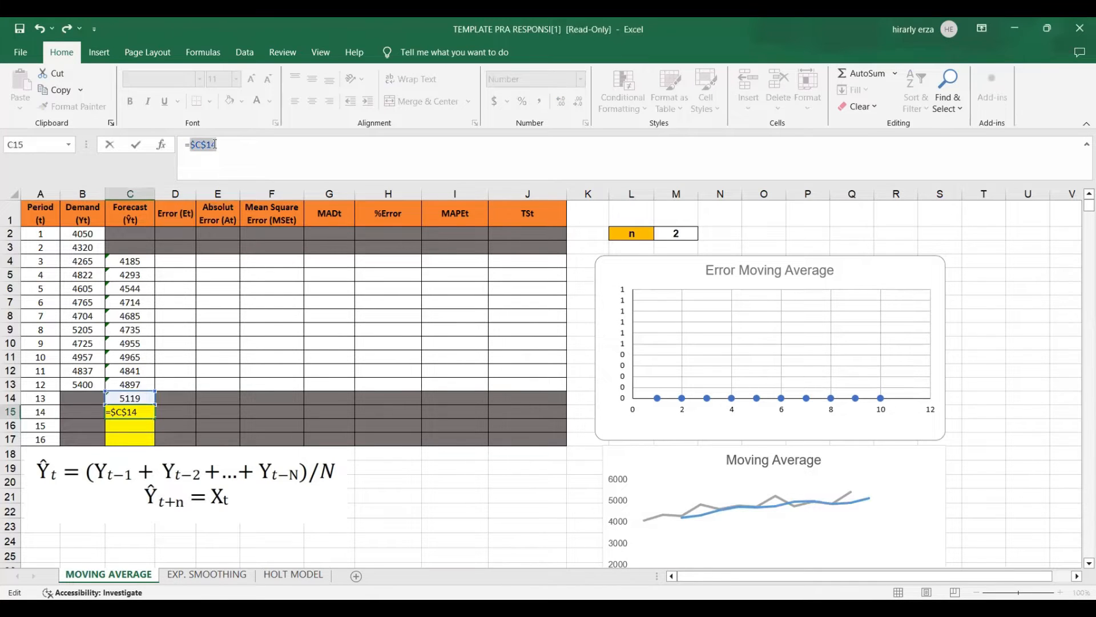
pyautogui.click(242, 148)
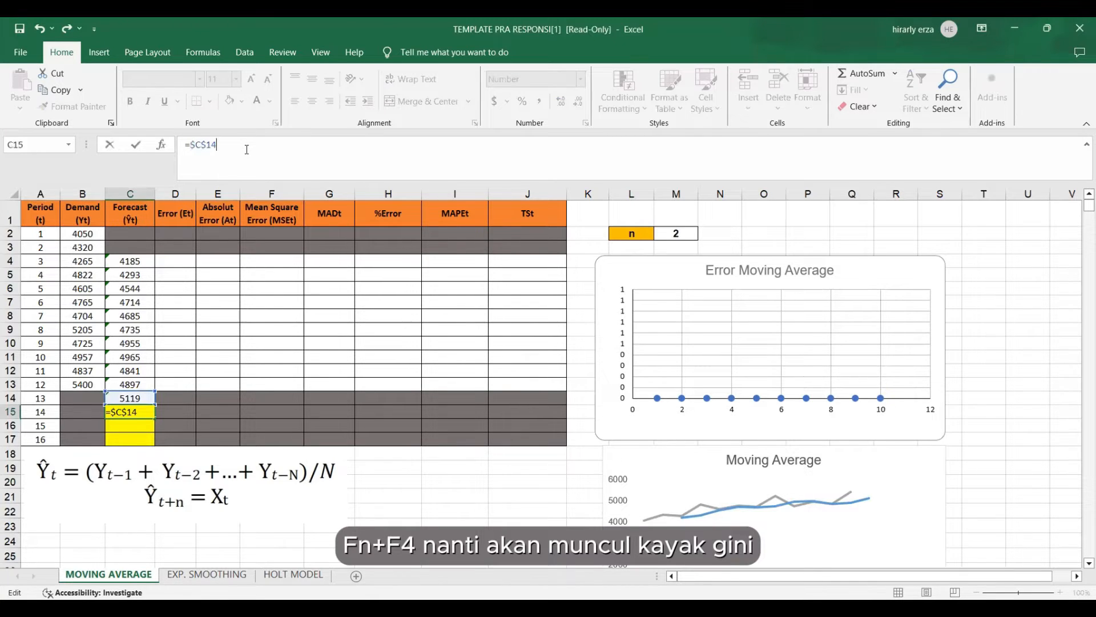
pyautogui.press('Return')
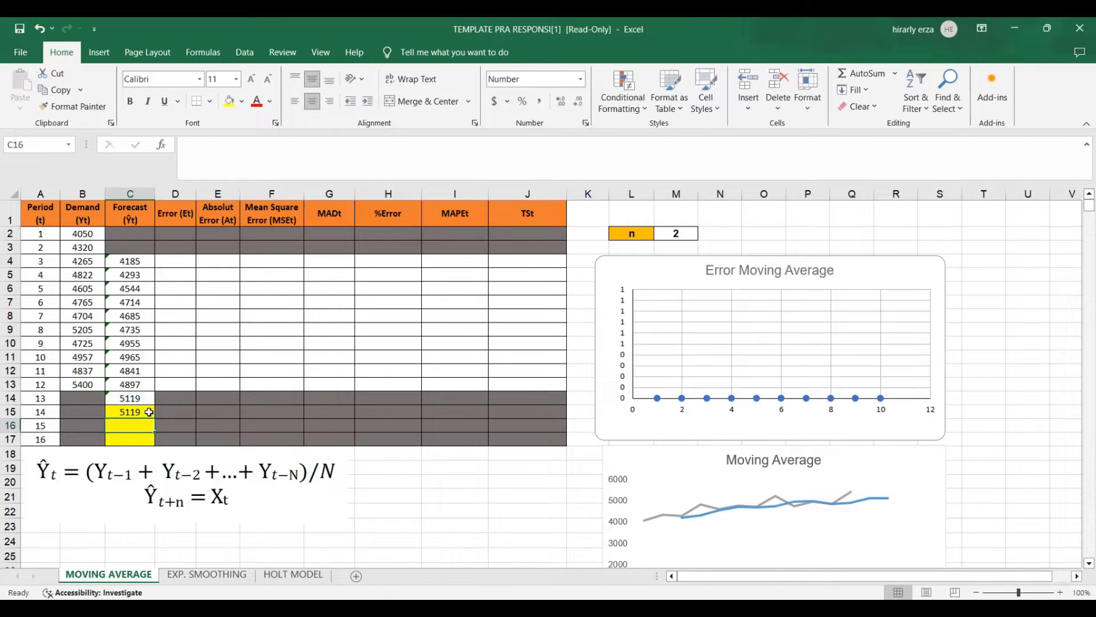
pyautogui.click(150, 413)
pyautogui.moveTo(158, 421); pyautogui.dragTo(156, 444)
# Calculate the period 3 error in D4 as forecast minus demand, =C4-B4, and fill the formula down to D13.
pyautogui.click(184, 258)
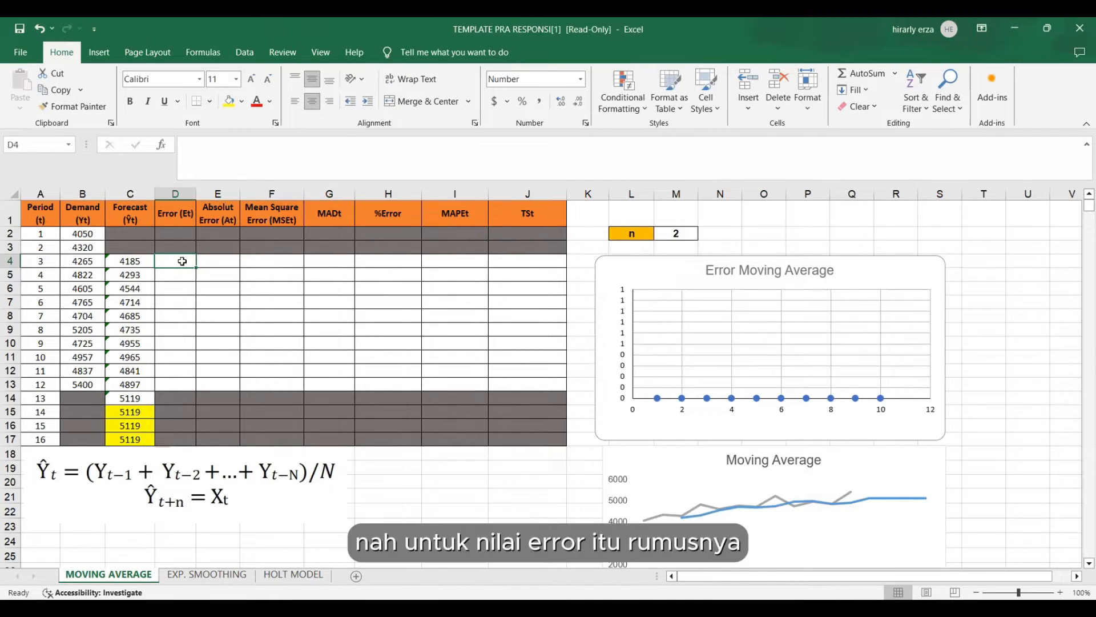
pyautogui.write('=')
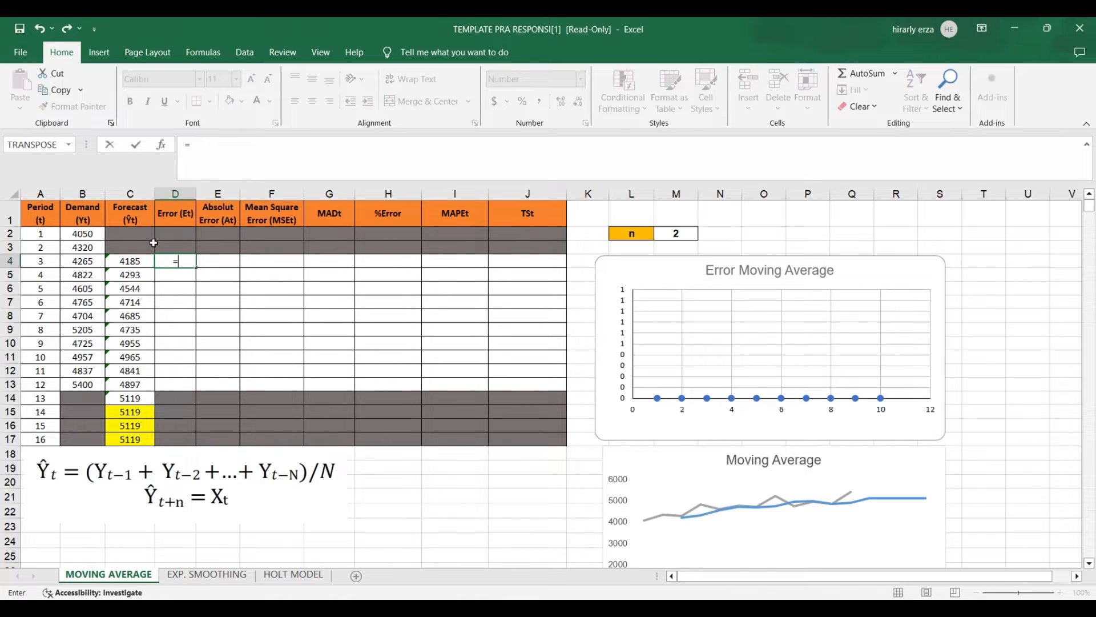
pyautogui.click(139, 261)
pyautogui.write('-')
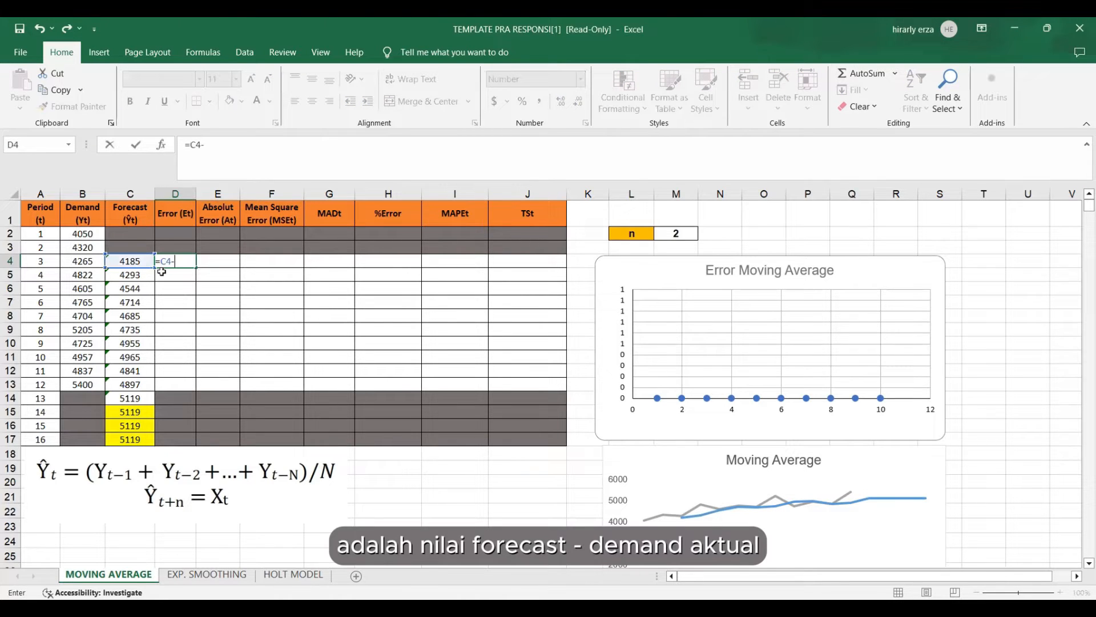
pyautogui.click(80, 261)
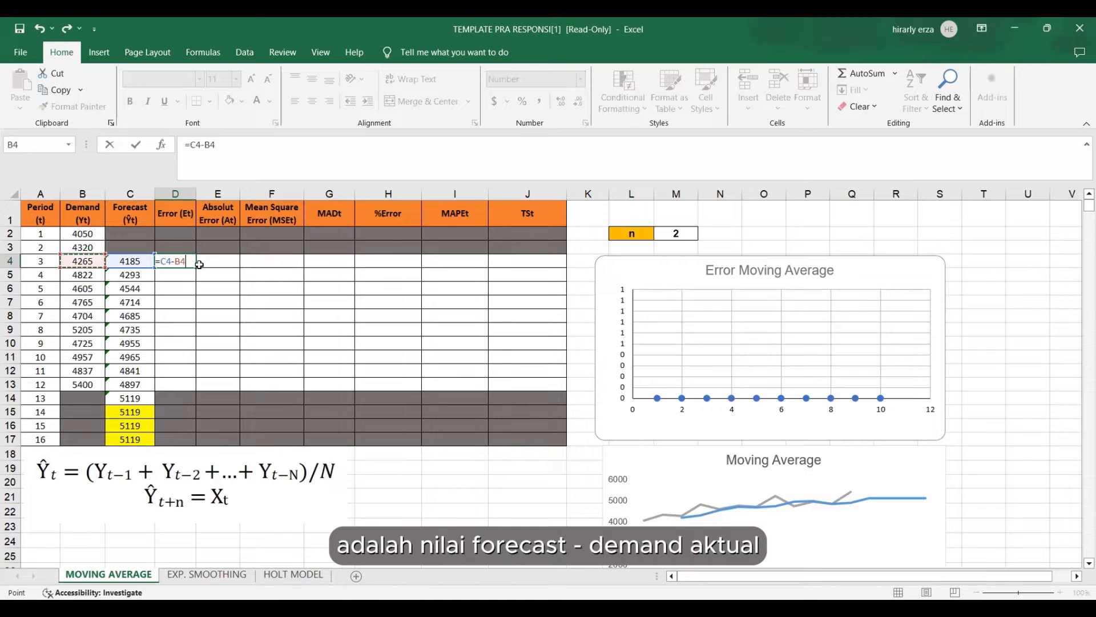
pyautogui.press('Return')
pyautogui.click(188, 262)
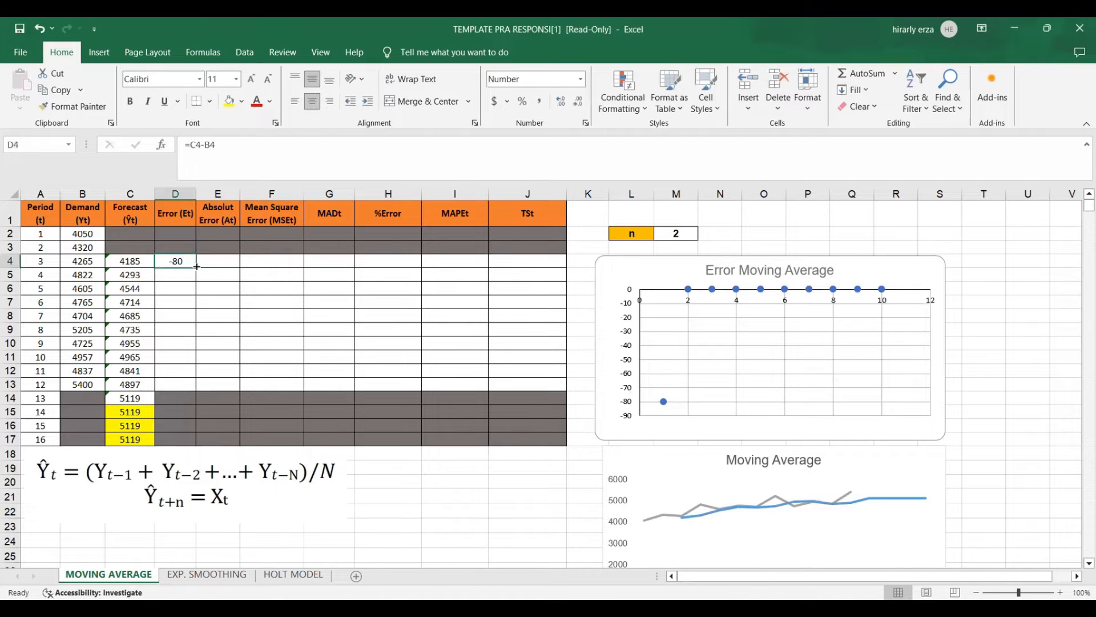
pyautogui.moveTo(196, 268); pyautogui.dragTo(204, 392)
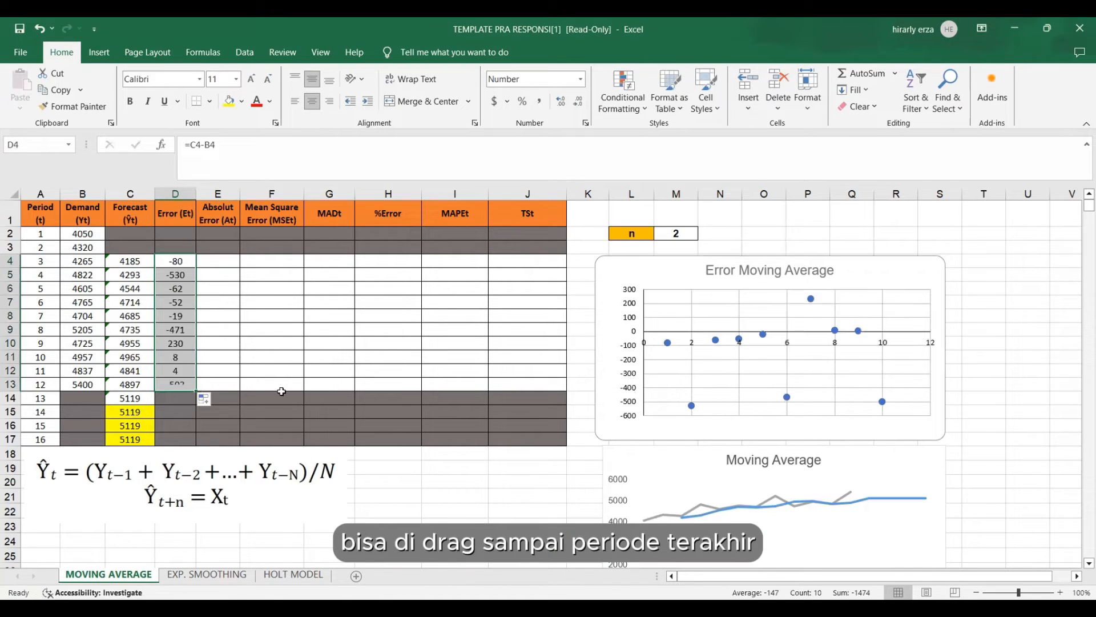
# Calculate the period 3 absolute error in E4 with =ABS(D4) and fill the formula down to period 12 in E13.
pyautogui.click(223, 264)
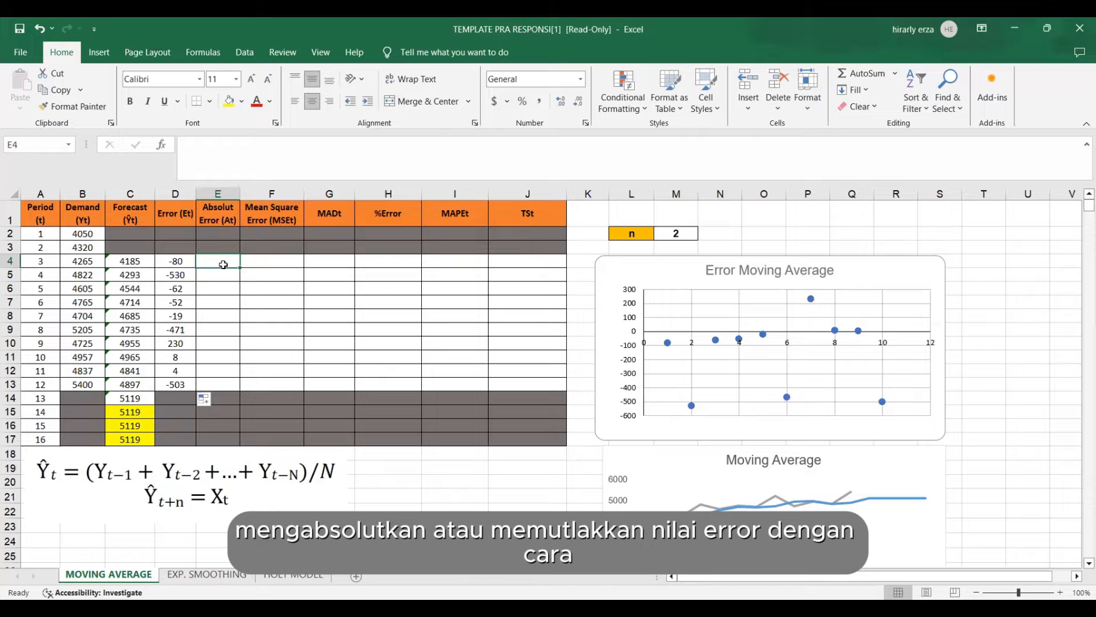
pyautogui.write('=')
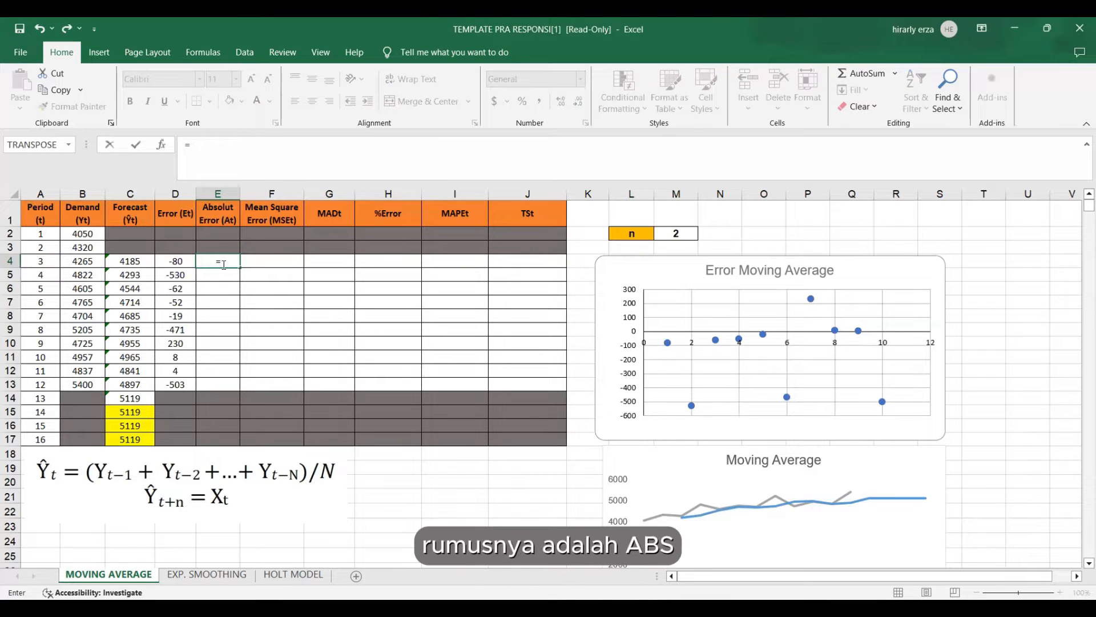
pyautogui.write('ABS')
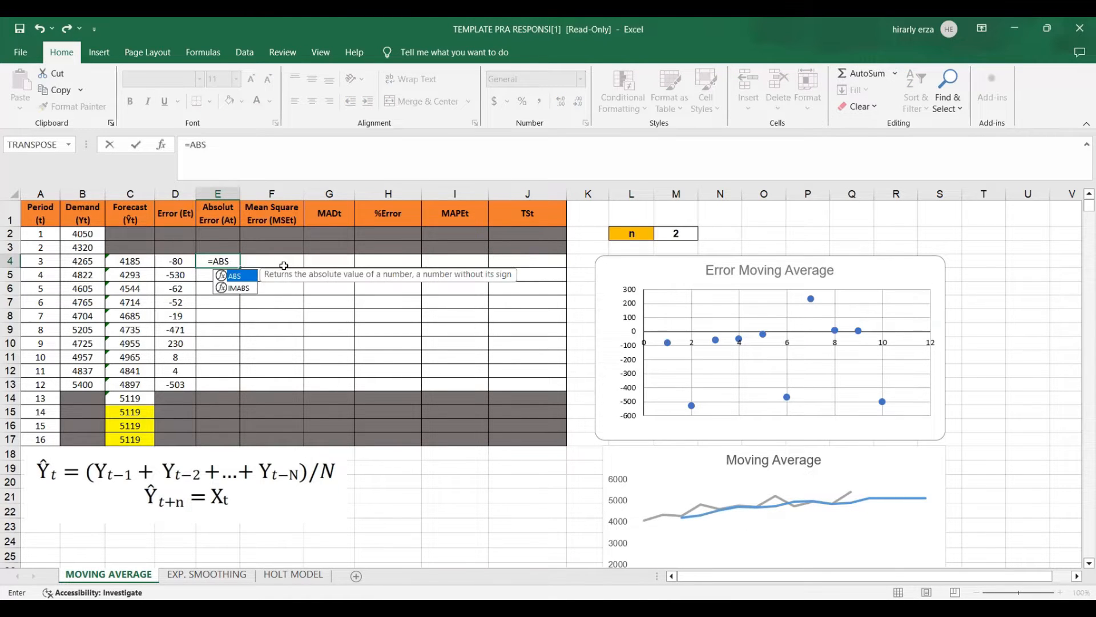
pyautogui.write('(')
pyautogui.press('Left')
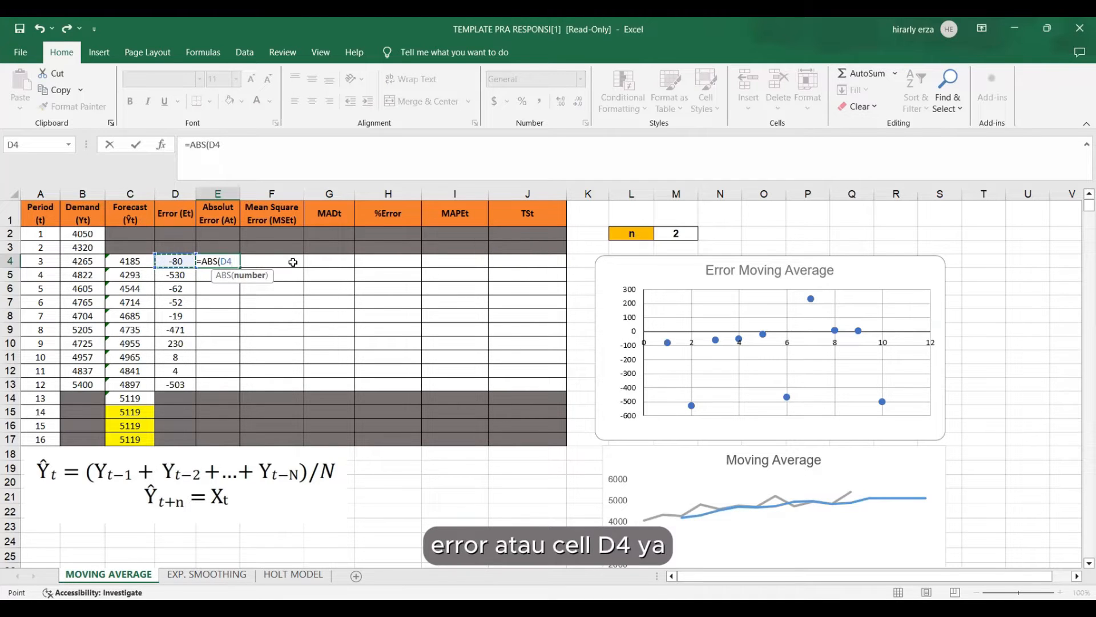
pyautogui.write(')')
pyautogui.press('Return')
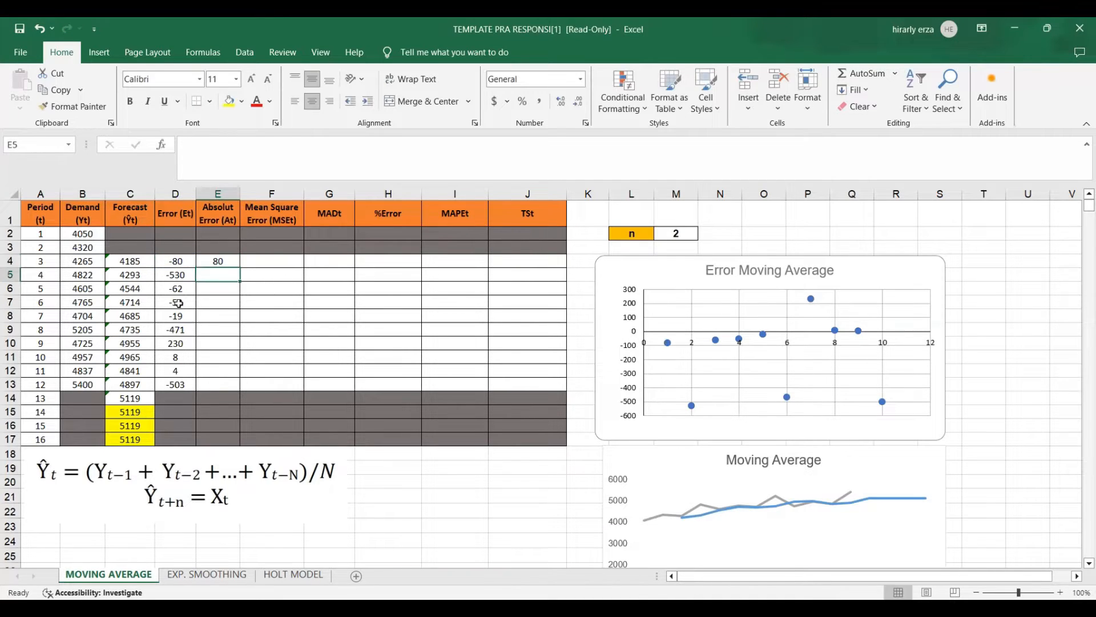
pyautogui.click(215, 264)
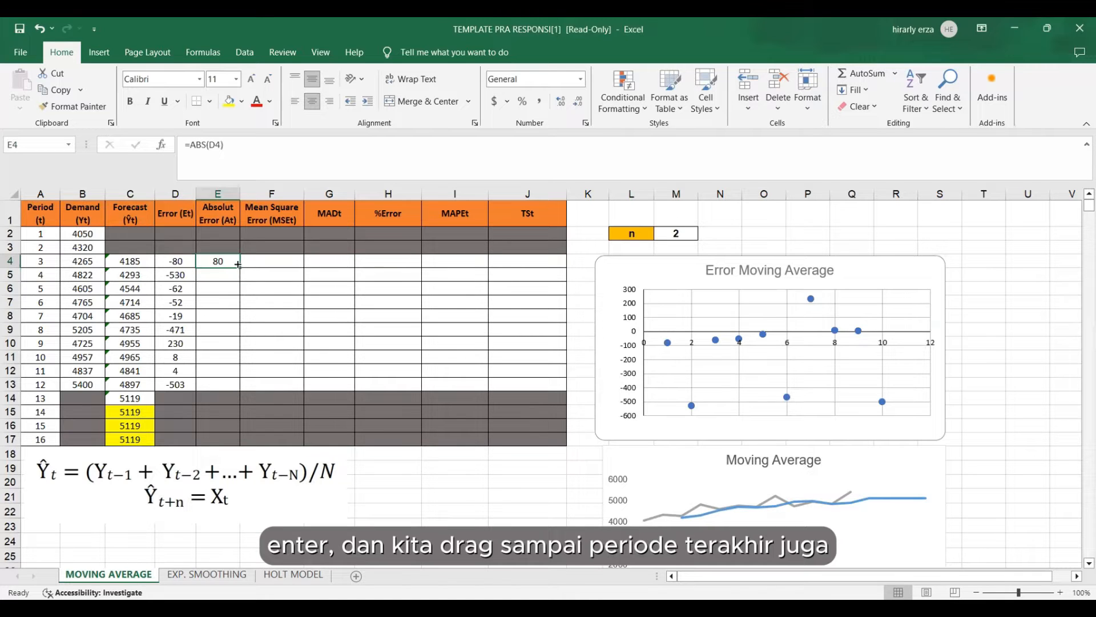
pyautogui.moveTo(238, 266); pyautogui.dragTo(235, 391)
pyautogui.click(272, 259)
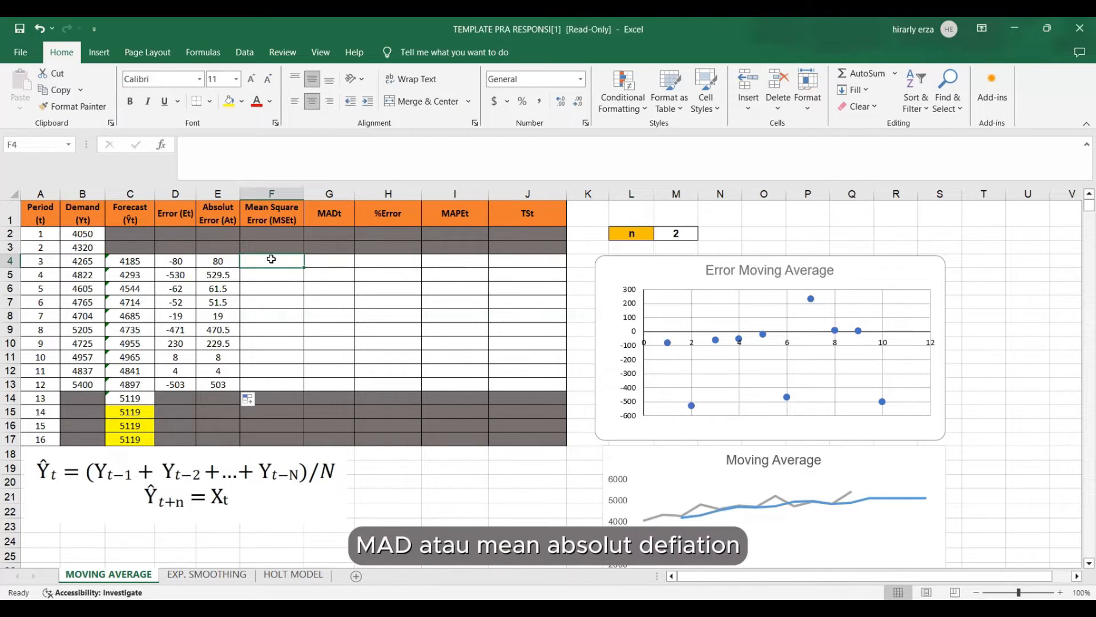
pyautogui.click(336, 217)
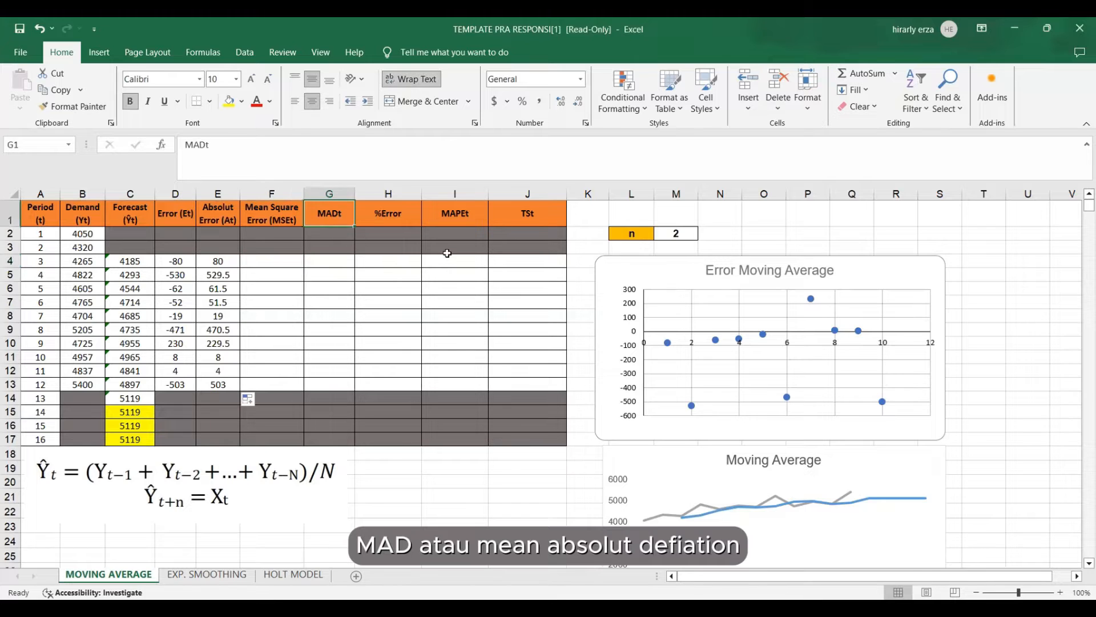
pyautogui.click(464, 217)
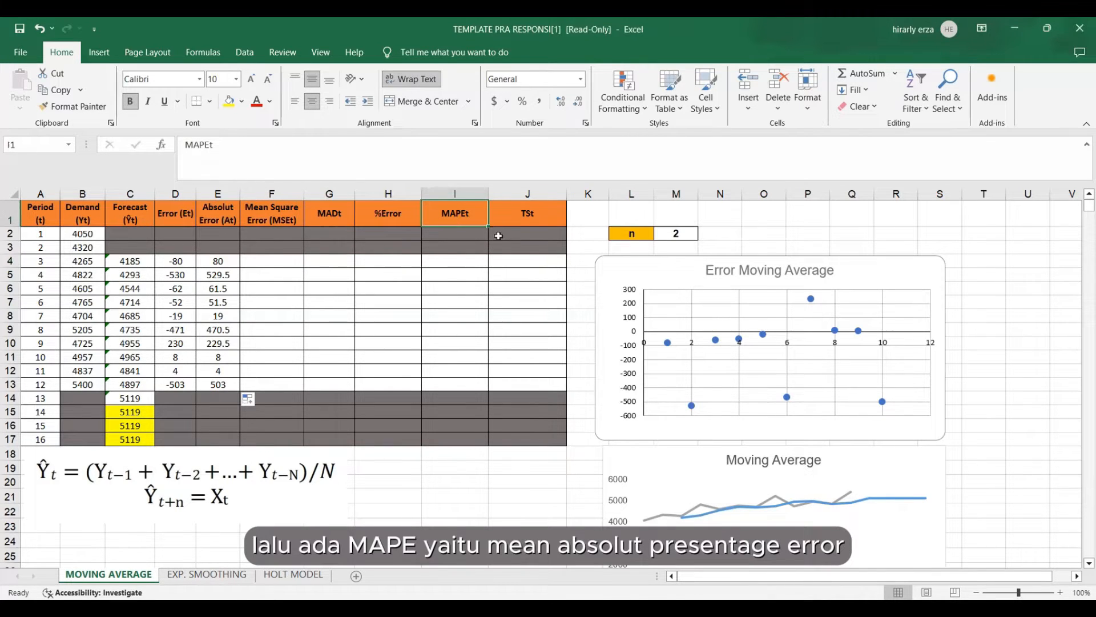
pyautogui.click(531, 217)
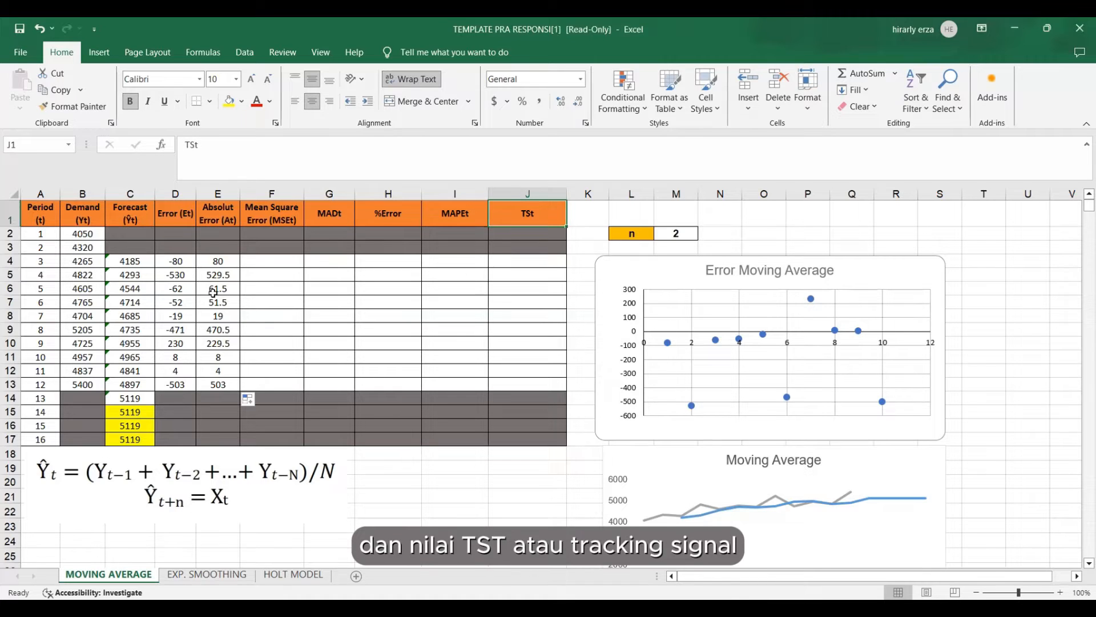
# Calculate the period 3 mean square error in F4 with =SUMSQ($D$4:D4)/(A4-2) and fill the formula down to period 12 in F13.
pyautogui.click(283, 263)
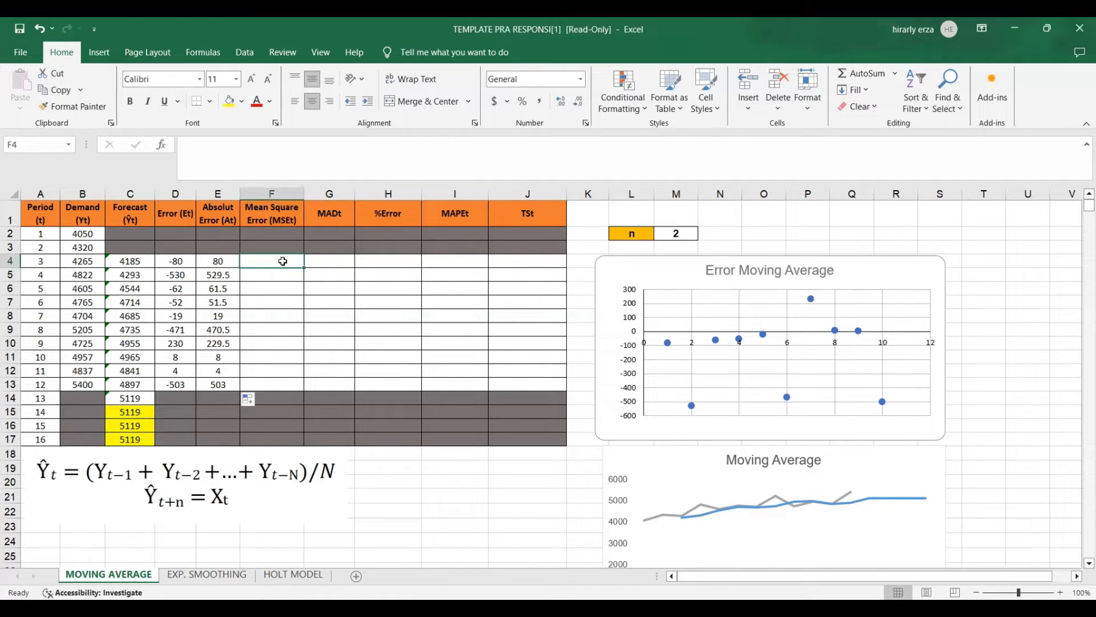
pyautogui.write('=')
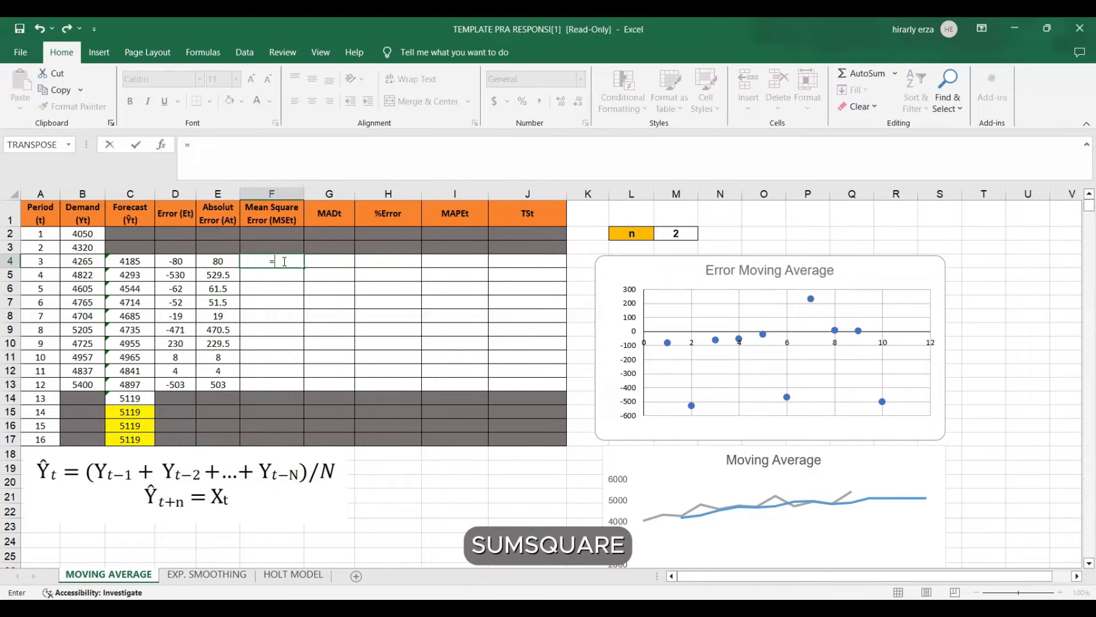
pyautogui.write('SUMSQ')
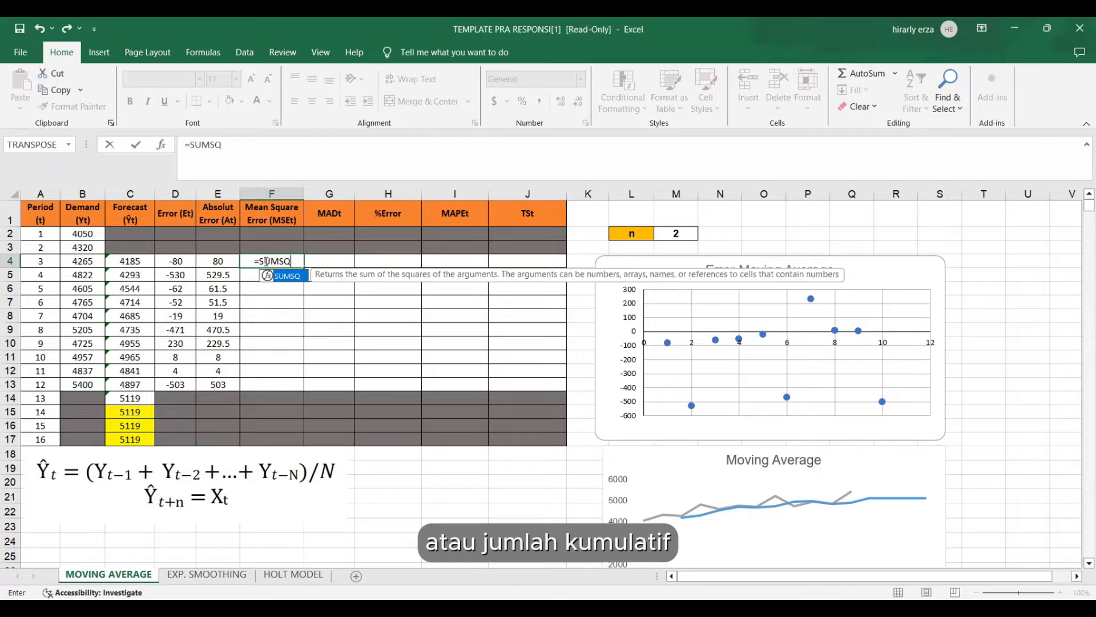
pyautogui.click(297, 261)
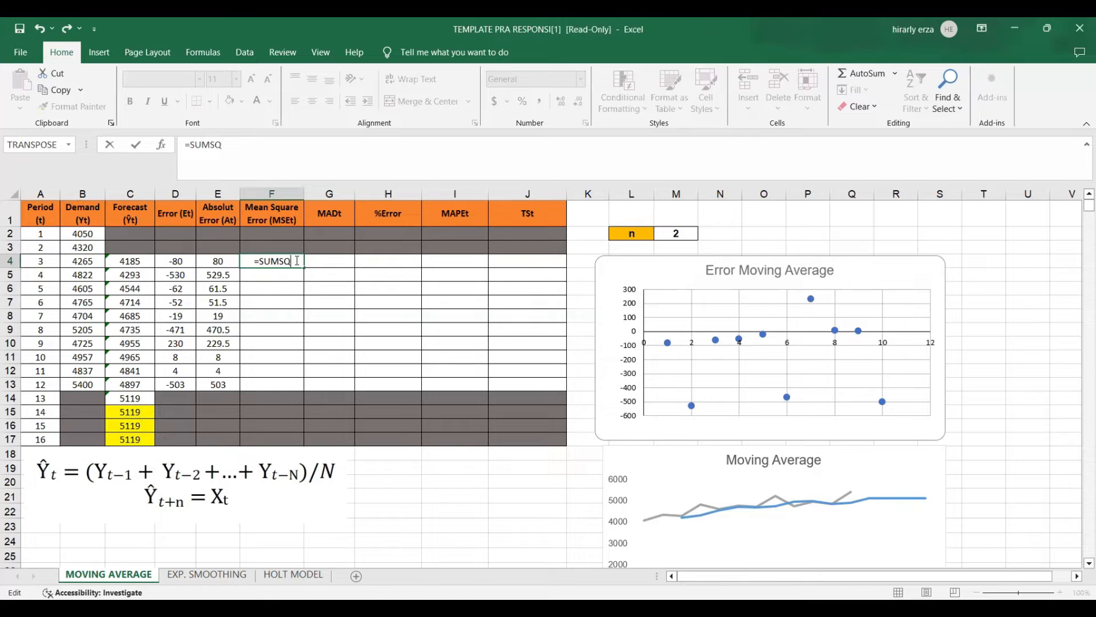
pyautogui.write('(')
pyautogui.click(182, 260)
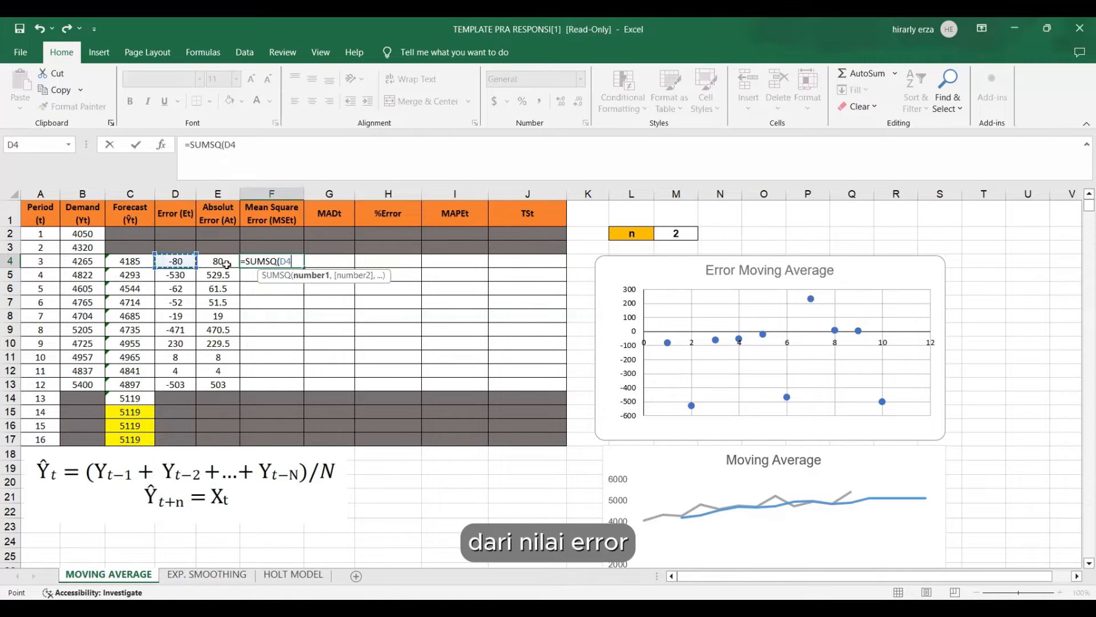
pyautogui.press('F8')
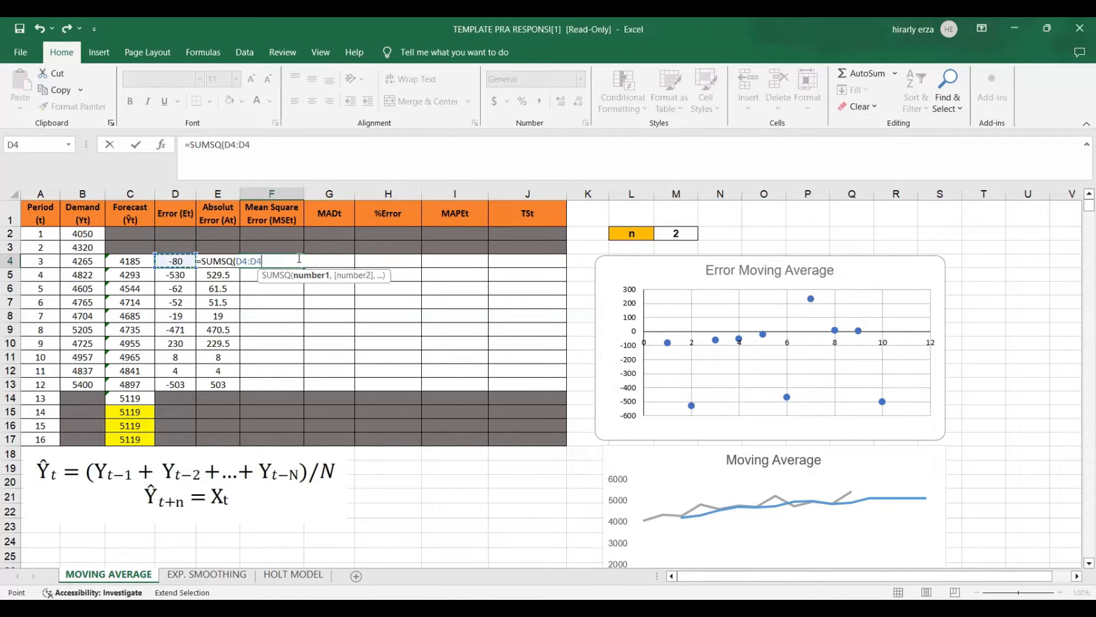
pyautogui.click(251, 263)
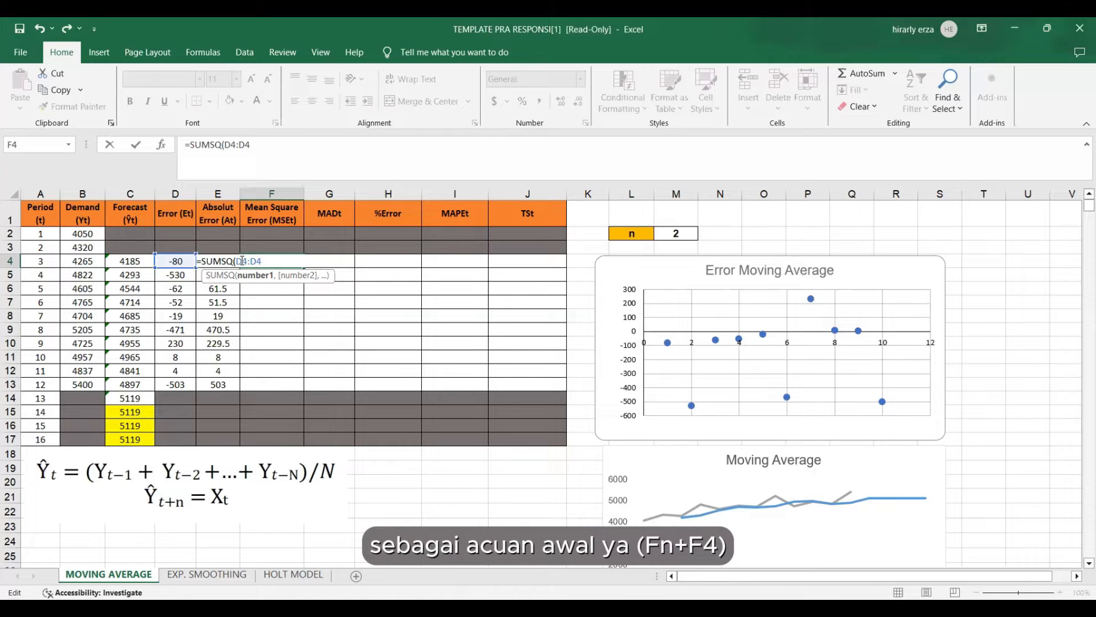
pyautogui.press('F4')
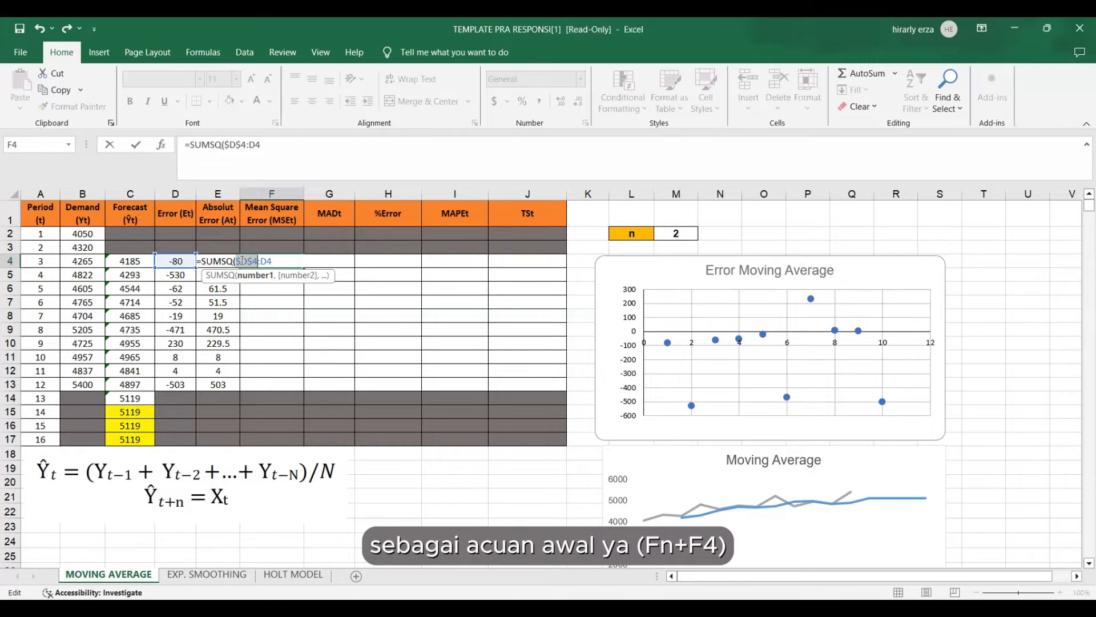
pyautogui.click(274, 261)
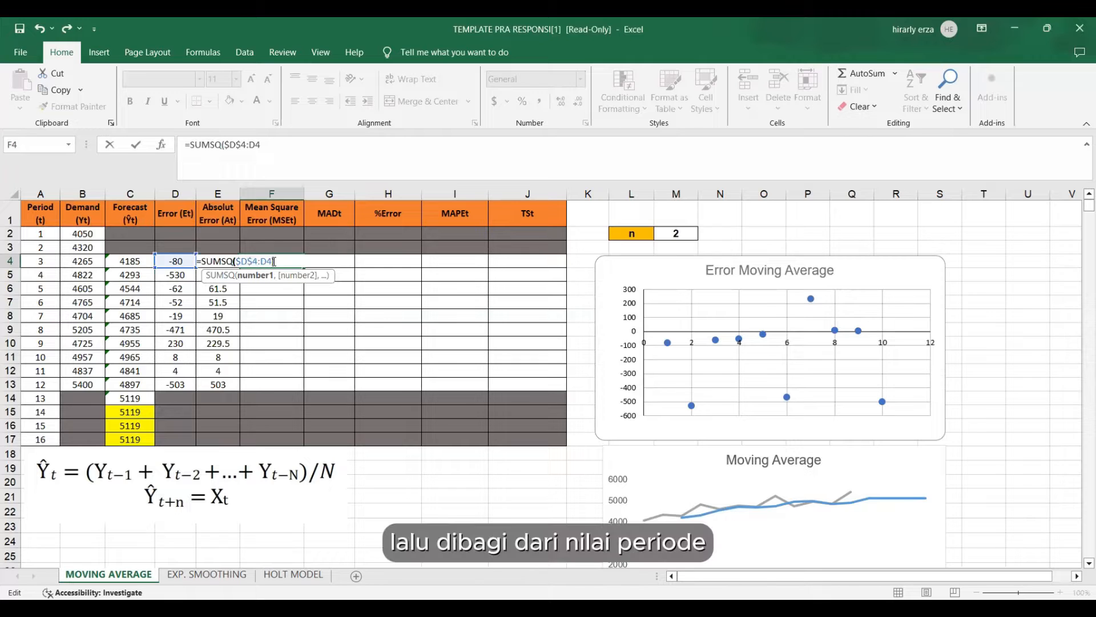
pyautogui.write(')/')
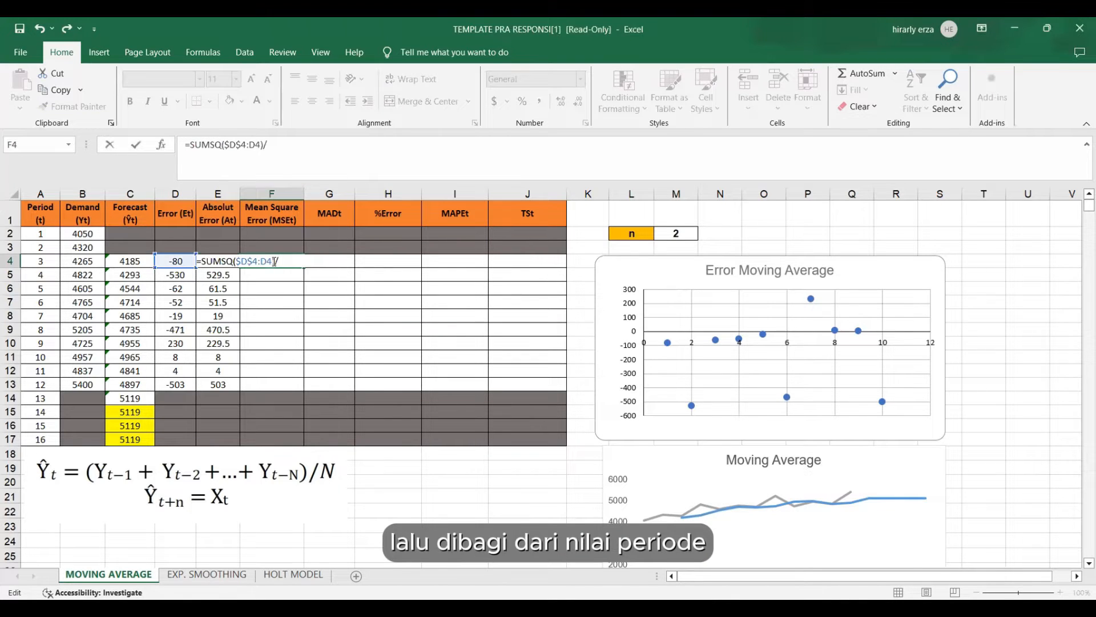
pyautogui.write('(')
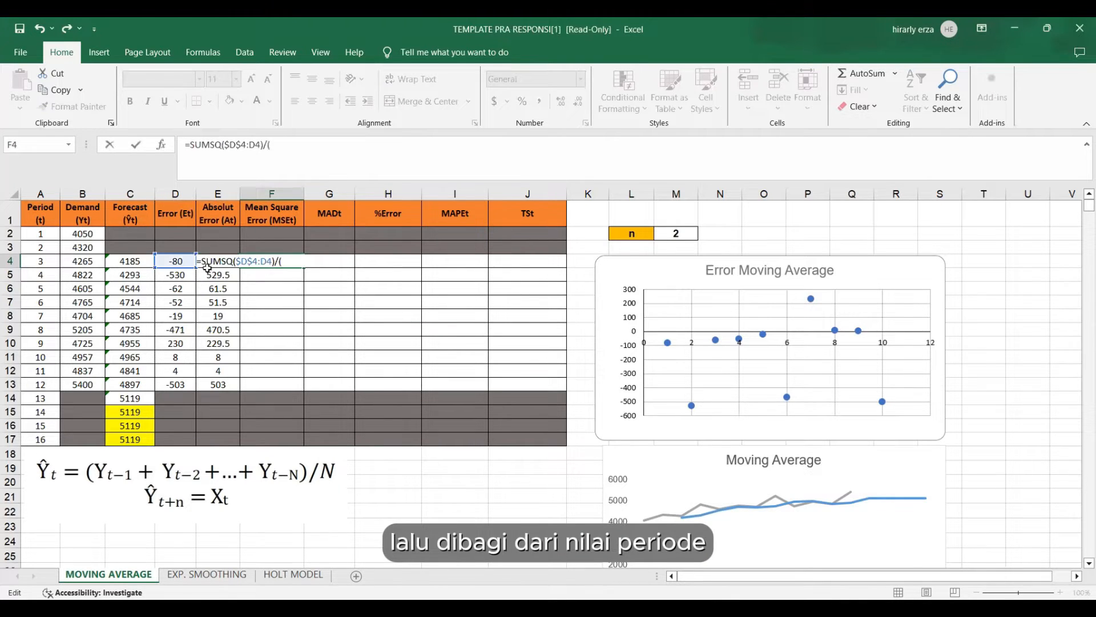
pyautogui.click(44, 262)
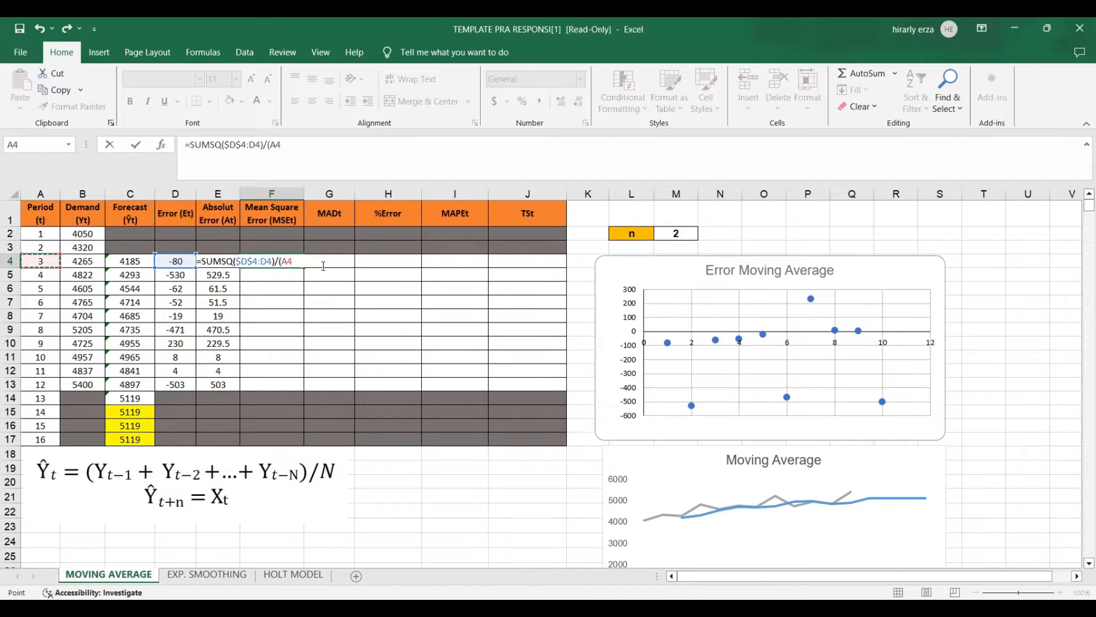
pyautogui.write('-2')
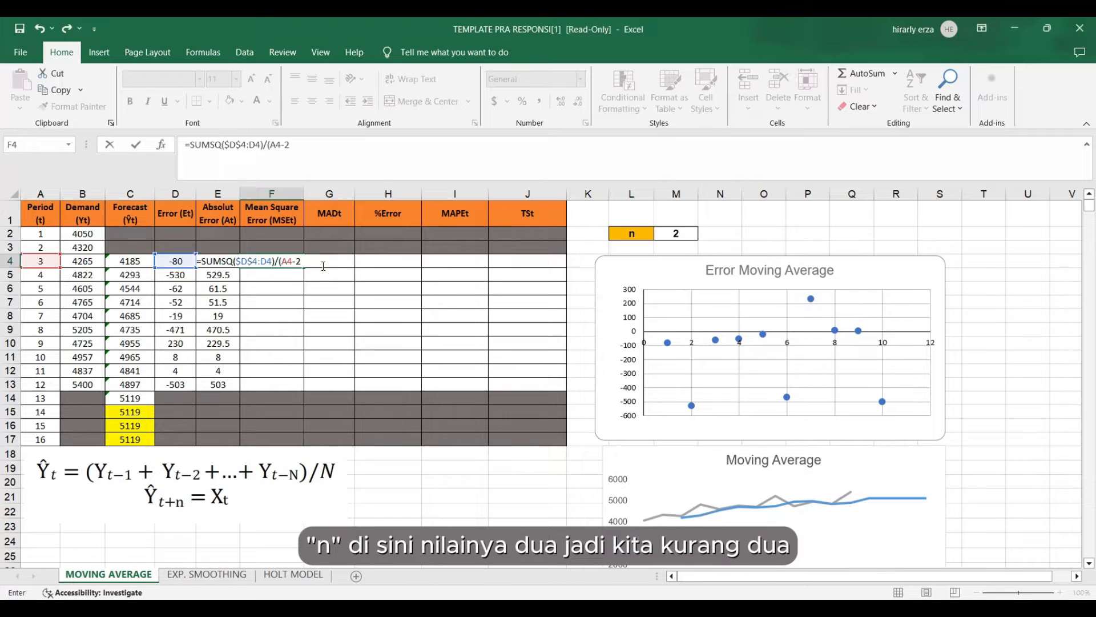
pyautogui.write(')')
pyautogui.press('Return')
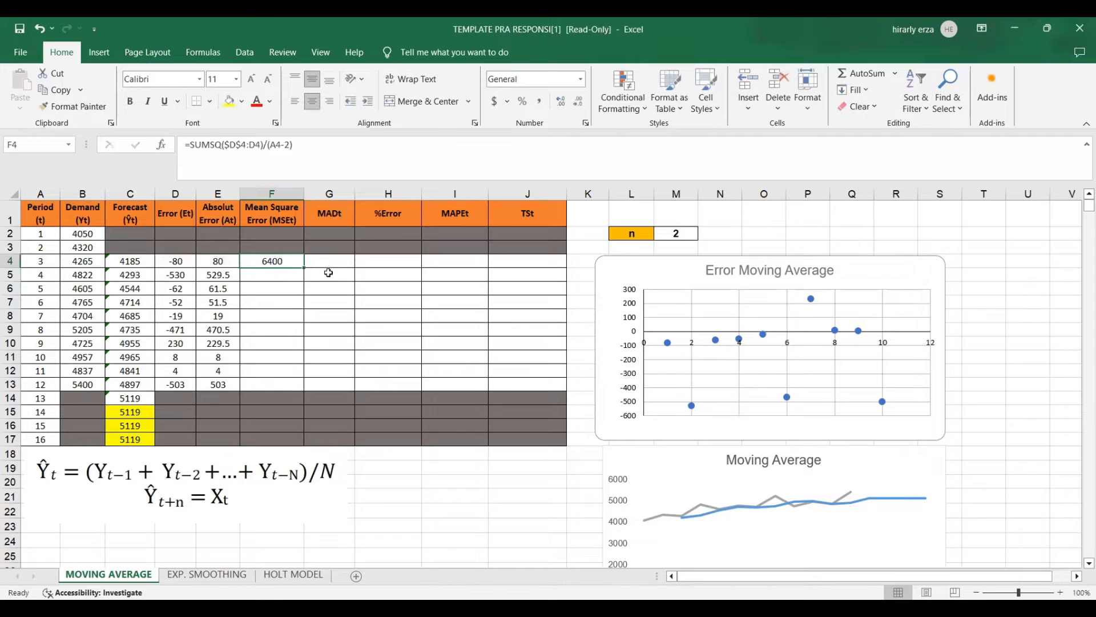
pyautogui.moveTo(304, 268); pyautogui.dragTo(290, 384)
# Calculate the period 3 MAD in G4 with =SUM($E$4:E4)/(A4-2) and fill the formula down to period 12 in G13.
pyautogui.click(327, 260)
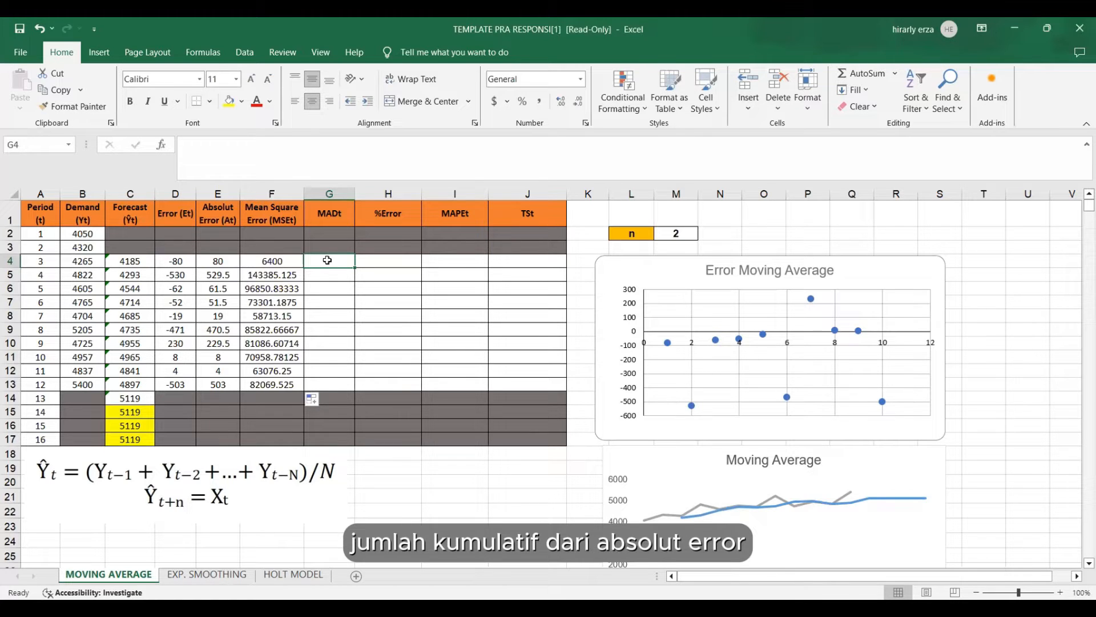
pyautogui.write('=')
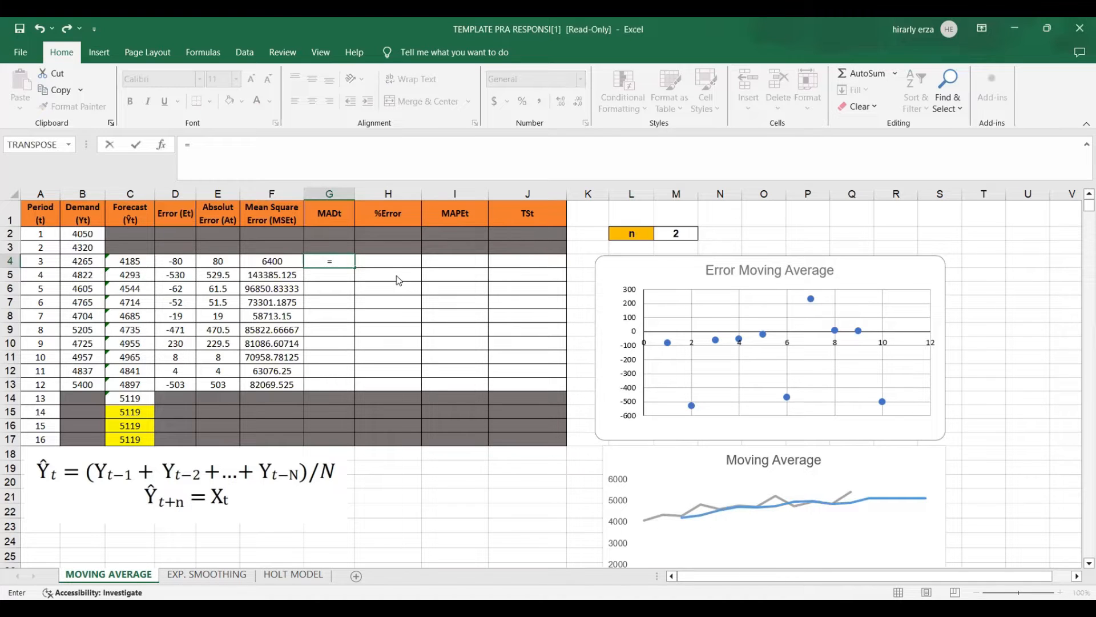
pyautogui.write('SUM(')
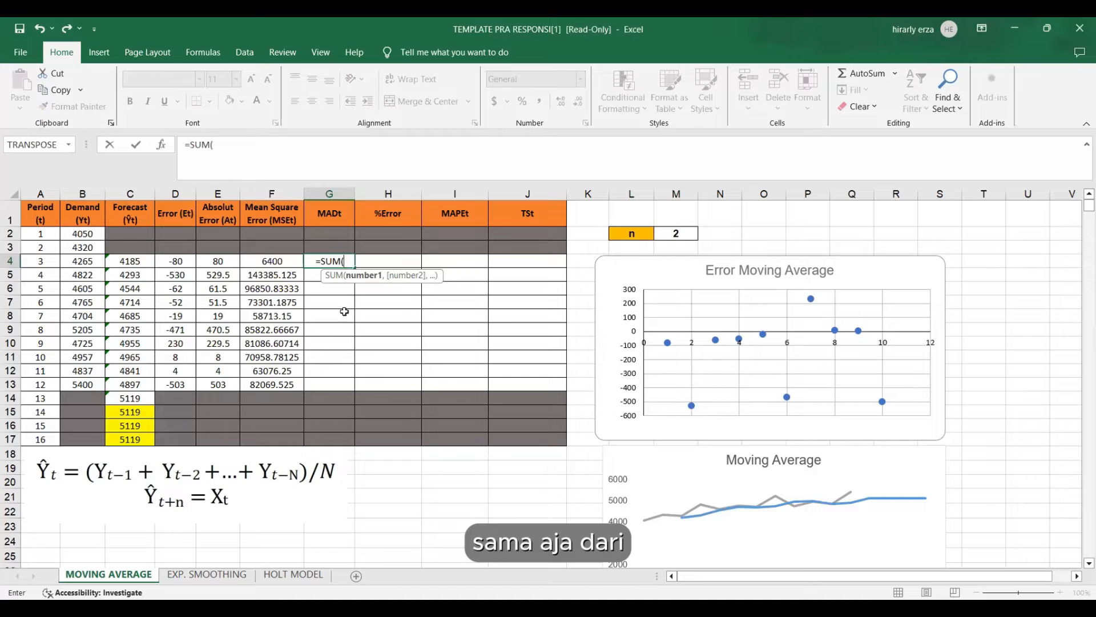
pyautogui.click(220, 262)
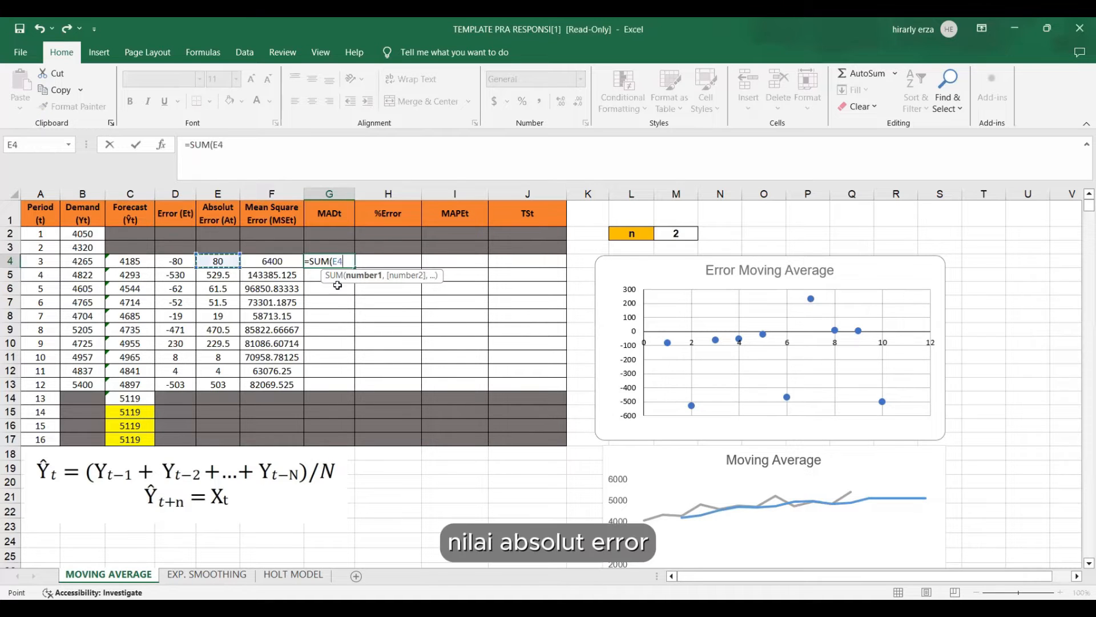
pyautogui.press('F8')
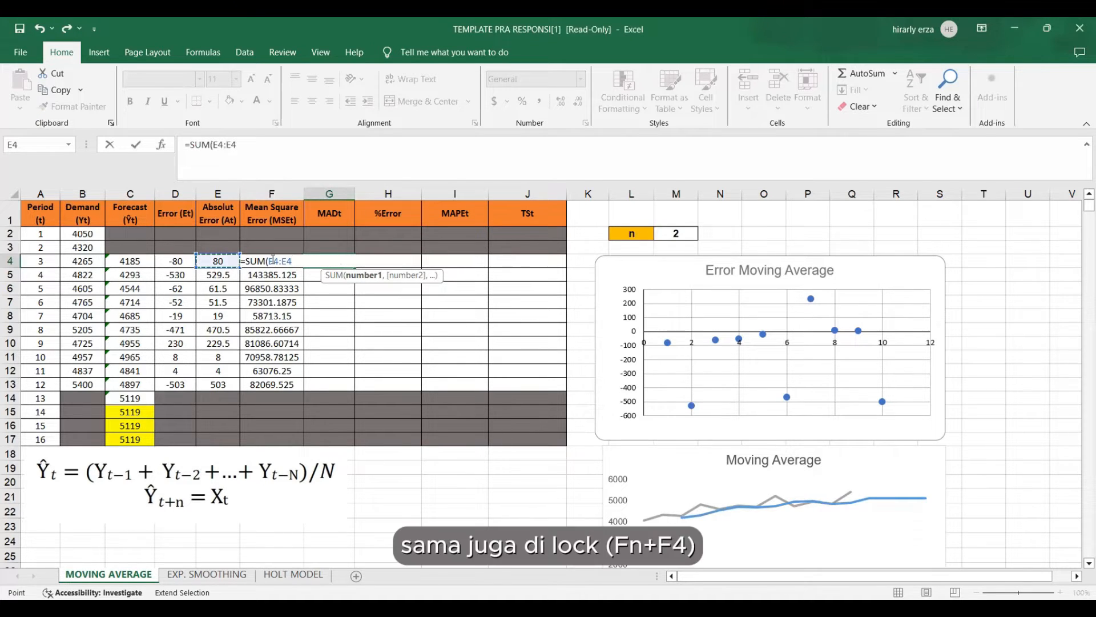
pyautogui.click(273, 261)
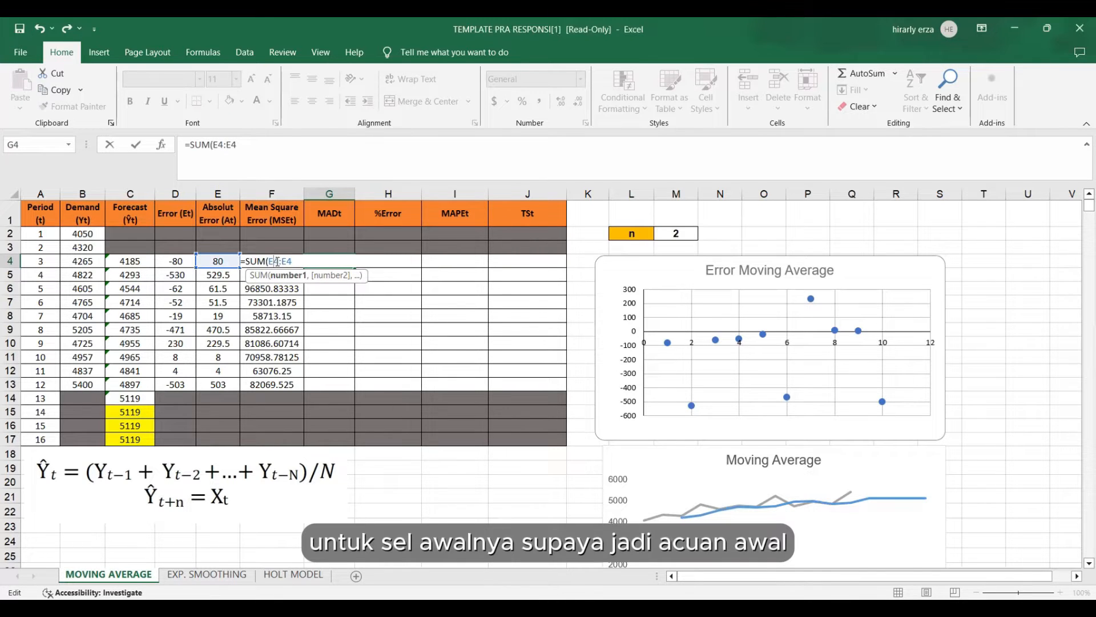
pyautogui.press('F4')
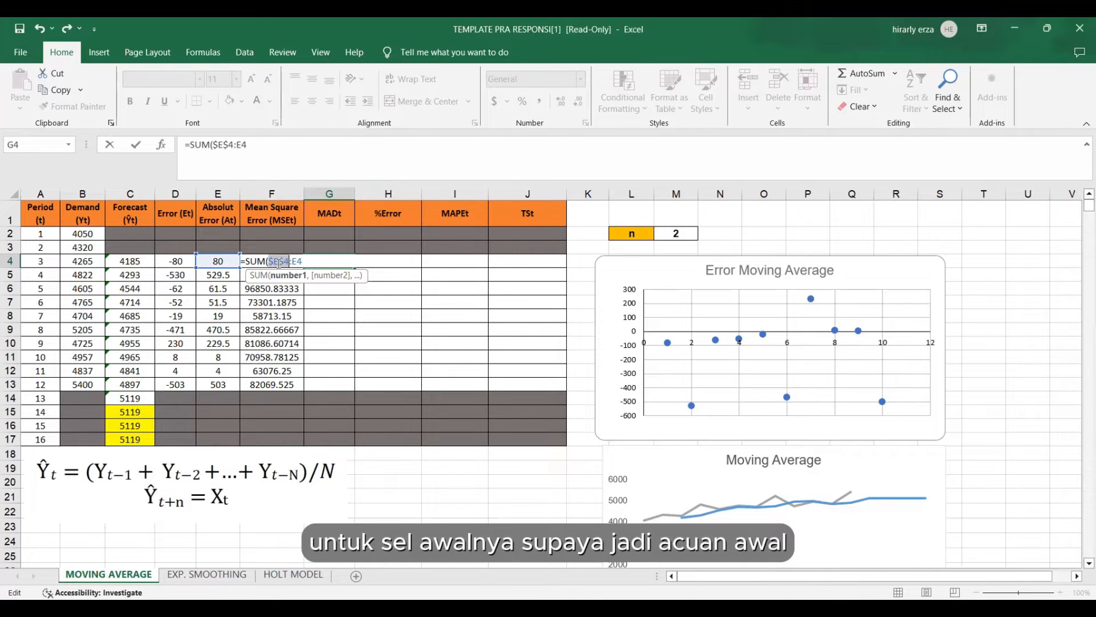
pyautogui.click(307, 256)
pyautogui.write(')/')
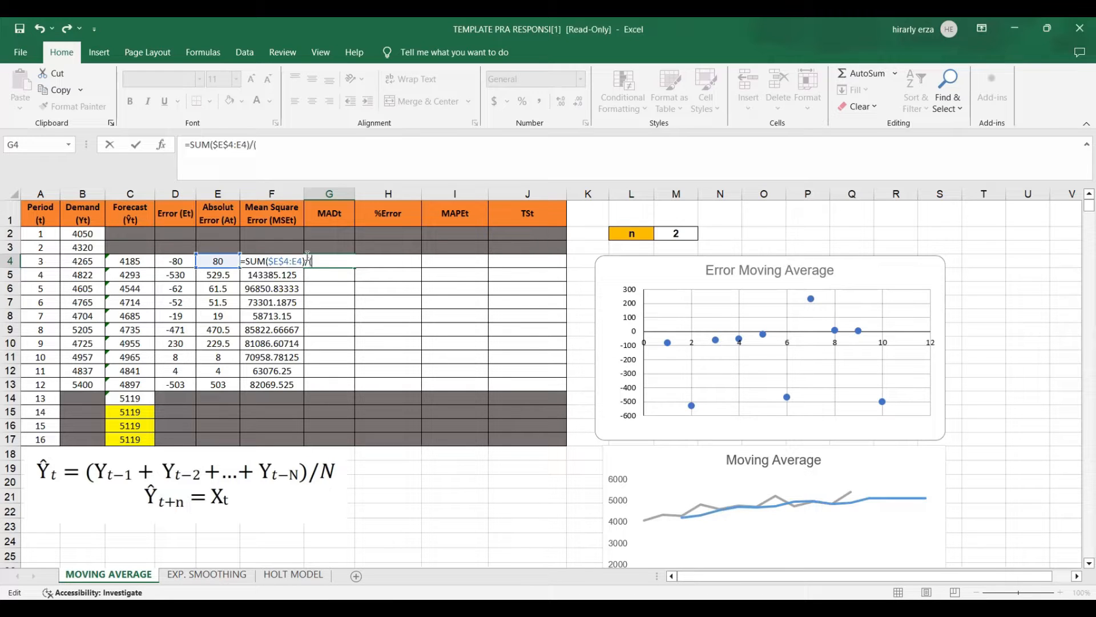
pyautogui.write('(')
pyautogui.click(41, 265)
pyautogui.write('-2')
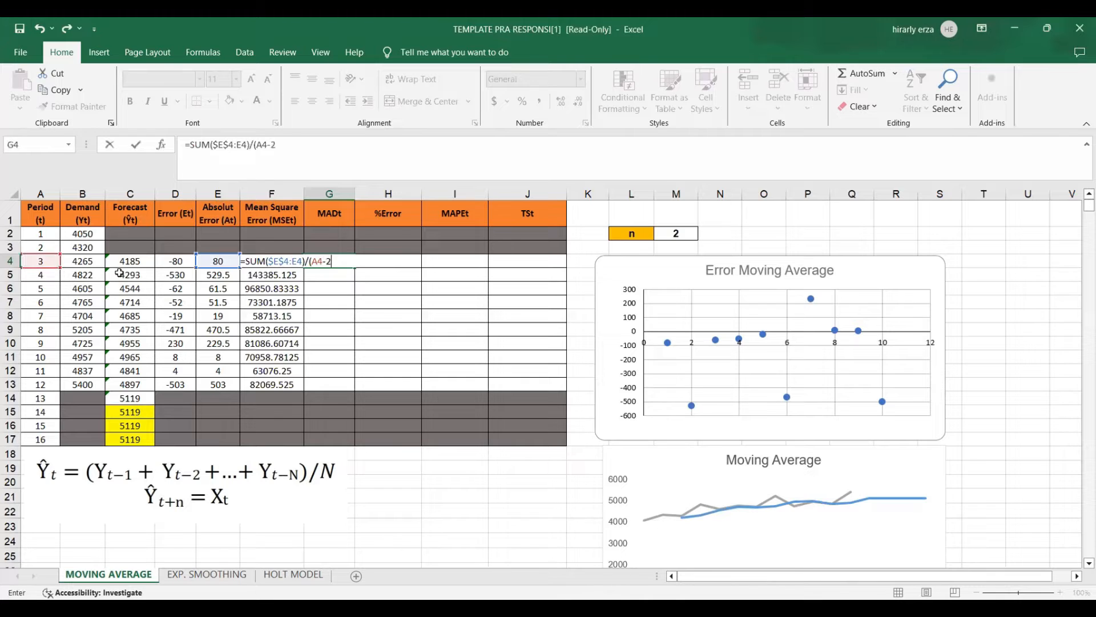
pyautogui.write(')')
pyautogui.press('Return')
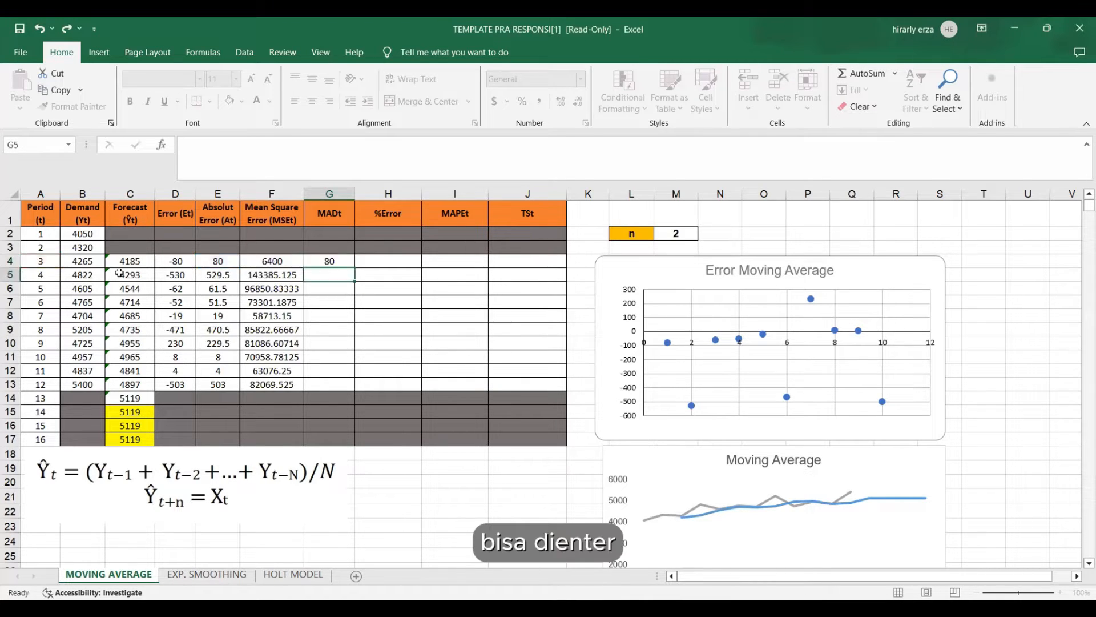
pyautogui.click(323, 259)
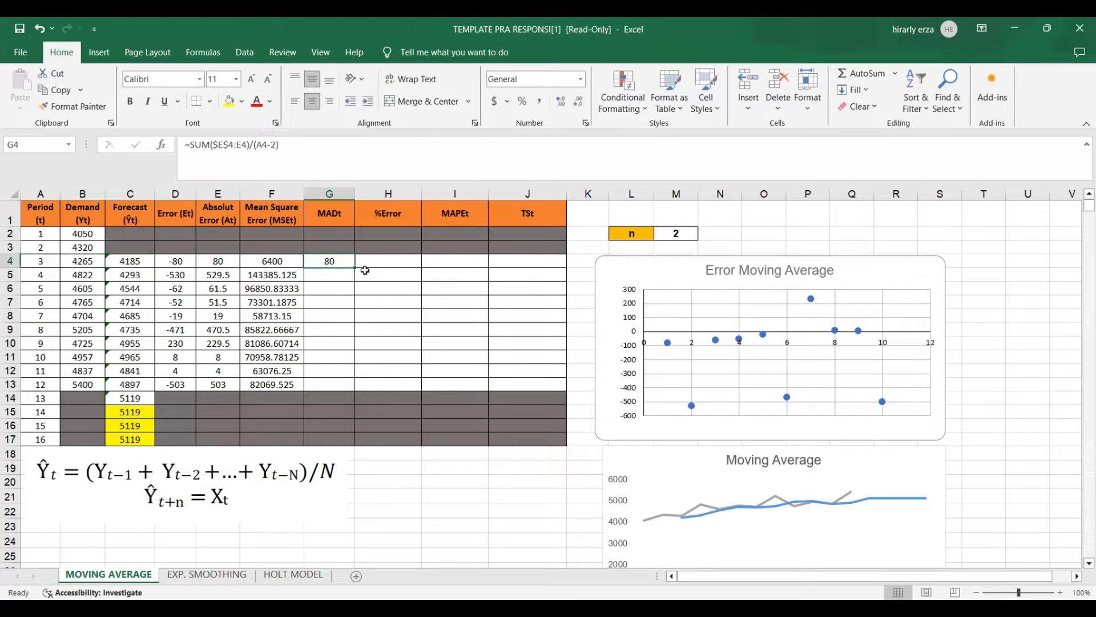
pyautogui.moveTo(355, 268); pyautogui.dragTo(356, 390)
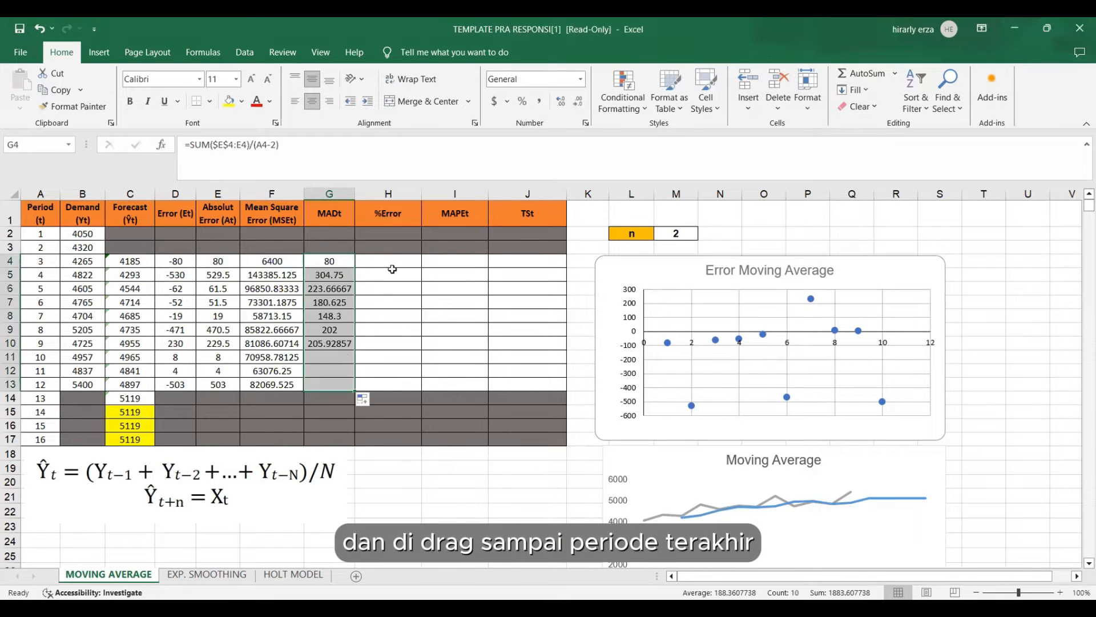
# Calculate the period 3 %Error in H4 from the mean square error and demand with =100*(F4/B4).
pyautogui.click(394, 268)
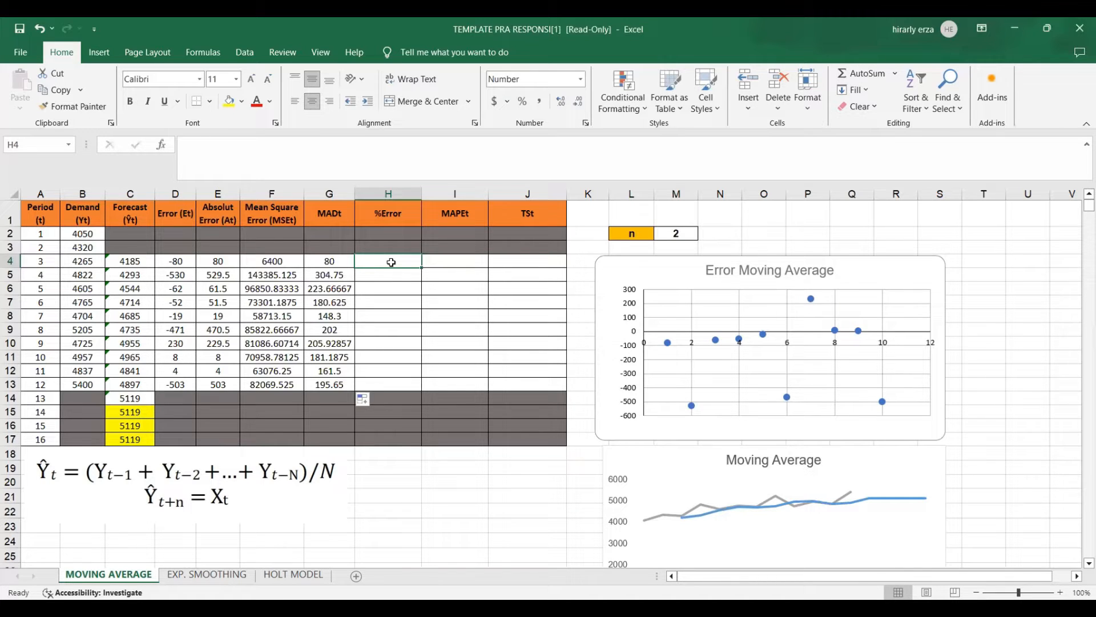
pyautogui.write('=')
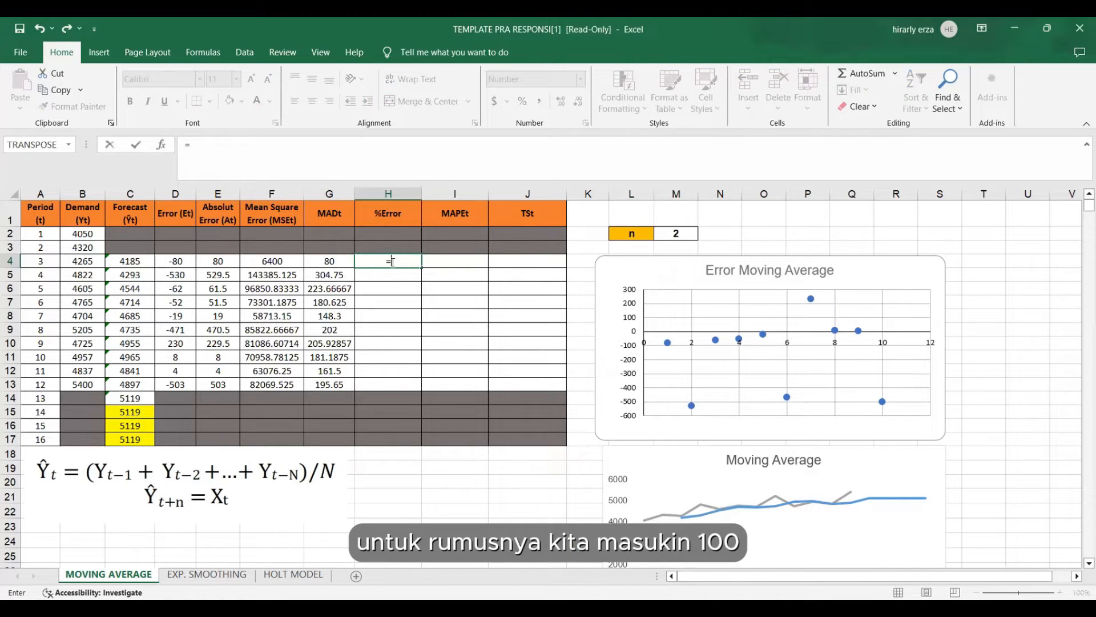
pyautogui.write('100')
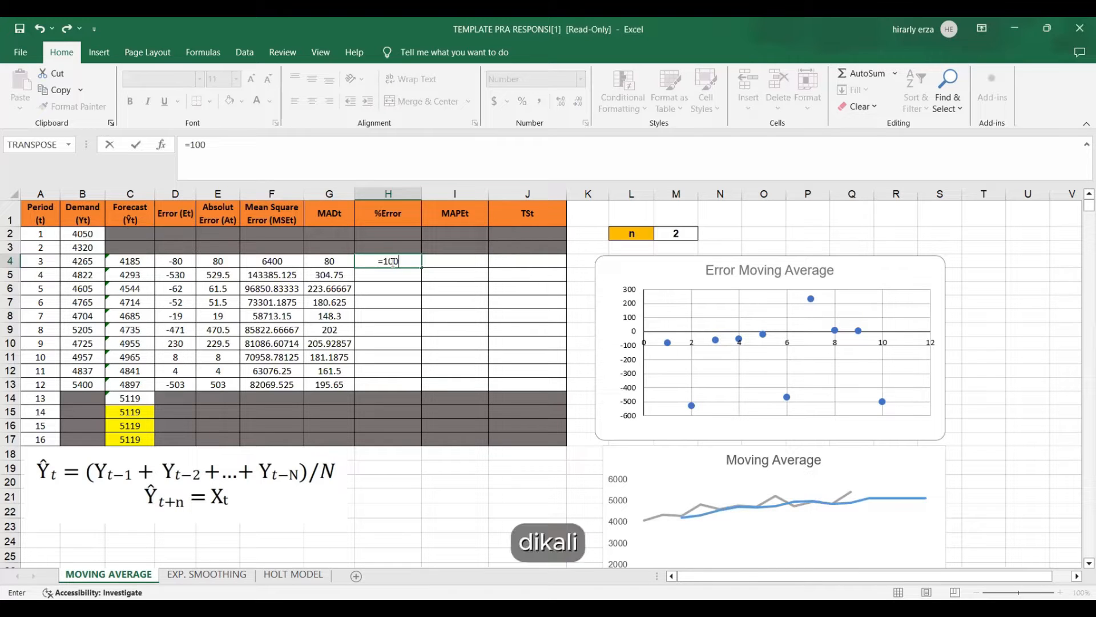
pyautogui.write('*(')
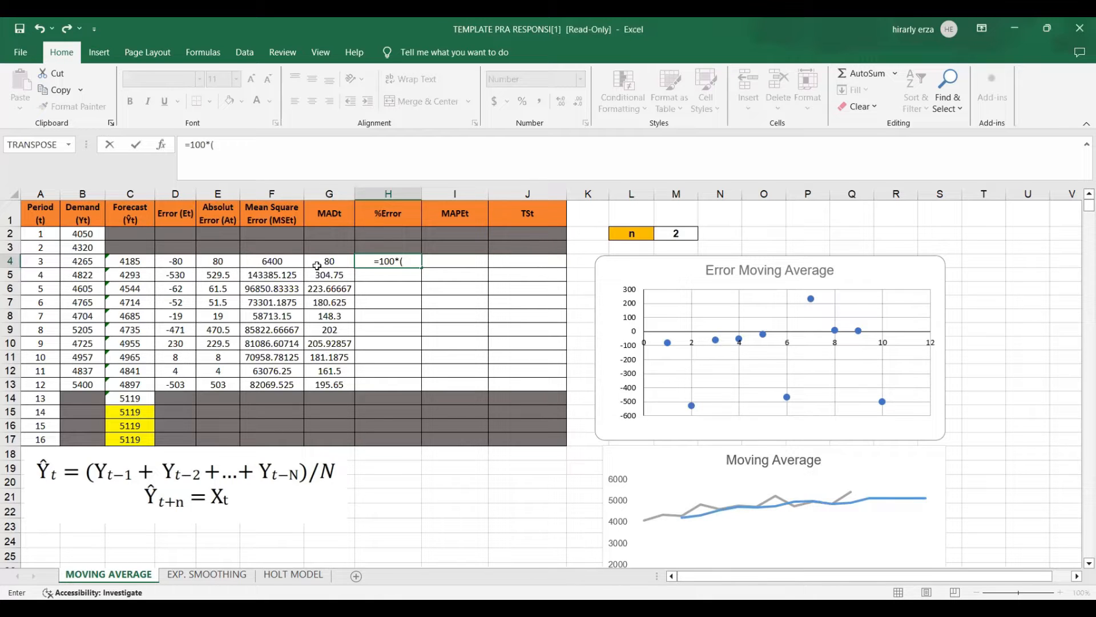
pyautogui.click(283, 261)
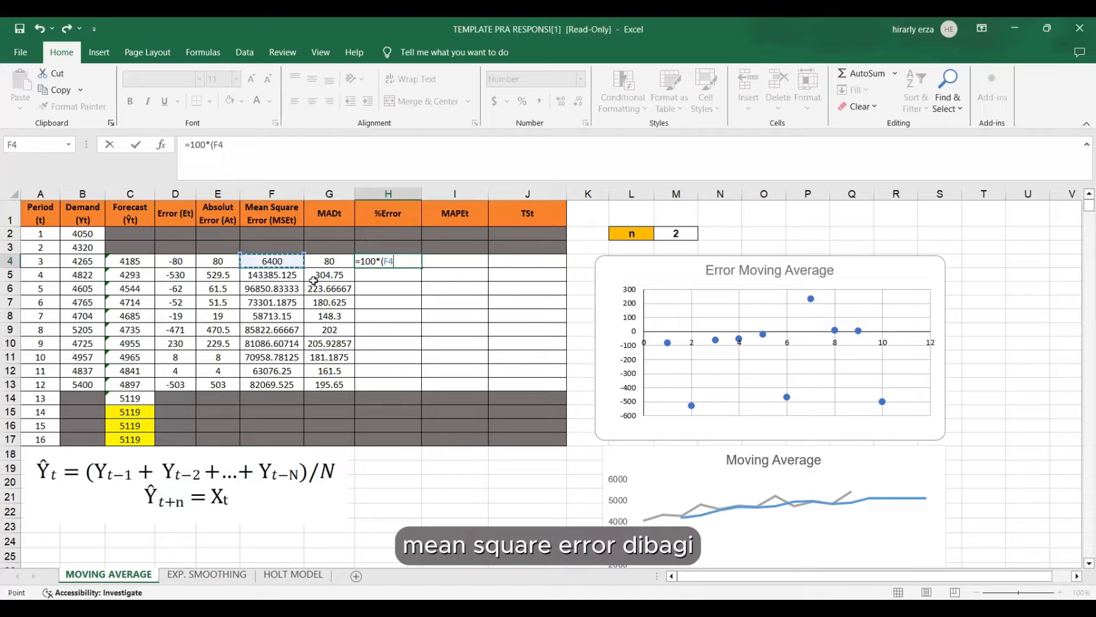
pyautogui.write('/')
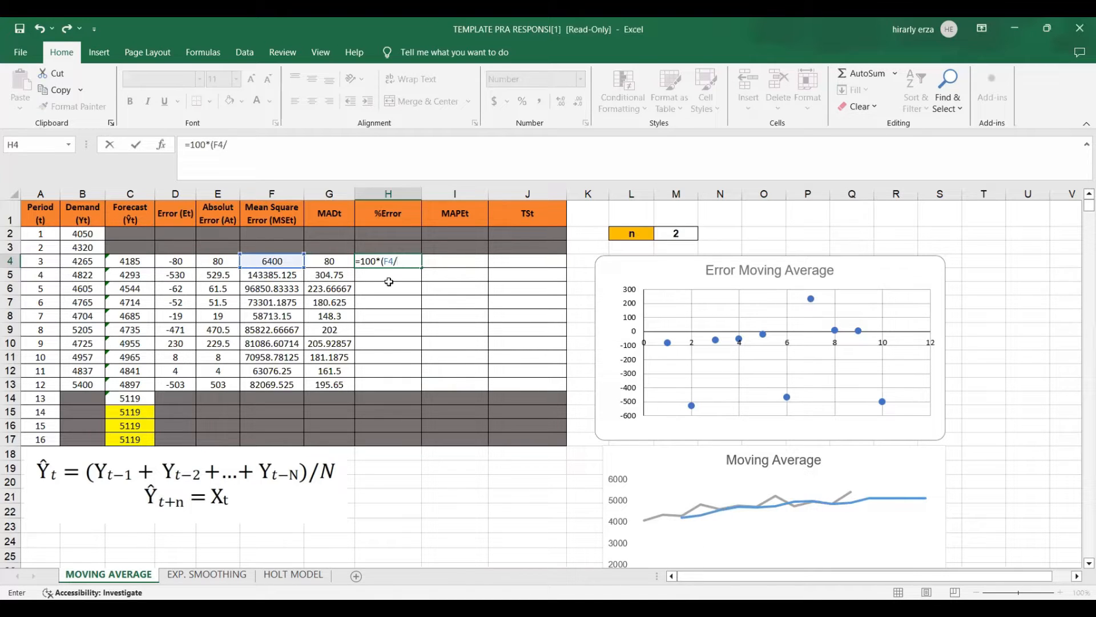
pyautogui.click(81, 261)
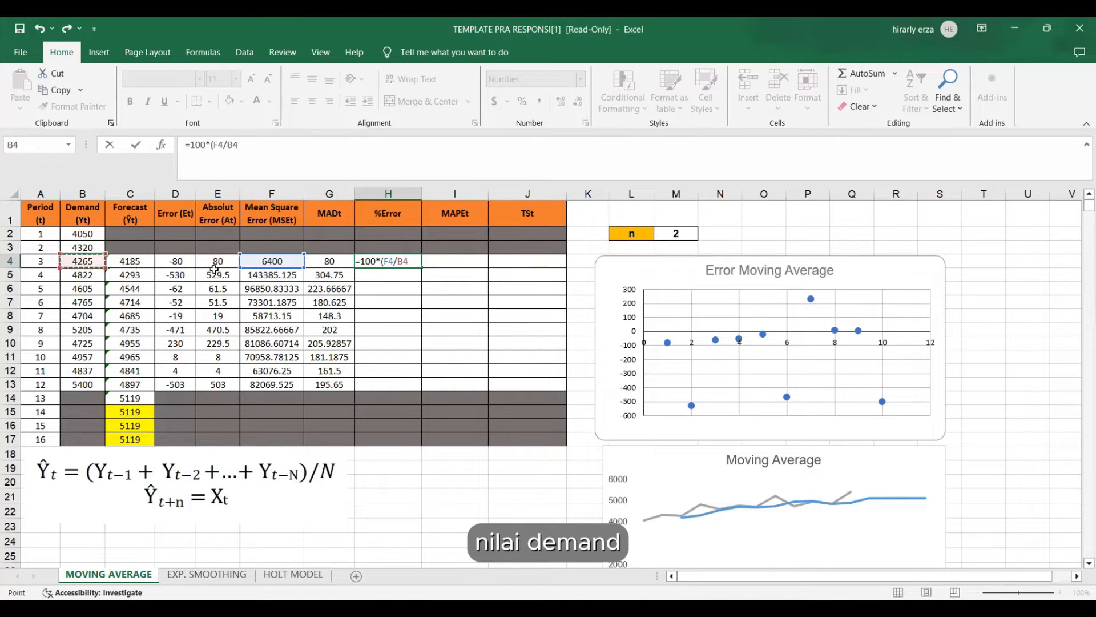
pyautogui.write(')')
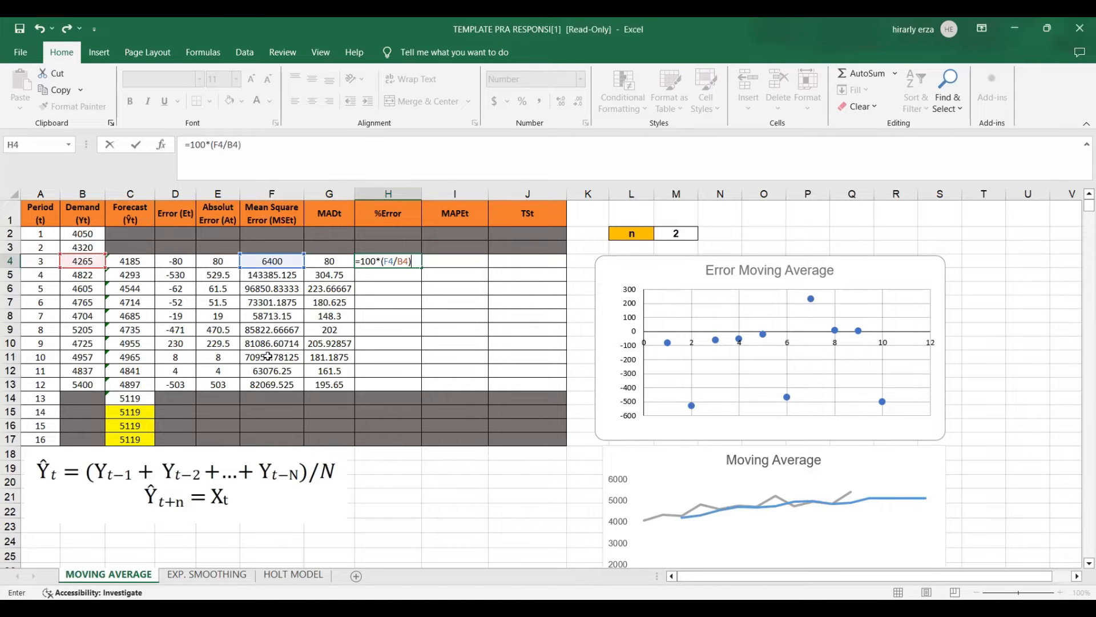
pyautogui.press('Return')
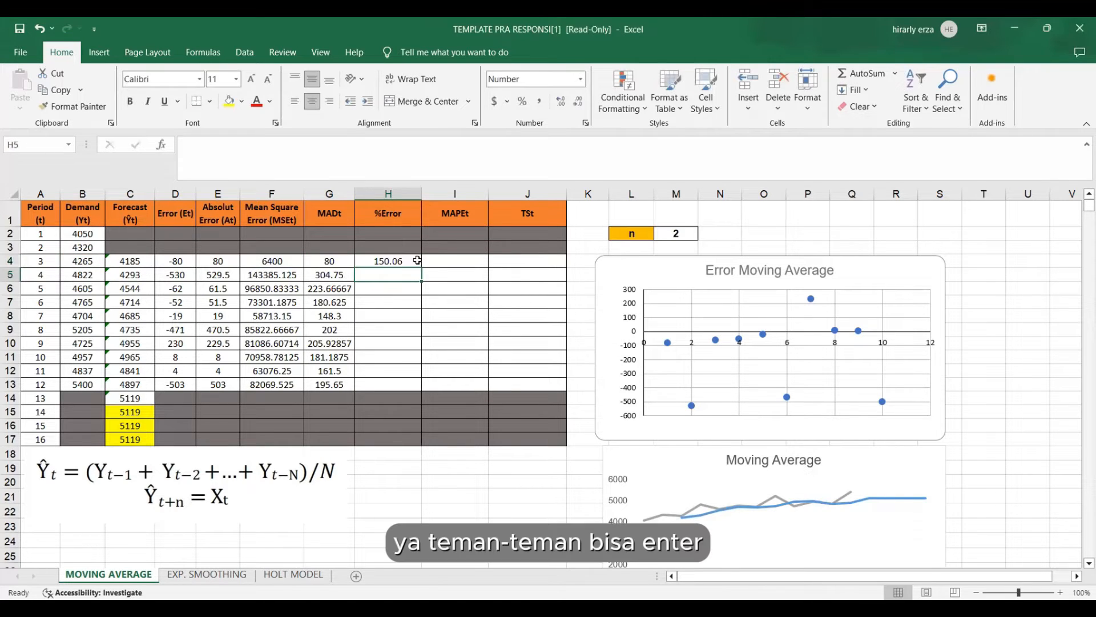
# Fill the period 3 %Error formula in H4 down to period 12 in H13.
pyautogui.click(415, 261)
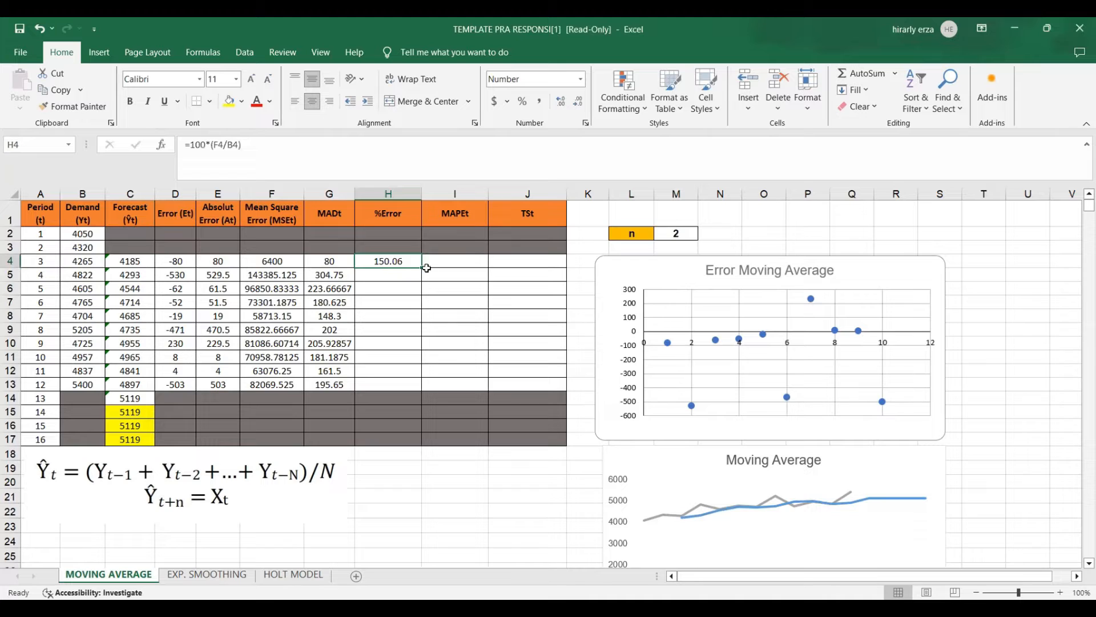
pyautogui.moveTo(422, 265); pyautogui.dragTo(408, 384)
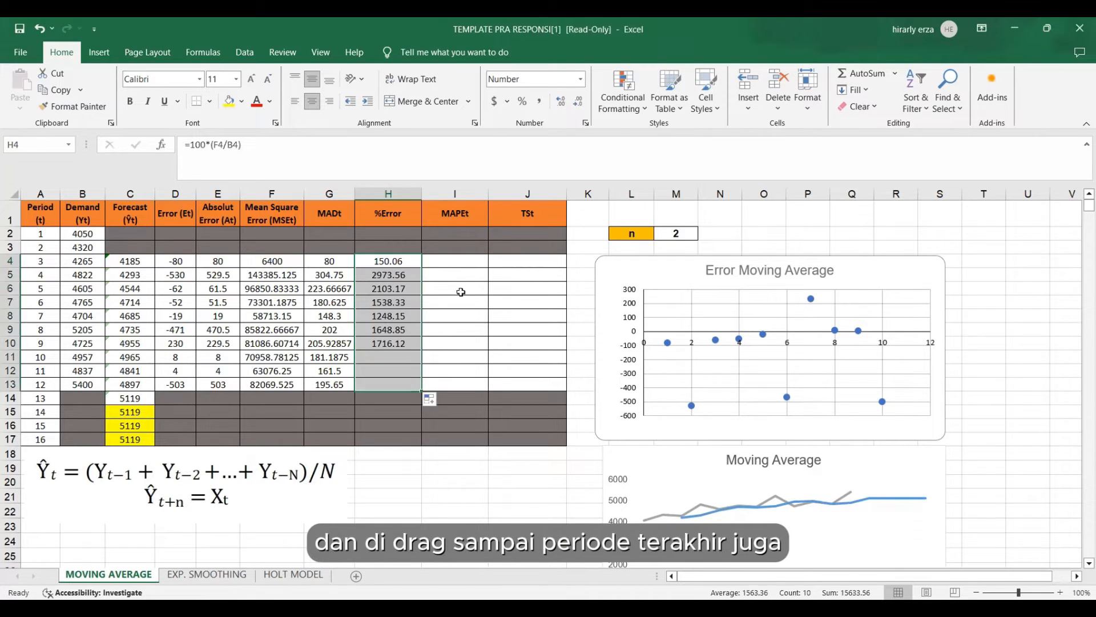
# Calculate the period 3 MAPE in I4 with =AVERAGE($H$4:H4) and fill the formula down to period 12 in I13.
pyautogui.click(454, 259)
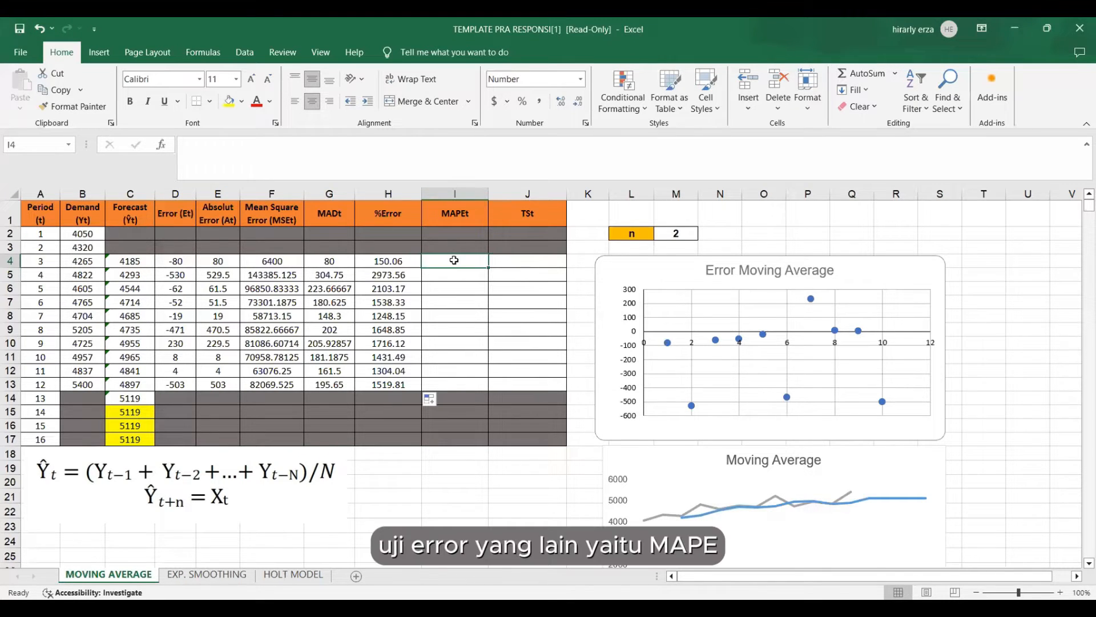
pyautogui.write('=')
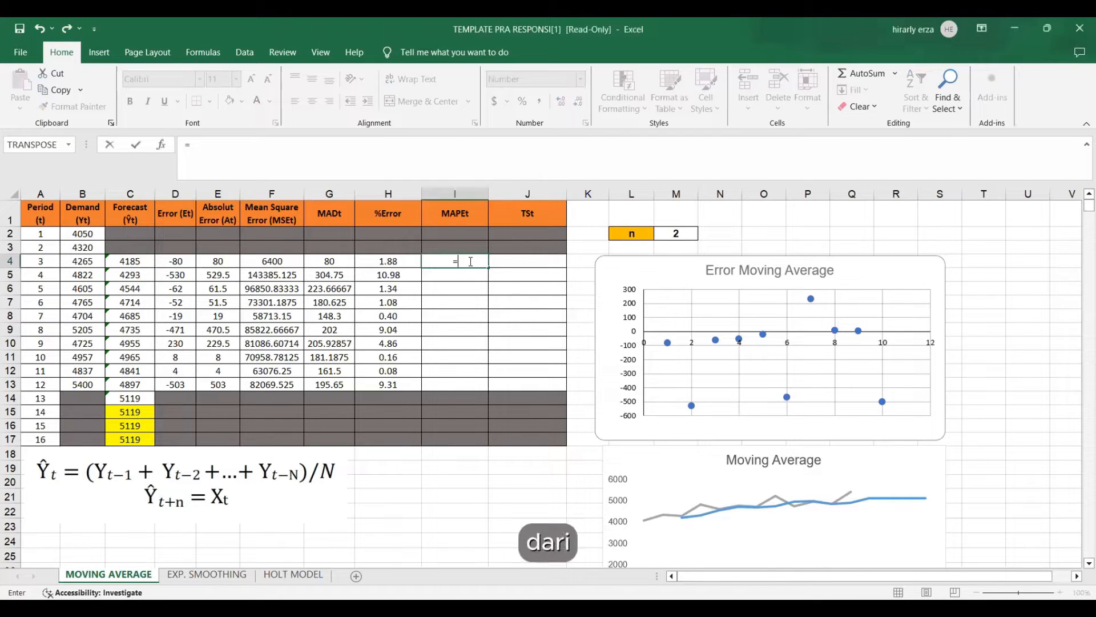
pyautogui.write('AVERAGE(')
pyautogui.press('Left')
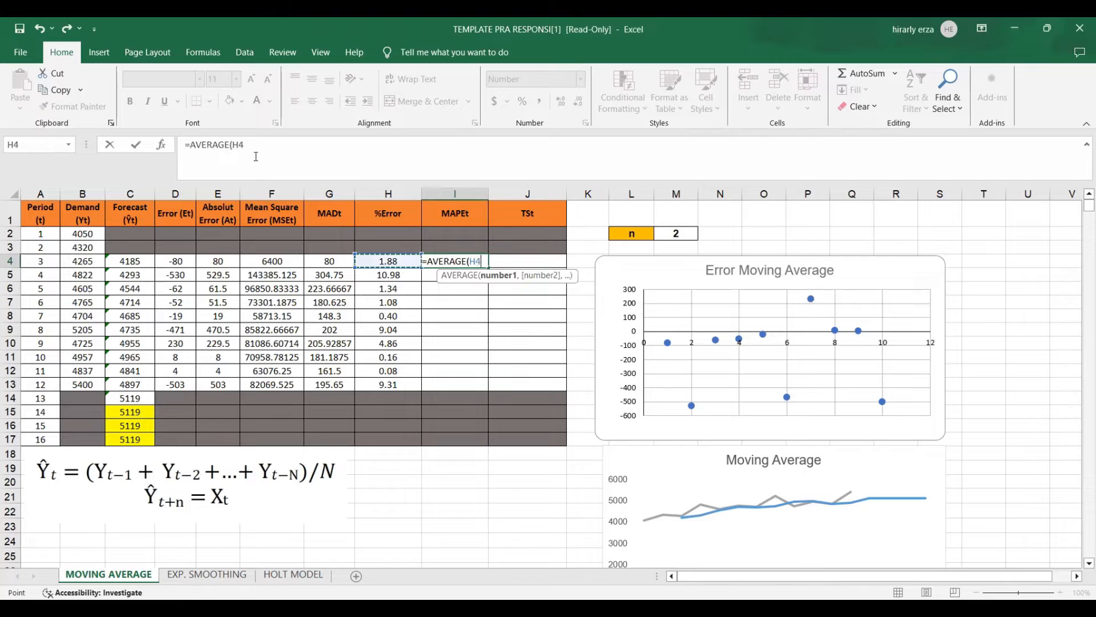
pyautogui.click(293, 166)
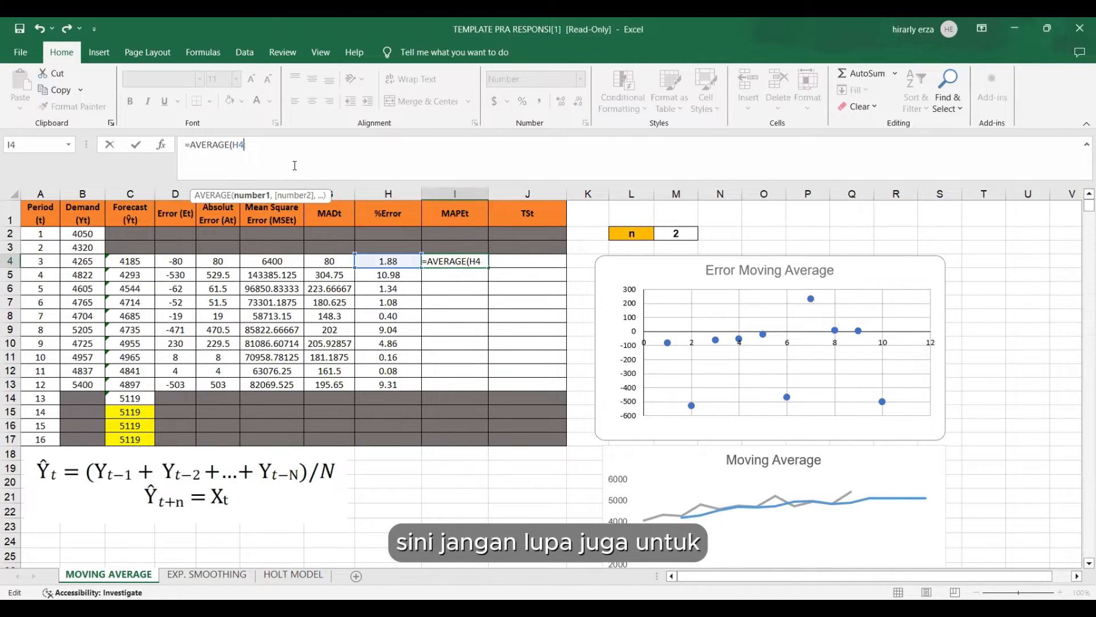
pyautogui.press('BackSpace')
pyautogui.press('BackSpace')
pyautogui.click(407, 260)
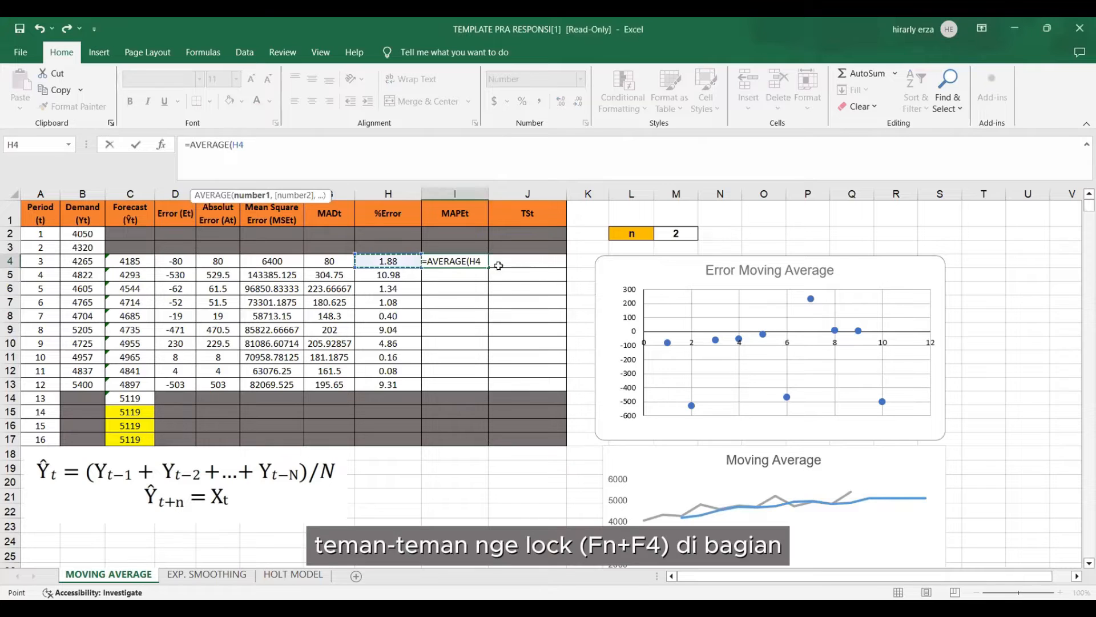
pyautogui.press('F8')
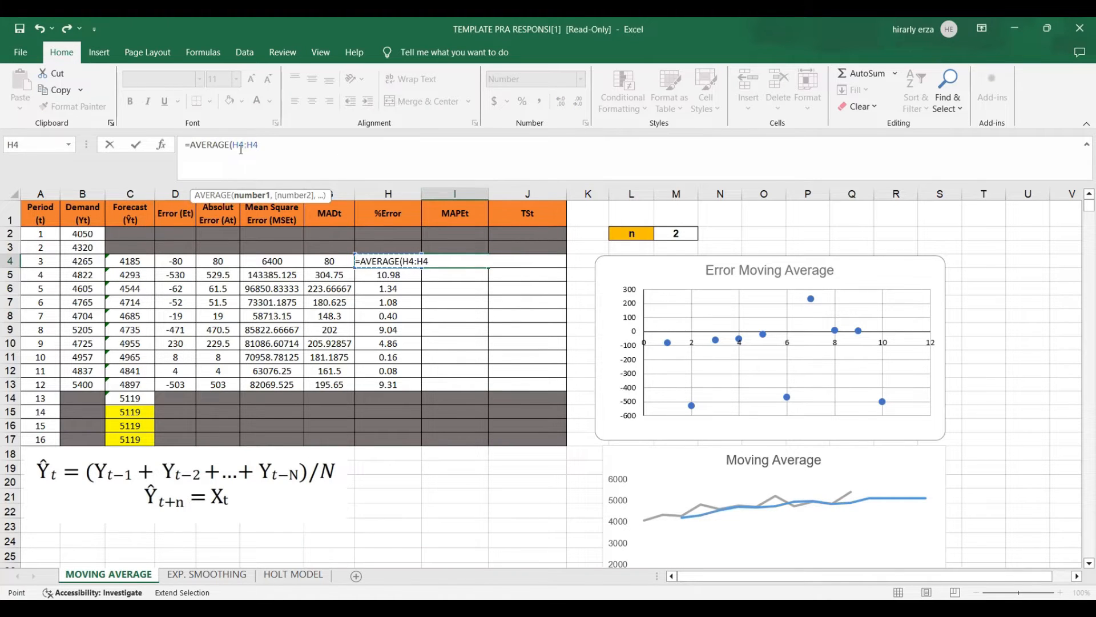
pyautogui.click(241, 147)
pyautogui.click(240, 147)
pyautogui.press('F4')
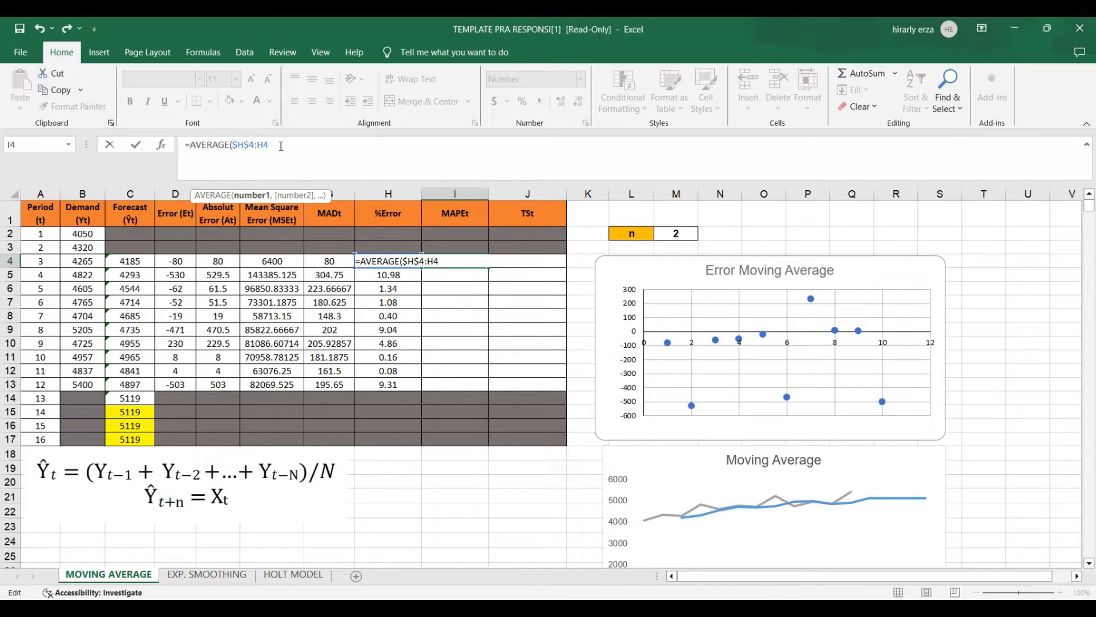
pyautogui.press('Return')
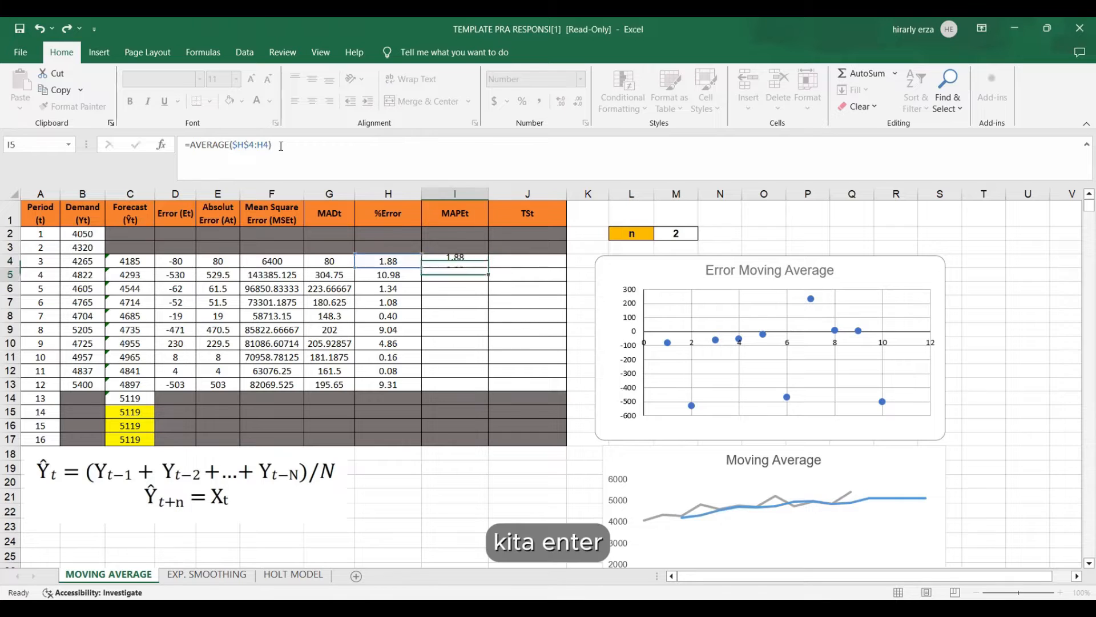
pyautogui.click(467, 261)
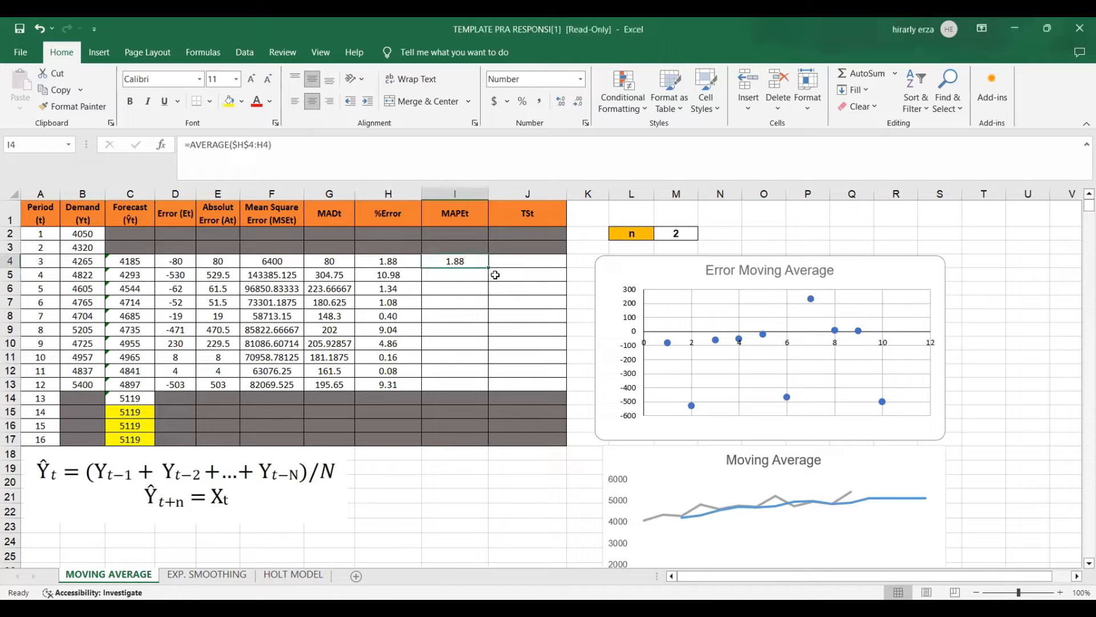
pyautogui.moveTo(489, 267); pyautogui.dragTo(490, 387)
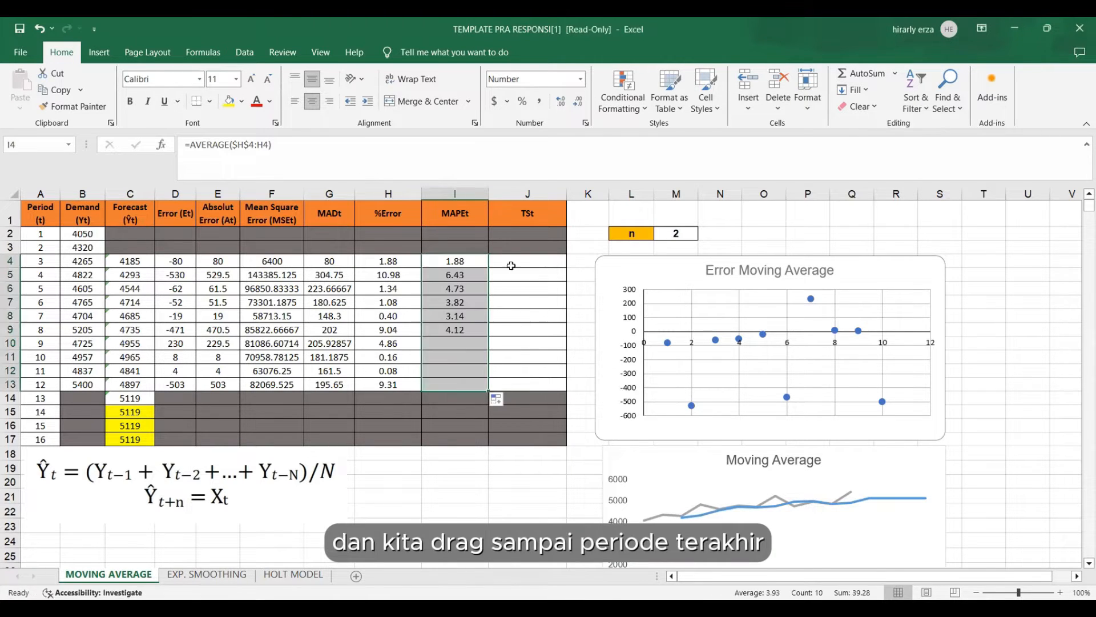
# Calculate the period 3 tracking signal in J4 with =SUM($D$4:D4)/G4 and fill the formula down to period 12 in J13.
pyautogui.click(511, 263)
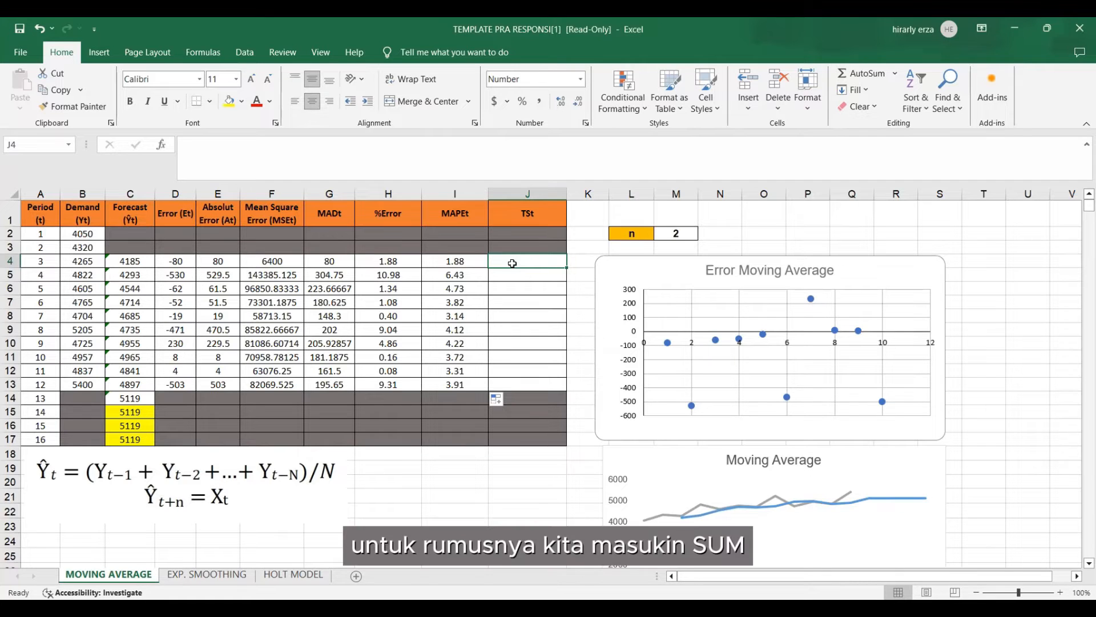
pyautogui.write('=')
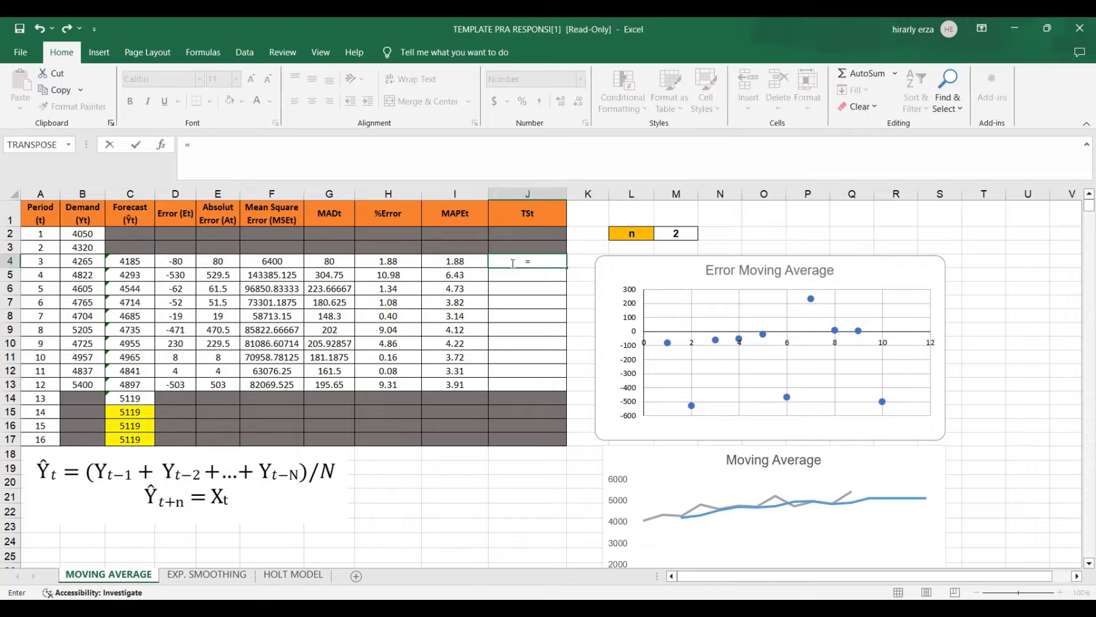
pyautogui.write('SUM(')
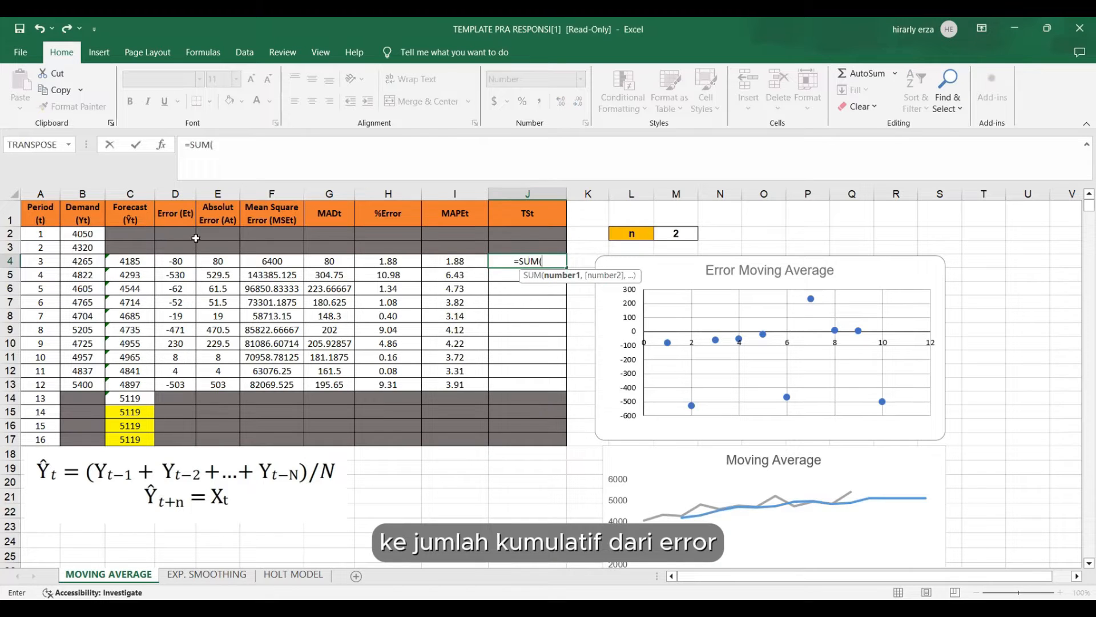
pyautogui.click(179, 261)
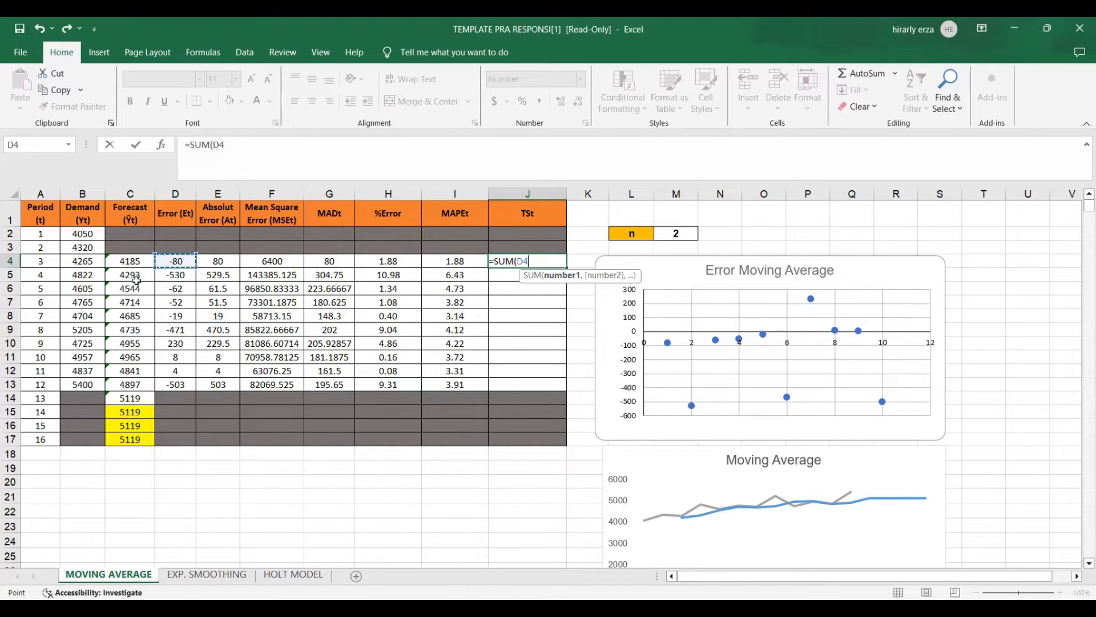
pyautogui.press('F8')
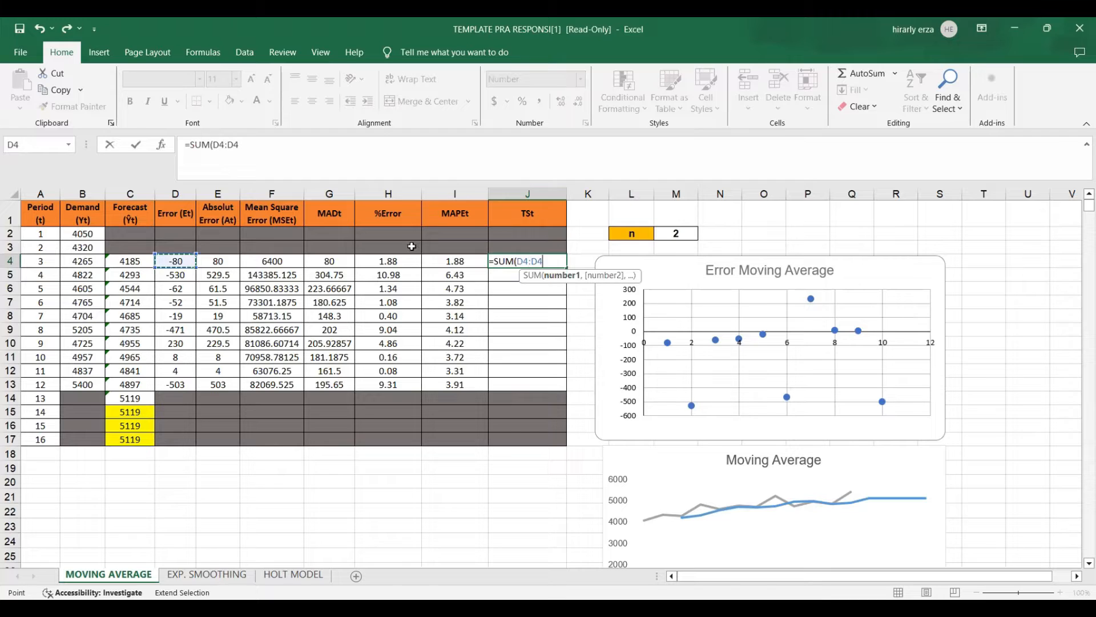
pyautogui.click(526, 261)
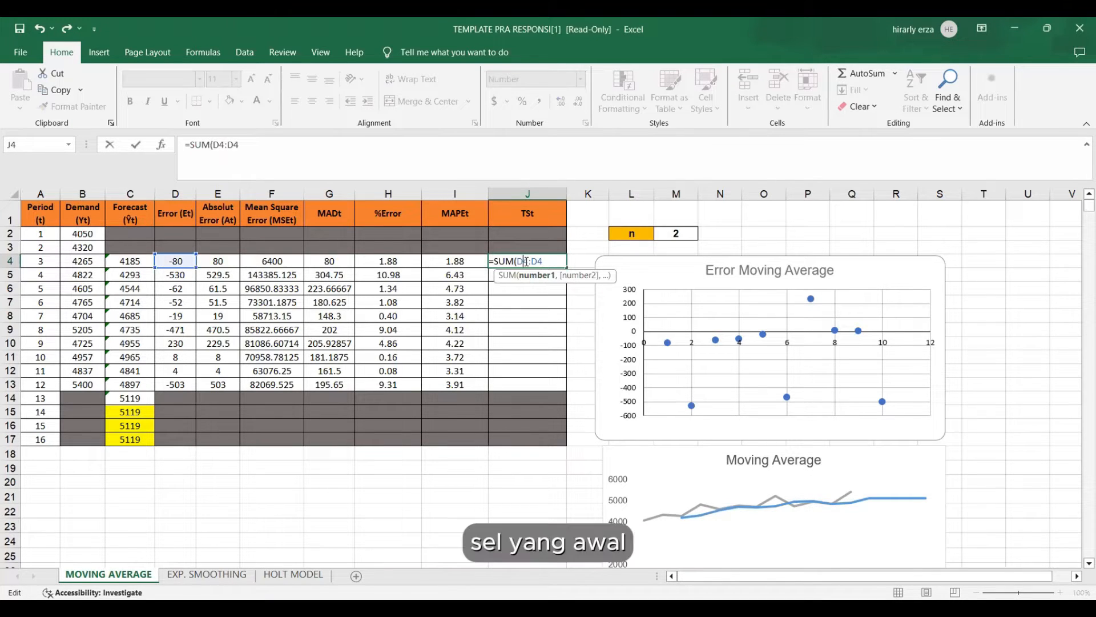
pyautogui.press('F4')
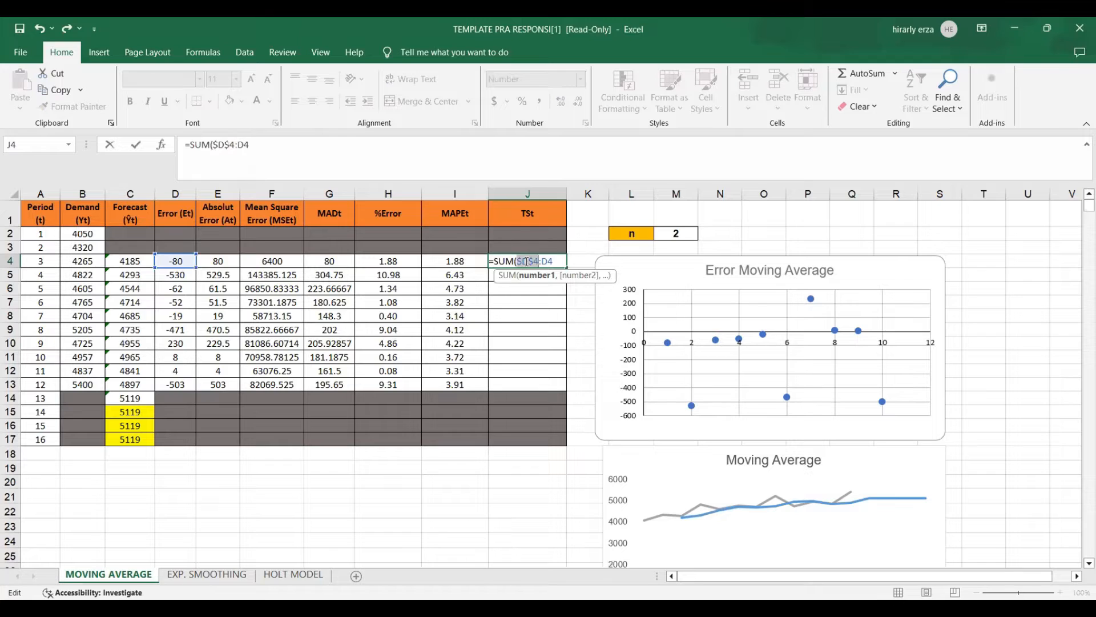
pyautogui.click(560, 263)
pyautogui.write(')/')
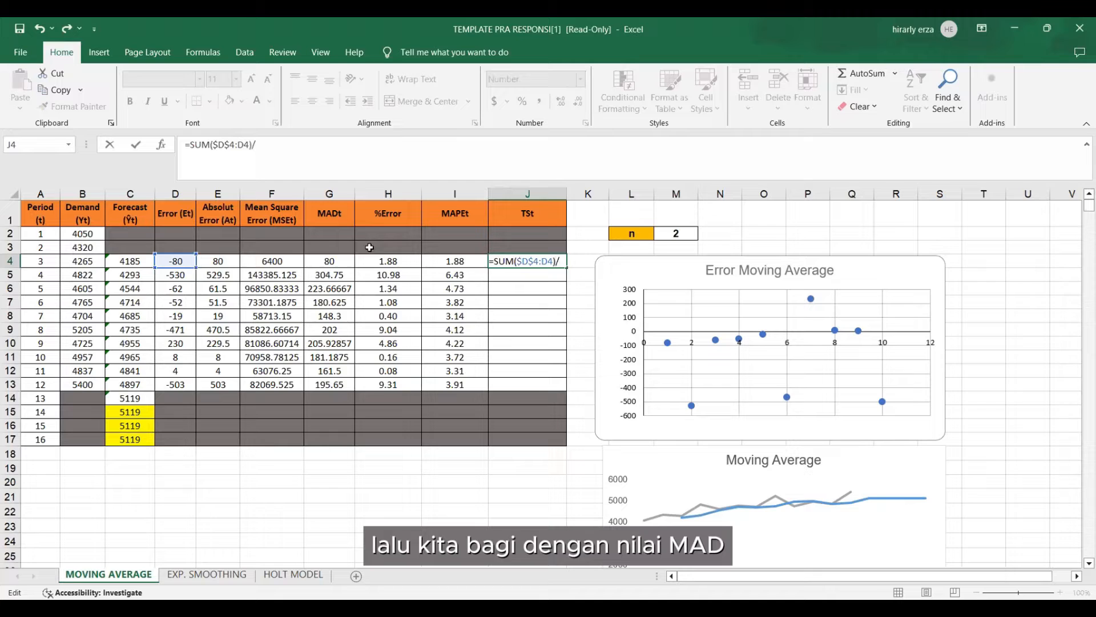
pyautogui.click(348, 261)
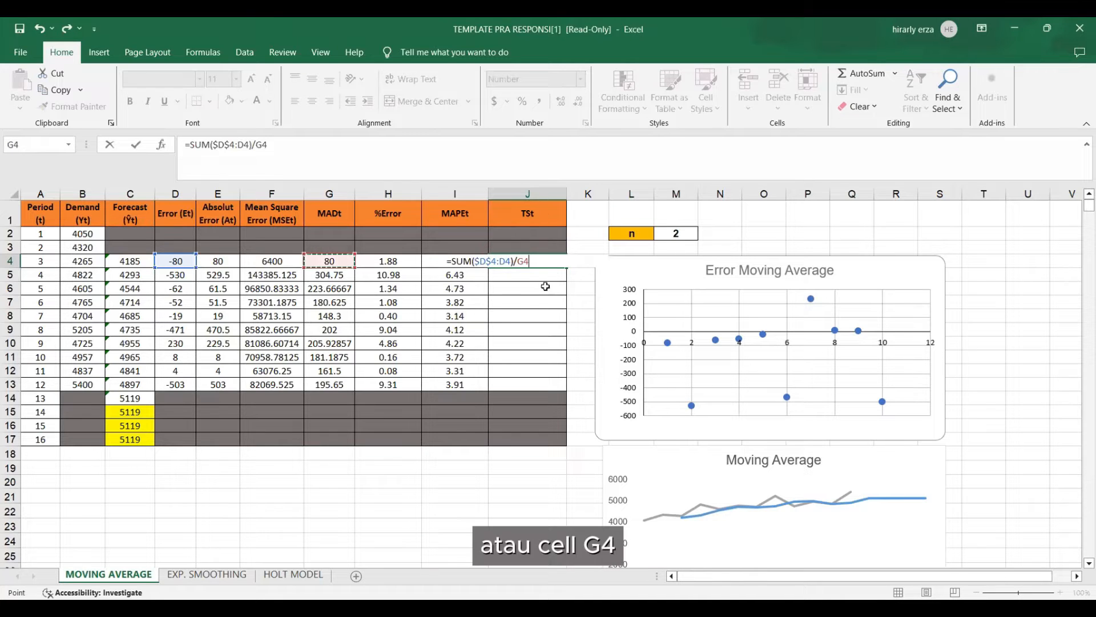
pyautogui.press('Return')
pyautogui.click(537, 261)
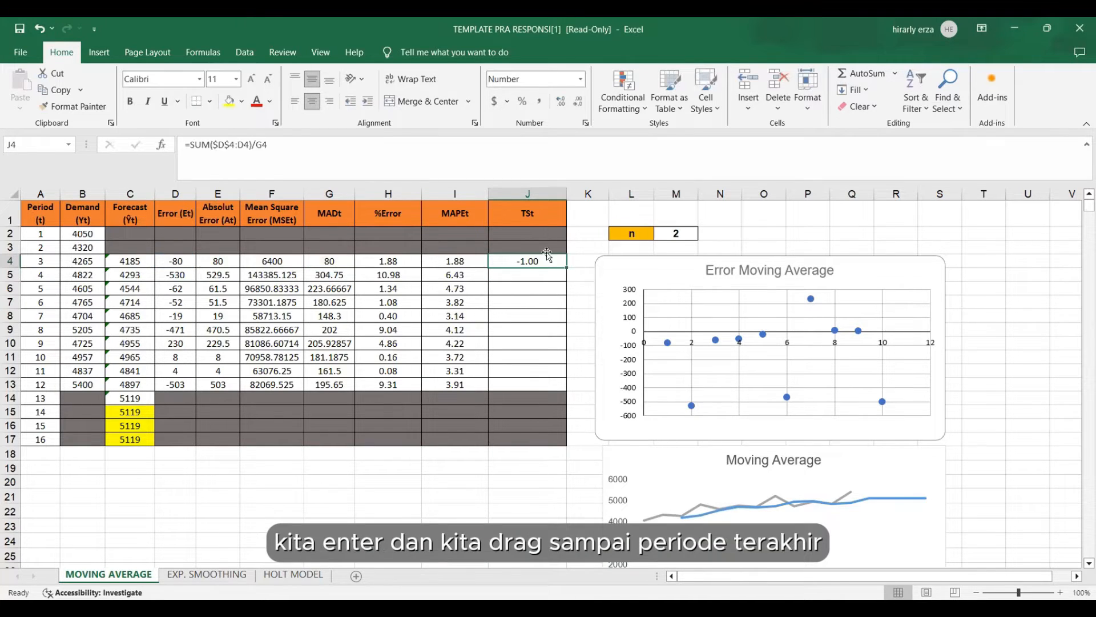
pyautogui.moveTo(569, 270); pyautogui.dragTo(569, 392)
pyautogui.click(342, 452)
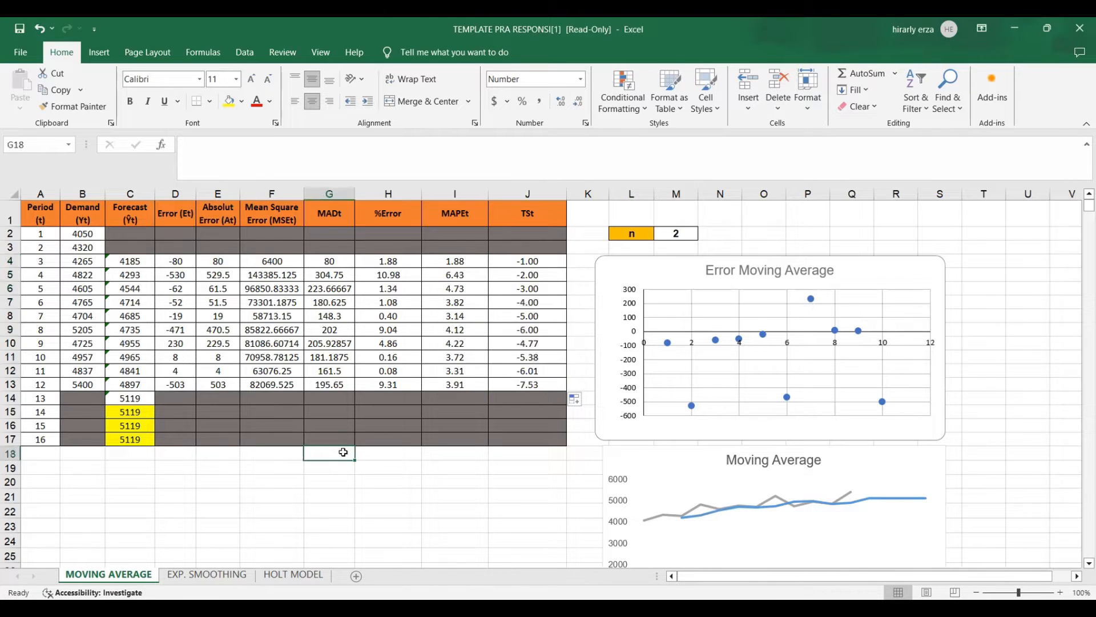
# Highlight the period 12 MAD in G13 and the period 12 MAPE in I13 with a red fill.
pyautogui.click(346, 329)
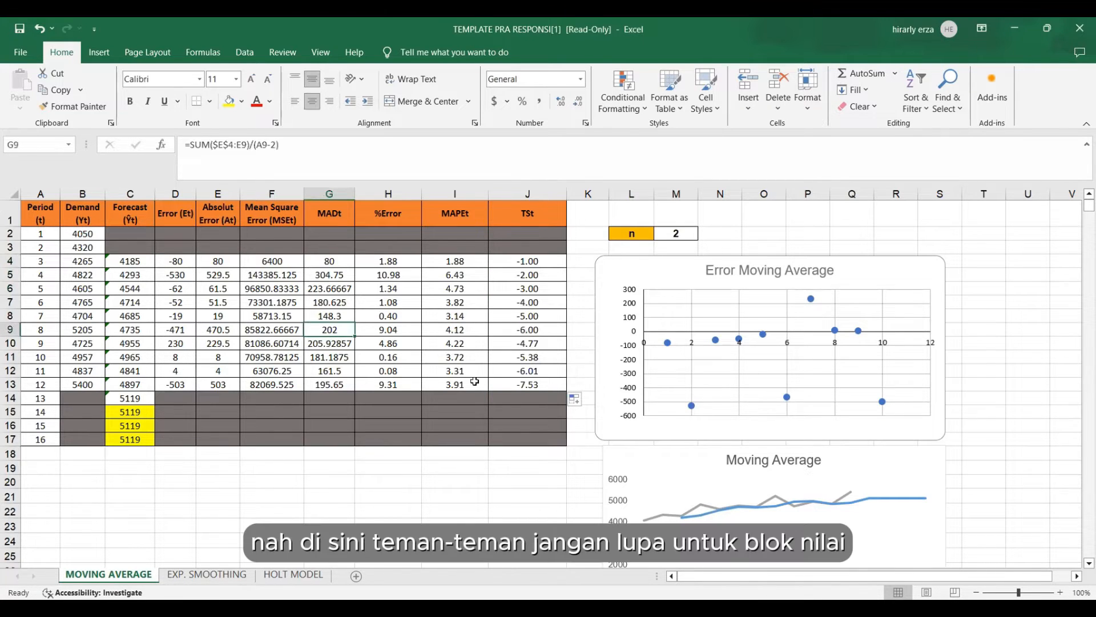
pyautogui.click(398, 387)
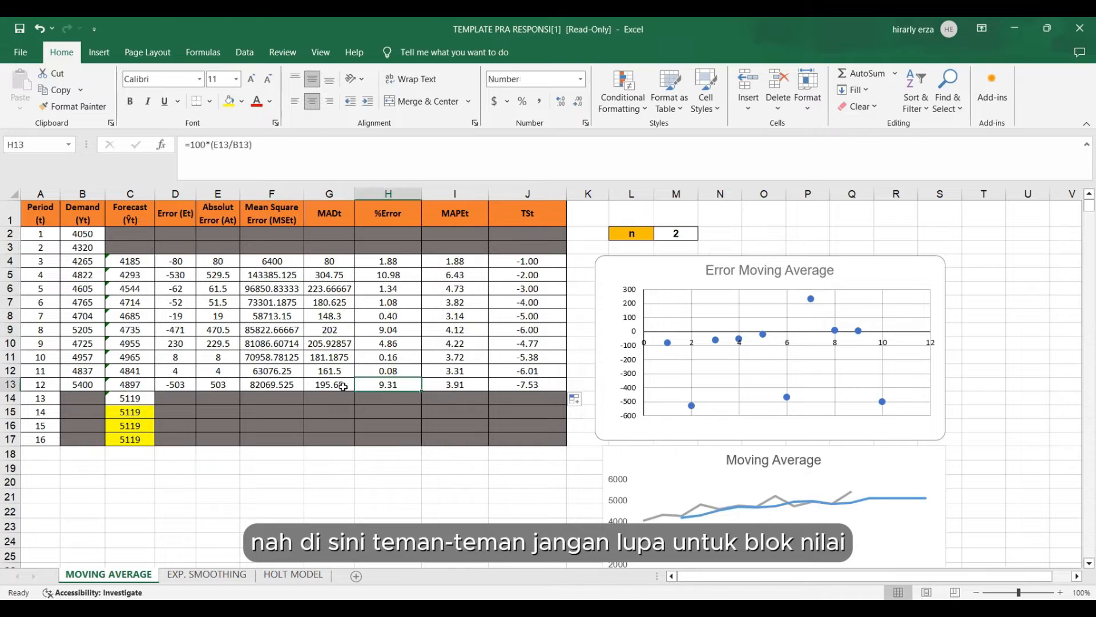
pyautogui.click(414, 372)
pyautogui.click(339, 384)
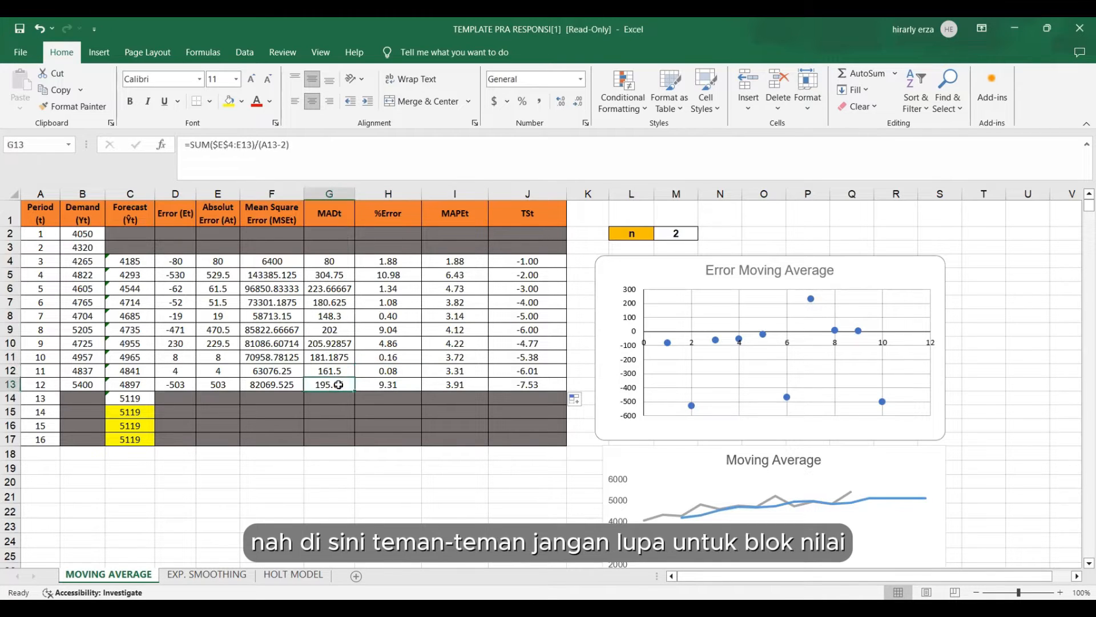
pyautogui.click(245, 103)
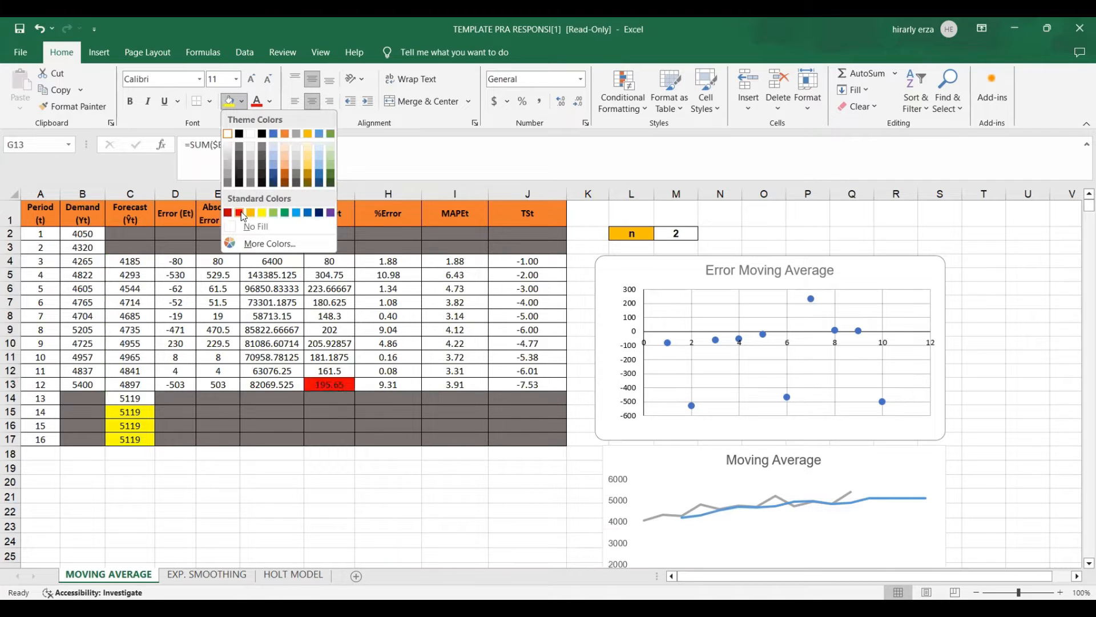
pyautogui.click(244, 217)
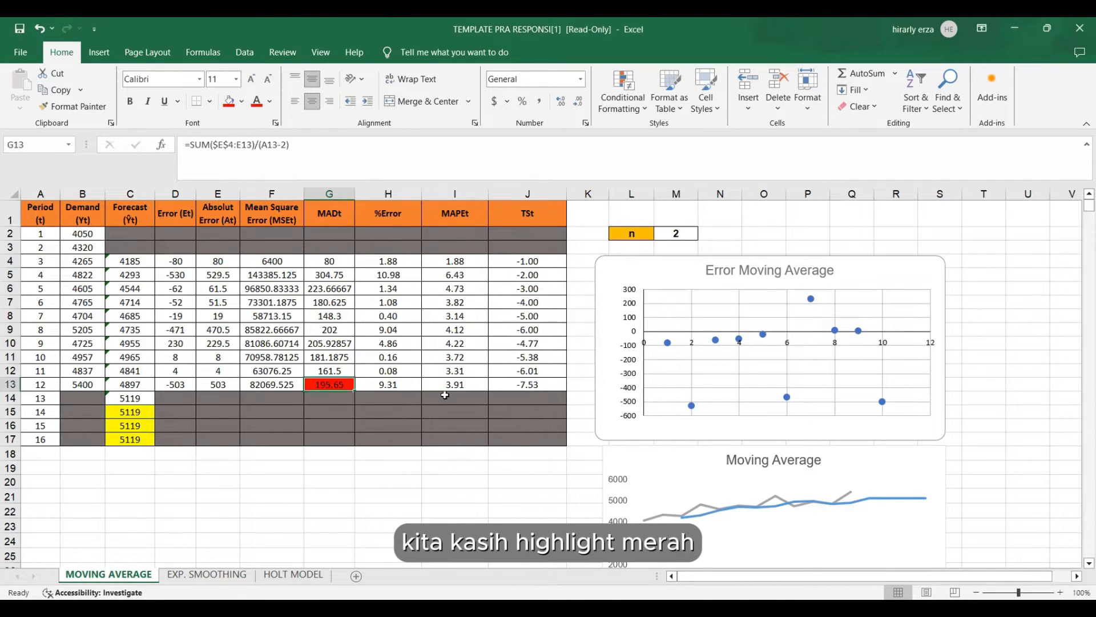
pyautogui.click(461, 386)
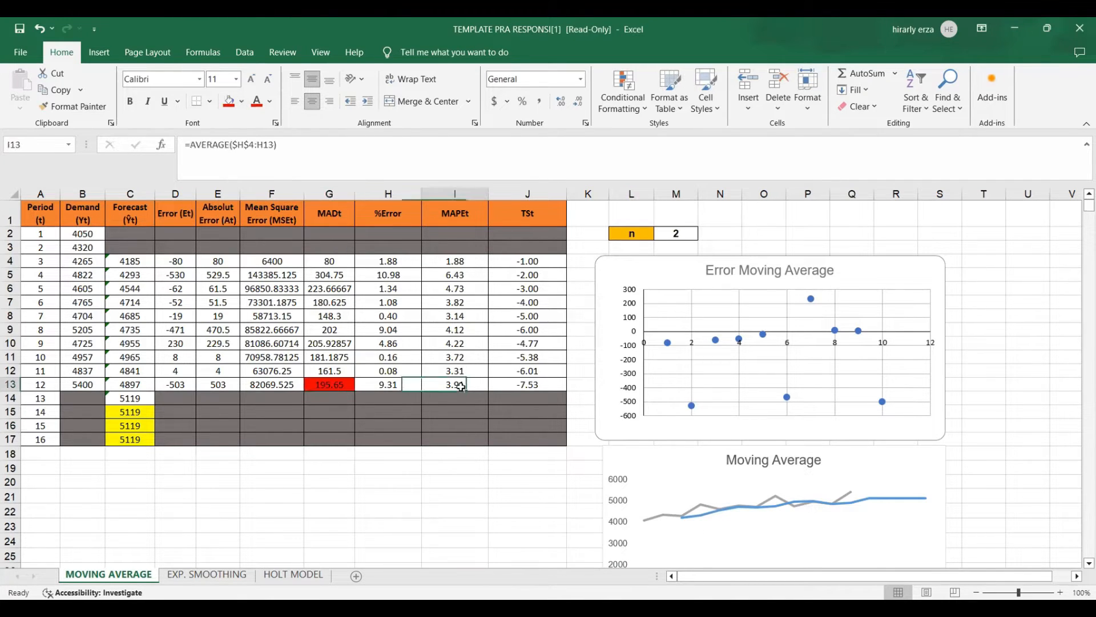
pyautogui.click(230, 101)
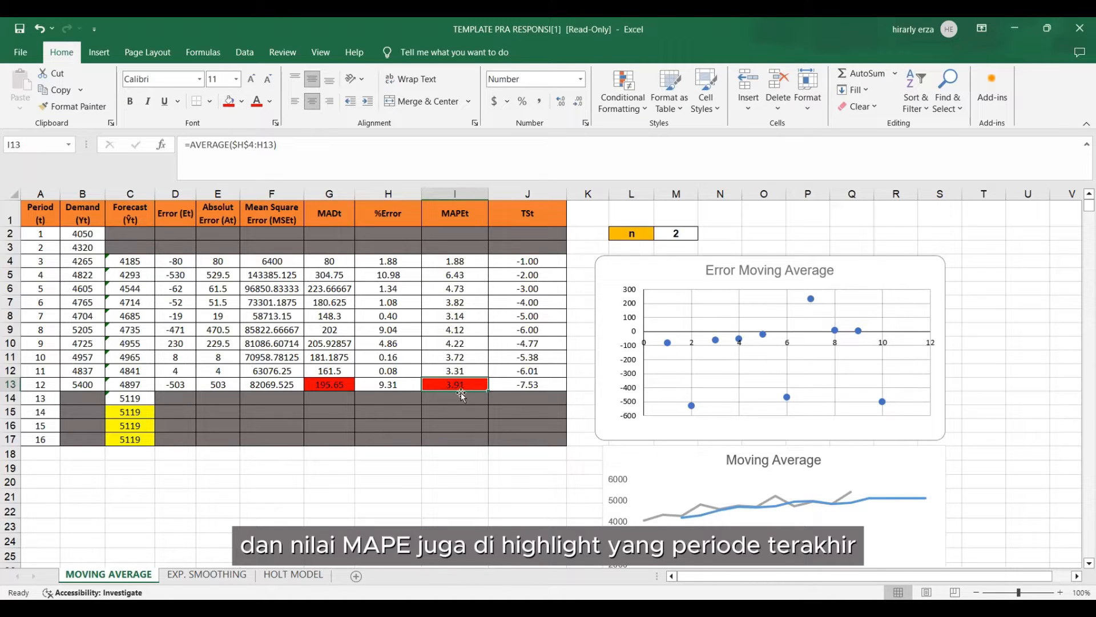
# Highlight the largest and smallest tracking signals, in J4 and J13, with the same red fill.
pyautogui.click(528, 316)
pyautogui.click(545, 385)
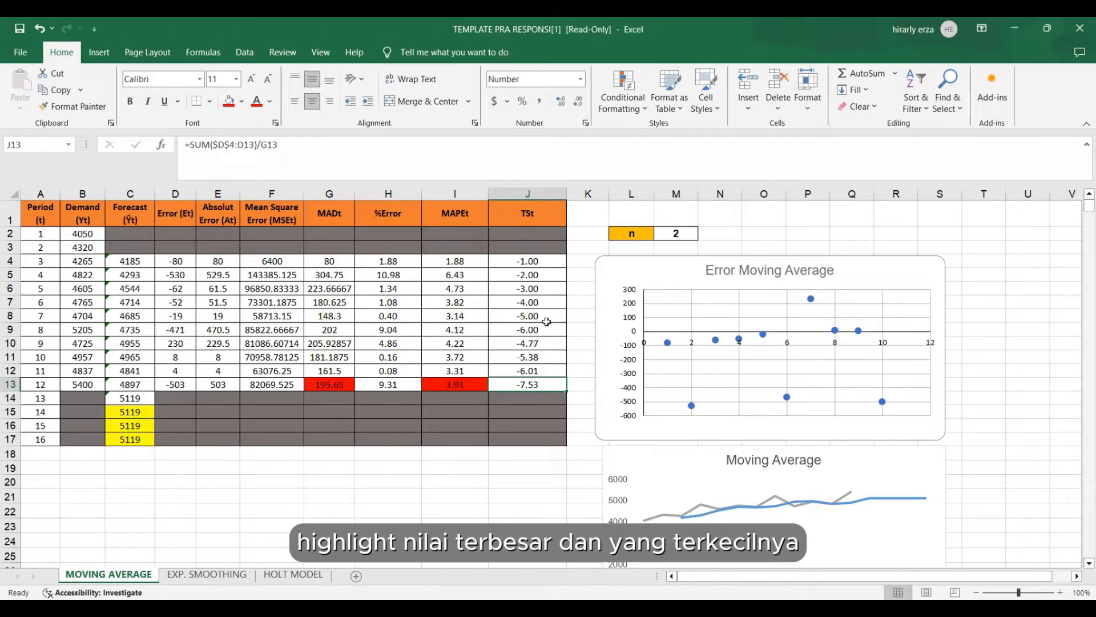
pyautogui.click(538, 267)
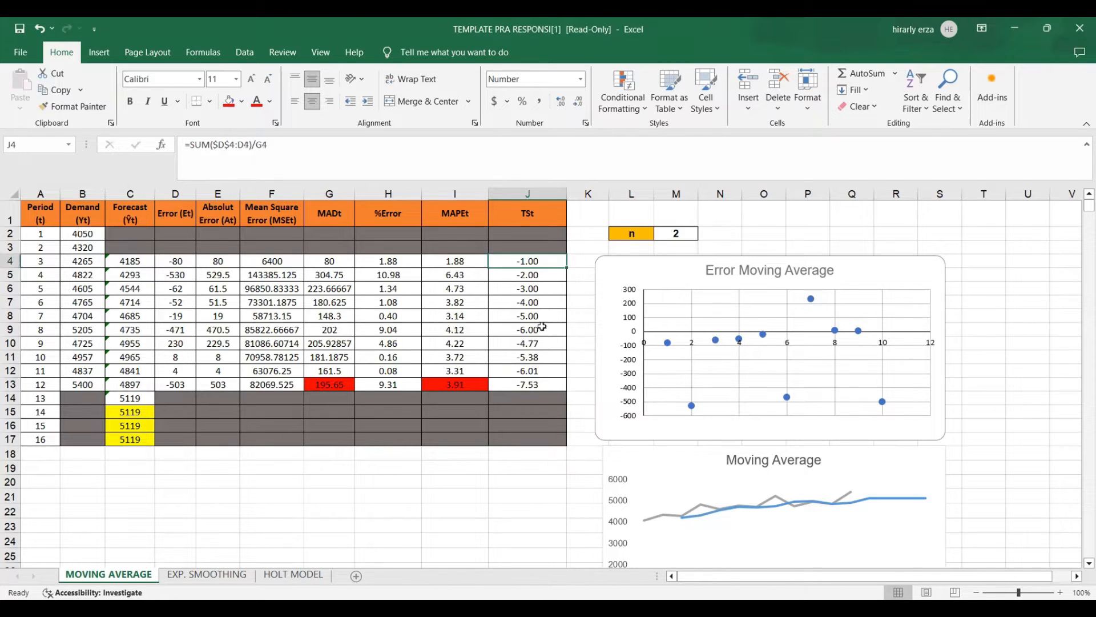
pyautogui.click(229, 101)
pyautogui.click(539, 382)
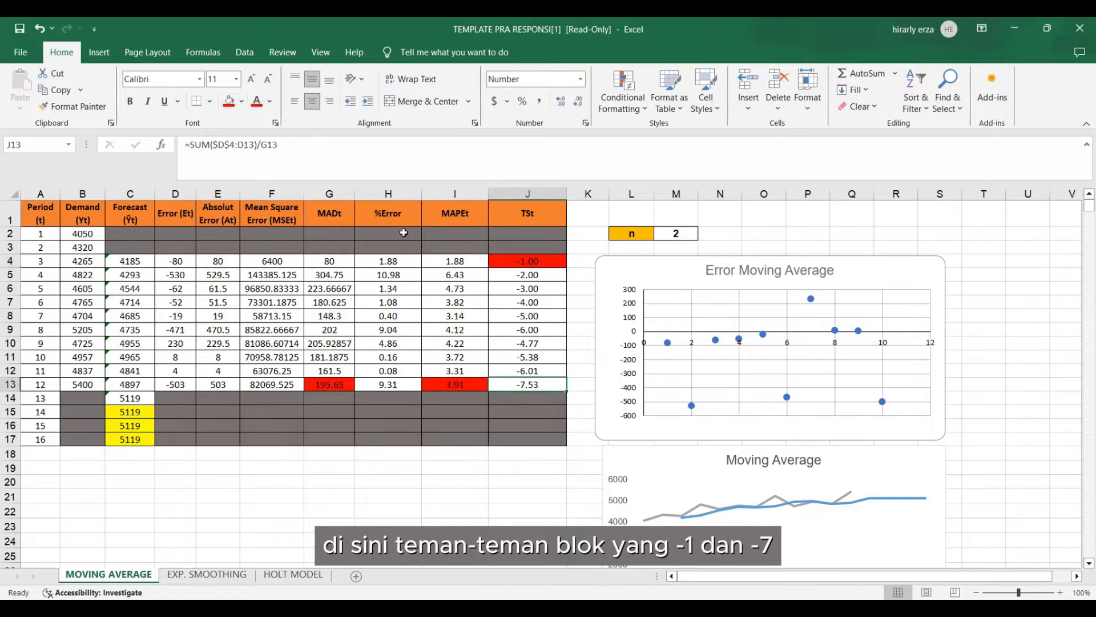
pyautogui.click(231, 102)
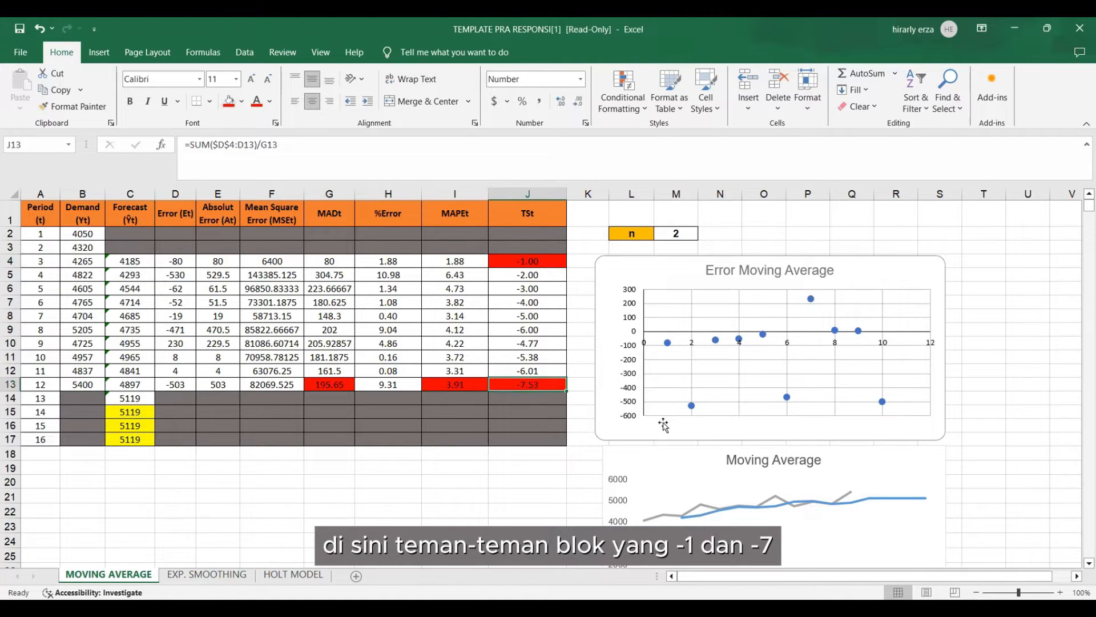
pyautogui.scroll(-1, 724, 455)
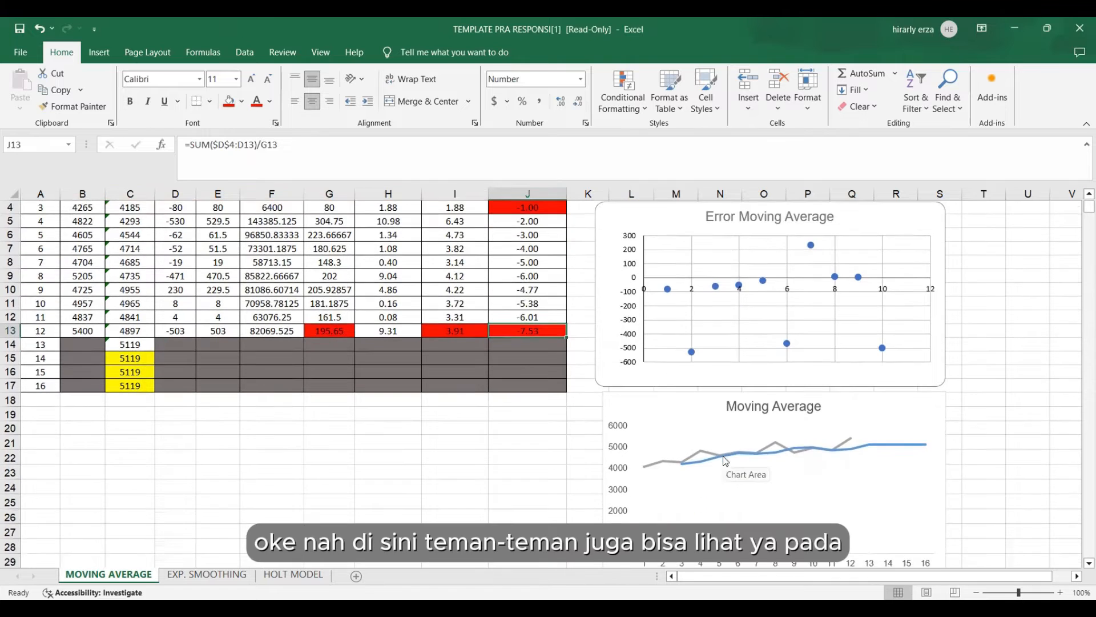
# Examine the Error Moving Average scatter chart for bias and the Moving Average line chart comparing demand with forecast.
pyautogui.scroll(1, 724, 460)
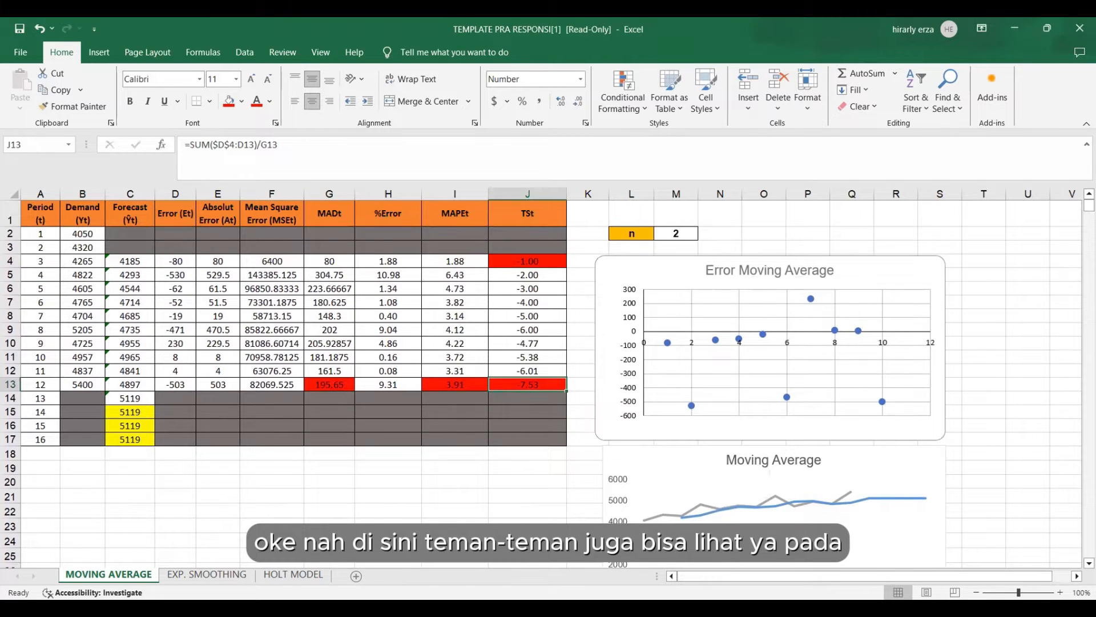
pyautogui.moveTo(698, 577); pyautogui.dragTo(717, 576)
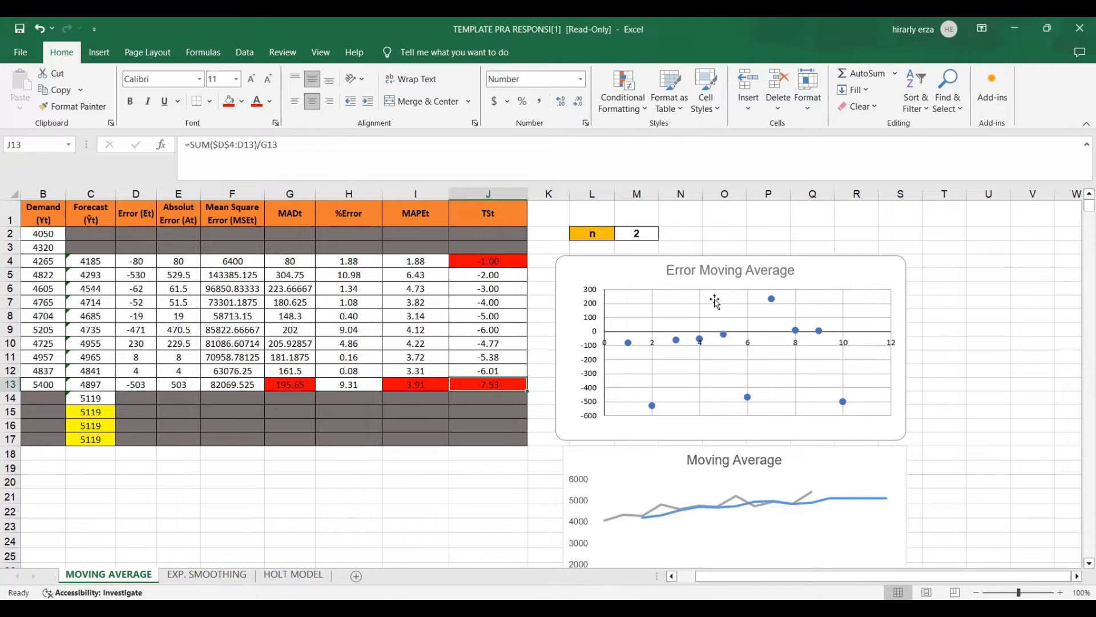
pyautogui.click(674, 272)
pyautogui.click(838, 283)
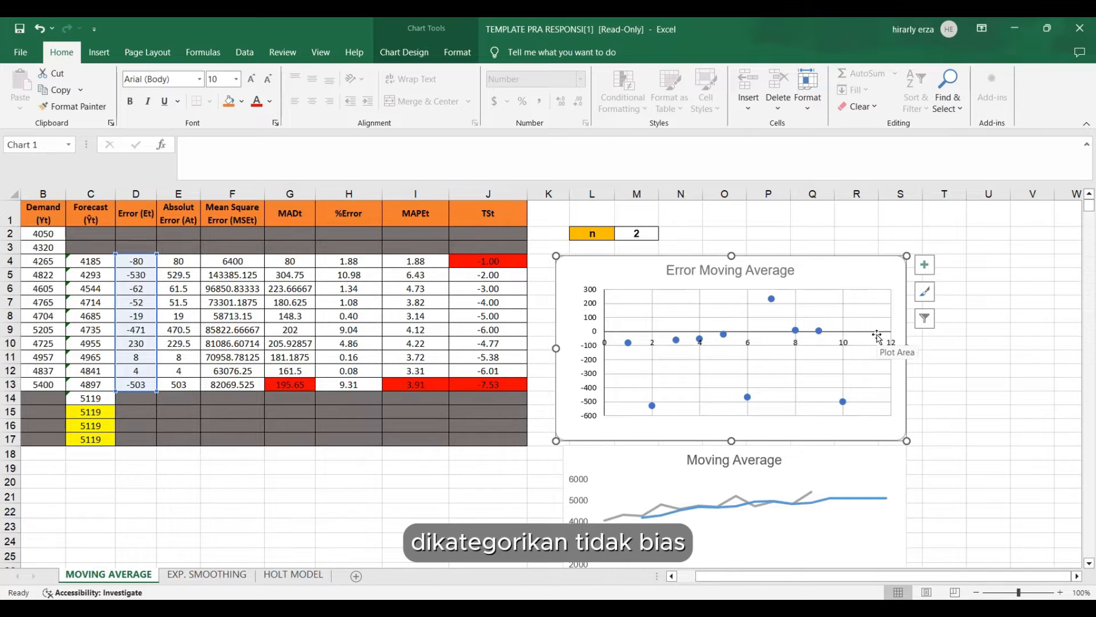
pyautogui.click(964, 525)
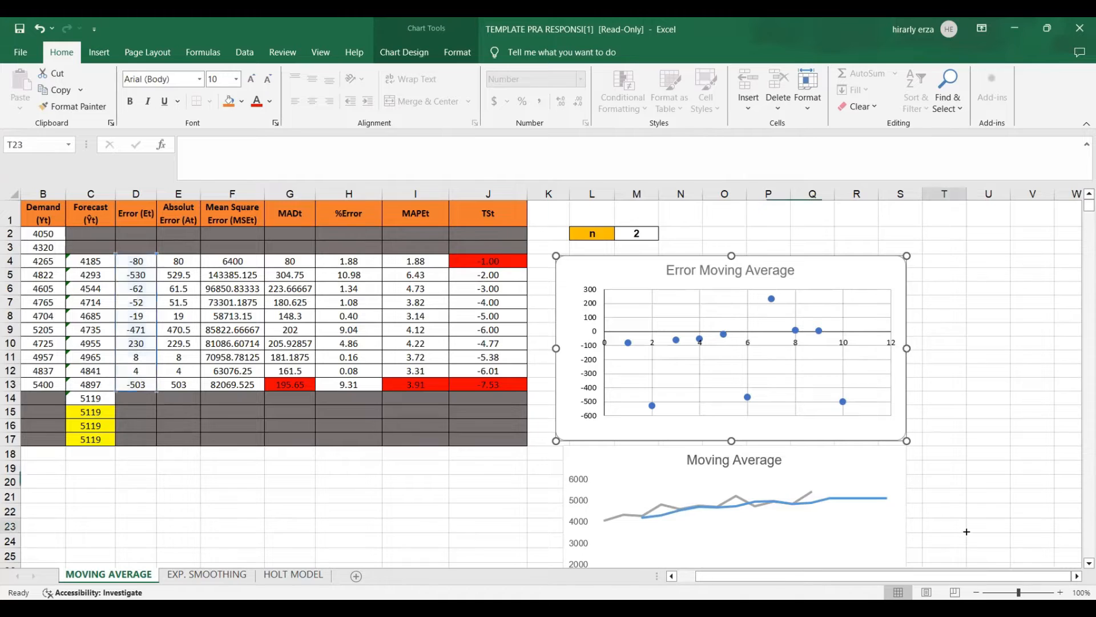
pyautogui.scroll(-2, 882, 491)
pyautogui.click(882, 506)
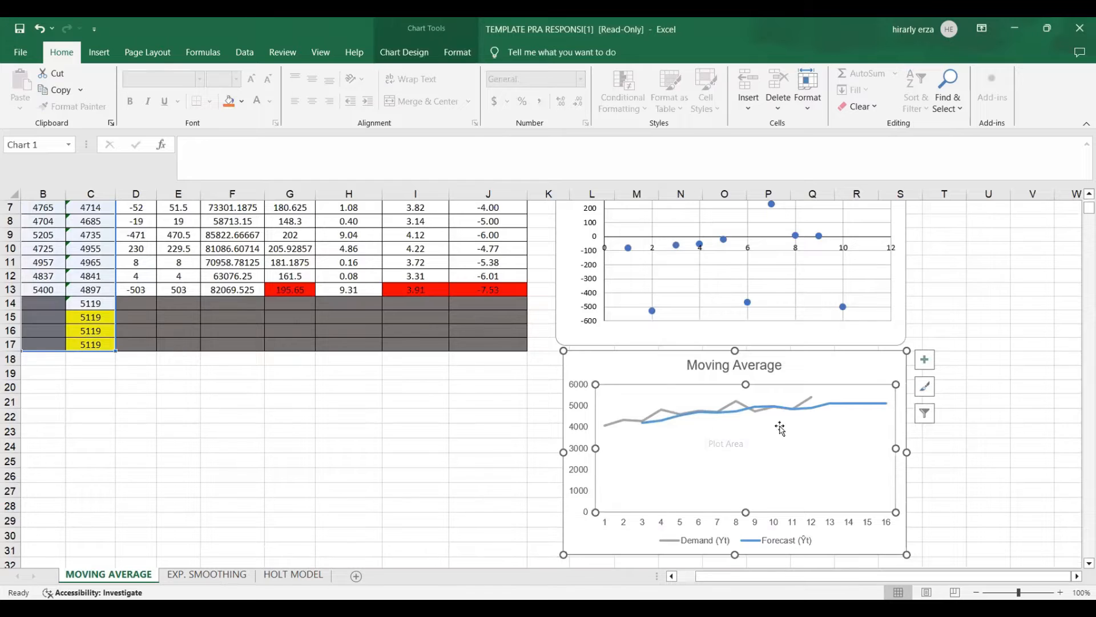
pyautogui.scroll(2, 291, 429)
pyautogui.click(292, 511)
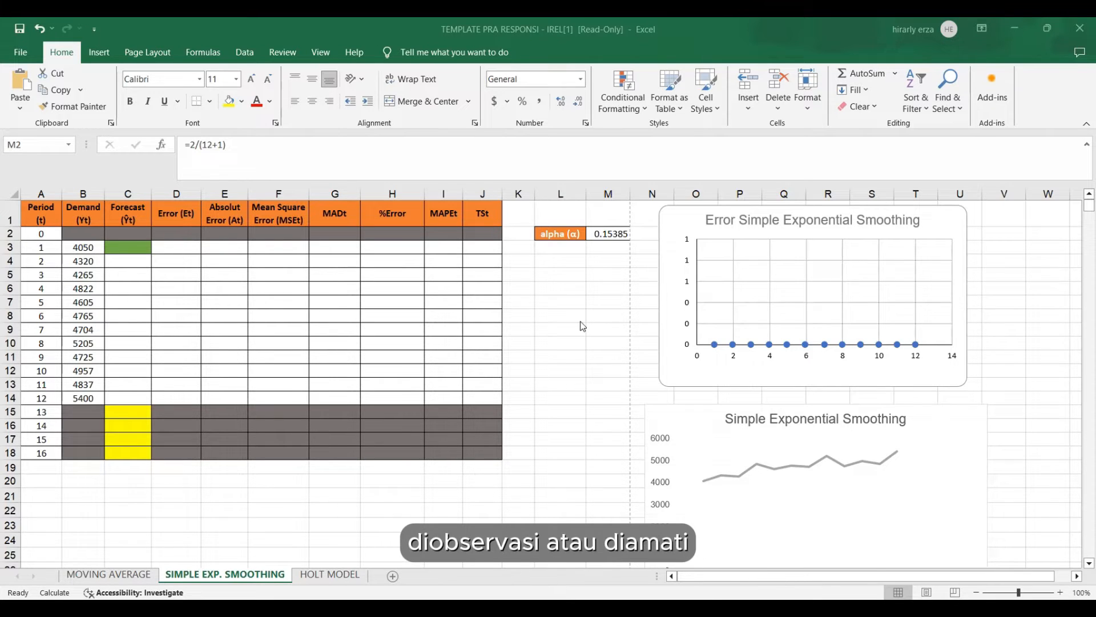
# Inspect the alpha smoothing constant in M2 of the SIMPLE EXP. SMOOTHING sheet and the period count used in its formula.
pyautogui.click(557, 418)
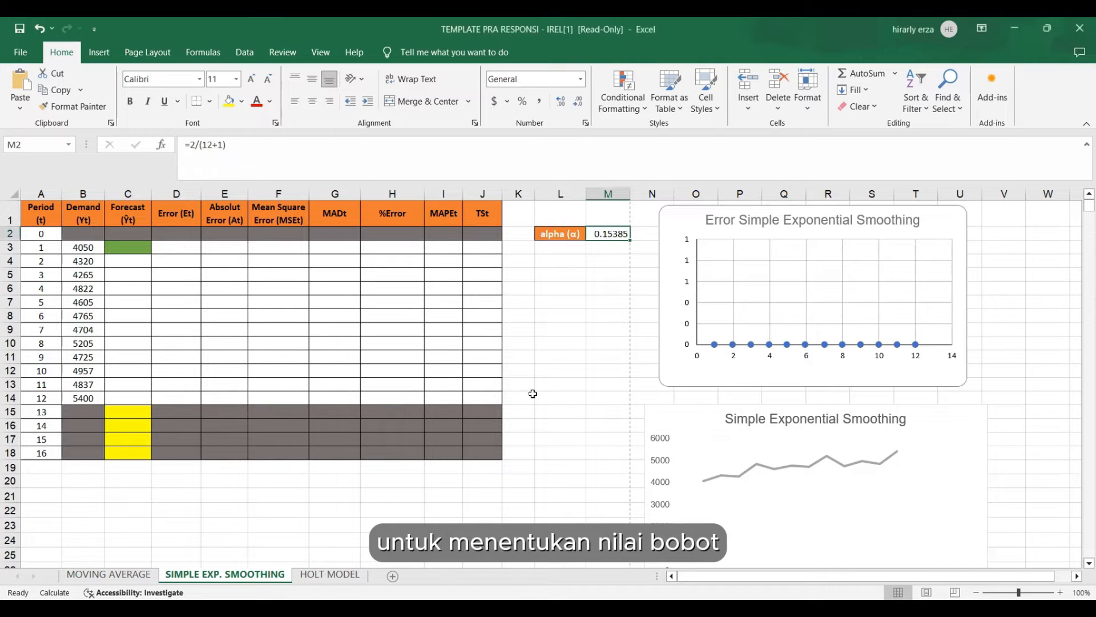
pyautogui.click(540, 354)
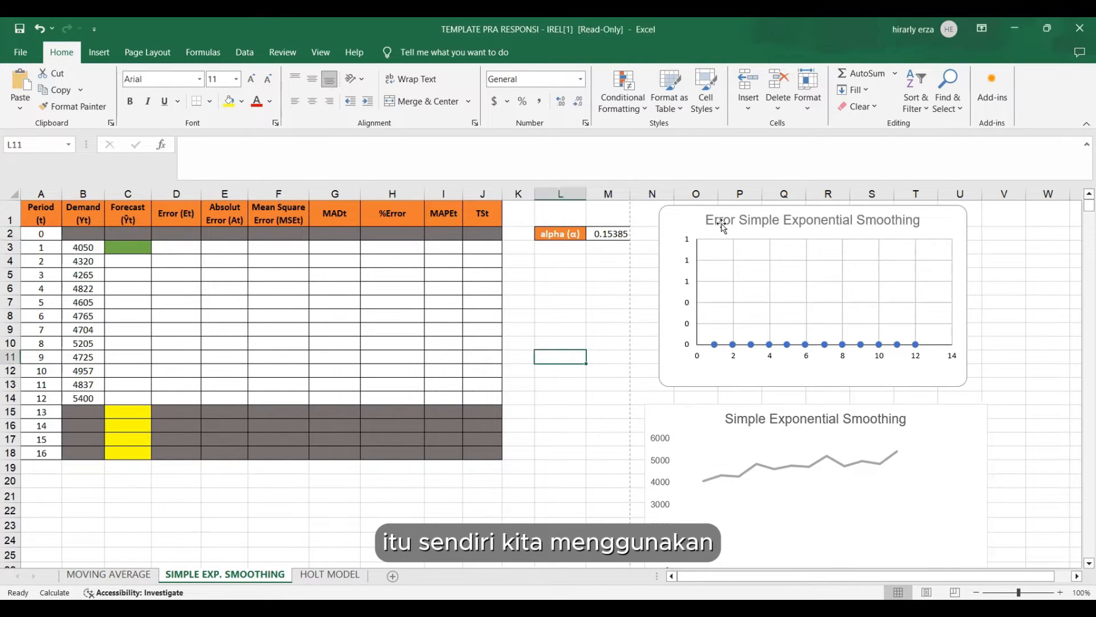
pyautogui.moveTo(562, 234); pyautogui.dragTo(609, 233)
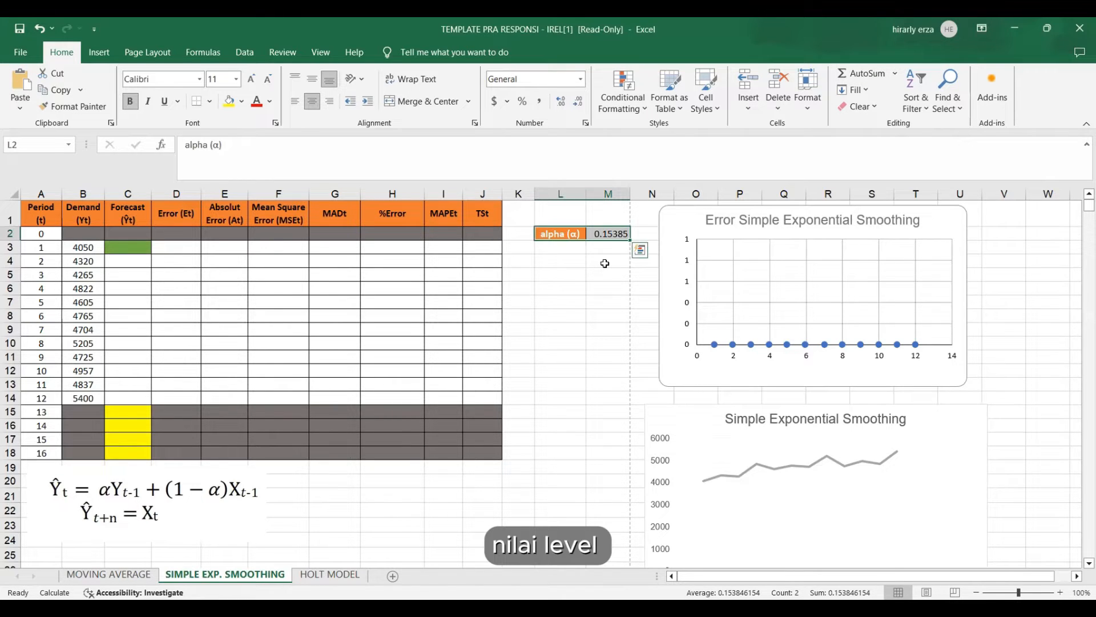
pyautogui.click(605, 263)
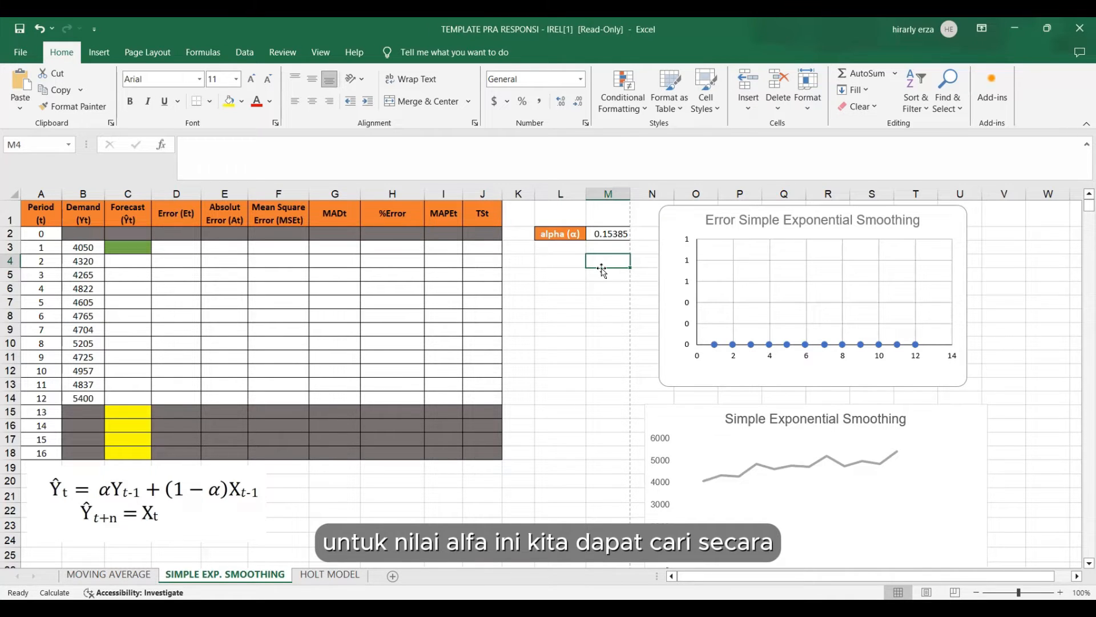
pyautogui.click(610, 233)
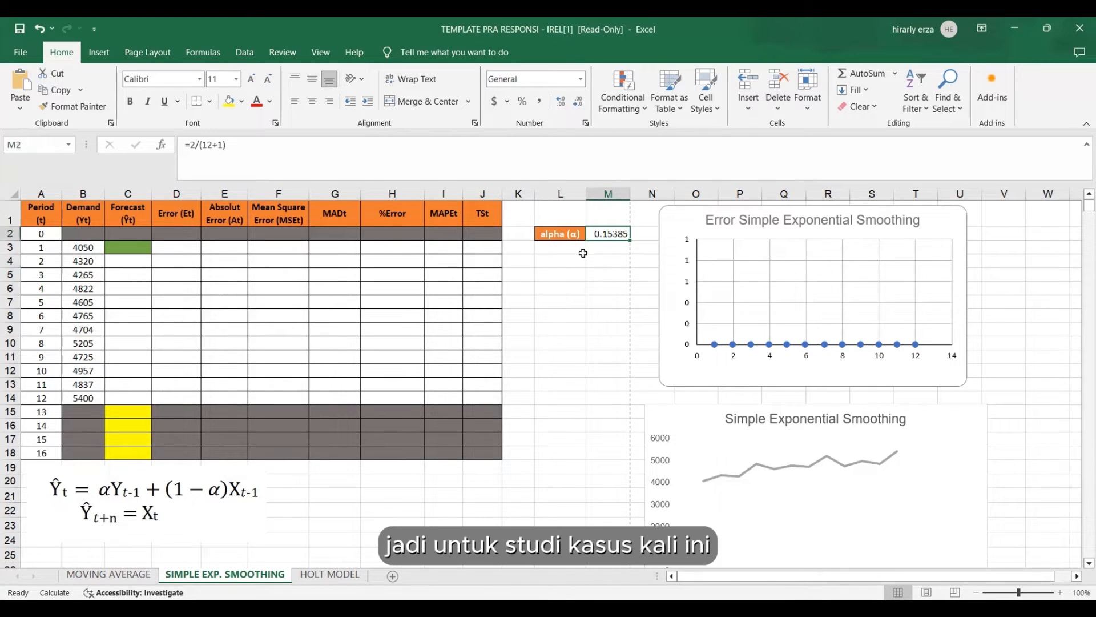
pyautogui.doubleClick(205, 145)
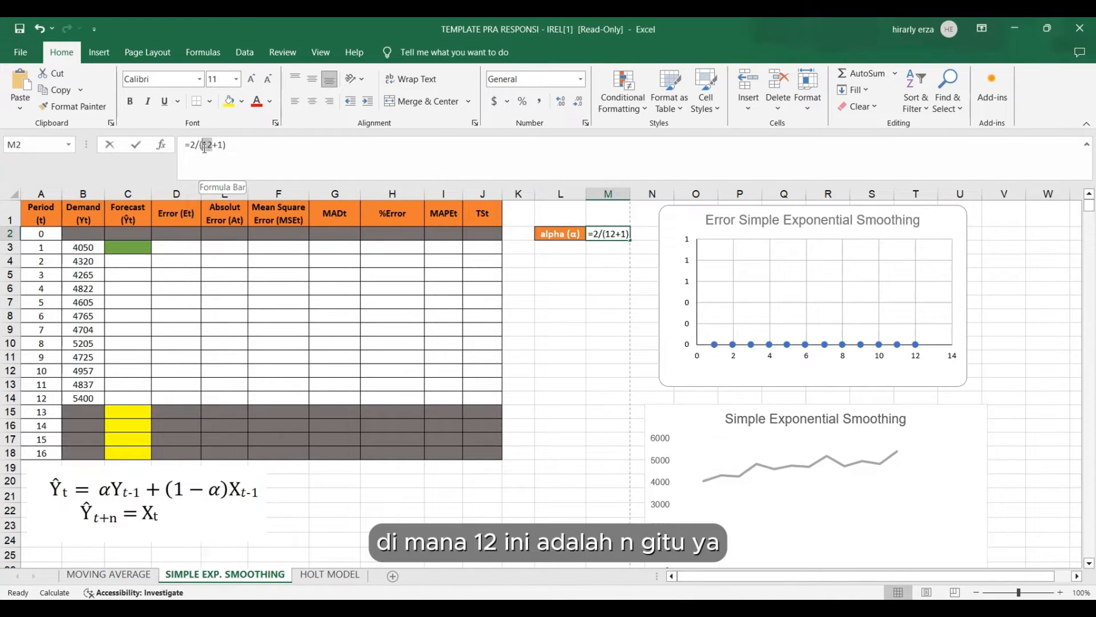
pyautogui.click(605, 342)
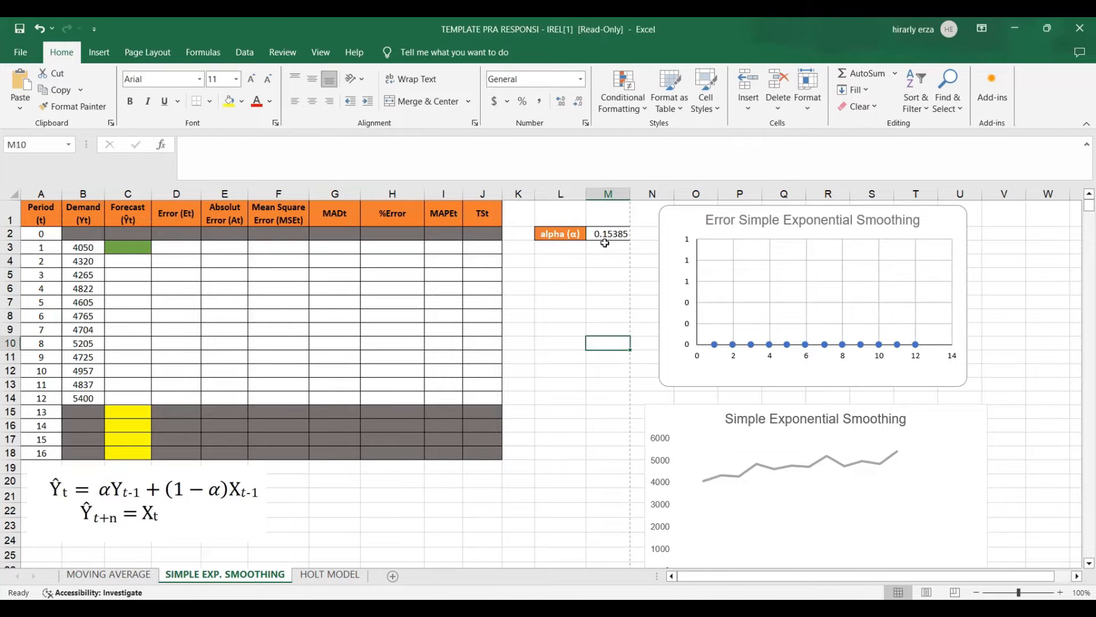
pyautogui.click(613, 232)
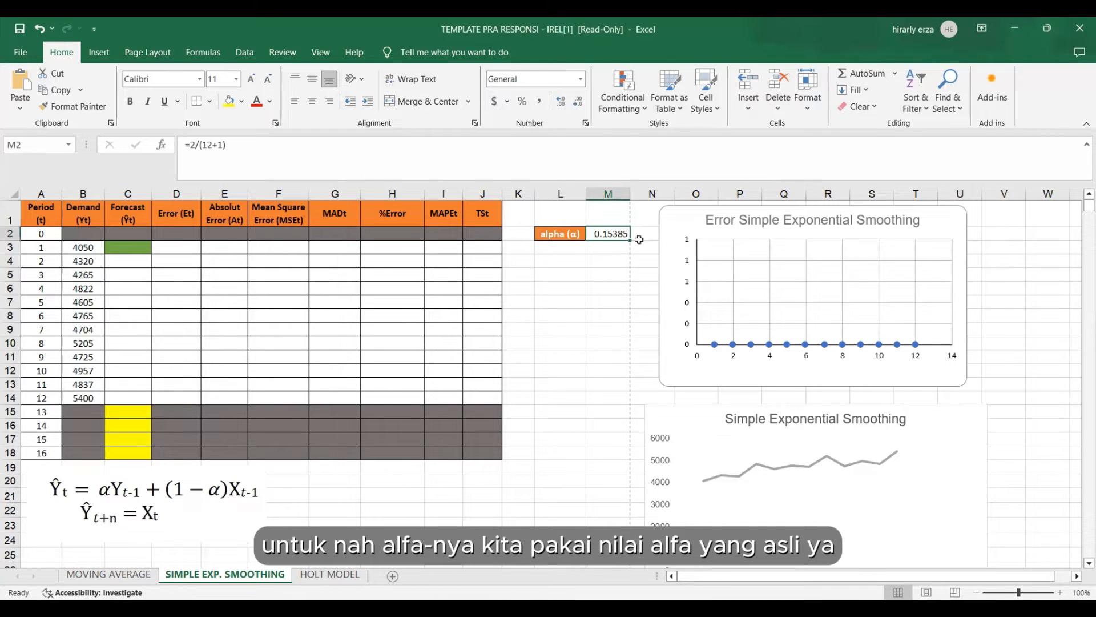
pyautogui.click(599, 350)
# Calculate the period 1 forecast in C3 as the average of all demand with =AVERAGE(B3:B14).
pyautogui.click(127, 246)
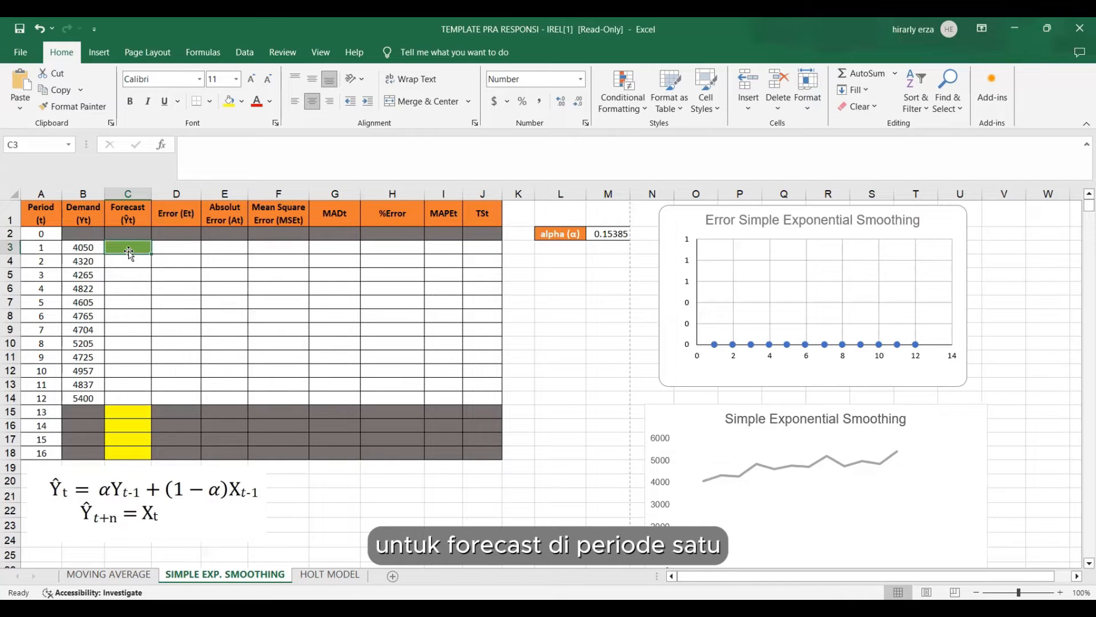
pyautogui.doubleClick(148, 246)
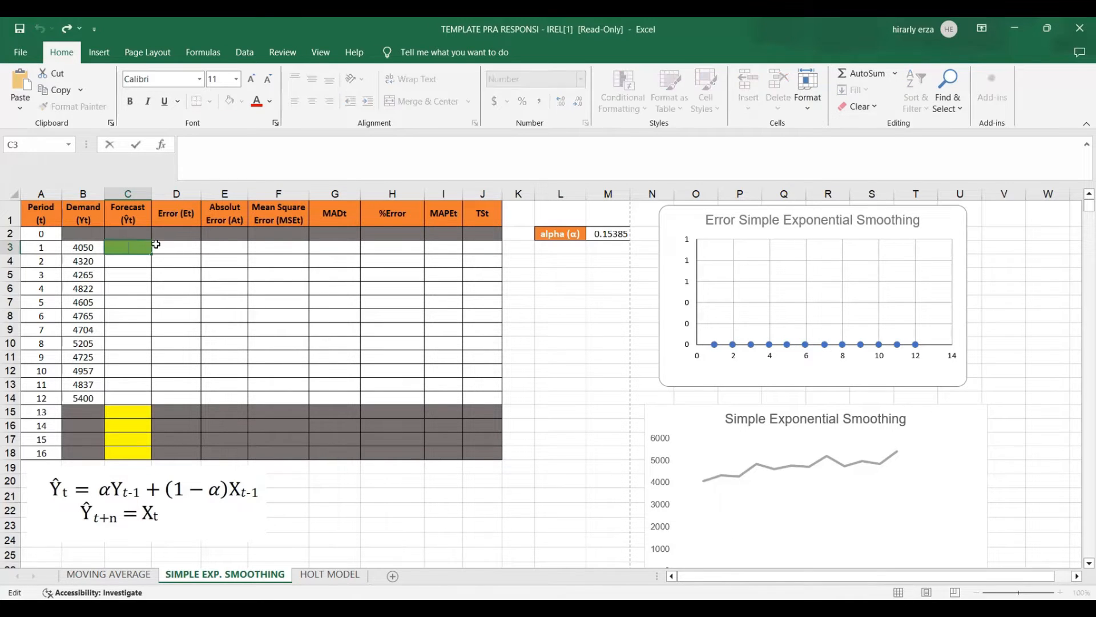
pyautogui.write('=a')
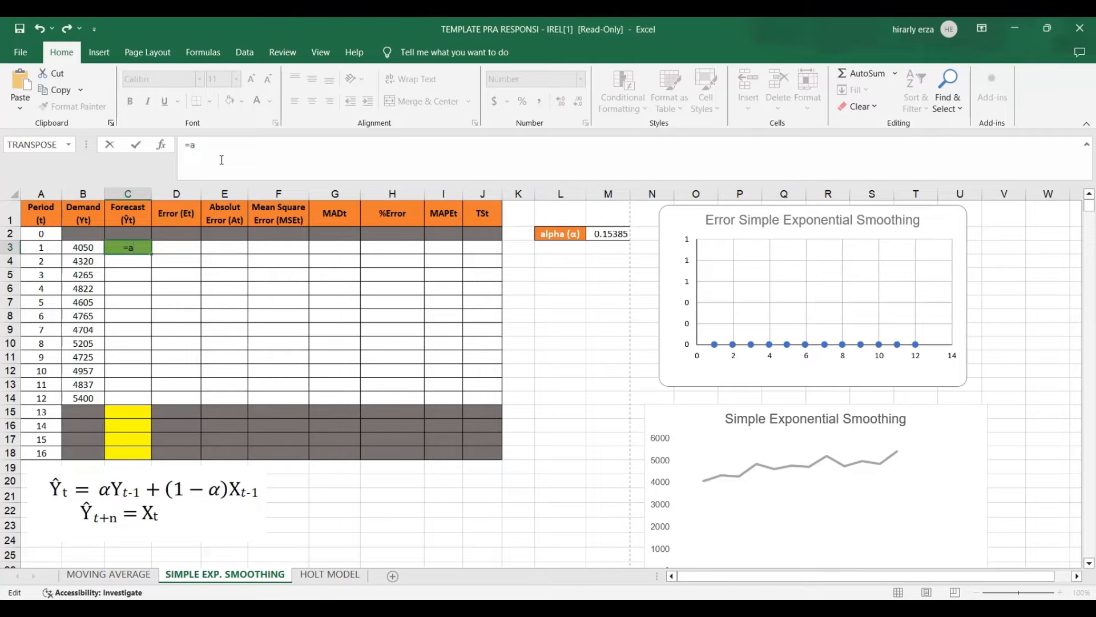
pyautogui.write('verage(')
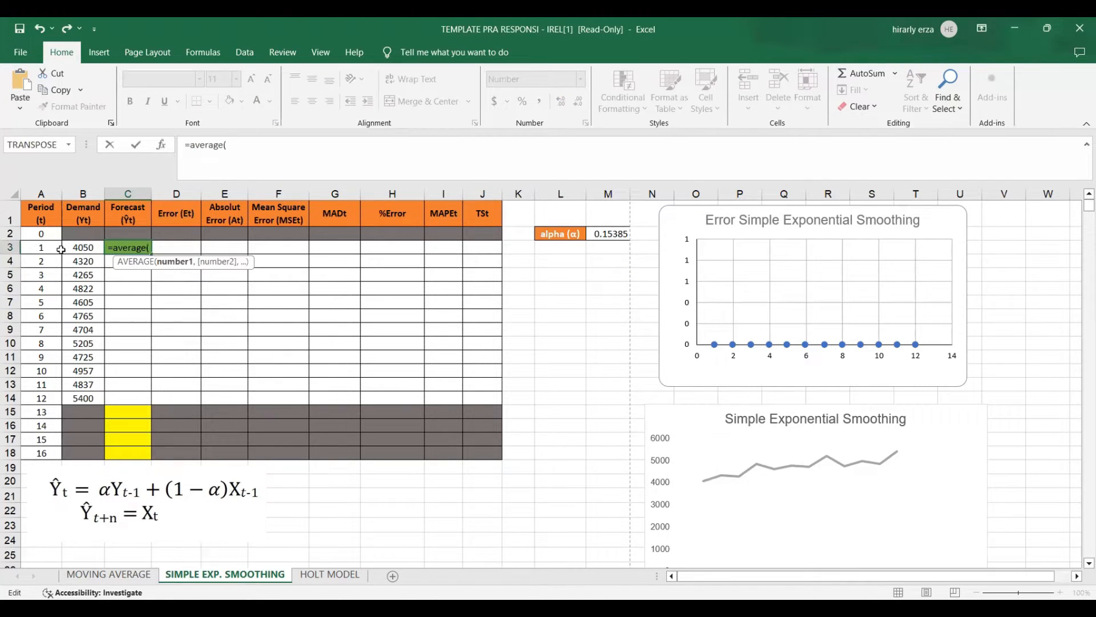
pyautogui.click(82, 254)
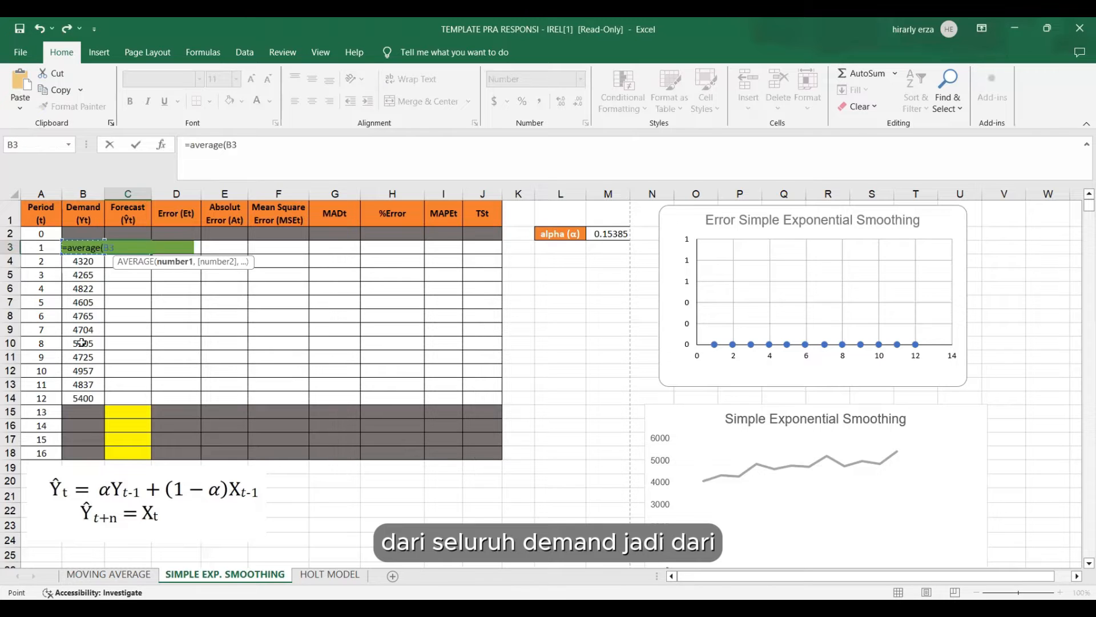
pyautogui.keyDown('shift'); pyautogui.click(83, 396); pyautogui.keyUp('shift')
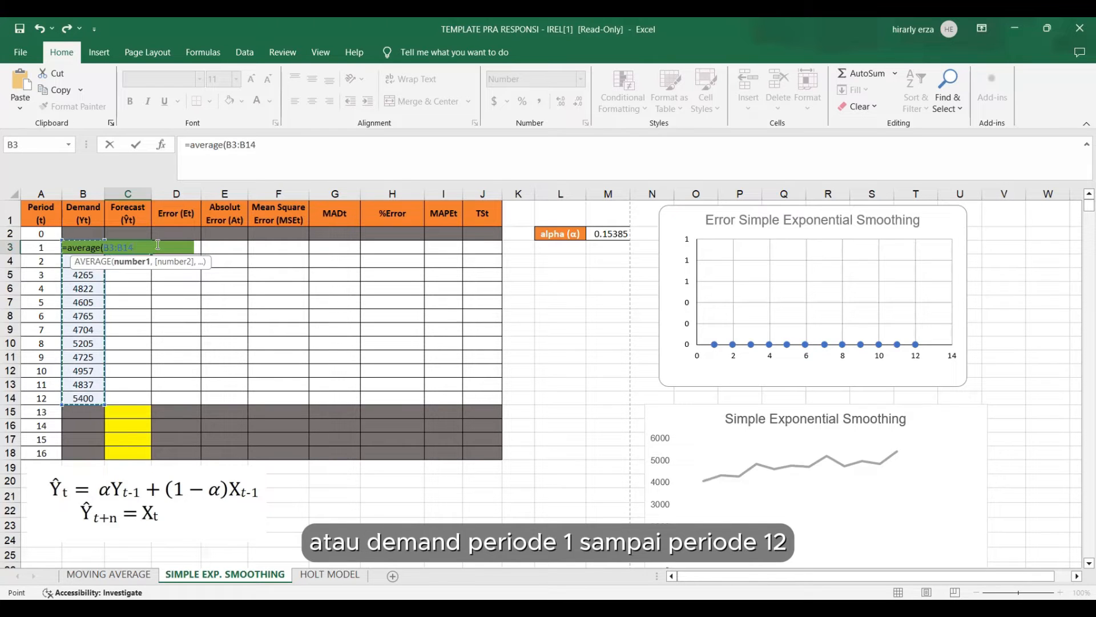
pyautogui.press('Return')
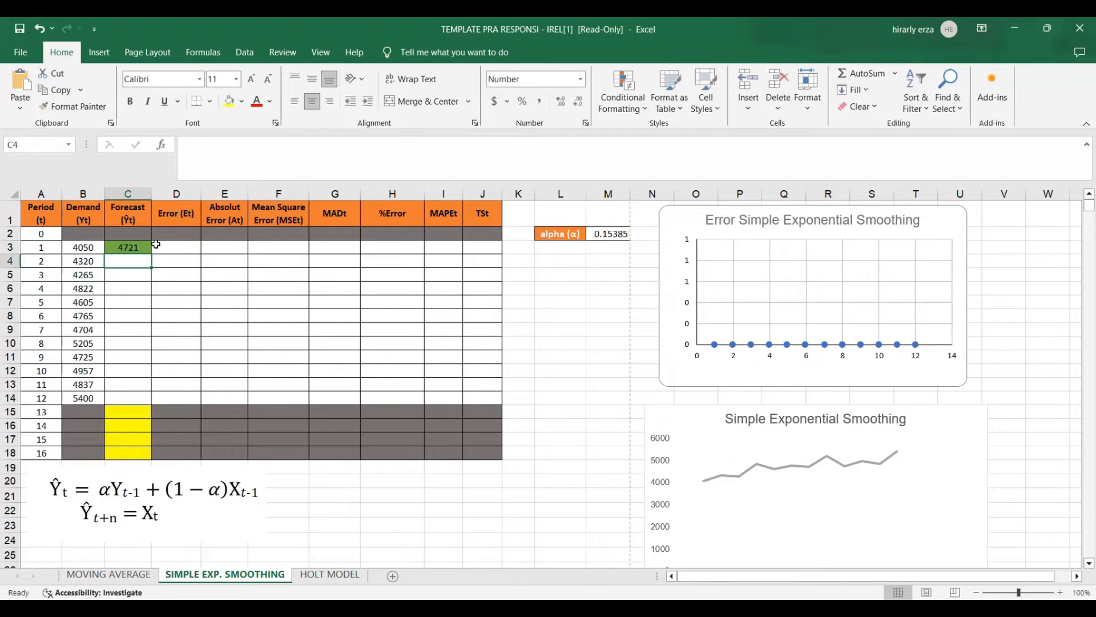
pyautogui.click(197, 340)
# Begin the period 2 forecast formula in C4 with the absolute alpha reference times period 1 demand, =$M$2*B3.
pyautogui.click(136, 257)
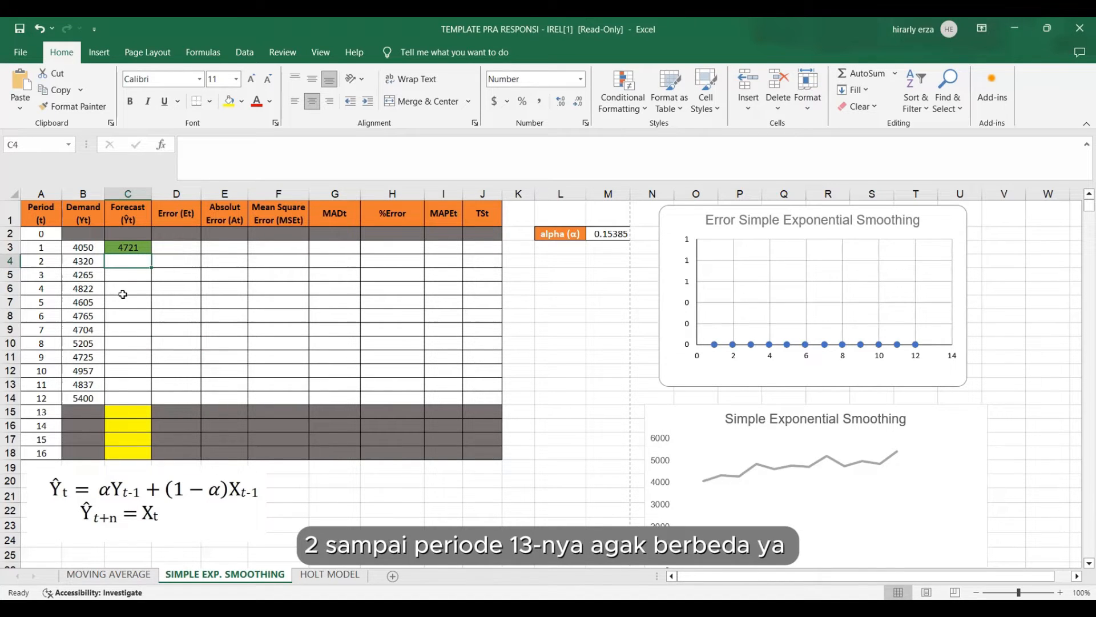
pyautogui.doubleClick(125, 261)
pyautogui.write('=')
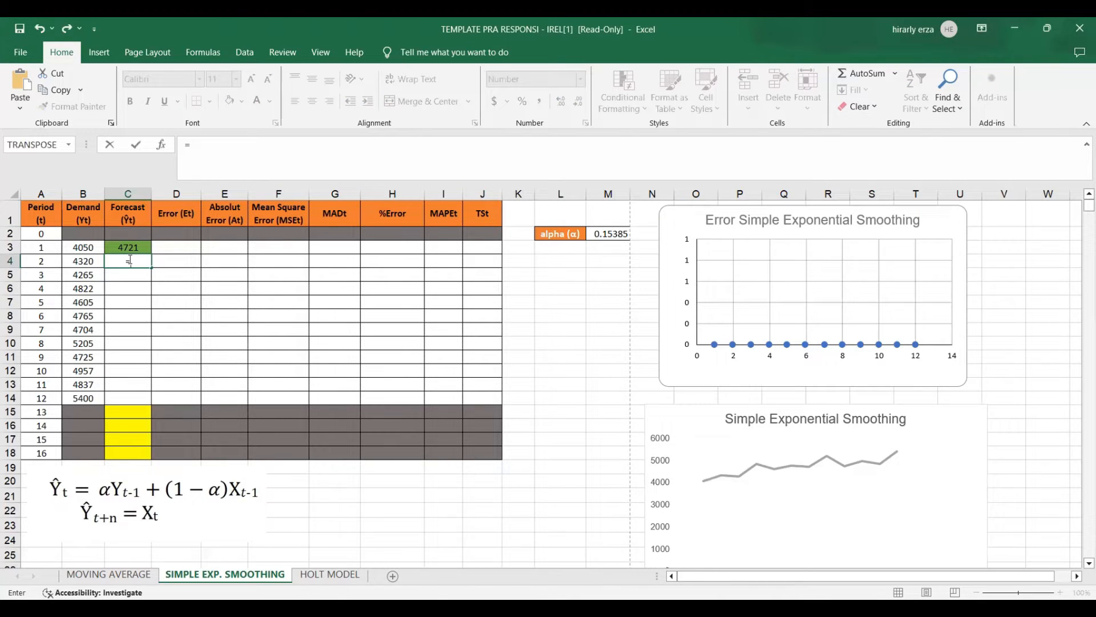
pyautogui.click(623, 234)
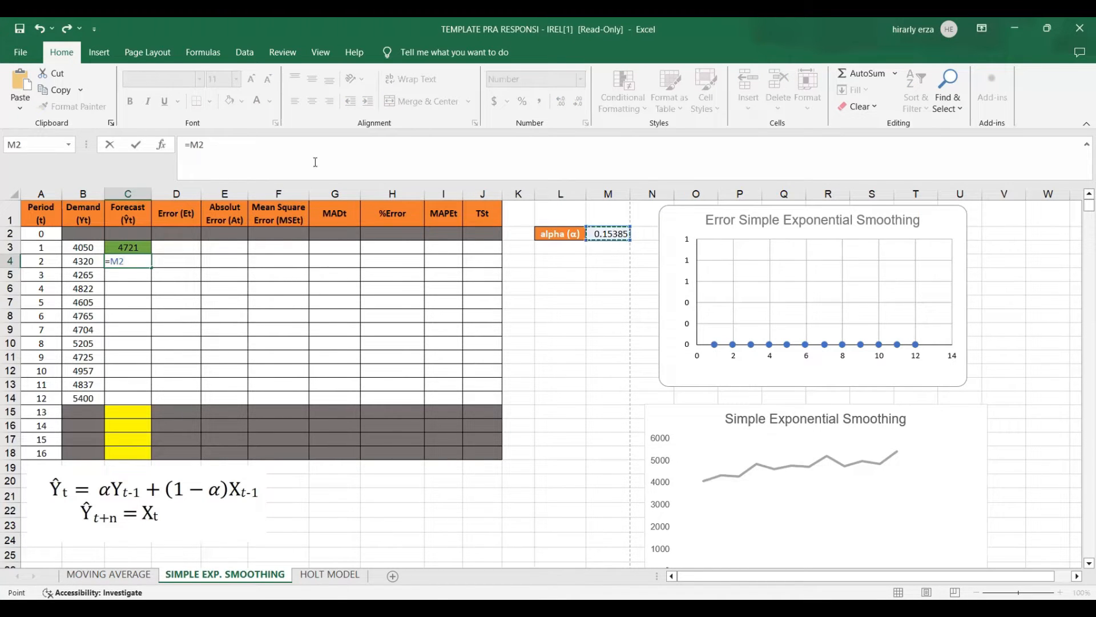
pyautogui.click(195, 143)
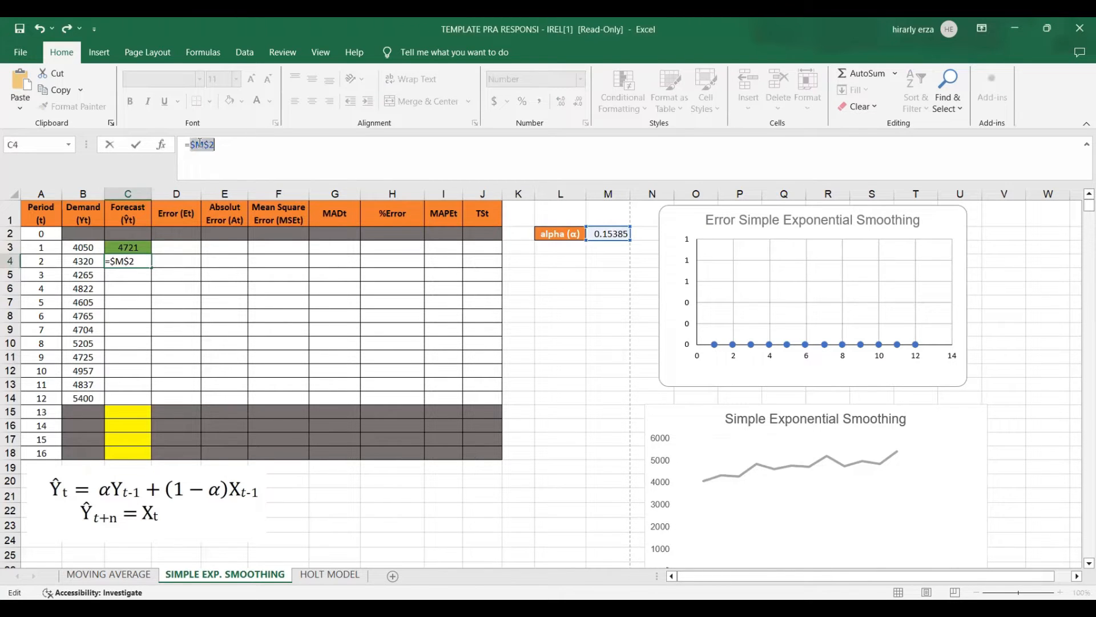
pyautogui.press('F4')
pyautogui.click(235, 147)
pyautogui.write('*')
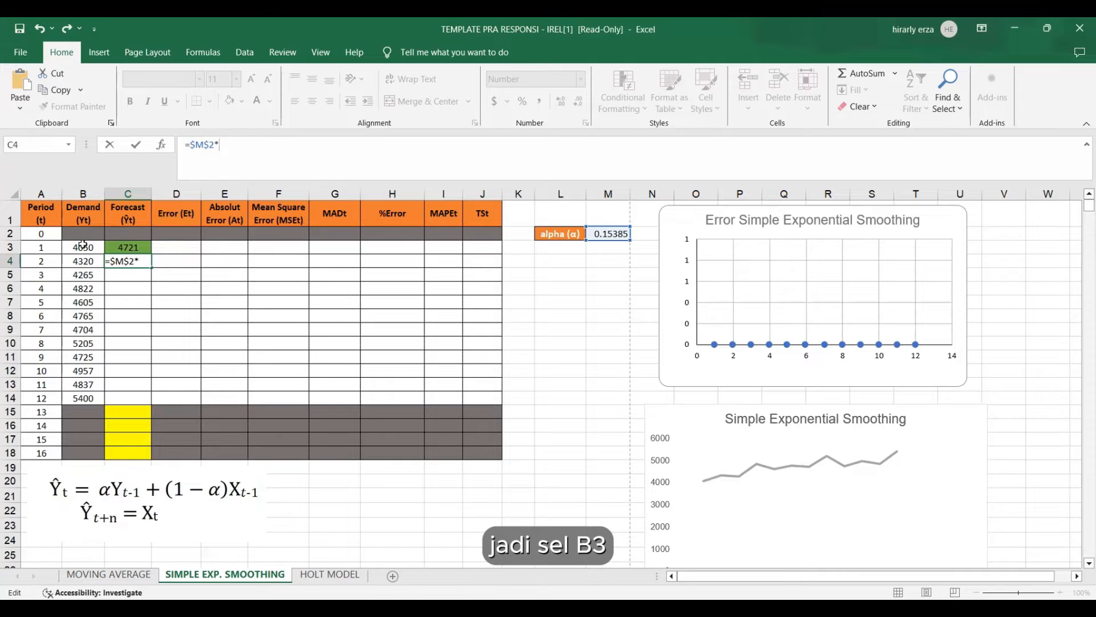
pyautogui.click(94, 246)
# Complete the C4 forecast formula by adding one minus alpha times the period 1 forecast, giving =$M$2*B3+(1-$M$2)*C3.
pyautogui.click(244, 147)
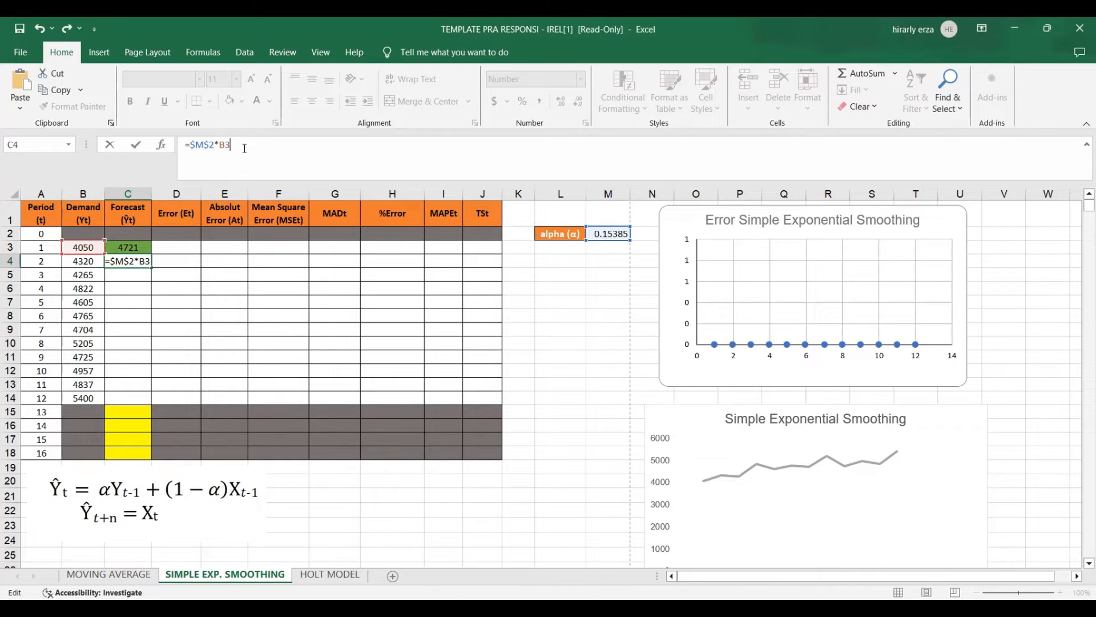
pyautogui.write('+')
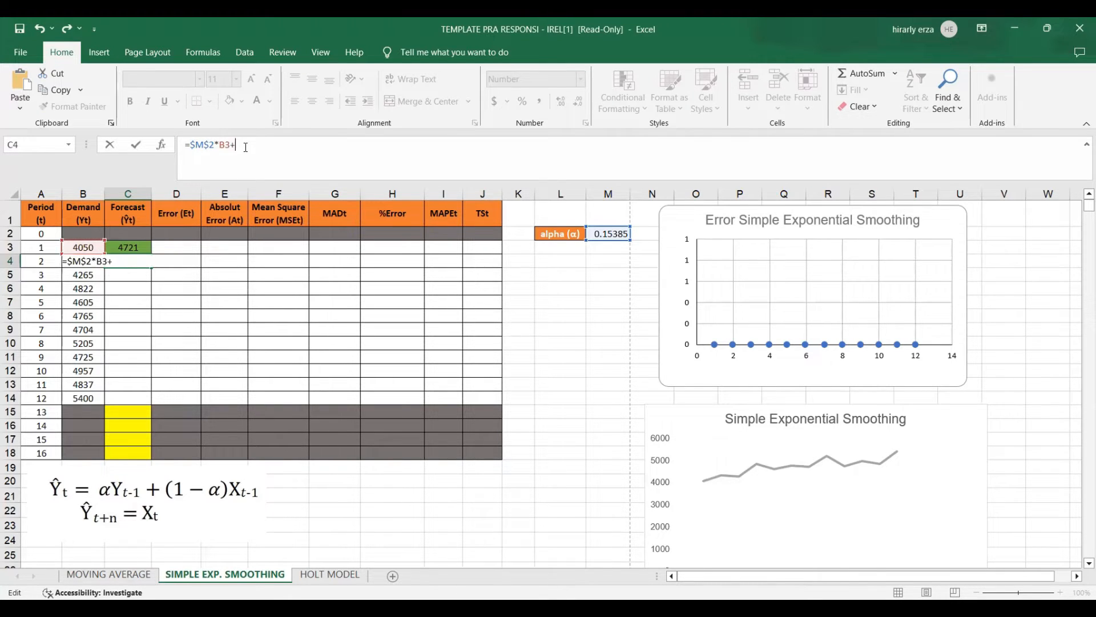
pyautogui.write('(1-')
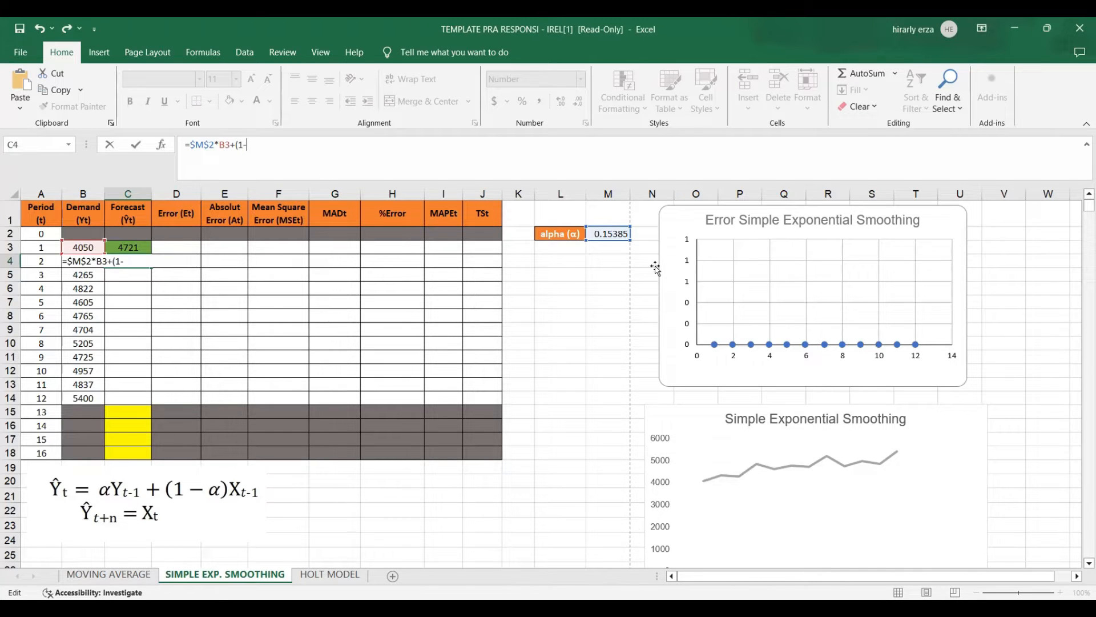
pyautogui.click(600, 234)
pyautogui.click(248, 145)
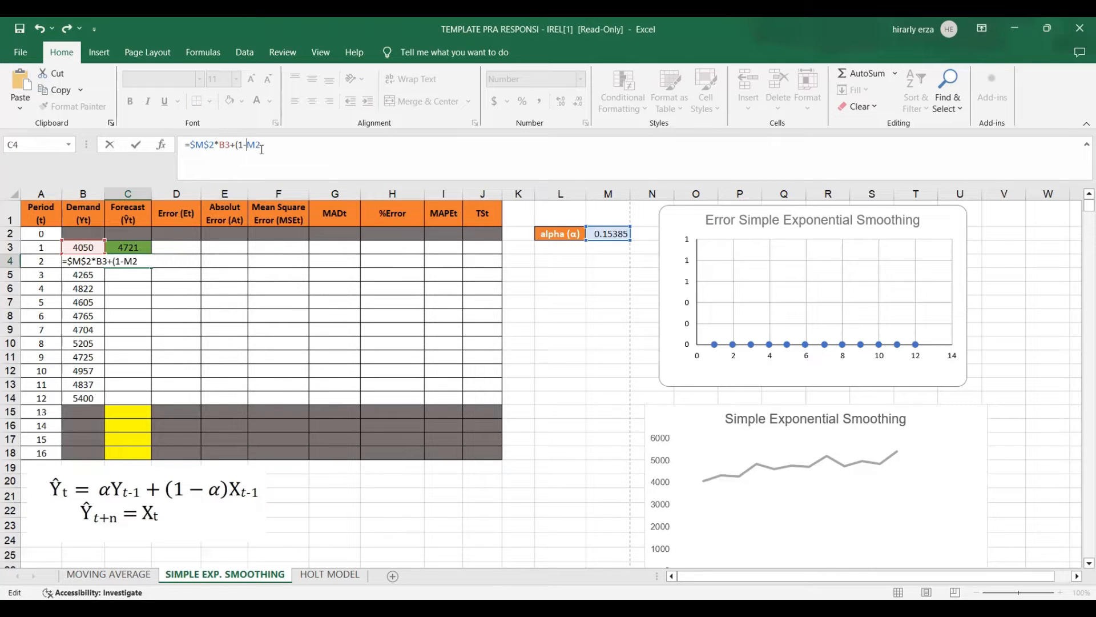
pyautogui.press('F4')
pyautogui.press('Right')
pyautogui.press('Right')
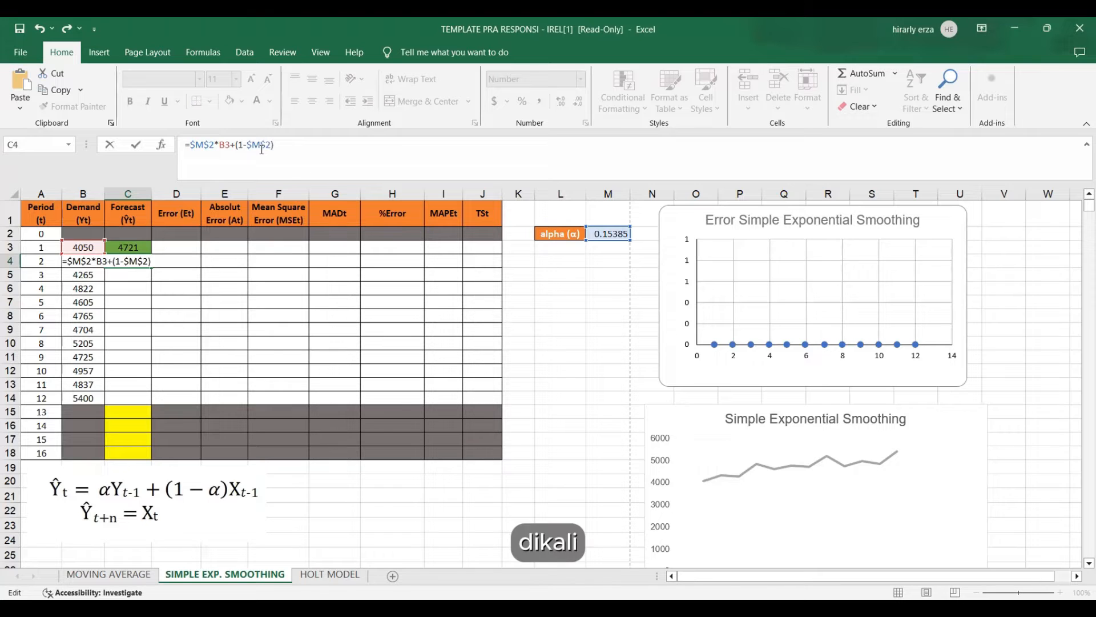
pyautogui.write('*')
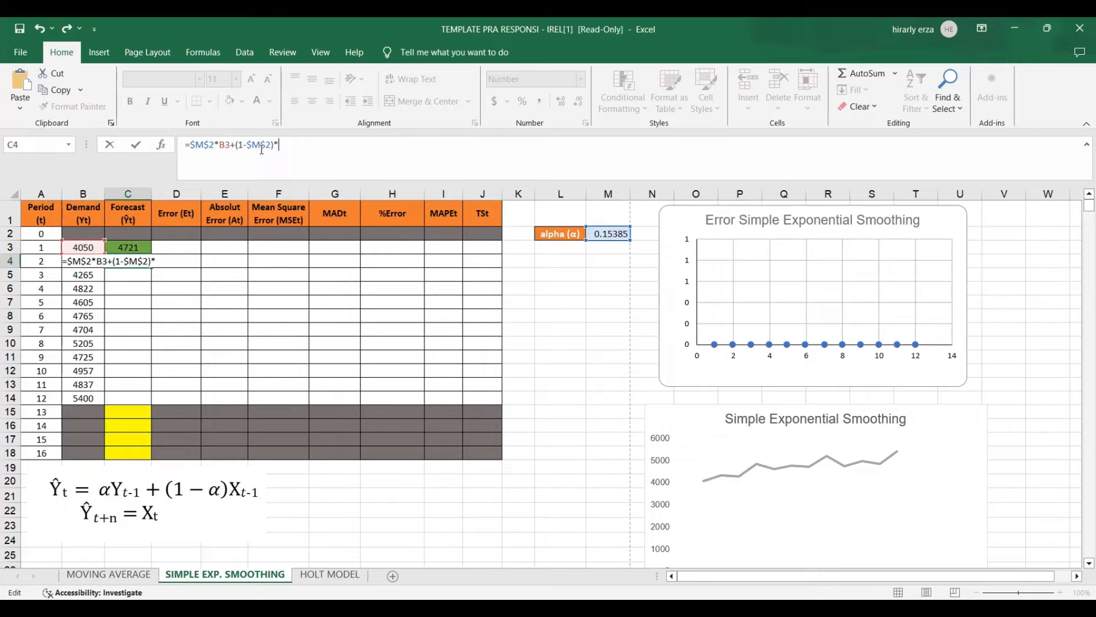
pyautogui.click(133, 245)
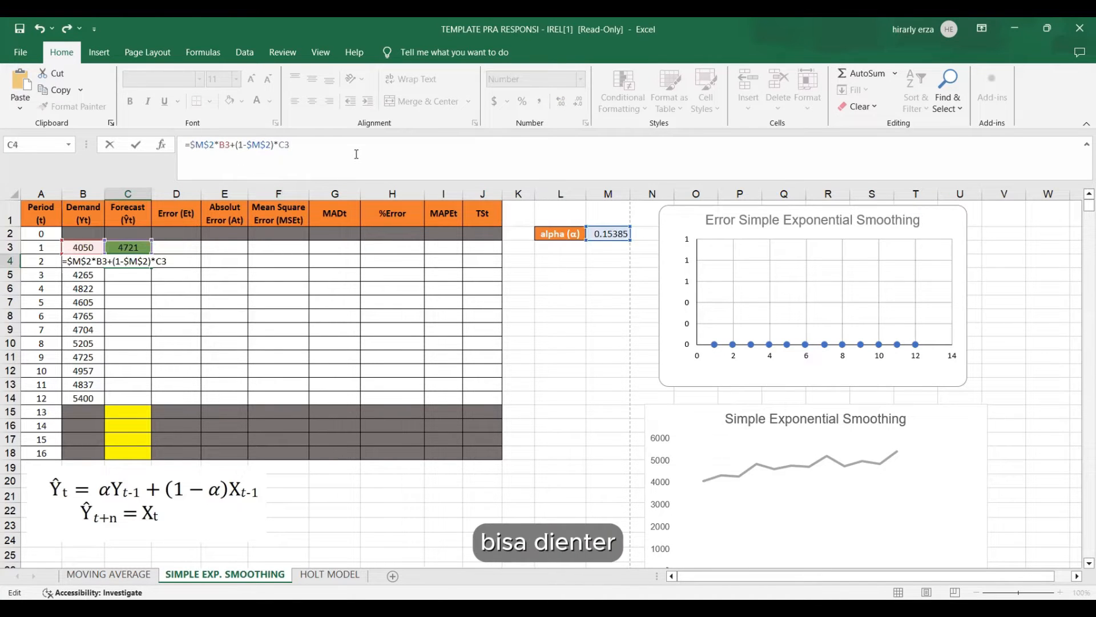
pyautogui.press('Return')
pyautogui.click(141, 264)
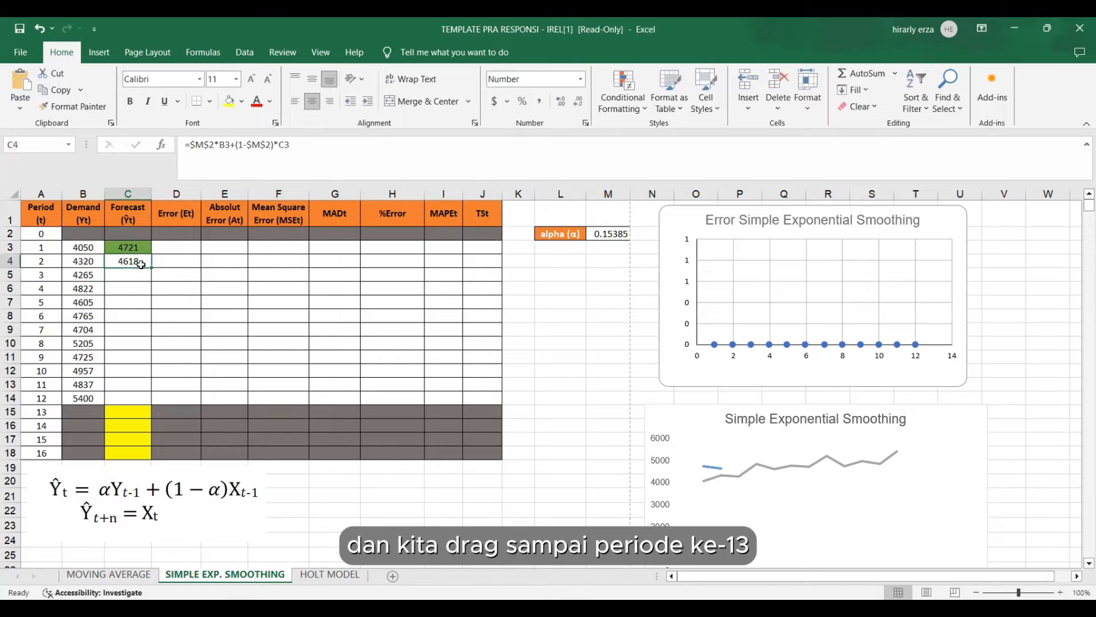
# Copy the C4 forecast formula down column C through period 13 in C15.
pyautogui.moveTo(151, 267); pyautogui.dragTo(149, 414)
pyautogui.click(125, 427)
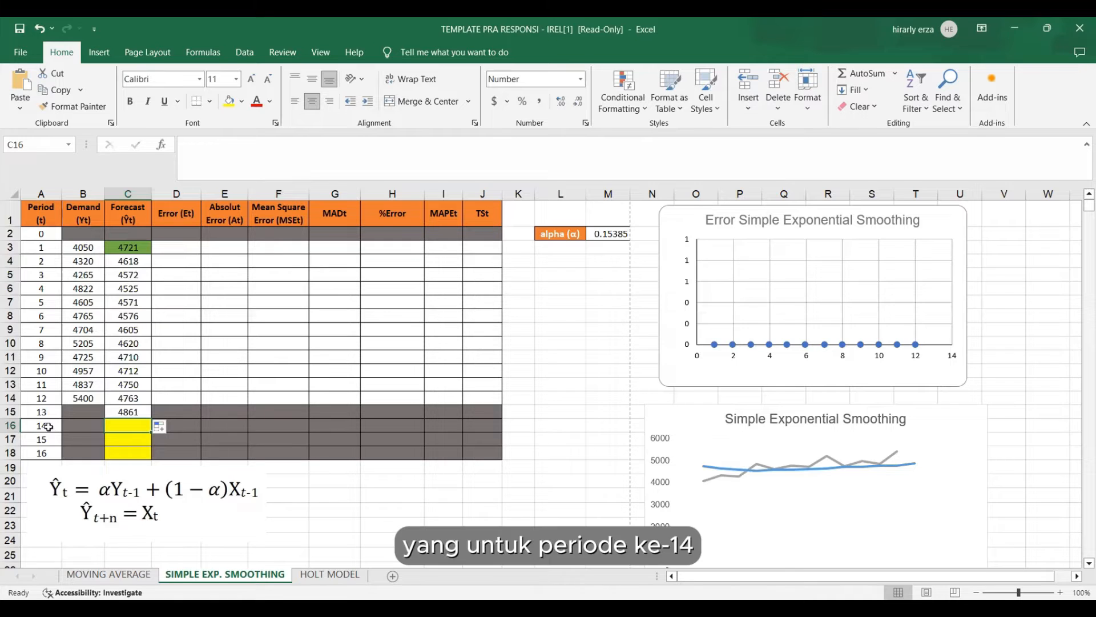
pyautogui.moveTo(49, 426); pyautogui.dragTo(46, 455)
pyautogui.click(116, 421)
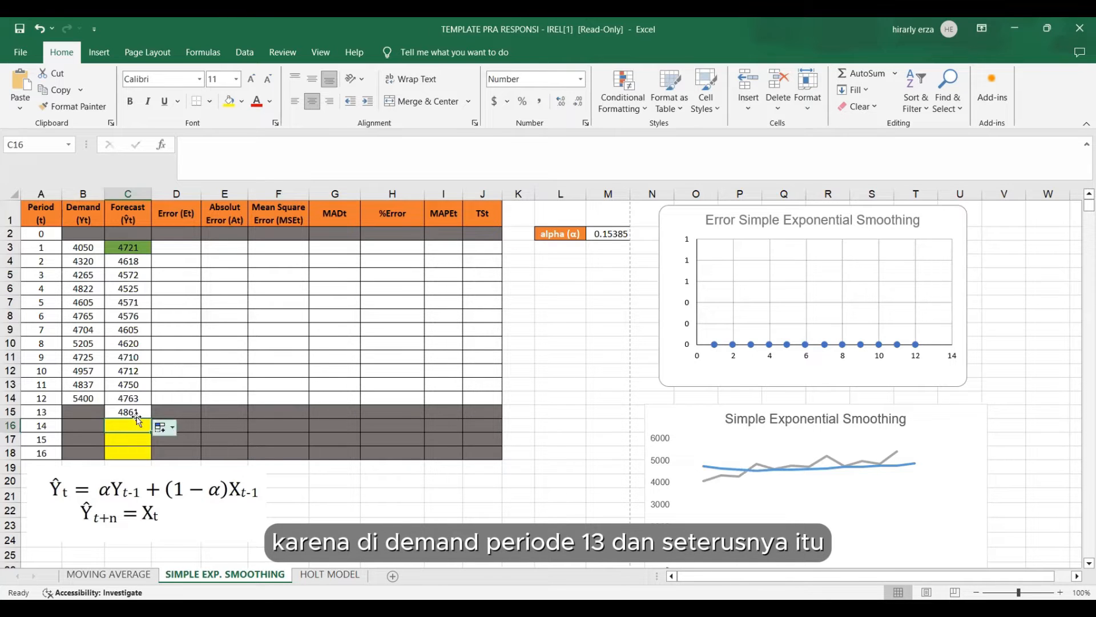
pyautogui.click(88, 410)
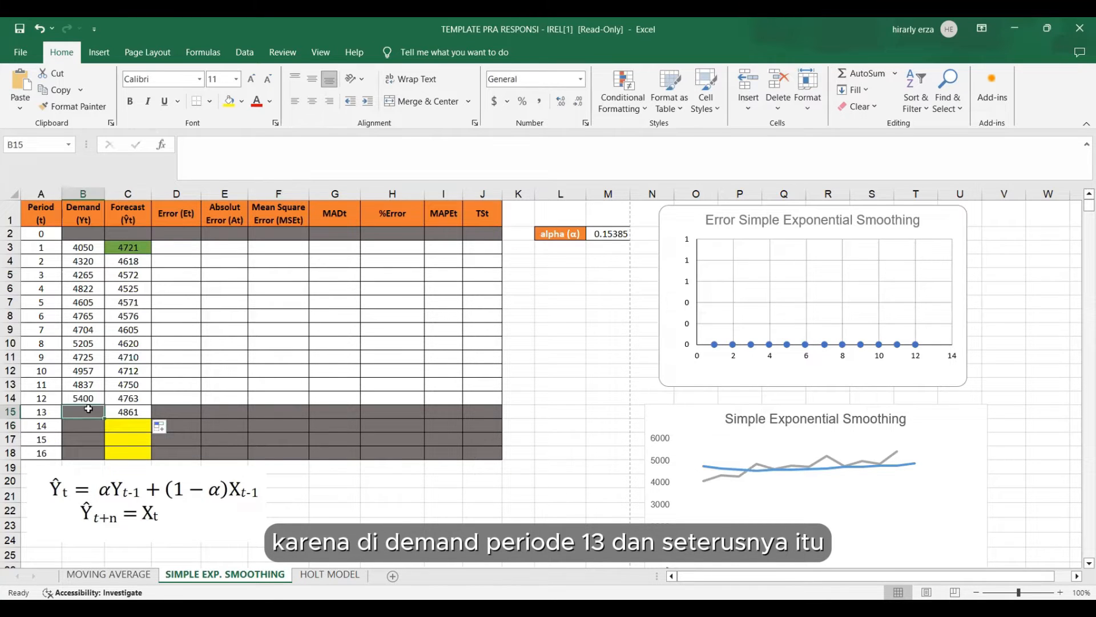
# Set the period 14 forecast in C16 to the locked period 13 forecast, =$C$15, and copy it down through period 16.
pyautogui.click(138, 427)
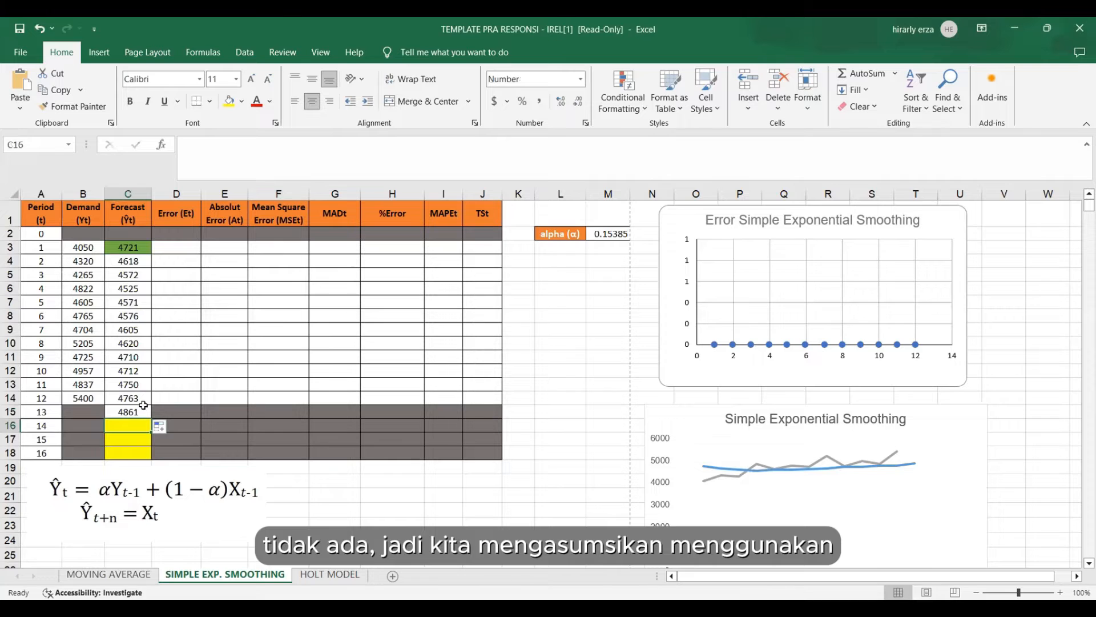
pyautogui.write('=')
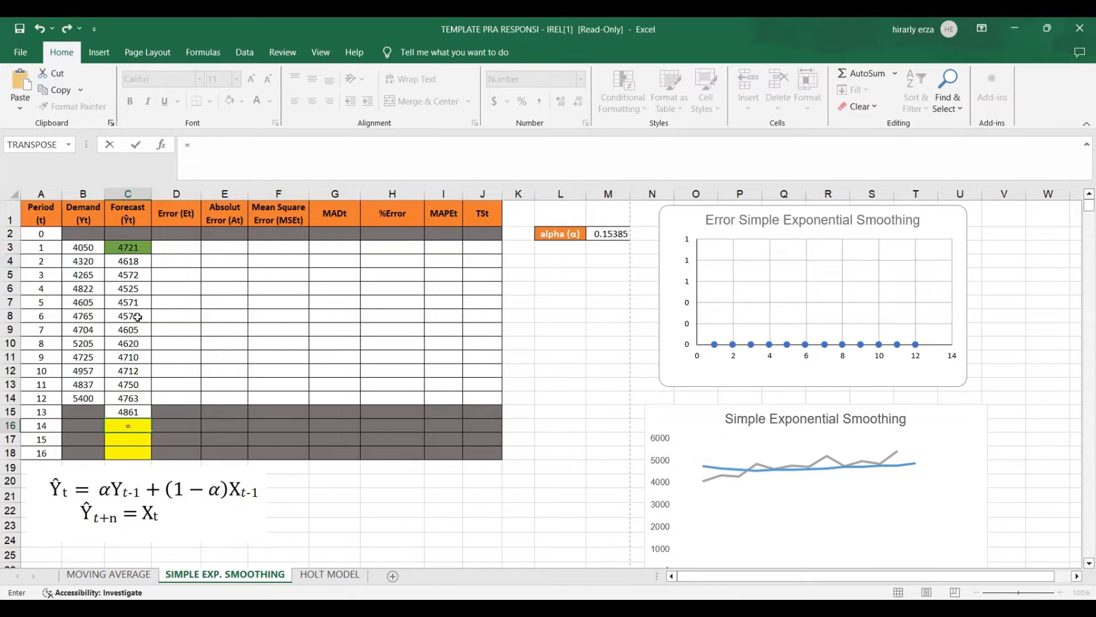
pyautogui.click(121, 409)
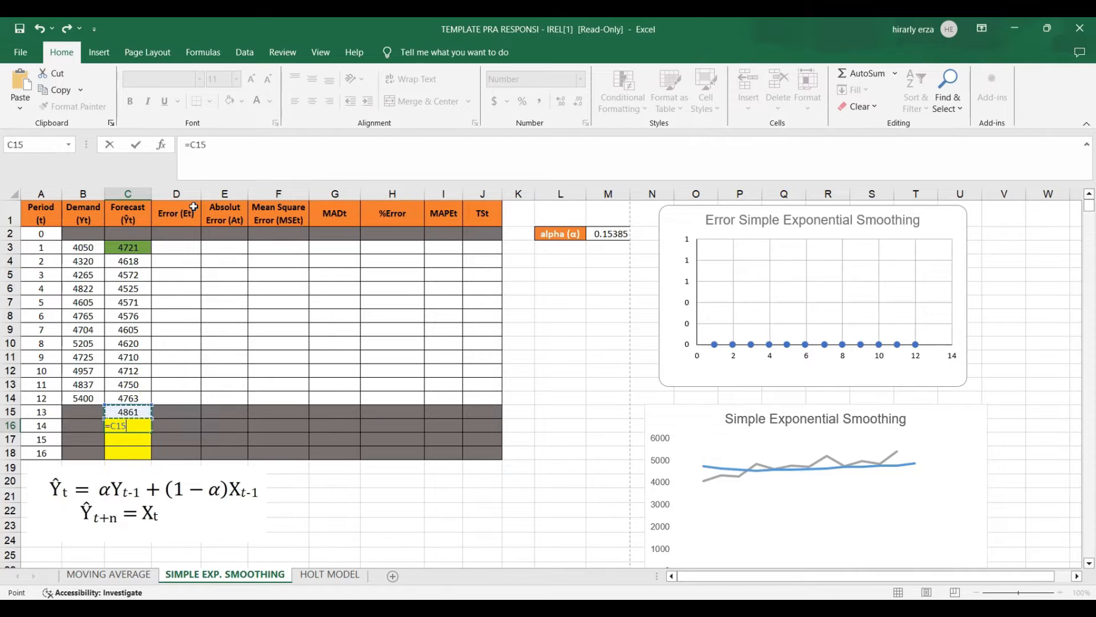
pyautogui.click(196, 145)
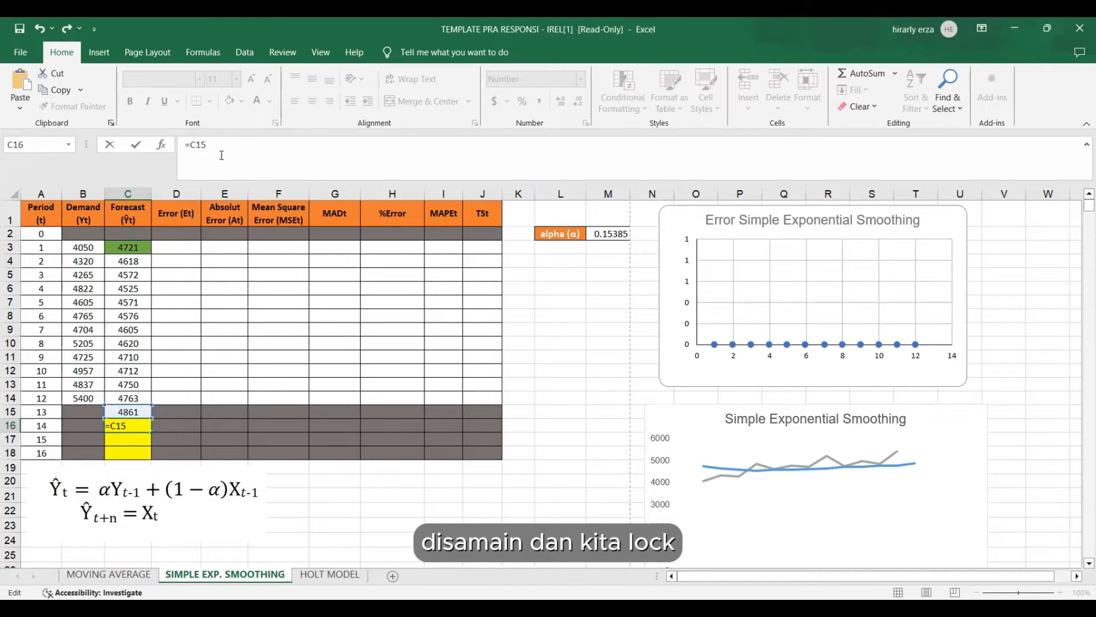
pyautogui.press('F4')
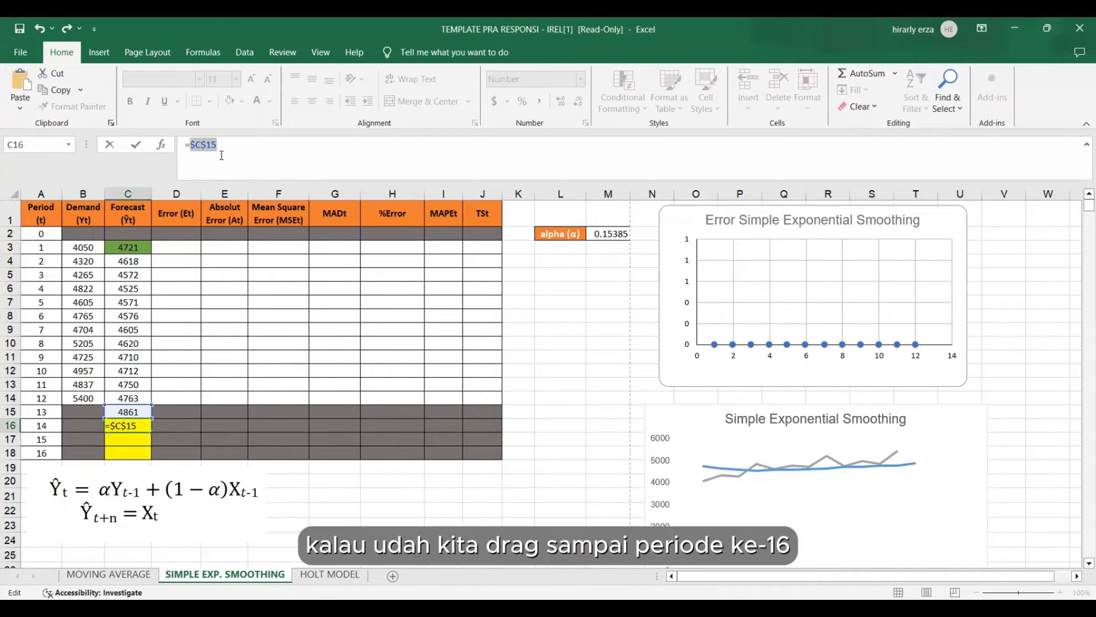
pyautogui.press('Return')
pyautogui.click(140, 431)
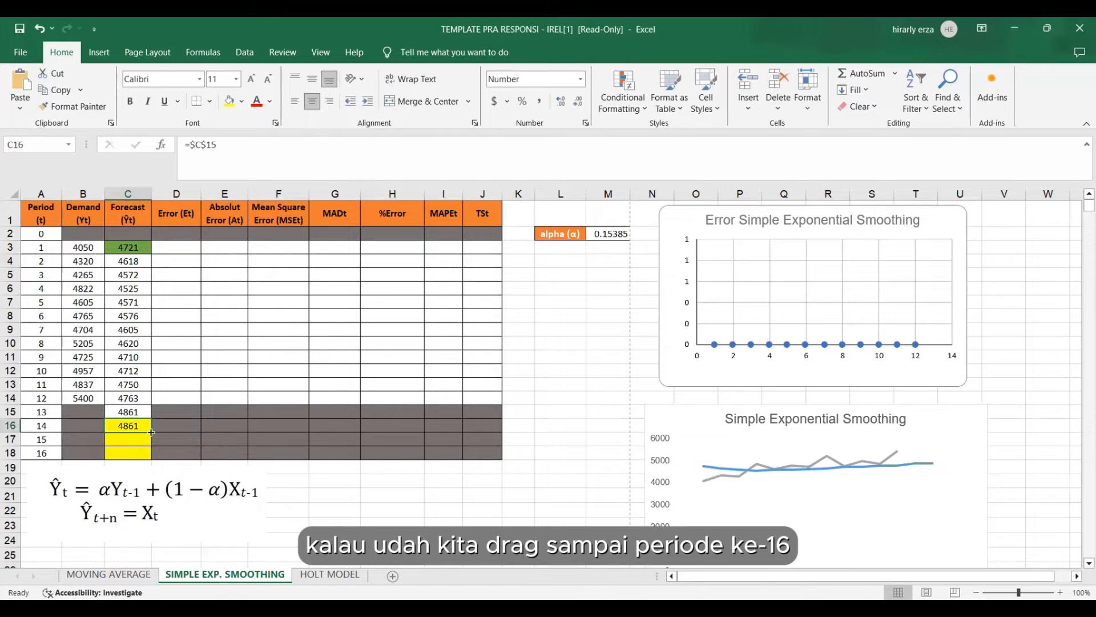
pyautogui.moveTo(151, 432); pyautogui.dragTo(149, 455)
# Calculate the period 1 error in D3 as forecast minus demand, =C3-B3, and copy it down through period 12.
pyautogui.click(177, 245)
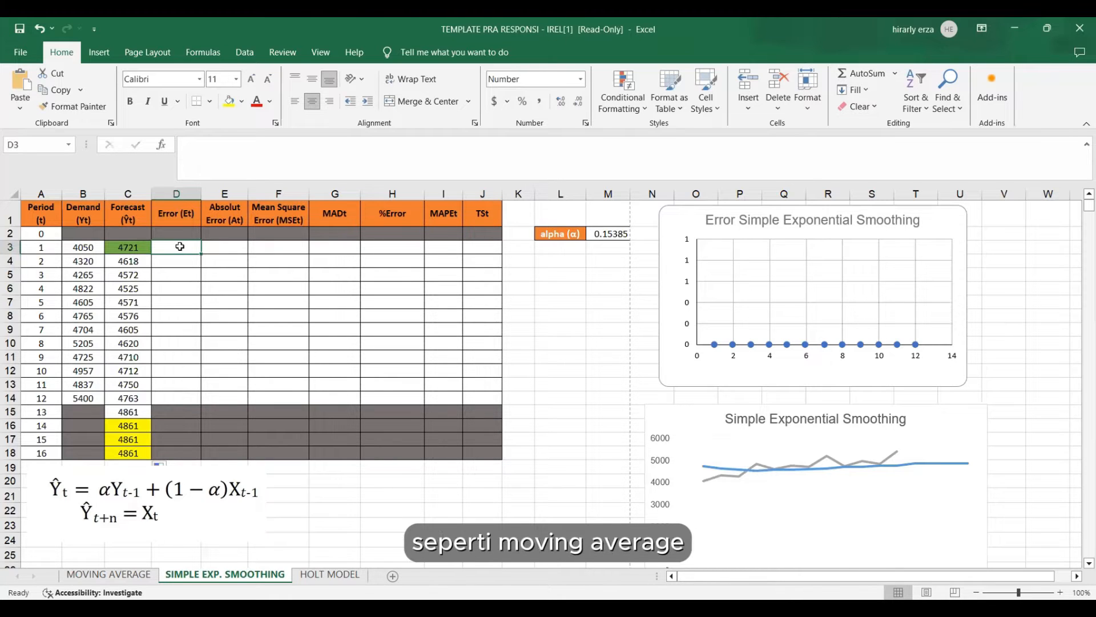
pyautogui.write('=')
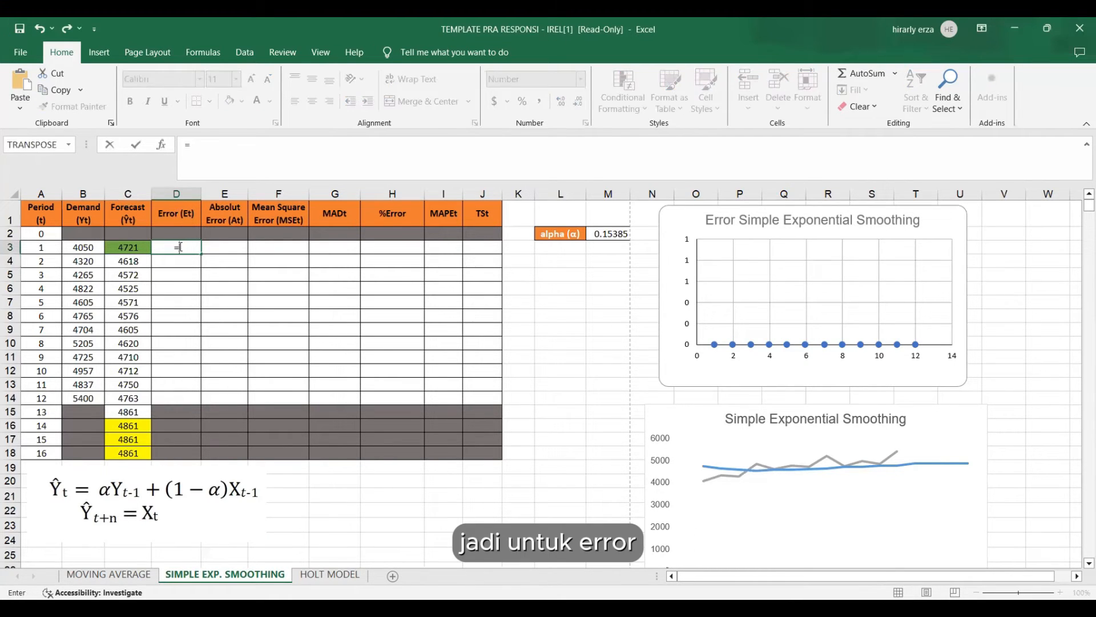
pyautogui.click(124, 246)
pyautogui.write('-')
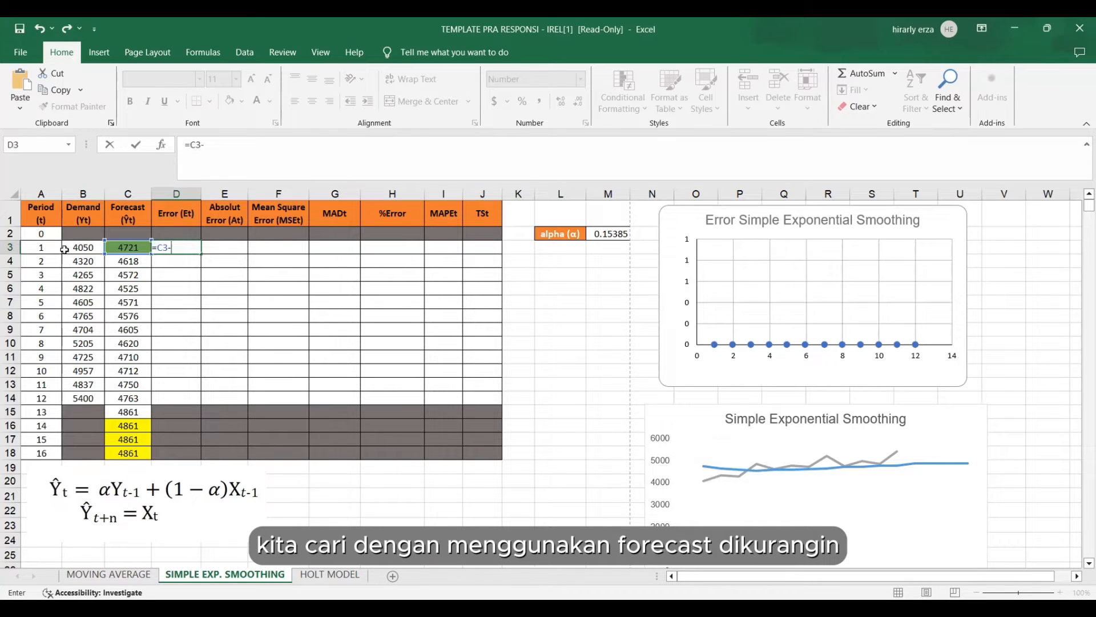
pyautogui.click(100, 251)
pyautogui.press('Return')
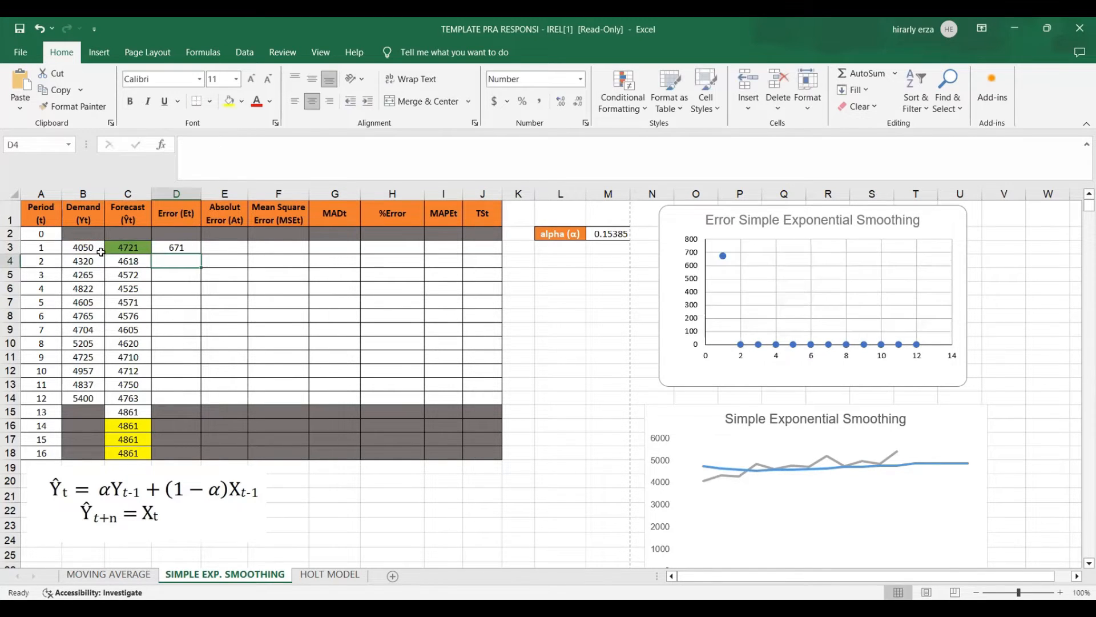
pyautogui.click(179, 247)
pyautogui.moveTo(201, 253); pyautogui.dragTo(199, 401)
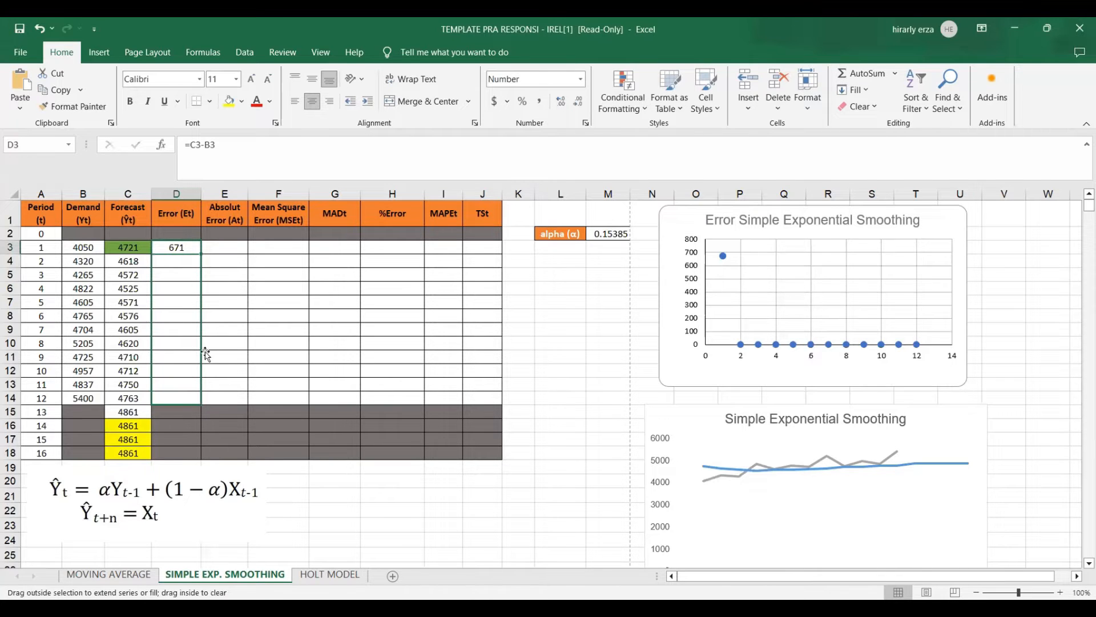
# Calculate the absolute error in E3 with =ABS(D3) and copy it down through period 12.
pyautogui.click(225, 246)
pyautogui.write('=')
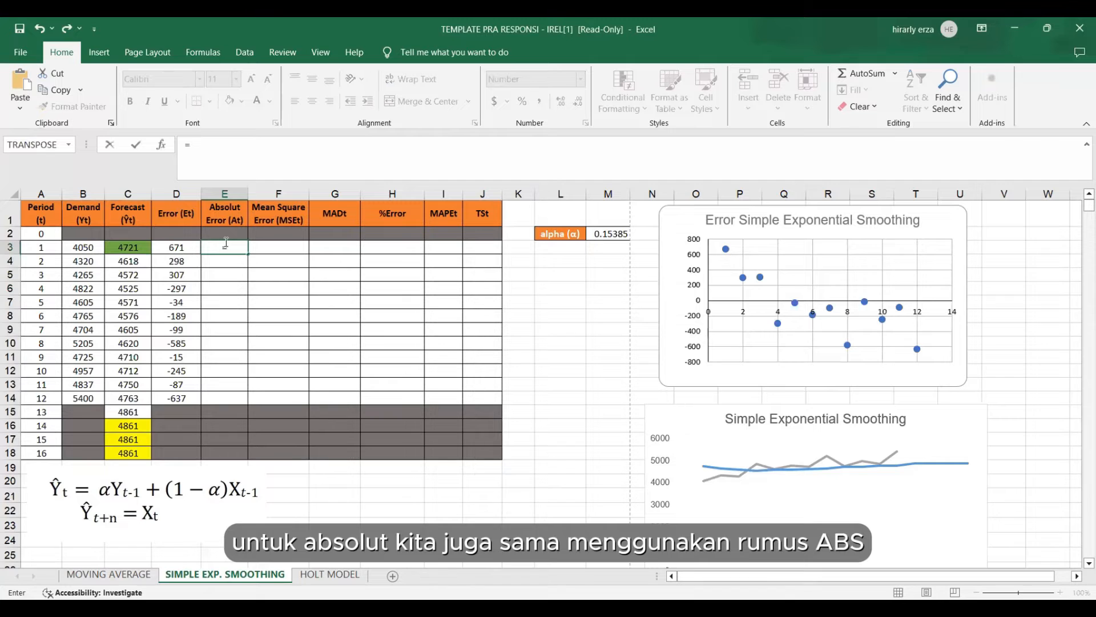
pyautogui.write('ABS(')
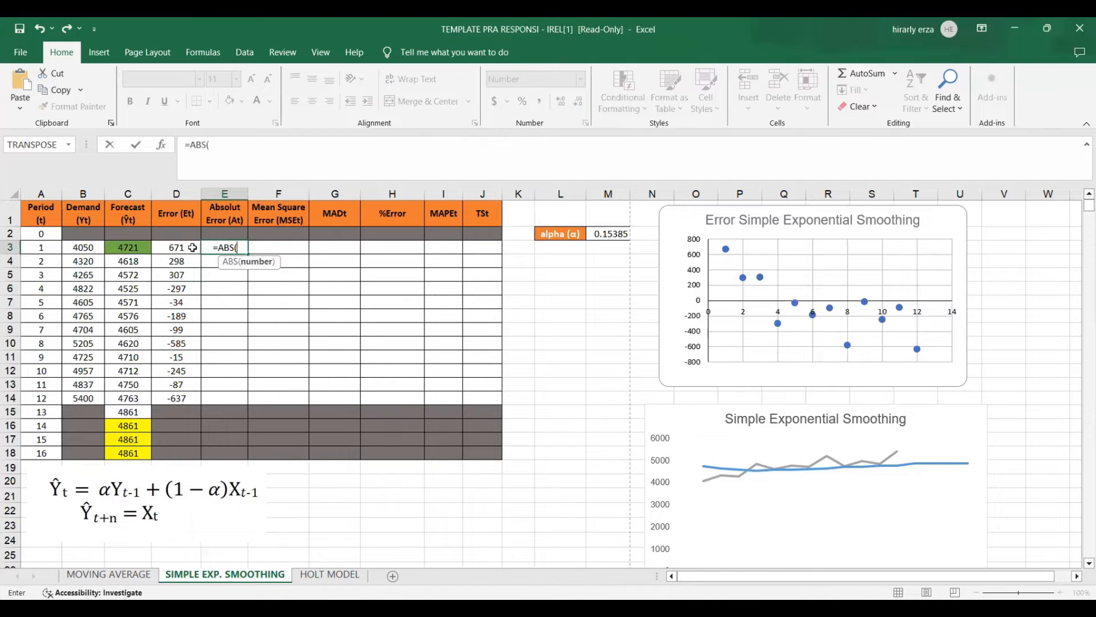
pyautogui.click(192, 247)
pyautogui.press('Return')
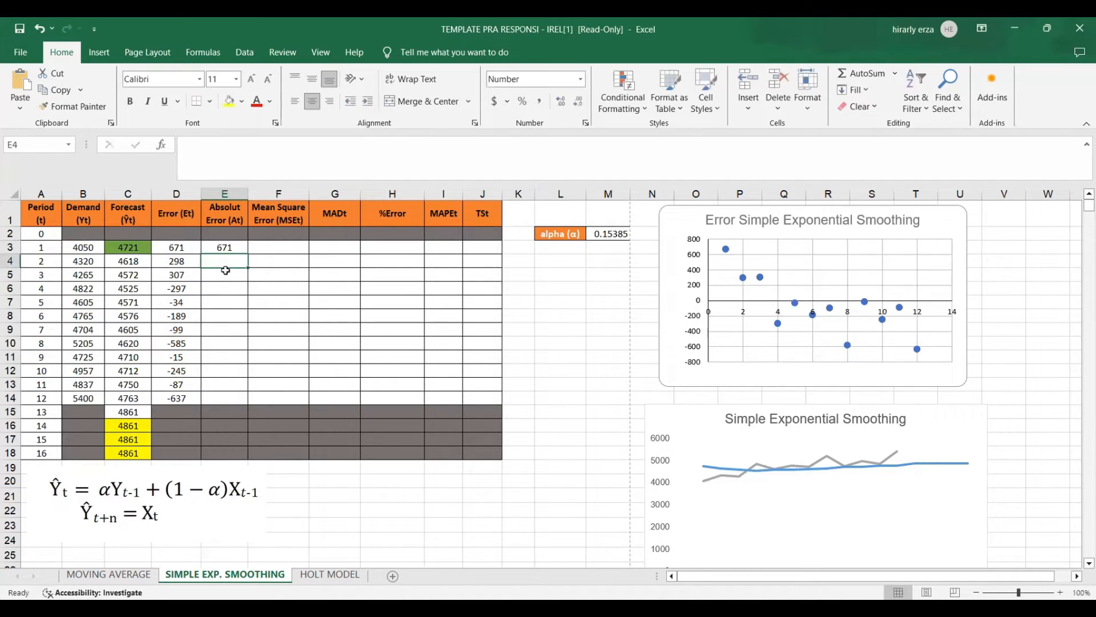
pyautogui.click(227, 246)
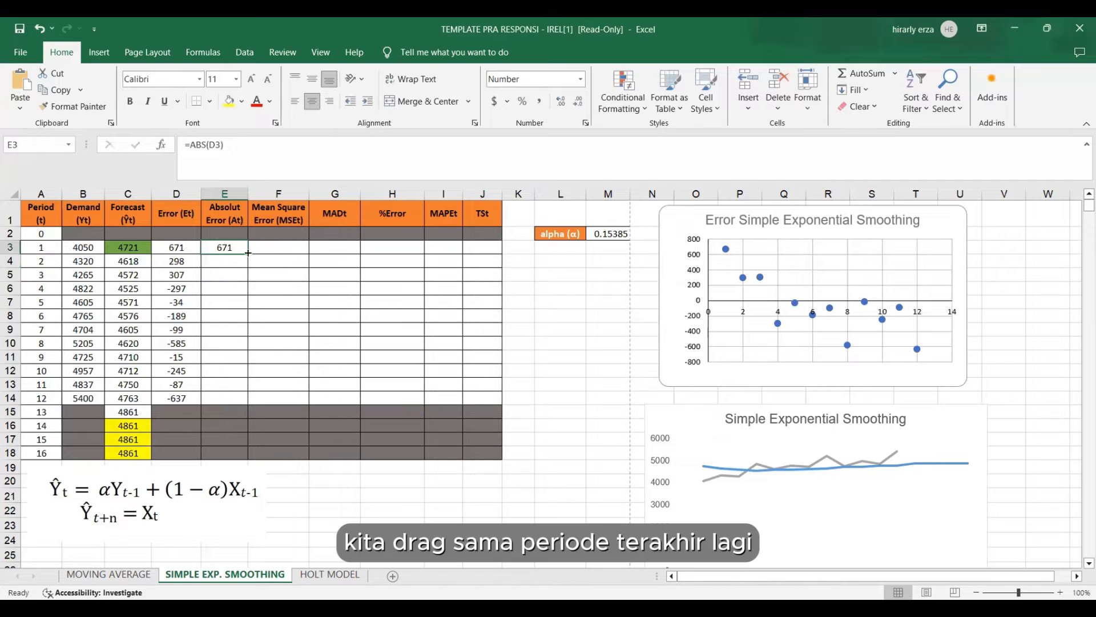
pyautogui.moveTo(248, 252); pyautogui.dragTo(249, 402)
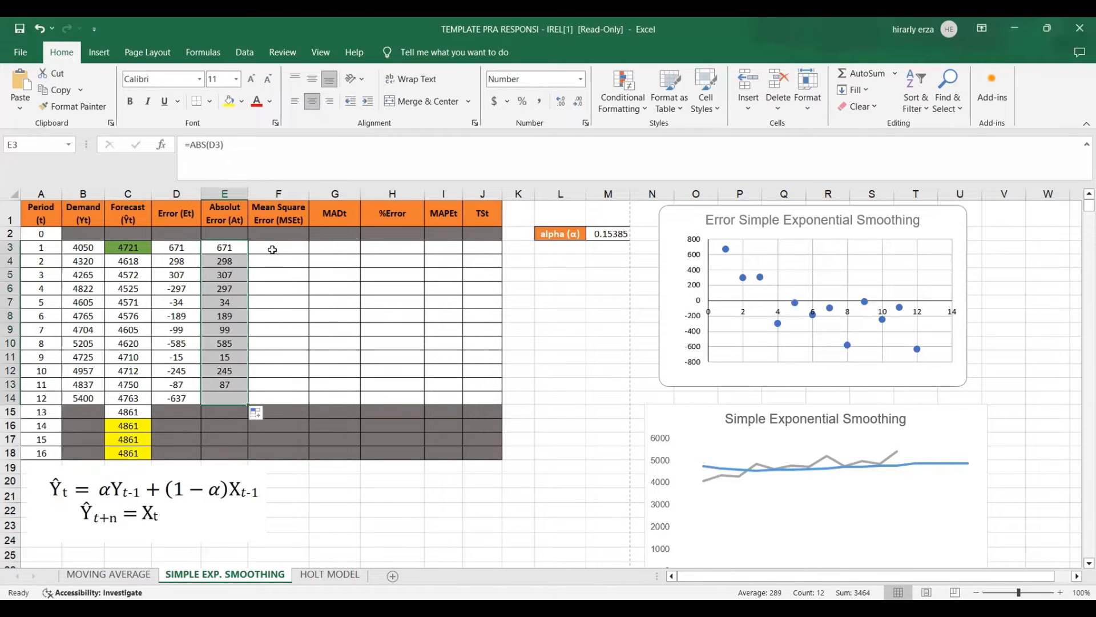
# Begin the mean square error formula in F3 with a running sum of squared errors whose start cell is locked, =SUMSQ($D$3:D3.
pyautogui.click(275, 251)
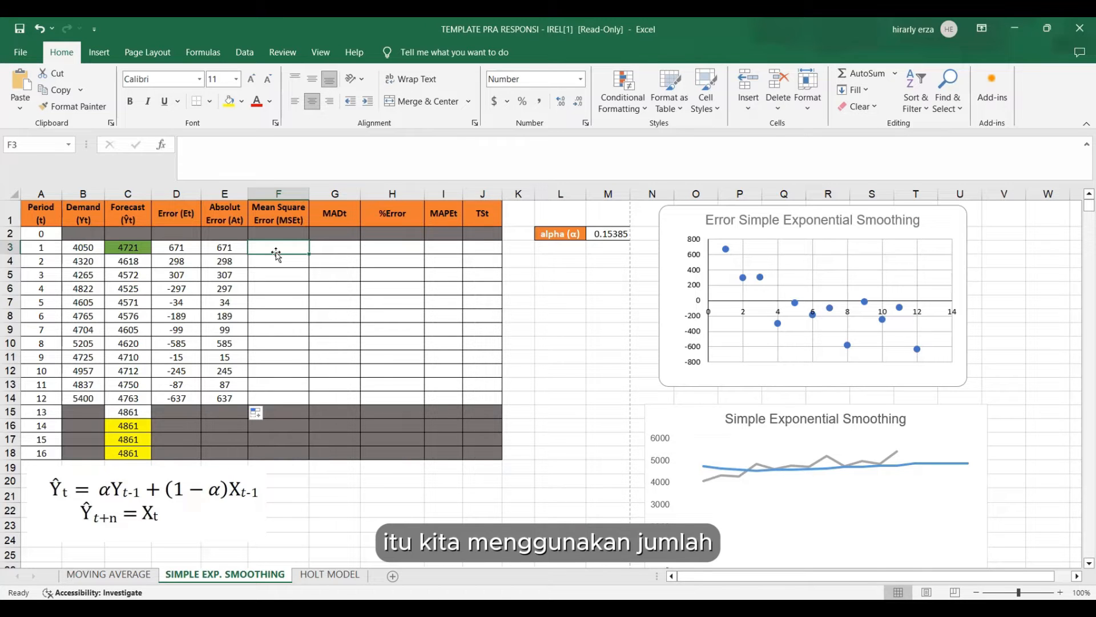
pyautogui.write('=')
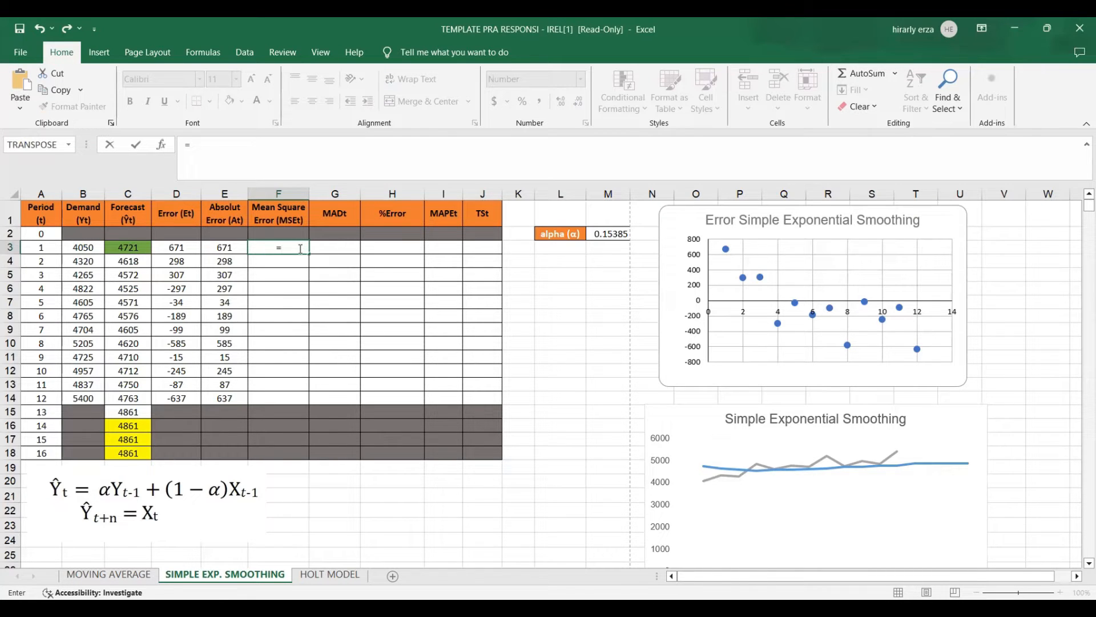
pyautogui.write('SUMSQ(')
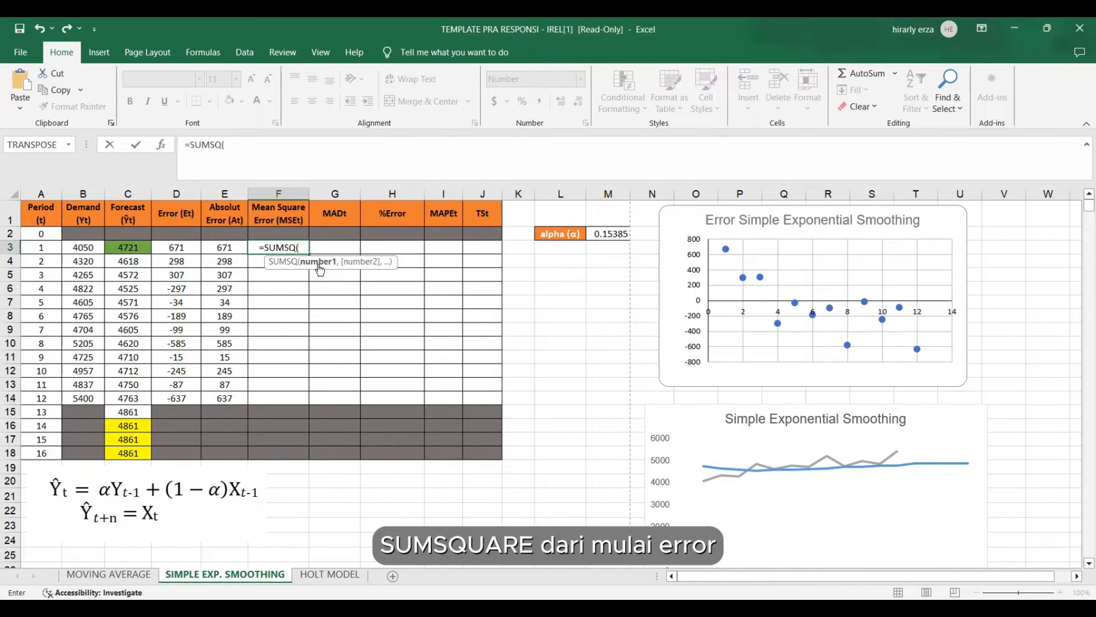
pyautogui.click(186, 247)
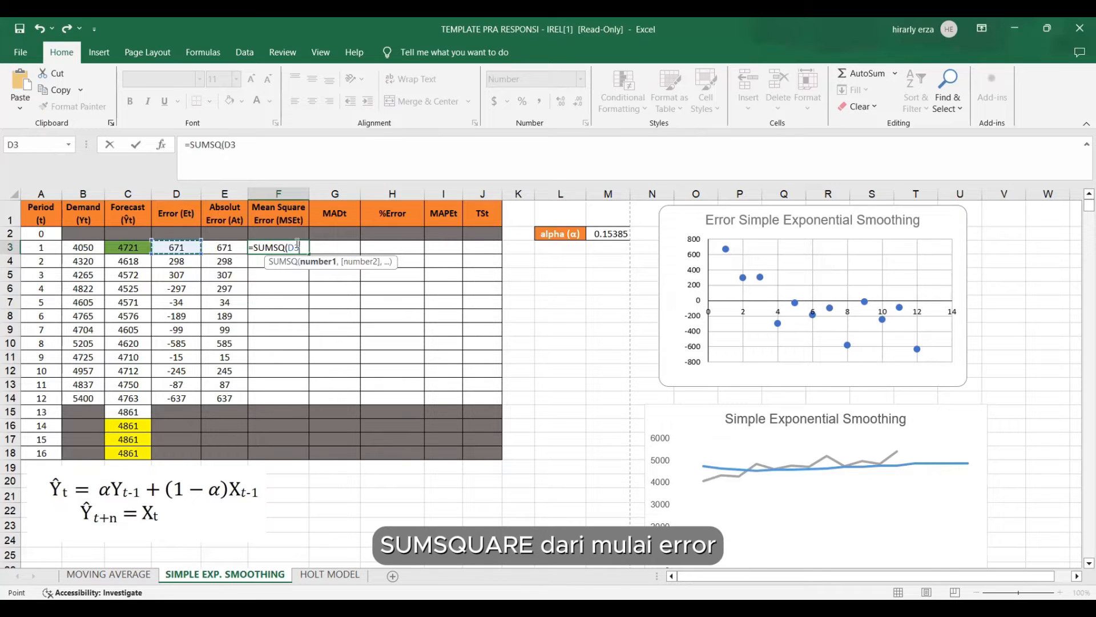
pyautogui.press('F8')
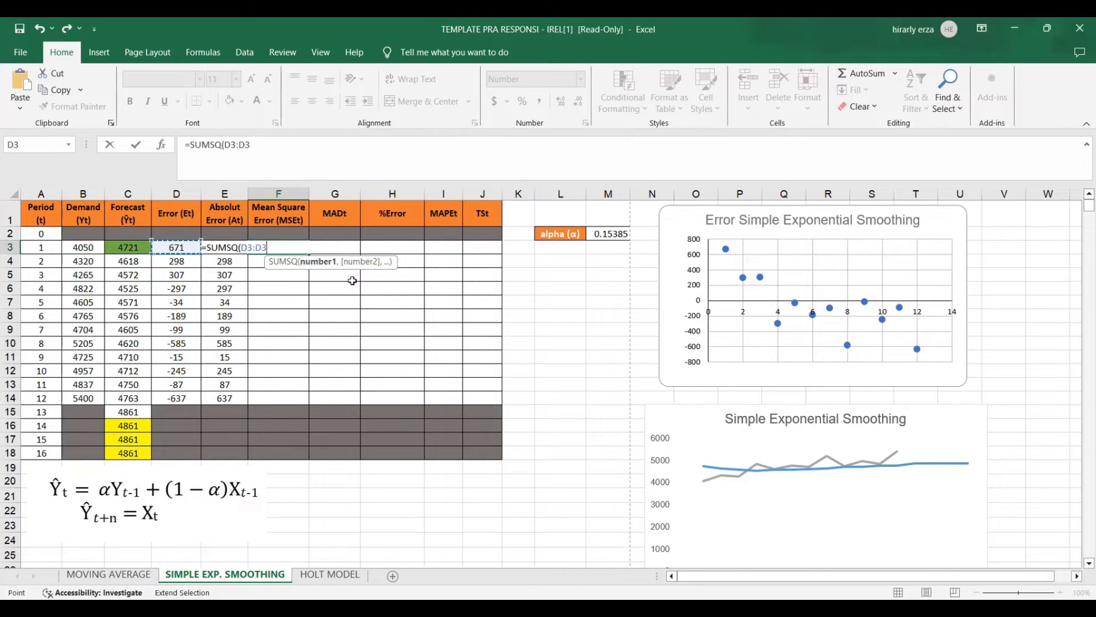
pyautogui.click(244, 247)
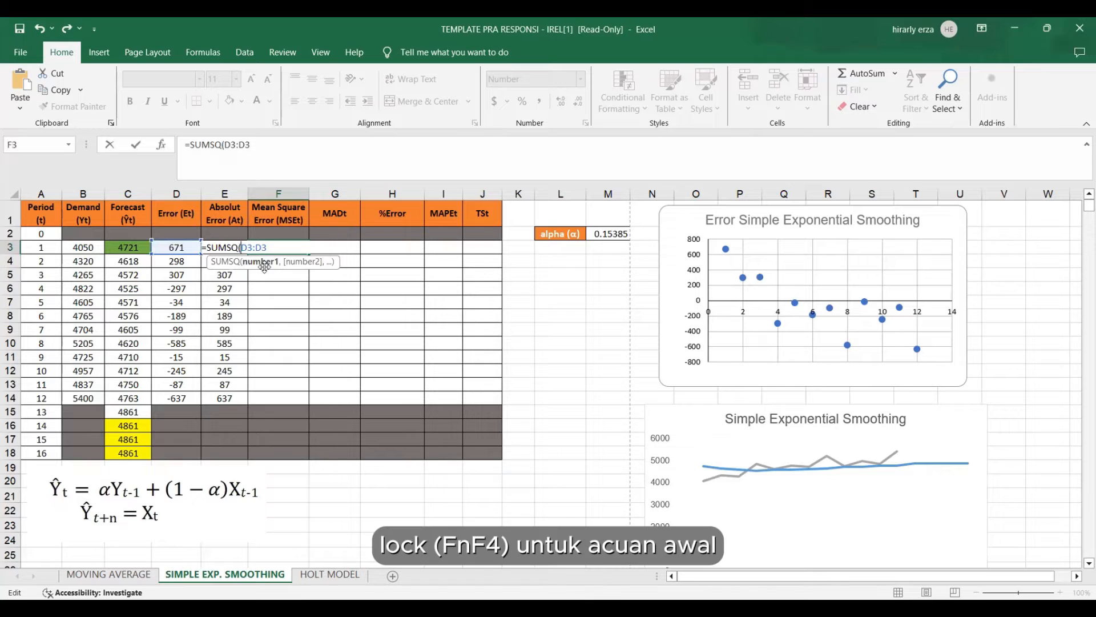
pyautogui.press('F4')
pyautogui.press('Right')
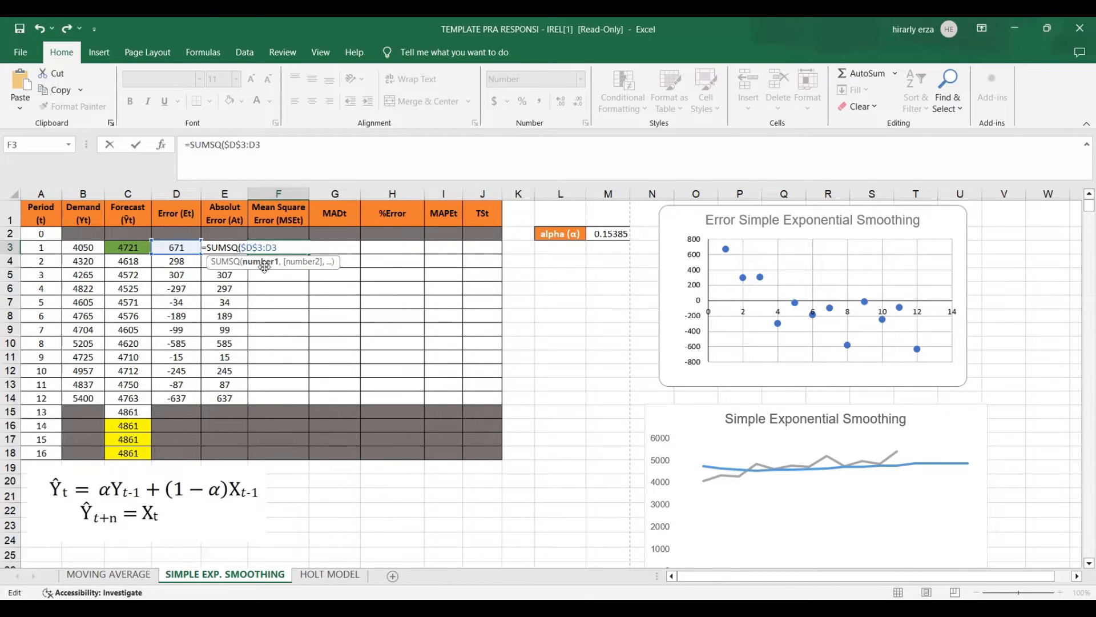
# Divide the F3 sum of squares by the period number in A3, giving =SUMSQ($D$3:D3)/A3, and copy it down through period 12.
pyautogui.write('/')
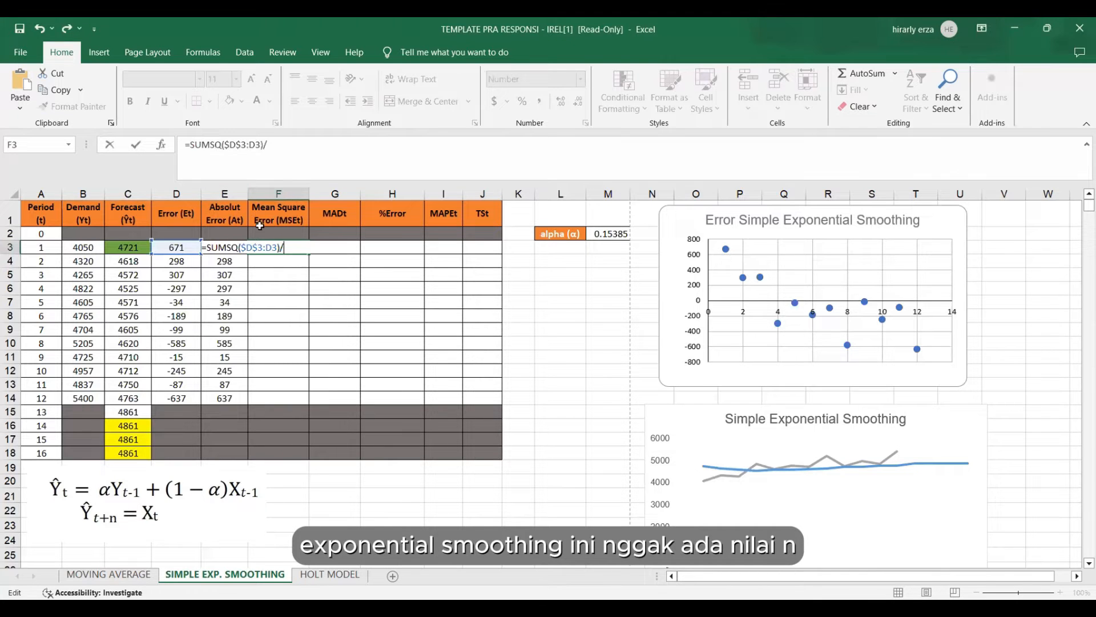
pyautogui.click(53, 248)
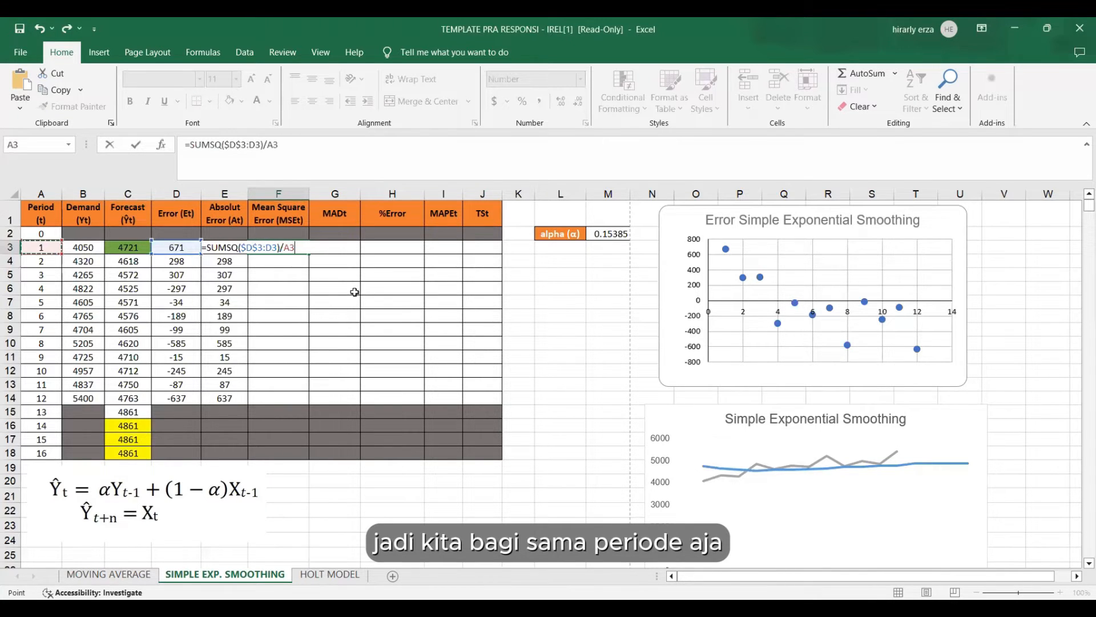
pyautogui.press('Return')
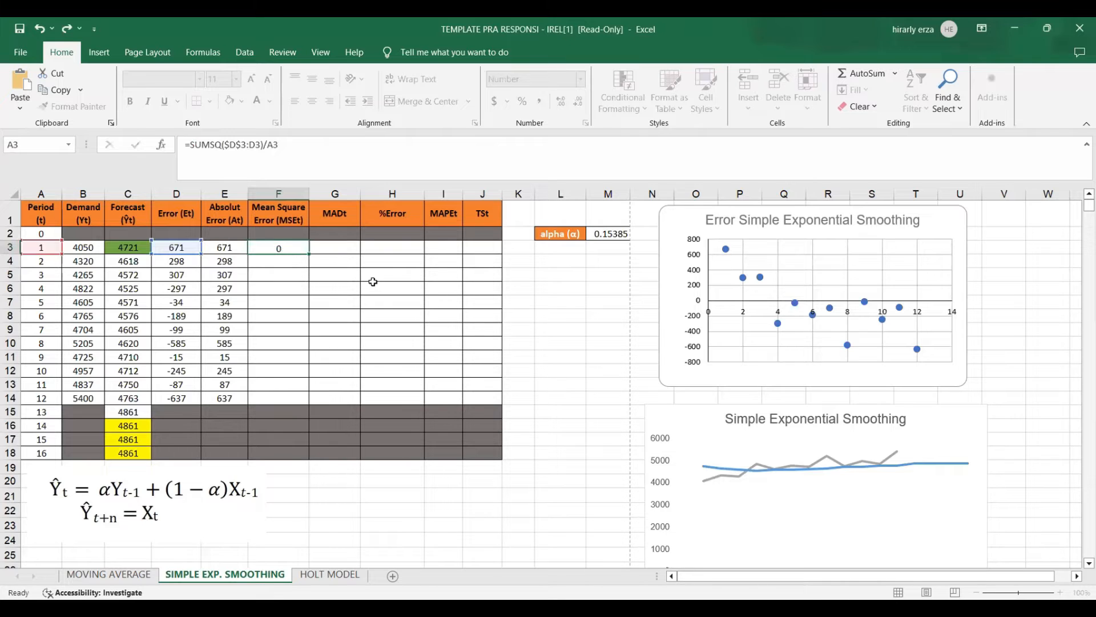
pyautogui.click(279, 247)
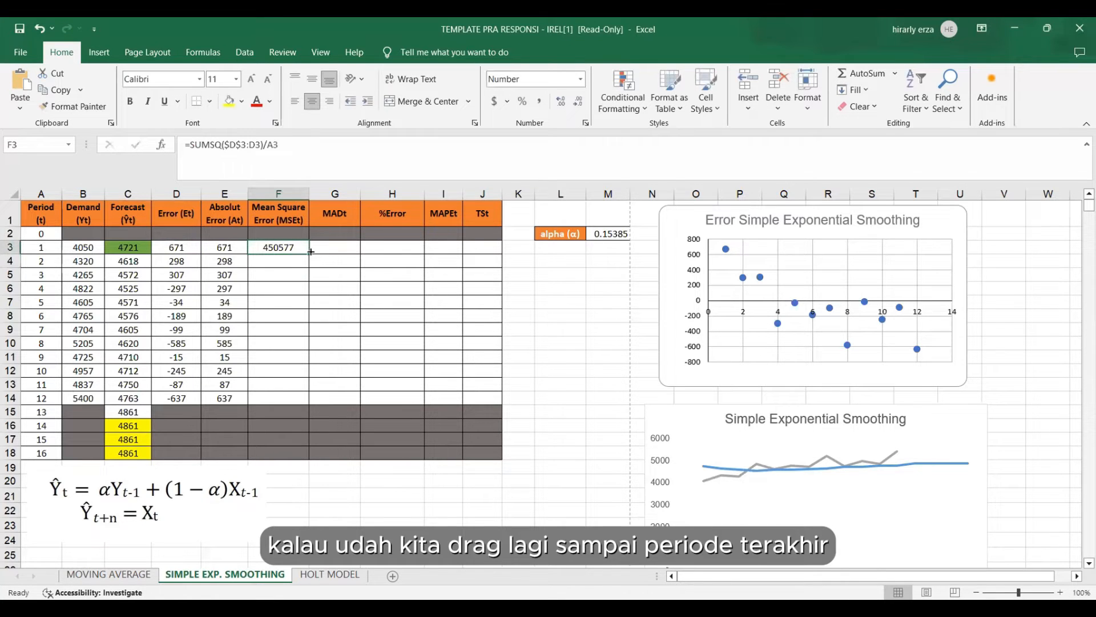
pyautogui.moveTo(310, 252); pyautogui.dragTo(297, 399)
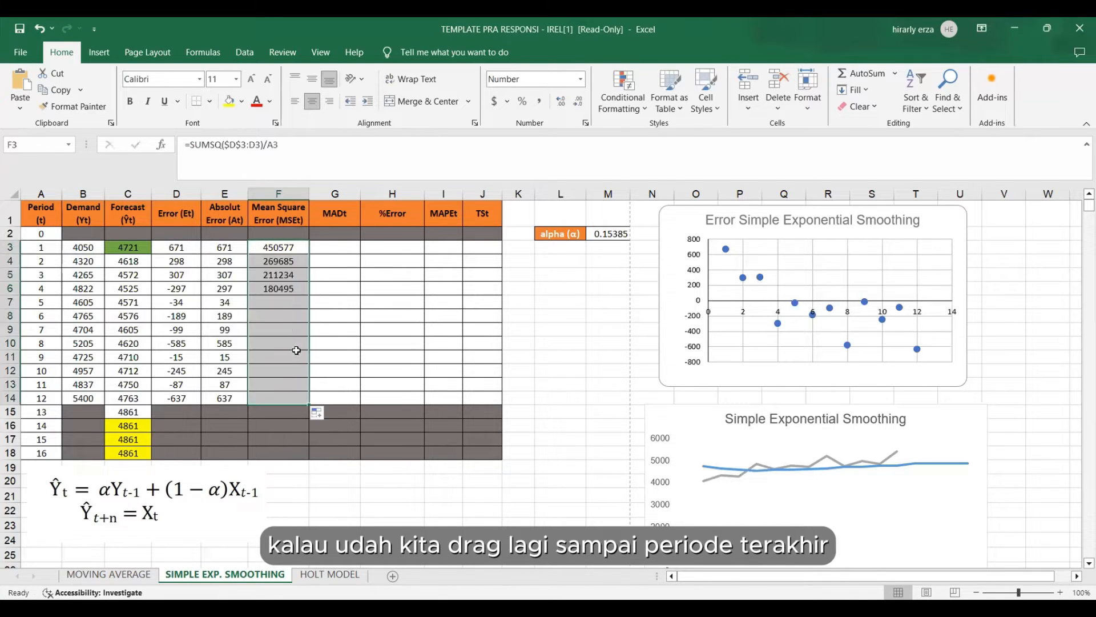
# Begin the MAD formula in G3 with a running sum of absolute errors whose start cell is locked, =SUM($E$3:E3).
pyautogui.click(332, 244)
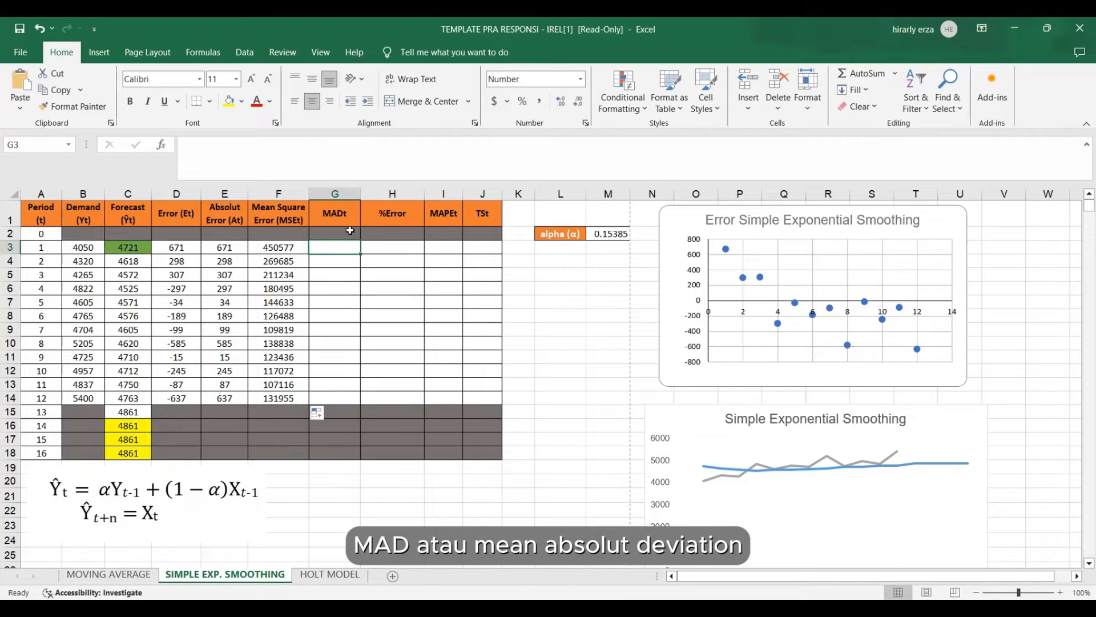
pyautogui.write('=')
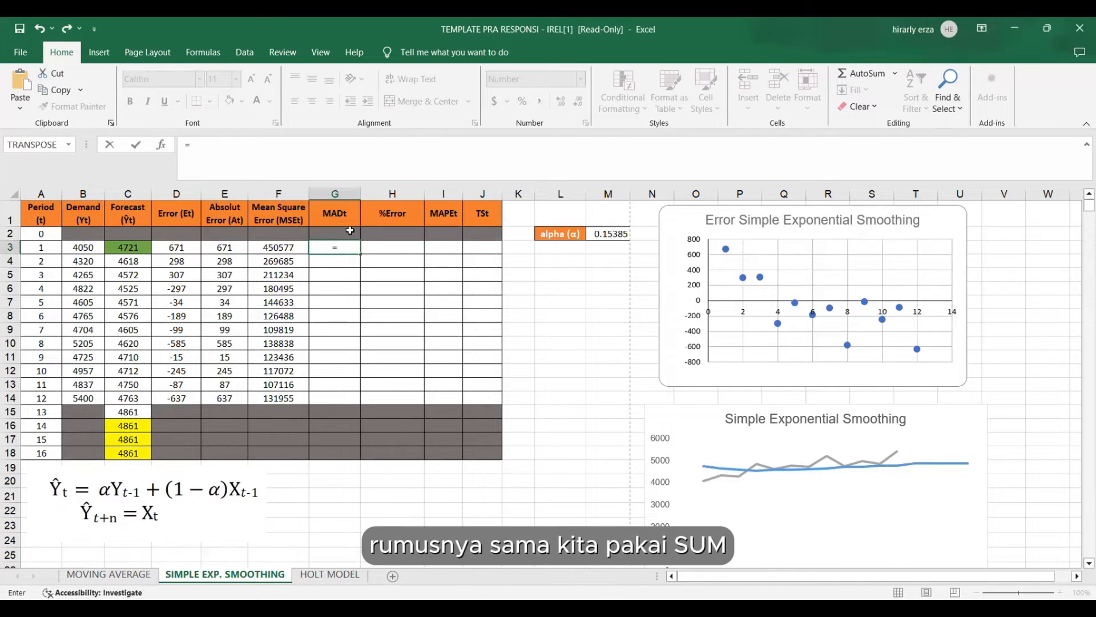
pyautogui.write('SUM(')
pyautogui.click(223, 246)
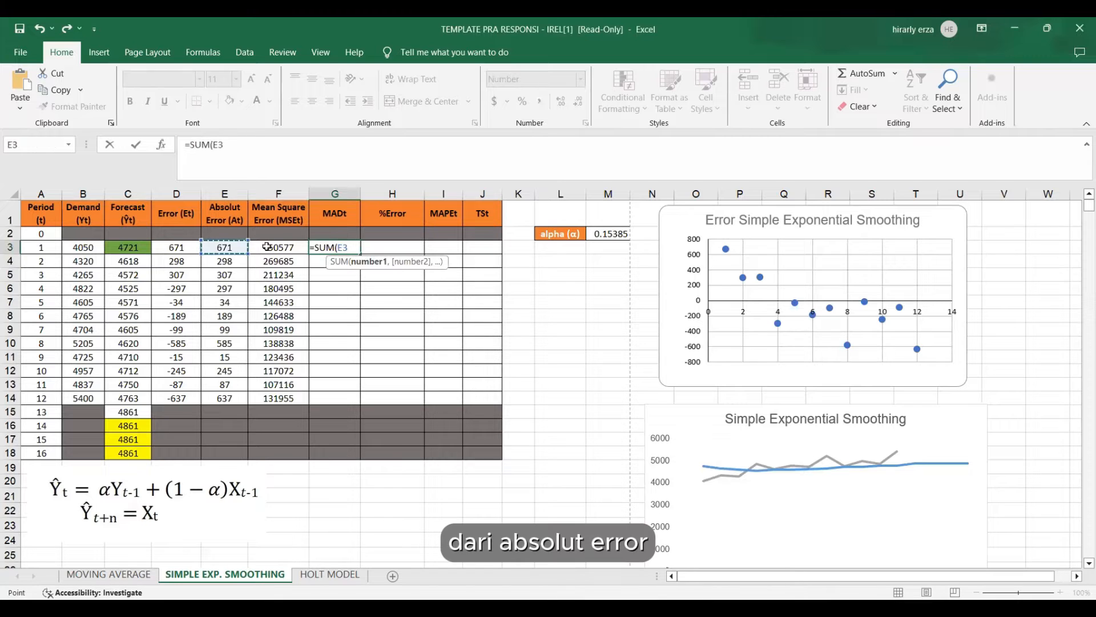
pyautogui.write(':')
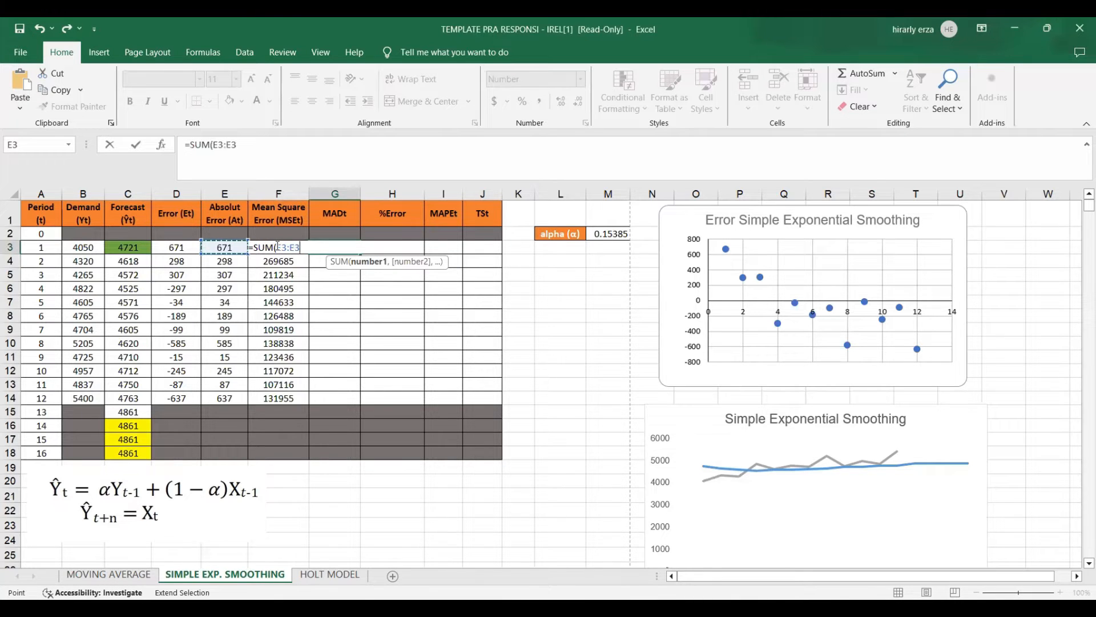
pyautogui.click(278, 247)
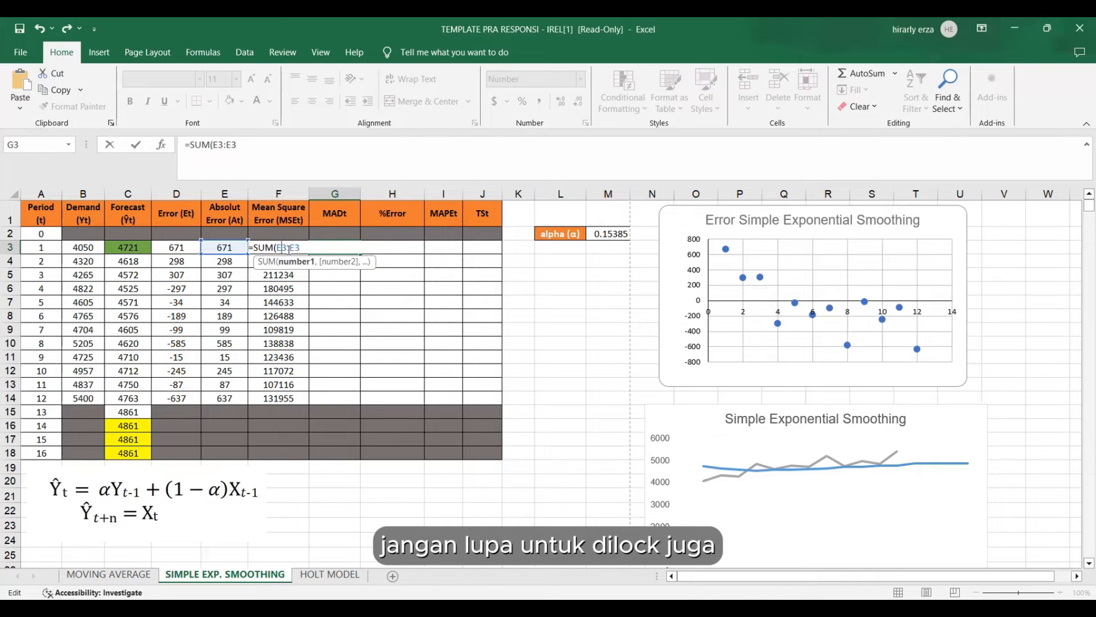
pyautogui.press('F4')
pyautogui.click(324, 251)
pyautogui.write(')')
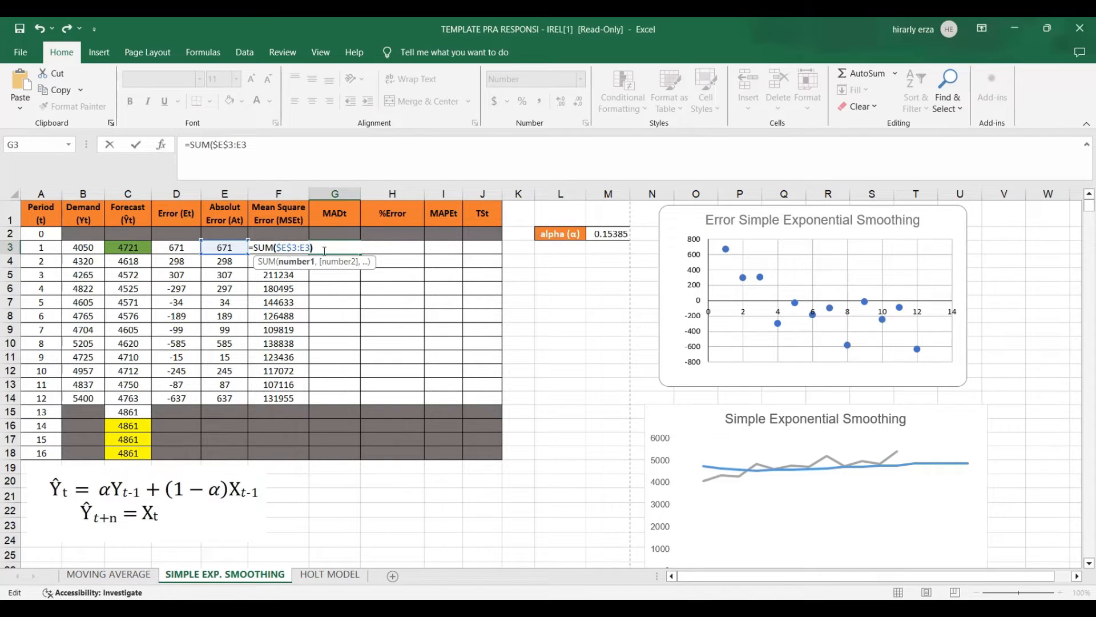
pyautogui.write('/')
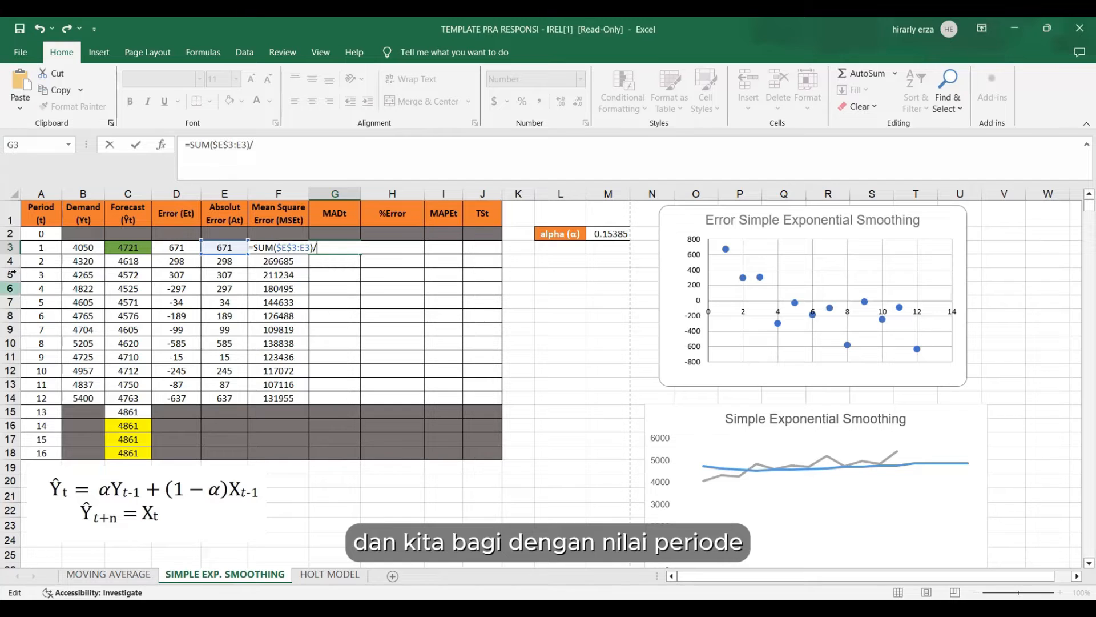
# Divide the G3 sum by the period number in A3, giving =SUM($E$3:E3)/A3, and copy it down through period 12.
pyautogui.click(41, 248)
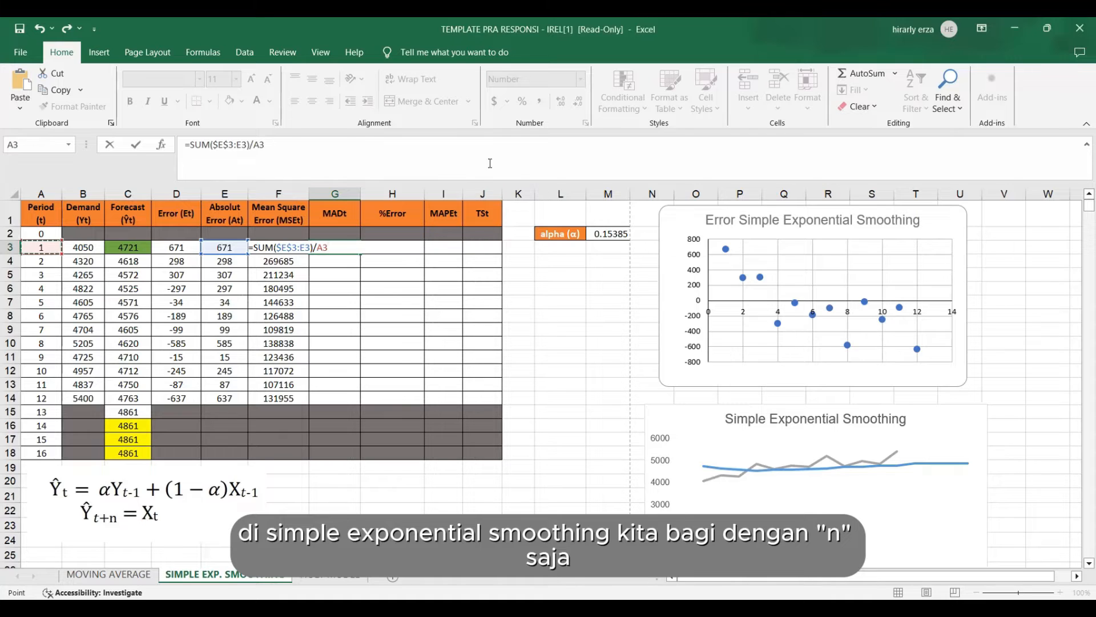
pyautogui.press('Return')
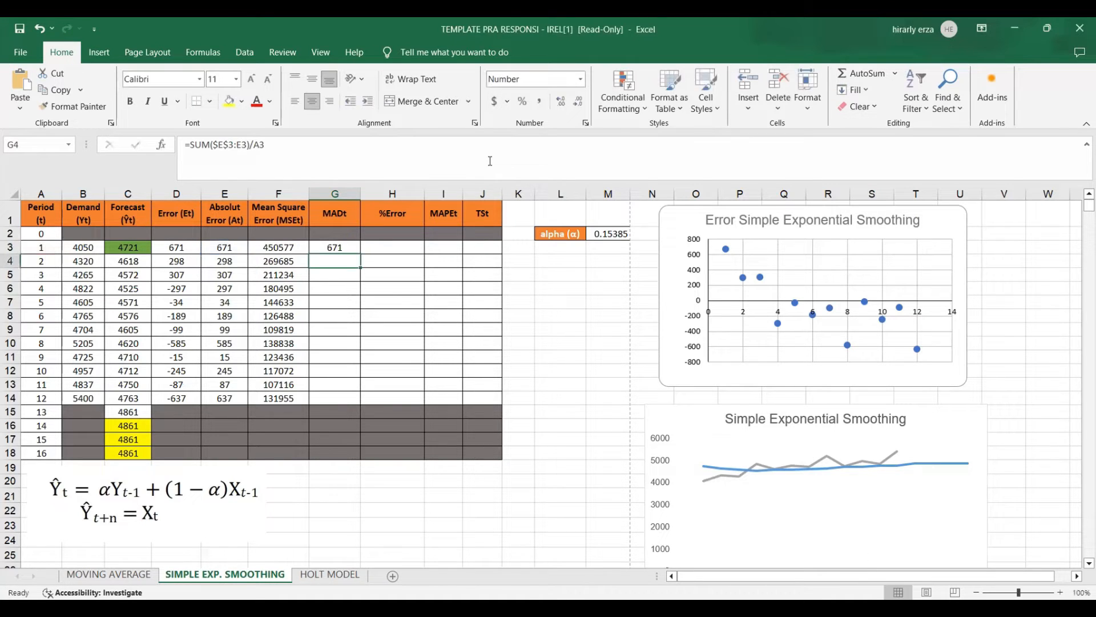
pyautogui.click(344, 247)
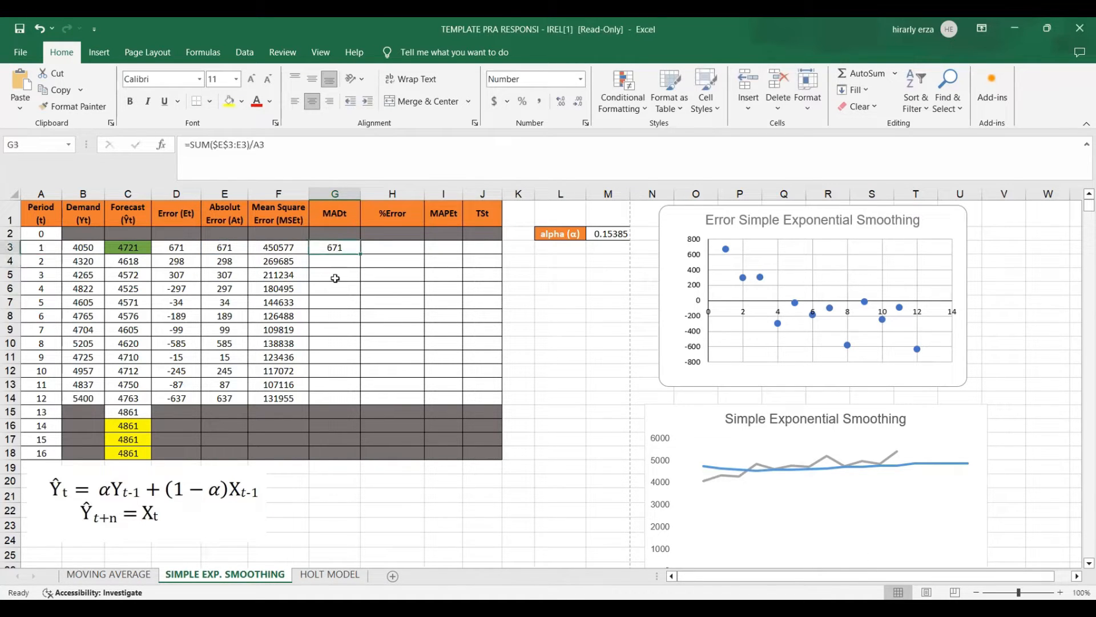
pyautogui.moveTo(363, 255); pyautogui.dragTo(361, 405)
# Calculate the percentage error in H3 with =100*(E3/B3) and copy it down through period 12.
pyautogui.click(379, 248)
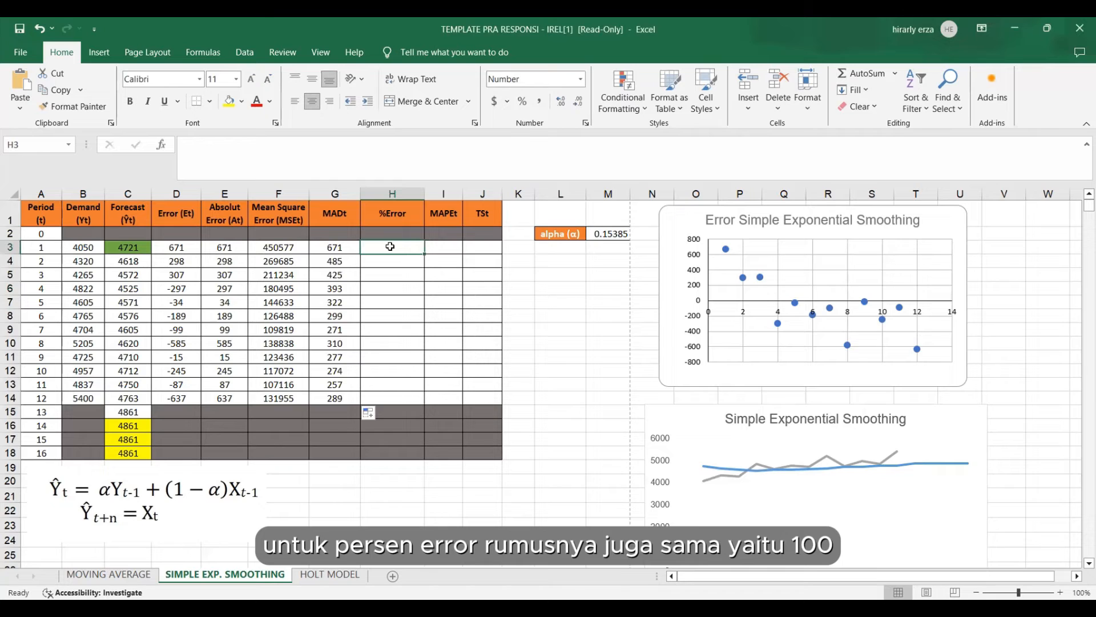
pyautogui.write('=1')
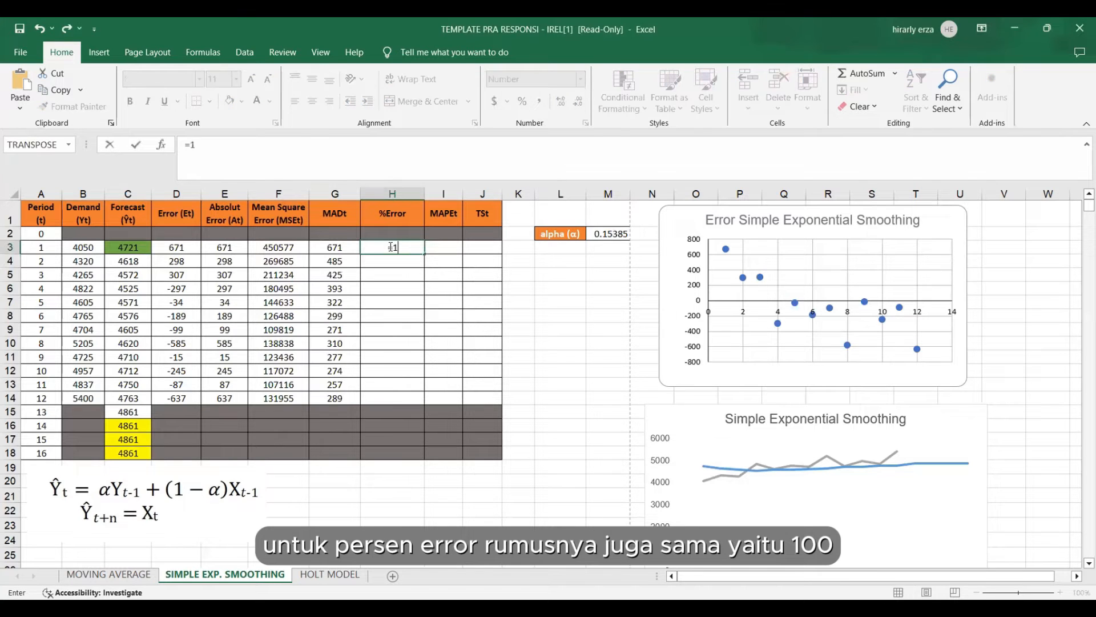
pyautogui.write('00')
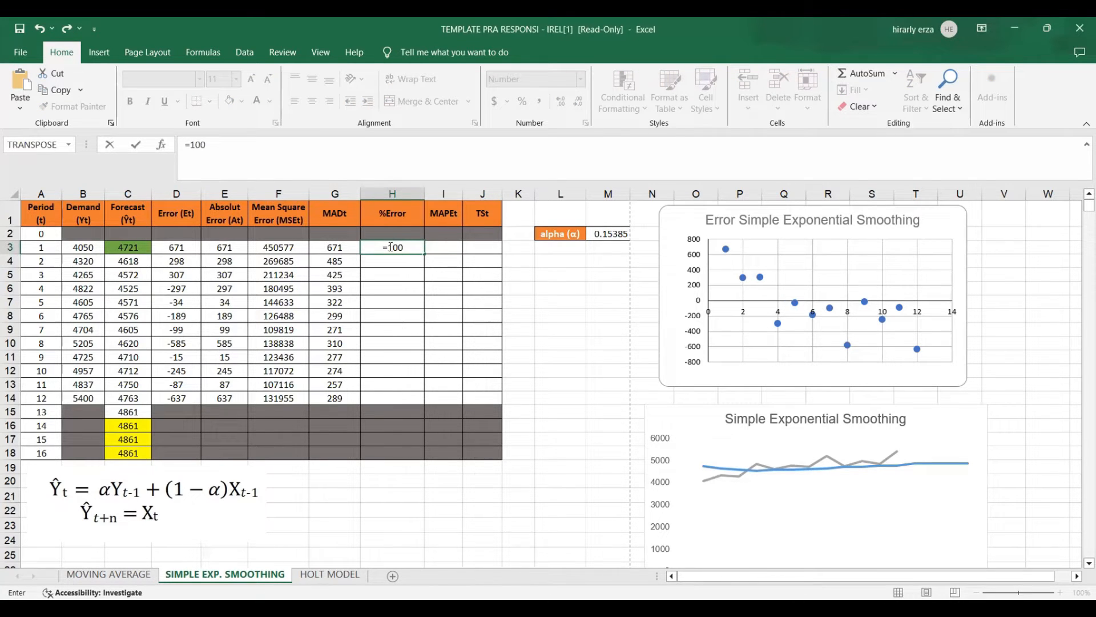
pyautogui.write('*(')
pyautogui.click(229, 250)
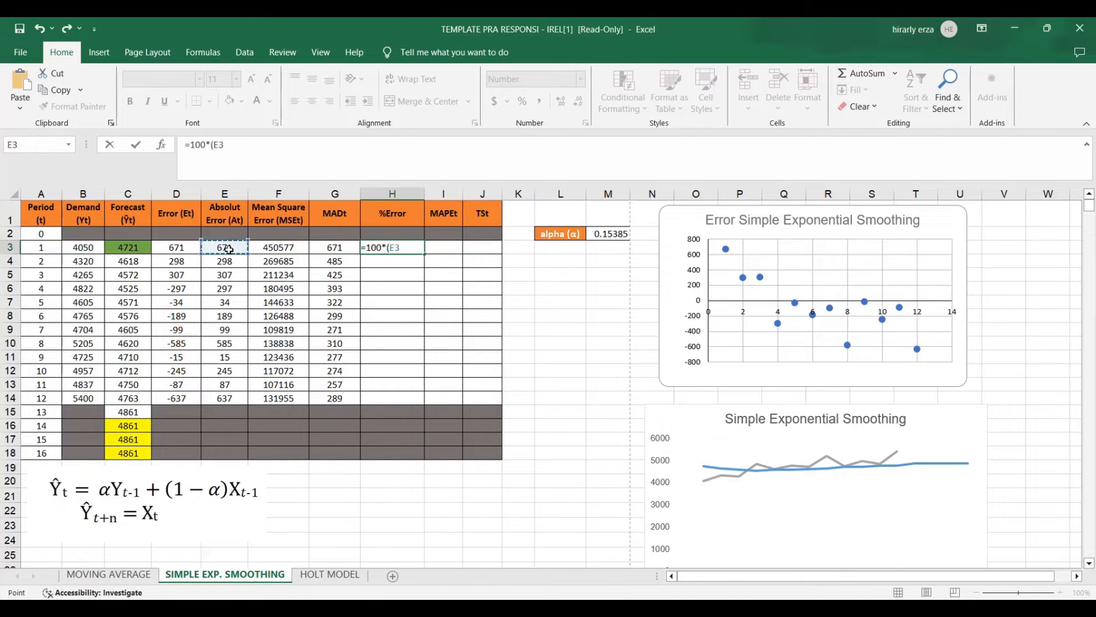
pyautogui.write('/')
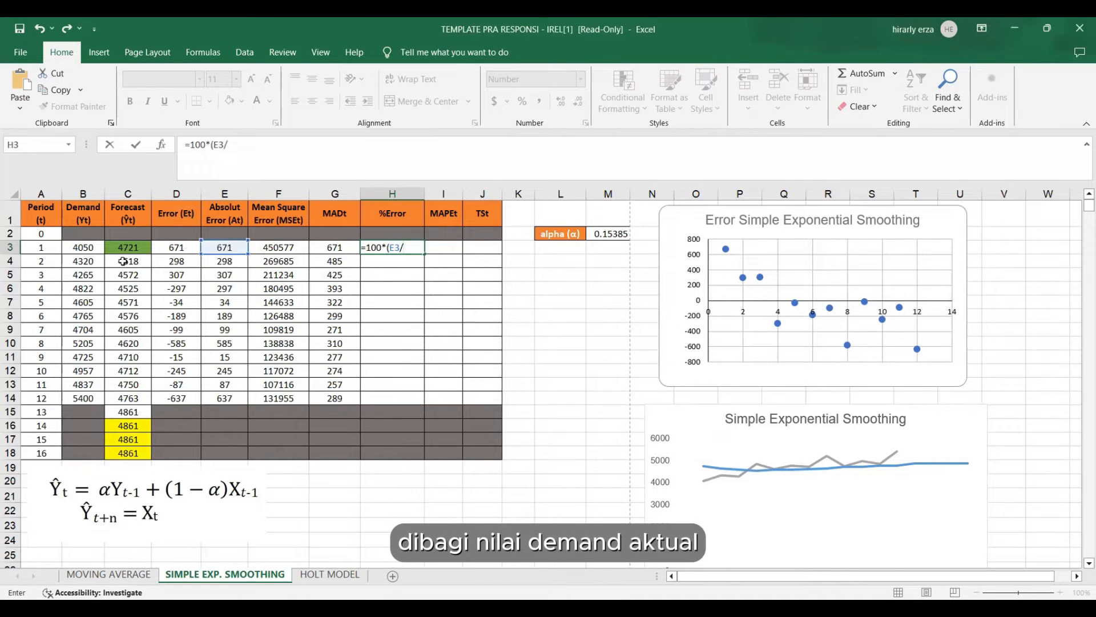
pyautogui.click(83, 247)
pyautogui.write(')')
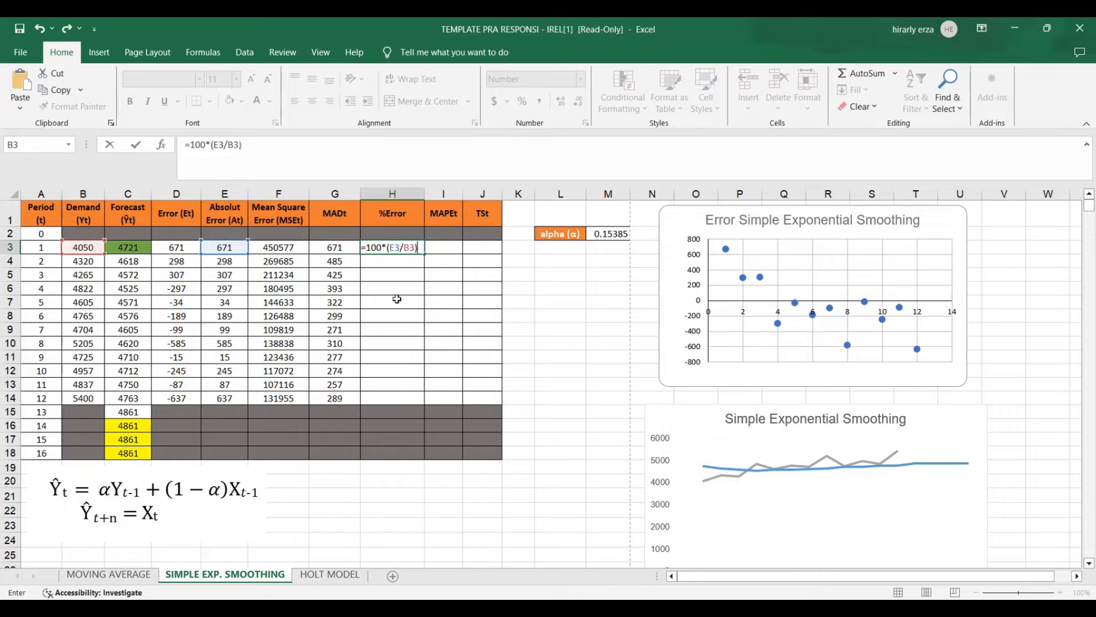
pyautogui.press('Return')
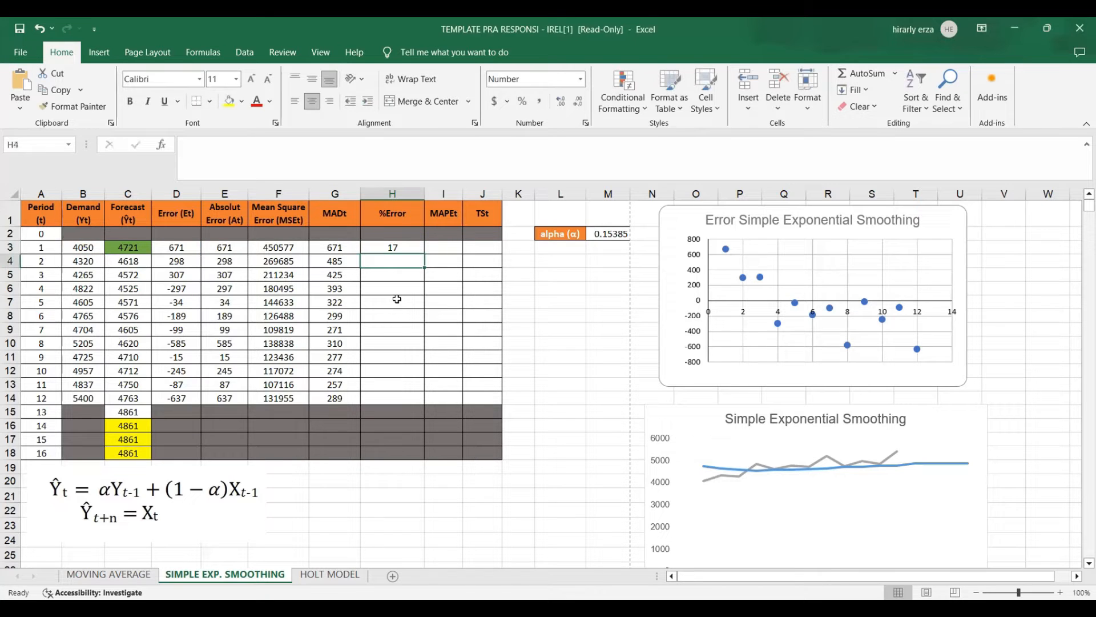
pyautogui.click(409, 248)
pyautogui.moveTo(425, 254); pyautogui.dragTo(435, 294)
# Begin the MAPE formula in I3 with the AVERAGE function, =AVERAGE(.
pyautogui.click(448, 248)
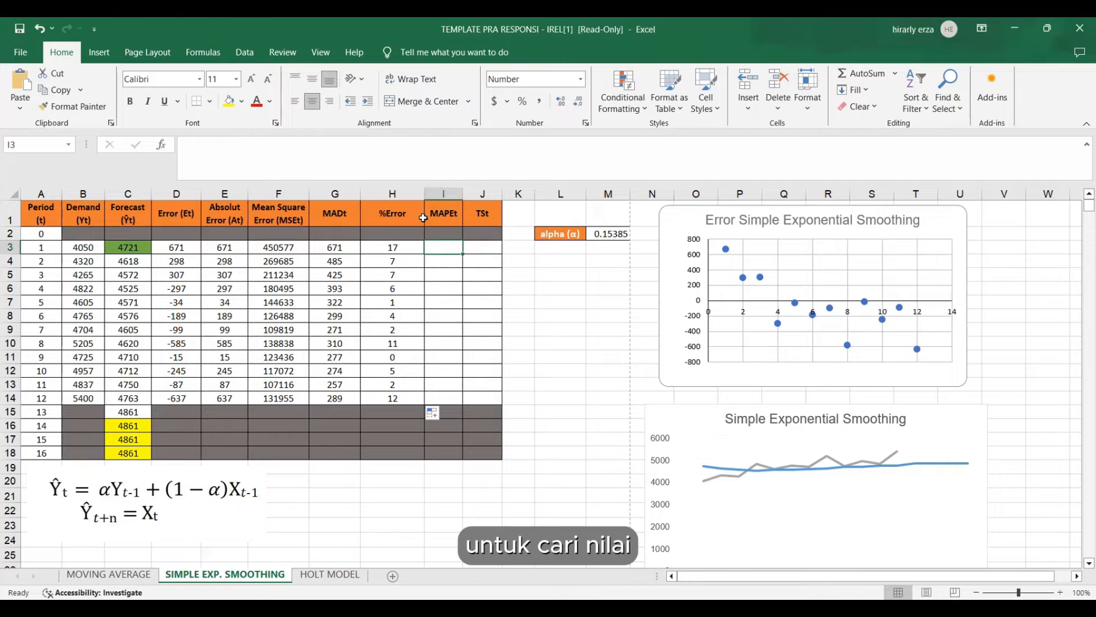
pyautogui.write('=')
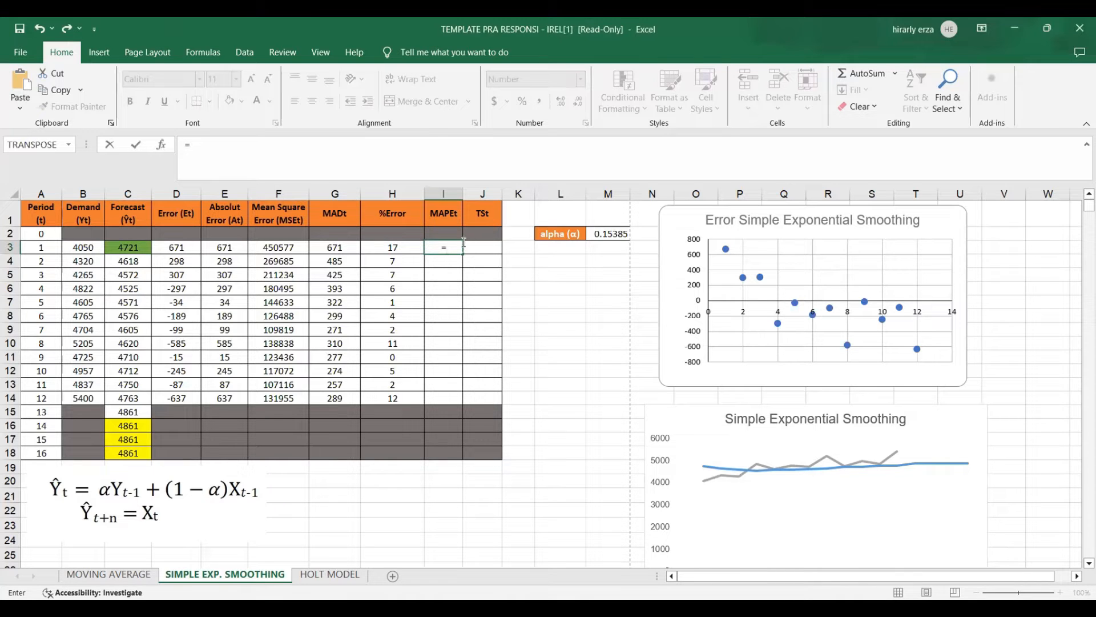
pyautogui.write('AVERAGE(')
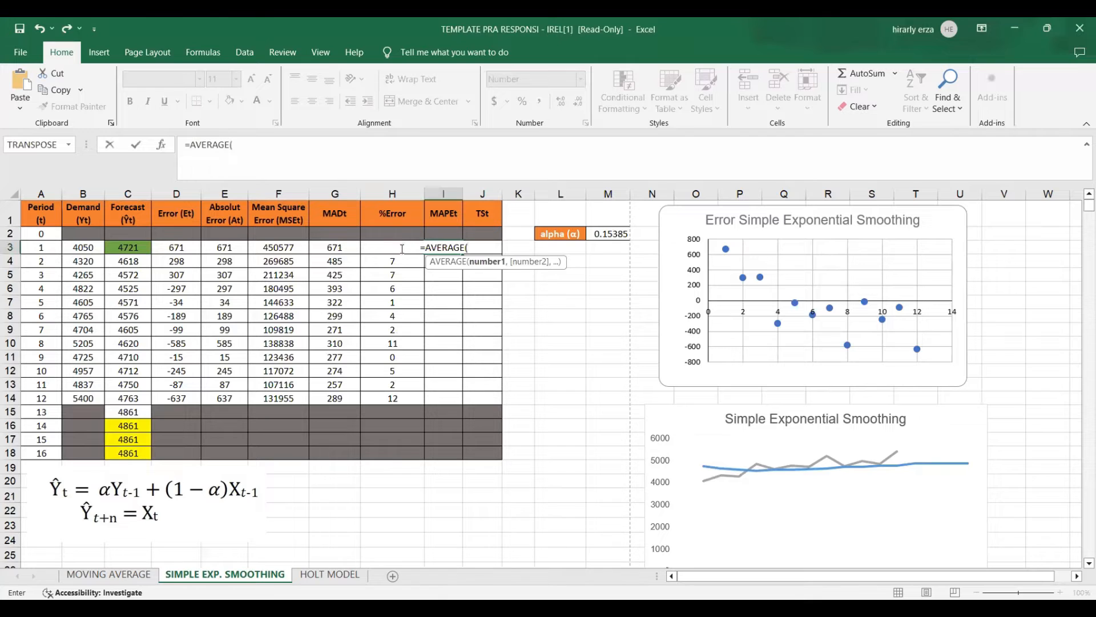
pyautogui.click(368, 249)
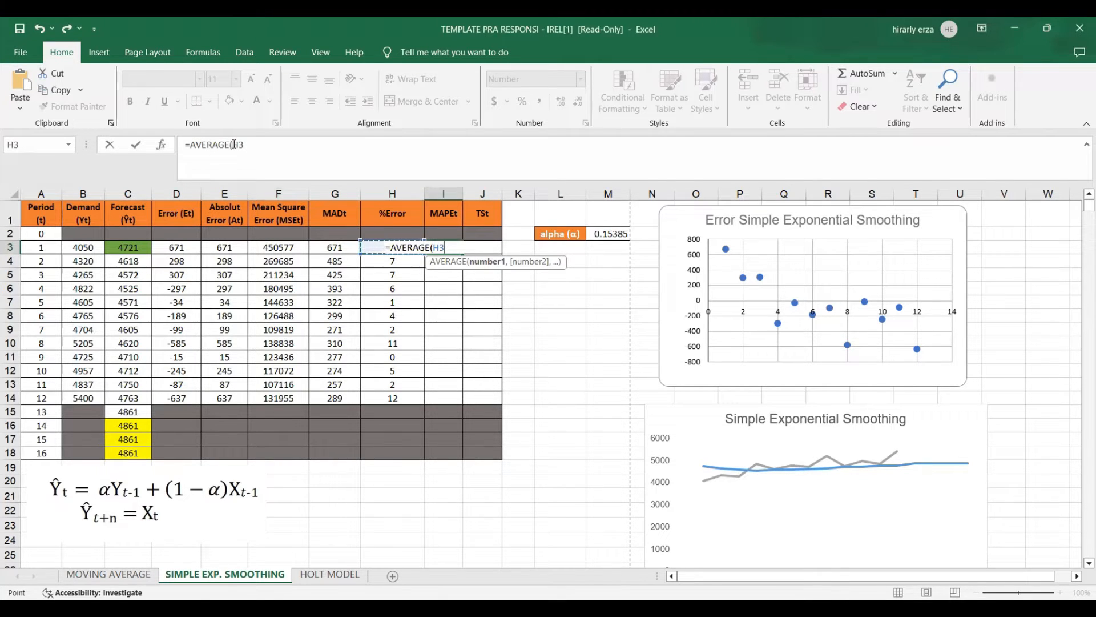
pyautogui.click(249, 146)
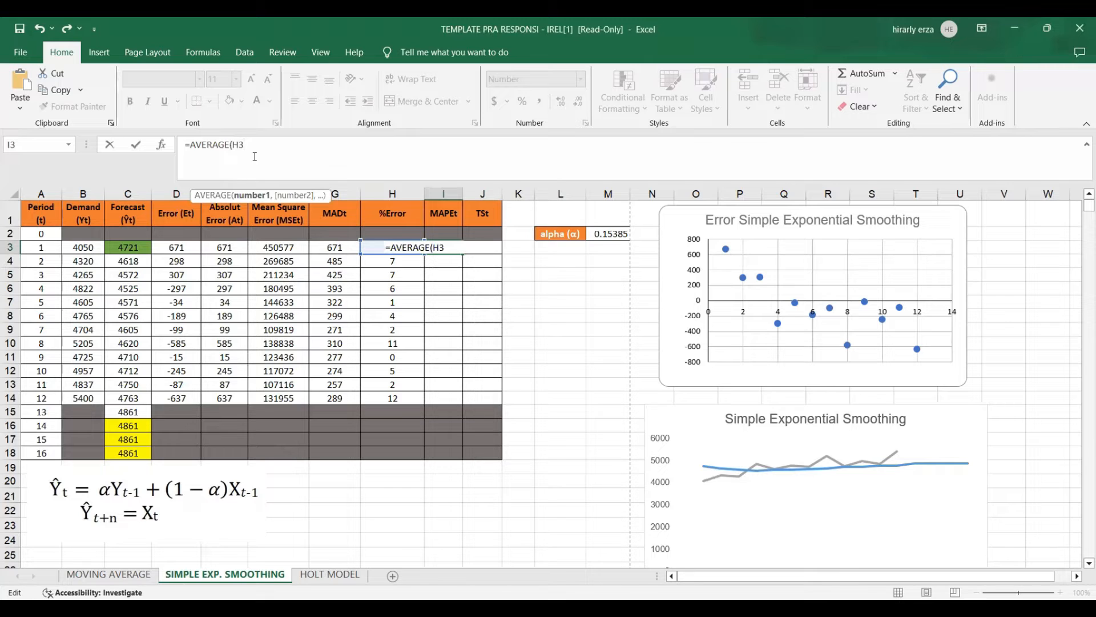
pyautogui.press('F4')
pyautogui.press('BackSpace')
pyautogui.press('BackSpace')
pyautogui.press('BackSpace')
pyautogui.press('BackSpace')
pyautogui.press('BackSpace')
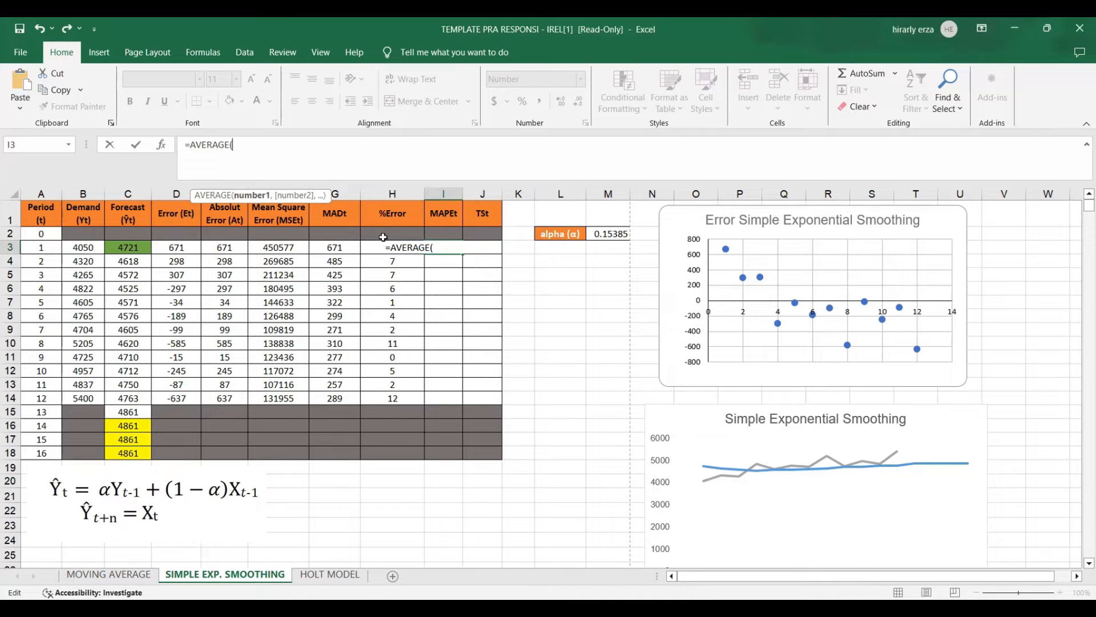
# Complete the I3 formula as a running average with a locked start cell, =AVERAGE($H$3:H3), and copy it down through period 12.
pyautogui.click(368, 247)
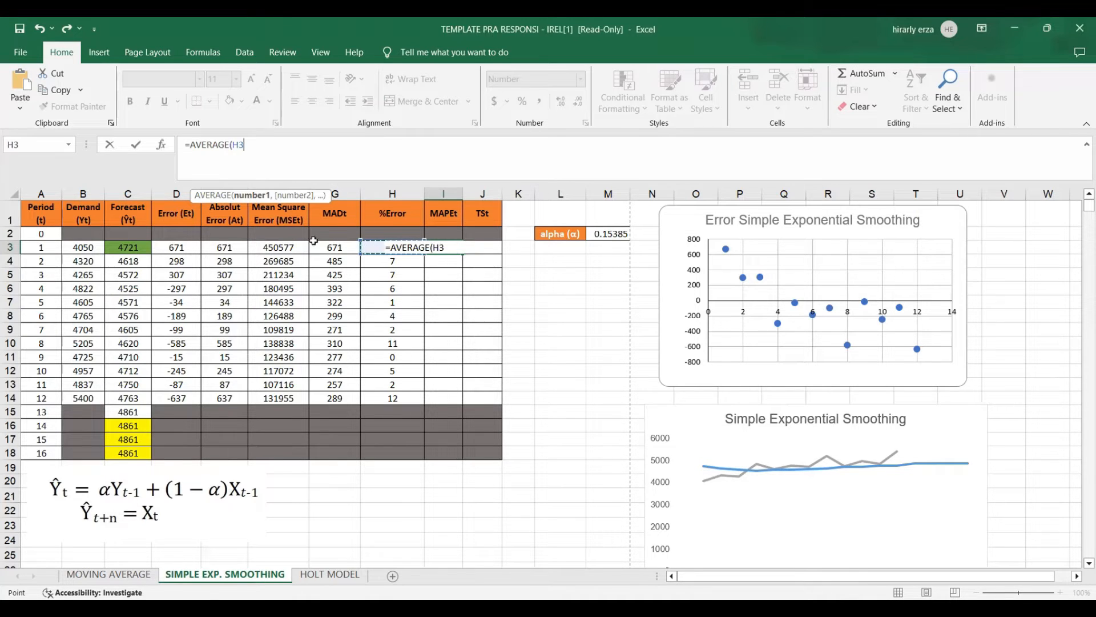
pyautogui.write(':H3')
pyautogui.moveTo(258, 144); pyautogui.dragTo(239, 144)
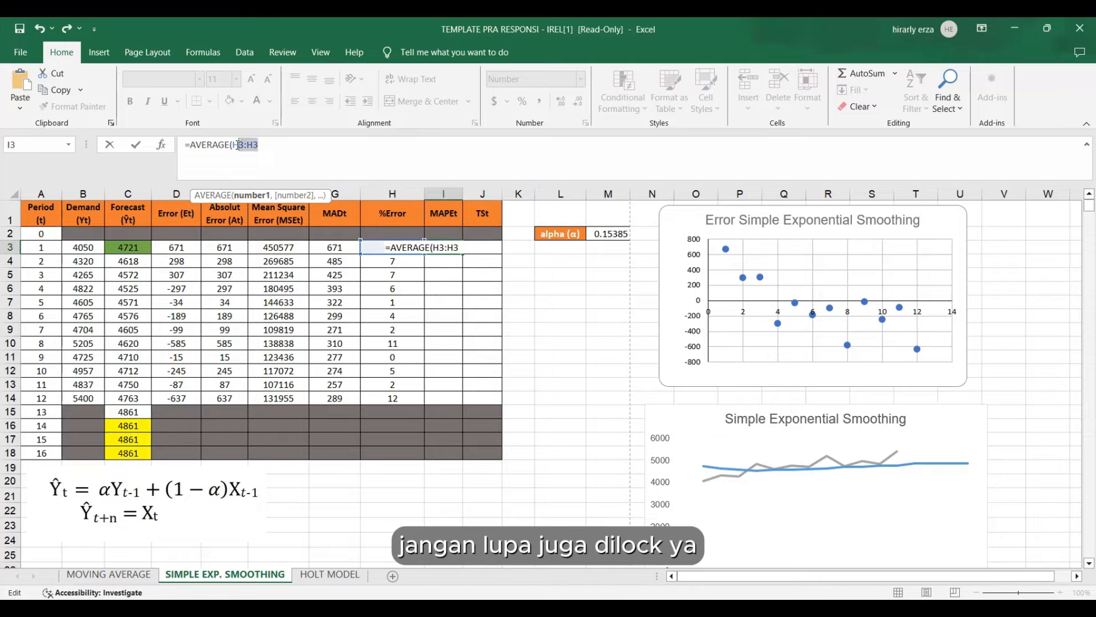
pyautogui.click(258, 159)
pyautogui.press('F4')
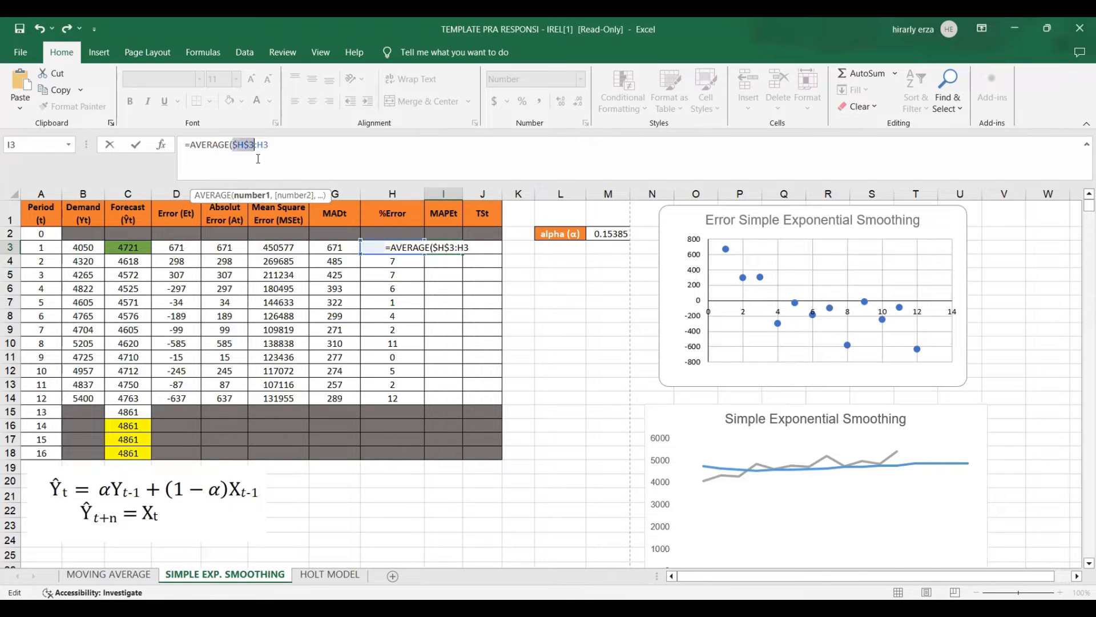
pyautogui.click(258, 159)
pyautogui.press('Return')
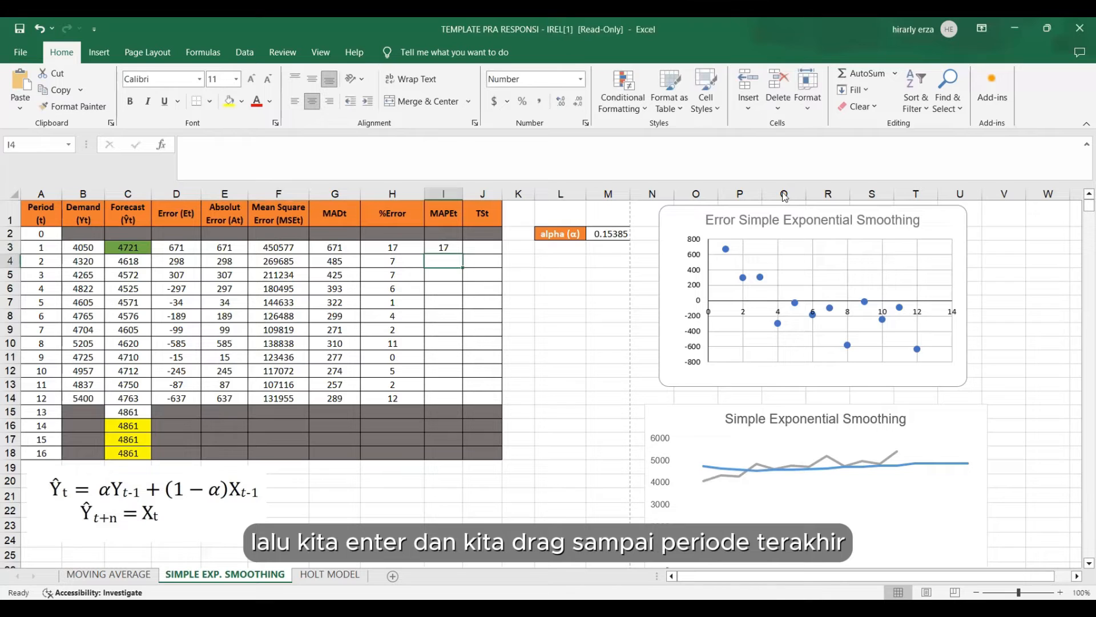
pyautogui.click(457, 250)
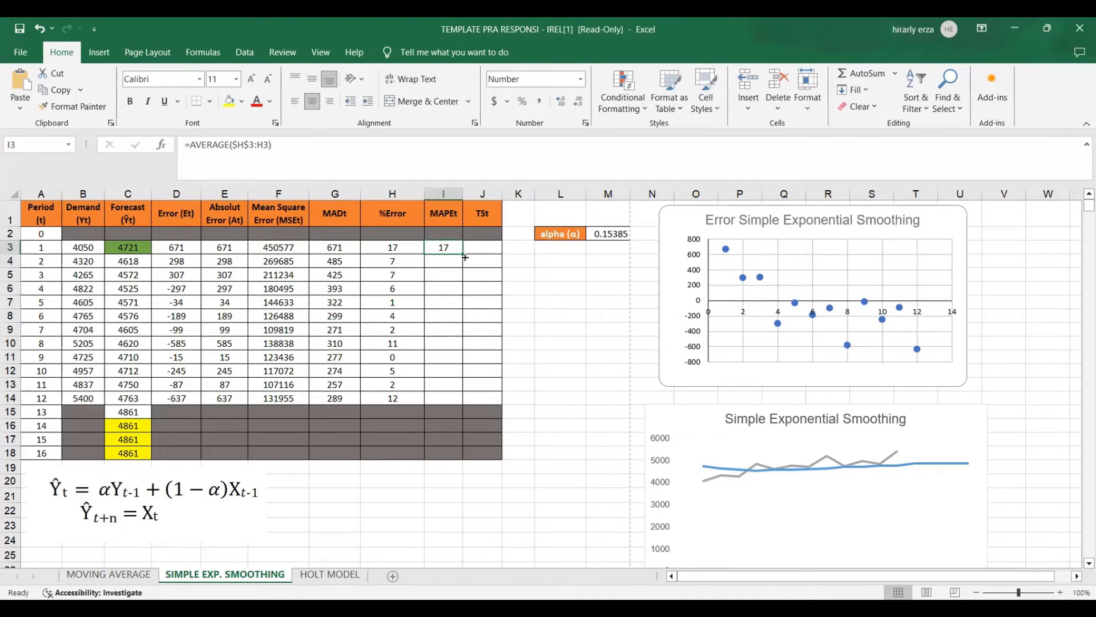
pyautogui.moveTo(464, 255); pyautogui.dragTo(461, 399)
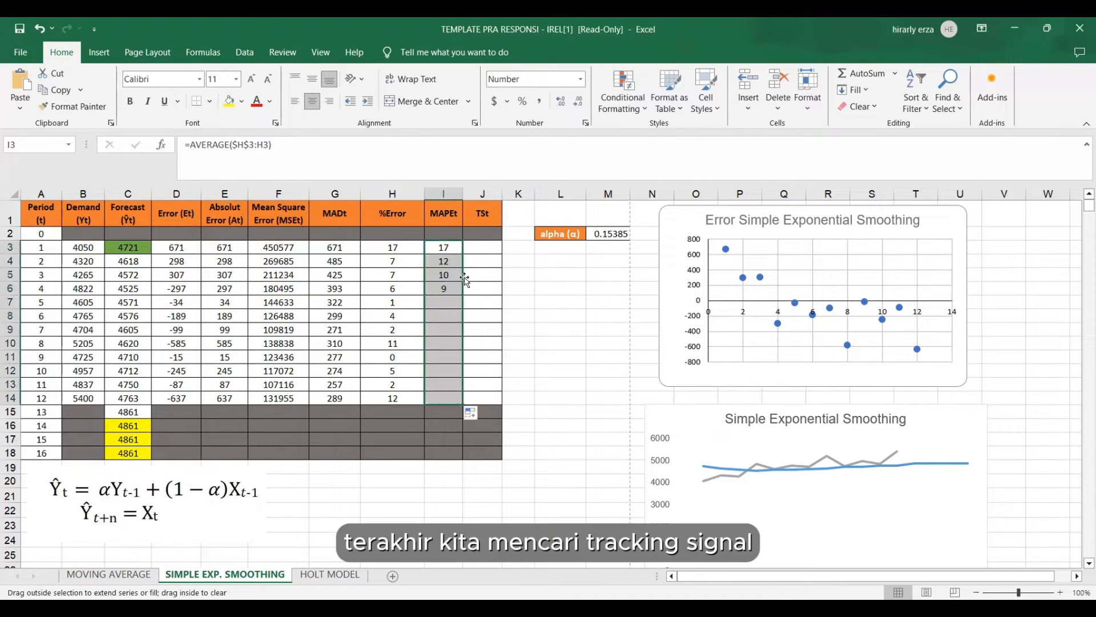
# Begin the tracking signal formula in J3 with the SUM function, =SUM(.
pyautogui.click(483, 249)
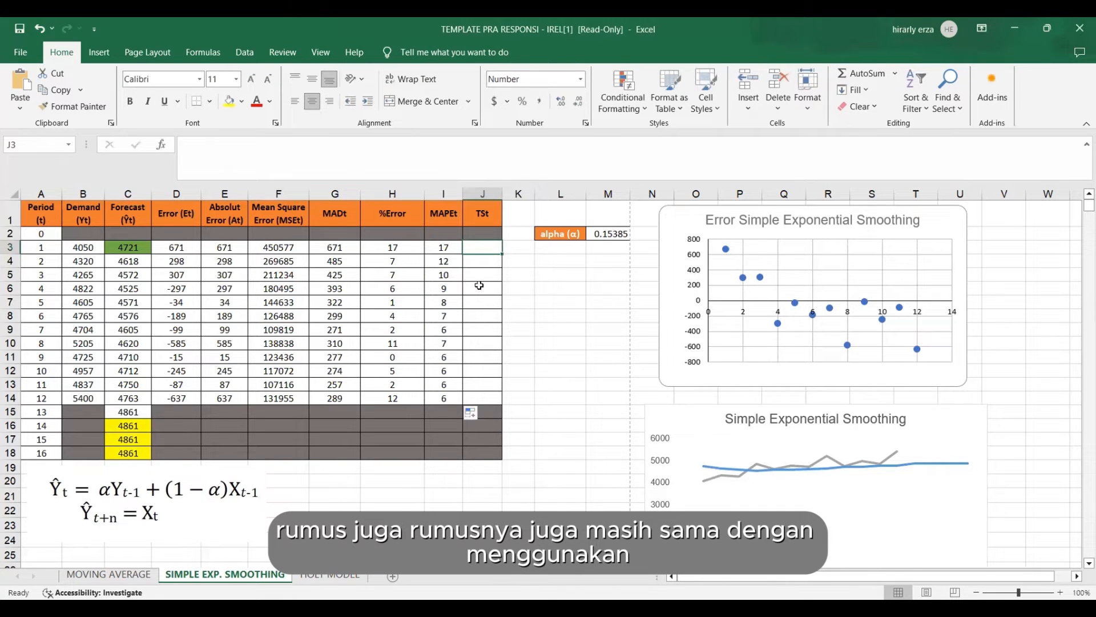
pyautogui.write('=')
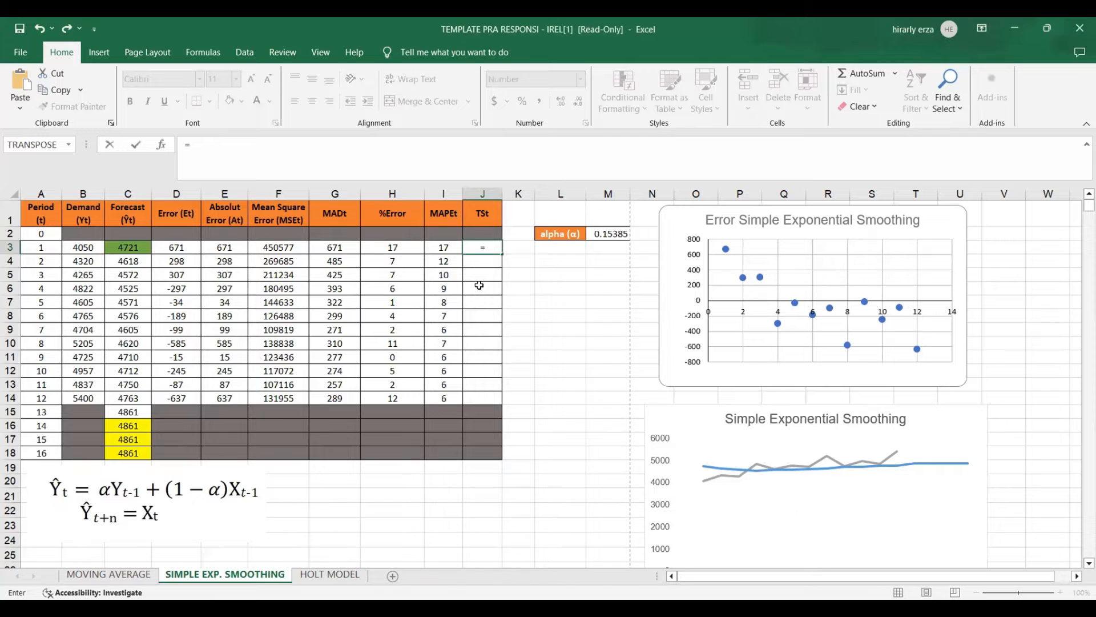
pyautogui.write('S')
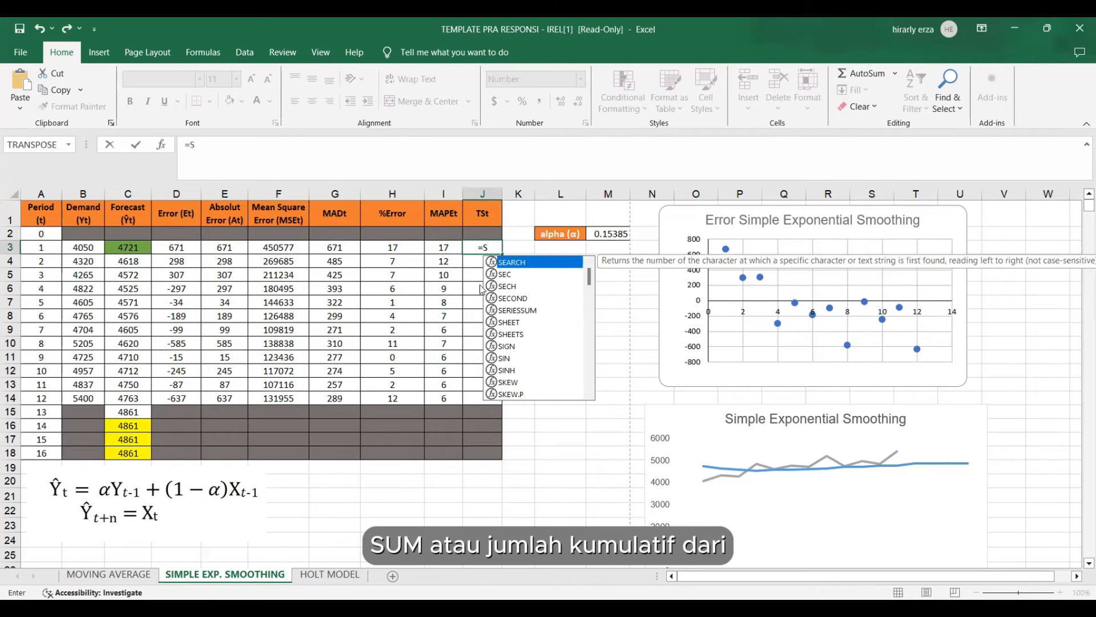
pyautogui.write('UM(')
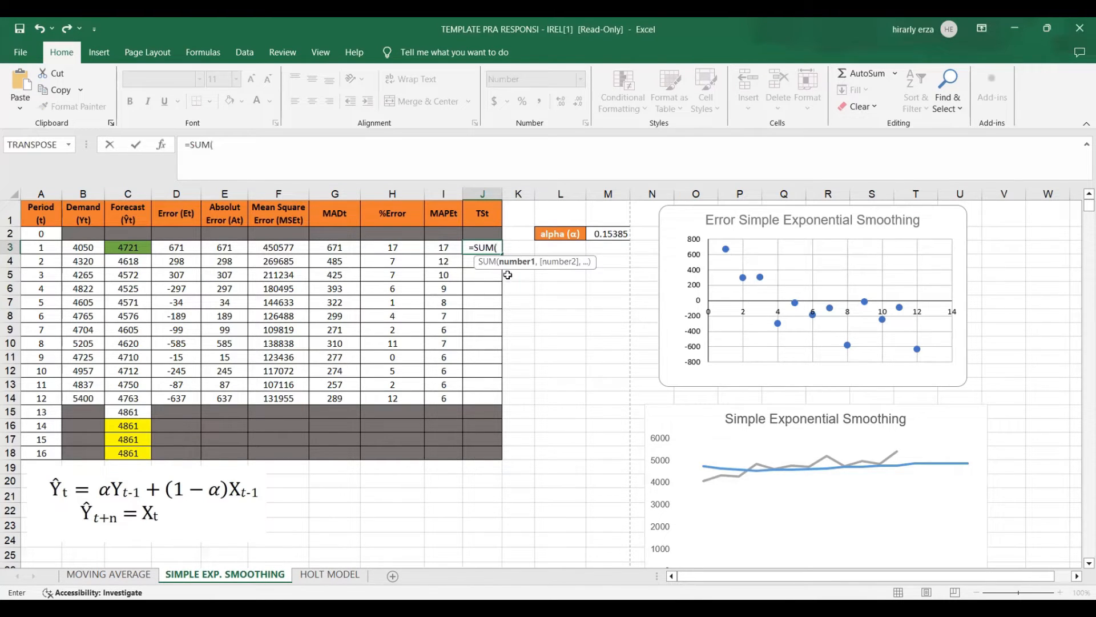
# Give the J3 sum a running range over the Error column with a locked start cell, $D$3:D3.
pyautogui.click(189, 246)
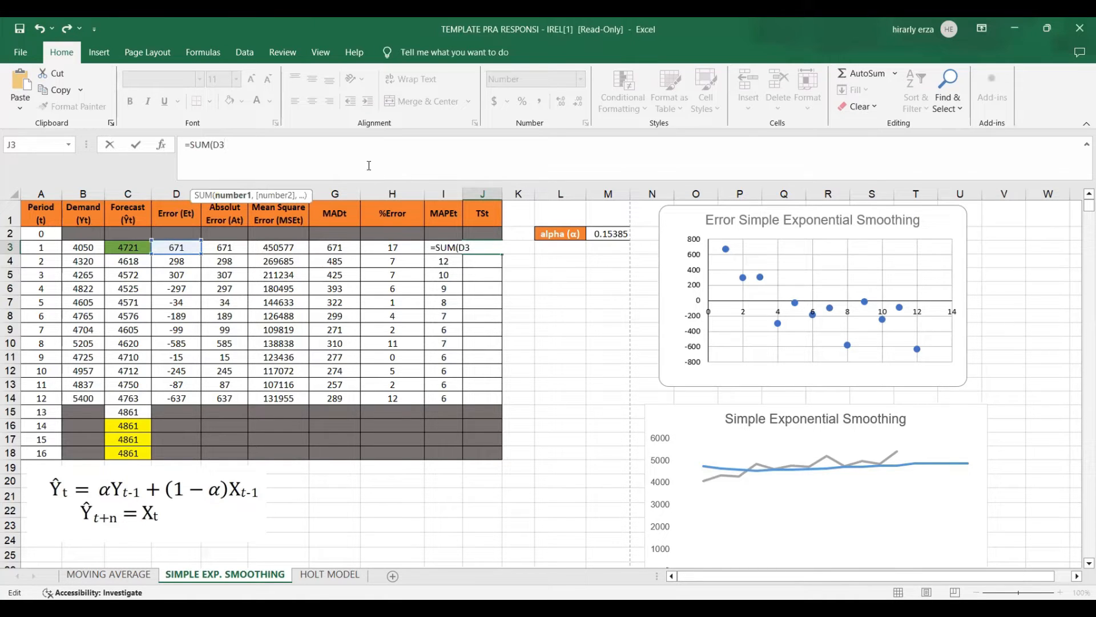
pyautogui.press('BackSpace')
pyautogui.press('BackSpace')
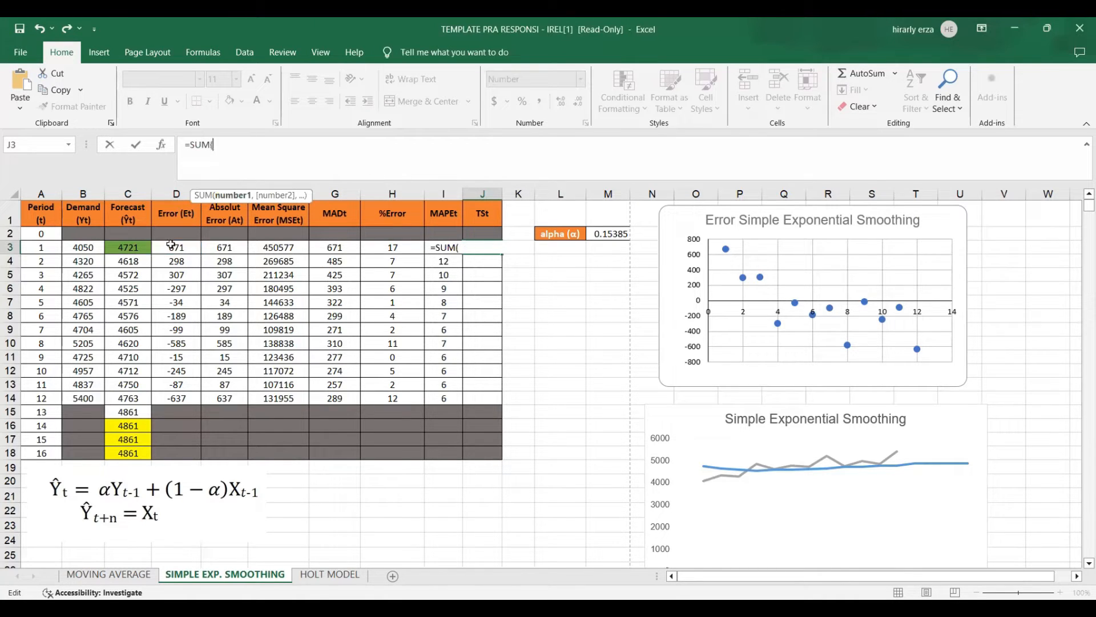
pyautogui.click(175, 250)
pyautogui.write(':')
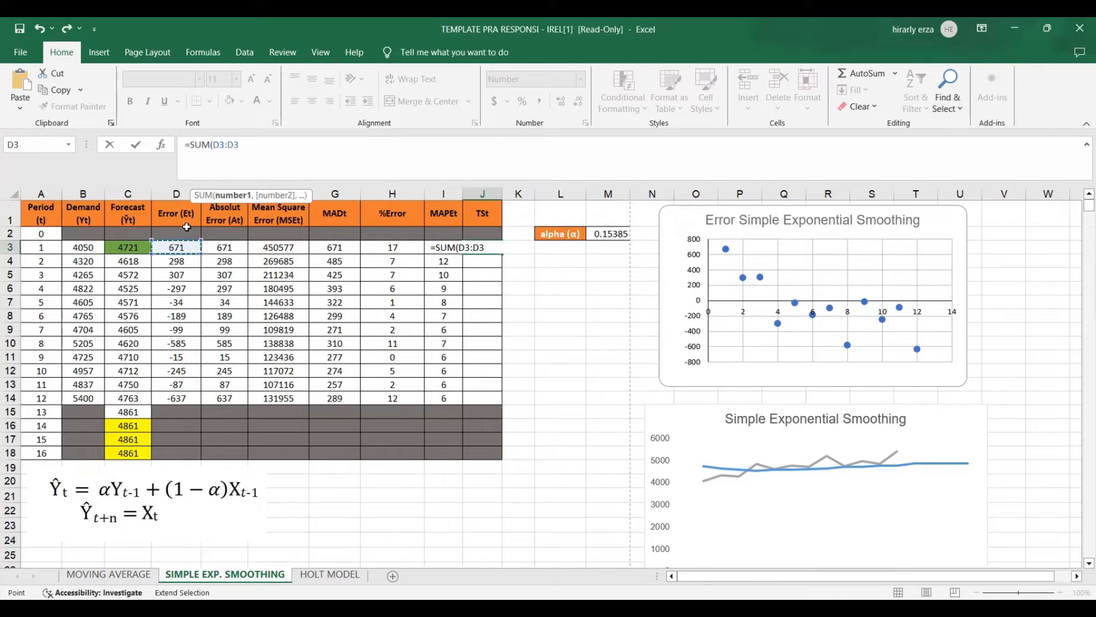
pyautogui.click(215, 145)
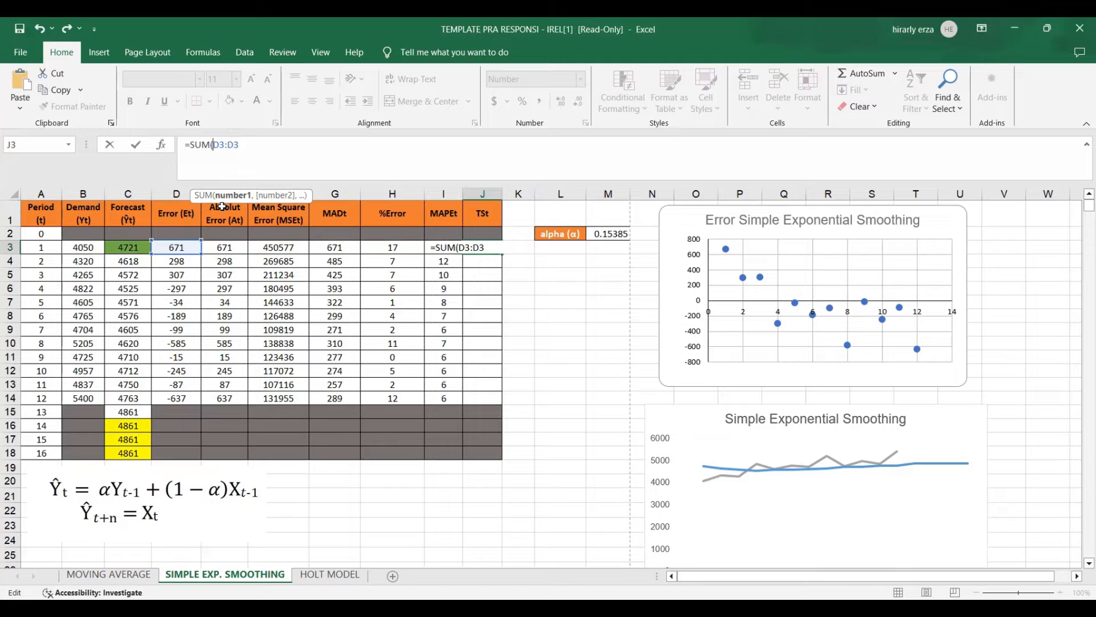
pyautogui.press('F4')
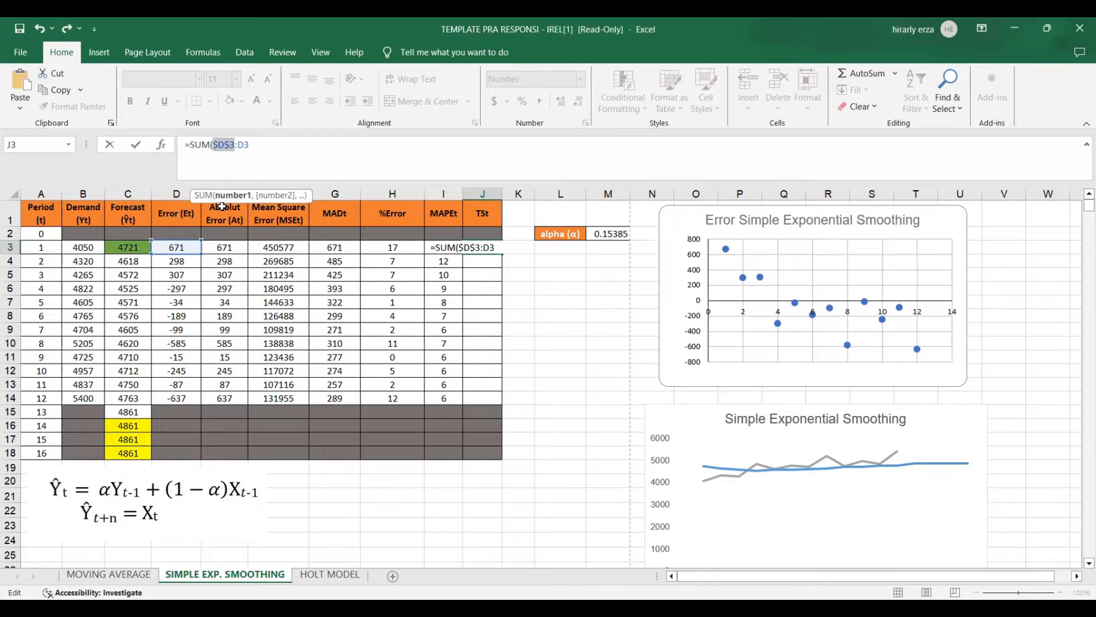
# Complete the tracking signal formula in J3 by dividing by the MAD, =SUM($D$3:D3)/G3, and copy it down through period 12.
pyautogui.click(344, 156)
pyautogui.write(')/')
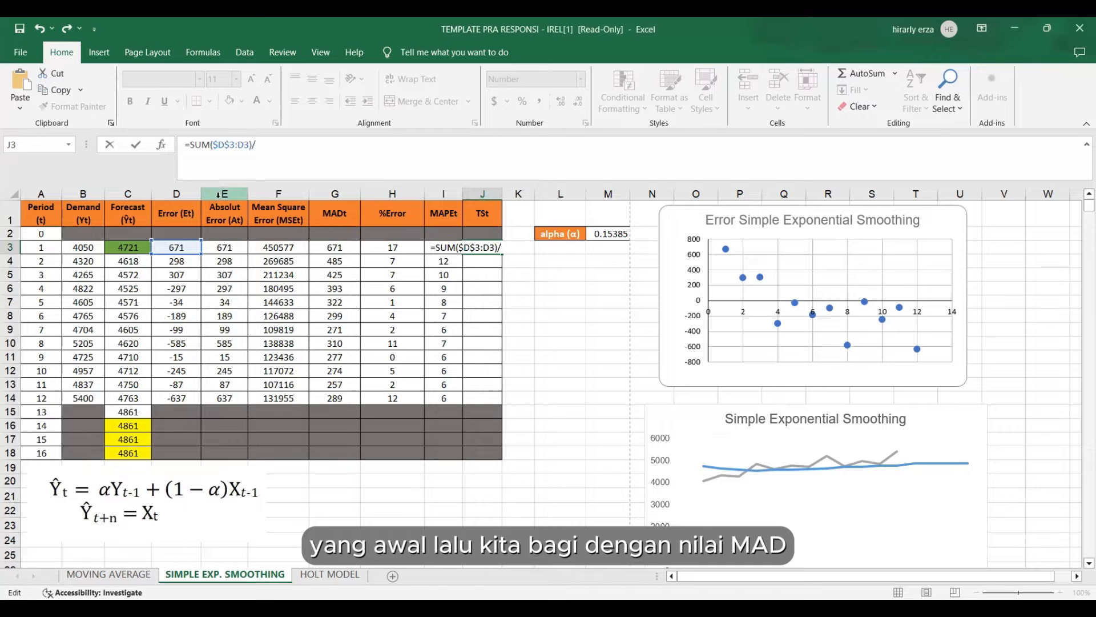
pyautogui.click(337, 247)
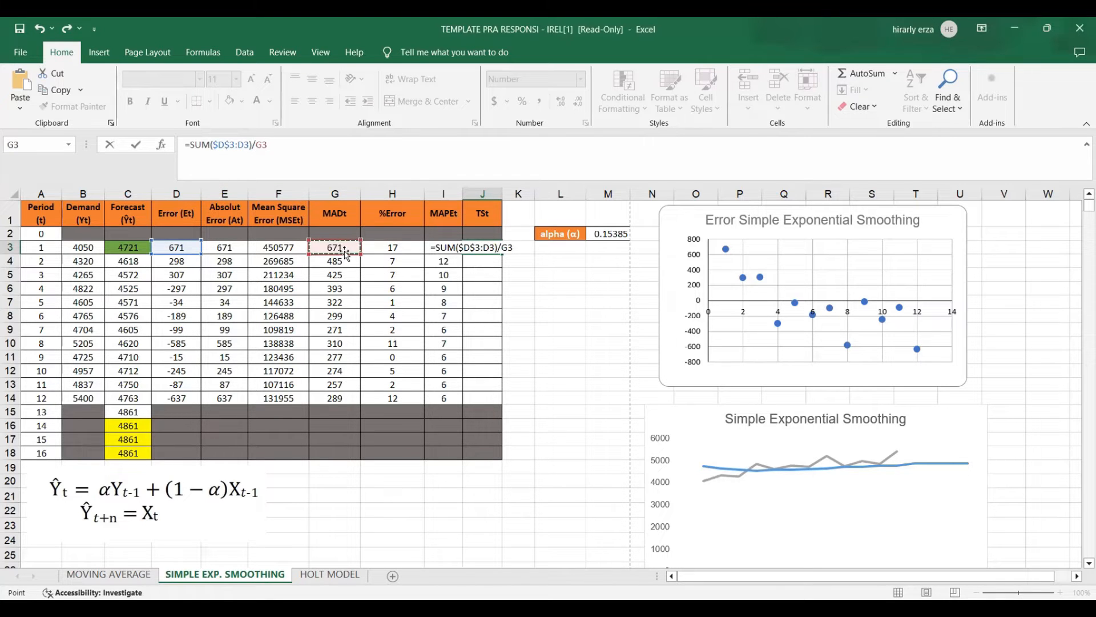
pyautogui.hotkey('ctrl', 'Return')
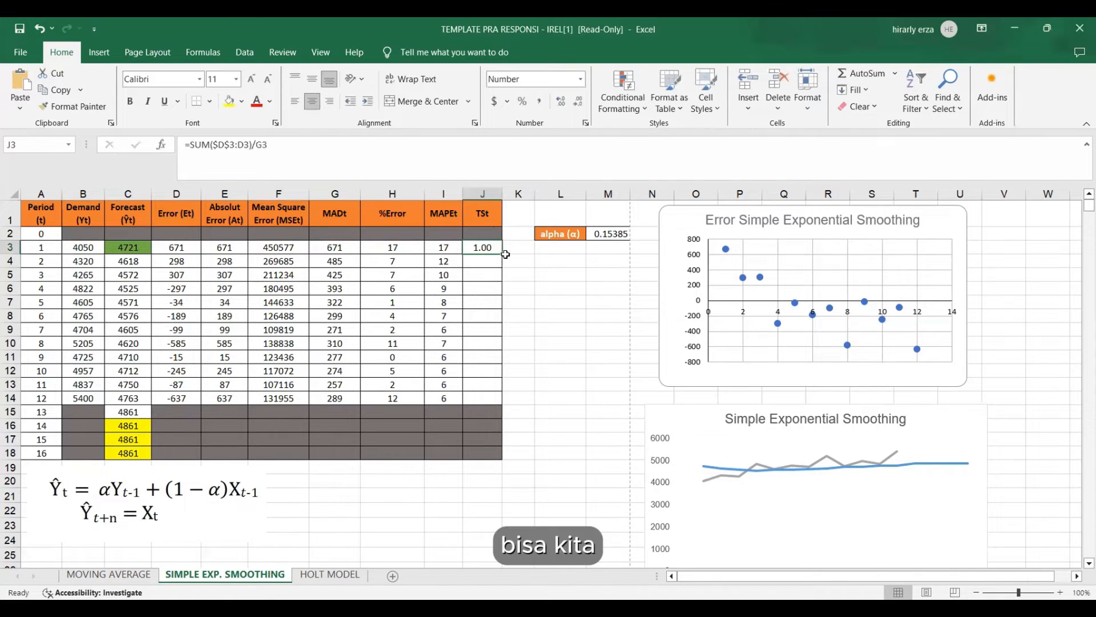
pyautogui.moveTo(501, 252); pyautogui.dragTo(502, 404)
pyautogui.click(524, 342)
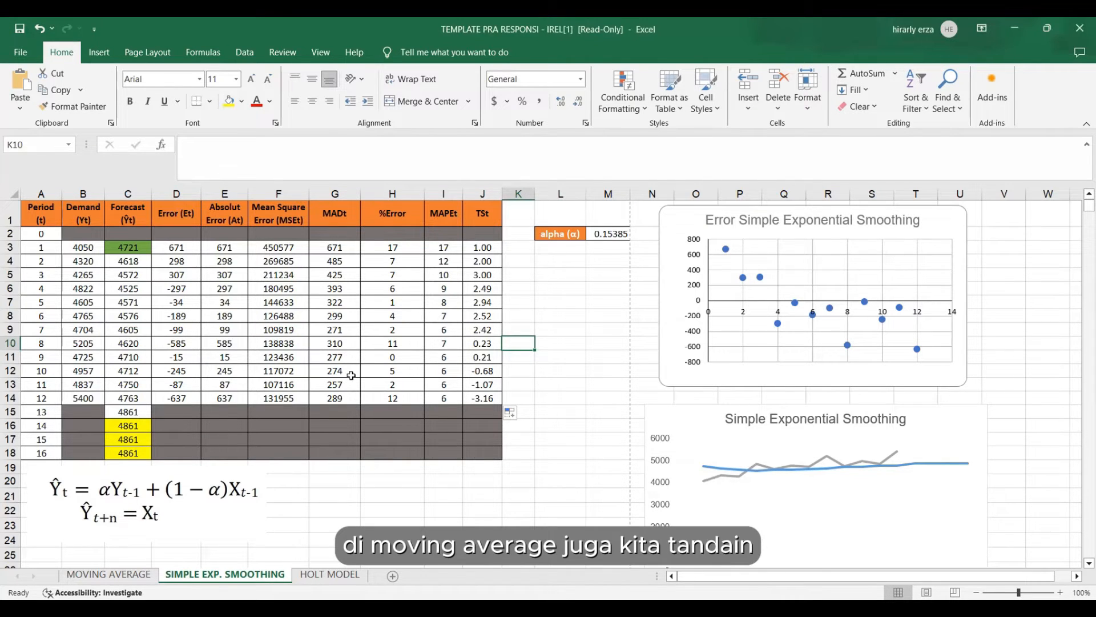
# Fill the period 12 MAD and MAPE cells, G14 and I14, with standard red.
pyautogui.click(313, 395)
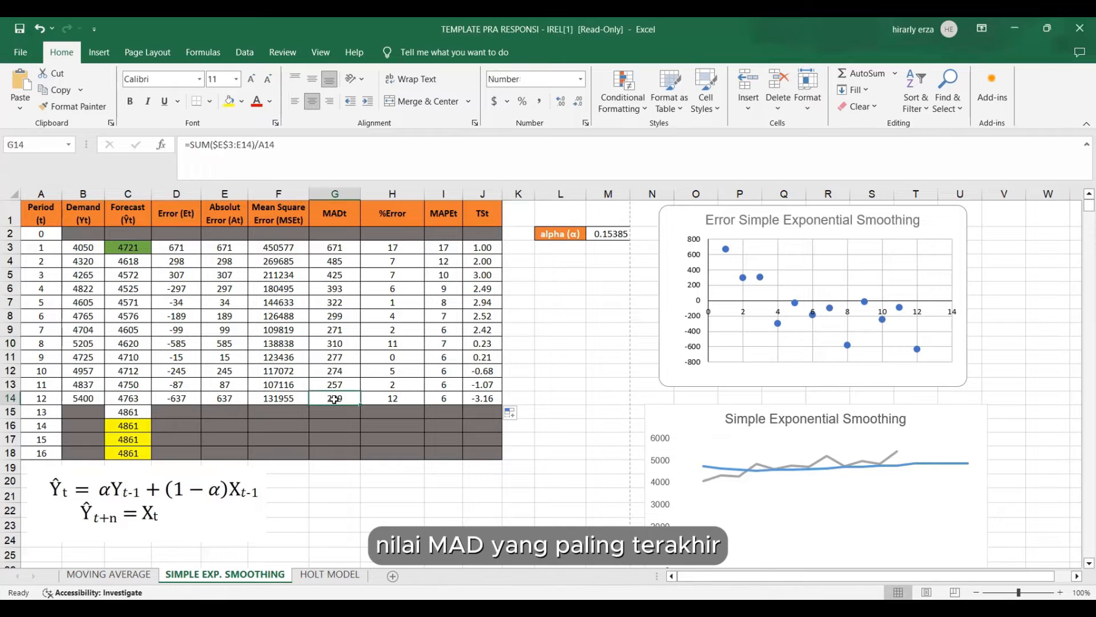
pyautogui.click(243, 103)
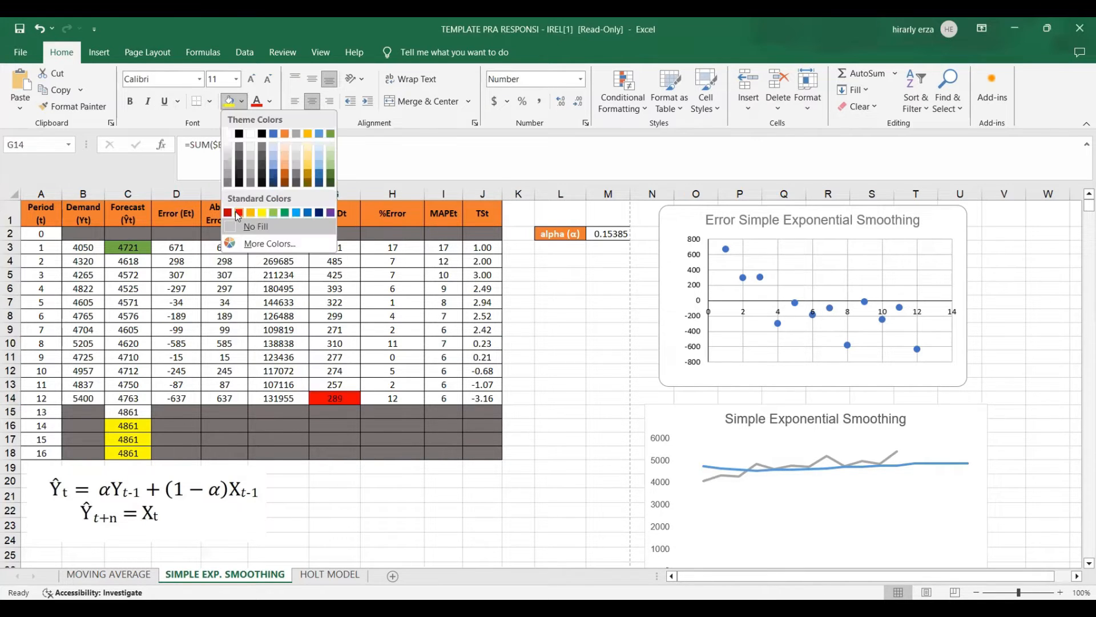
pyautogui.click(238, 211)
pyautogui.click(447, 399)
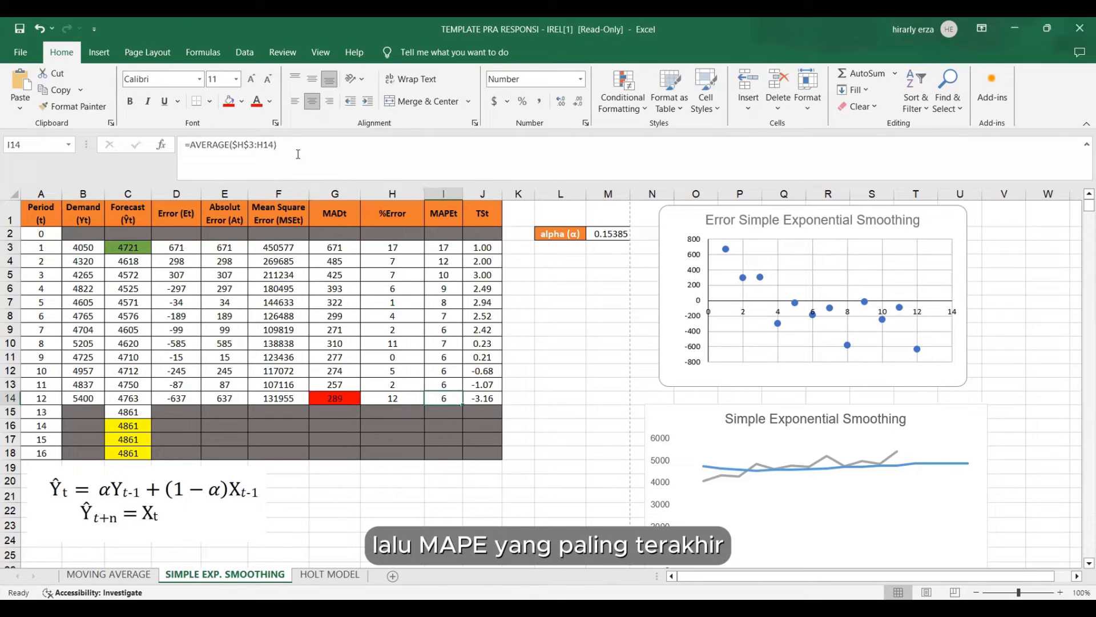
pyautogui.click(229, 102)
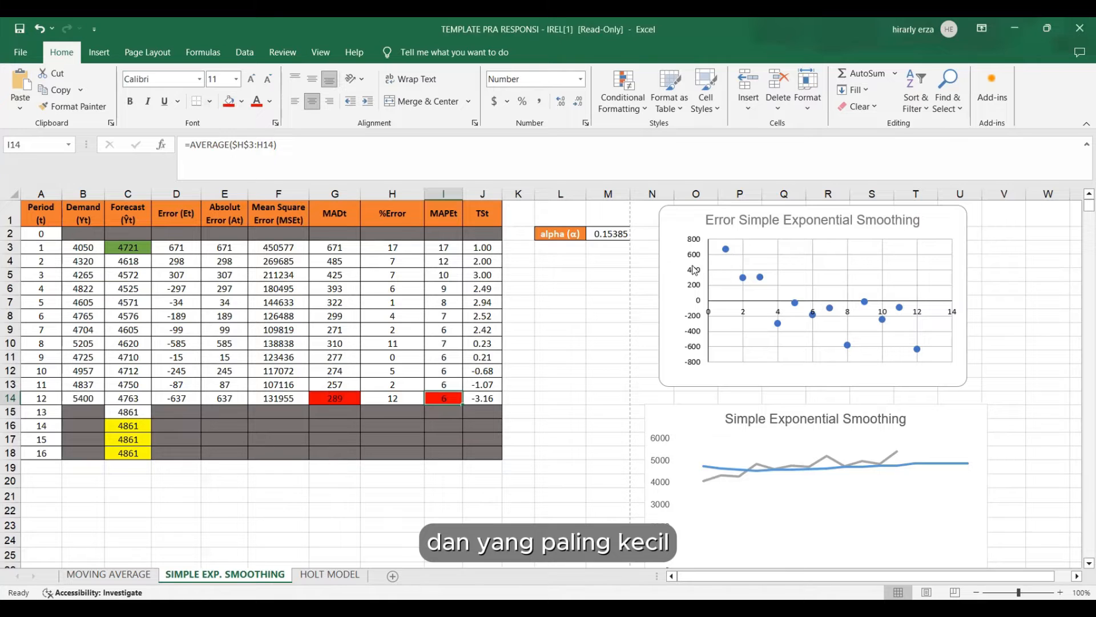
# Fill the lowest and highest tracking signal cells, J14 and J5, with the same red.
pyautogui.click(496, 330)
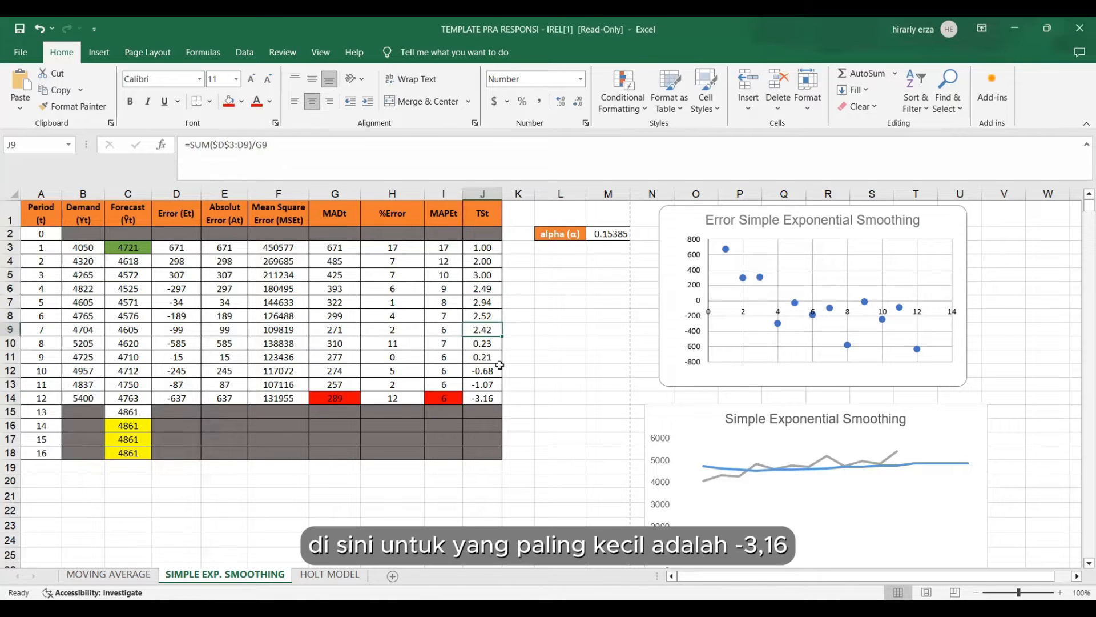
pyautogui.click(486, 397)
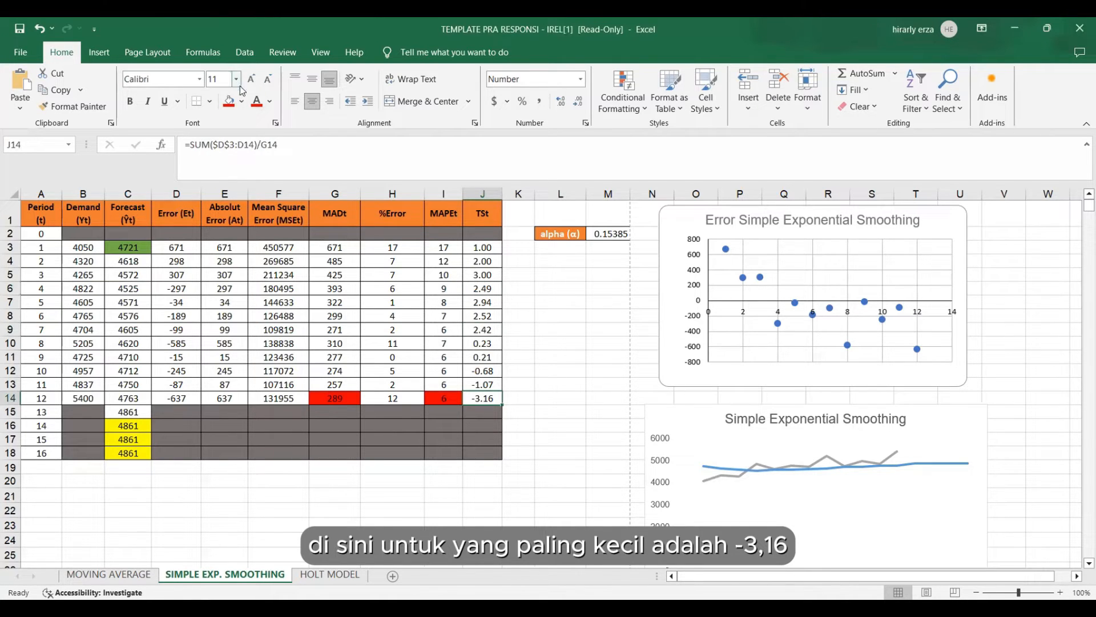
pyautogui.click(229, 101)
pyautogui.click(509, 326)
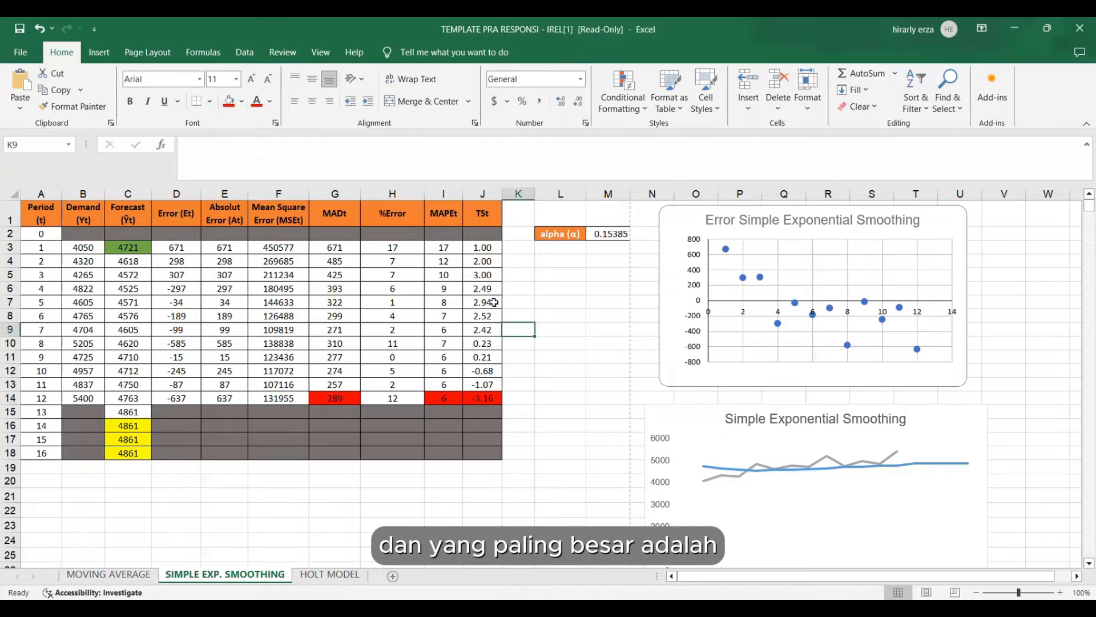
pyautogui.click(494, 274)
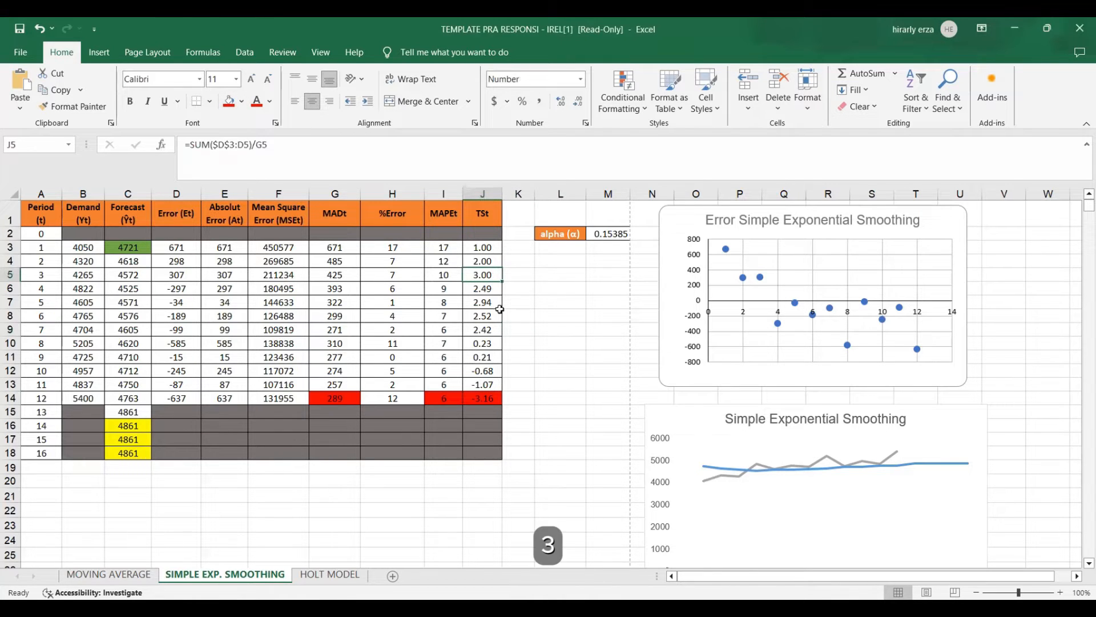
pyautogui.click(229, 101)
pyautogui.click(607, 410)
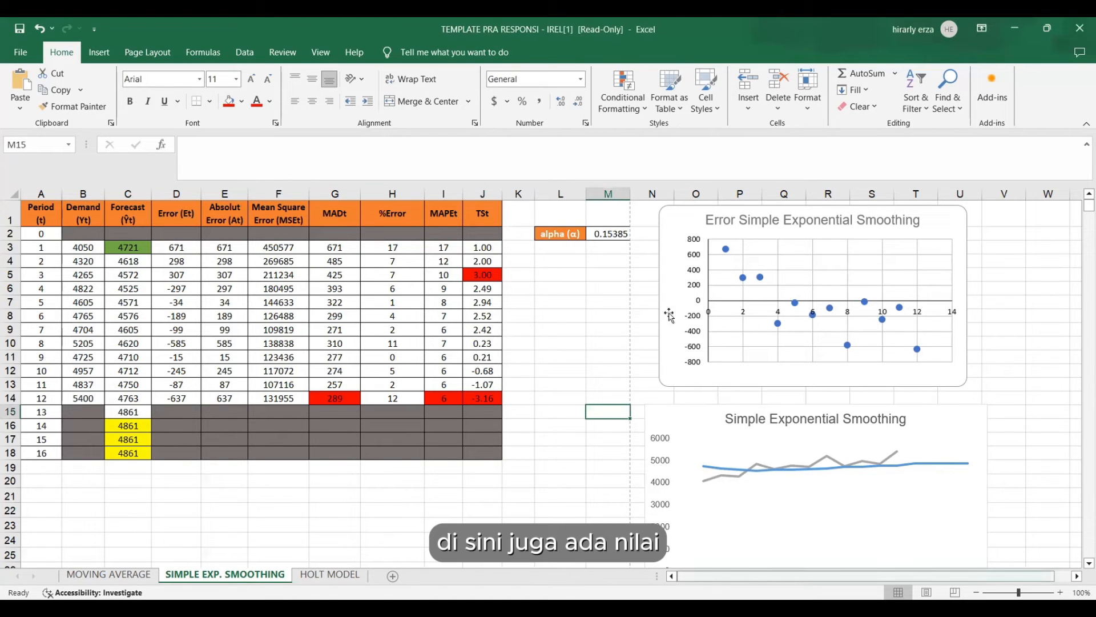
# Examine the error scatter chart and the demand versus forecast line chart for the simple exponential smoothing method.
pyautogui.hscroll(1, 666, 286)
pyautogui.click(649, 219)
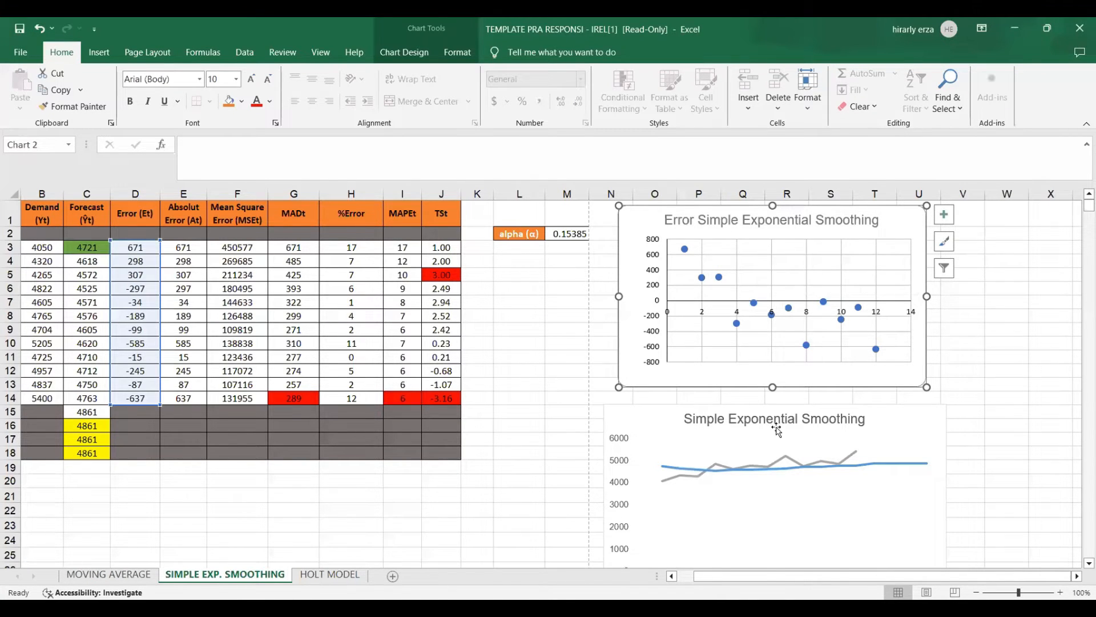
pyautogui.scroll(-4, 777, 430)
pyautogui.scroll(1, 729, 319)
pyautogui.click(728, 317)
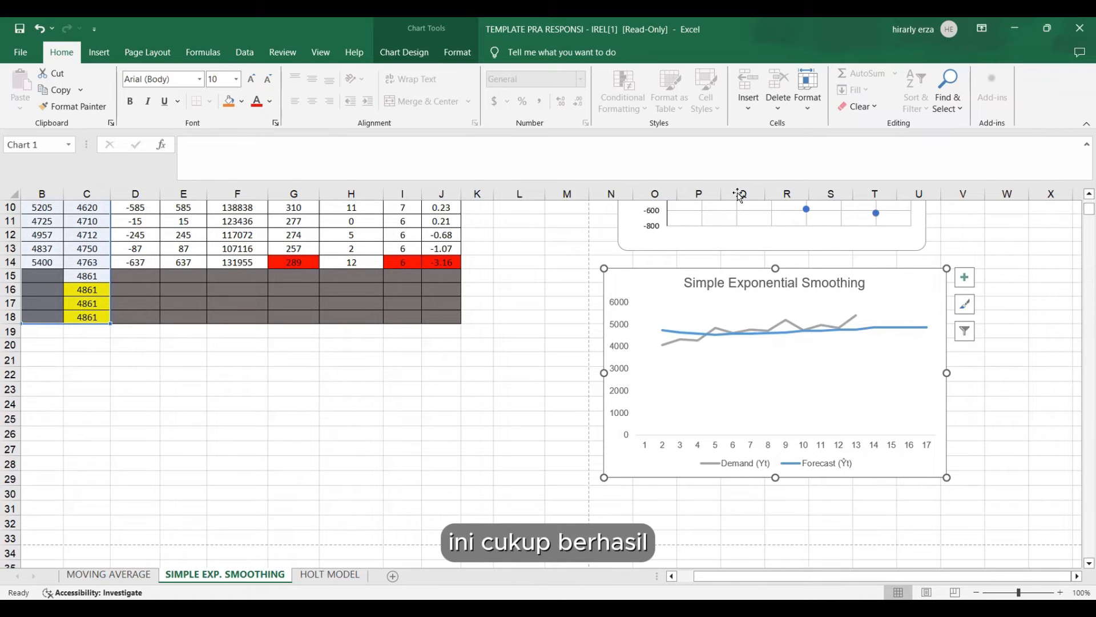
pyautogui.scroll(3, 448, 418)
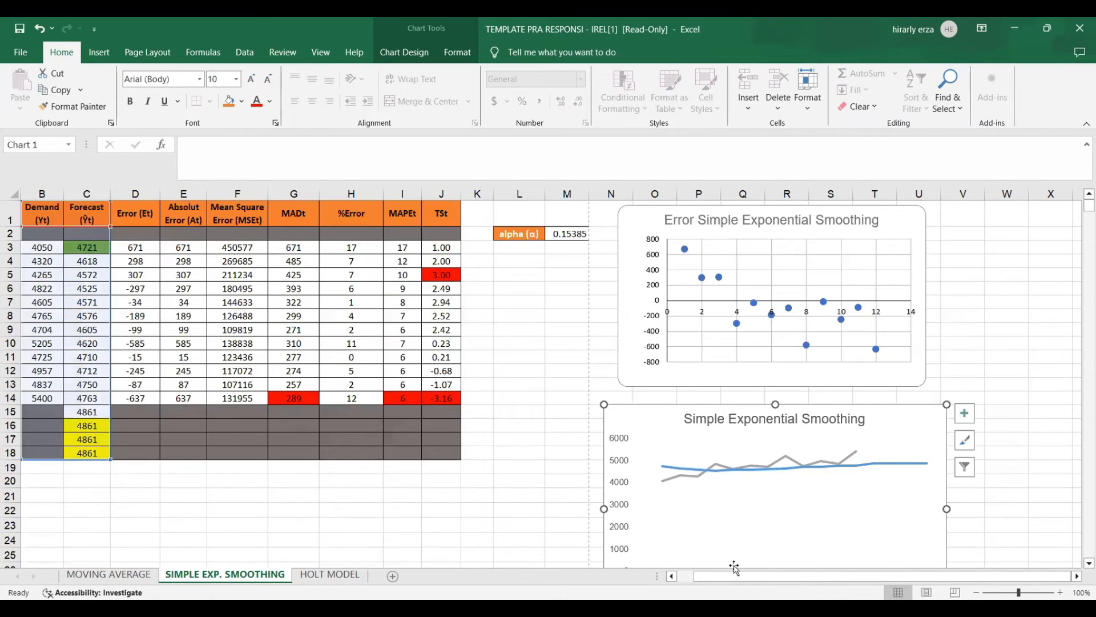
pyautogui.hscroll(-1, 396, 485)
pyautogui.click(395, 484)
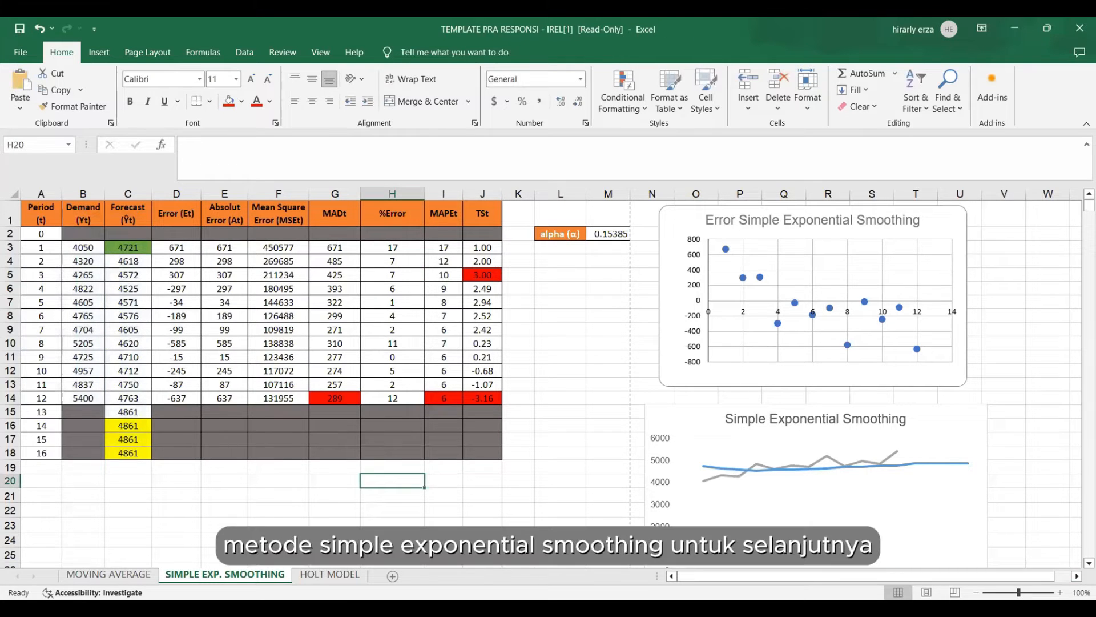
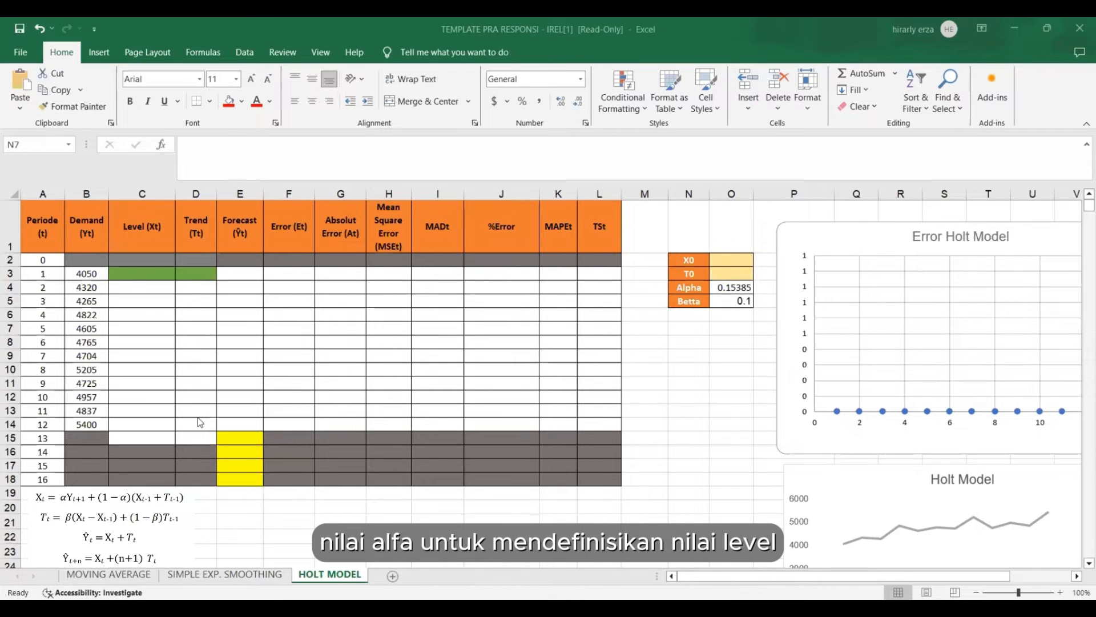
# Examine the X0, T0, Alpha and Betta parameters beside the Holt model table.
pyautogui.click(707, 370)
pyautogui.moveTo(695, 303); pyautogui.dragTo(730, 301)
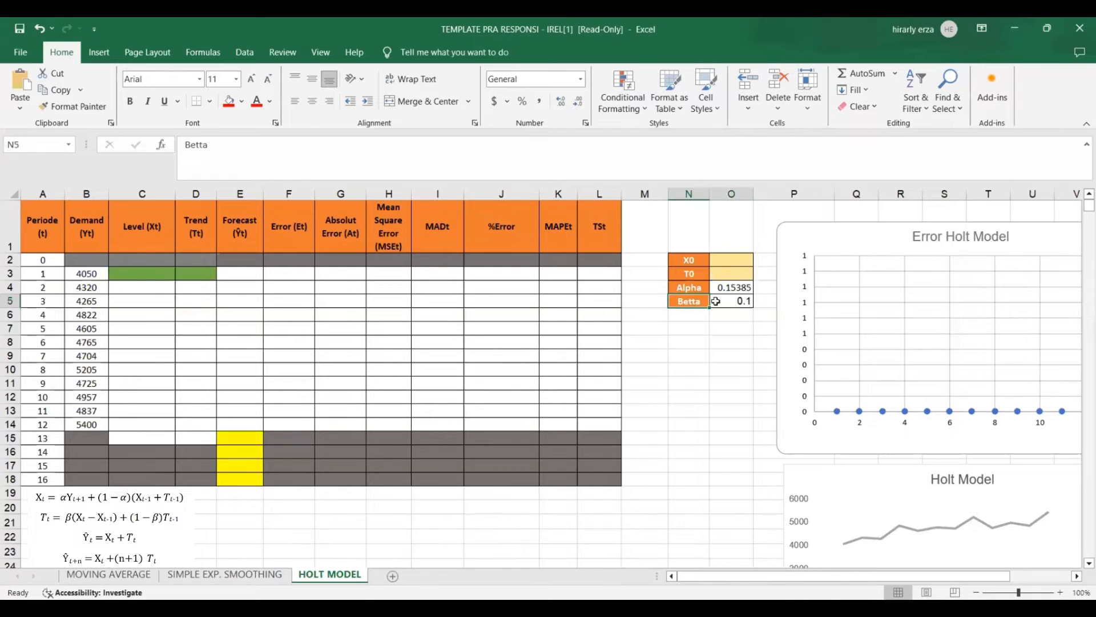
pyautogui.click(729, 329)
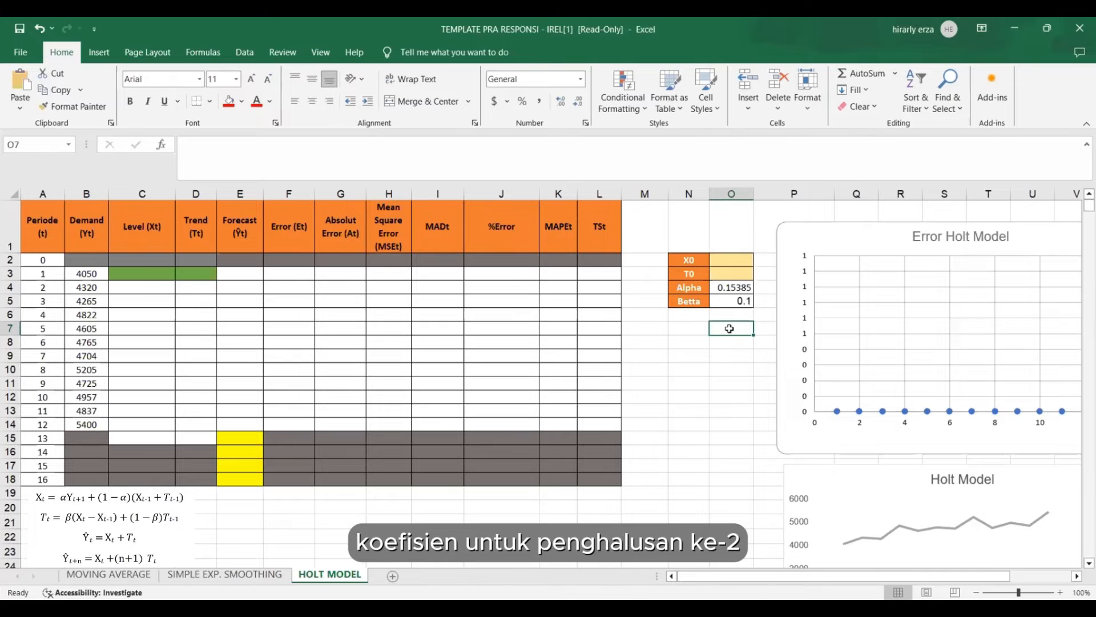
pyautogui.click(730, 447)
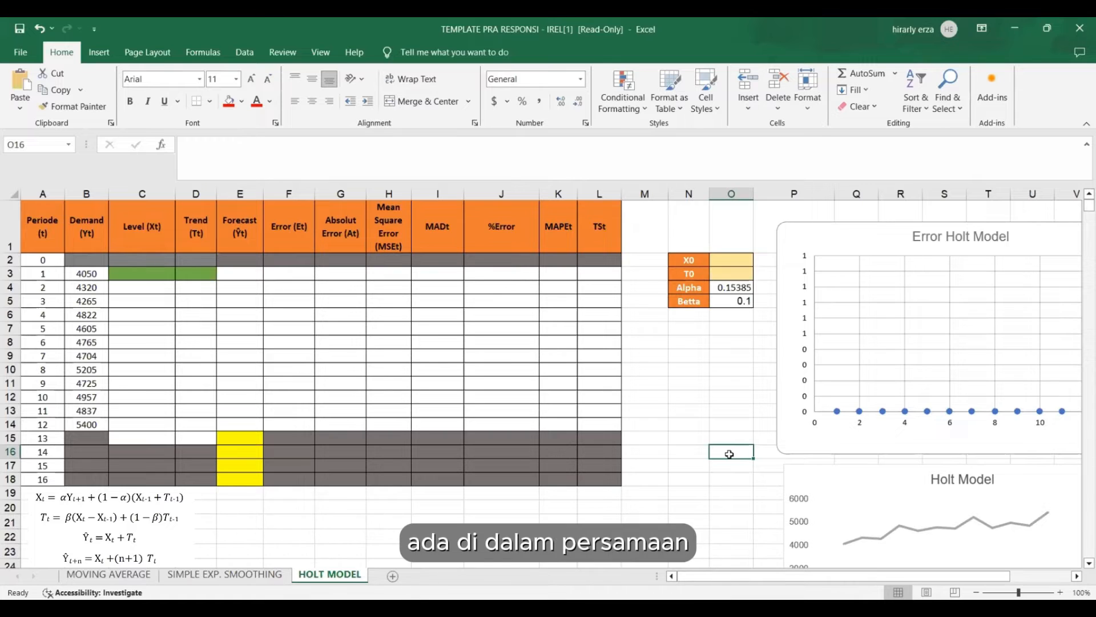
pyautogui.click(699, 354)
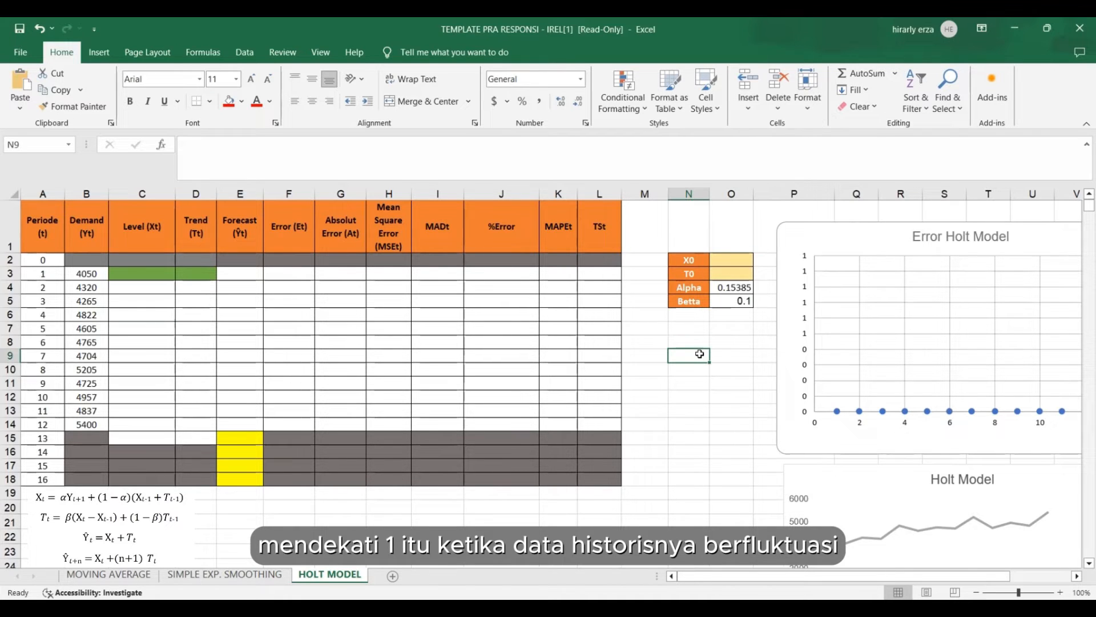
pyautogui.click(714, 409)
pyautogui.click(689, 369)
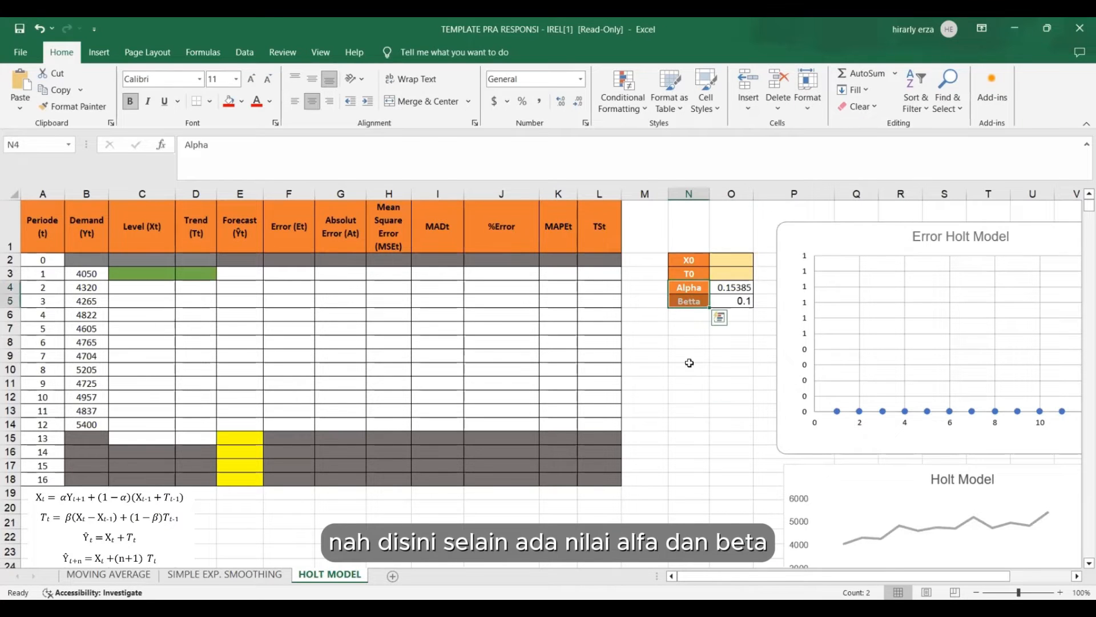
pyautogui.click(690, 260)
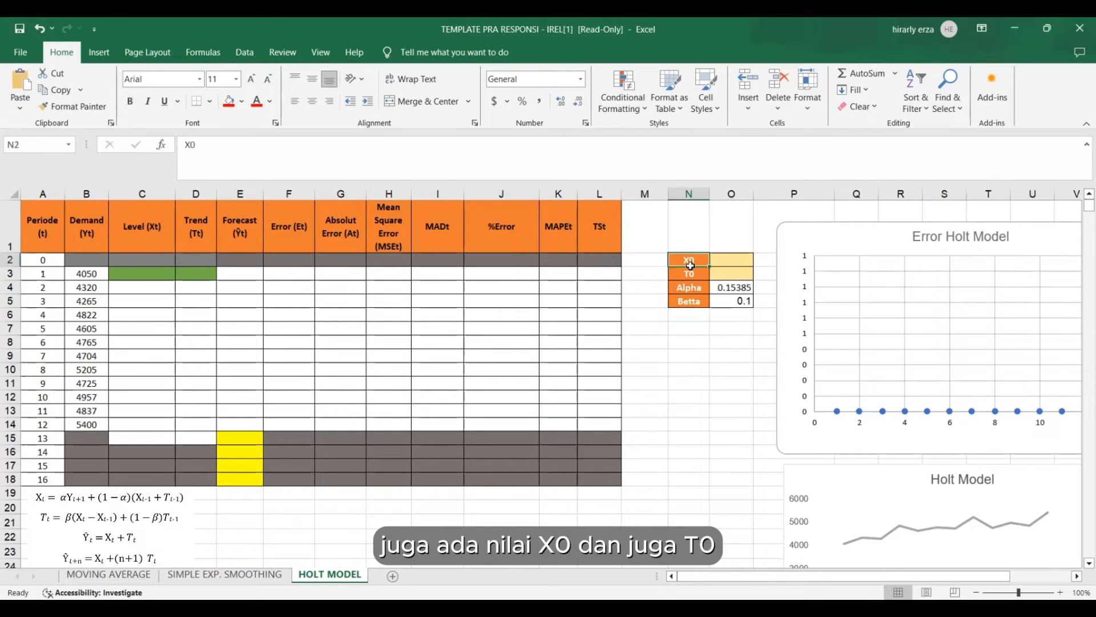
pyautogui.click(688, 273)
pyautogui.click(690, 452)
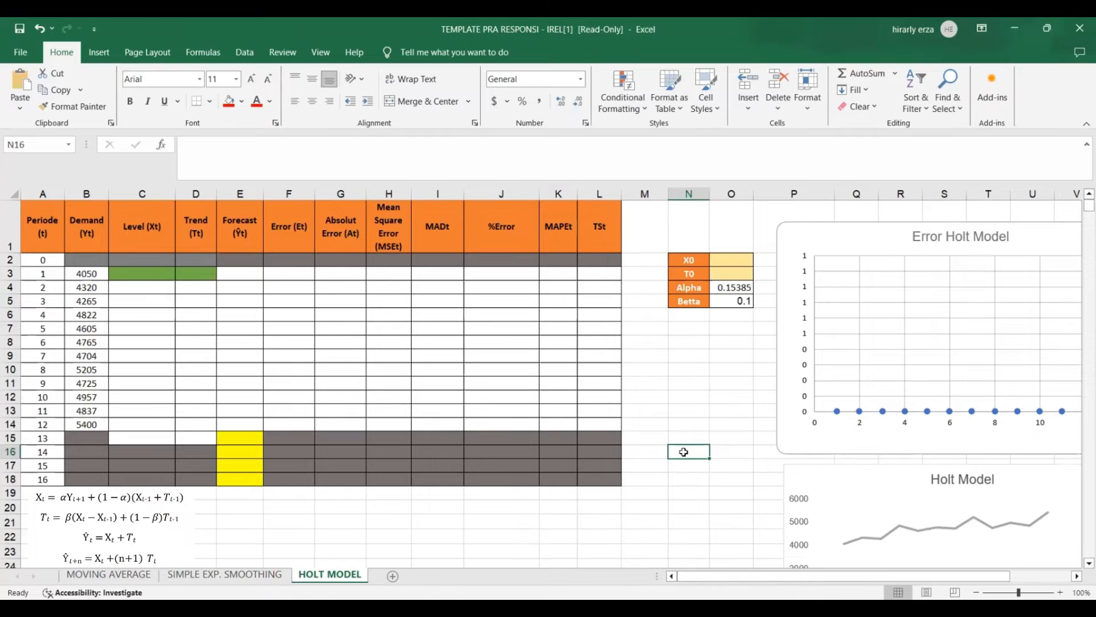
pyautogui.click(715, 355)
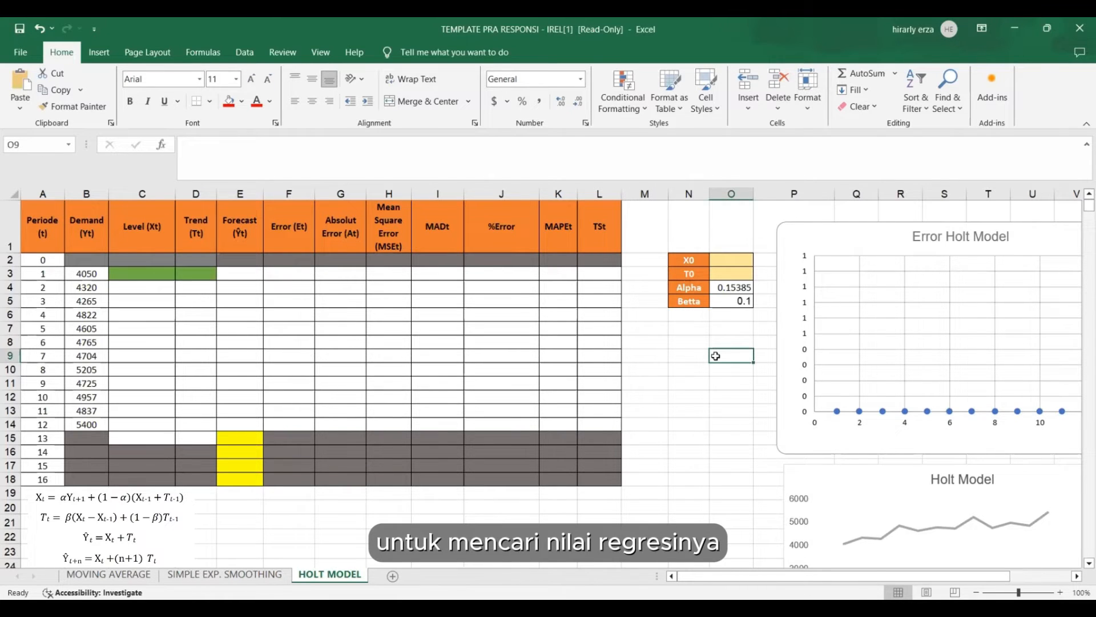
pyautogui.click(700, 383)
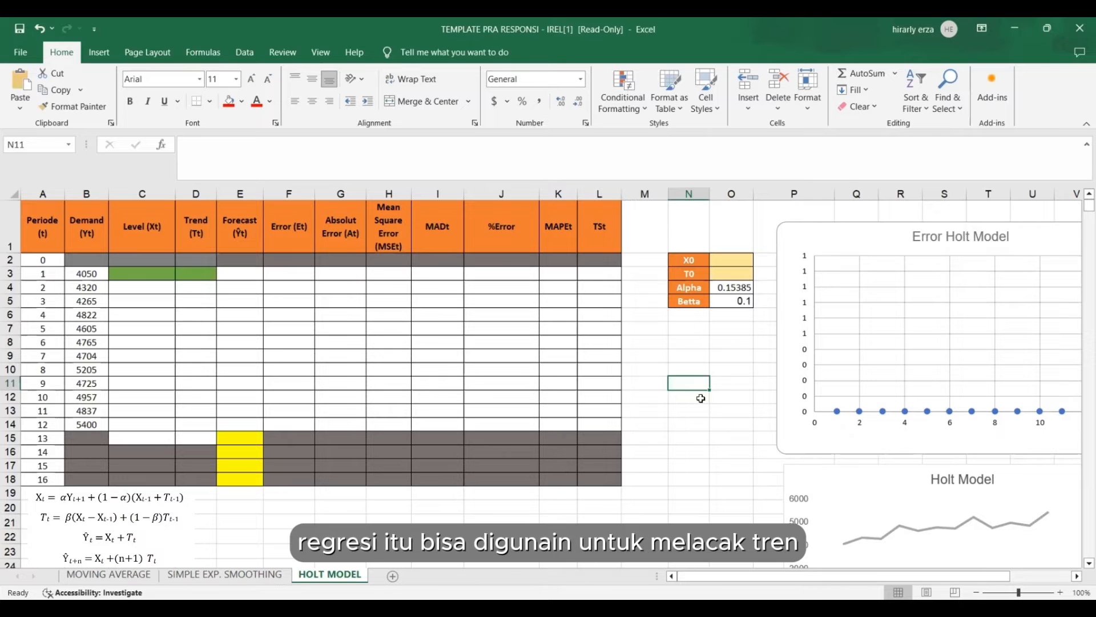
pyautogui.click(732, 534)
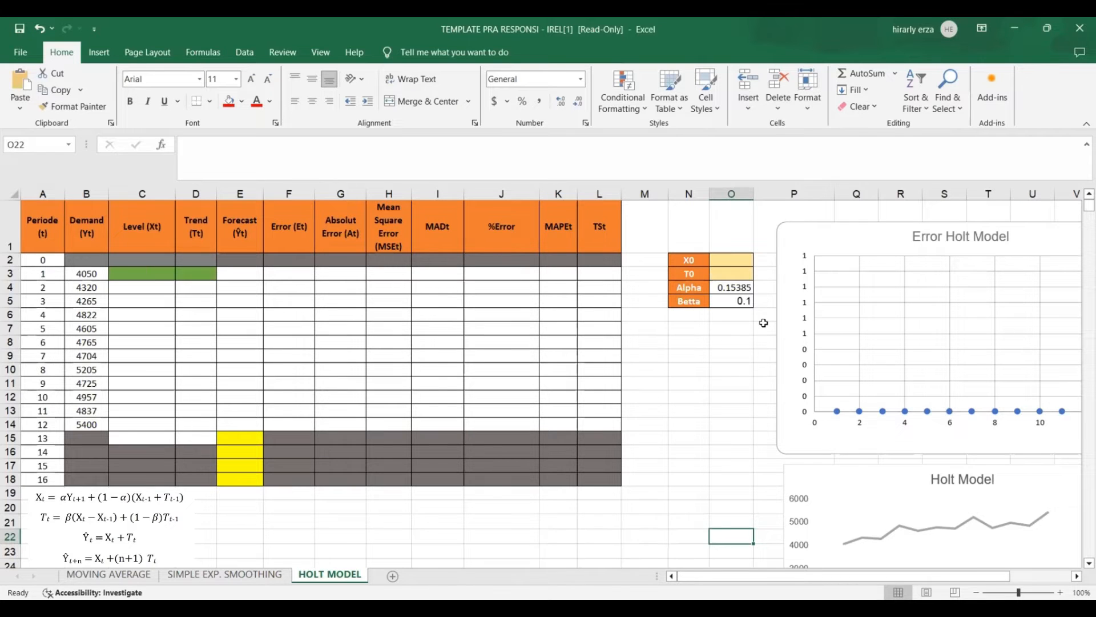
pyautogui.click(244, 52)
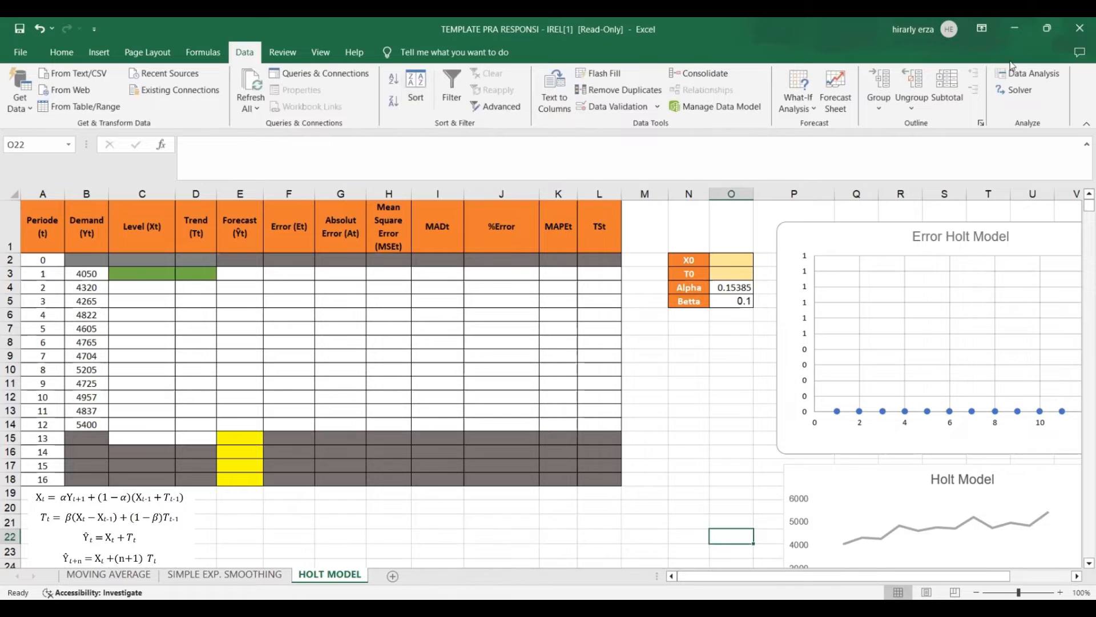
pyautogui.click(1055, 75)
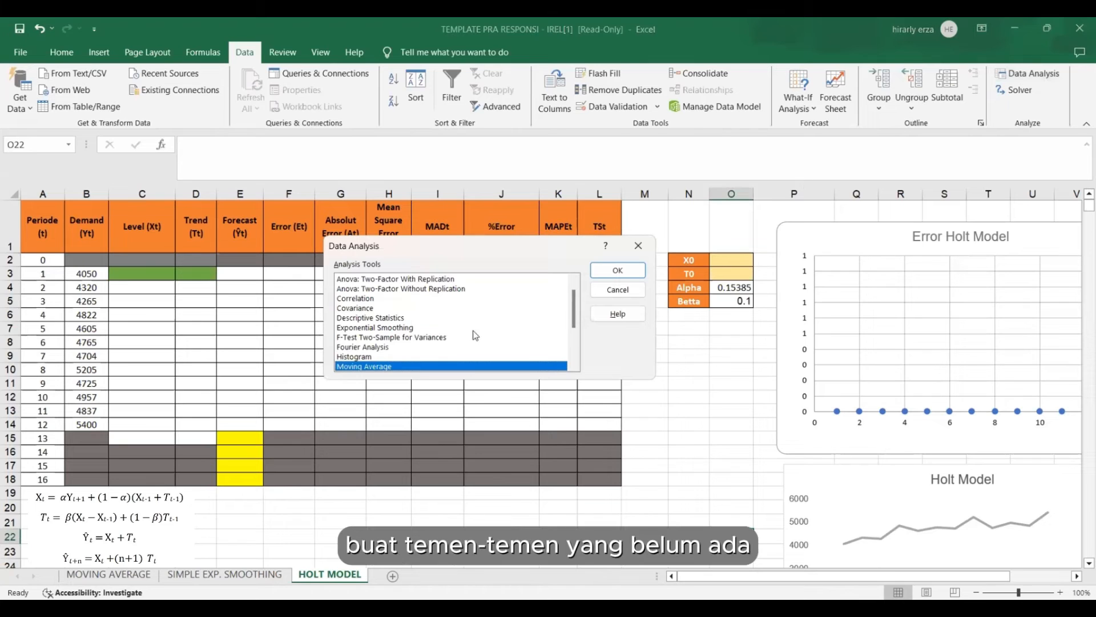
pyautogui.click(639, 245)
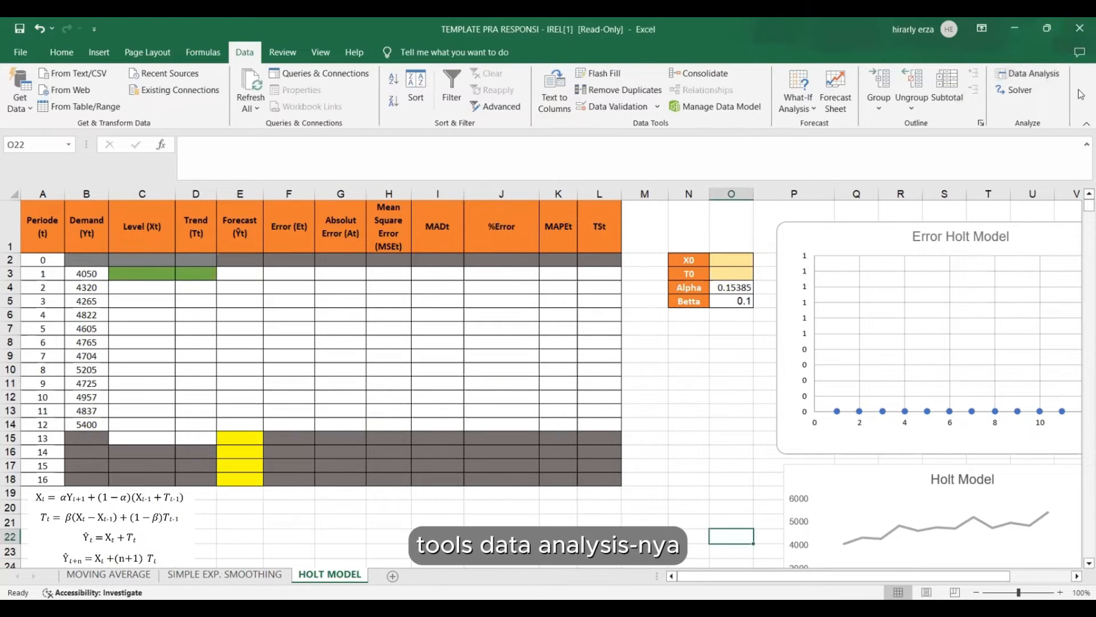
# Check in the Excel add-ins list that the Analysis ToolPak is enabled.
pyautogui.click(20, 52)
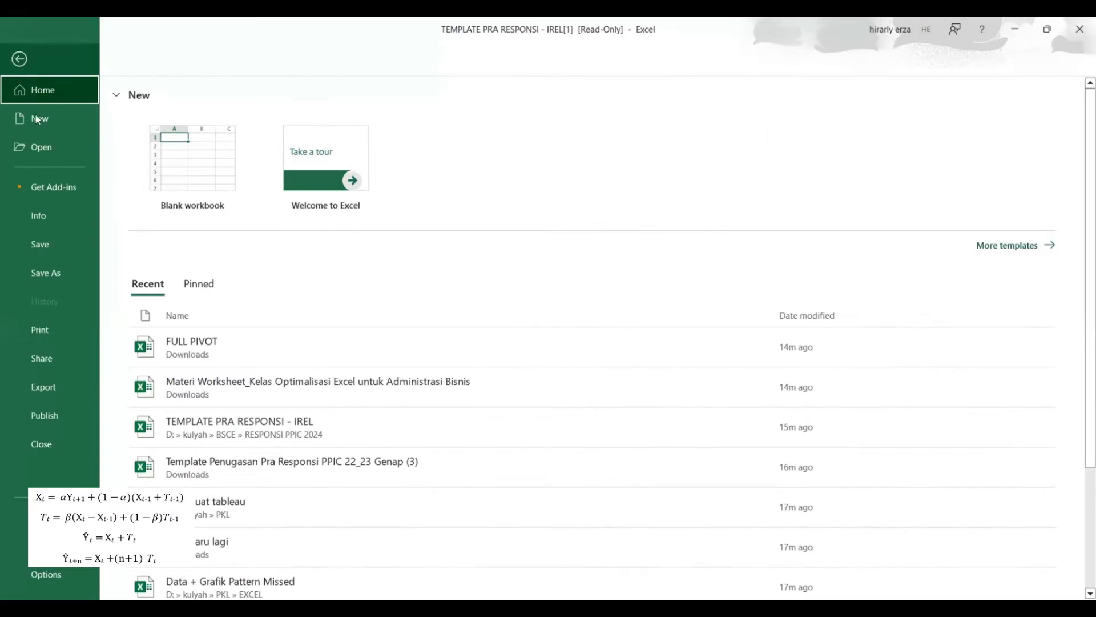
pyautogui.click(59, 574)
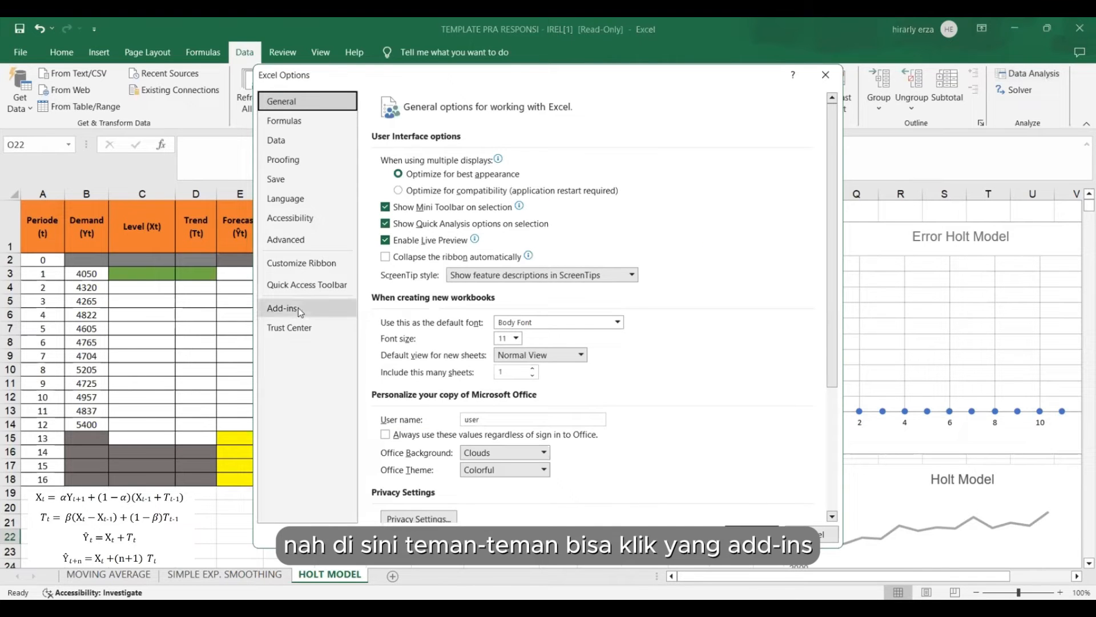
pyautogui.click(300, 307)
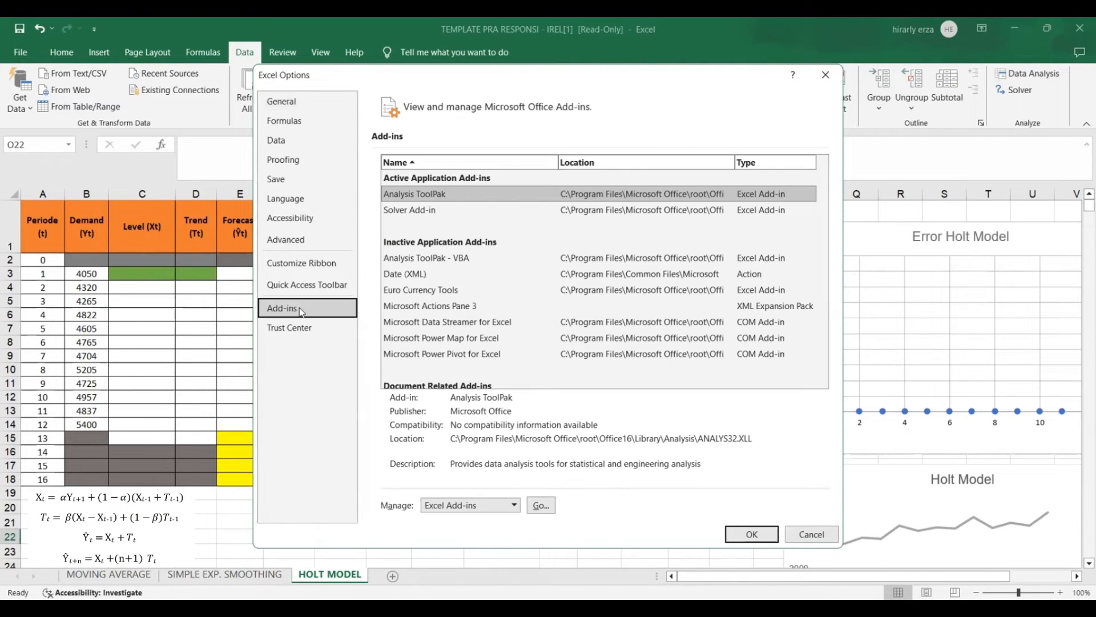
pyautogui.scroll(-1, 479, 328)
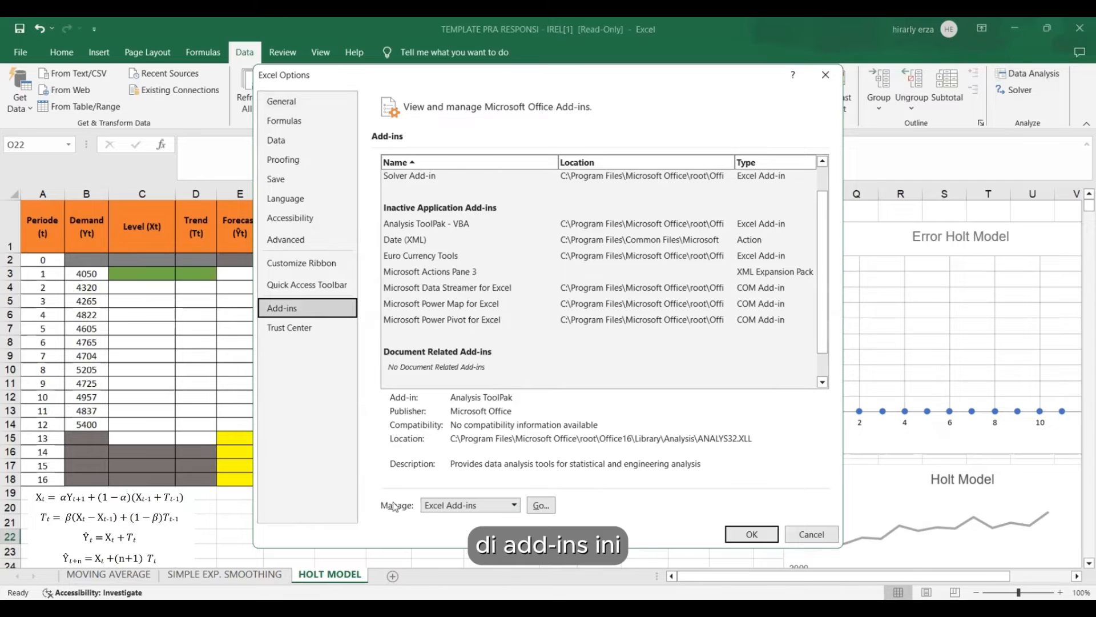
pyautogui.click(552, 508)
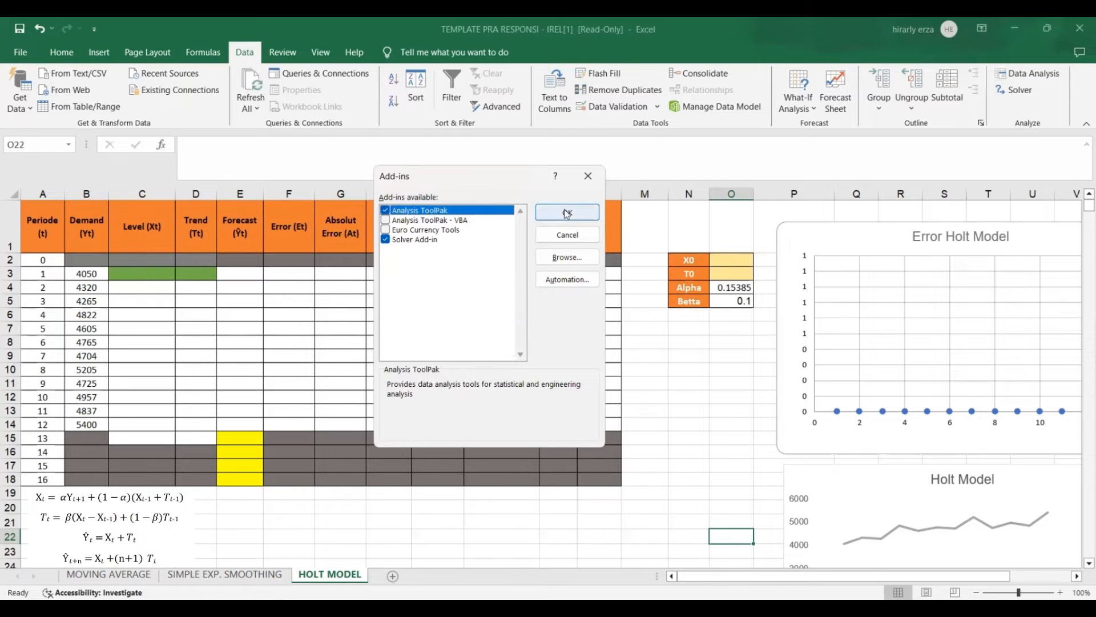
pyautogui.click(684, 367)
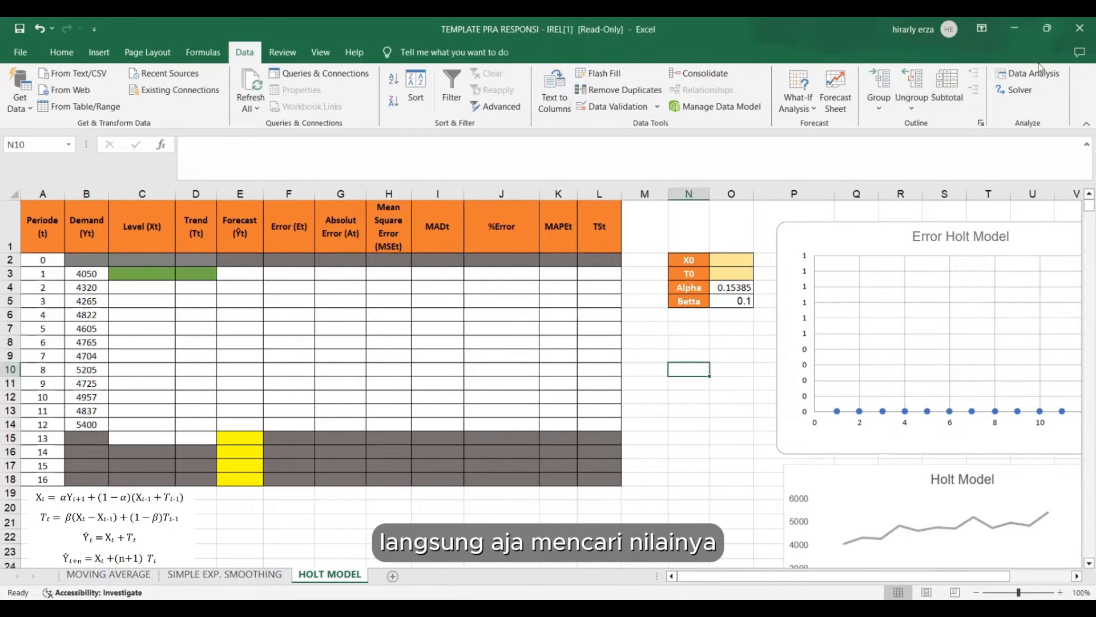
# Run a Data Analysis regression with Y range $B$3:$B$14 and X range $A$3:$A$14, output to a new worksheet.
pyautogui.click(1025, 78)
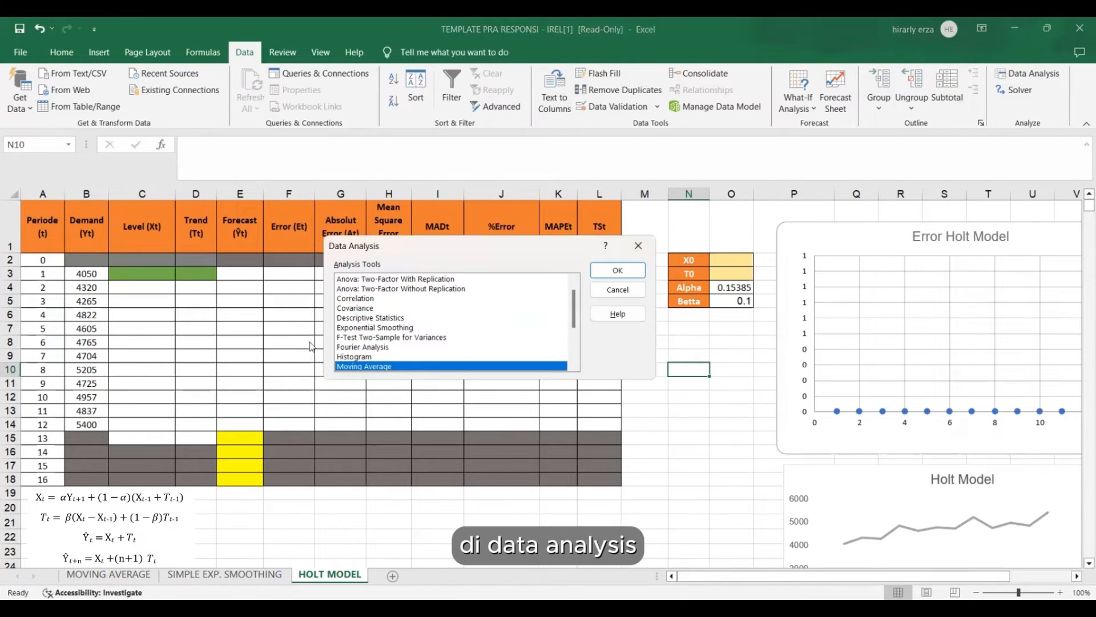
pyautogui.scroll(-2, 377, 334)
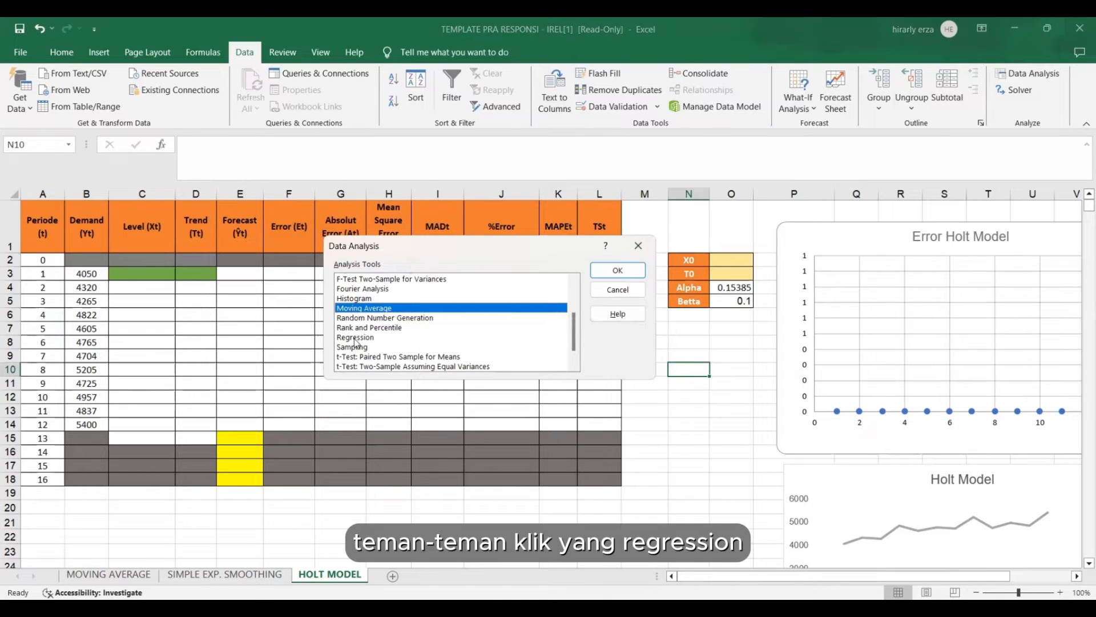
pyautogui.click(356, 338)
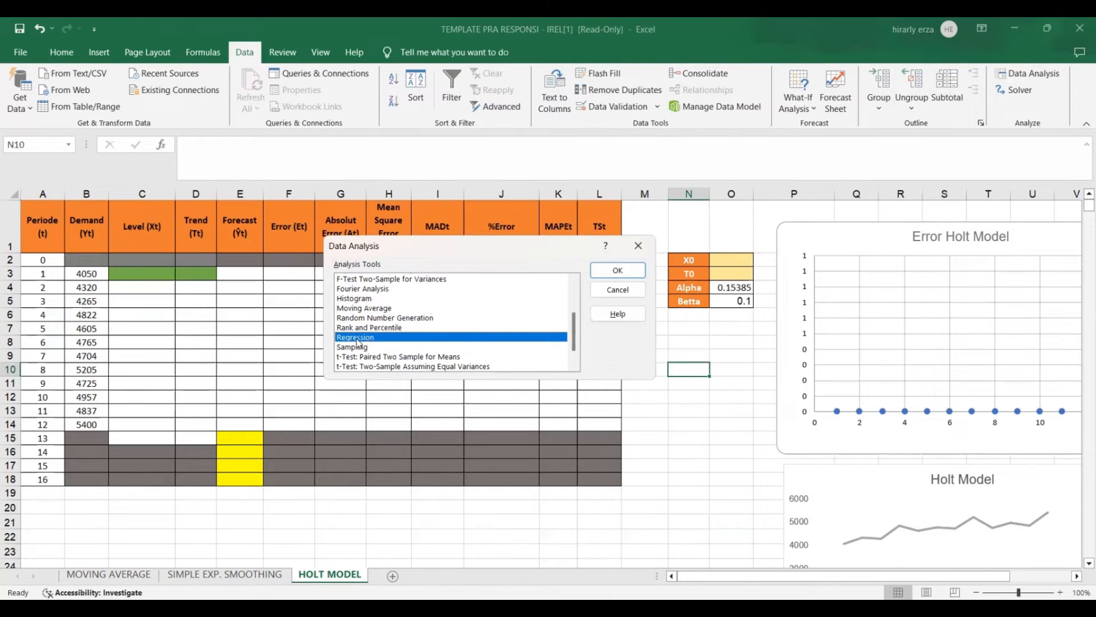
pyautogui.click(616, 271)
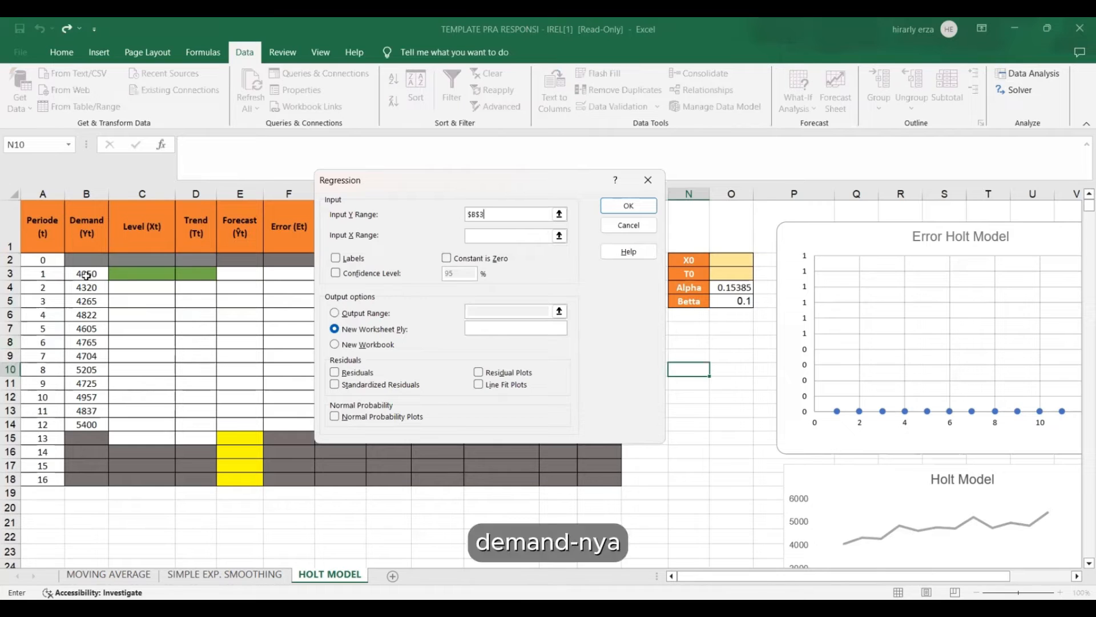
pyautogui.moveTo(86, 276); pyautogui.dragTo(80, 340)
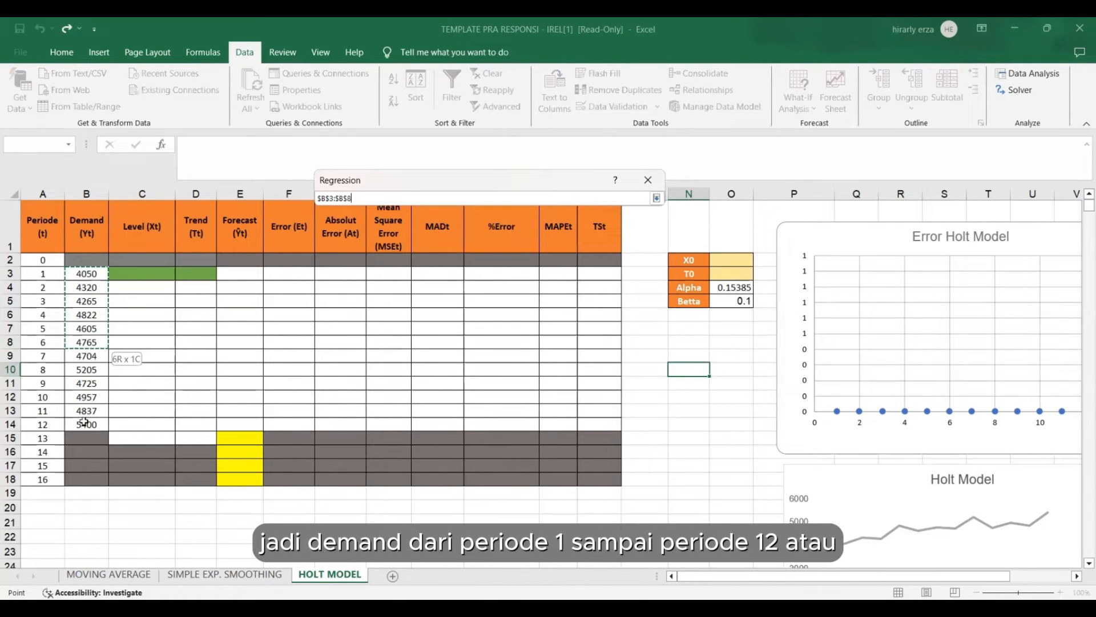
pyautogui.moveTo(84, 421); pyautogui.dragTo(84, 423)
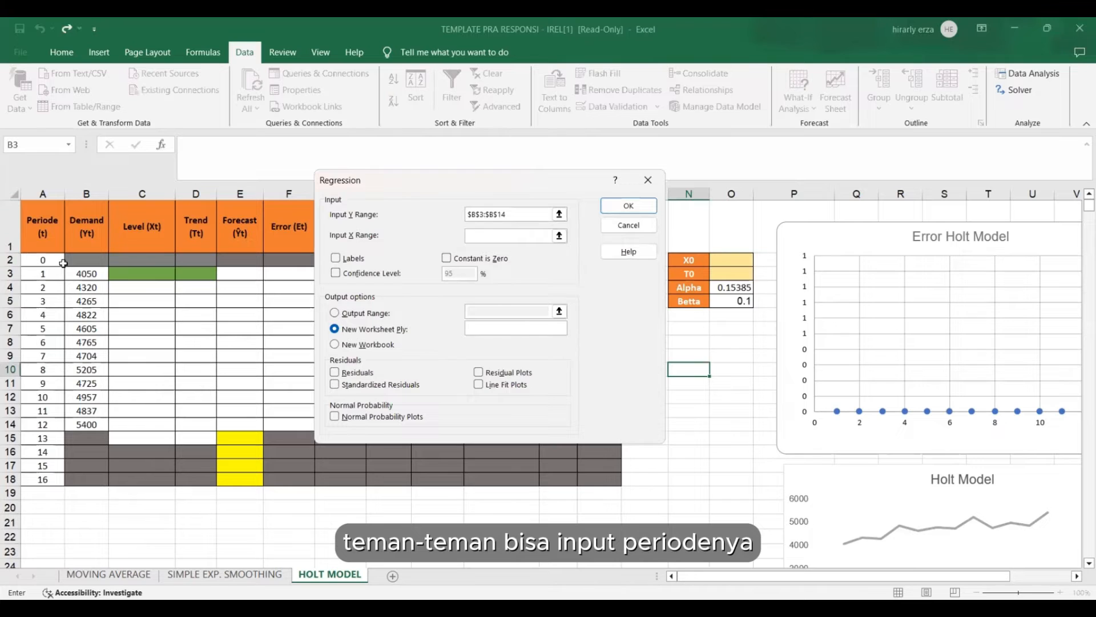
pyautogui.click(40, 275)
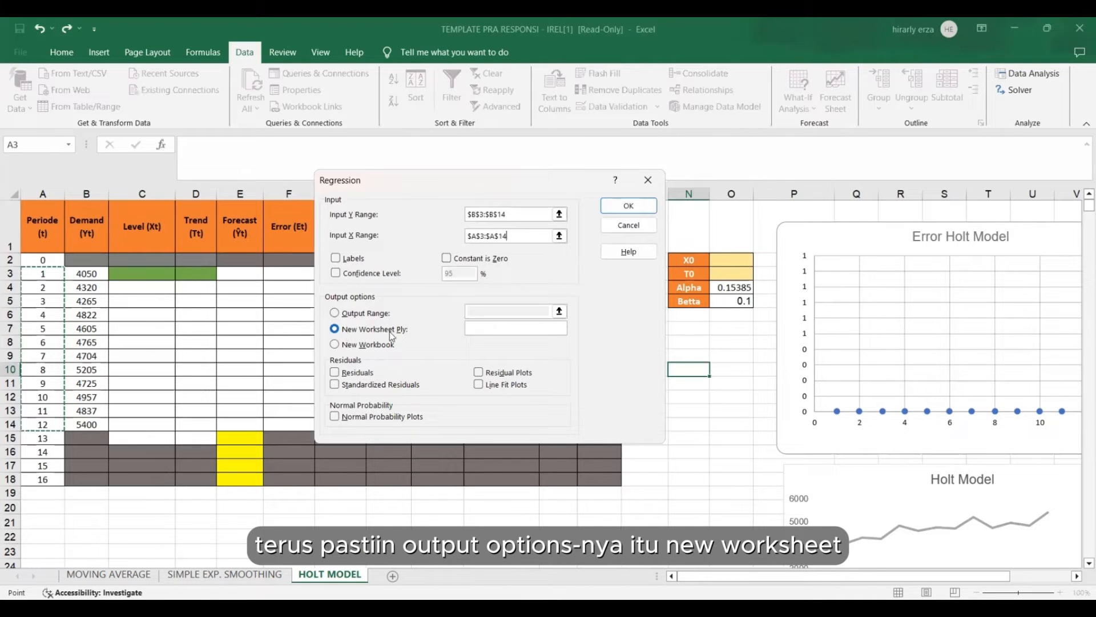
pyautogui.click(645, 204)
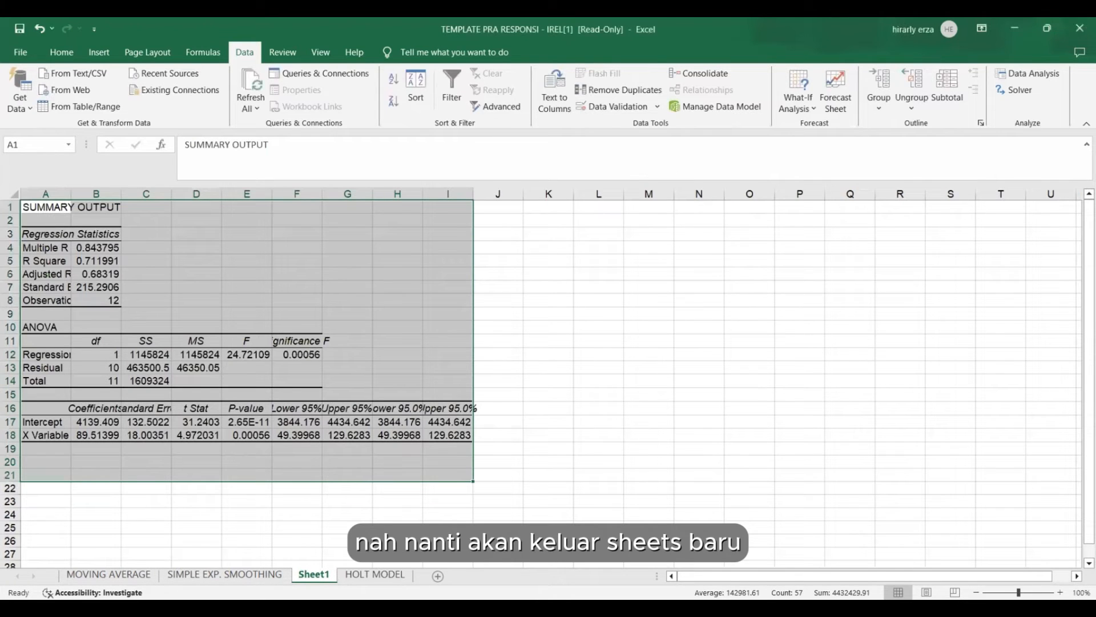
# Rename the new regression output sheet to REGRESI.
pyautogui.rightClick(323, 574)
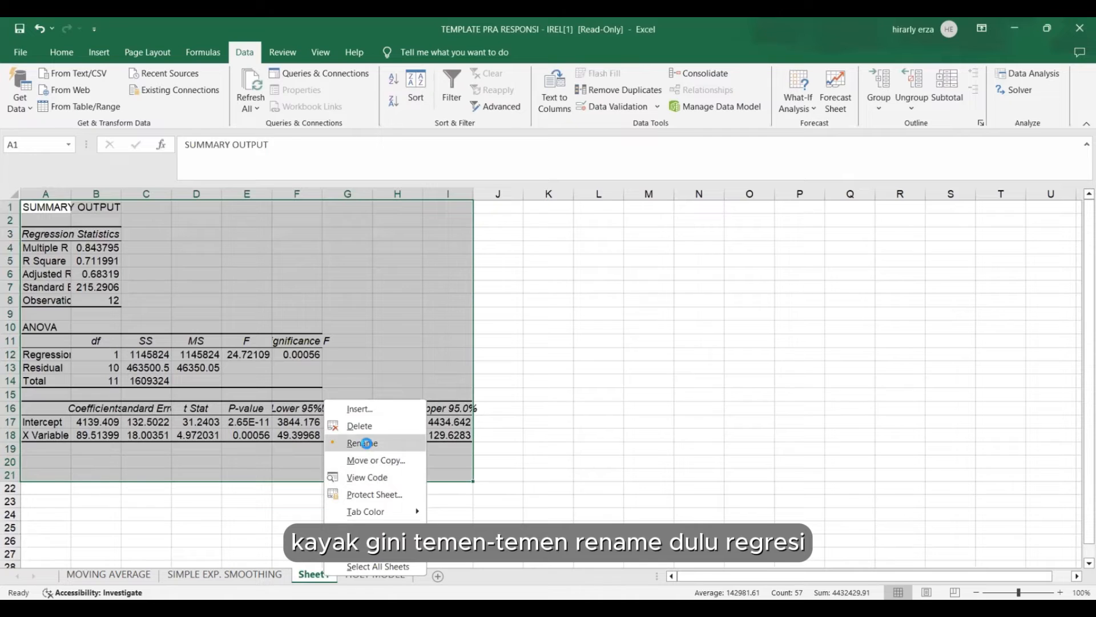
pyautogui.click(367, 443)
pyautogui.press('BackSpace')
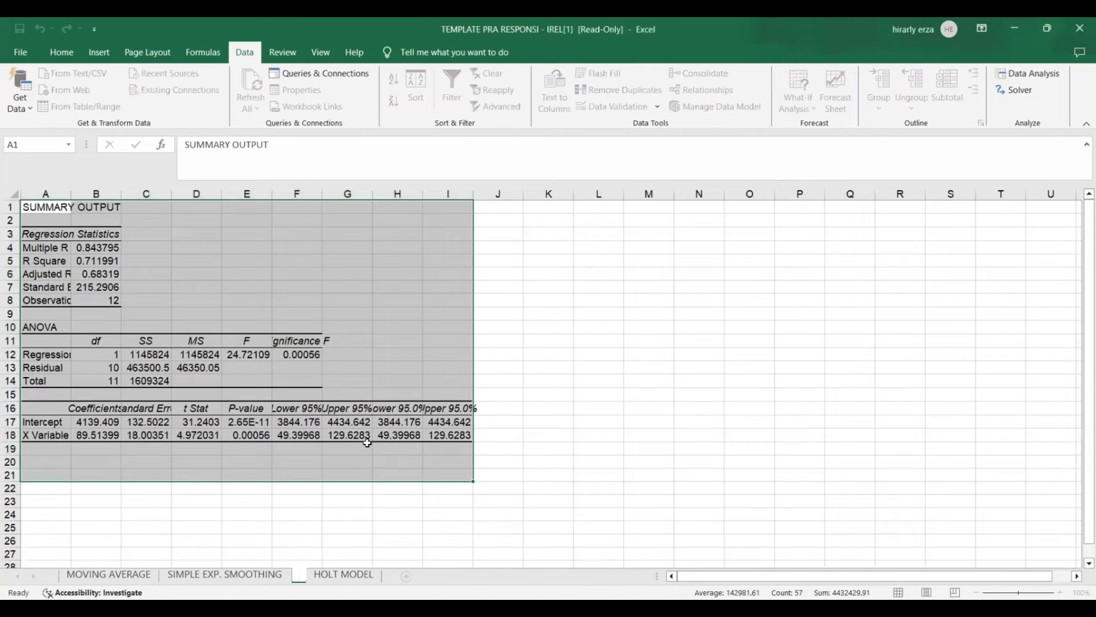
pyautogui.write('REGRESI')
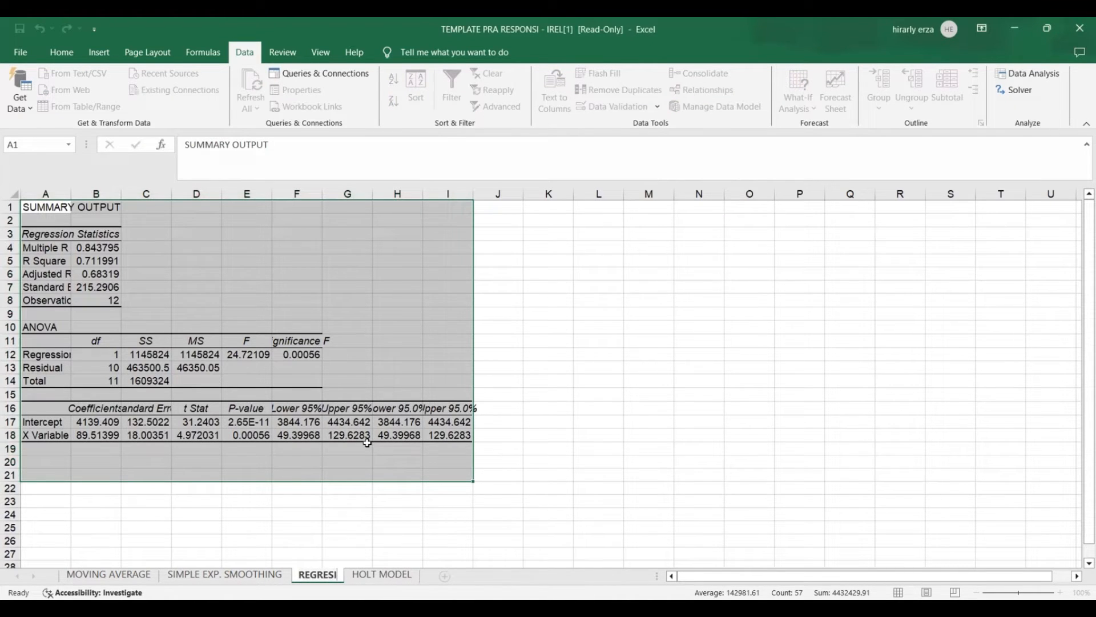
pyautogui.press('Return')
pyautogui.click(400, 532)
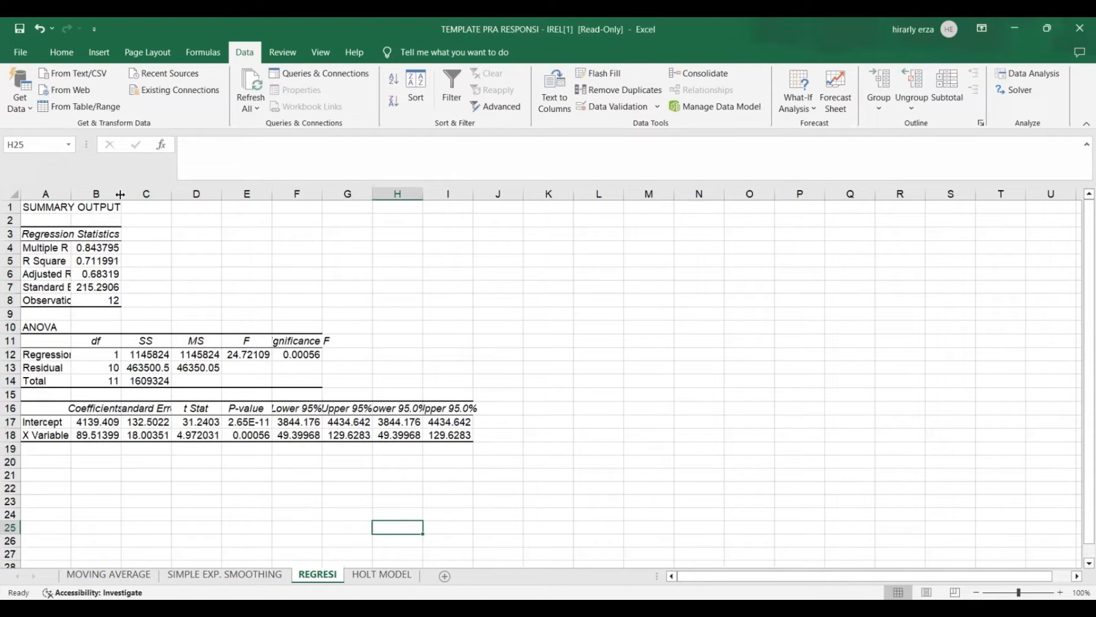
# Widen column B of the regression output and inspect the Intercept and X Variable coefficients.
pyautogui.moveTo(136, 199); pyautogui.dragTo(137, 199)
pyautogui.click(113, 409)
pyautogui.click(113, 422)
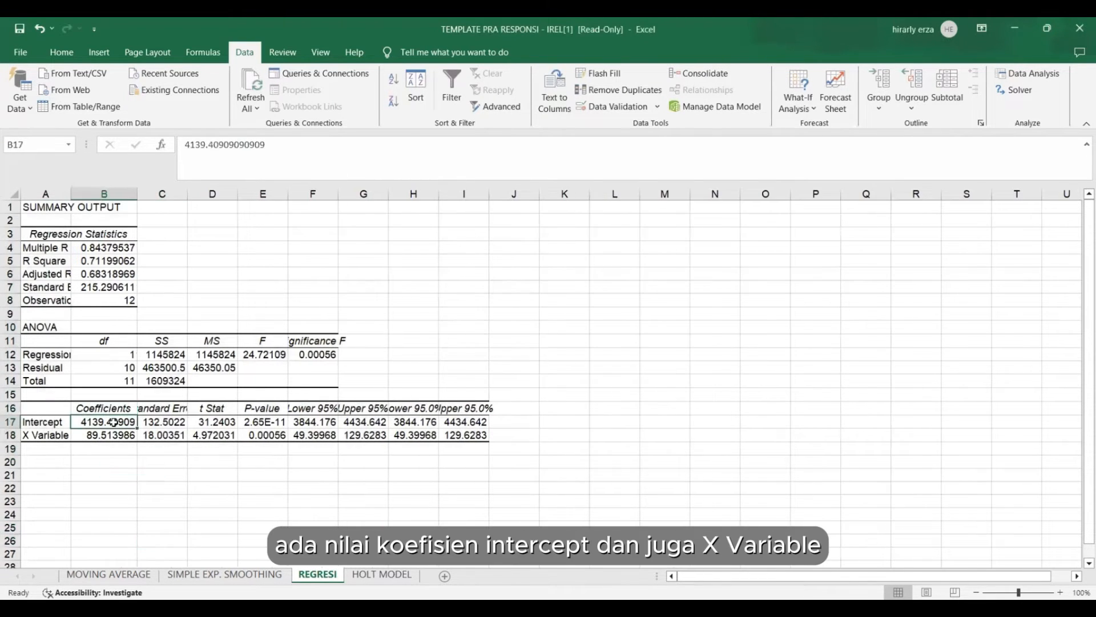
pyautogui.click(101, 435)
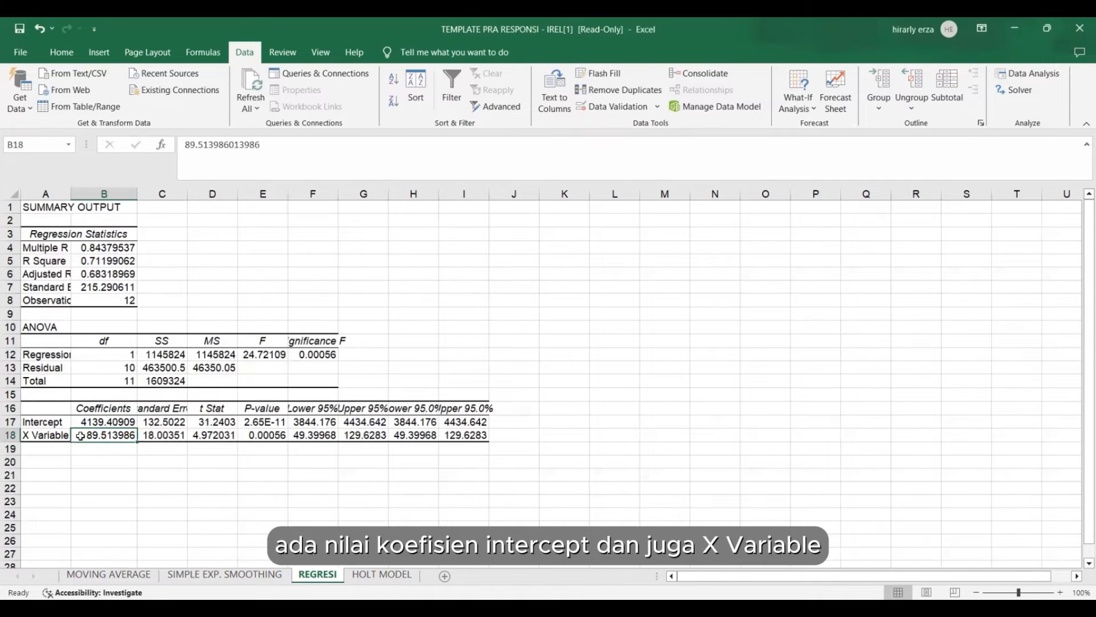
# Compare the empty X0 and T0 cells on the HOLT MODEL sheet with the Intercept and X Variable coefficients on REGRESI.
pyautogui.click(382, 574)
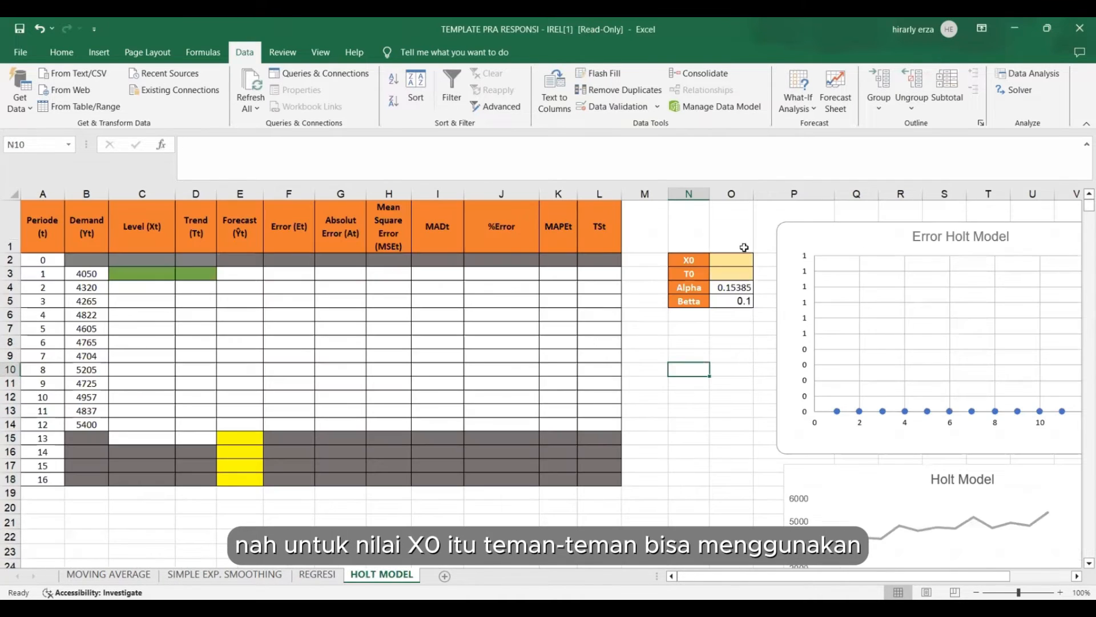
pyautogui.click(295, 565)
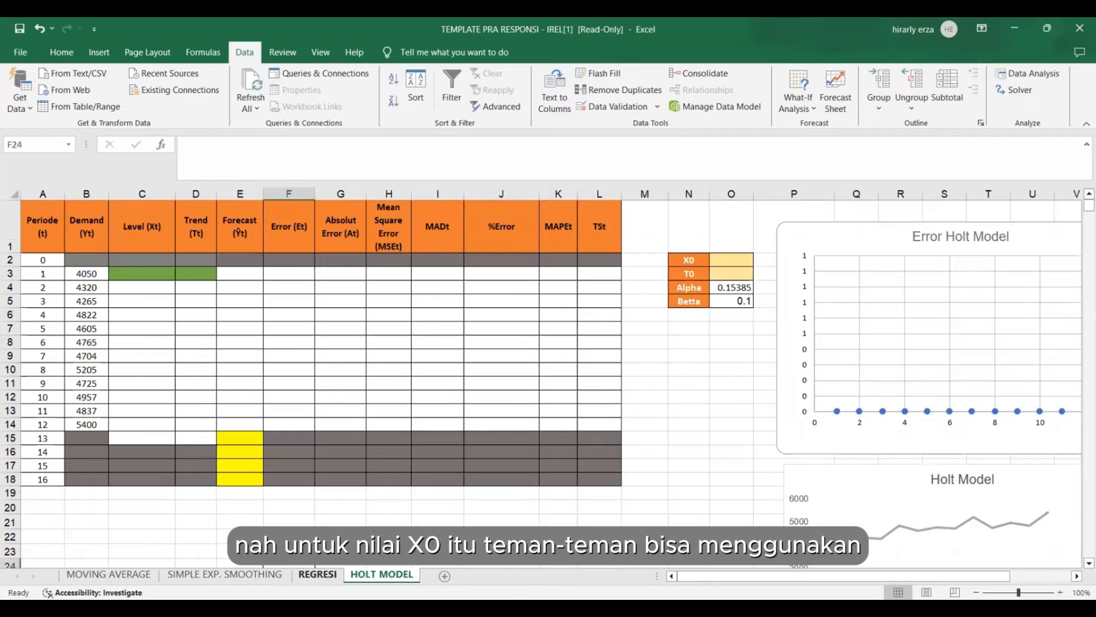
pyautogui.click(302, 574)
pyautogui.click(110, 426)
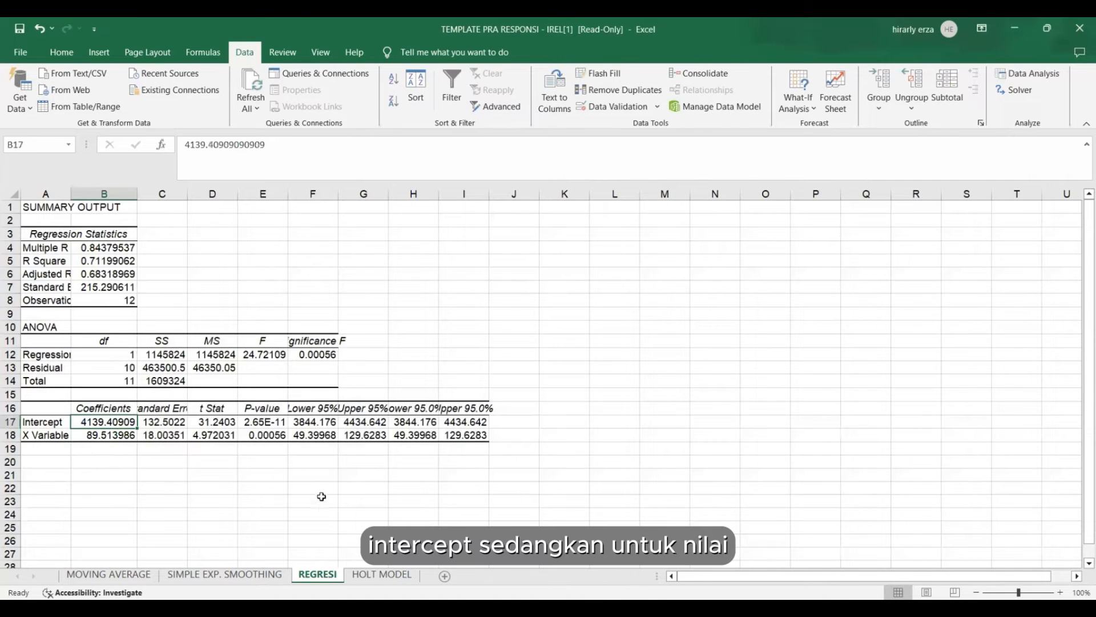
pyautogui.click(368, 576)
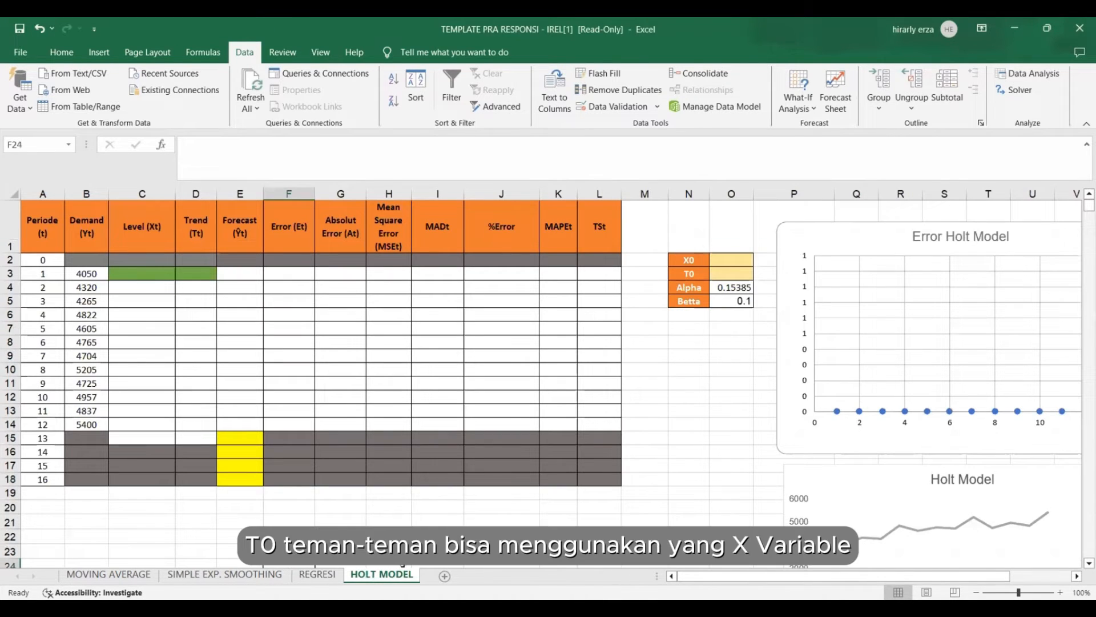
pyautogui.click(313, 575)
pyautogui.click(100, 436)
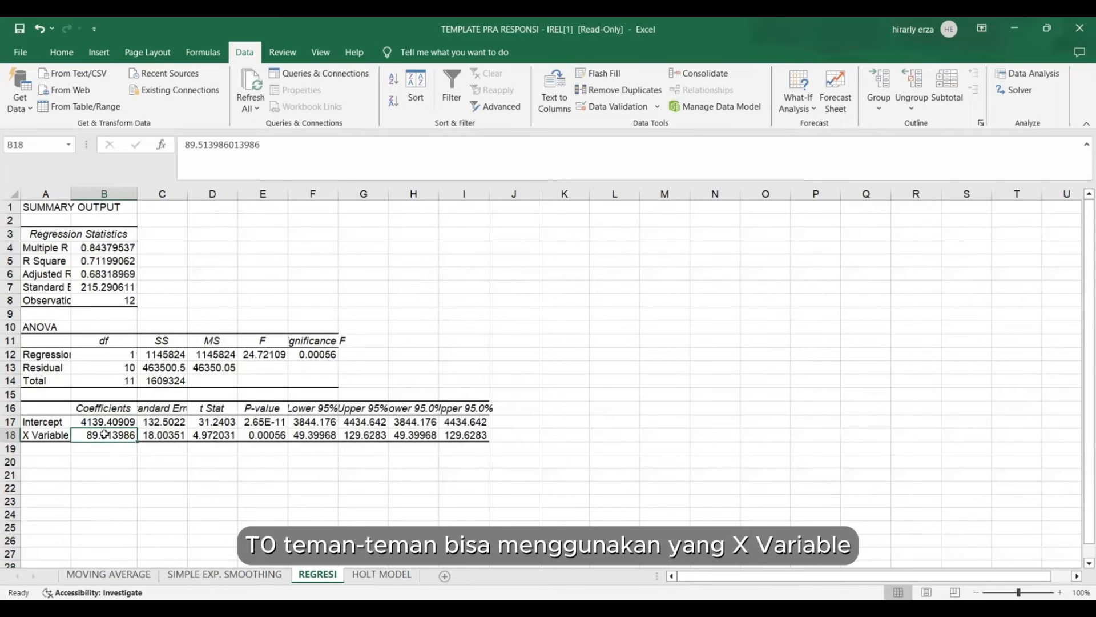
# Fill X0 in cell O2 of the HOLT MODEL sheet with the rounded-up intercept coefficient, =ROUNDUP(REGRESI!B17,0).
pyautogui.click(381, 574)
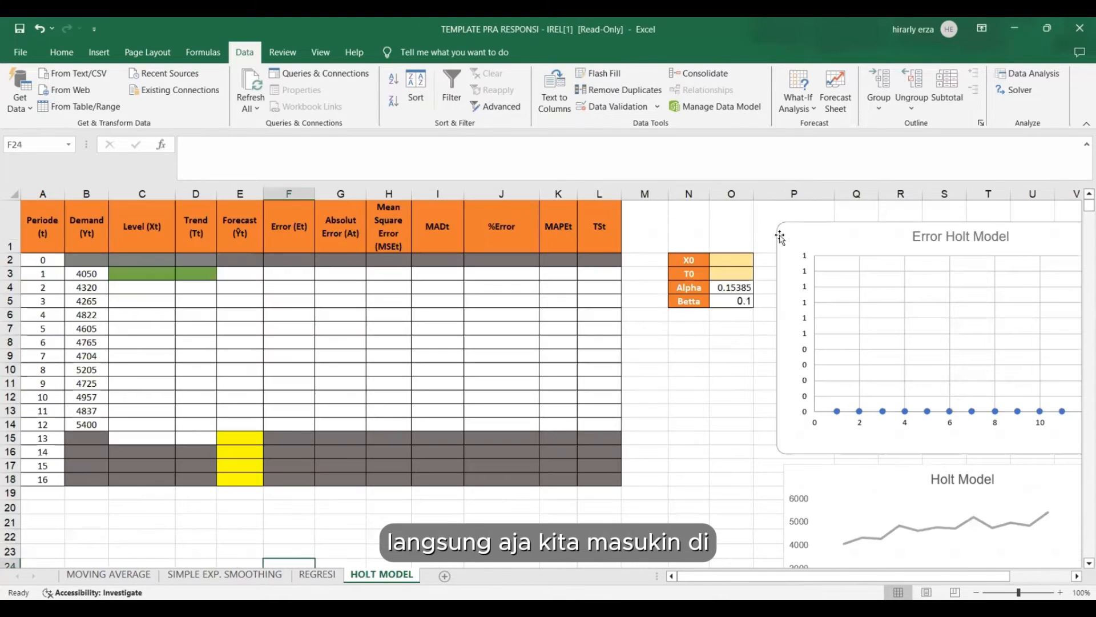
pyautogui.click(729, 260)
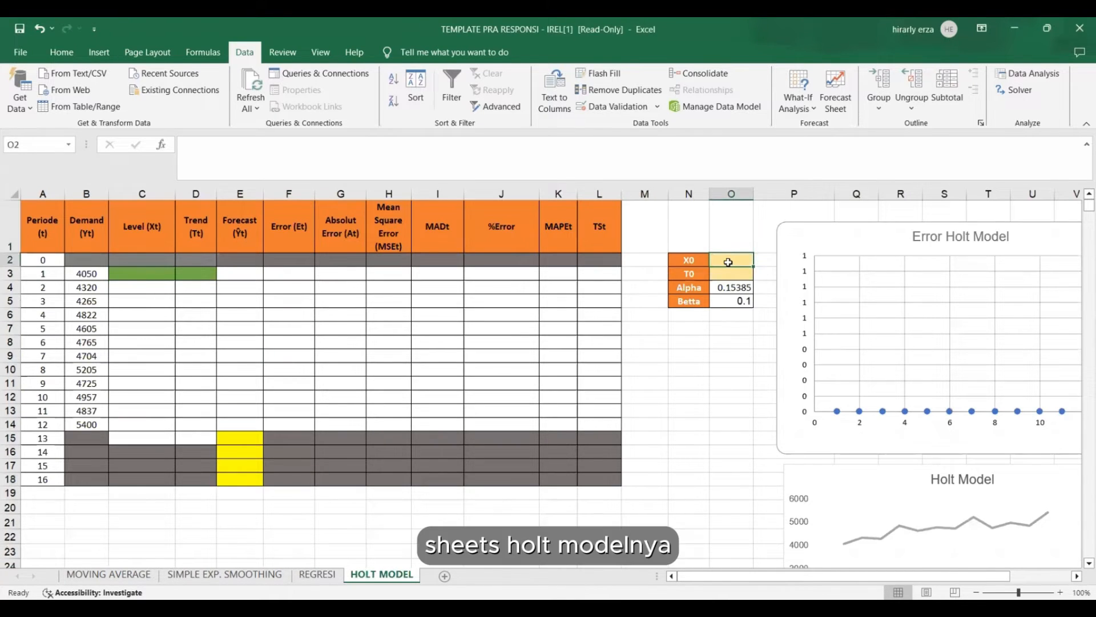
pyautogui.write('=')
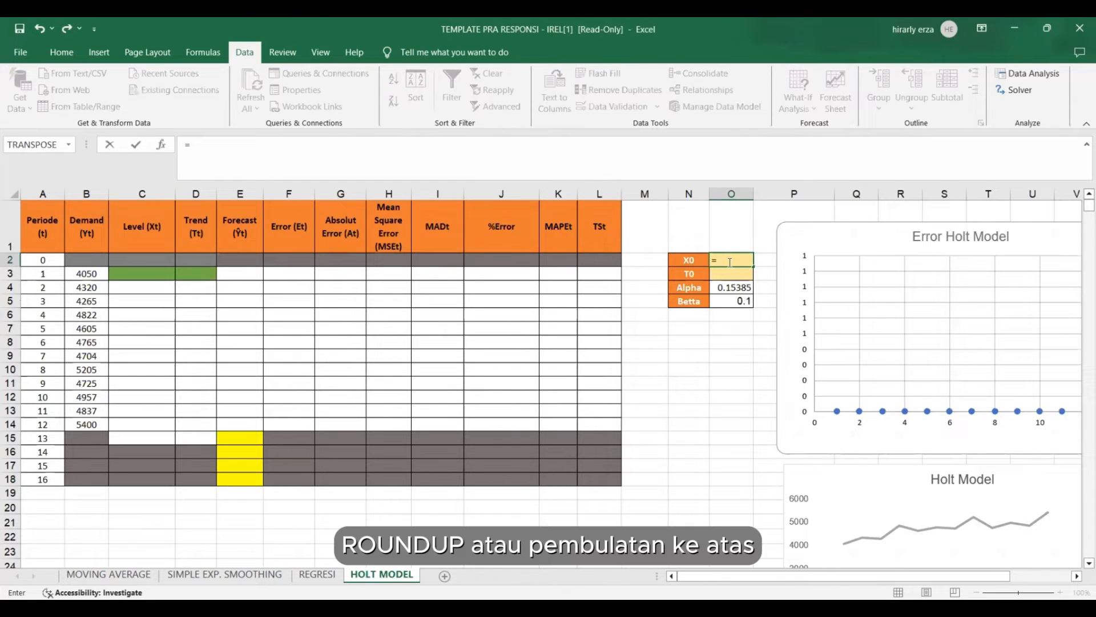
pyautogui.write('ROUNDUP')
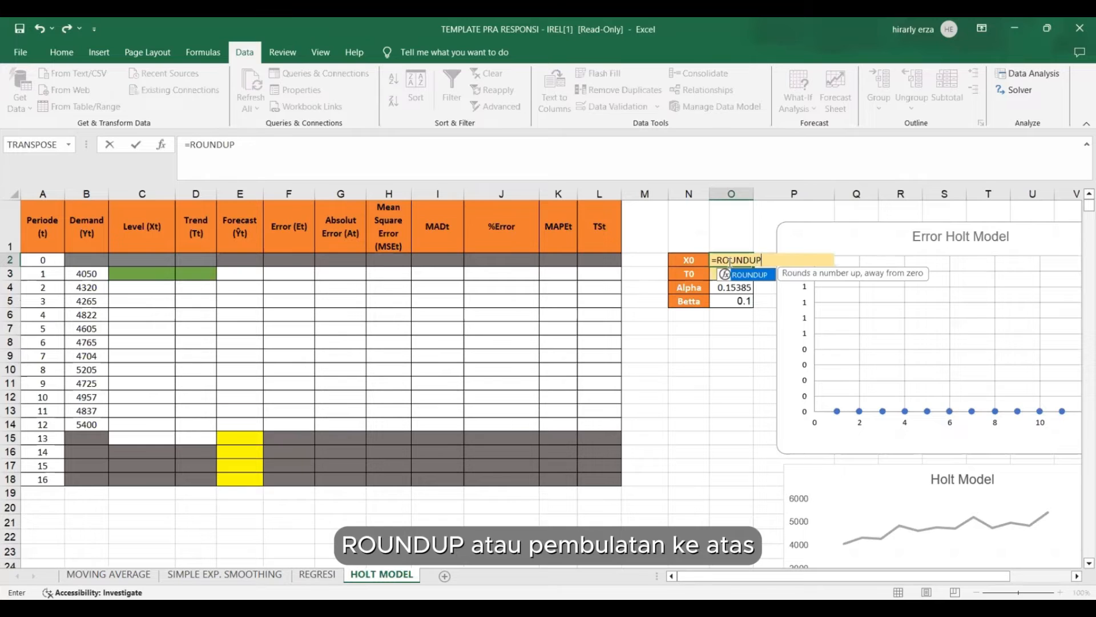
pyautogui.write('(')
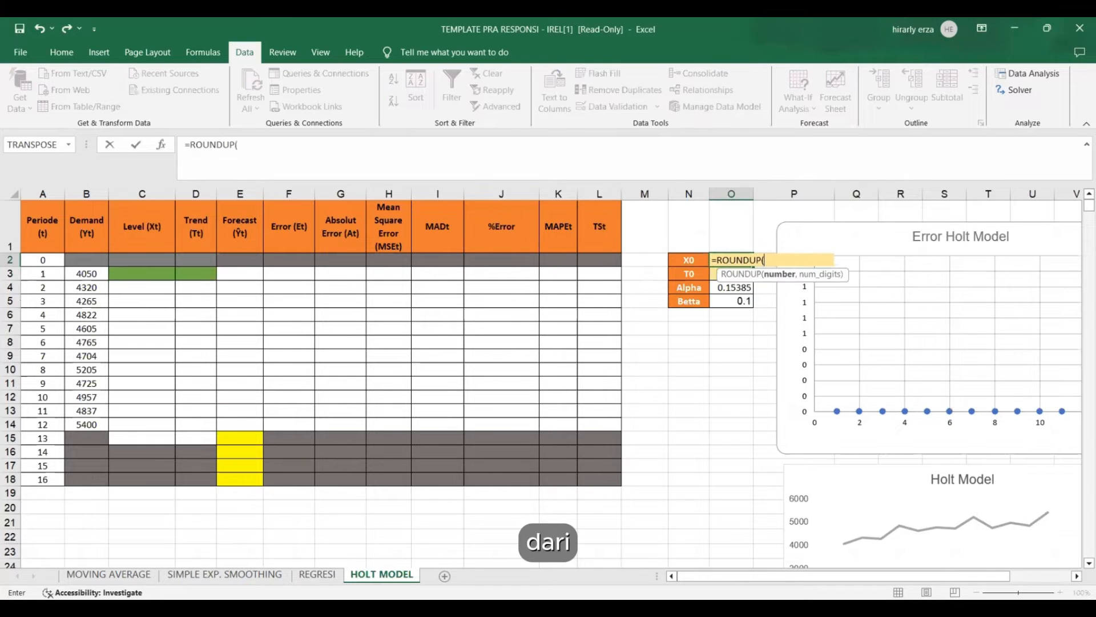
pyautogui.click(318, 573)
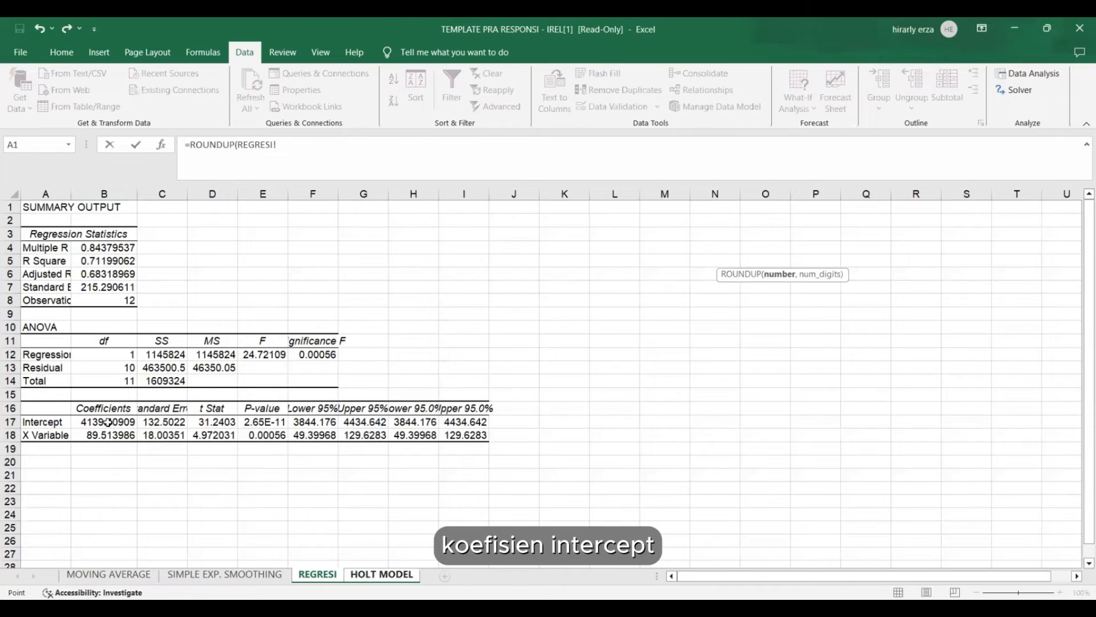
pyautogui.click(108, 422)
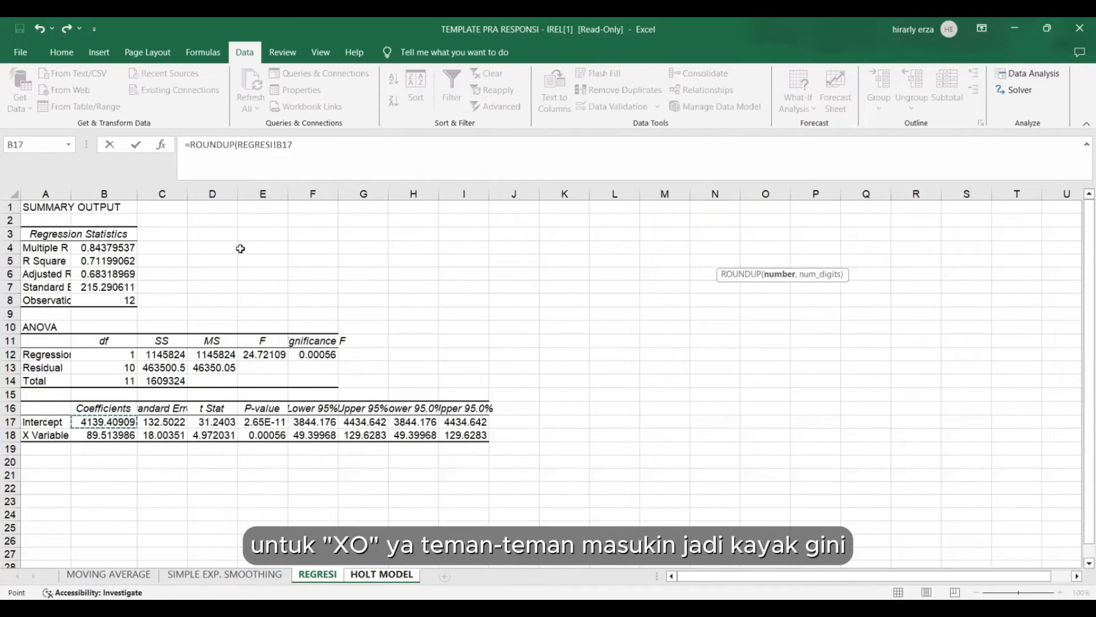
pyautogui.click(304, 144)
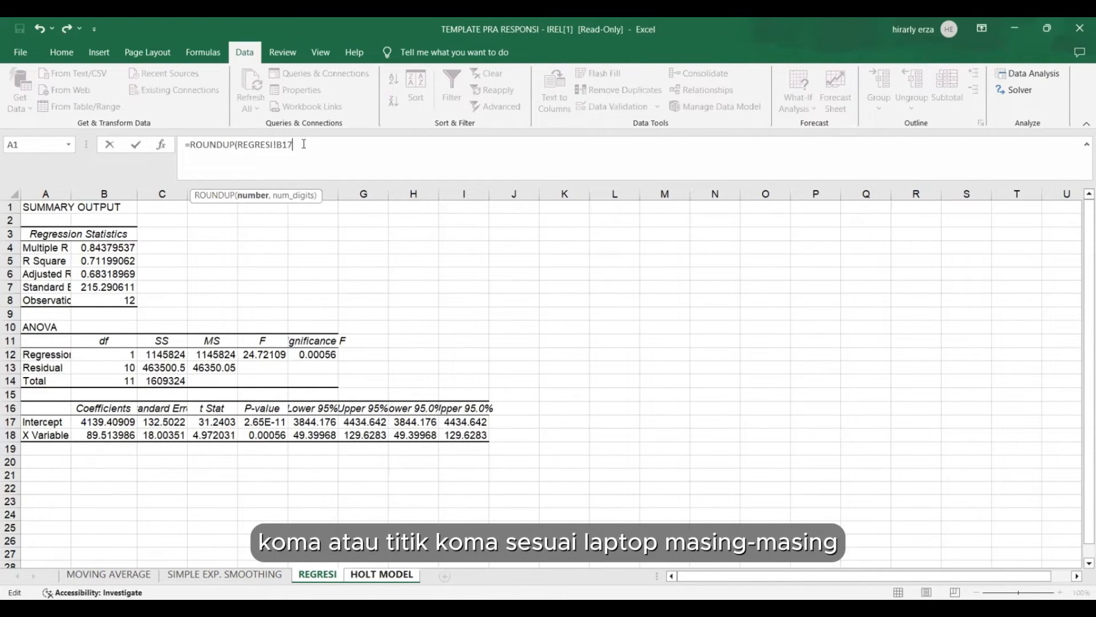
pyautogui.write(',0')
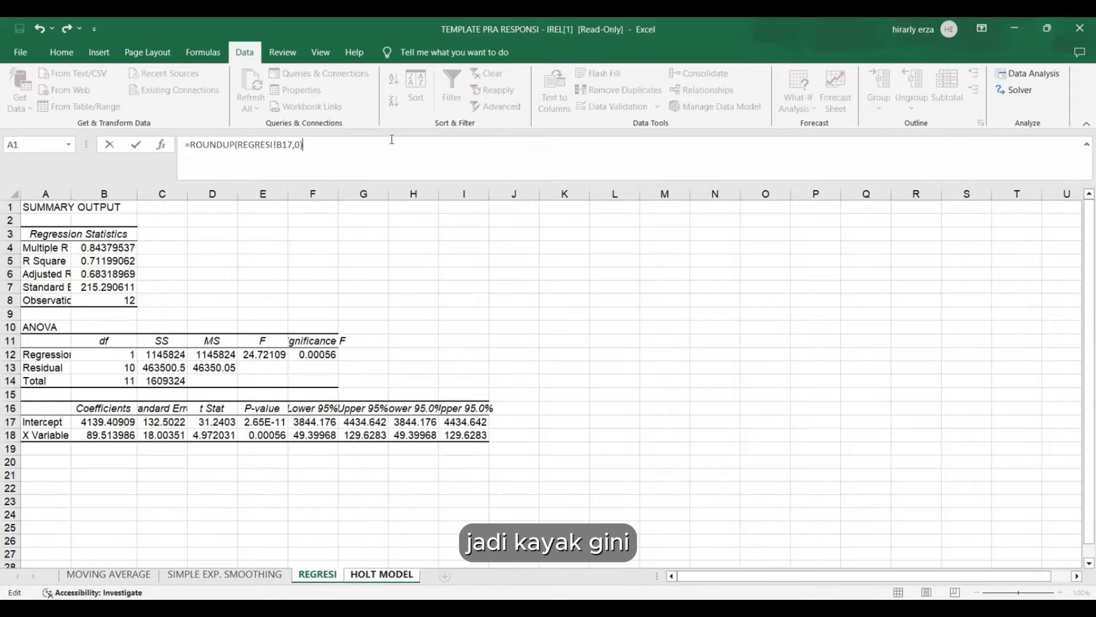
pyautogui.press('Return')
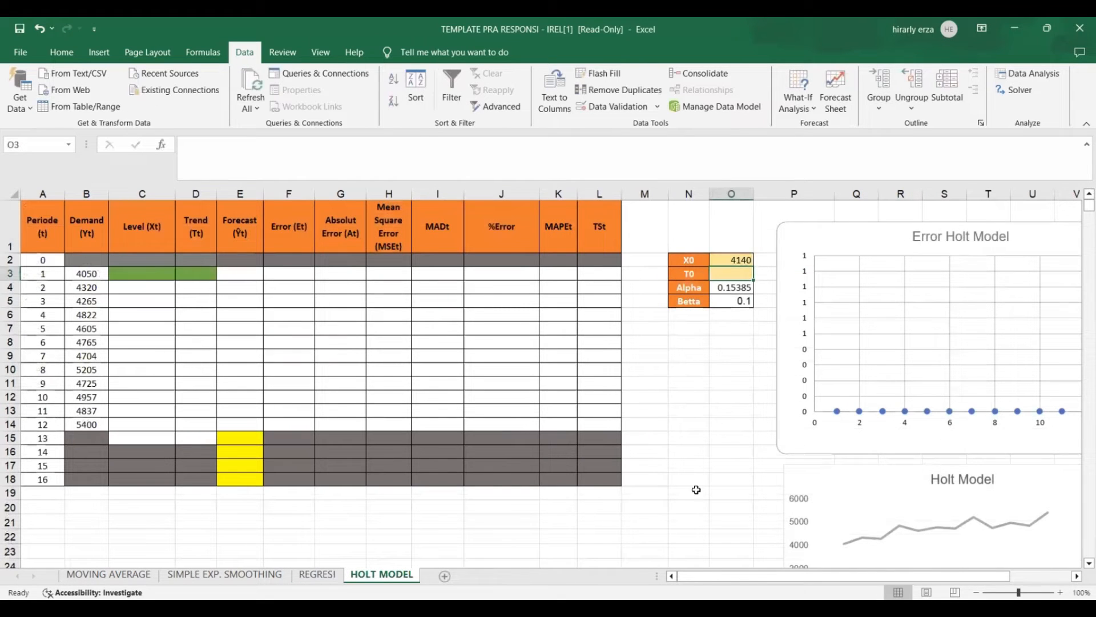
pyautogui.click(737, 260)
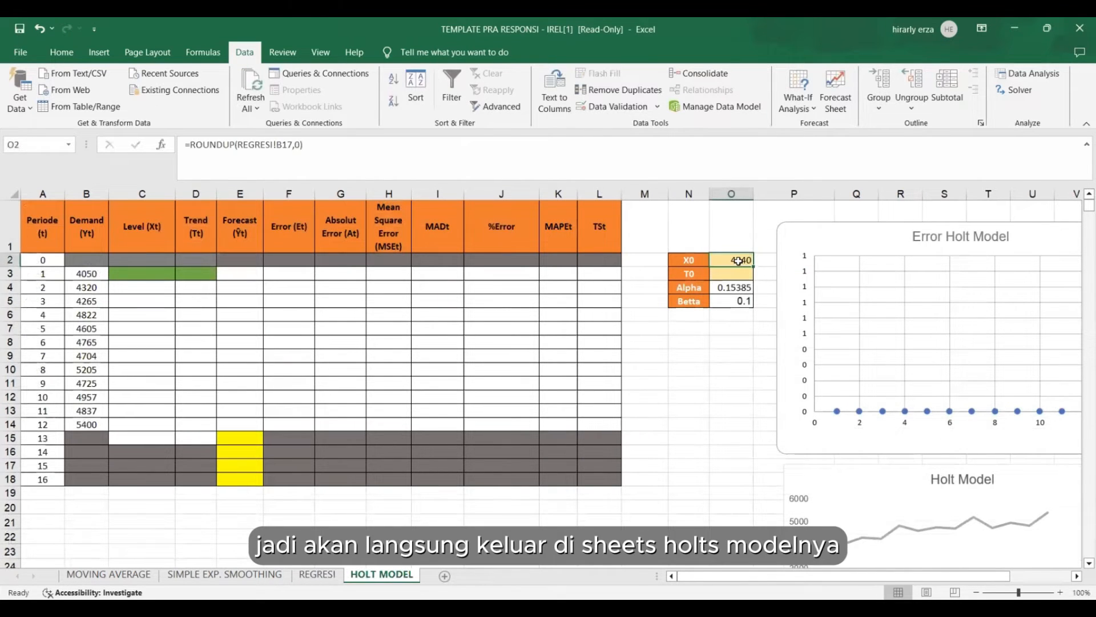
# Fill T0 in cell O3 with the rounded-up X Variable coefficient, =ROUNDUP(REGRESI!B18,0).
pyautogui.click(740, 278)
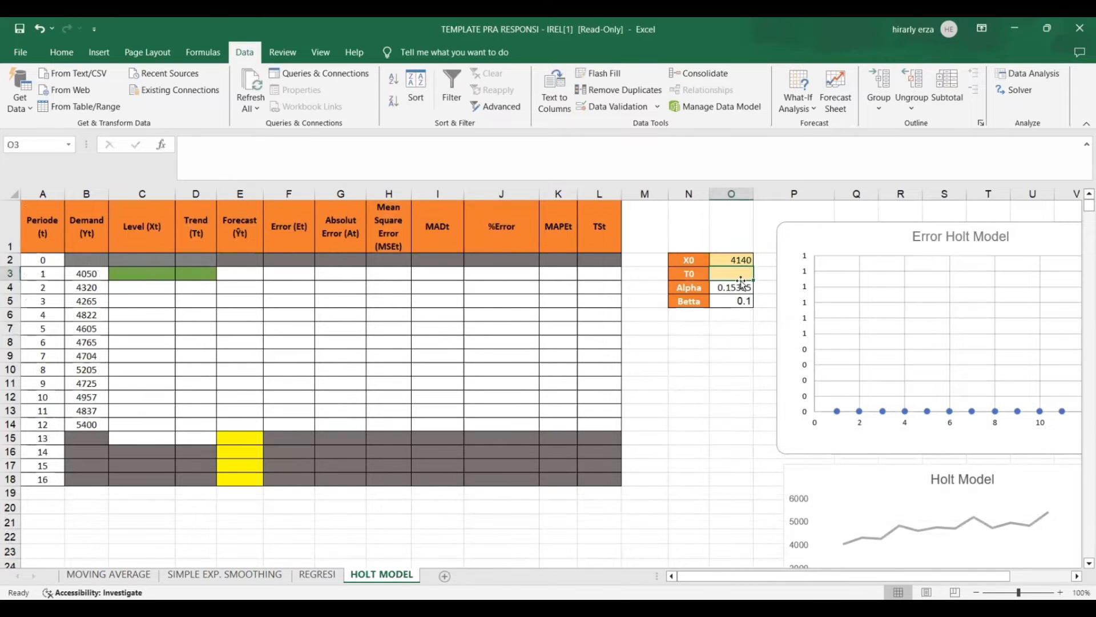
pyautogui.write('=')
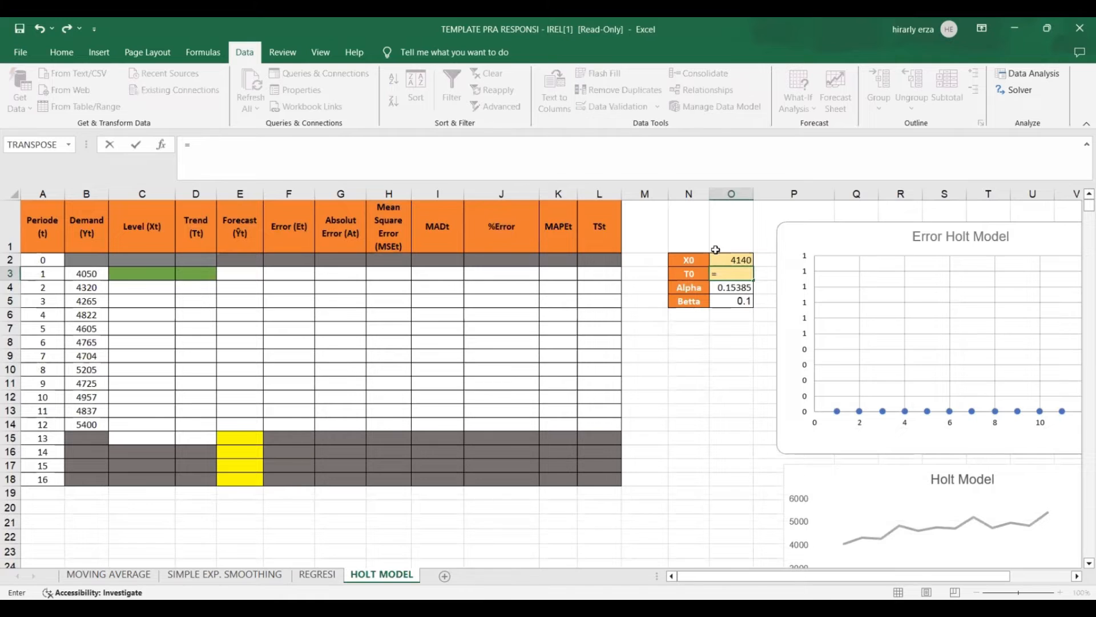
pyautogui.write('ROUNDUP(')
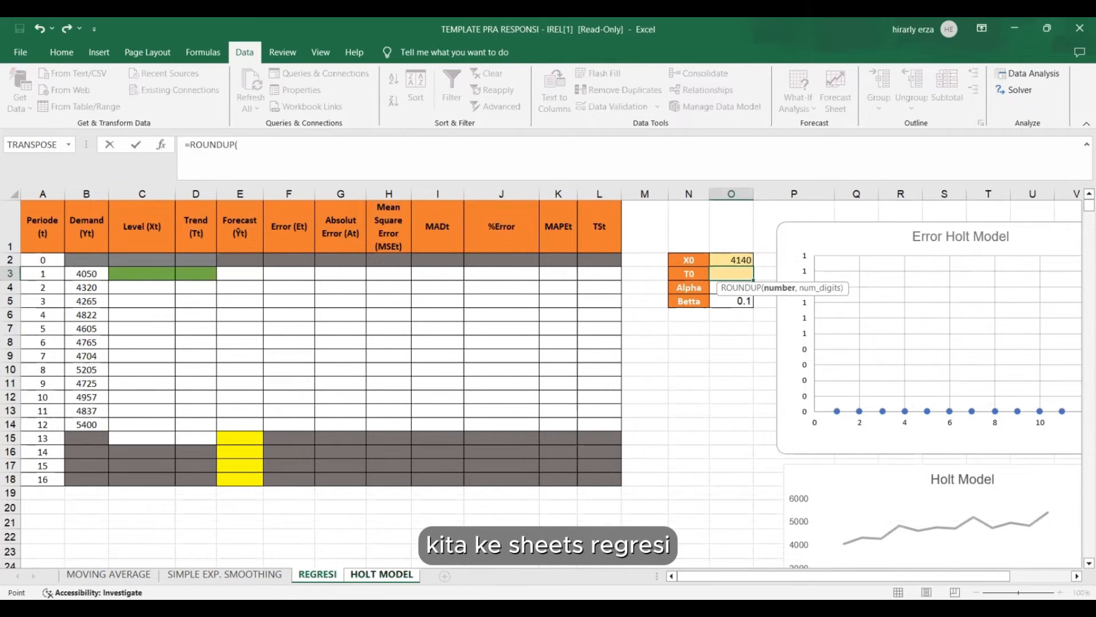
pyautogui.click(317, 574)
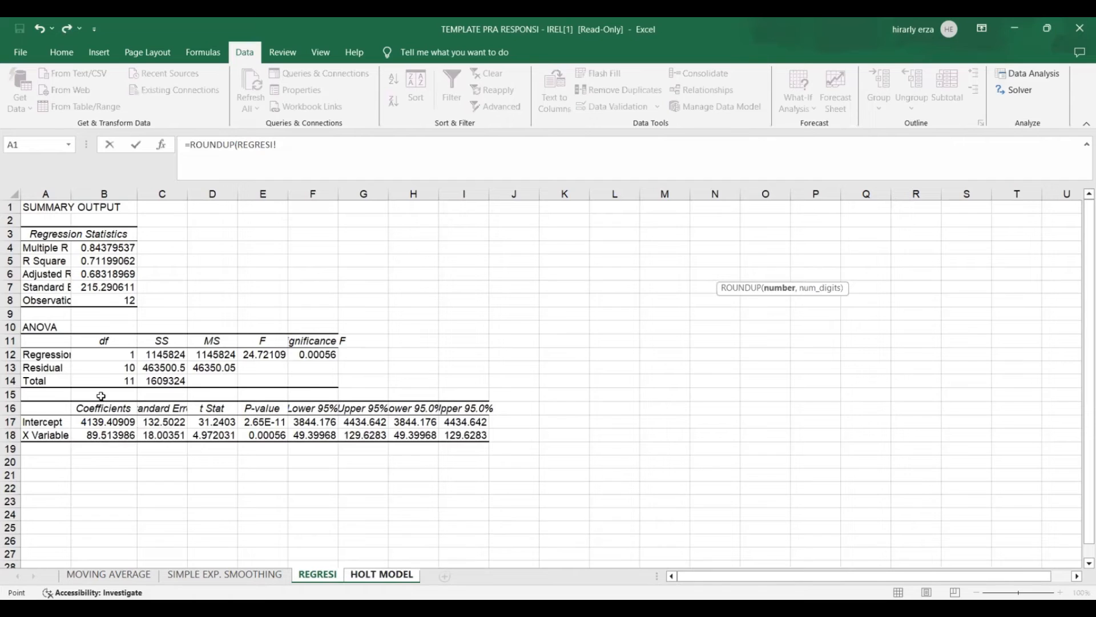
pyautogui.click(108, 436)
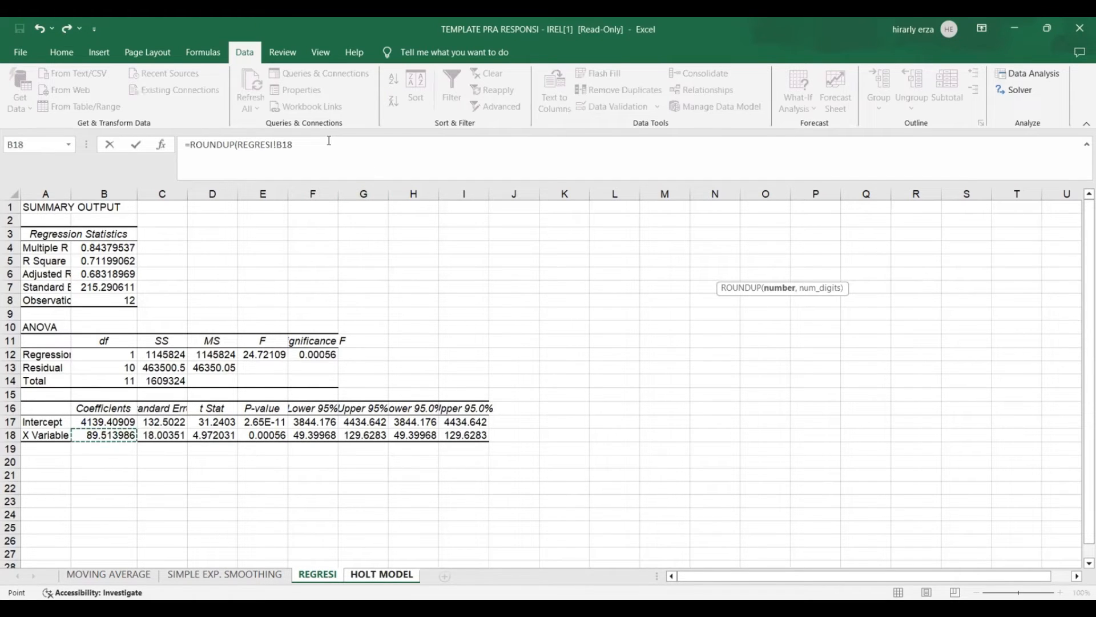
pyautogui.write(',0')
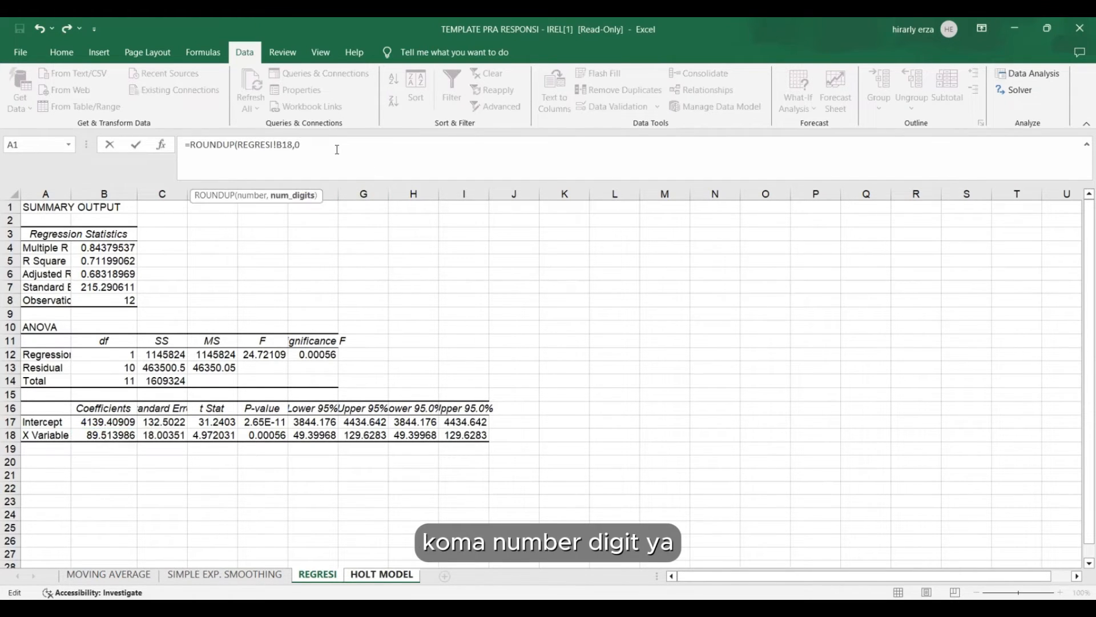
pyautogui.write(')')
pyautogui.press('Return')
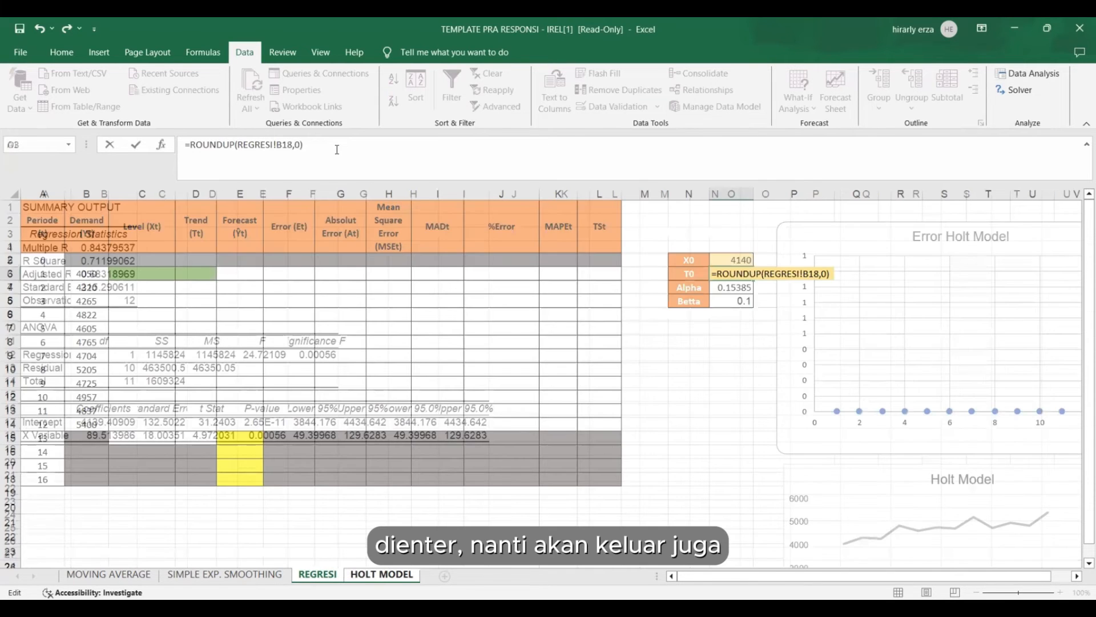
pyautogui.click(664, 435)
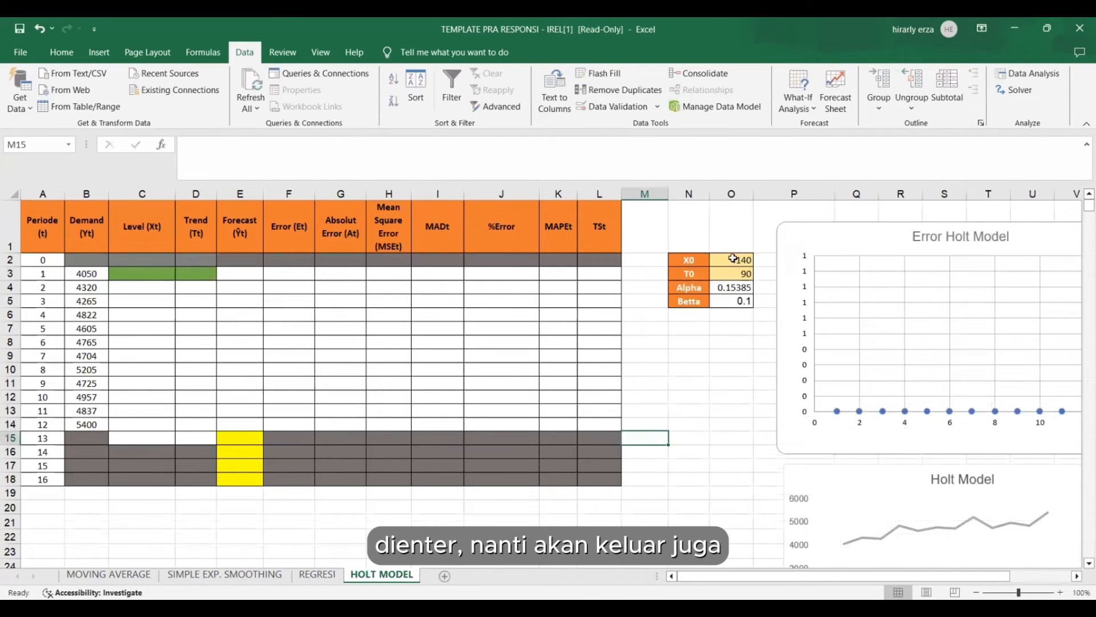
pyautogui.click(733, 273)
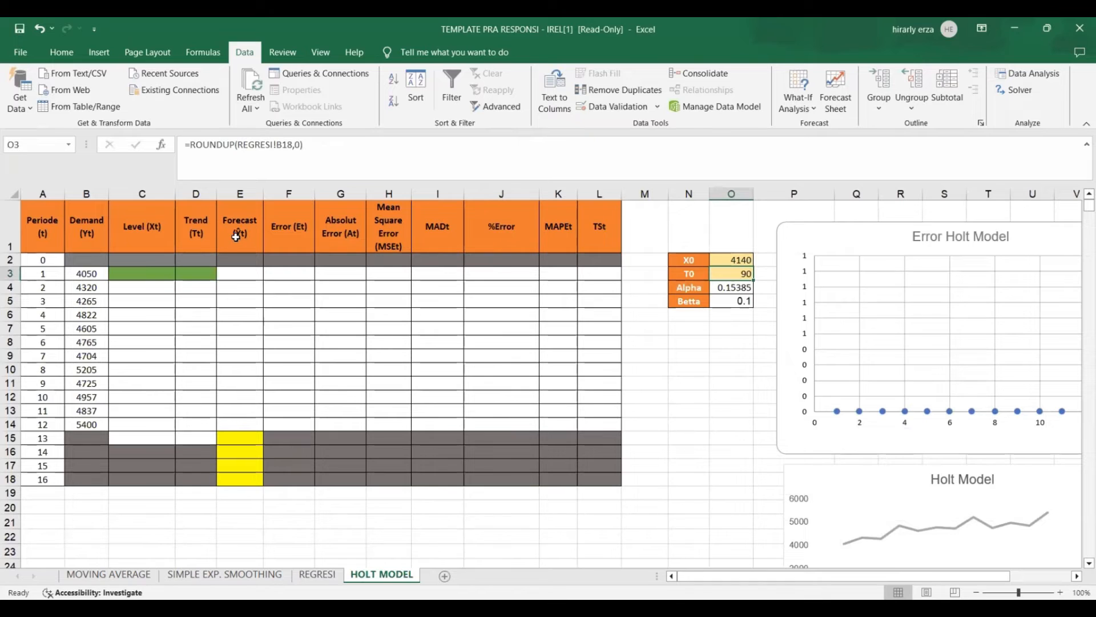
# Link the period 1 Level in C3 to X0 with =O2 and the period 1 Trend in D3 to T0 with =O3.
pyautogui.click(144, 269)
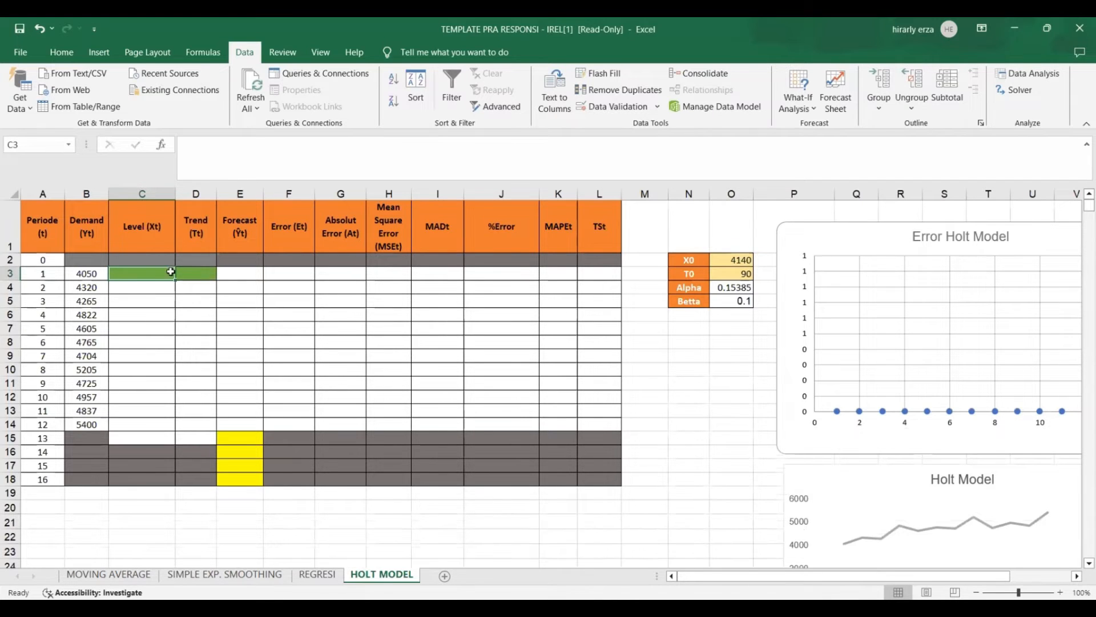
pyautogui.write('=')
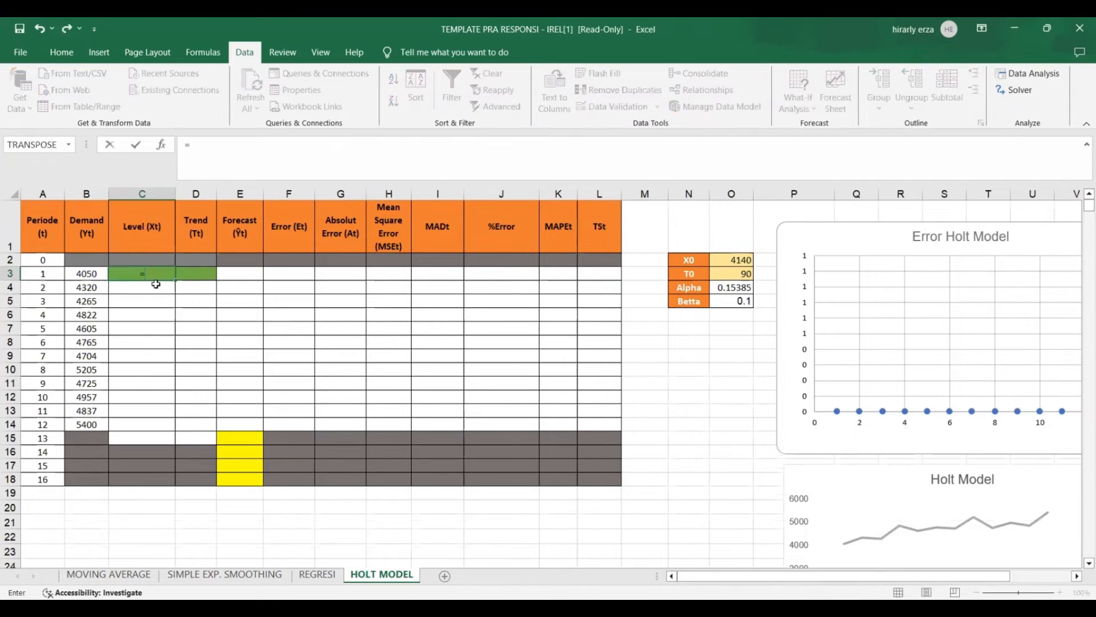
pyautogui.click(715, 256)
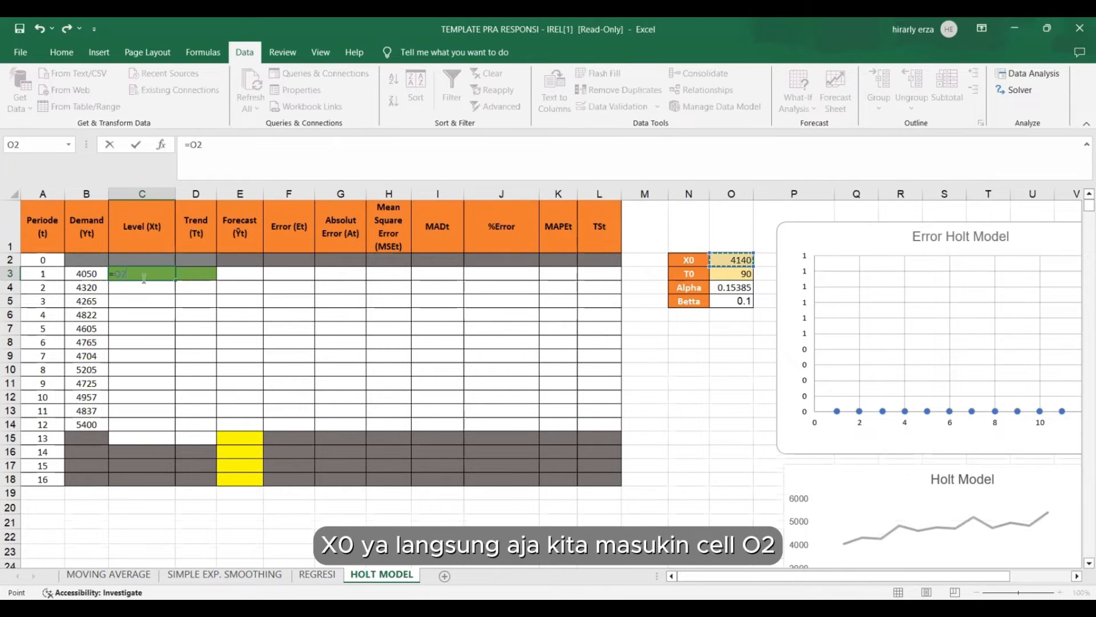
pyautogui.press('Return')
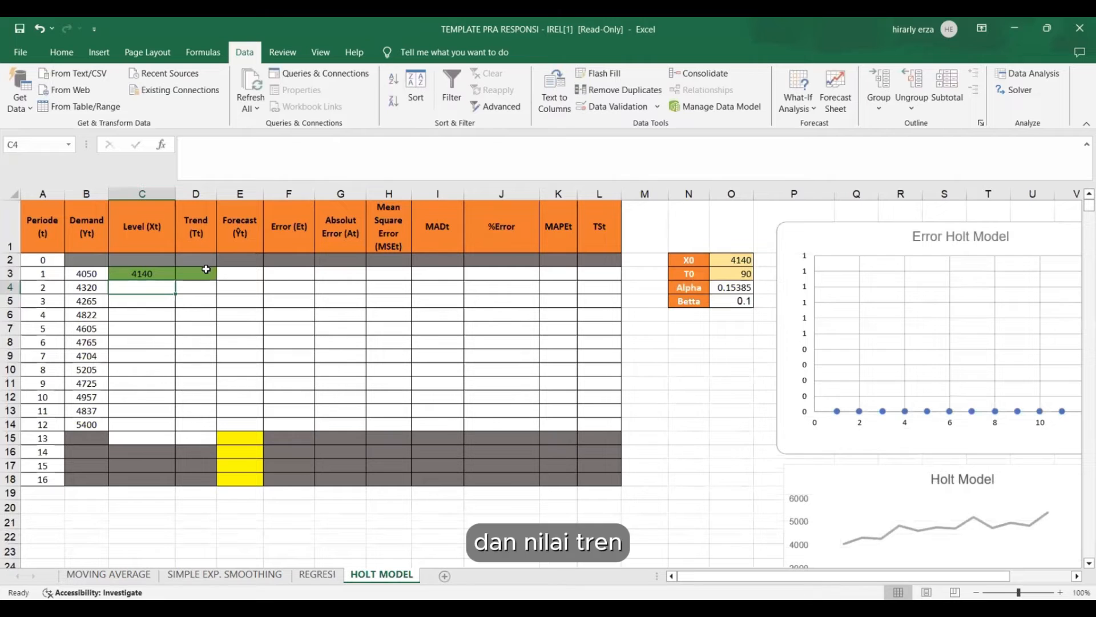
pyautogui.click(203, 272)
pyautogui.write('=')
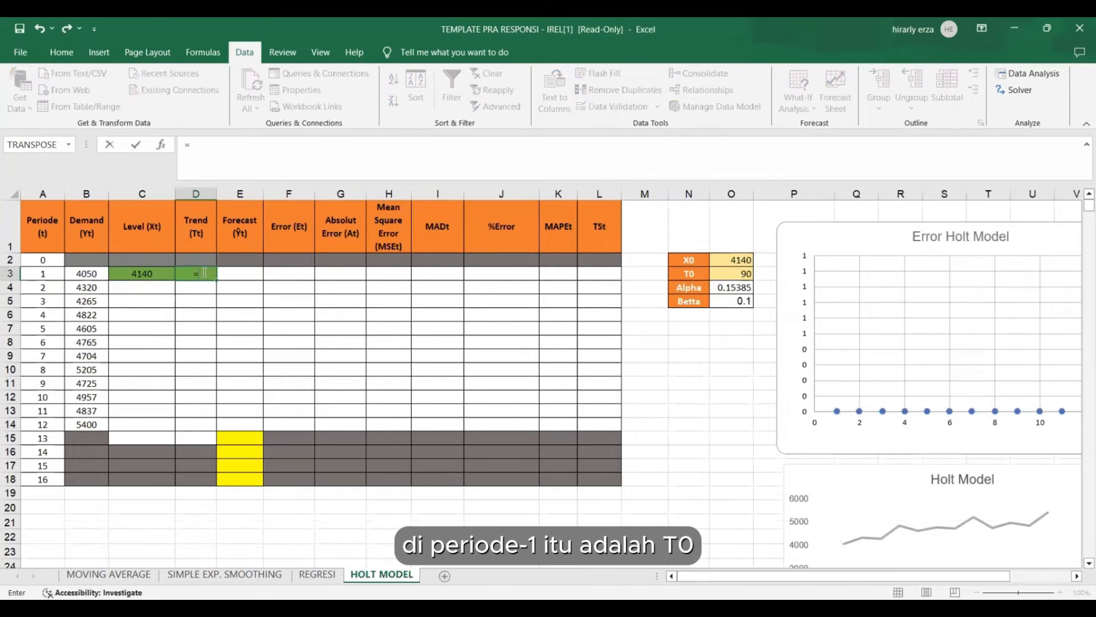
pyautogui.click(733, 275)
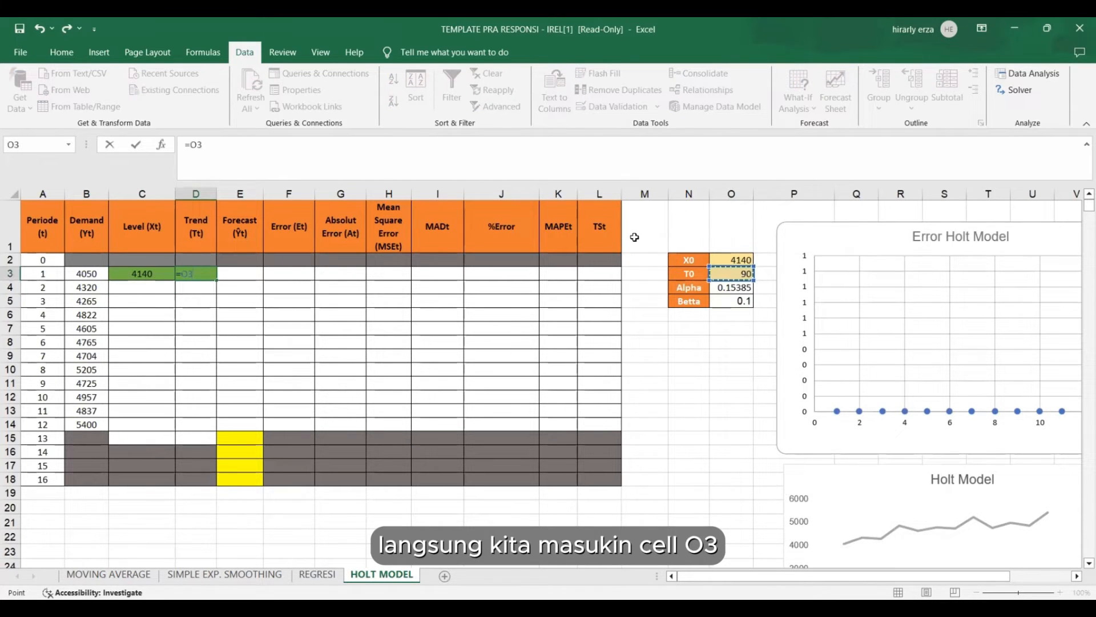
pyautogui.press('Return')
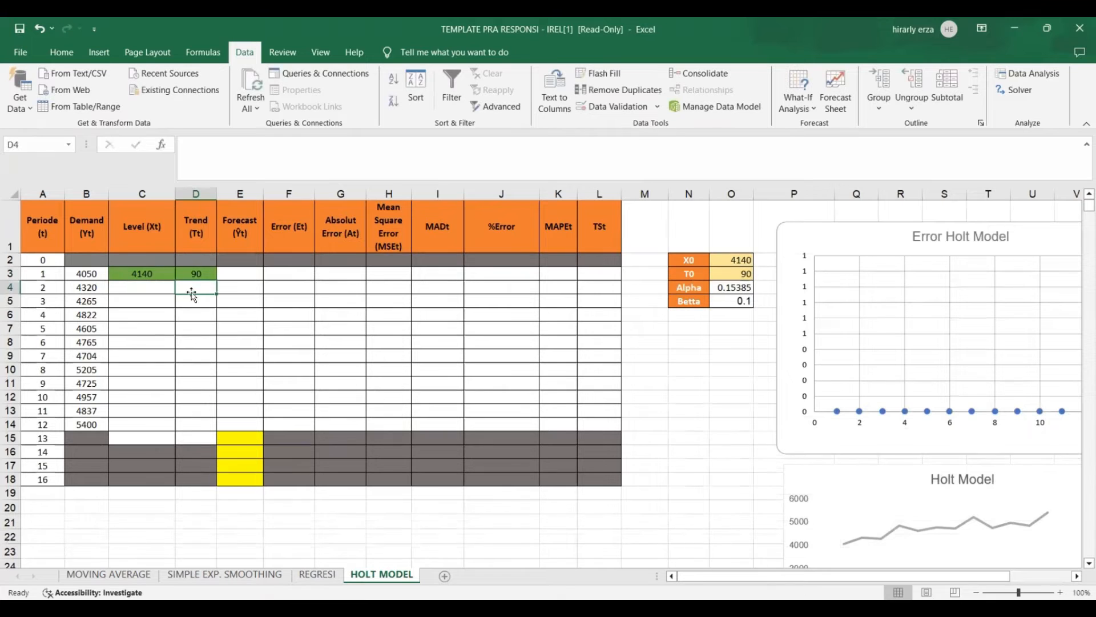
# Begin the period 2 Level formula in C4 with the fixed Alpha reference times the period 1 Demand, =$O$4*B3.
pyautogui.click(166, 283)
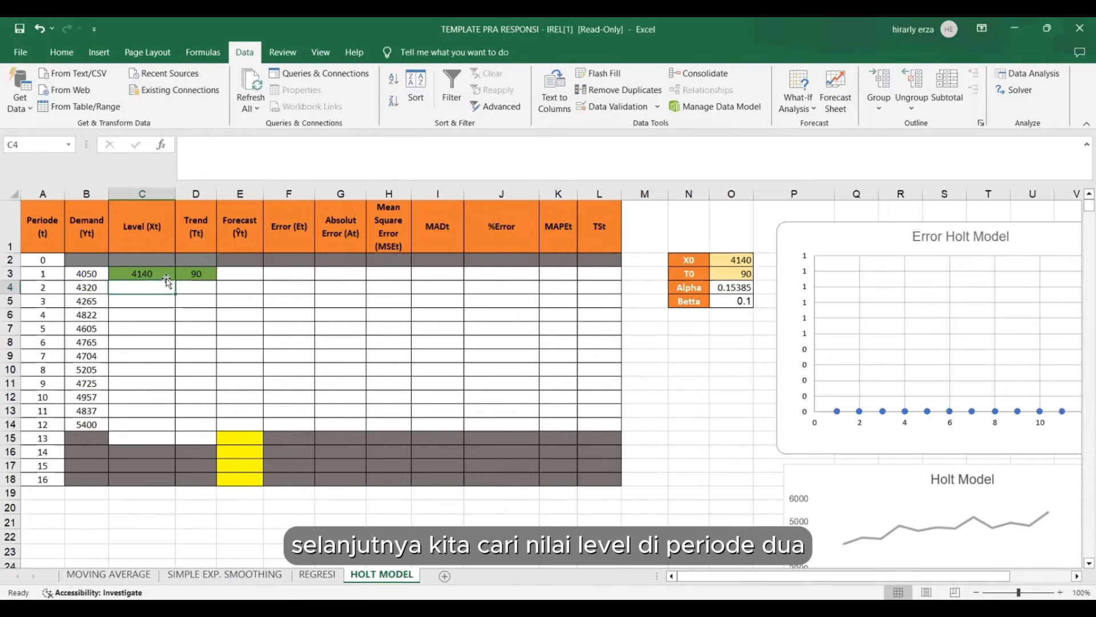
pyautogui.click(54, 288)
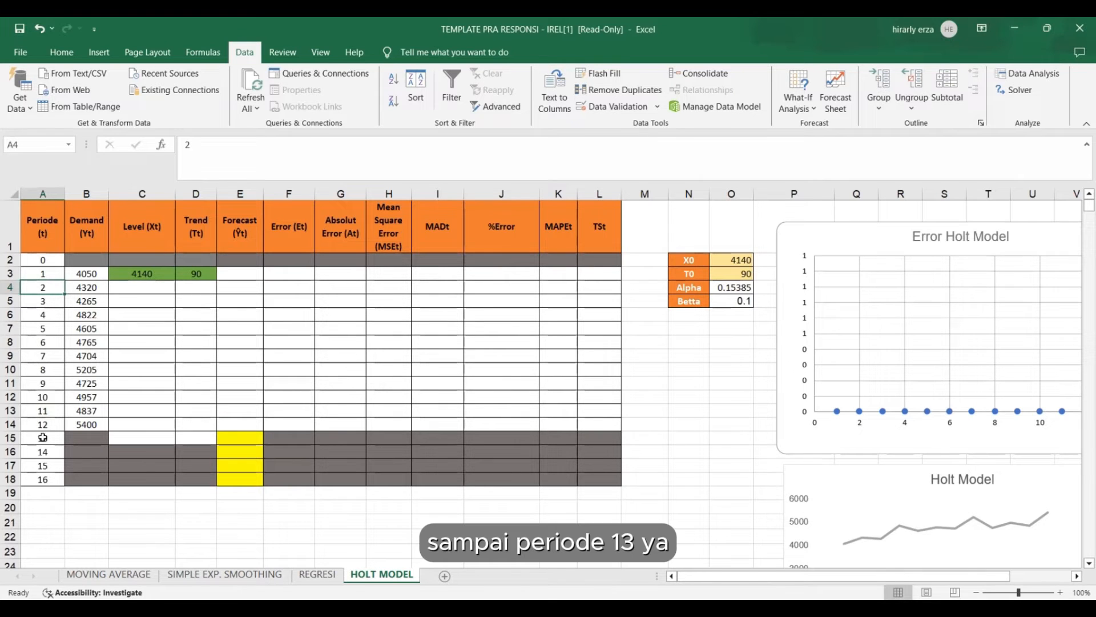
pyautogui.click(152, 290)
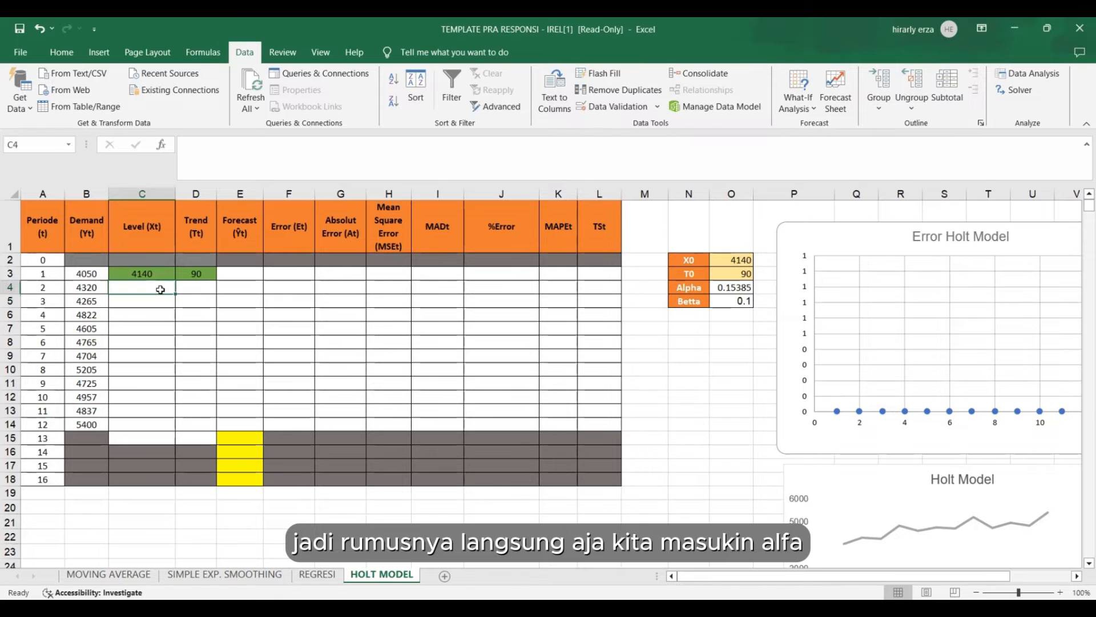
pyautogui.write('=')
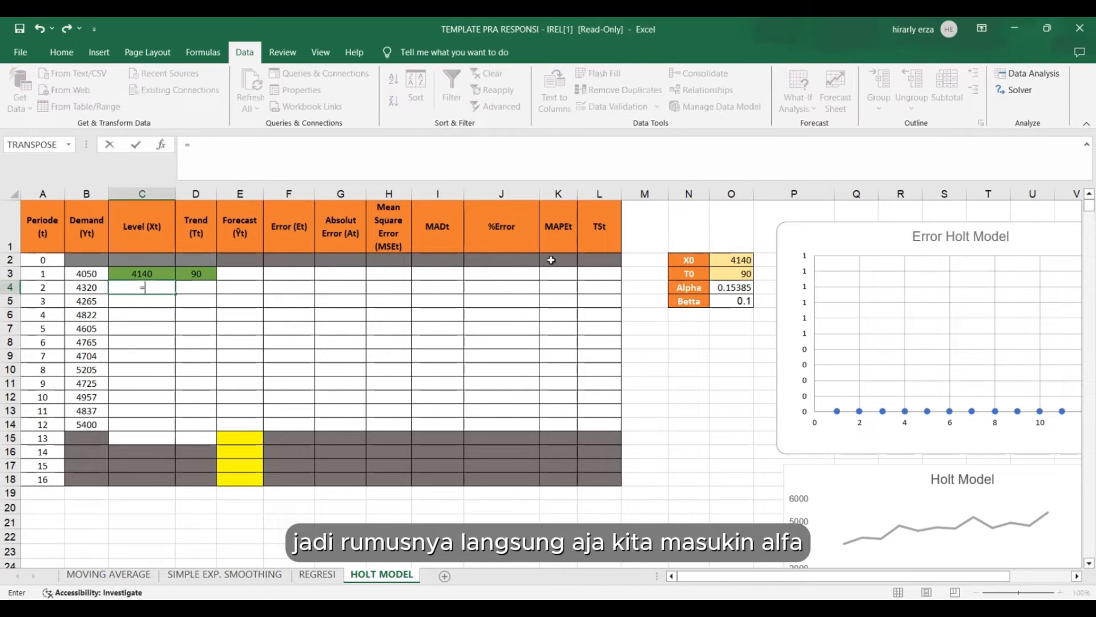
pyautogui.click(739, 287)
pyautogui.click(195, 144)
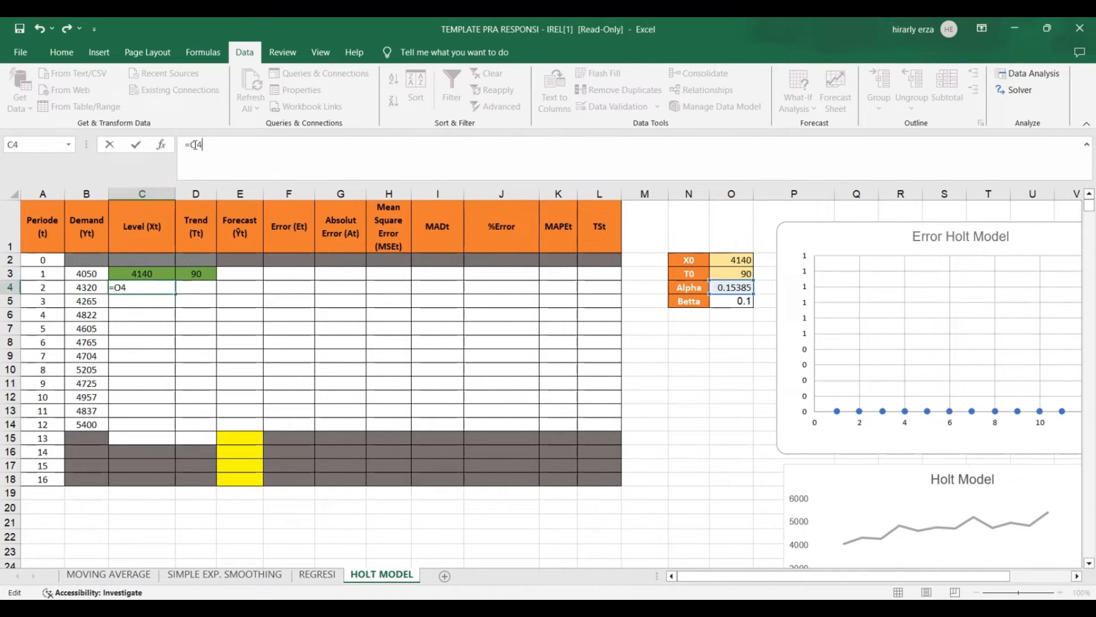
pyautogui.press('F4')
pyautogui.click(80, 272)
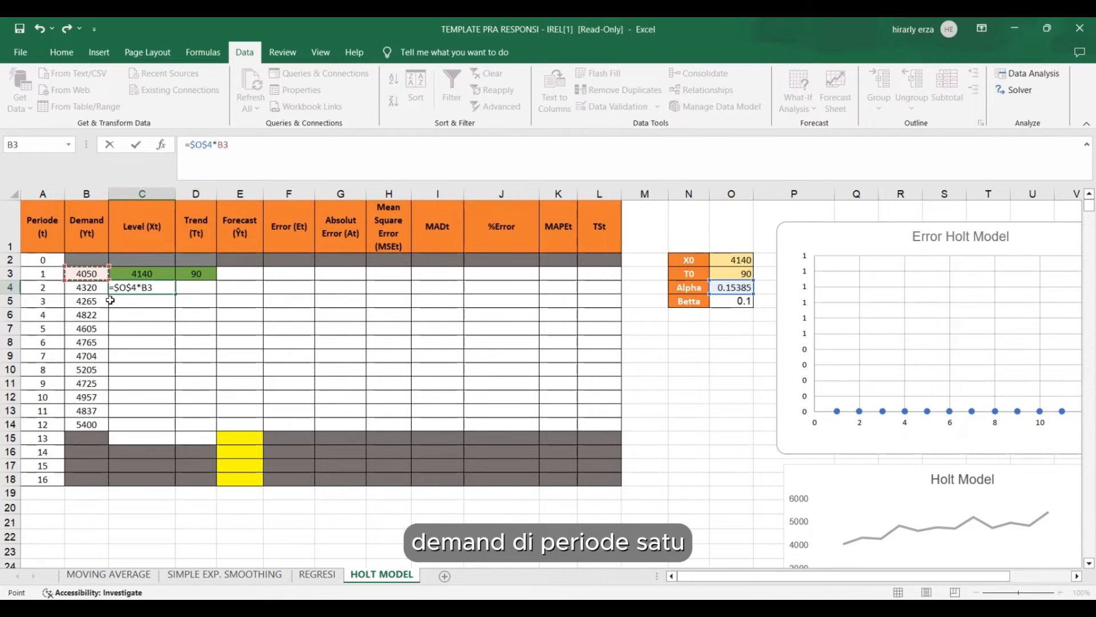
pyautogui.click(237, 144)
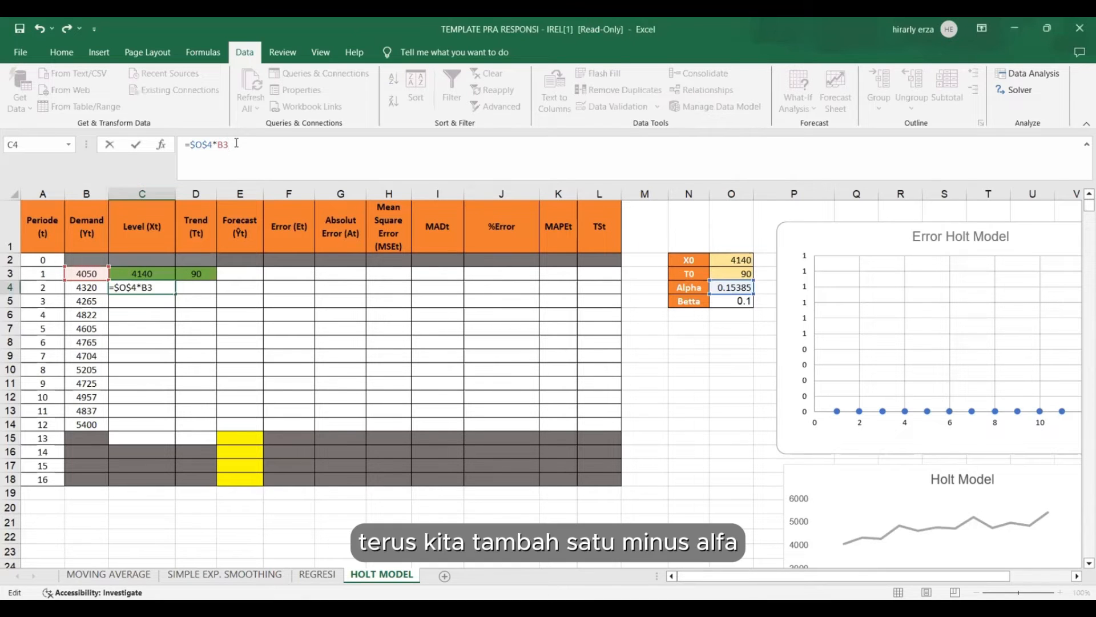
# Complete the Level formula in C4 with +(1-$O$4)*(C3+D3) and fill it down to period 13 in C15.
pyautogui.write('+(1-')
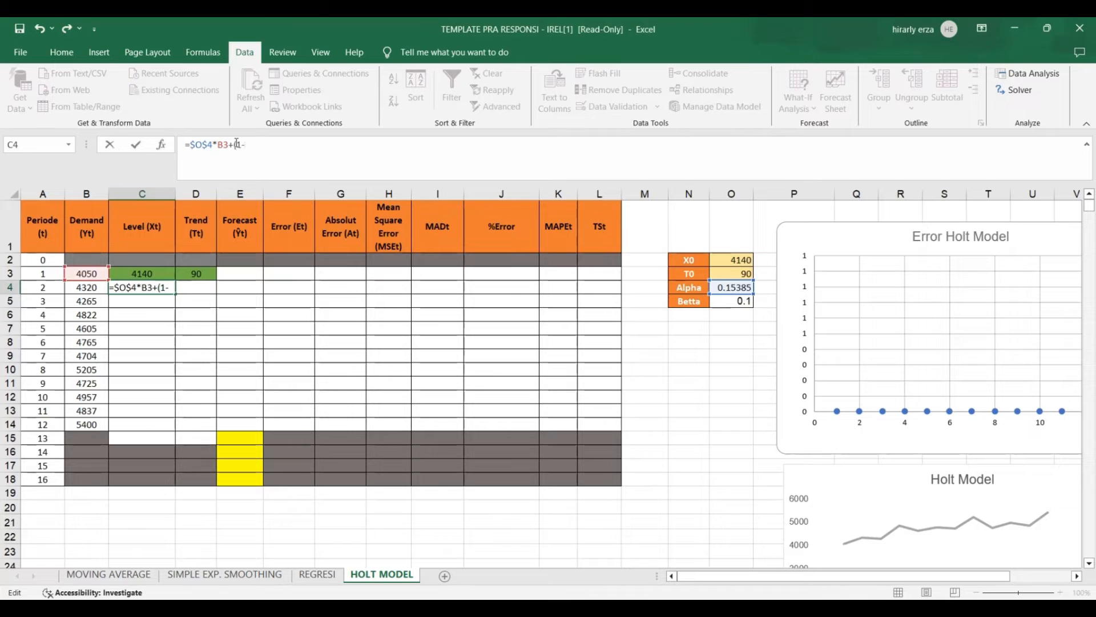
pyautogui.click(731, 287)
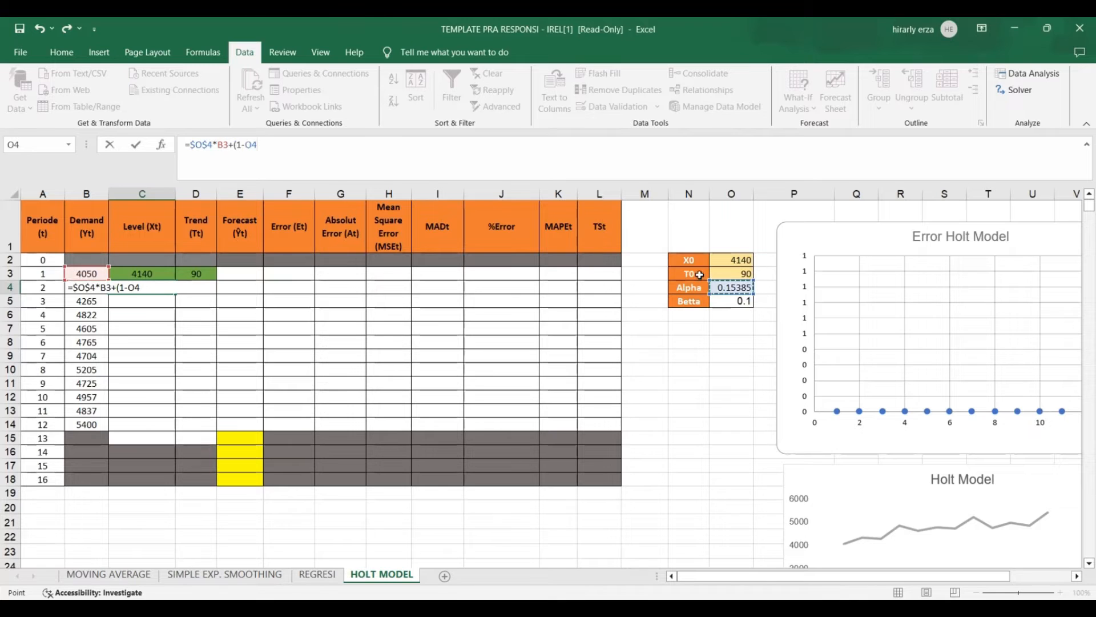
pyautogui.click(251, 148)
pyautogui.press('F4')
pyautogui.press('Right')
pyautogui.click(148, 273)
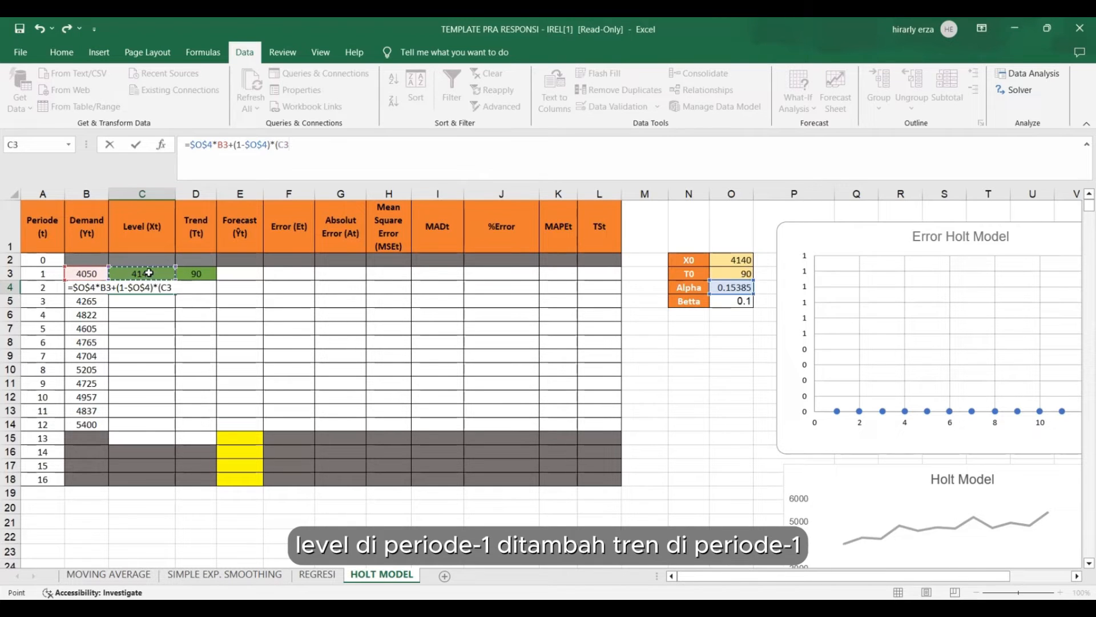
pyautogui.write('+')
pyautogui.click(196, 273)
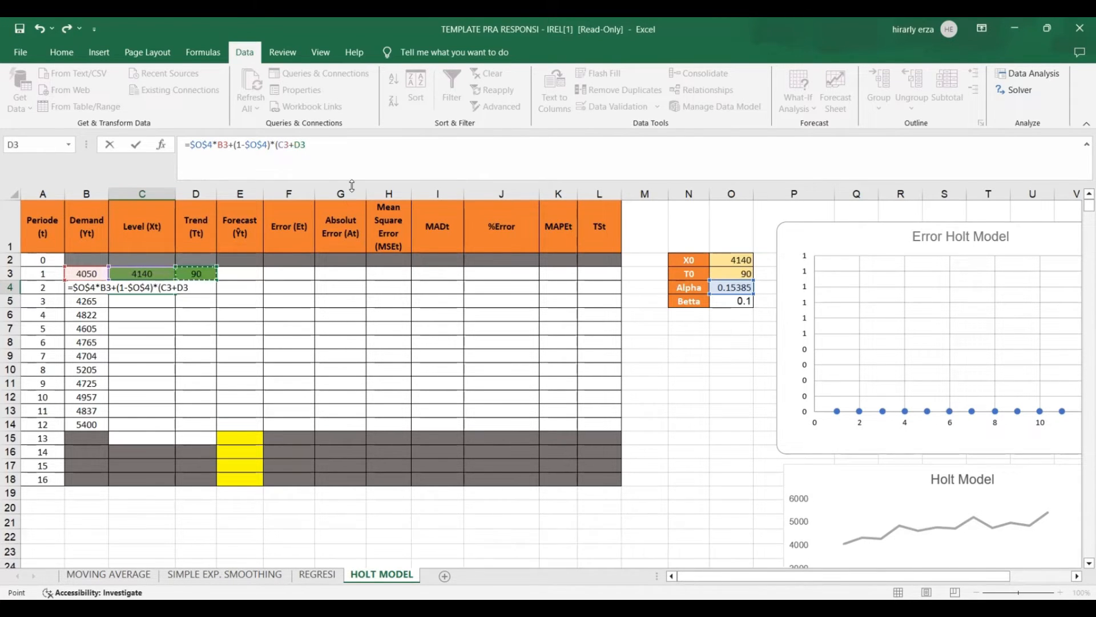
pyautogui.write(')')
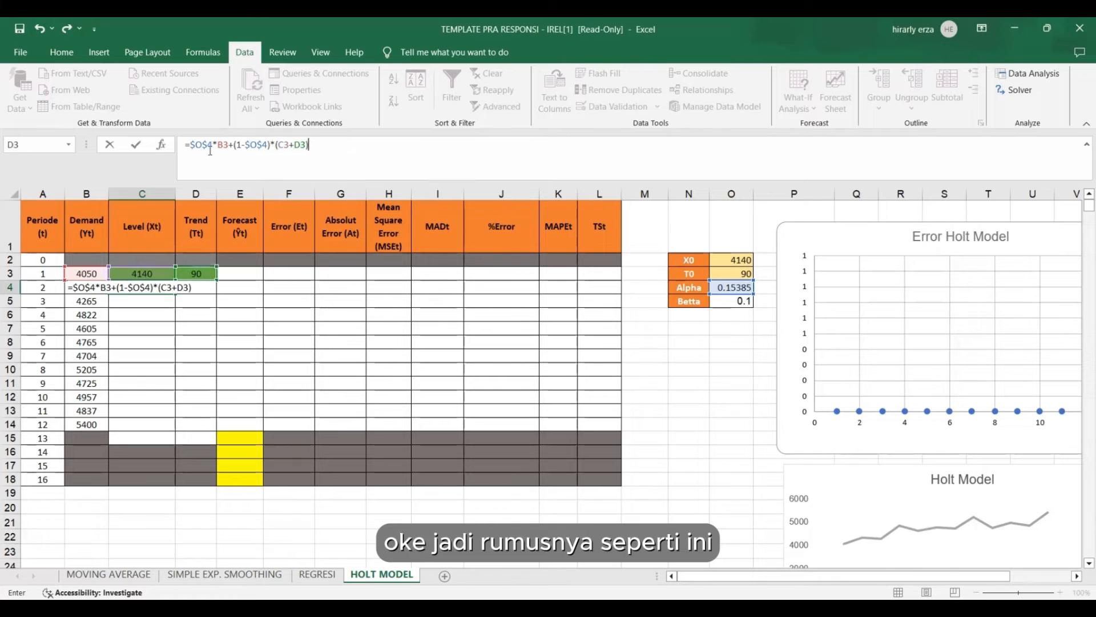
pyautogui.click(321, 150)
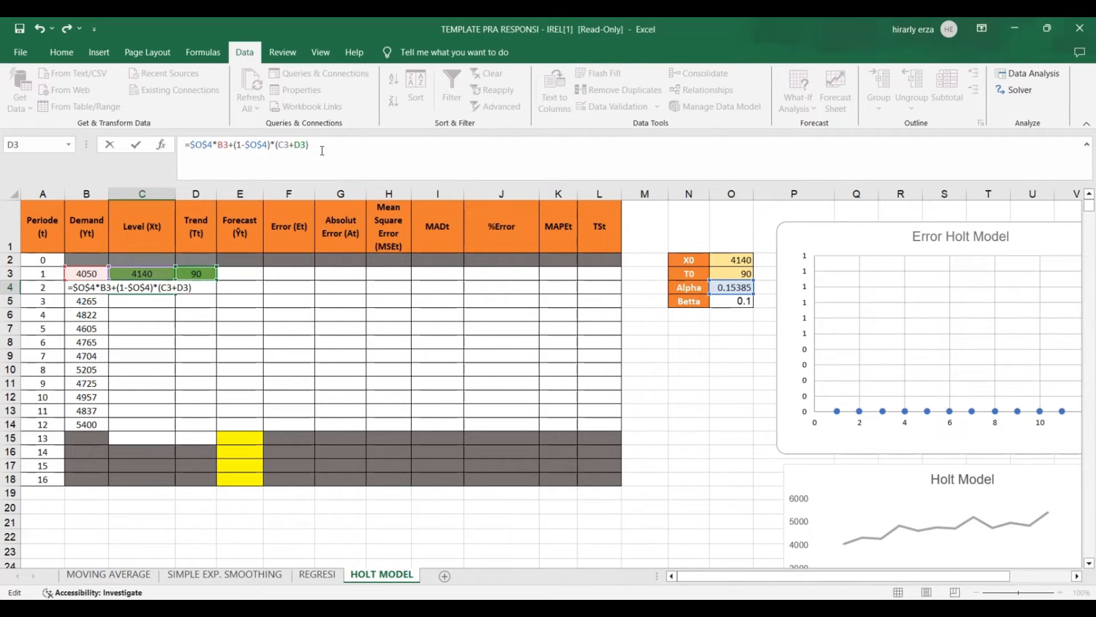
pyautogui.press('Return')
pyautogui.click(168, 290)
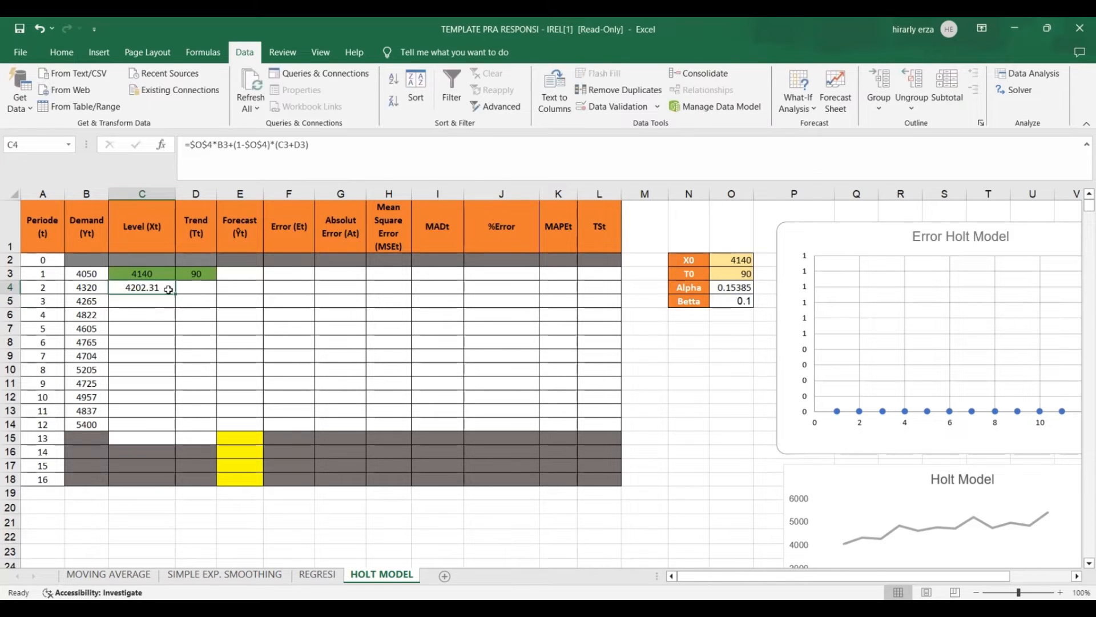
pyautogui.moveTo(175, 293); pyautogui.dragTo(162, 439)
# Begin the period 2 Trend formula in D4 with Betta times the change in Level, =0.1*(C4-C3).
pyautogui.click(193, 290)
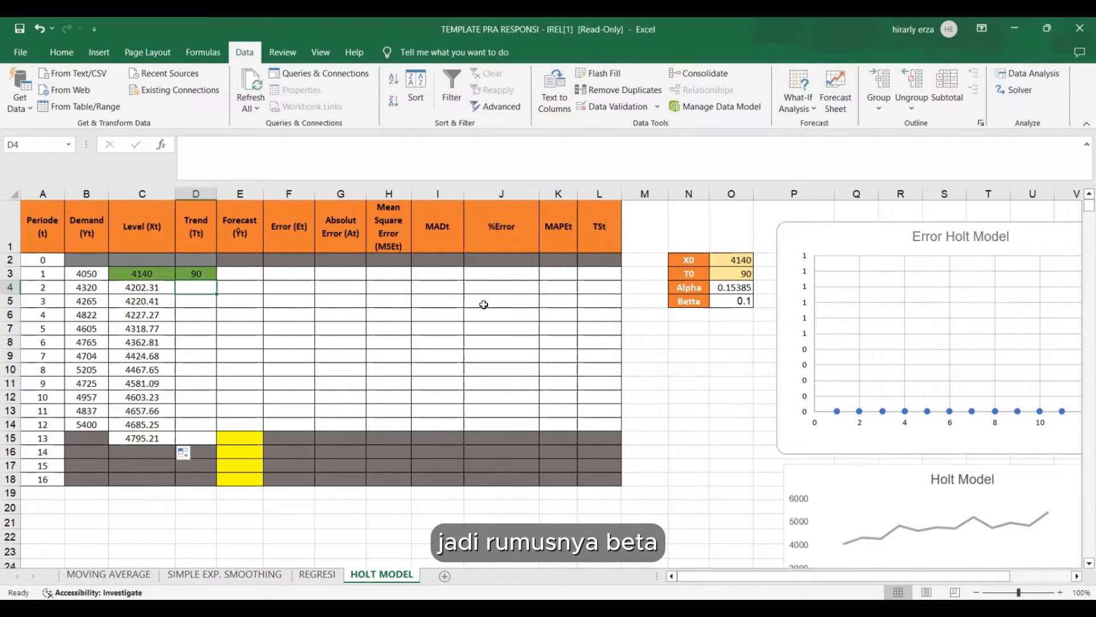
pyautogui.write('=')
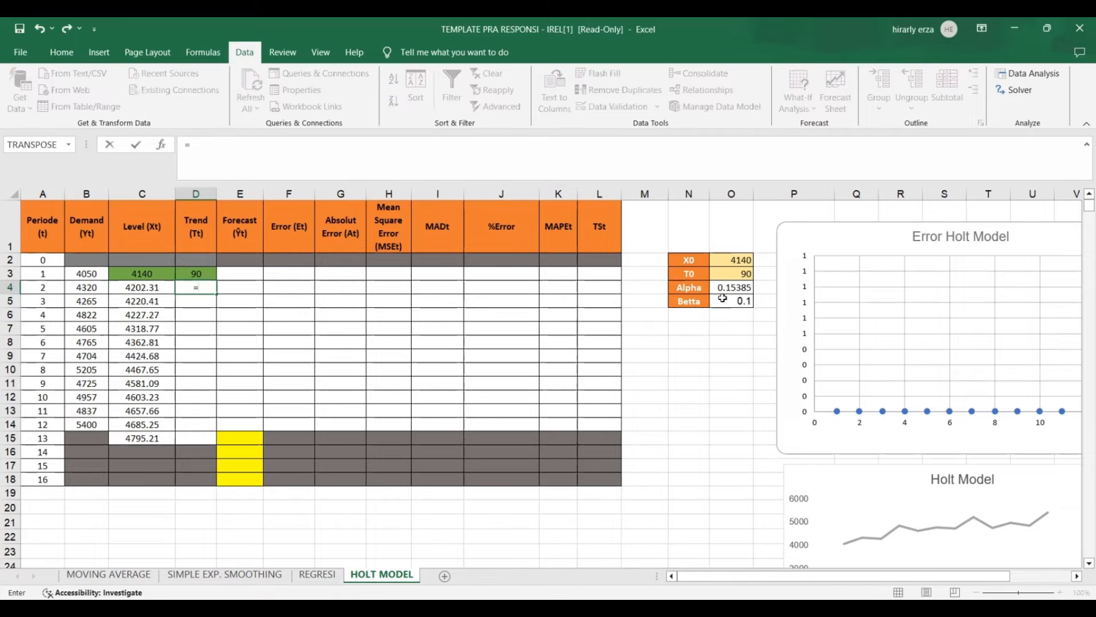
pyautogui.write('0.')
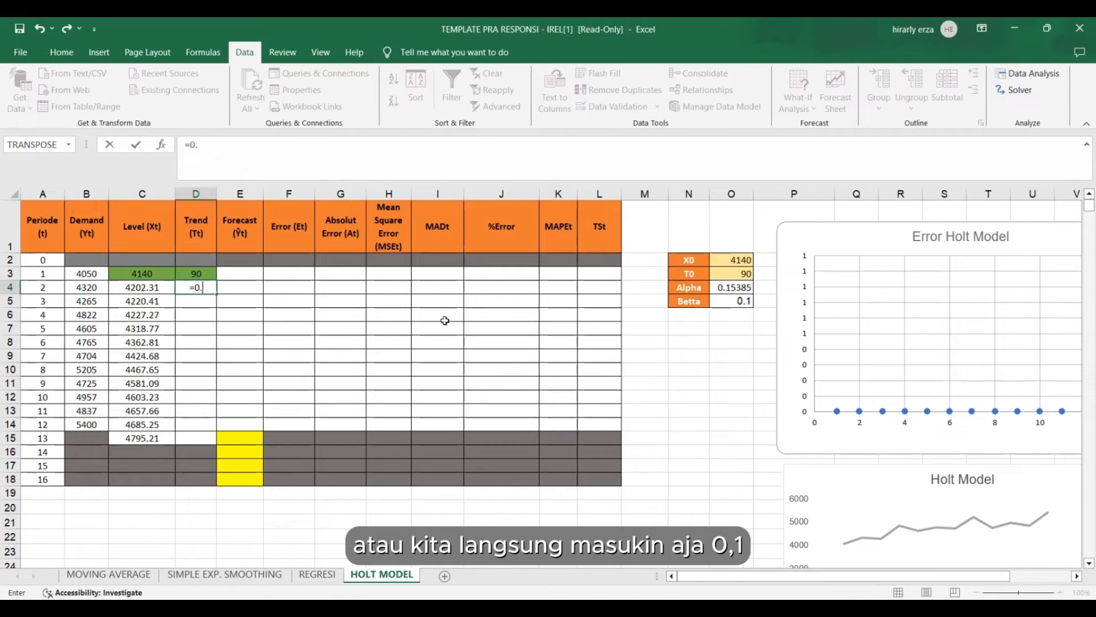
pyautogui.write('1')
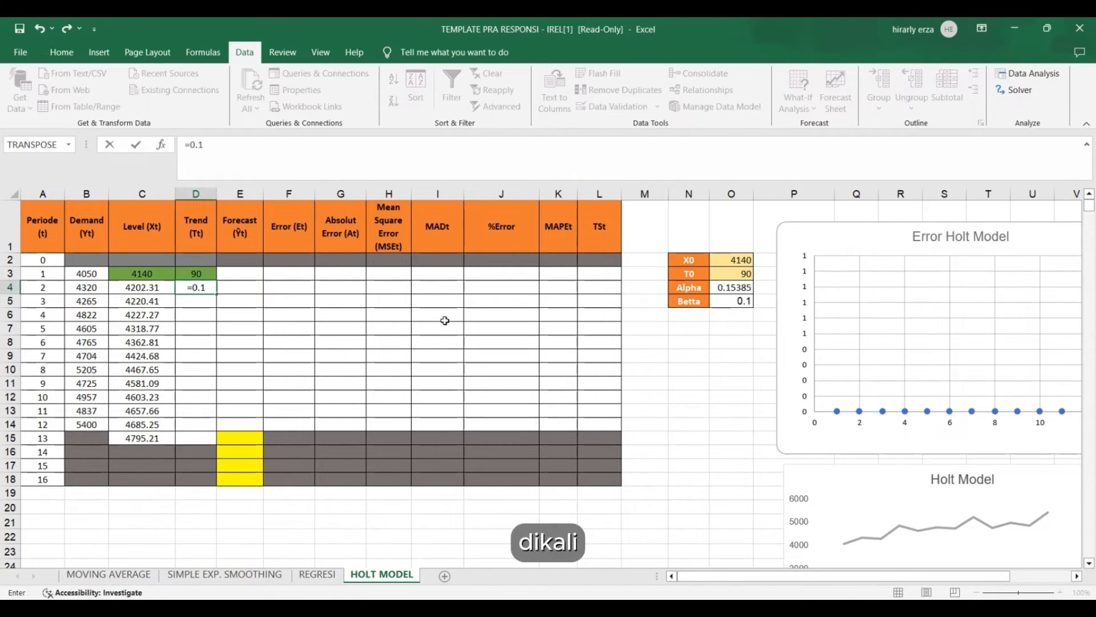
pyautogui.write('*')
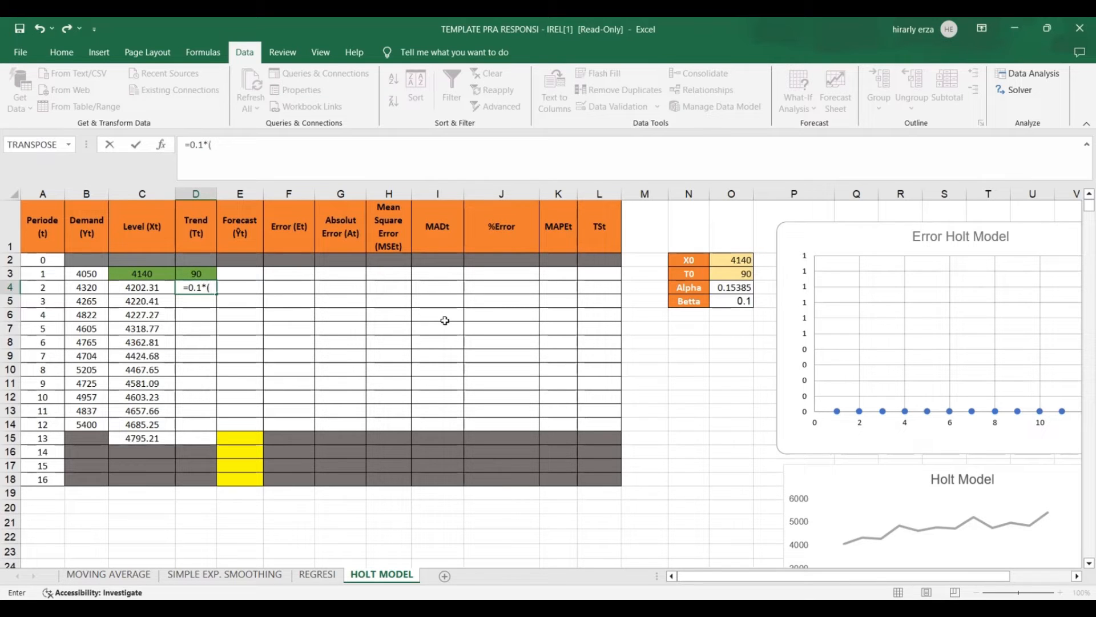
pyautogui.write('(')
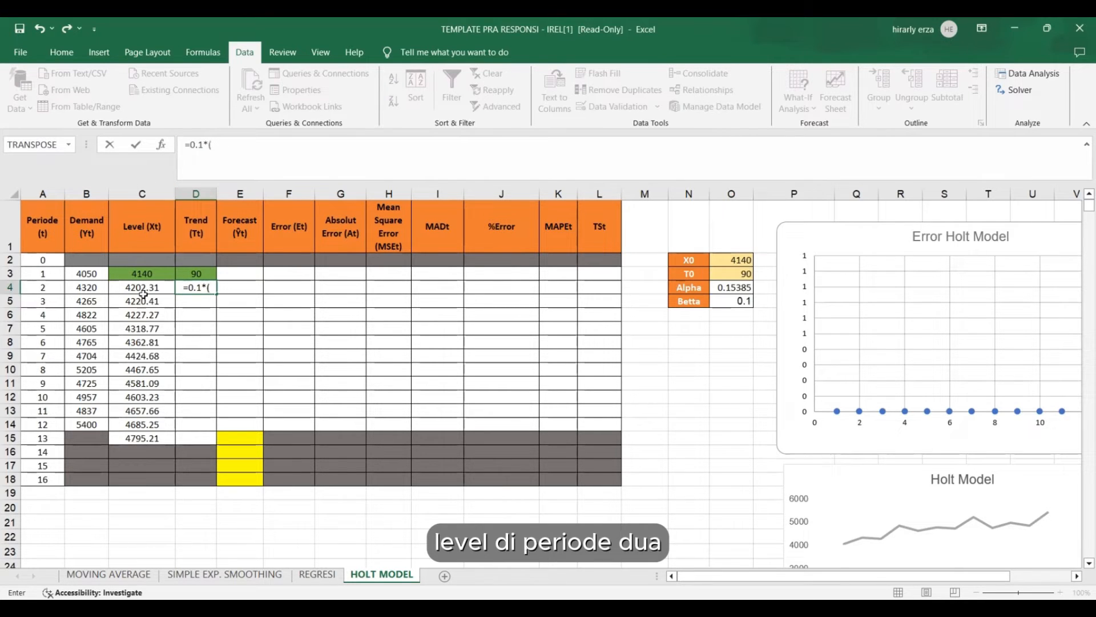
pyautogui.click(144, 294)
pyautogui.write('-')
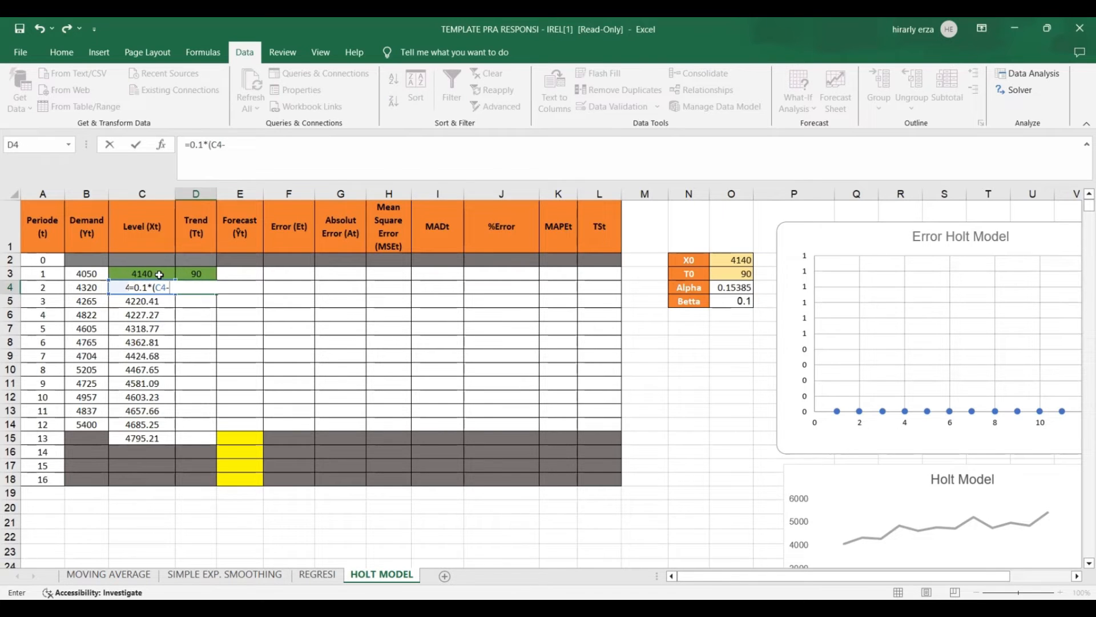
pyautogui.click(162, 275)
pyautogui.write(')+(1')
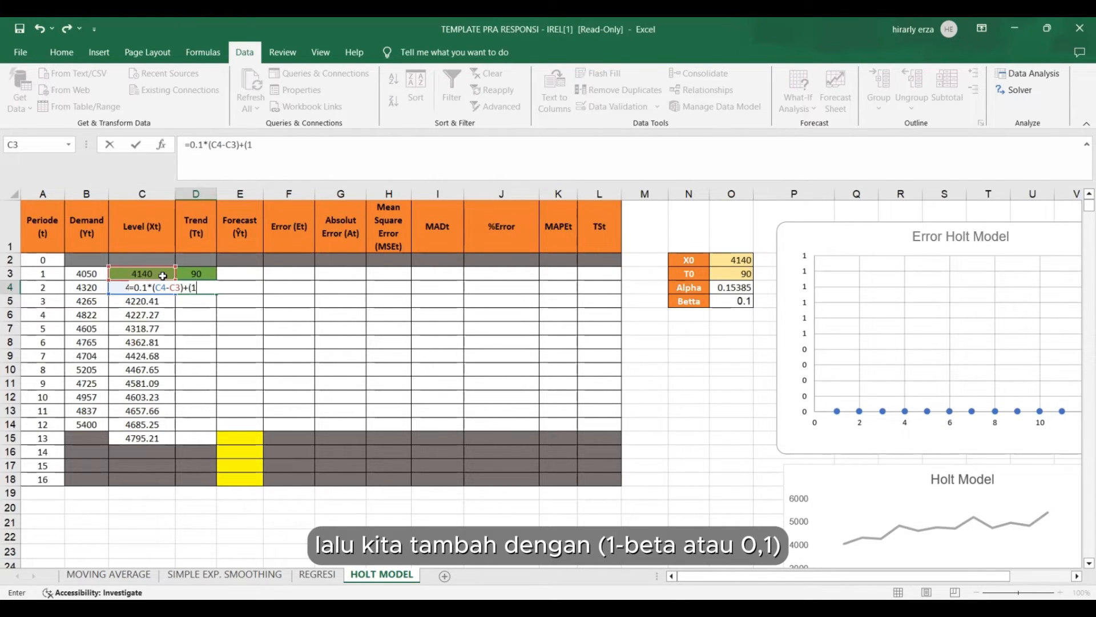
# Complete the Trend formula in D4 with +(1-0.1)*D3 and fill it down to period 13 in D15.
pyautogui.write('-0.1')
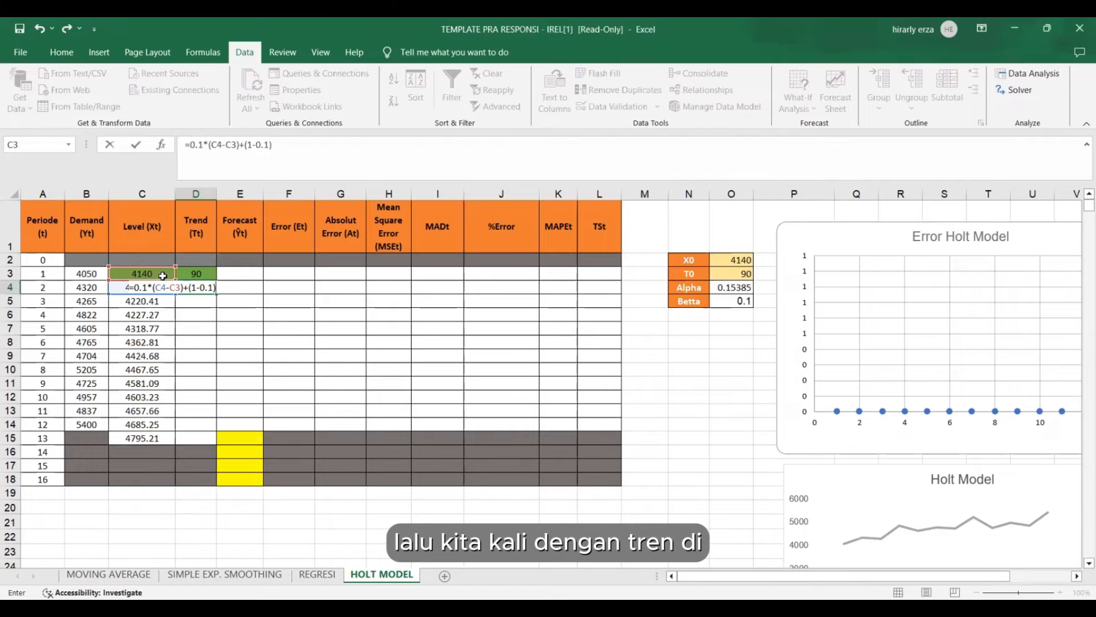
pyautogui.write('*')
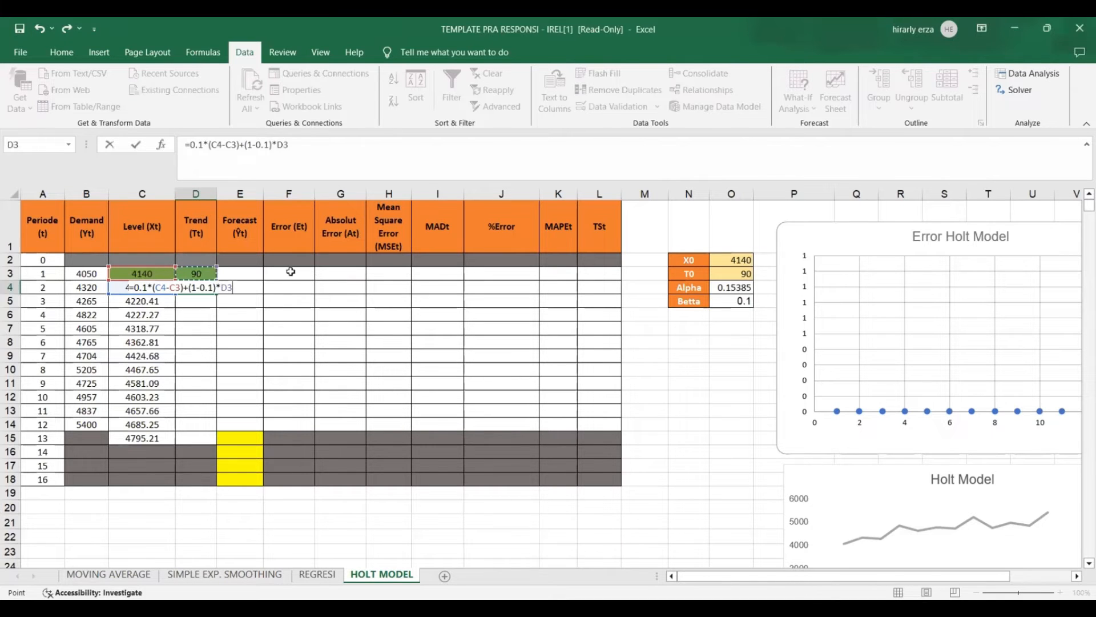
pyautogui.click(194, 273)
pyautogui.click(315, 147)
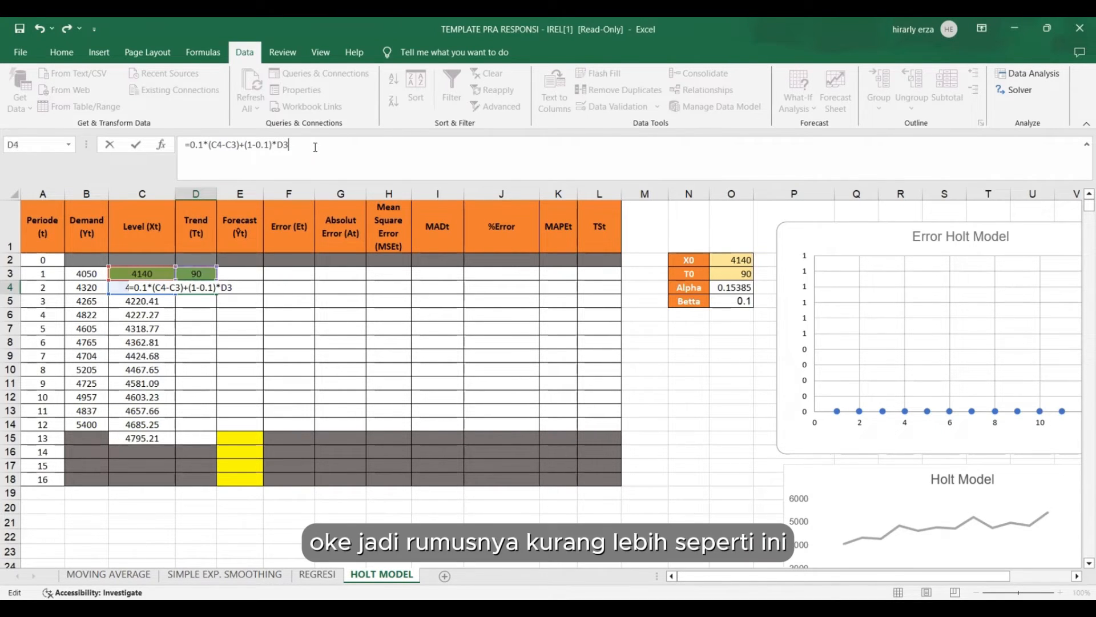
pyautogui.press('Return')
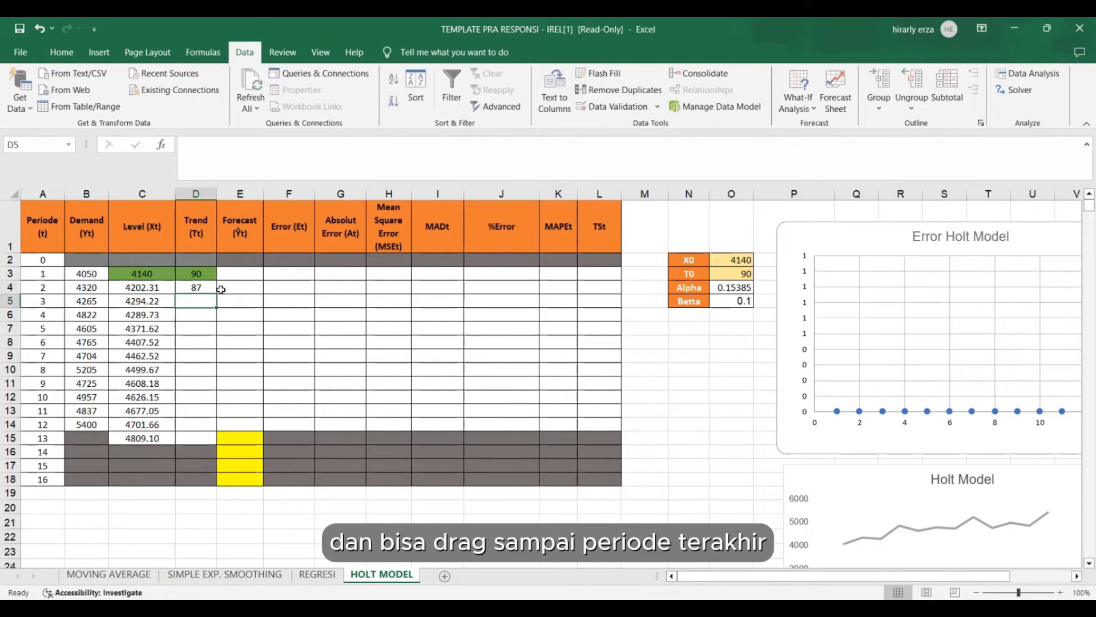
pyautogui.click(195, 289)
pyautogui.moveTo(218, 297); pyautogui.dragTo(231, 426)
# Calculate the period 1 Forecast in E3 as Level plus Trend, =C3+D3, and fill it down to period 13 in E15.
pyautogui.click(248, 273)
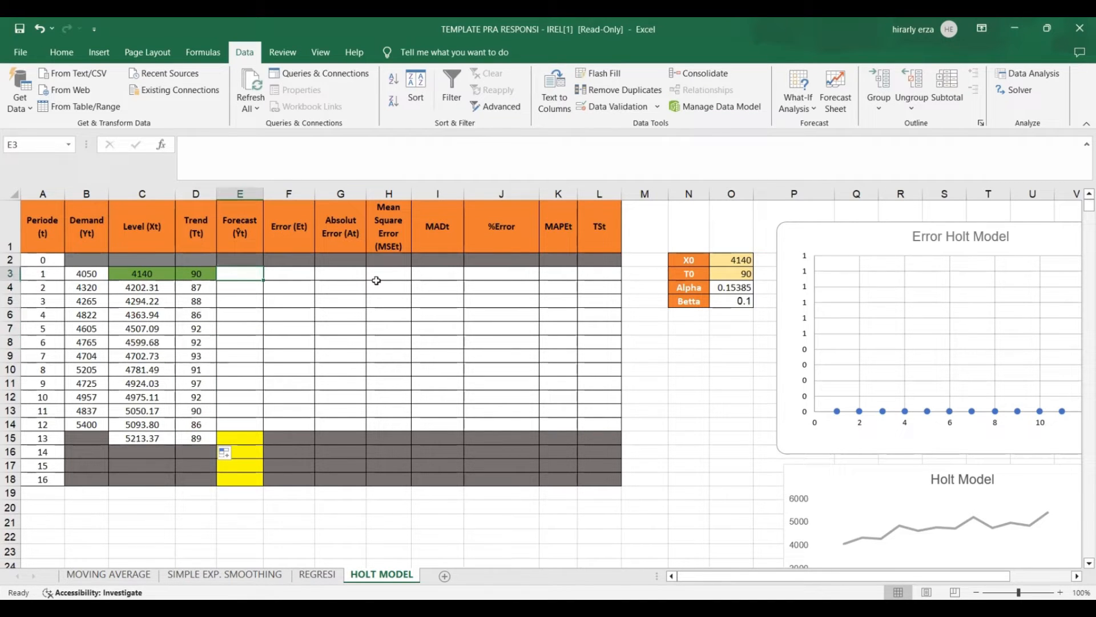
pyautogui.click(243, 287)
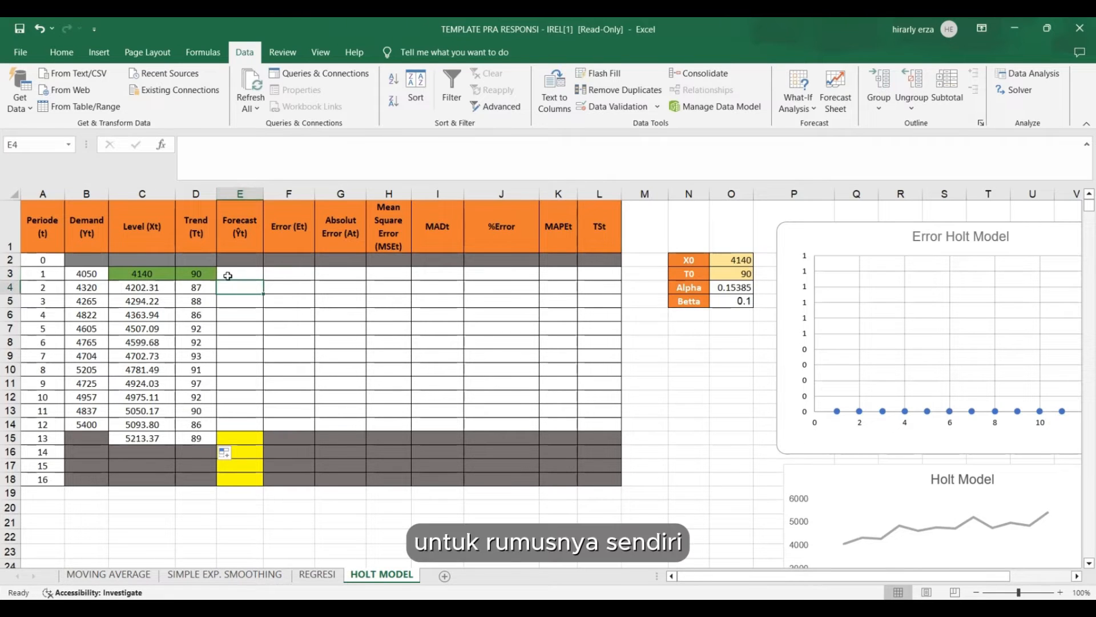
pyautogui.click(230, 275)
pyautogui.write('=')
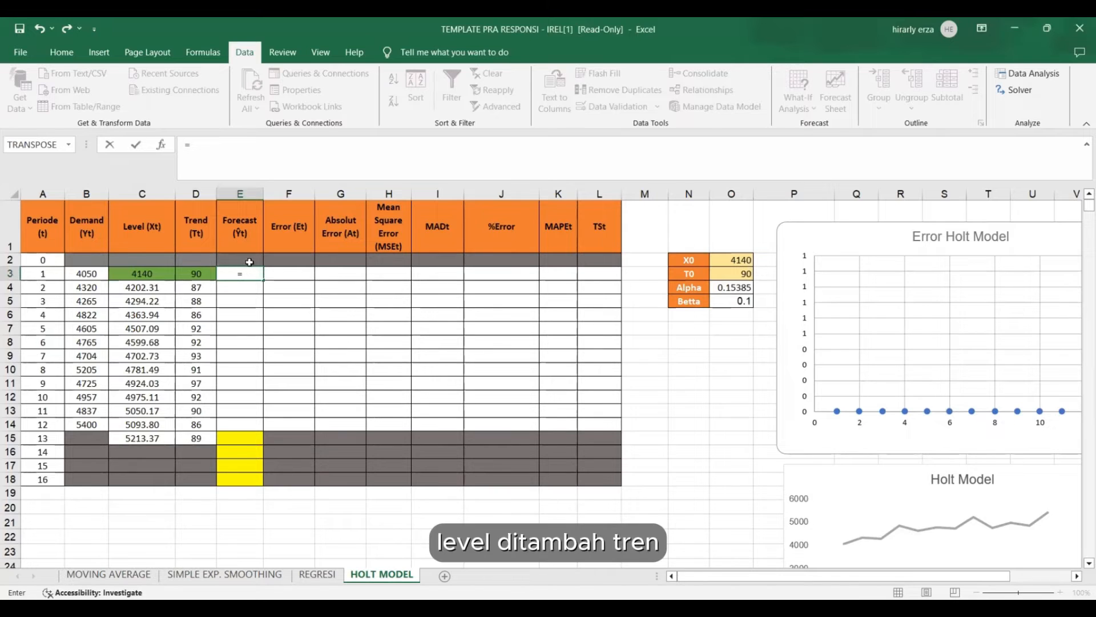
pyautogui.click(148, 274)
pyautogui.write('+')
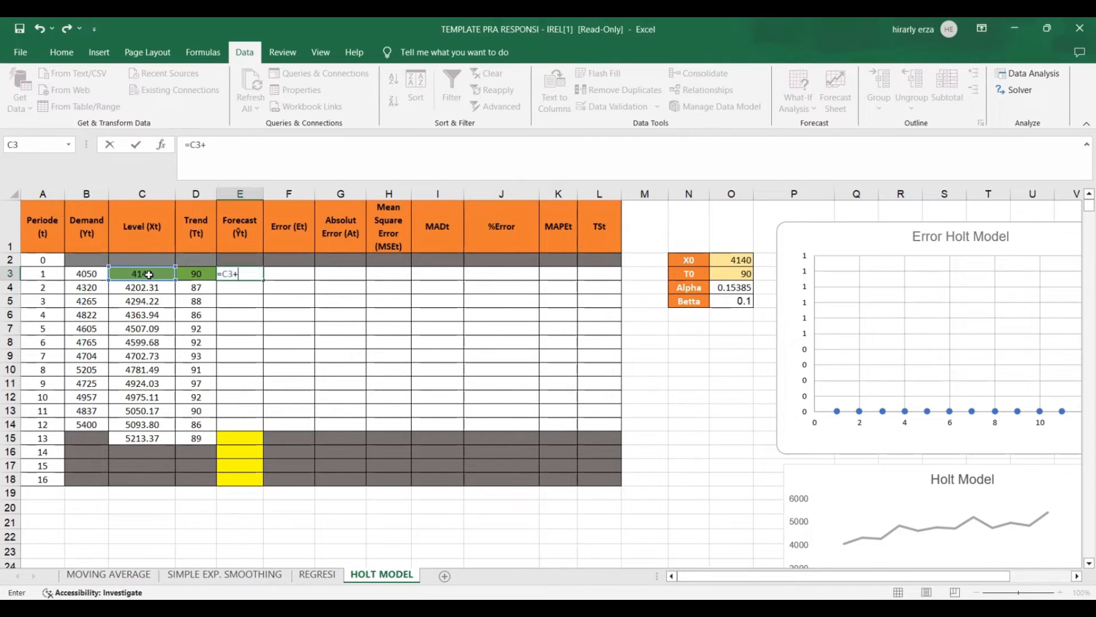
pyautogui.click(191, 273)
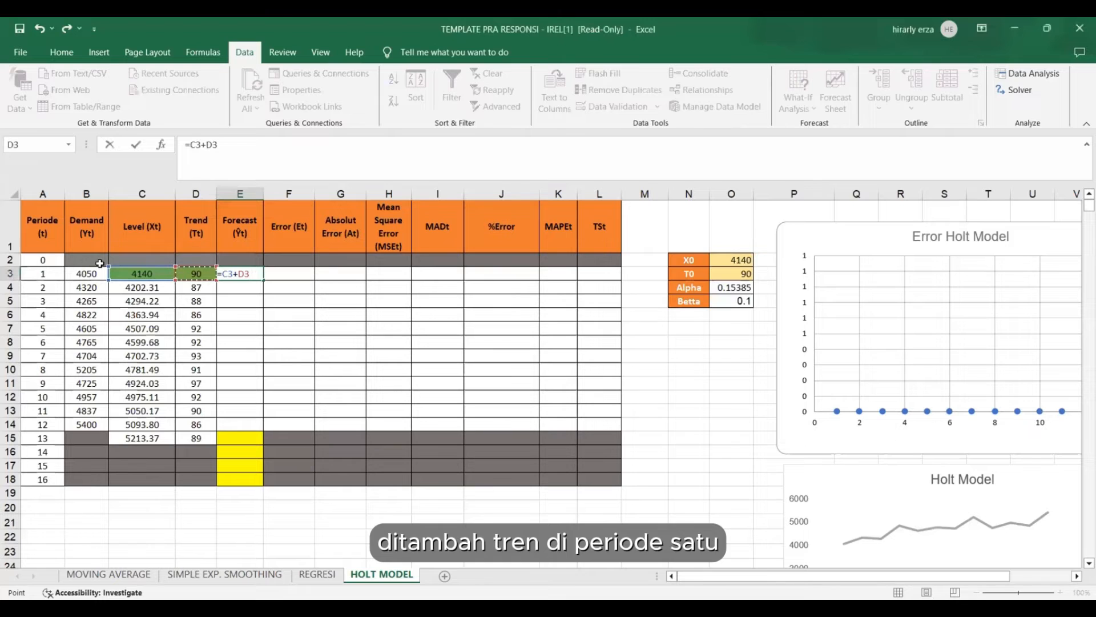
pyautogui.press('Return')
pyautogui.click(220, 272)
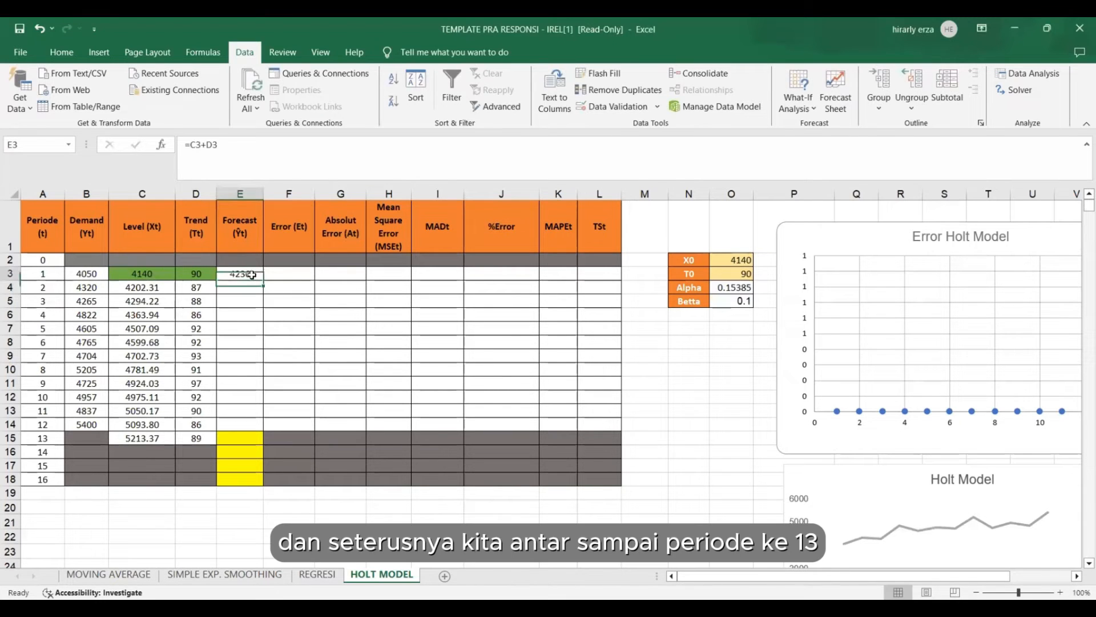
pyautogui.moveTo(264, 290); pyautogui.dragTo(253, 440)
# Calculate the period 14 Forecast in E16 from the period 13 Level plus twice its Trend, =C15+2*D15.
pyautogui.click(234, 452)
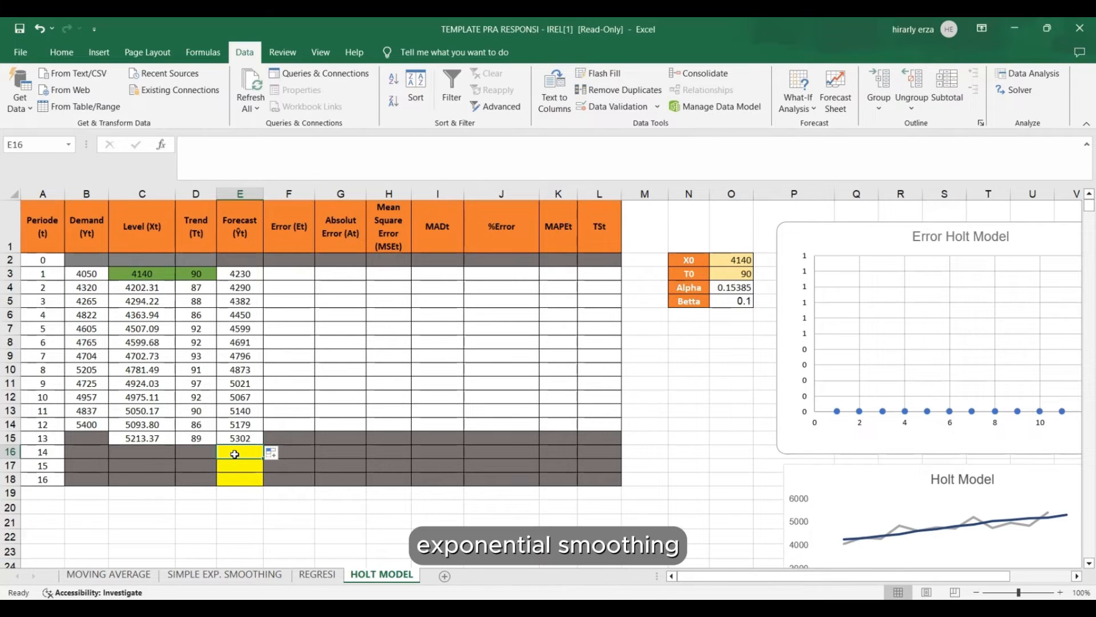
pyautogui.write('=')
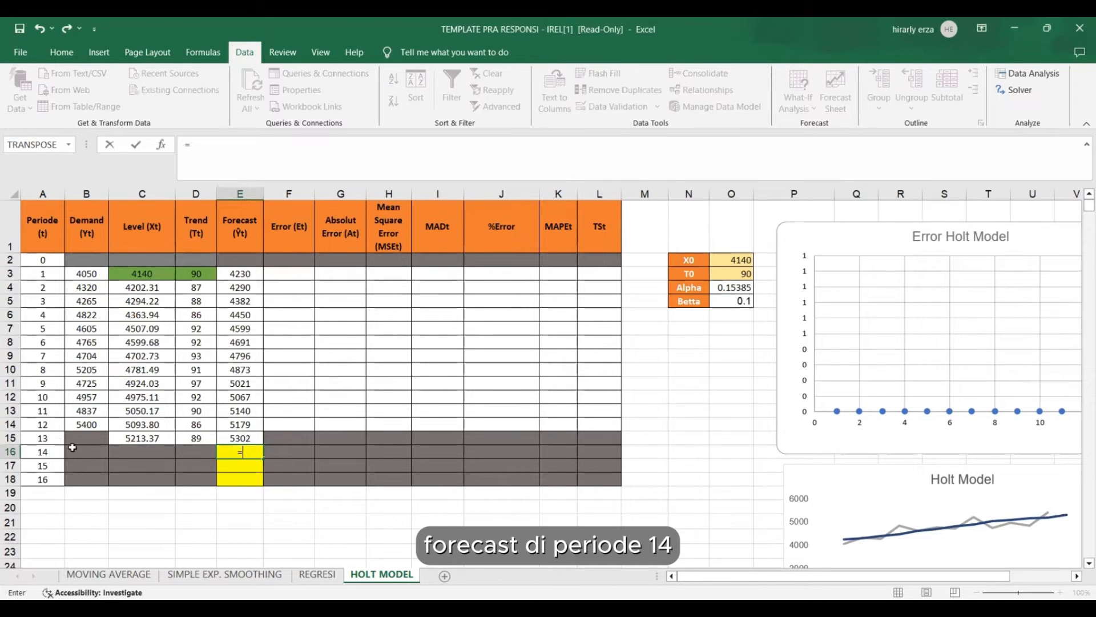
pyautogui.click(144, 439)
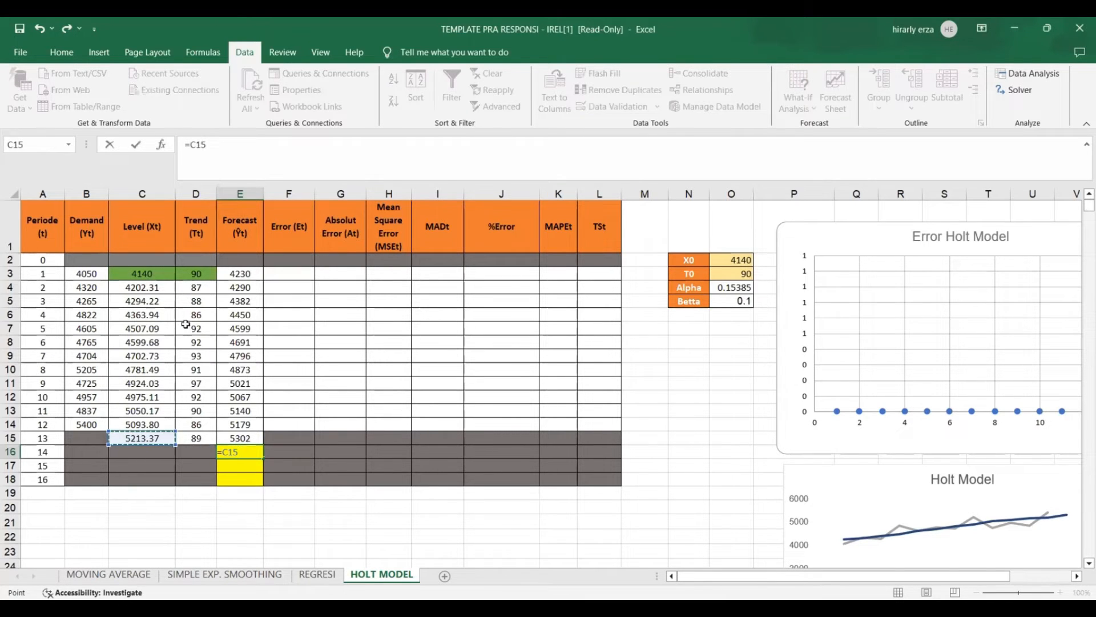
pyautogui.write('+2*')
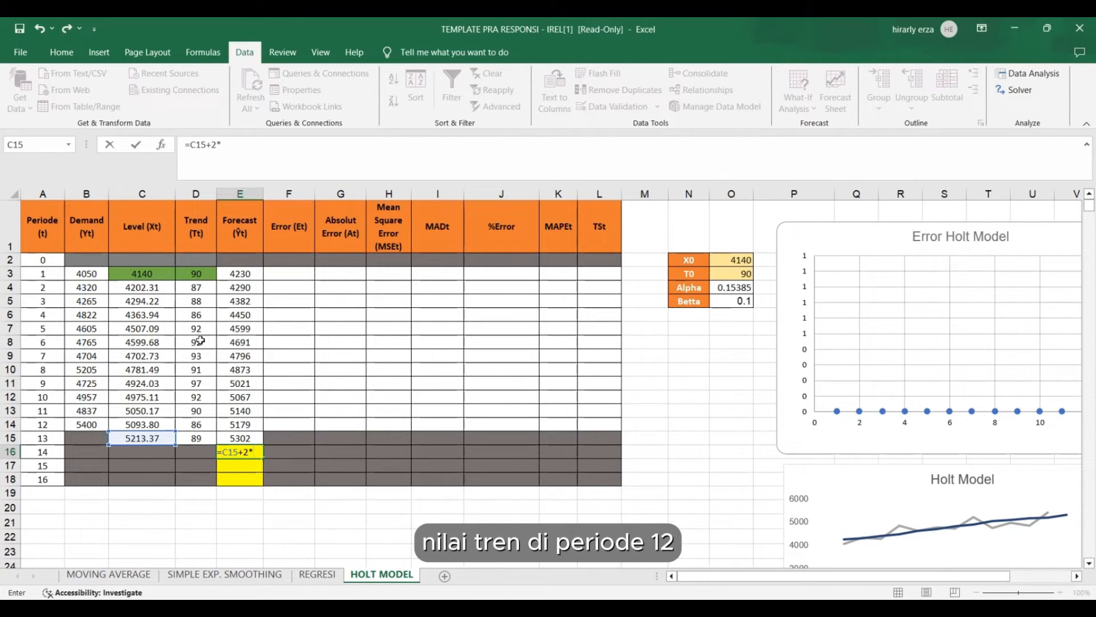
pyautogui.click(195, 438)
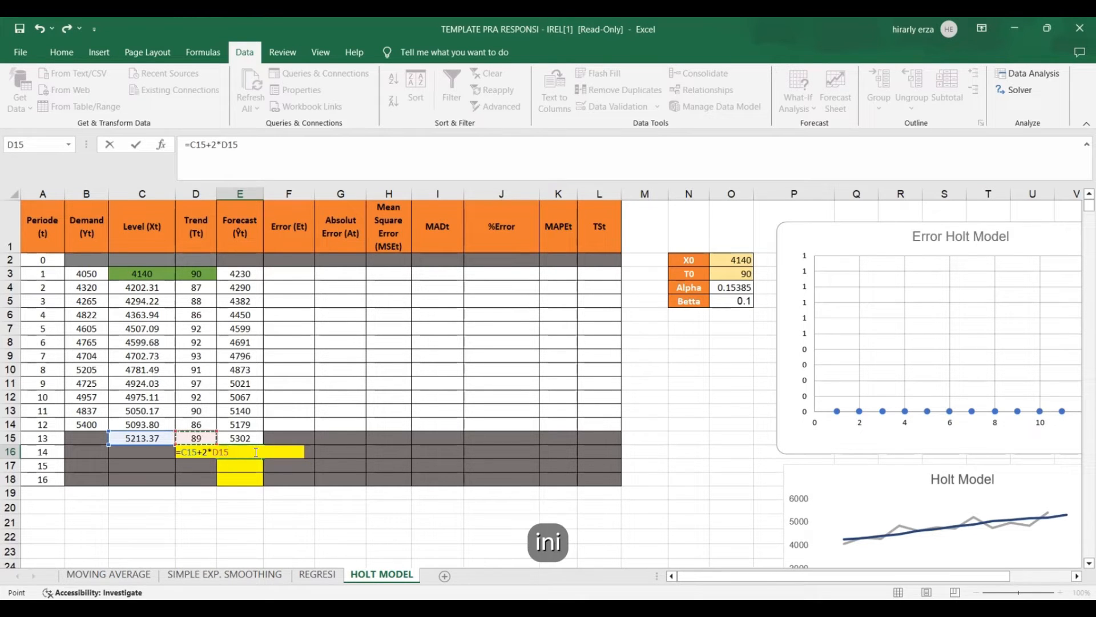
pyautogui.press('Return')
# Calculate the period 15 Forecast in E17 from the period 13 Level plus three times its Trend, =C15+3*D15.
pyautogui.click(241, 462)
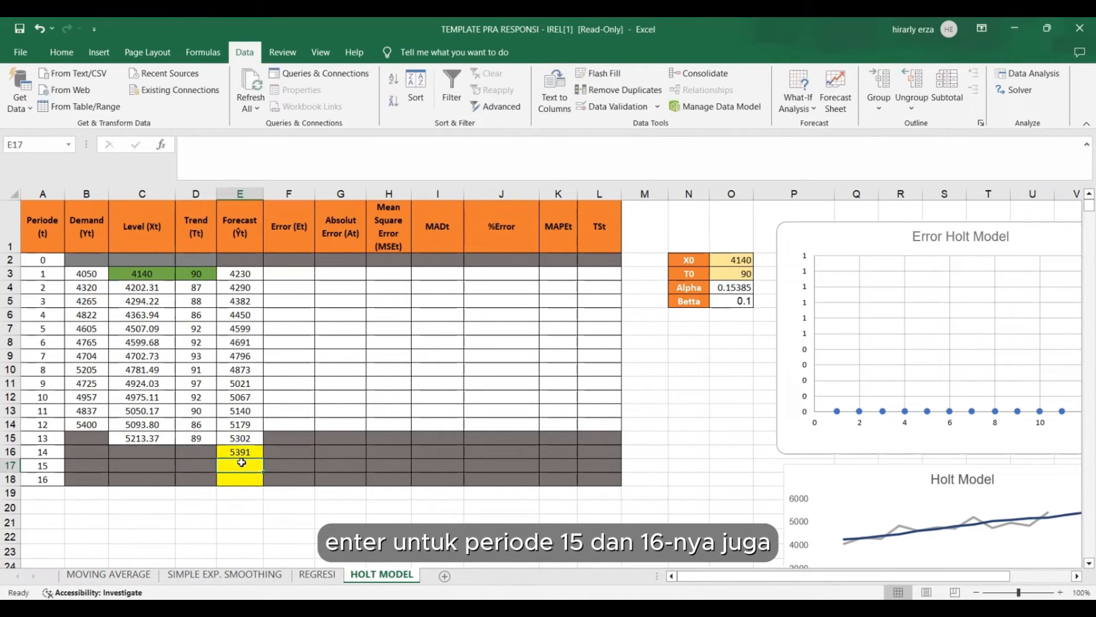
pyautogui.write('=')
pyautogui.click(155, 438)
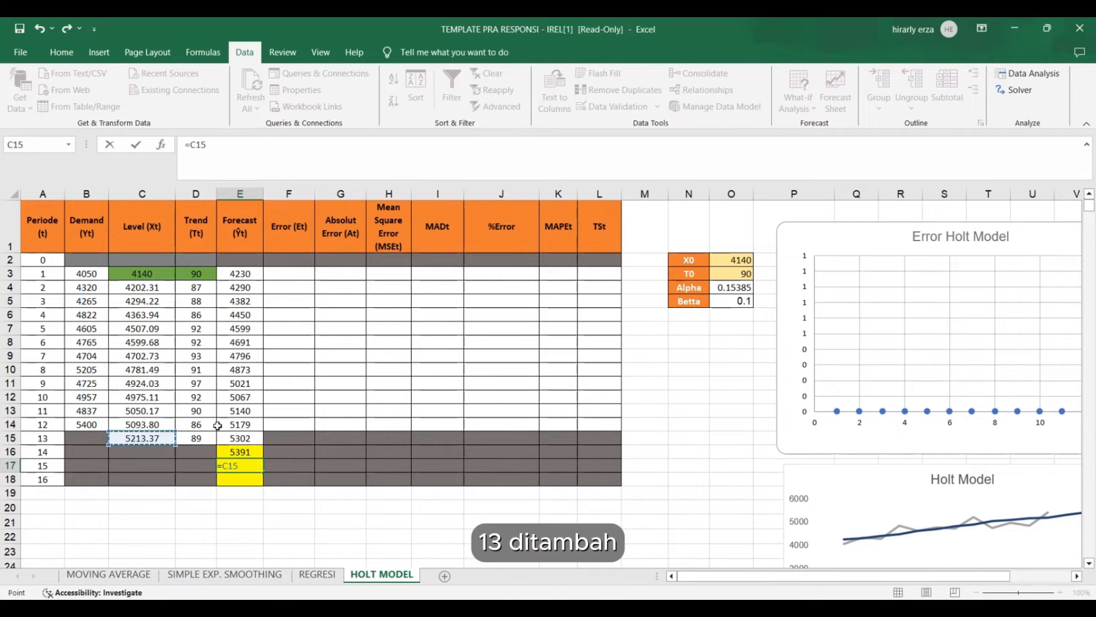
pyautogui.write('+')
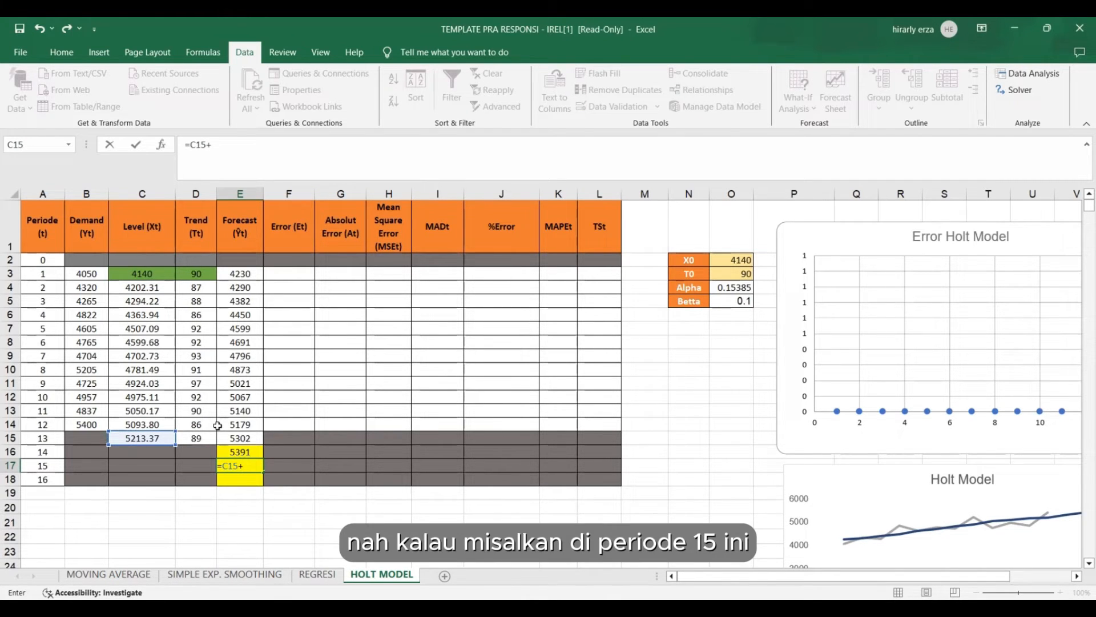
pyautogui.write('3')
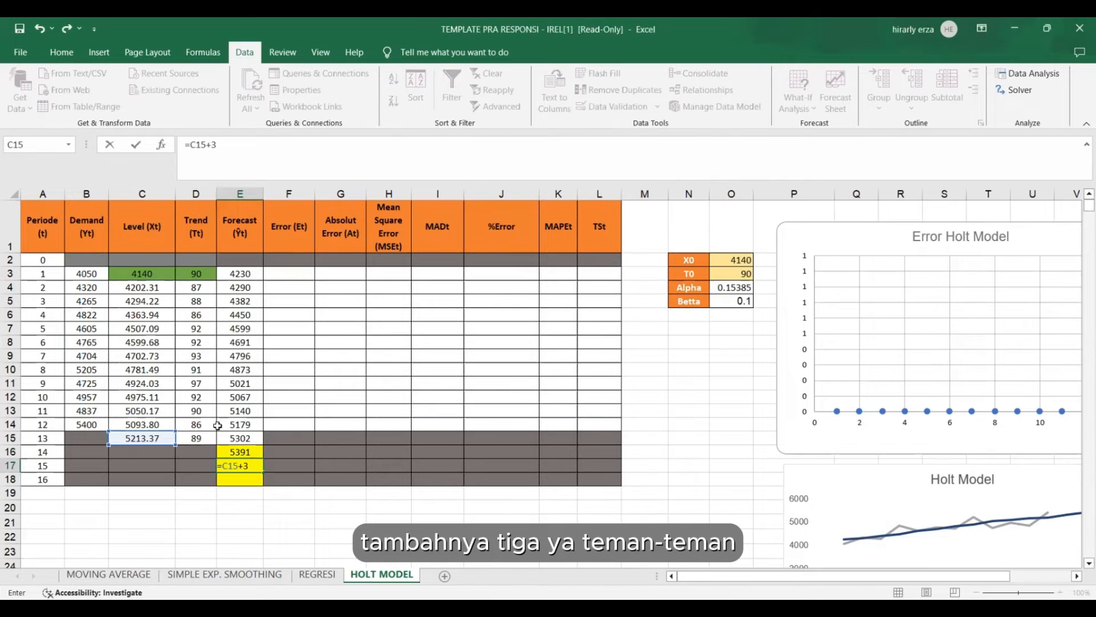
pyautogui.write('*')
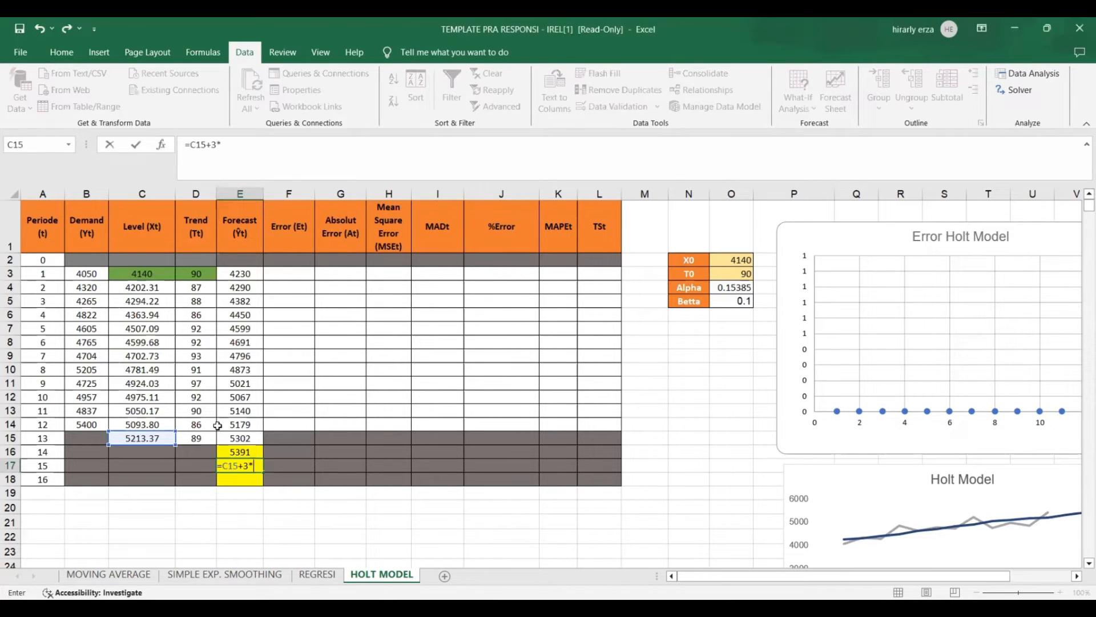
pyautogui.click(201, 438)
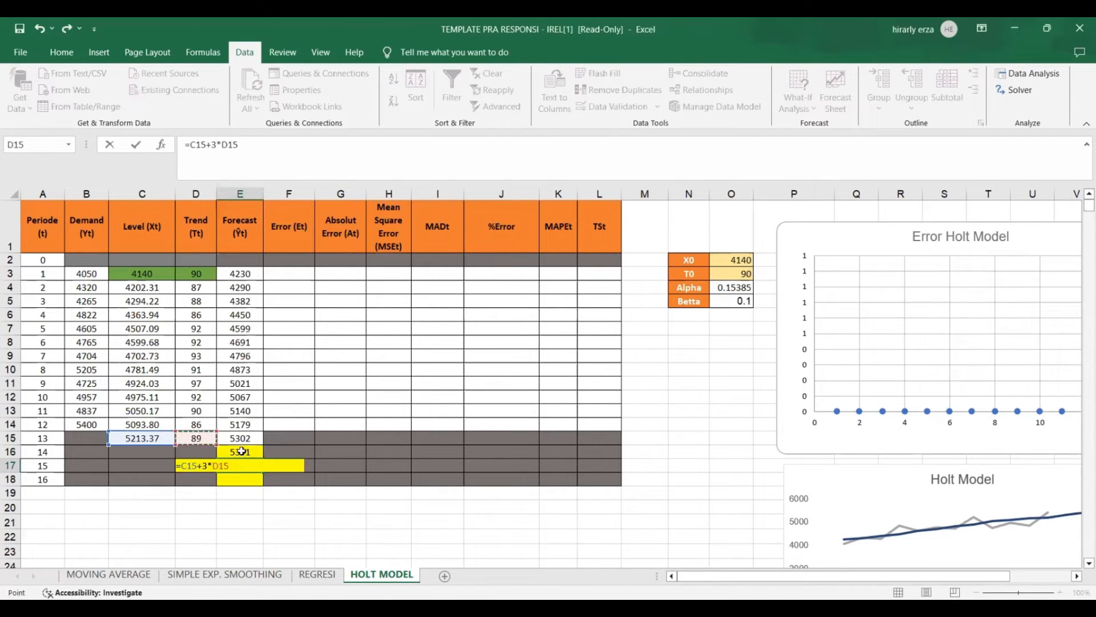
pyautogui.press('Return')
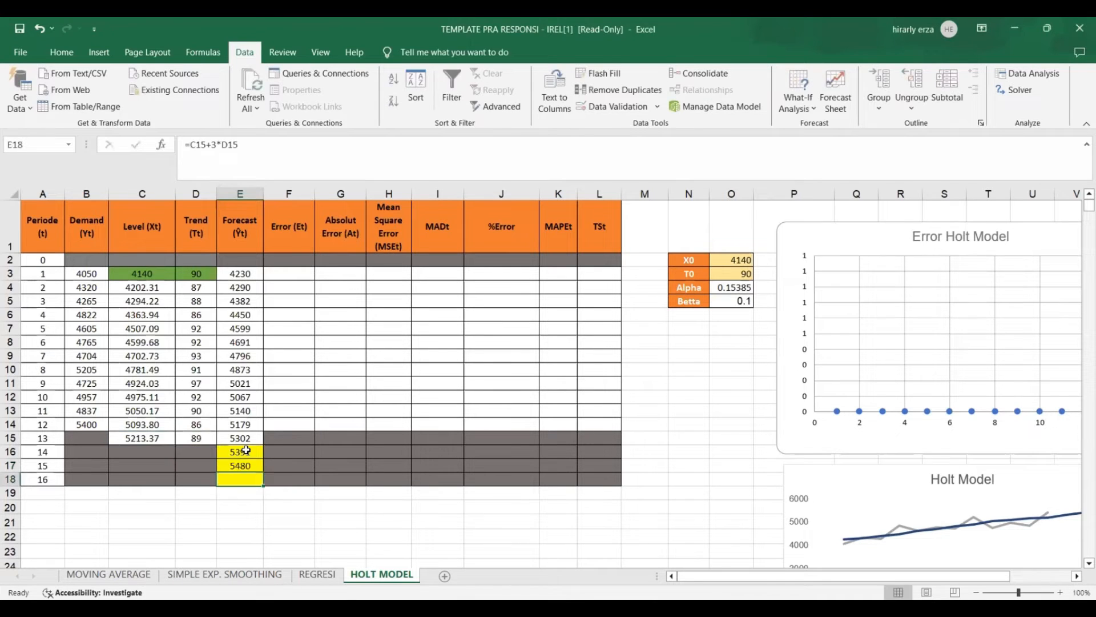
# Calculate the period 16 Forecast in E18 from the period 13 Level plus four times its Trend, =C15+4*D15.
pyautogui.write('=')
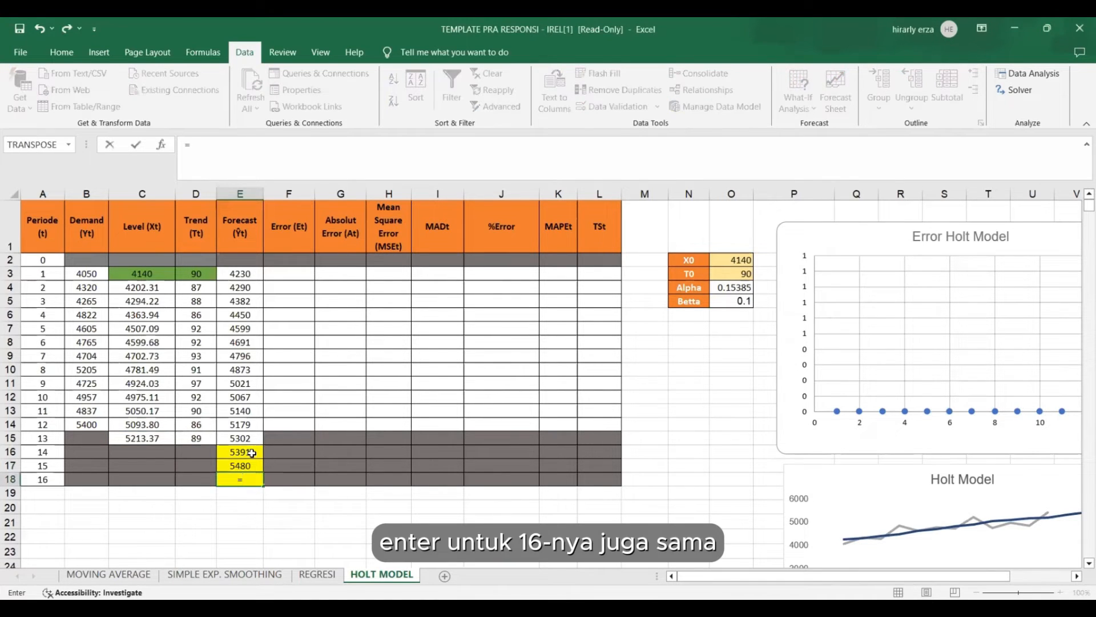
pyautogui.click(151, 444)
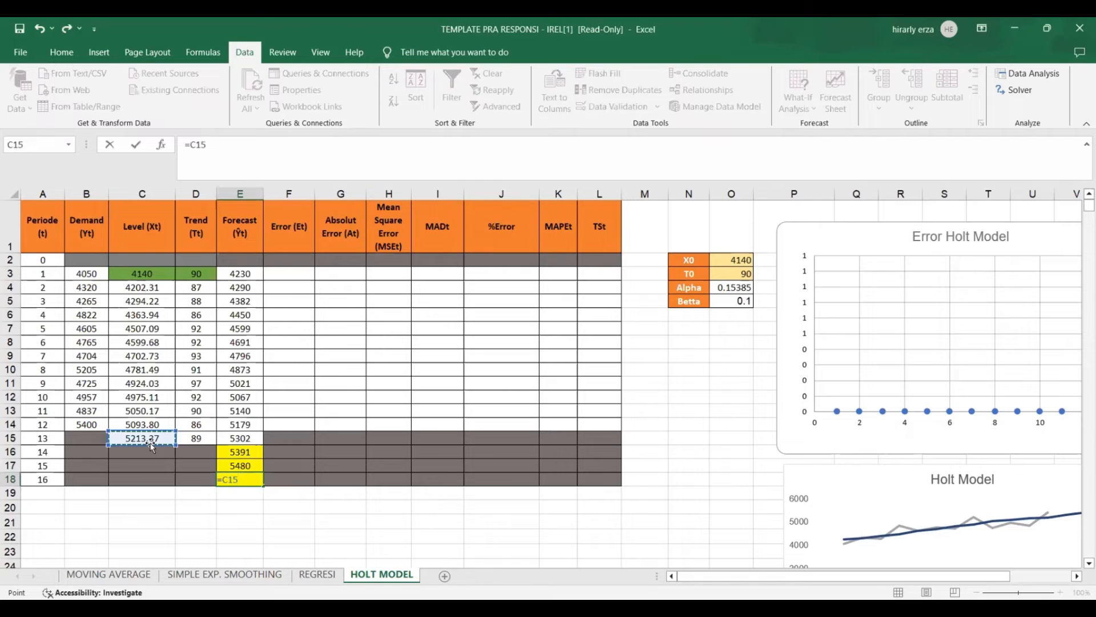
pyautogui.write('+')
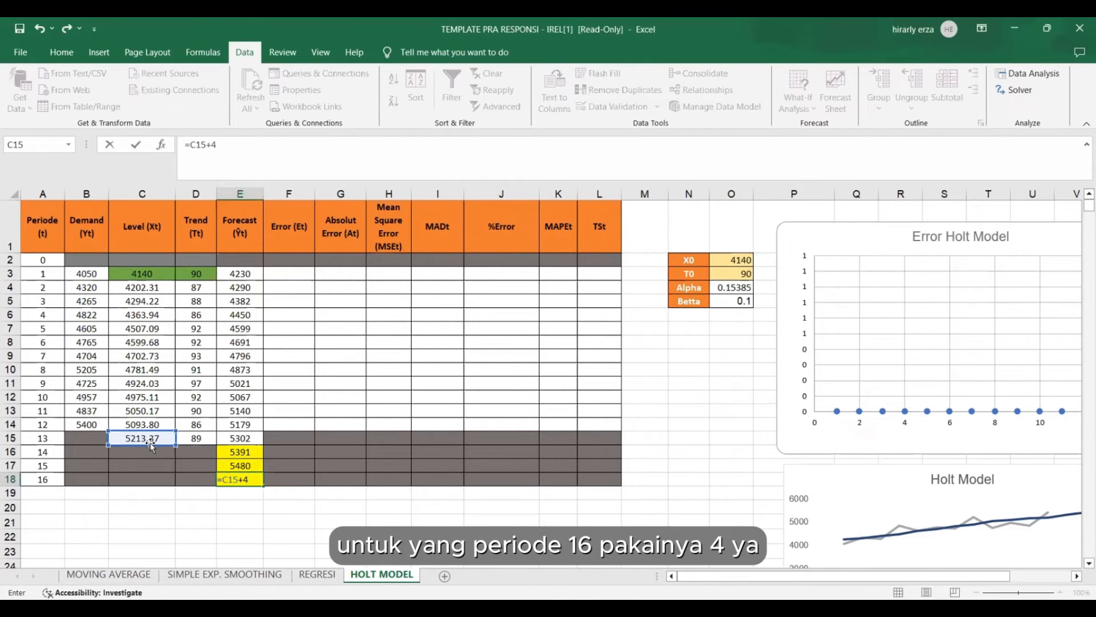
pyautogui.write('4*')
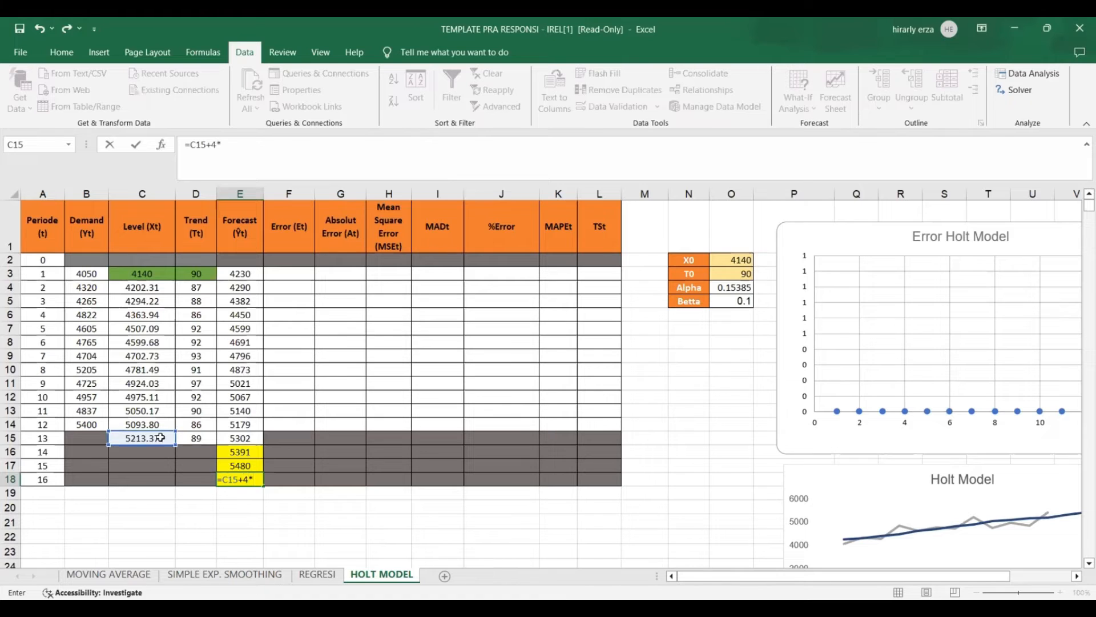
pyautogui.click(205, 444)
pyautogui.press('Return')
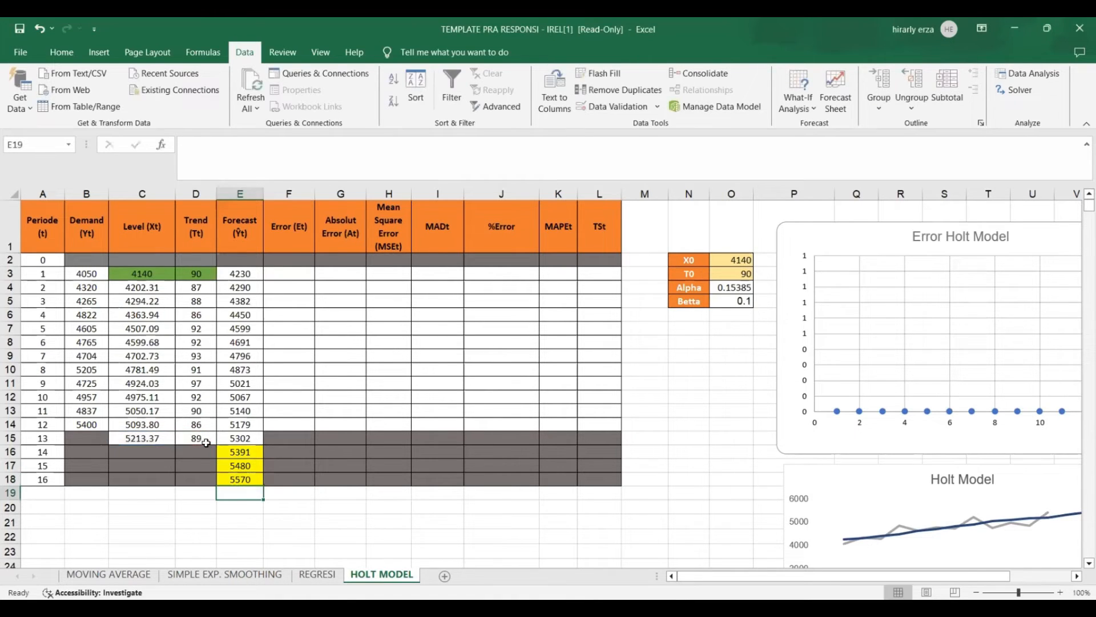
# Calculate the period 1 Error in F3 as Forecast minus Demand, =E3-B3, and fill it down to period 12 in F14.
pyautogui.click(329, 346)
pyautogui.click(301, 274)
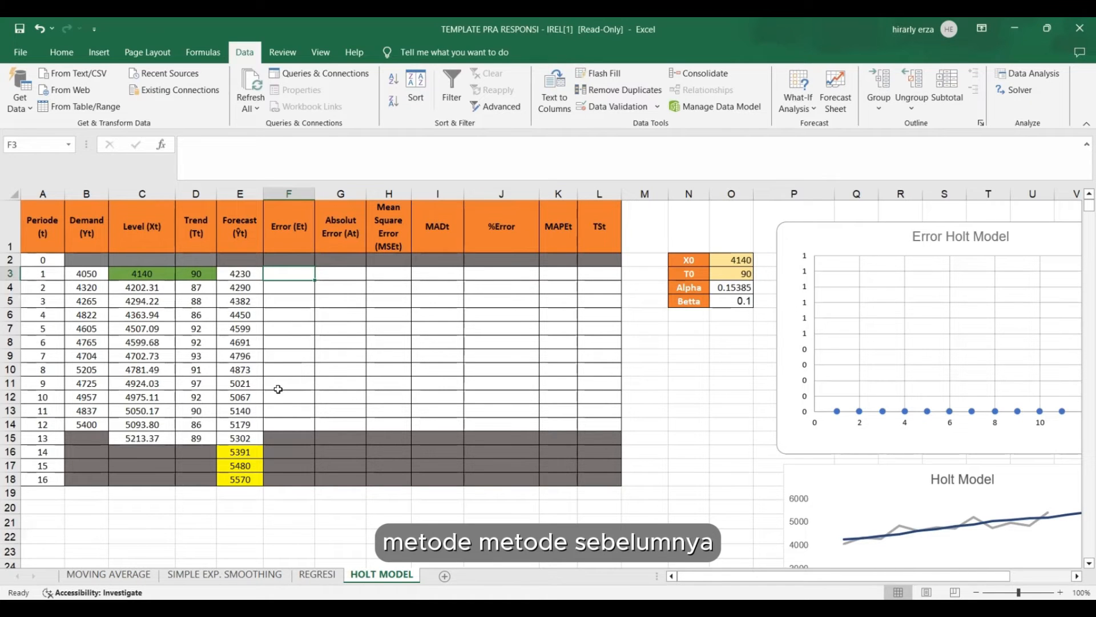
pyautogui.write('=')
pyautogui.click(250, 278)
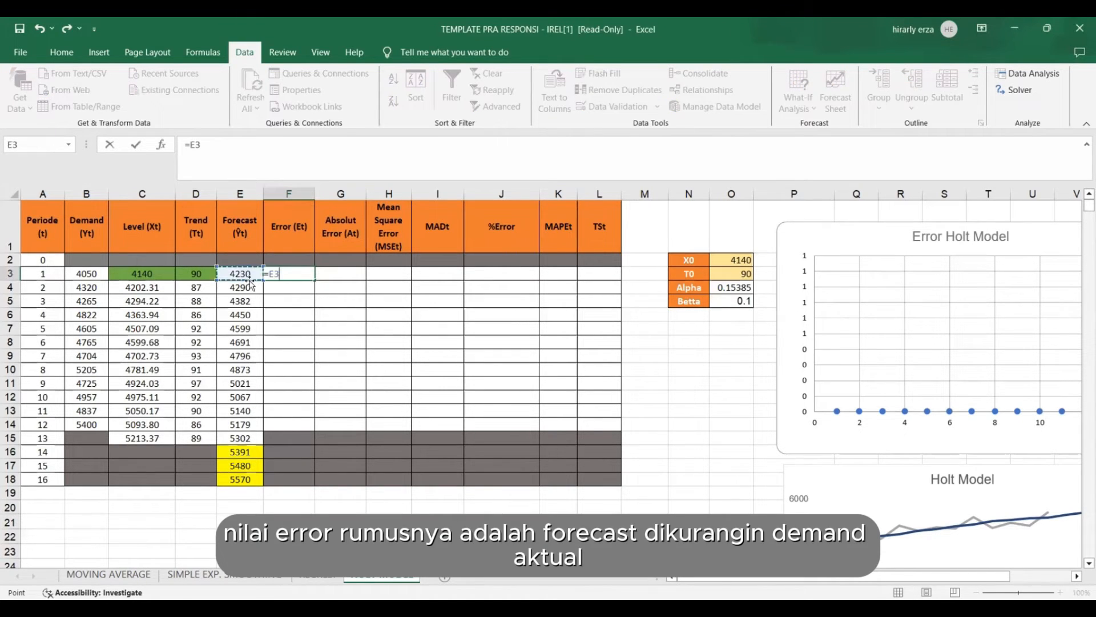
pyautogui.write('-')
pyautogui.click(89, 275)
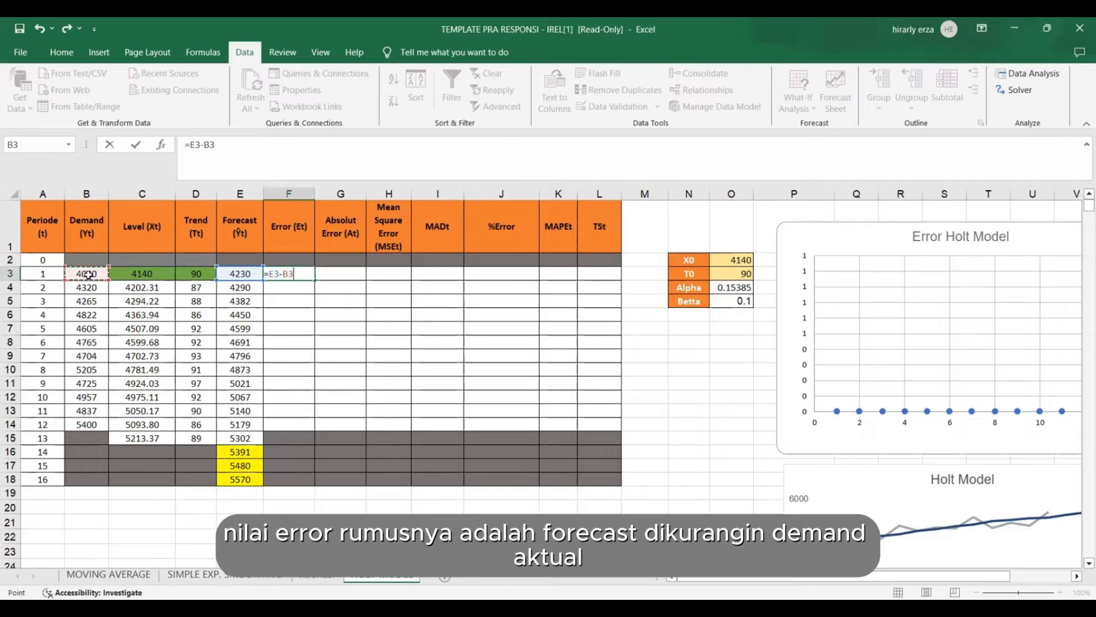
pyautogui.press('Return')
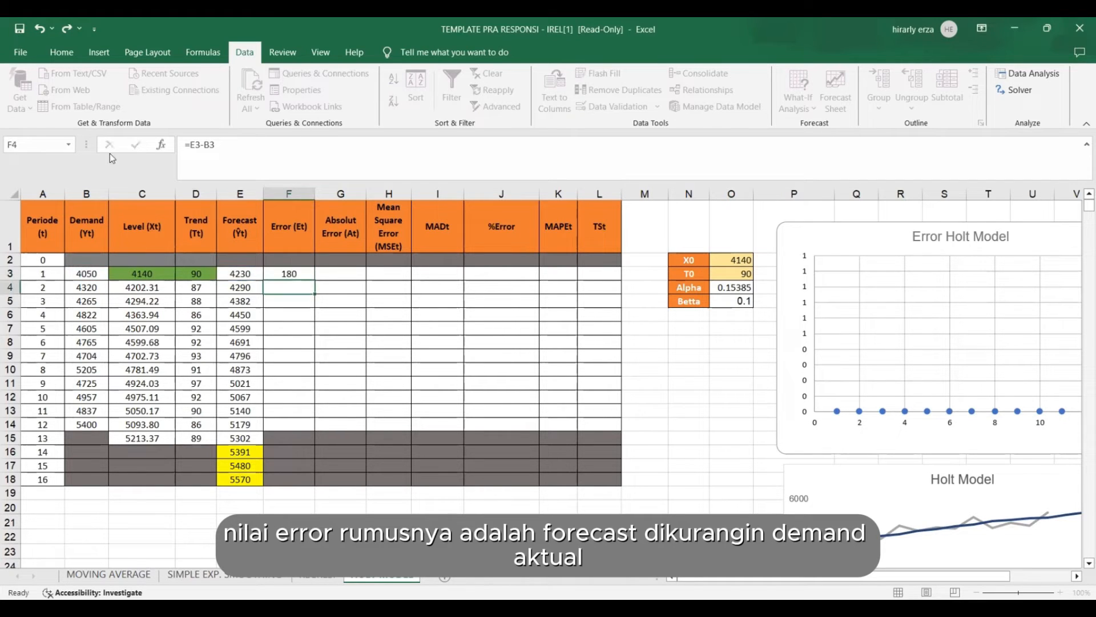
pyautogui.click(289, 274)
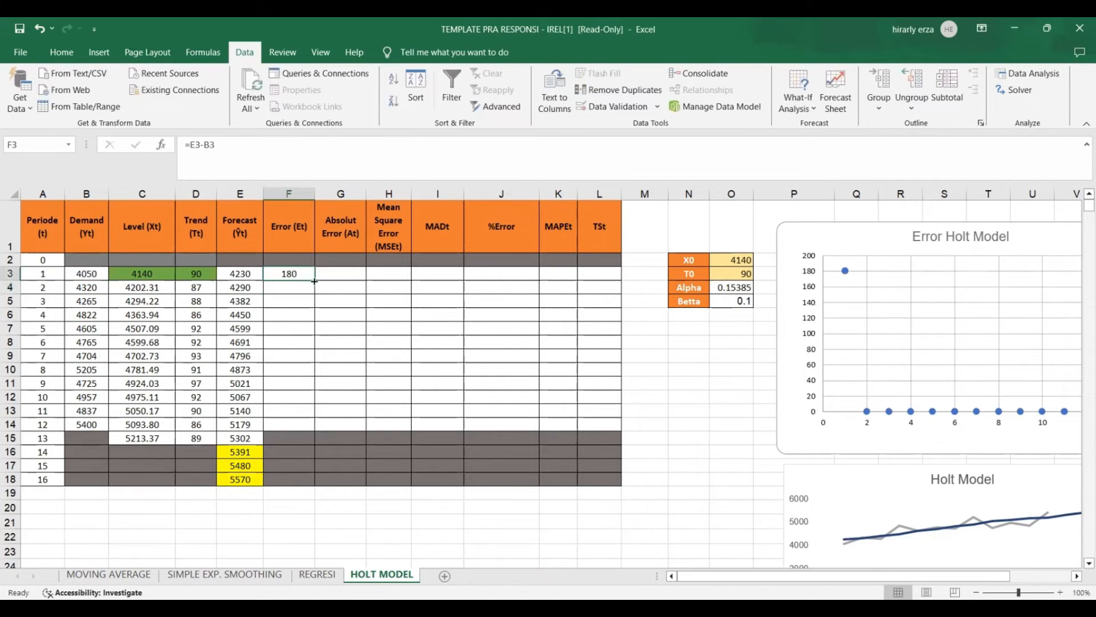
pyautogui.moveTo(314, 281); pyautogui.dragTo(303, 415)
# Calculate the period 1 Absolute Error in G3 with =ABS(F3) and fill it down to period 12 in G14.
pyautogui.click(331, 276)
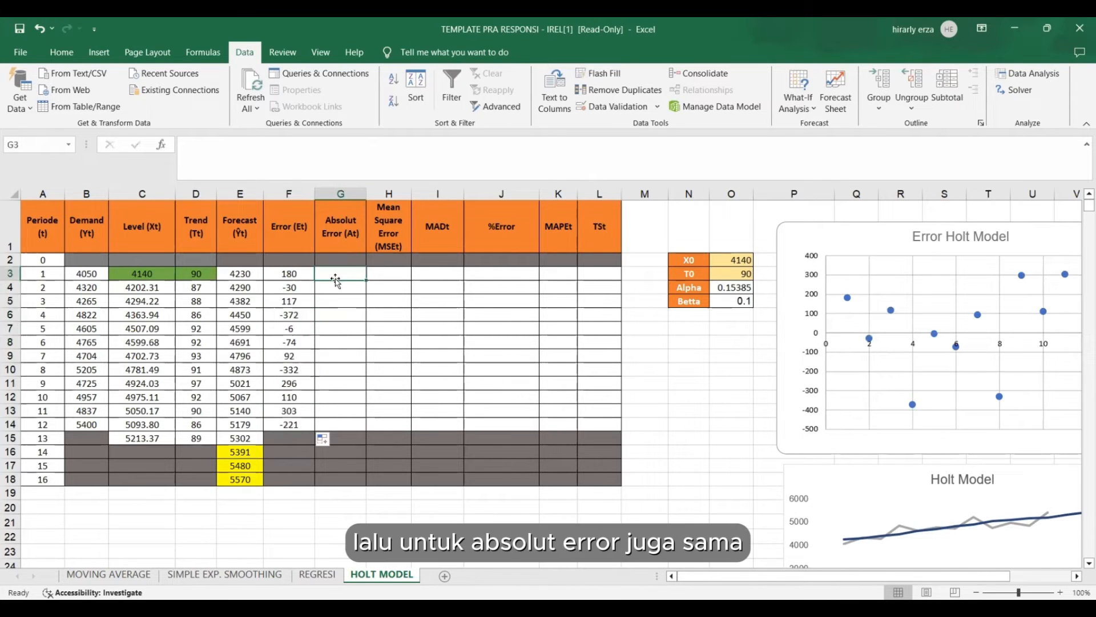
pyautogui.write('=')
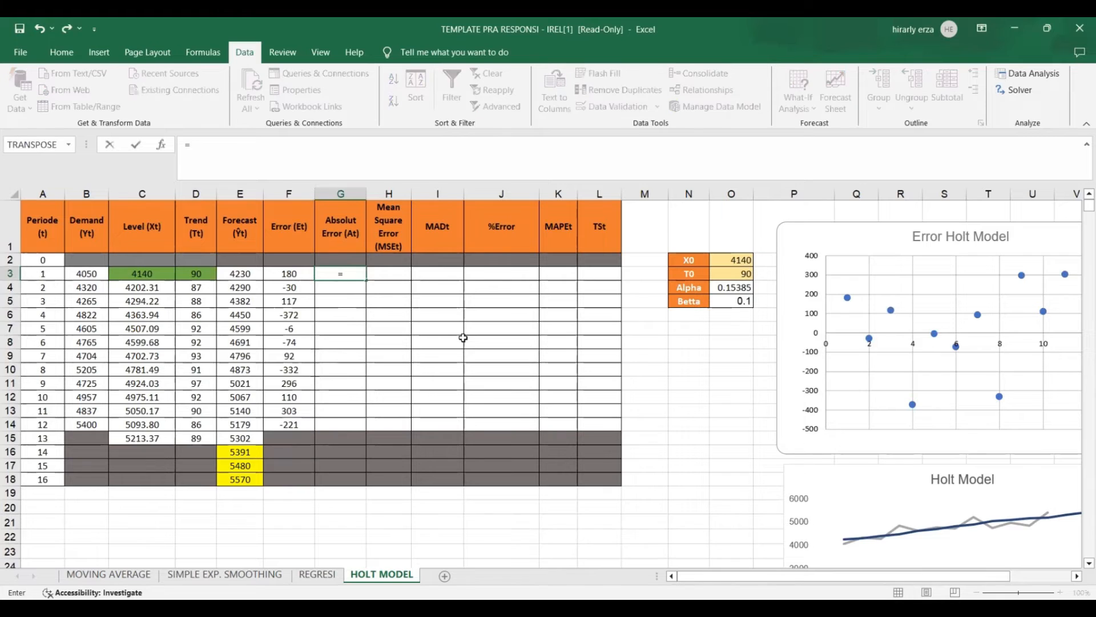
pyautogui.write('ABS')
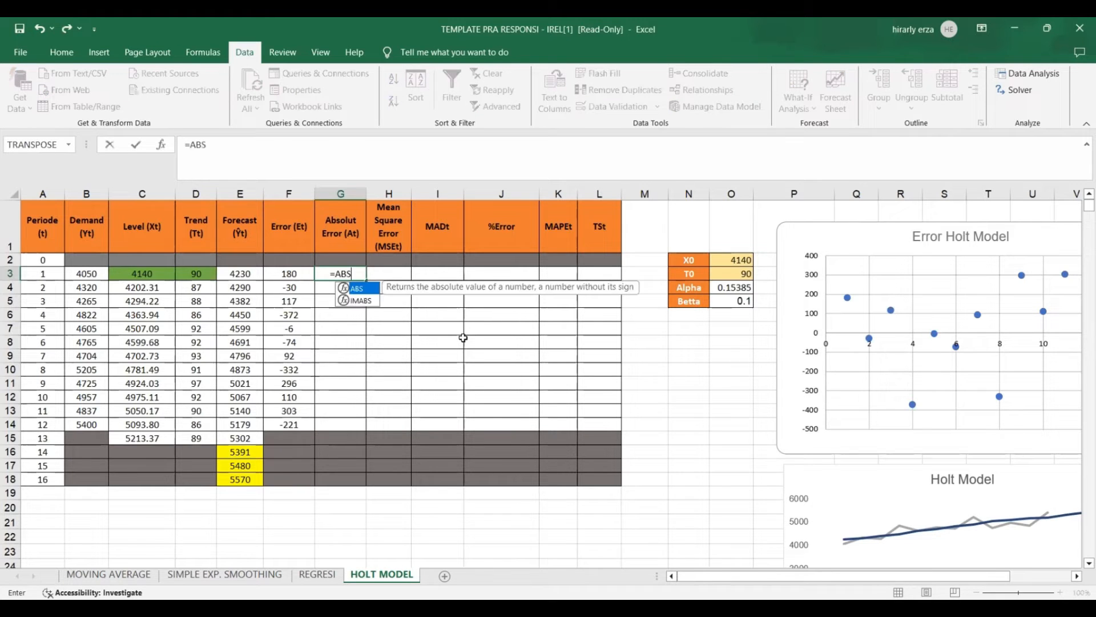
pyautogui.write('(')
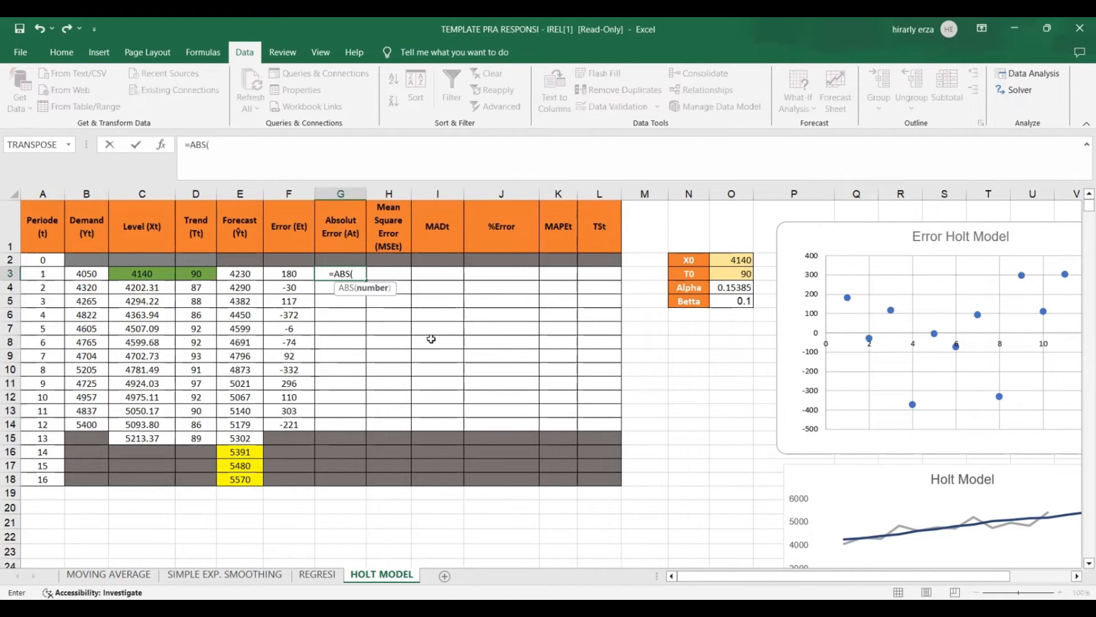
pyautogui.click(306, 274)
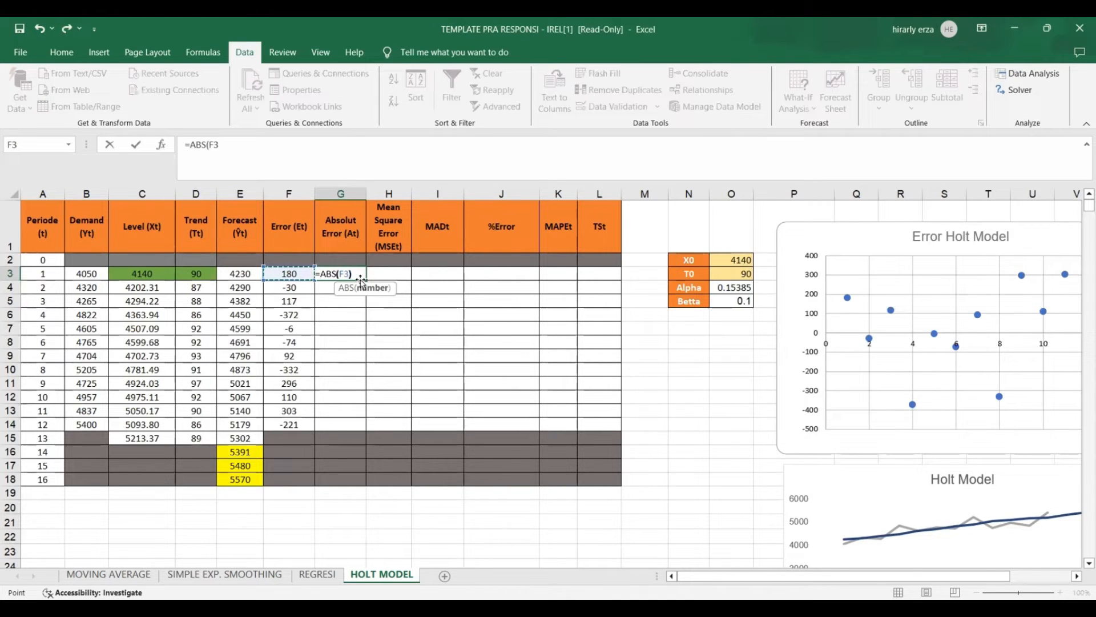
pyautogui.press('Return')
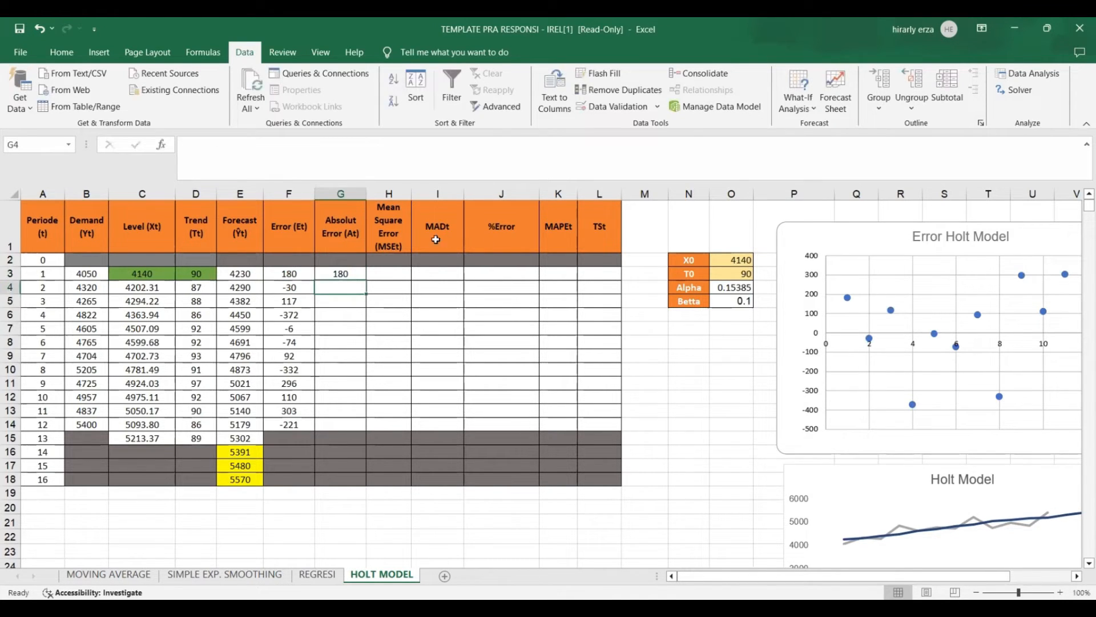
pyautogui.click(358, 274)
pyautogui.moveTo(366, 281); pyautogui.dragTo(352, 429)
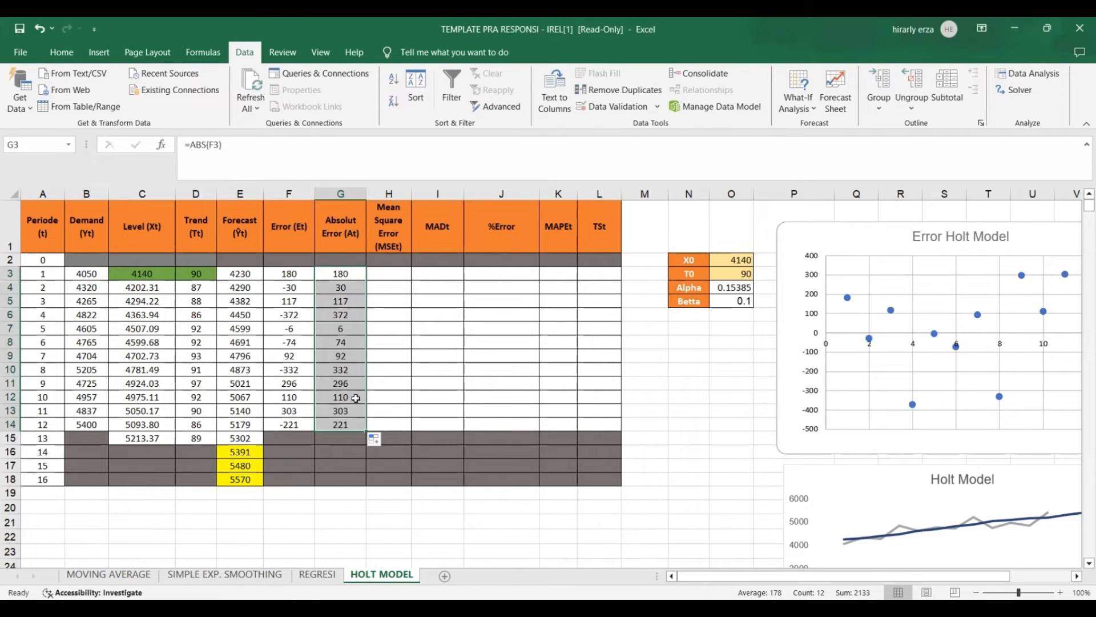
# Calculate the period 1 Mean Square Error in H3 with =SUMSQ(F3:F3)/A3 and fill it down to period 12 in H14.
pyautogui.click(380, 273)
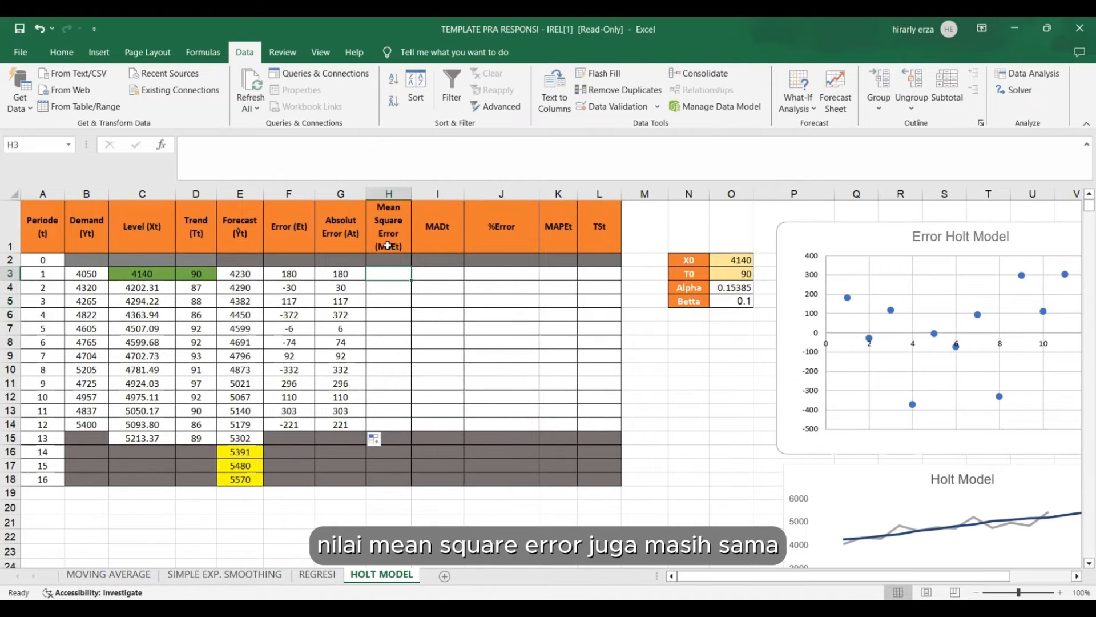
pyautogui.write('=')
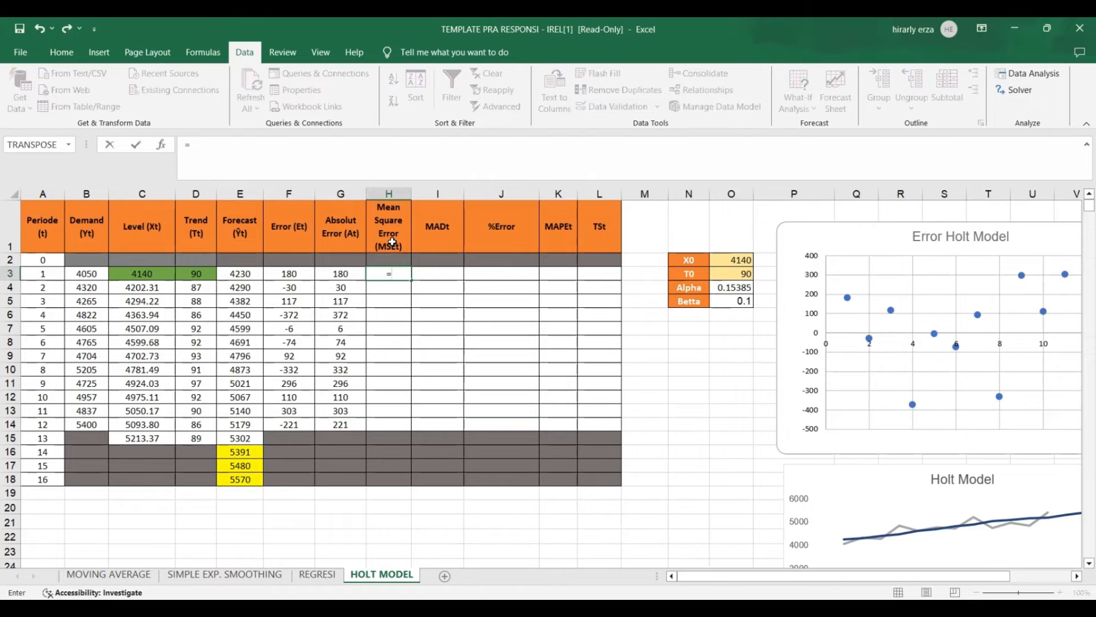
pyautogui.write('SUMSQ')
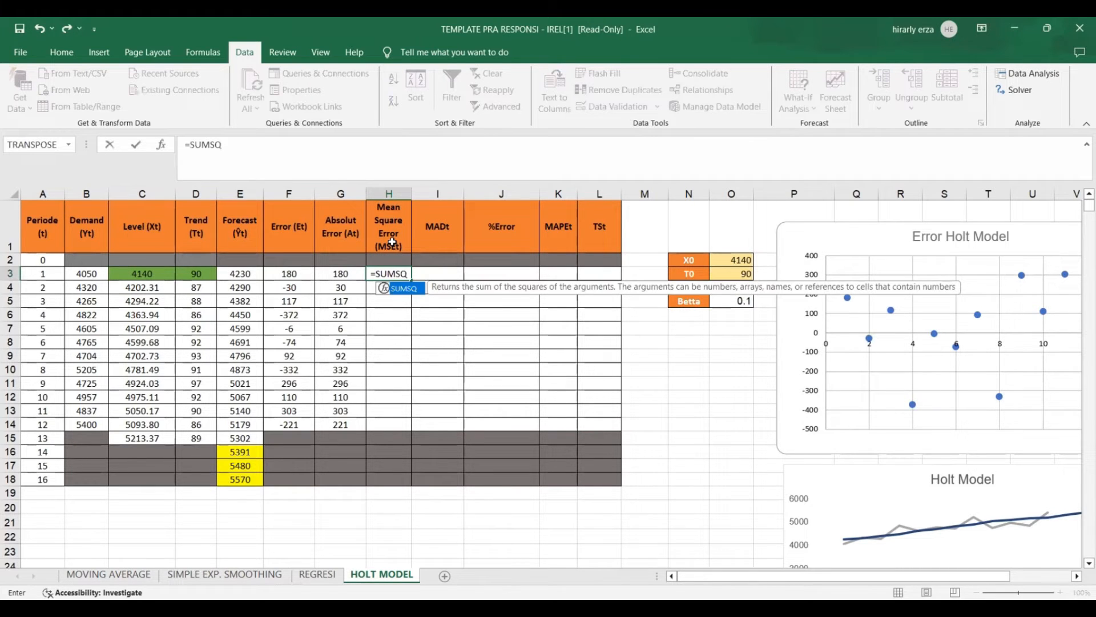
pyautogui.write('(')
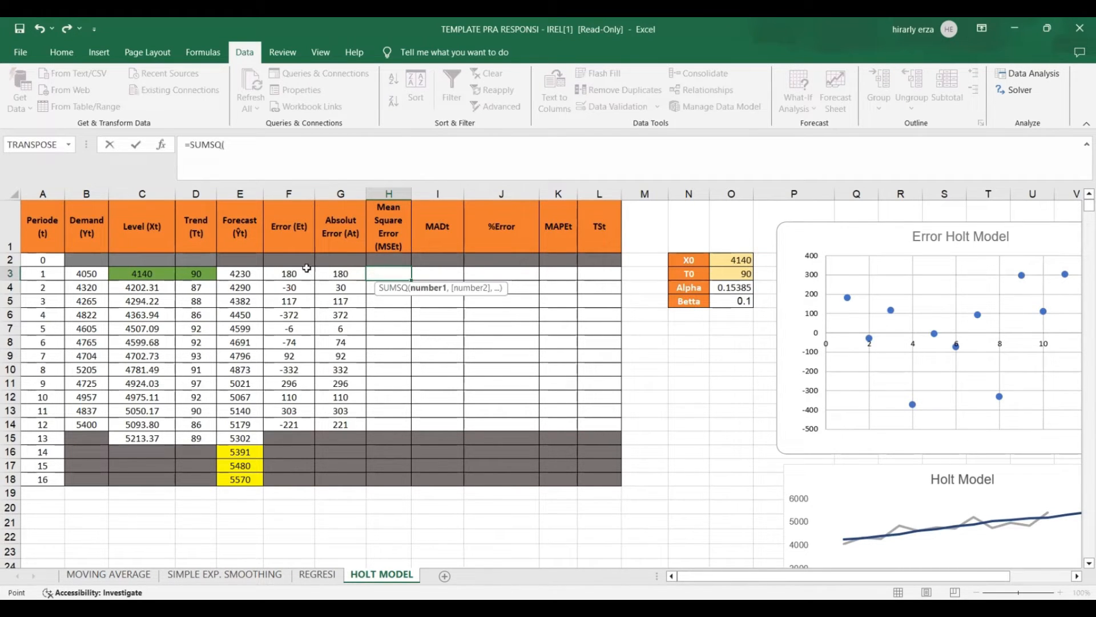
pyautogui.click(307, 267)
pyautogui.press('F8')
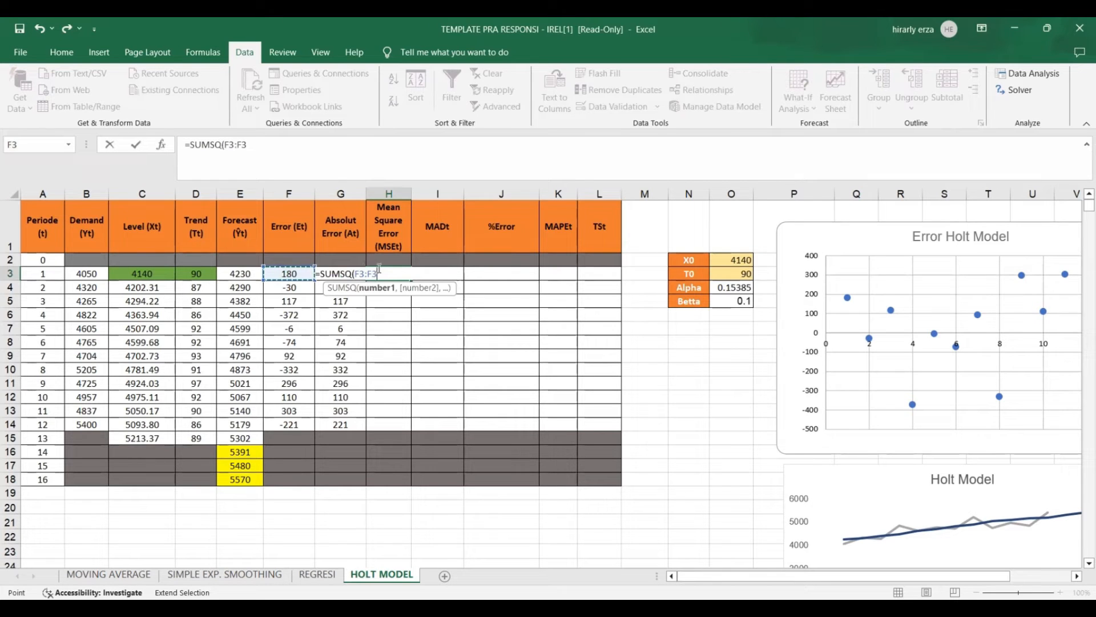
pyautogui.write(')')
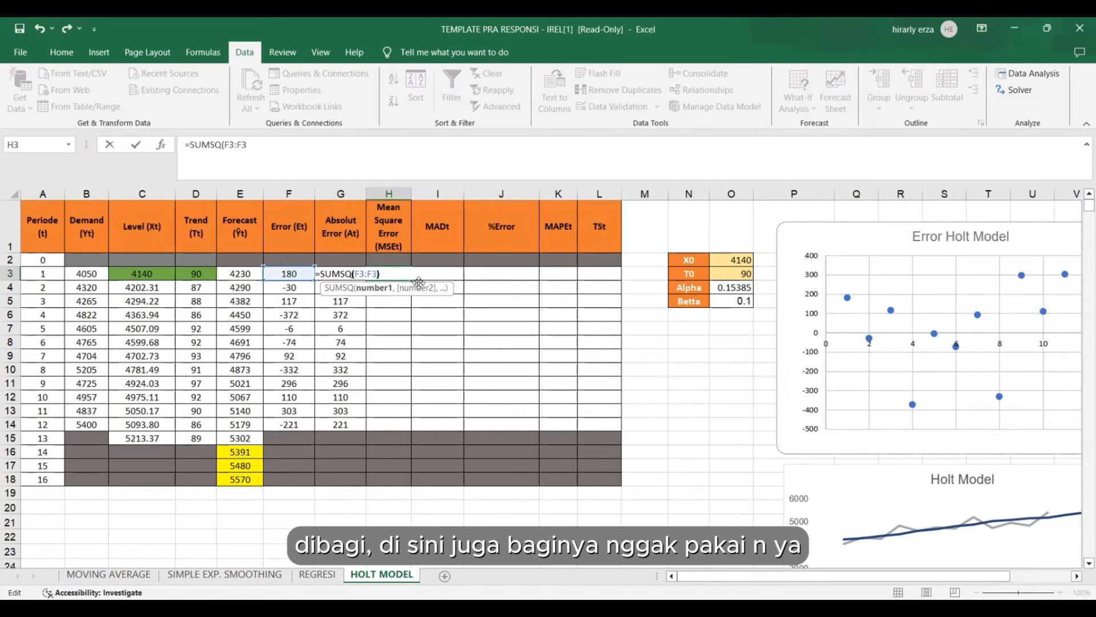
pyautogui.write('/')
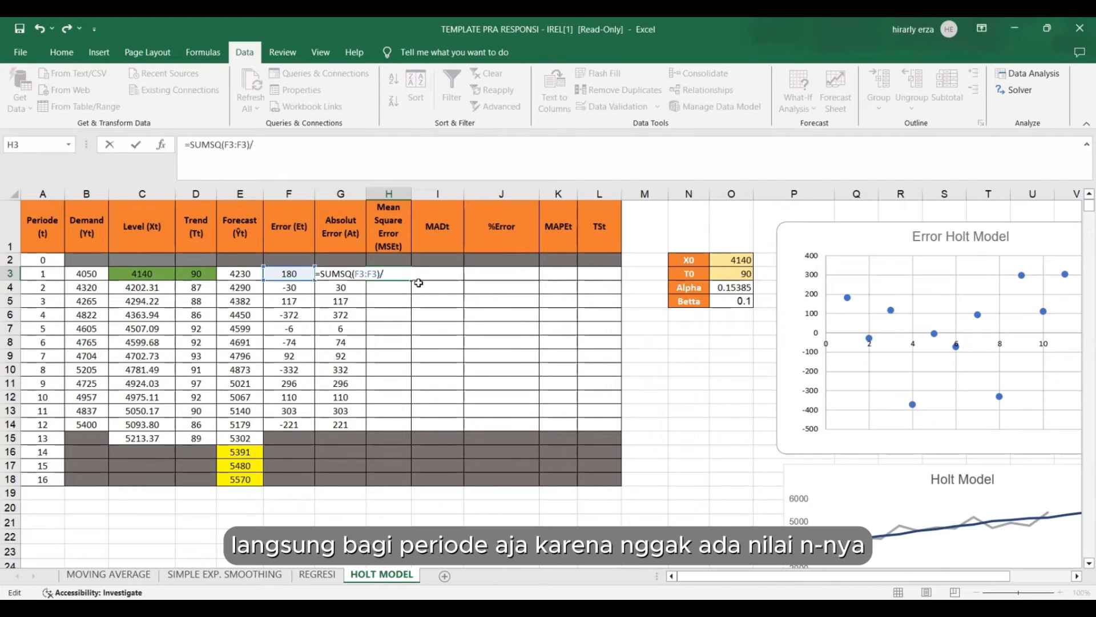
pyautogui.click(42, 276)
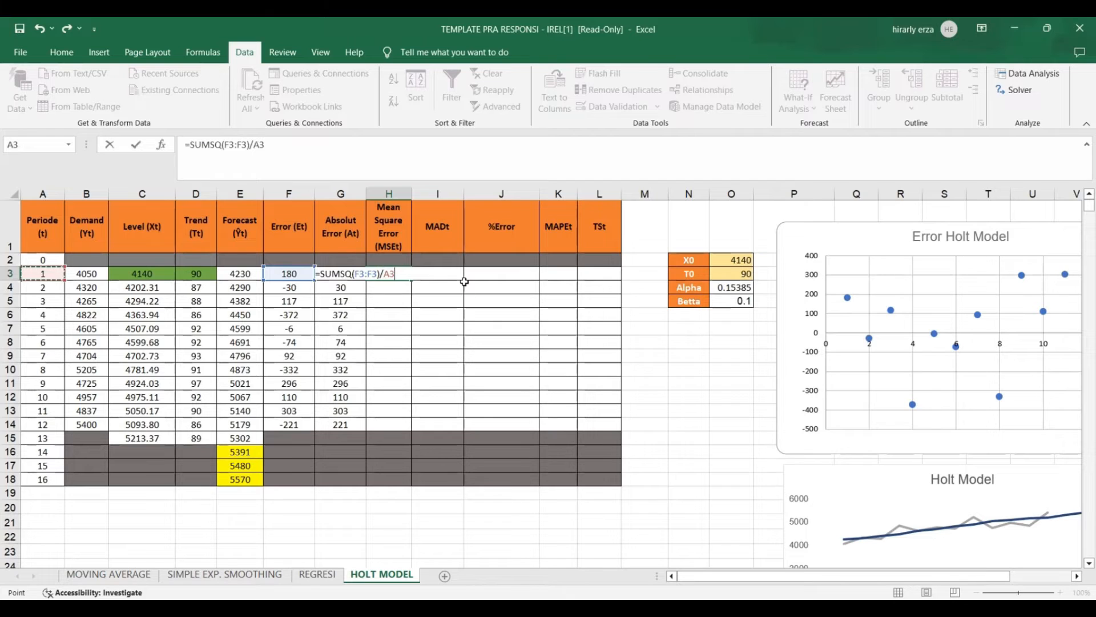
pyautogui.press('Return')
pyautogui.click(406, 277)
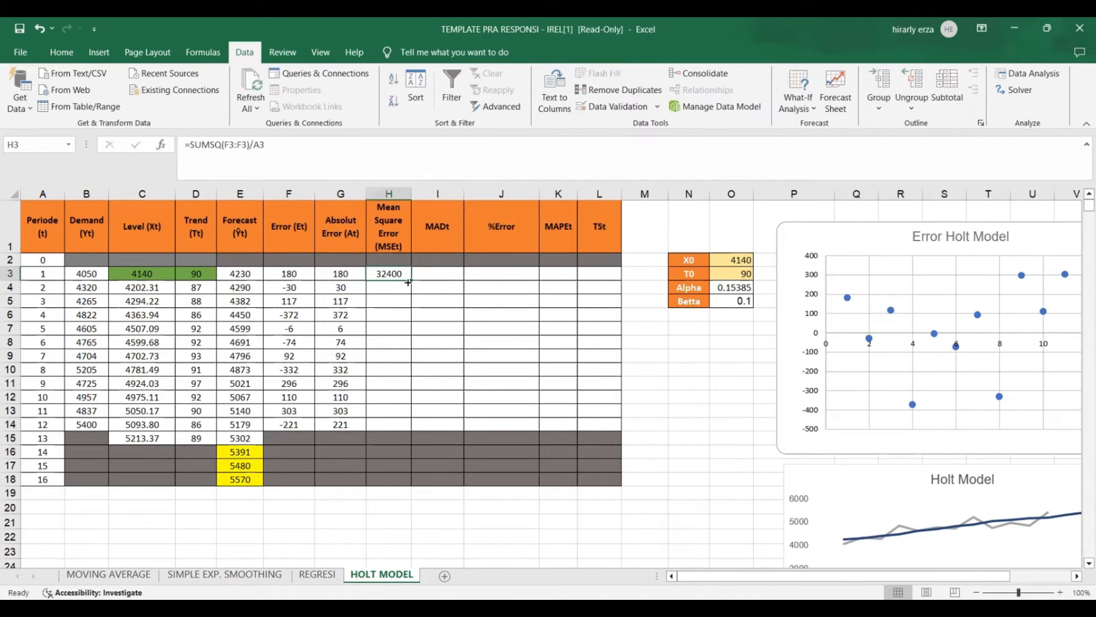
pyautogui.moveTo(412, 294); pyautogui.dragTo(412, 430)
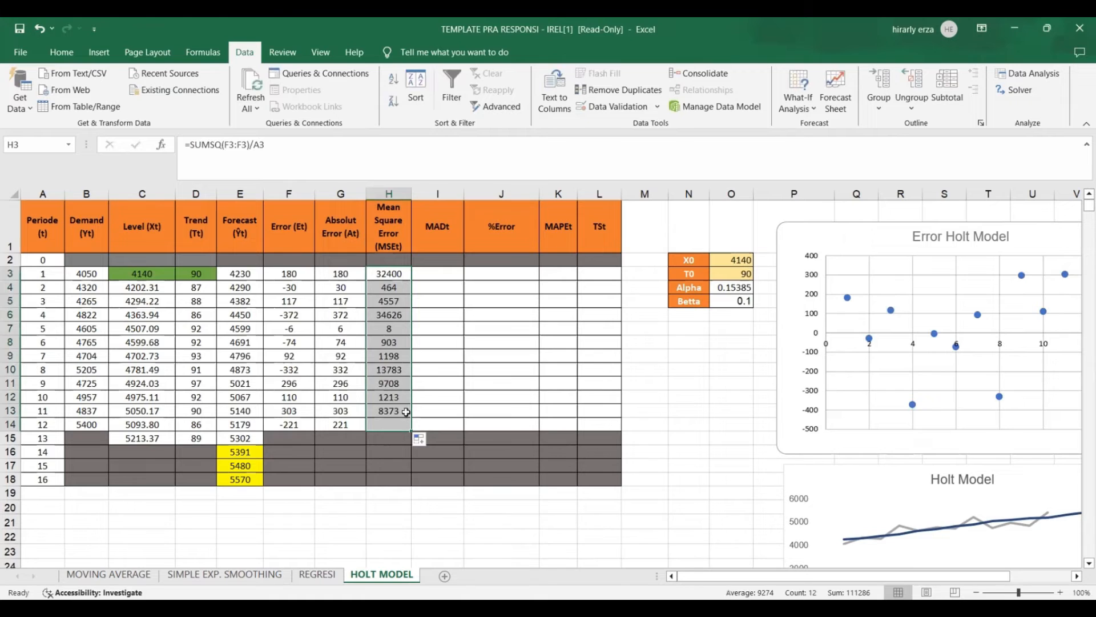
# Calculate the period 1 MAD in I3 with =SUM($G$3:G3)/A3 and fill it down to period 12 in I14.
pyautogui.click(428, 272)
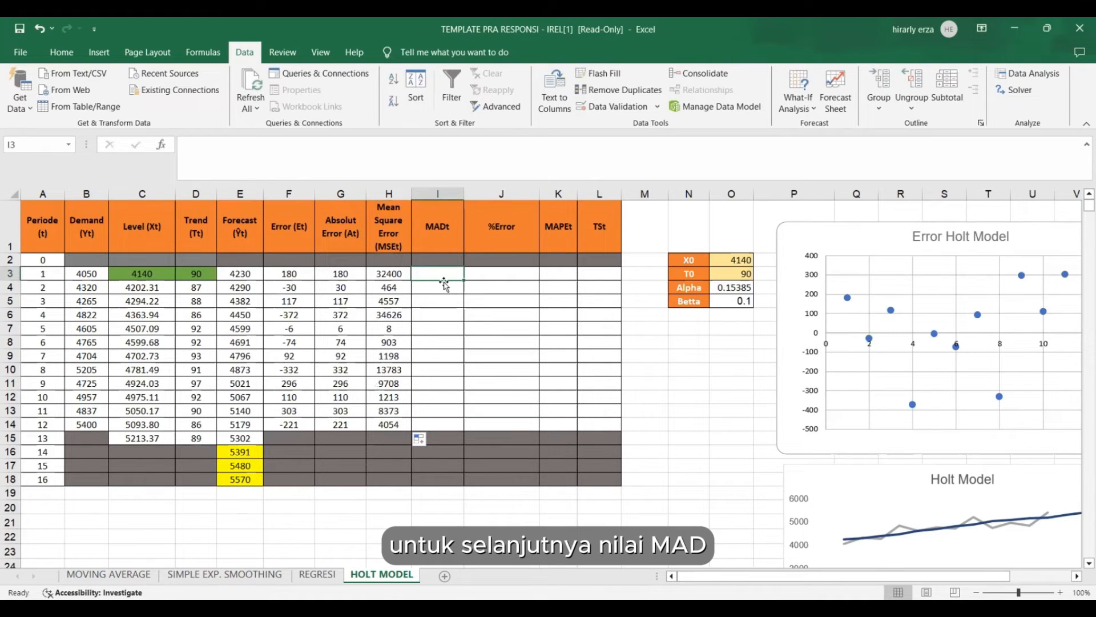
pyautogui.write('=')
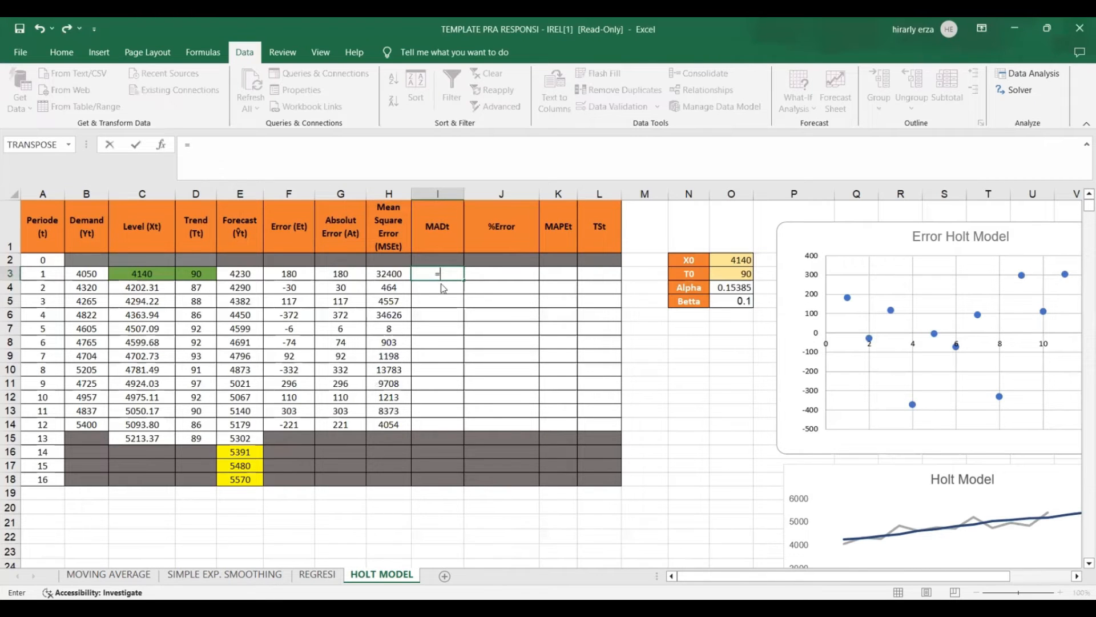
pyautogui.write('SUM(')
pyautogui.click(353, 272)
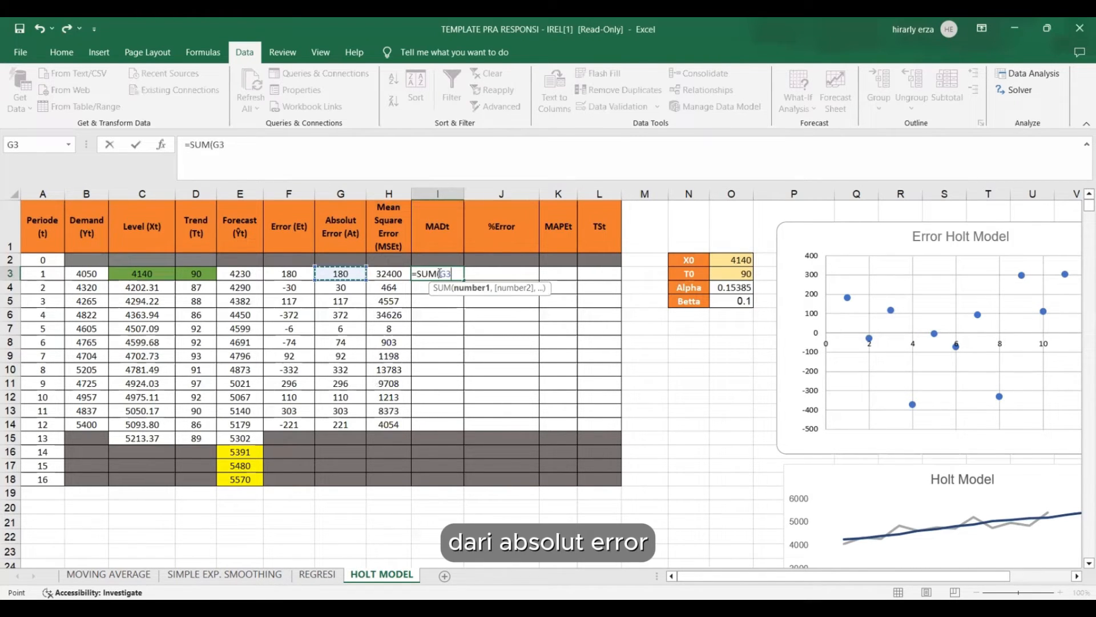
pyautogui.write(':')
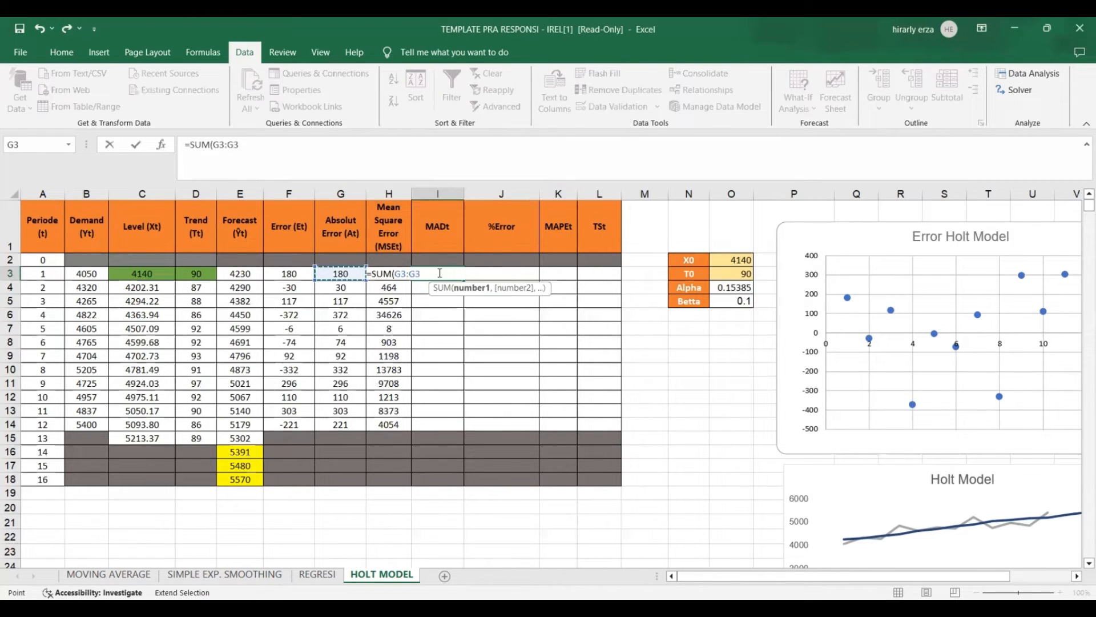
pyautogui.click(405, 274)
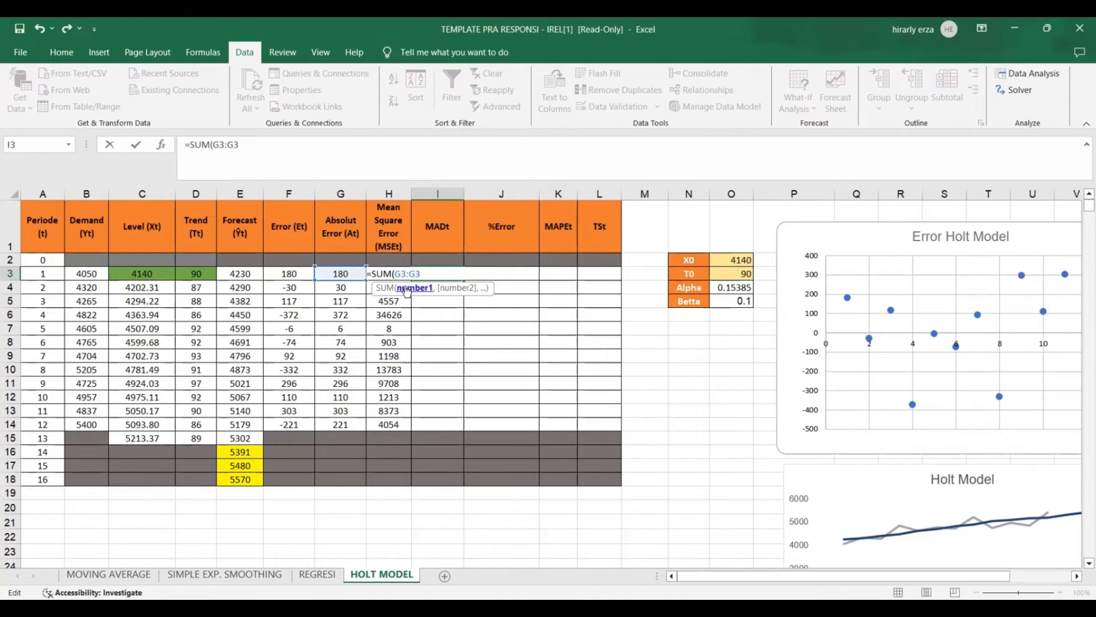
pyautogui.press('F4')
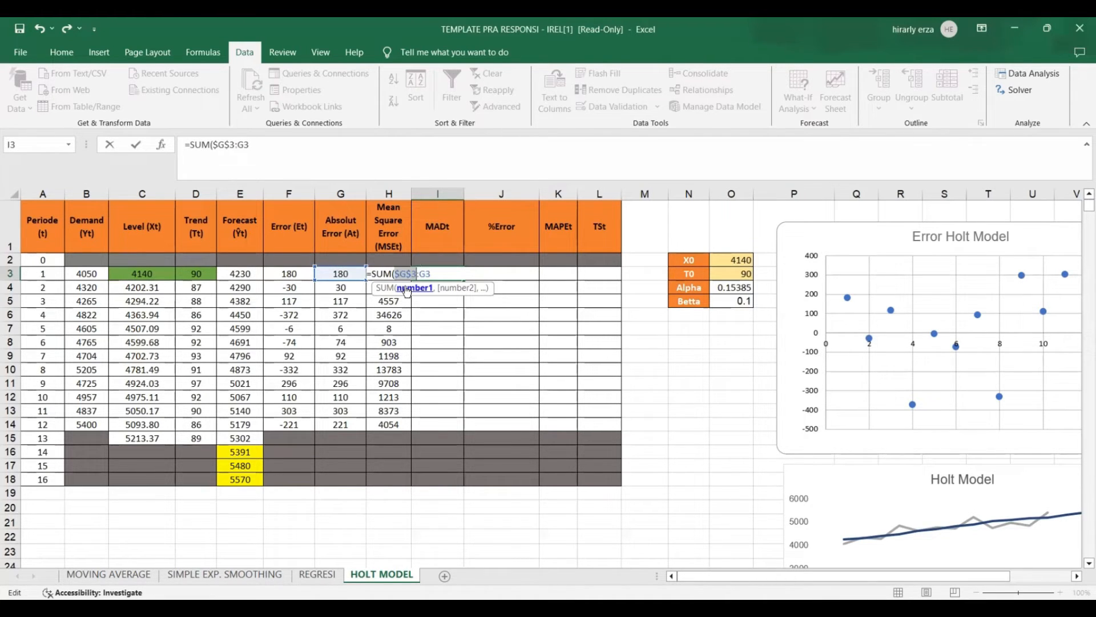
pyautogui.press('End')
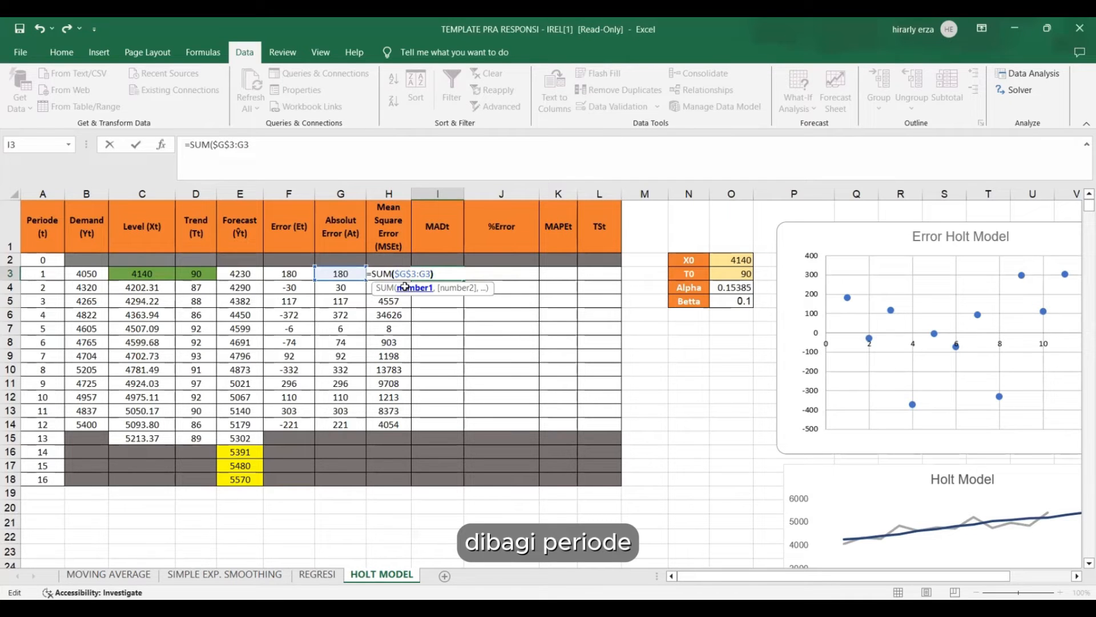
pyautogui.write(')/')
pyautogui.click(63, 274)
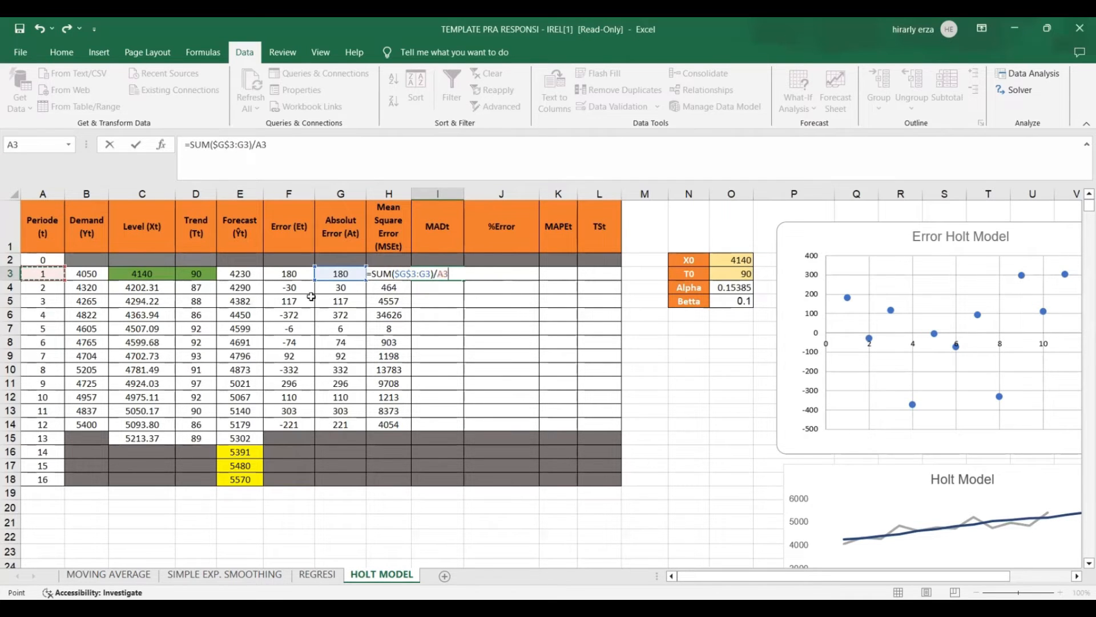
pyautogui.press('Return')
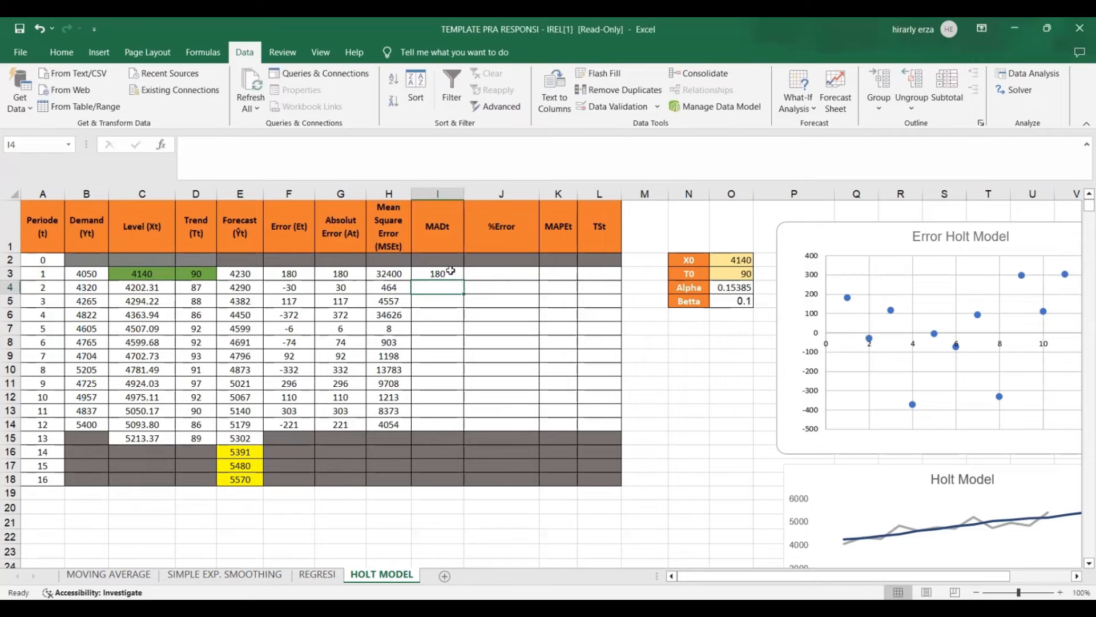
pyautogui.click(447, 273)
pyautogui.moveTo(464, 280); pyautogui.dragTo(452, 425)
# Calculate the period 1 %Error in J3 with =100*(G3/B3) and fill it down to period 12 in J14.
pyautogui.click(489, 273)
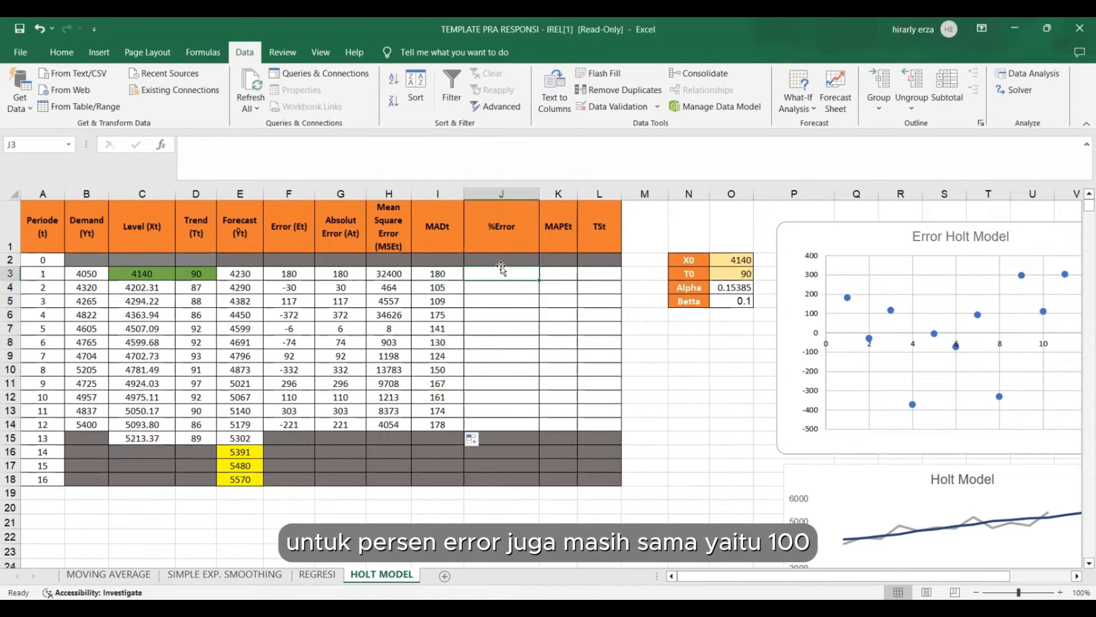
pyautogui.write('=100*(')
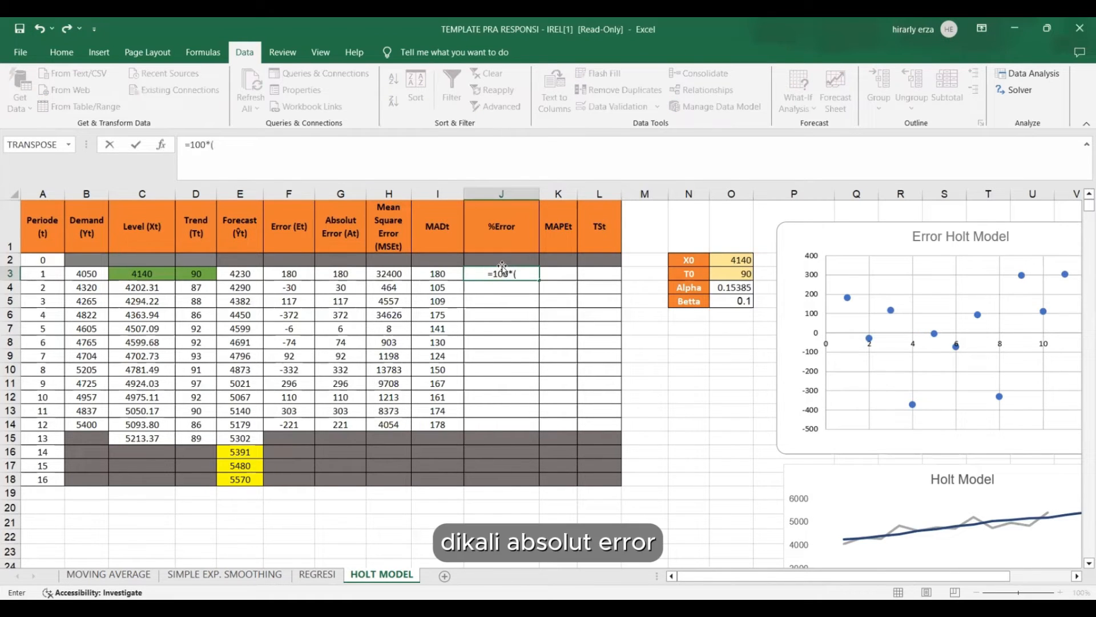
pyautogui.click(350, 275)
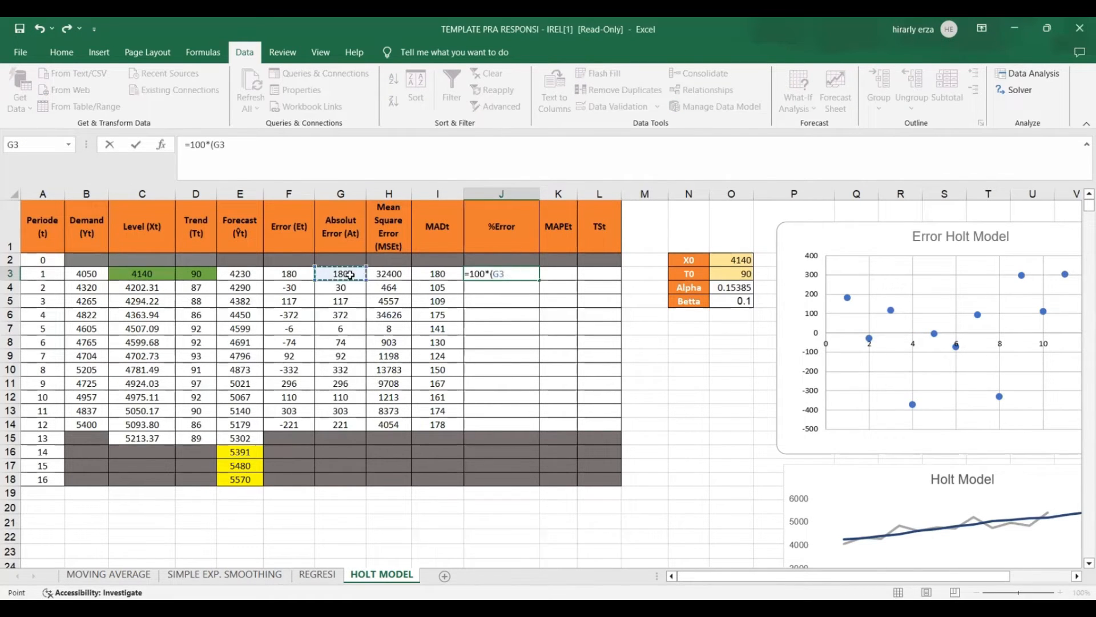
pyautogui.write('/')
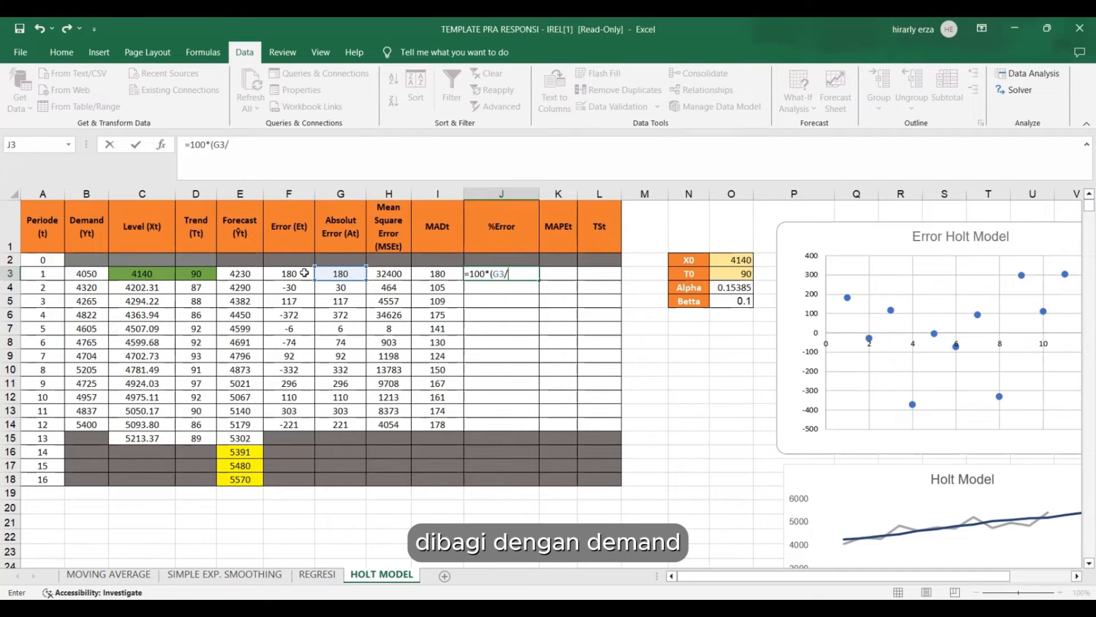
pyautogui.click(87, 276)
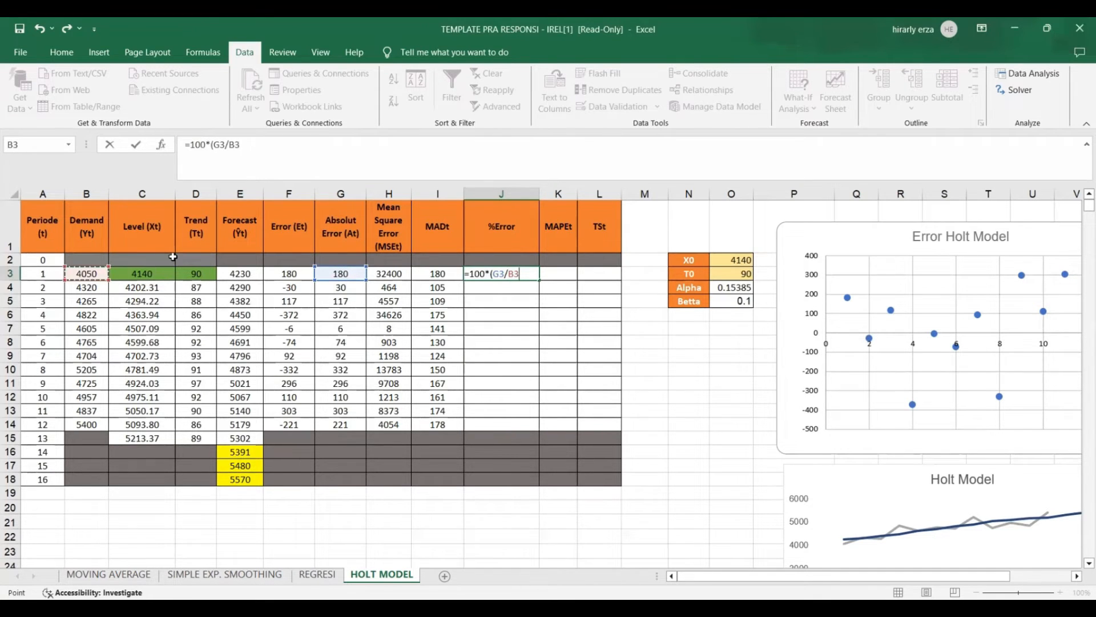
pyautogui.write(')')
pyautogui.press('Return')
pyautogui.click(505, 273)
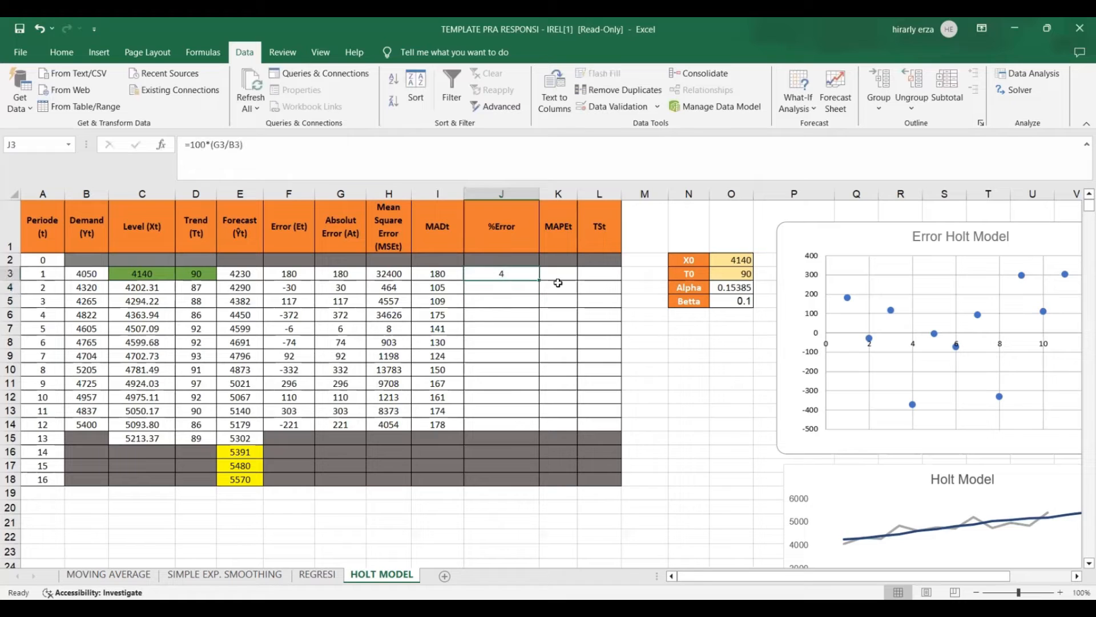
pyautogui.moveTo(539, 281); pyautogui.dragTo(546, 302)
# Calculate the period 1 MAPE in K3 with =AVERAGE($J$3:J3) and fill it down to period 12 in K14.
pyautogui.click(561, 275)
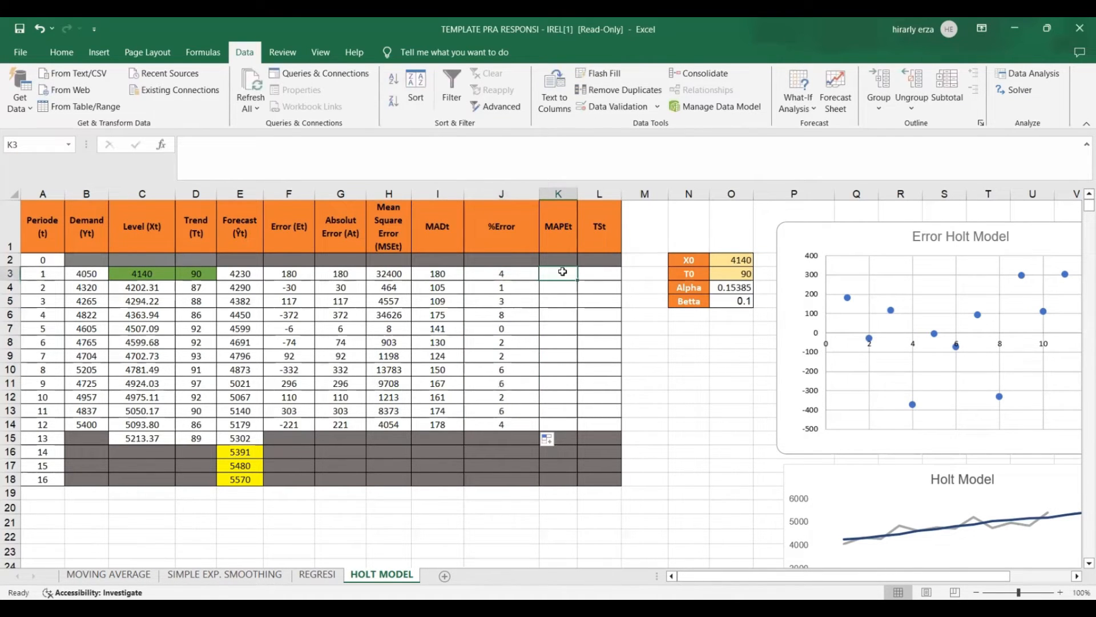
pyautogui.write('=')
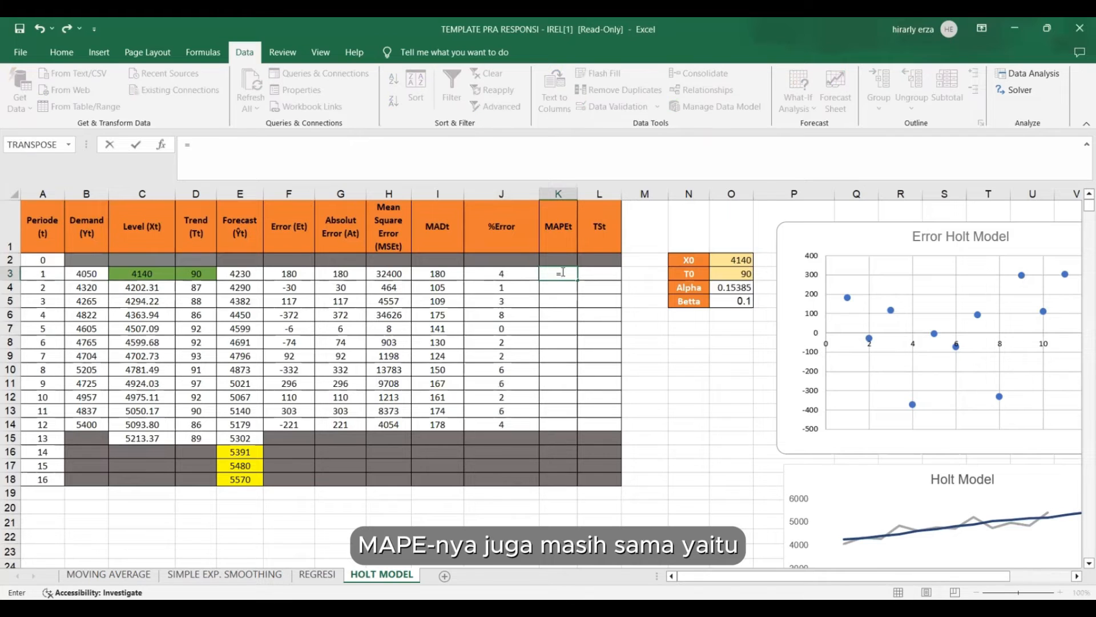
pyautogui.write('AB')
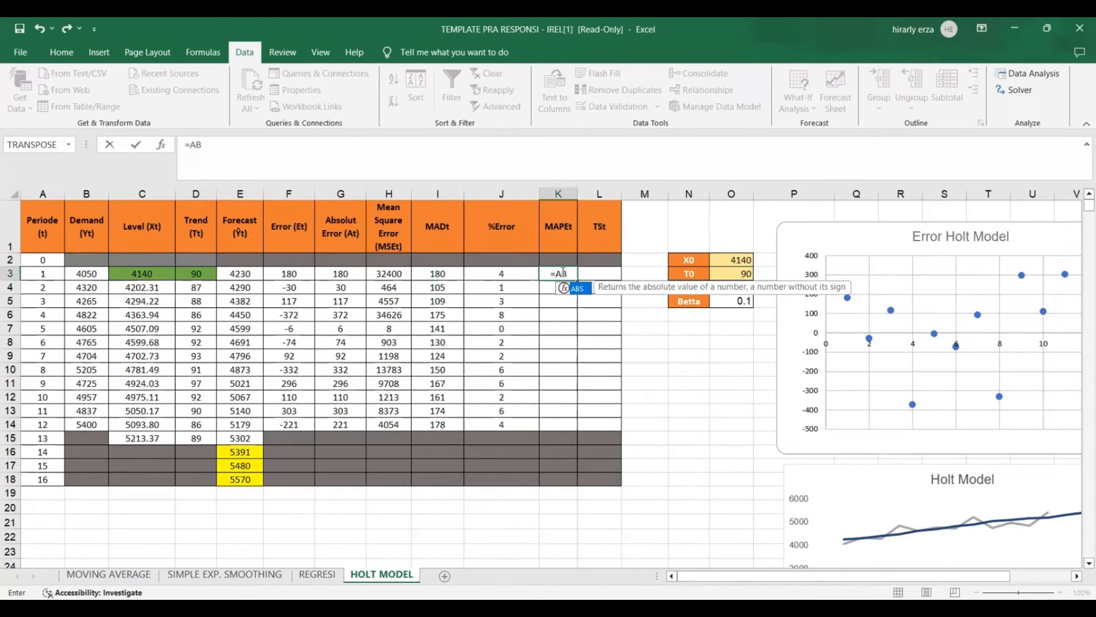
pyautogui.press('BackSpace')
pyautogui.write('VERGE')
pyautogui.press('BackSpace')
pyautogui.press('BackSpace')
pyautogui.press('BackSpace')
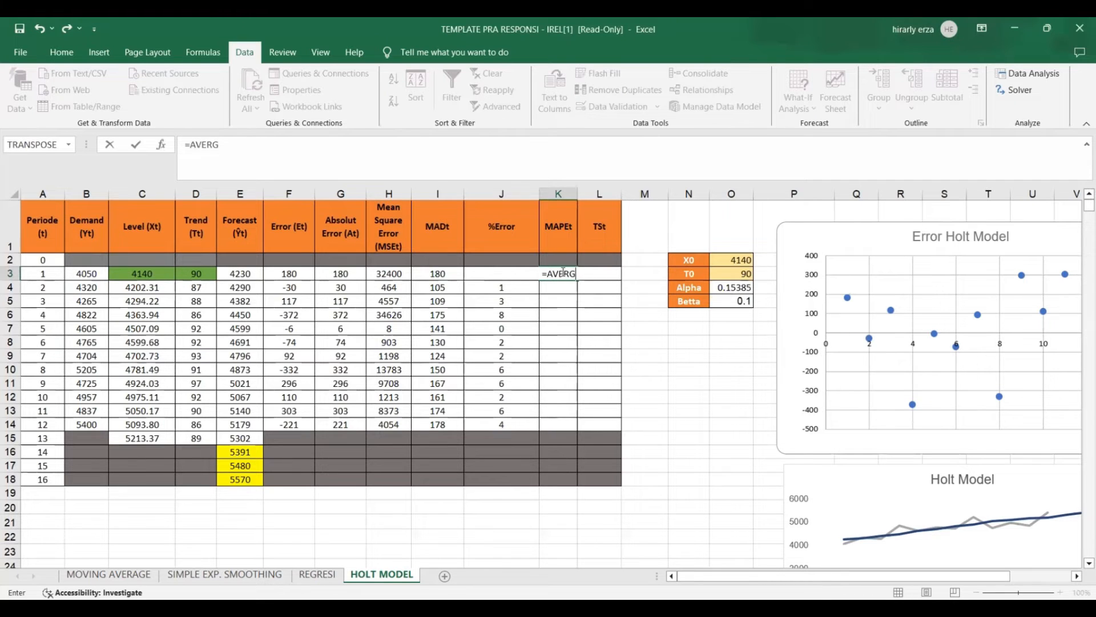
pyautogui.write('RA')
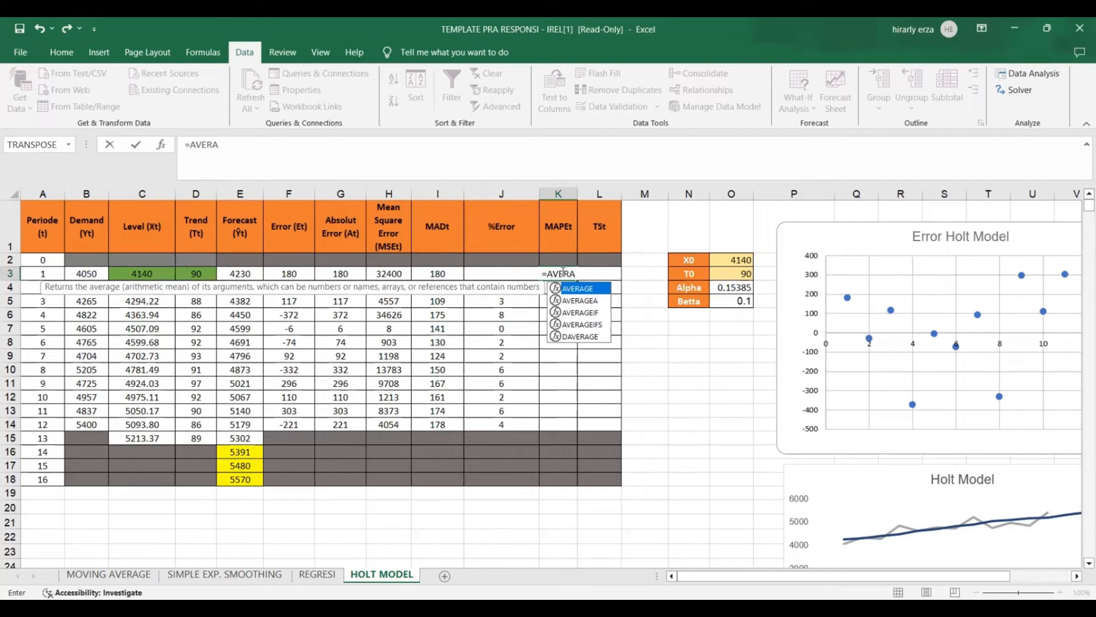
pyautogui.press('Tab')
pyautogui.click(480, 269)
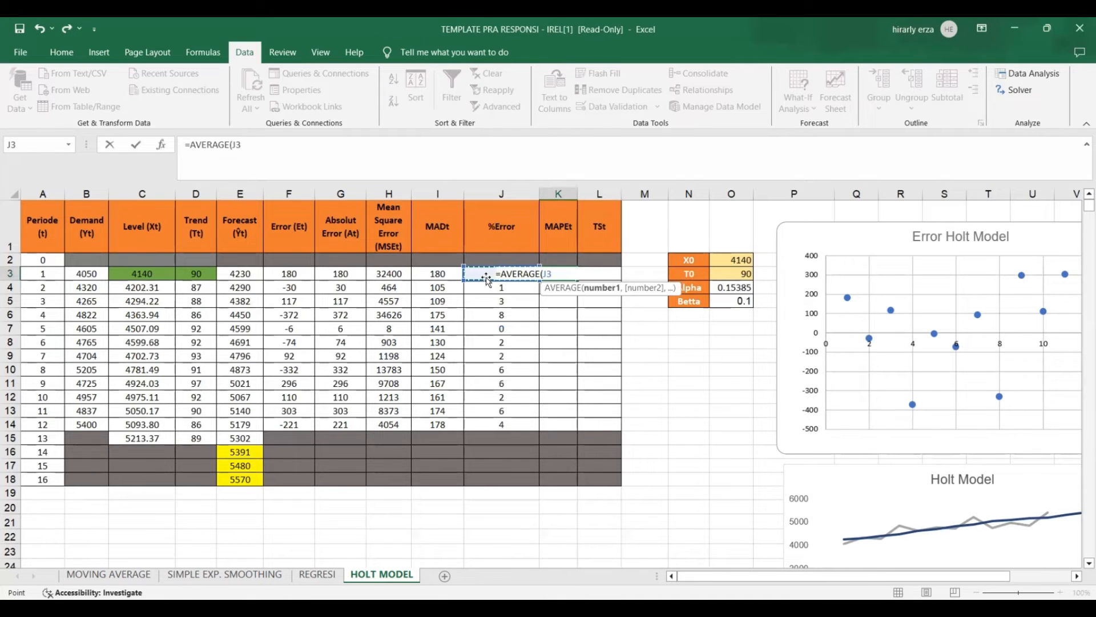
pyautogui.press('F8')
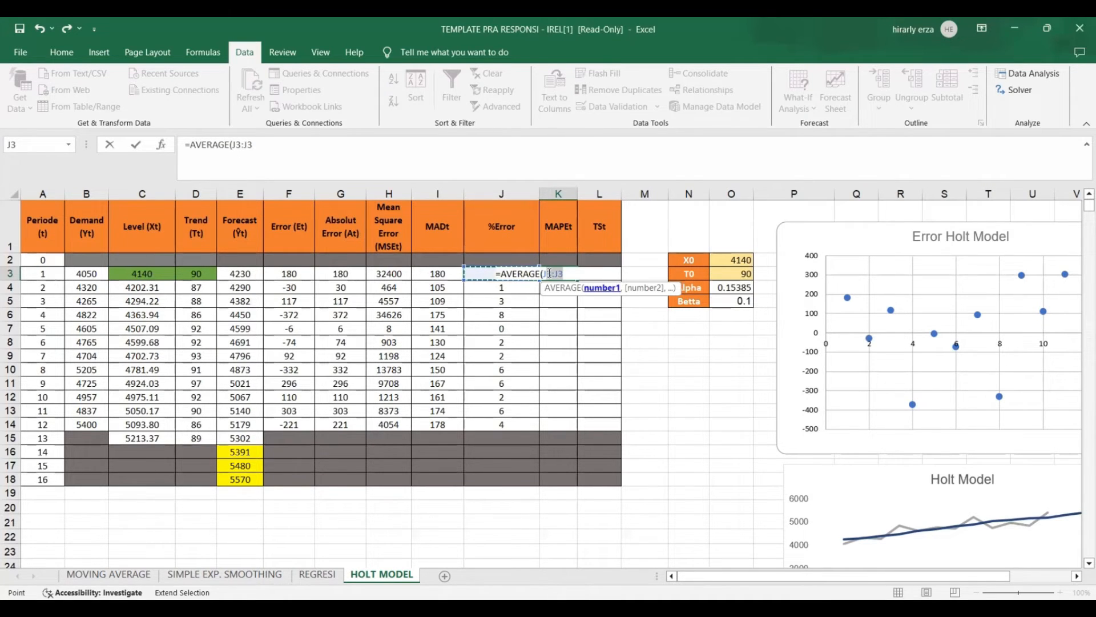
pyautogui.click(544, 274)
pyautogui.press('F4')
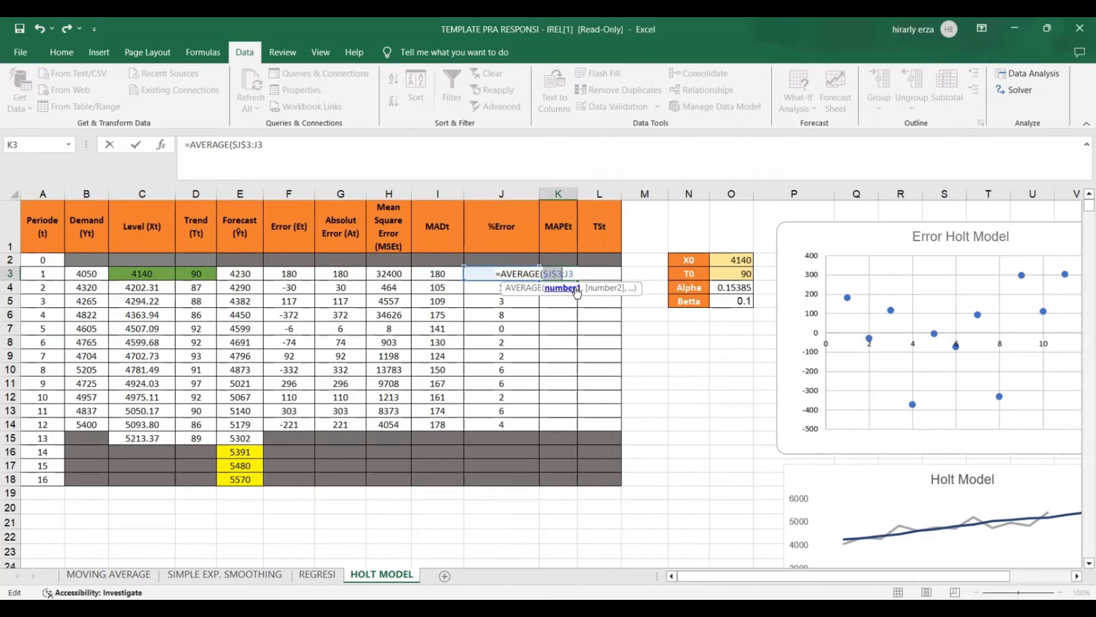
pyautogui.click(583, 276)
pyautogui.press('Return')
pyautogui.click(574, 277)
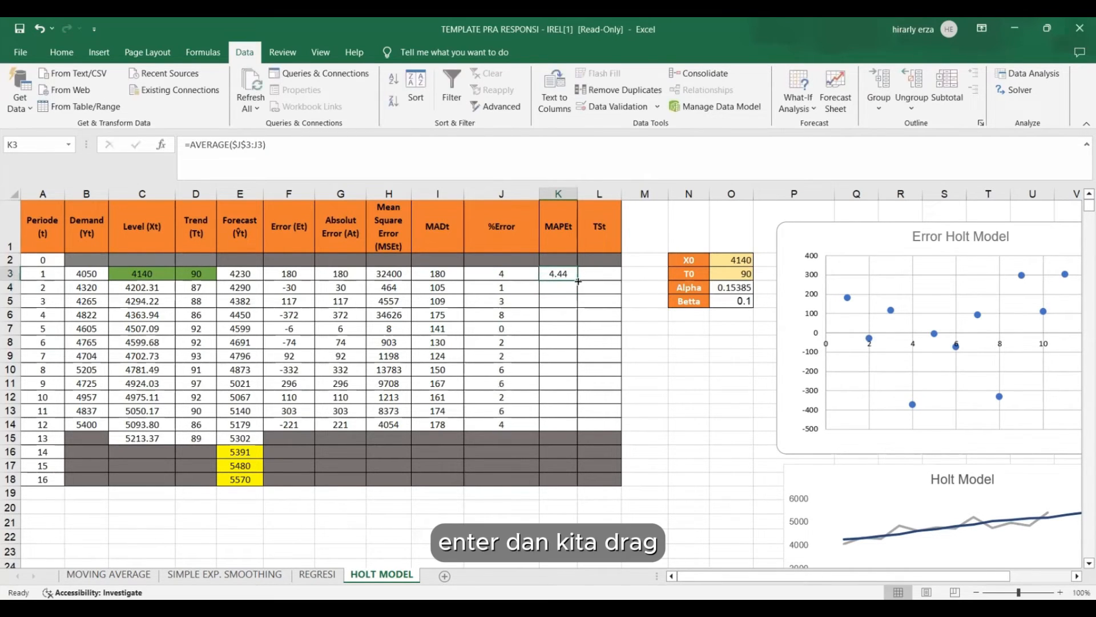
pyautogui.moveTo(578, 280); pyautogui.dragTo(575, 425)
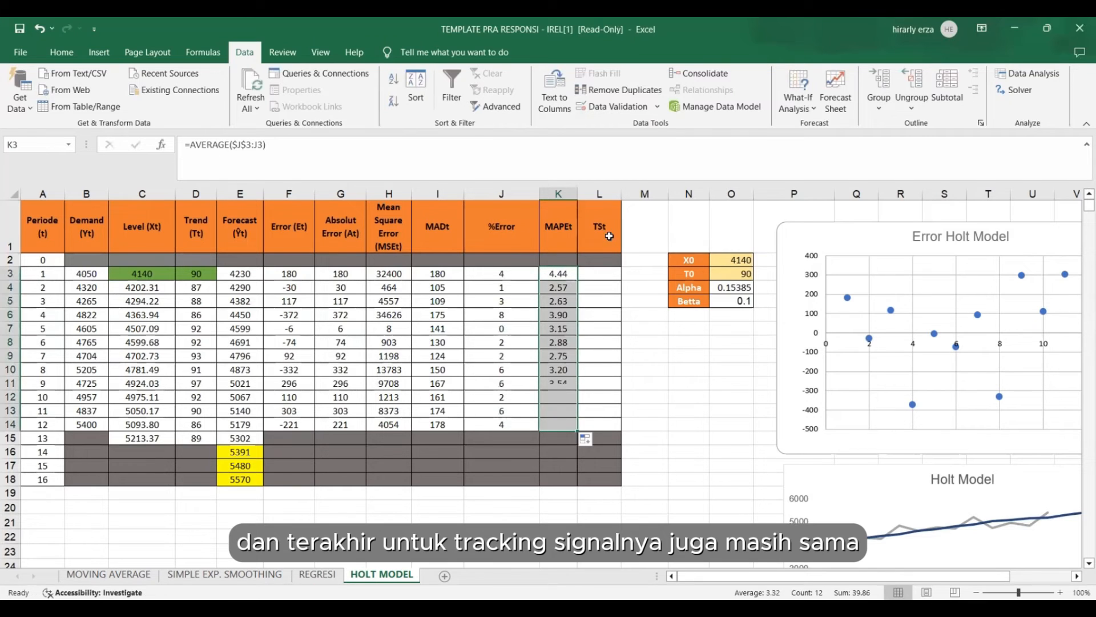
# Calculate the period 1 tracking signal in L3 with =SUM($F$3:F3)/I3.
pyautogui.click(611, 280)
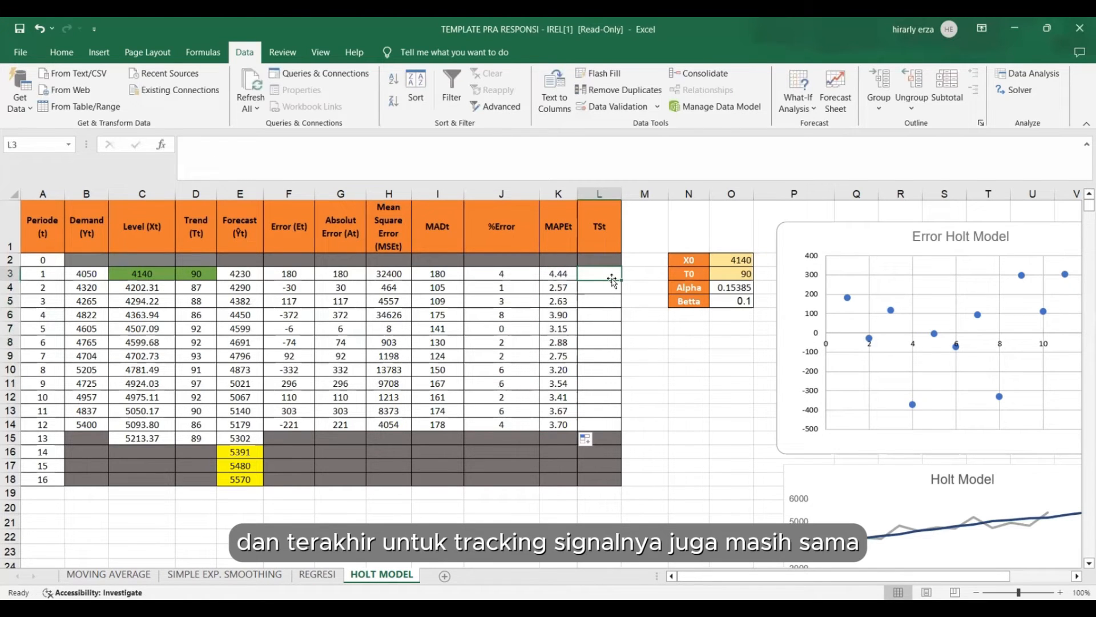
pyautogui.write('=S')
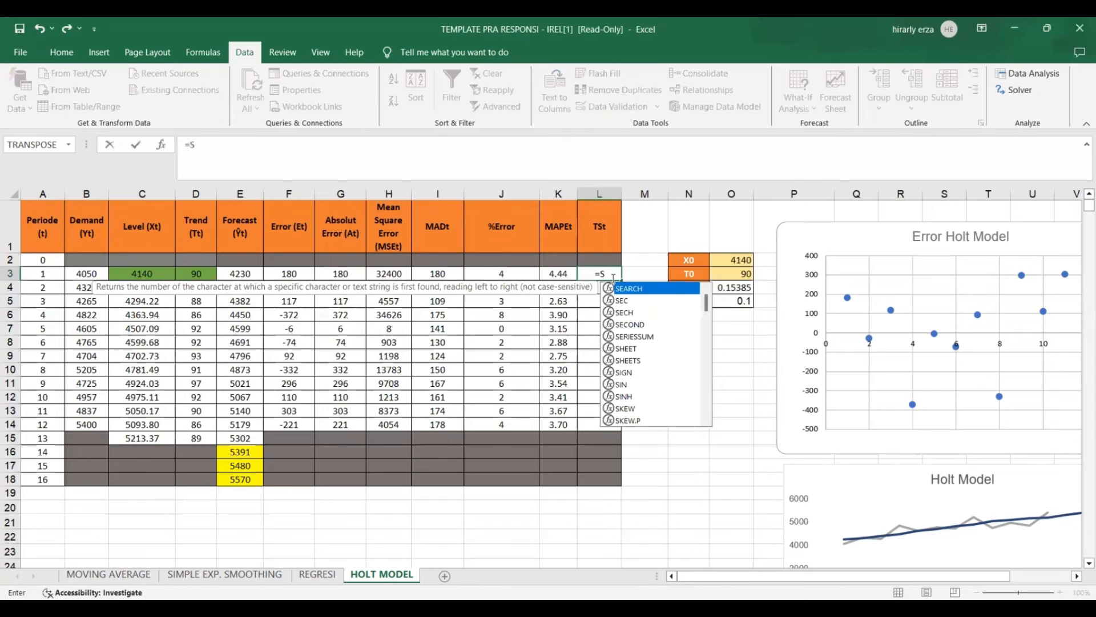
pyautogui.write('UM(')
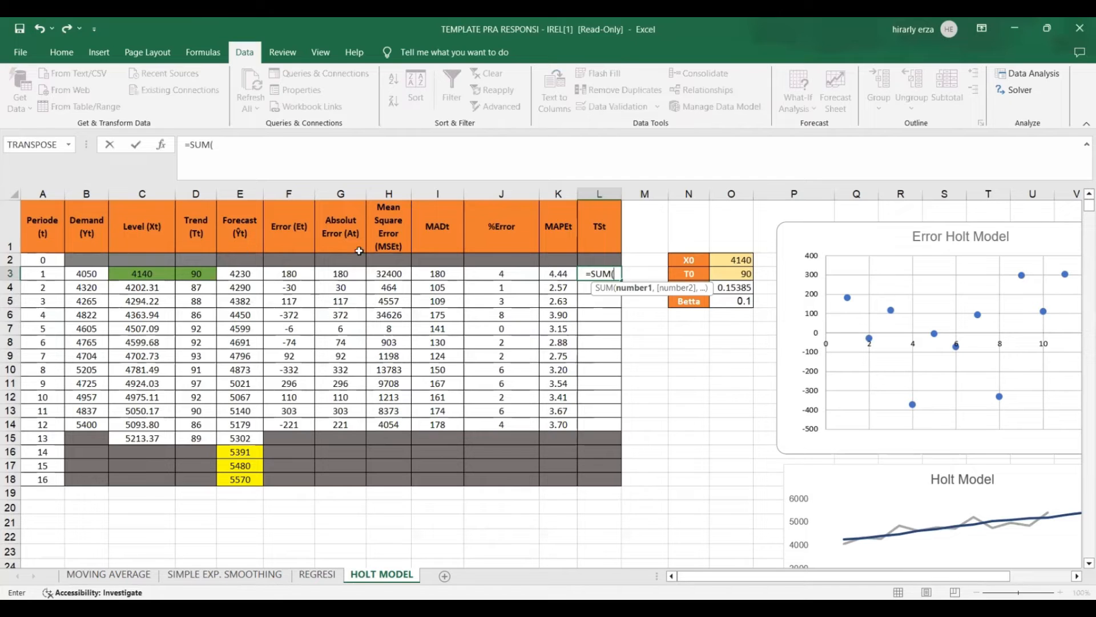
pyautogui.click(289, 273)
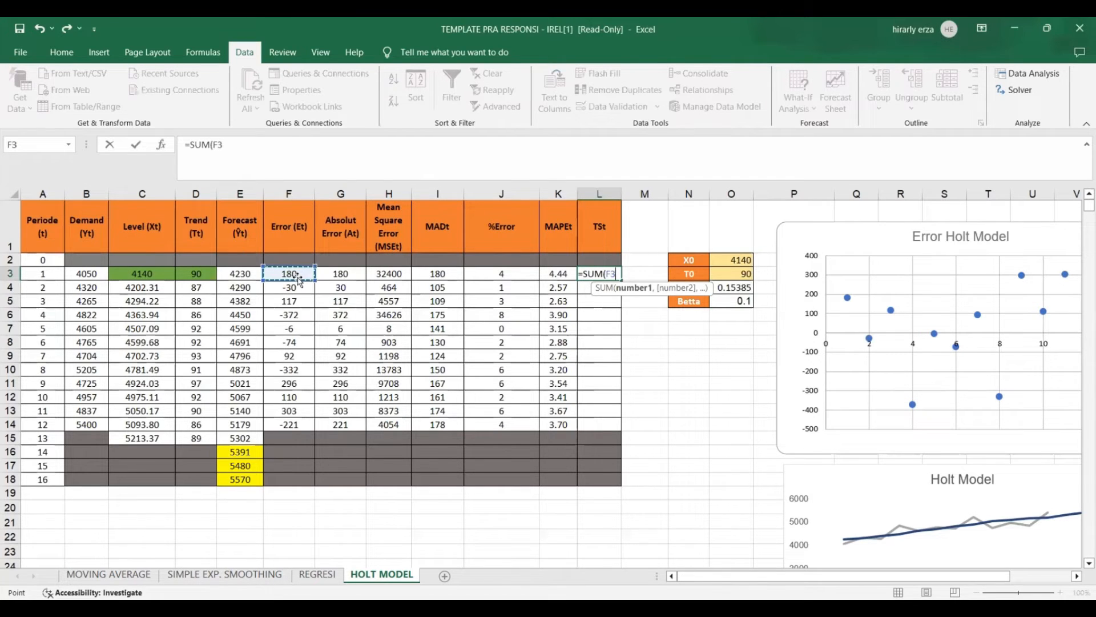
pyautogui.press('F8')
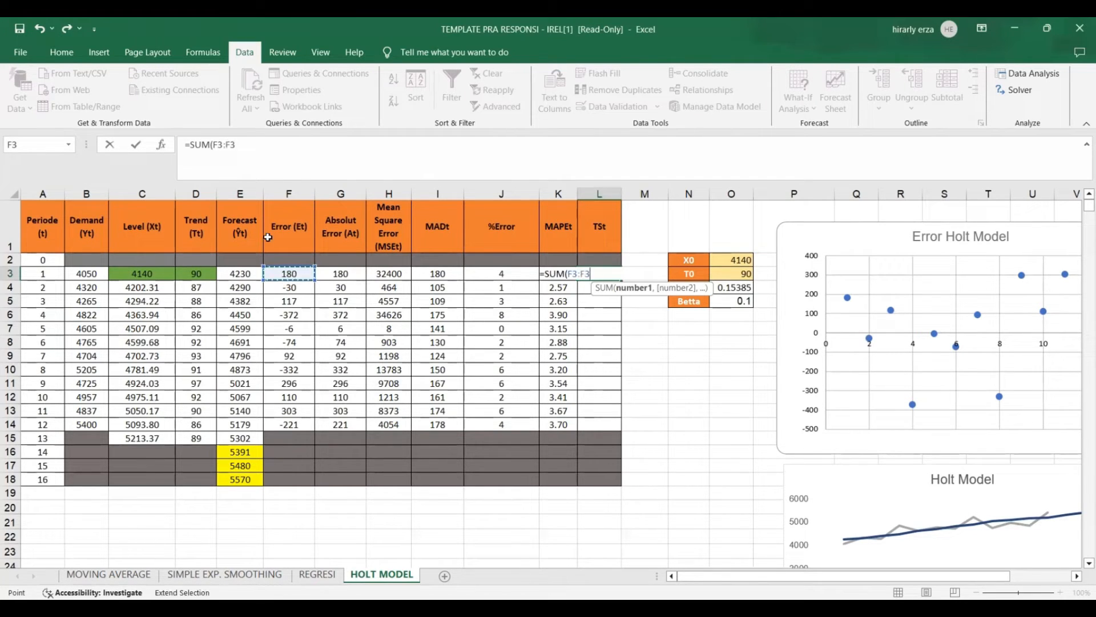
pyautogui.click(574, 274)
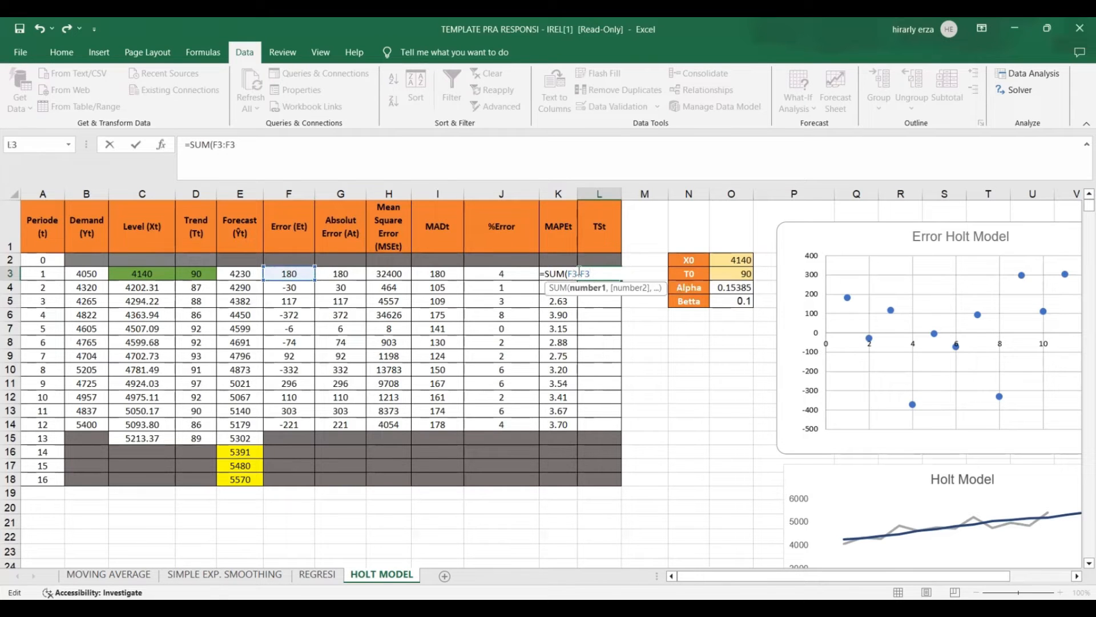
pyautogui.press('F4')
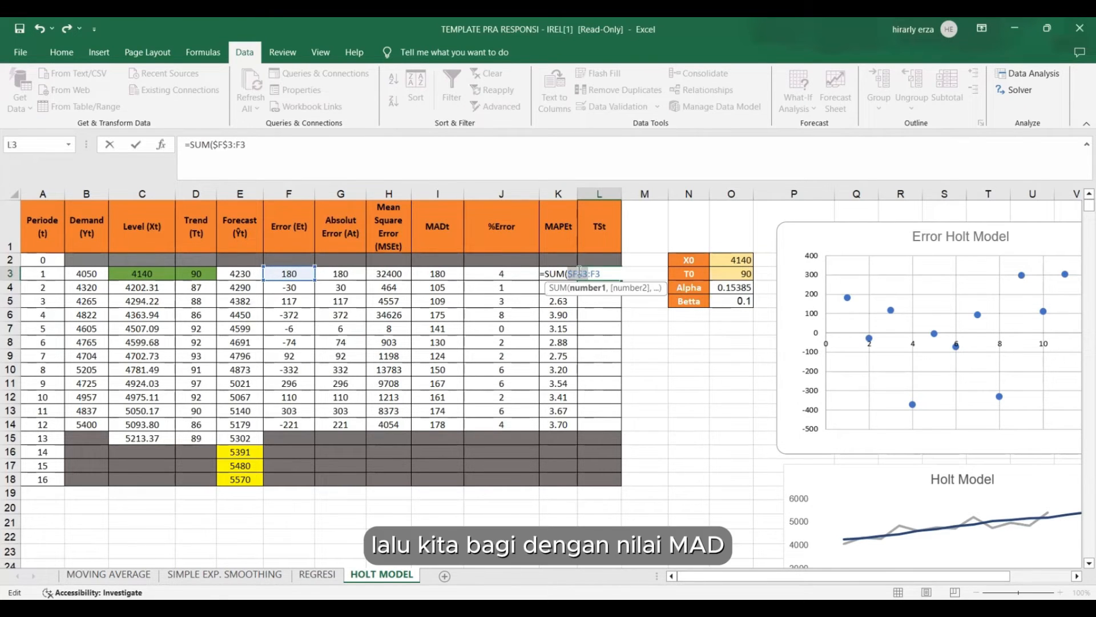
pyautogui.press('End')
pyautogui.write(')/')
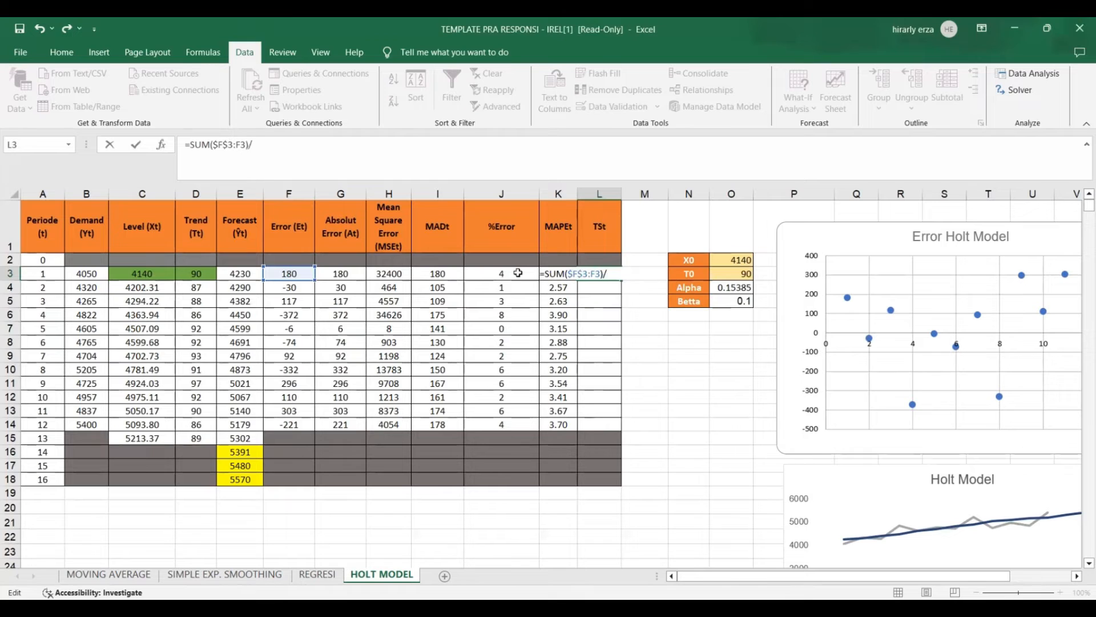
pyautogui.click(441, 275)
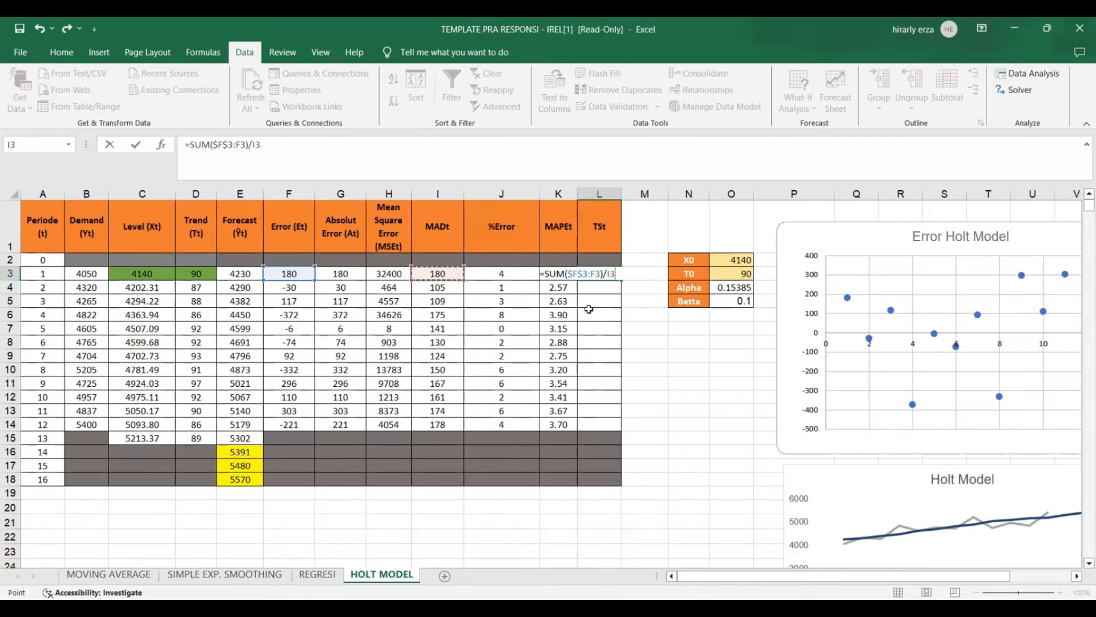
pyautogui.press('Return')
# Fill the tracking signal formula from L3 down to period 12 in L14.
pyautogui.click(590, 269)
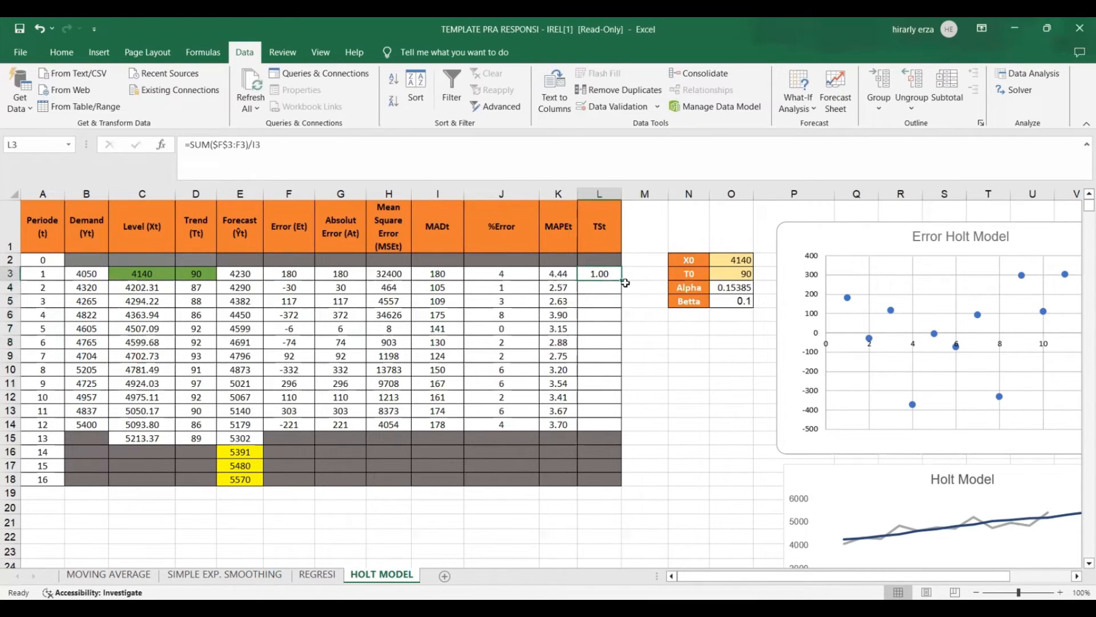
pyautogui.moveTo(622, 281); pyautogui.dragTo(632, 428)
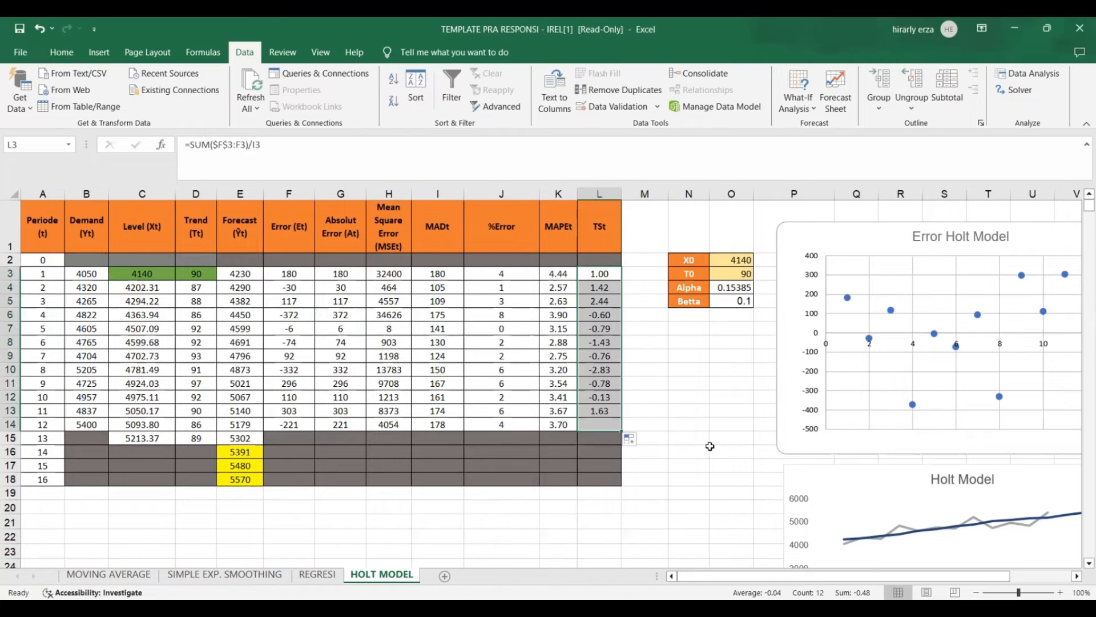
pyautogui.click(713, 446)
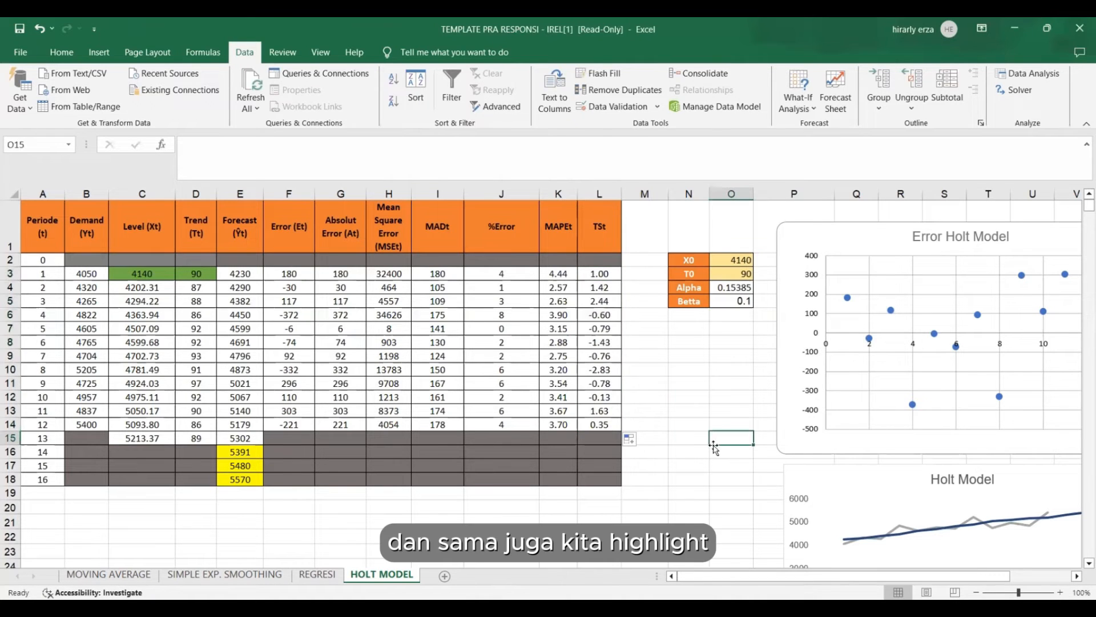
# Highlight the period 12 MAD in I14 and the period 12 MAPE in K14 with a red fill.
pyautogui.click(455, 464)
pyautogui.click(434, 422)
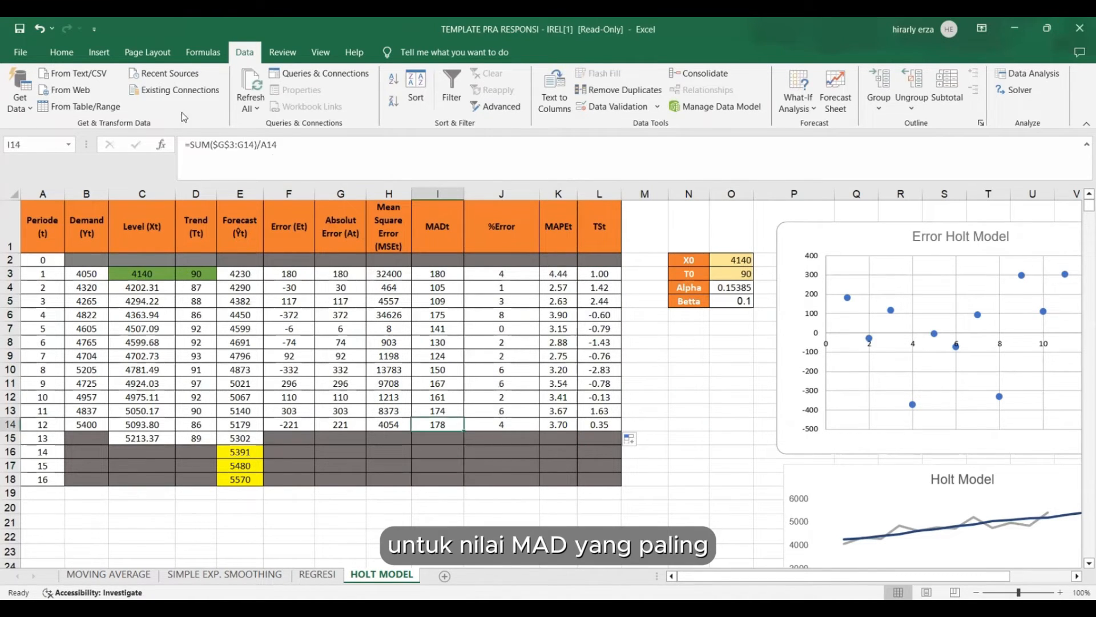
pyautogui.click(71, 53)
pyautogui.click(228, 101)
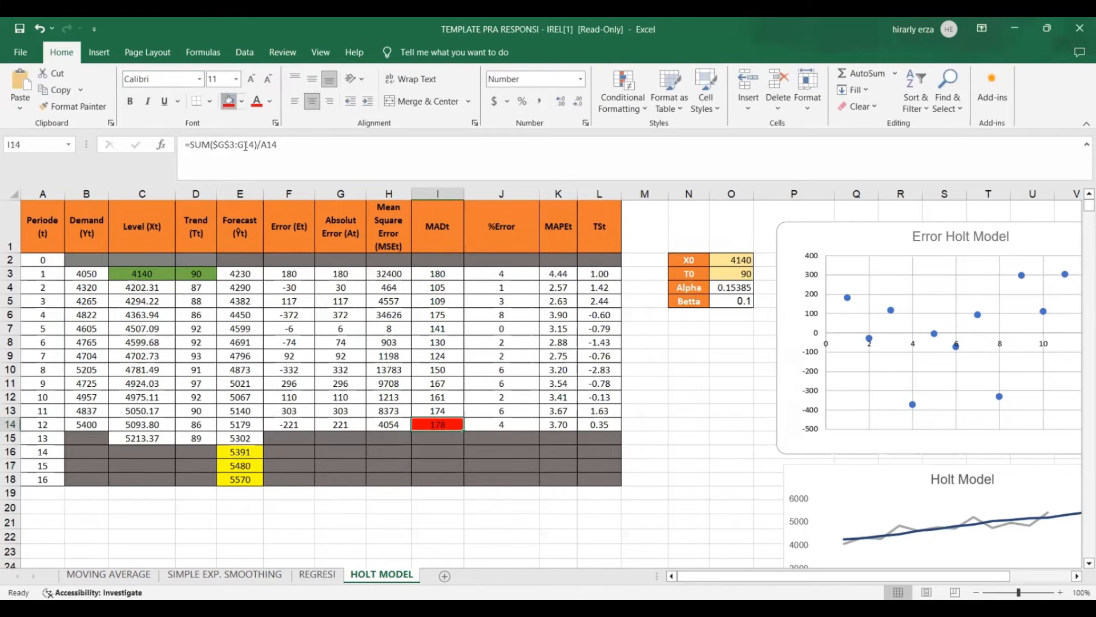
pyautogui.click(574, 426)
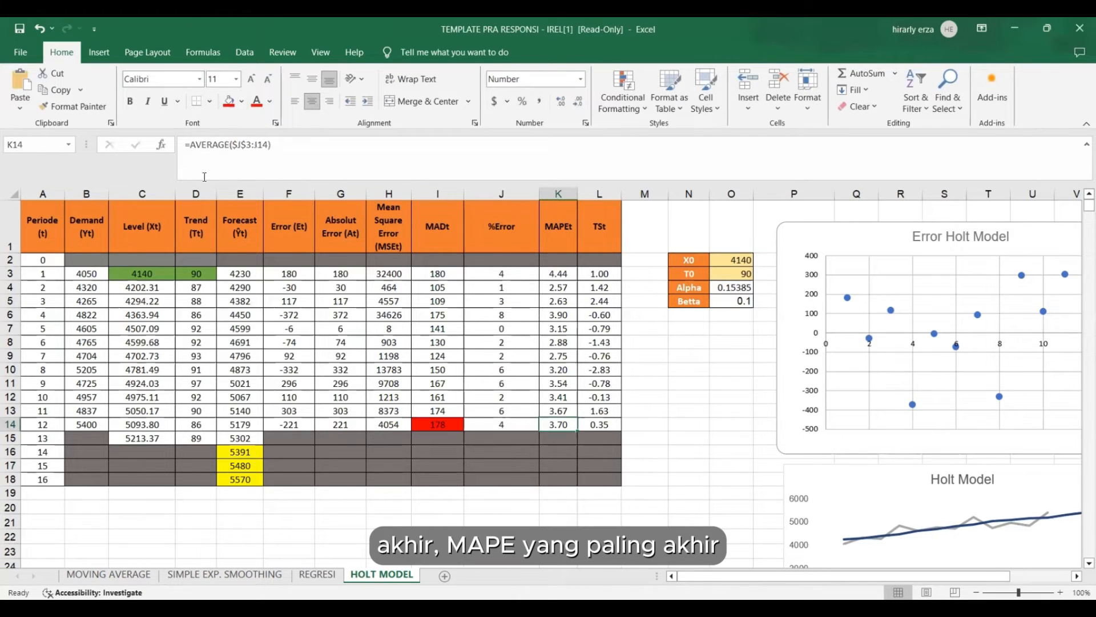
pyautogui.click(228, 101)
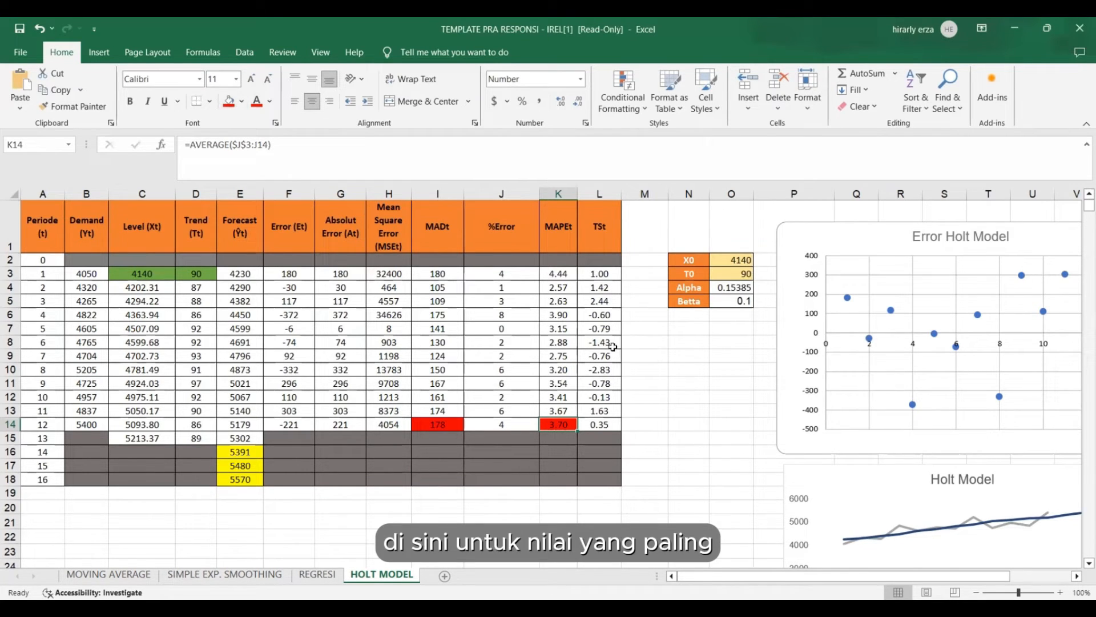
# Highlight the smallest tracking signal in L10 and the largest in L5 with a red fill.
pyautogui.click(610, 380)
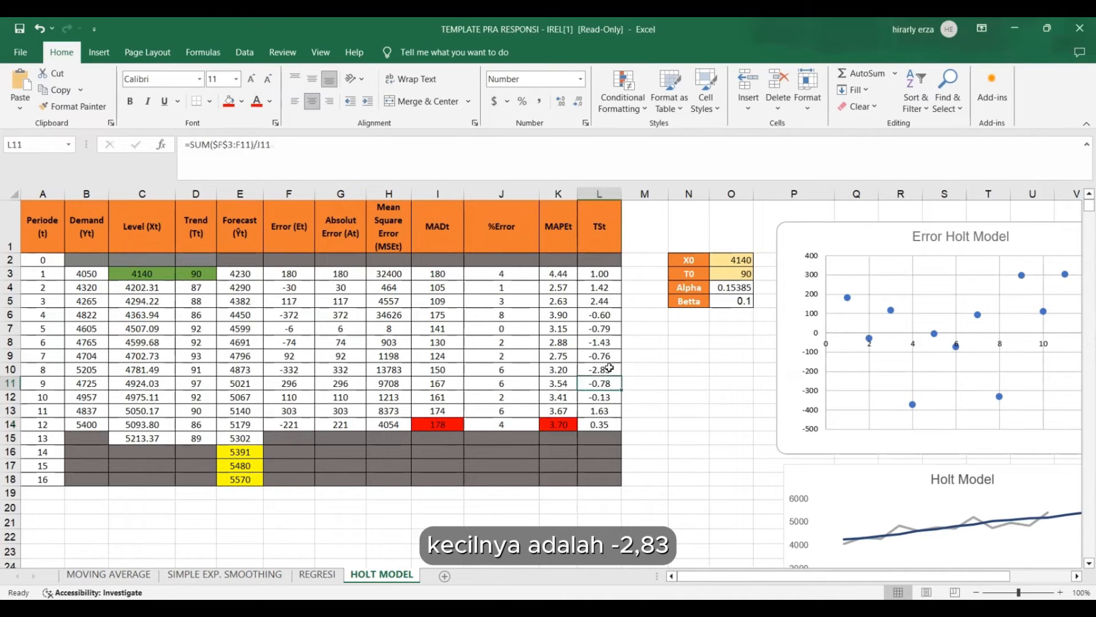
pyautogui.click(610, 368)
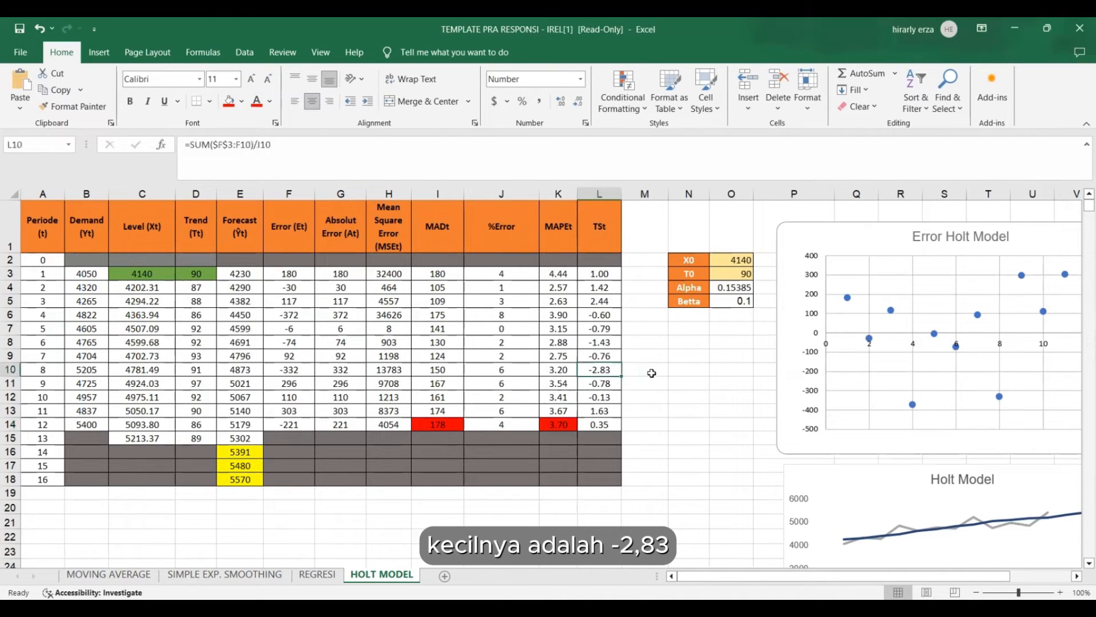
pyautogui.click(229, 101)
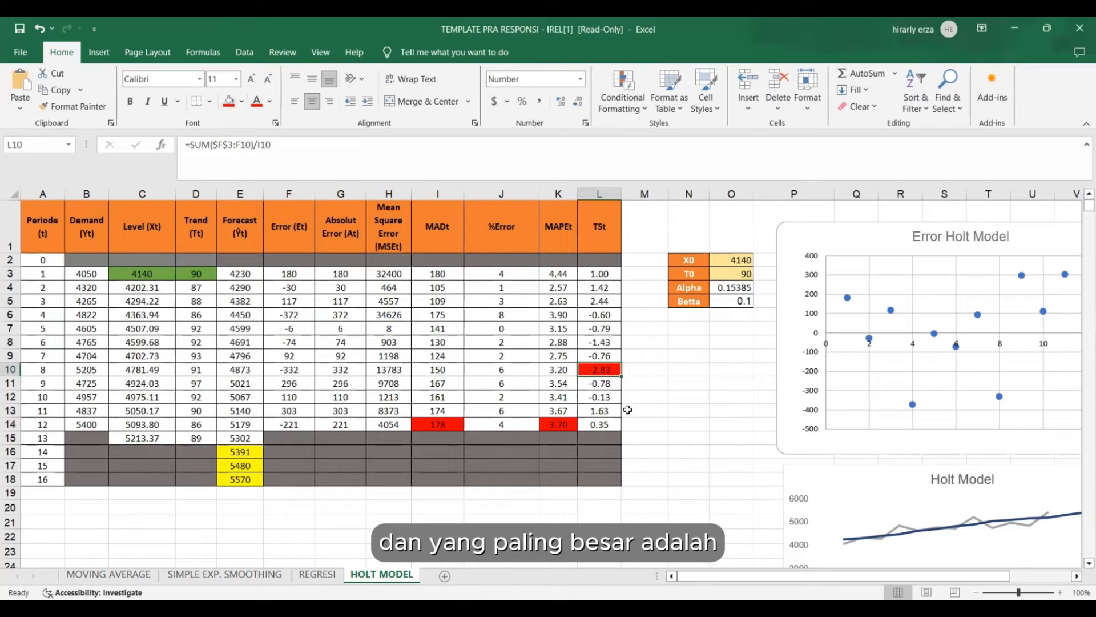
pyautogui.click(600, 301)
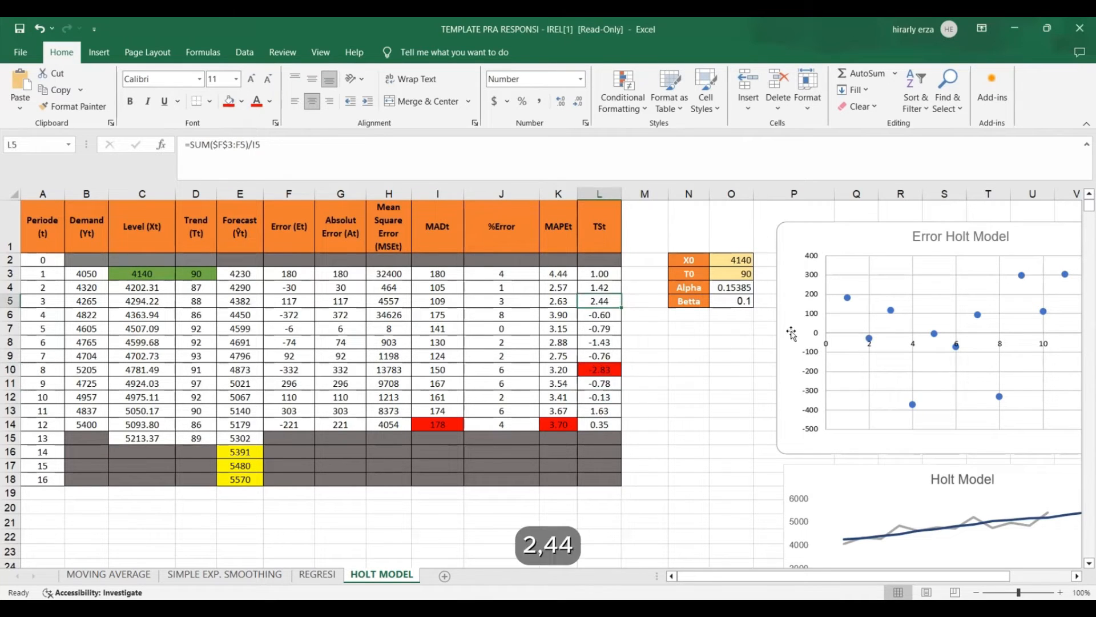
pyautogui.click(229, 101)
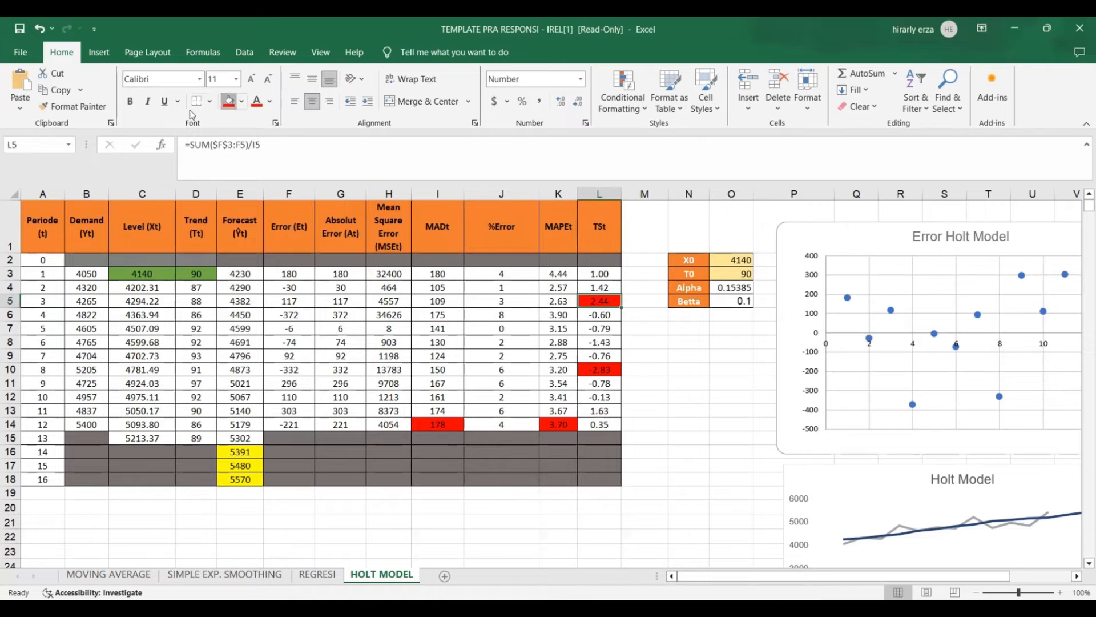
pyautogui.click(732, 465)
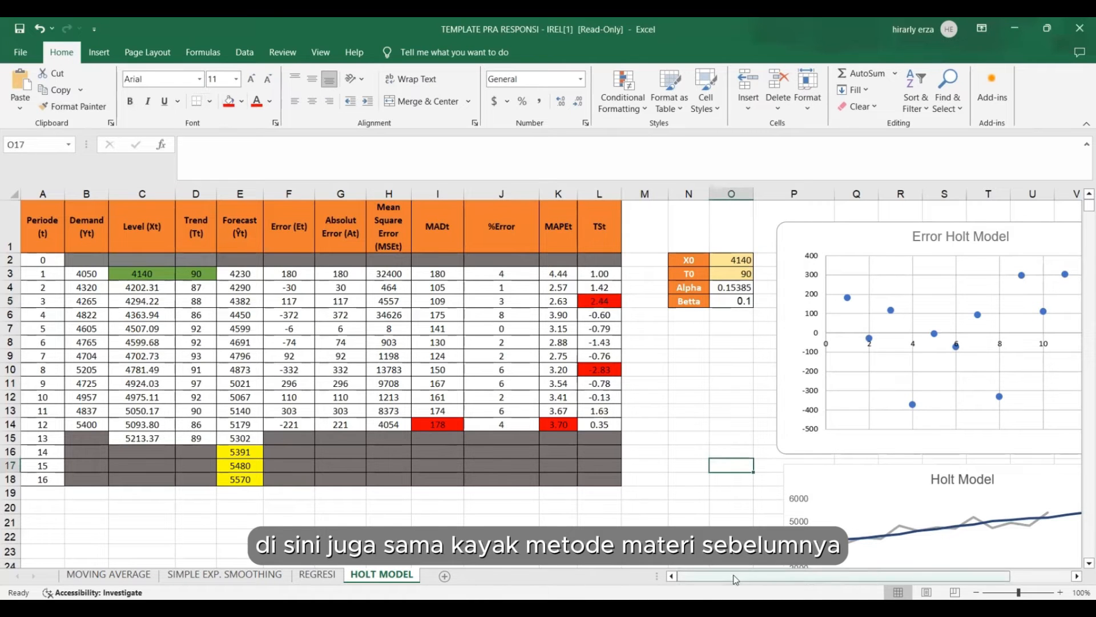
# Examine the Error Holt Model scatter chart for bias and compare demand with forecast in the Holt Model line chart.
pyautogui.moveTo(736, 577); pyautogui.dragTo(873, 579)
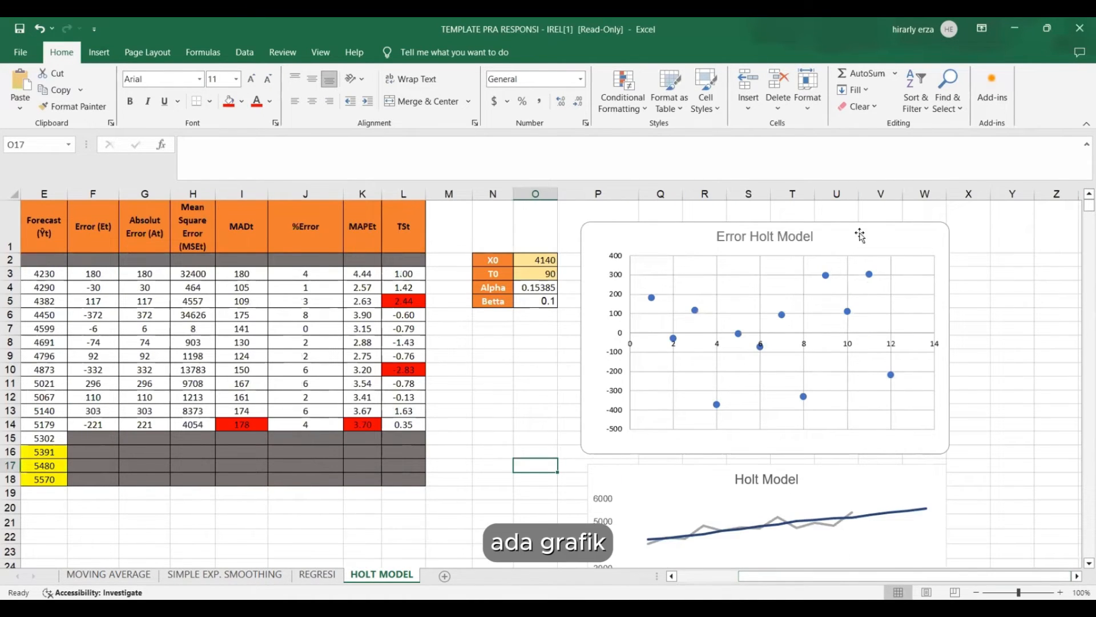
pyautogui.click(800, 234)
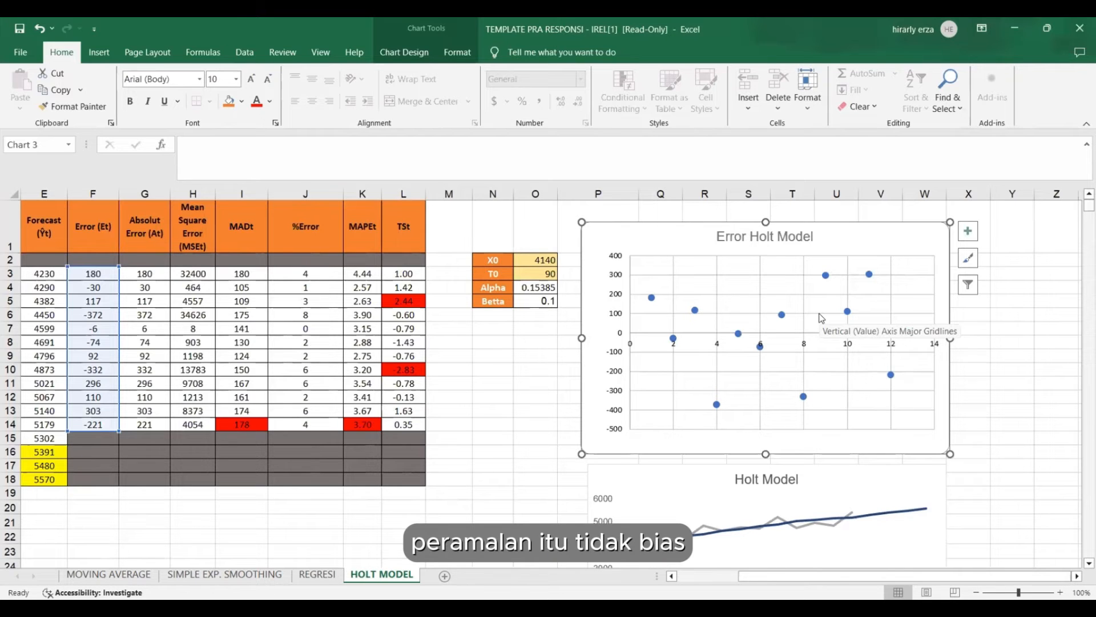
pyautogui.scroll(-5, 820, 318)
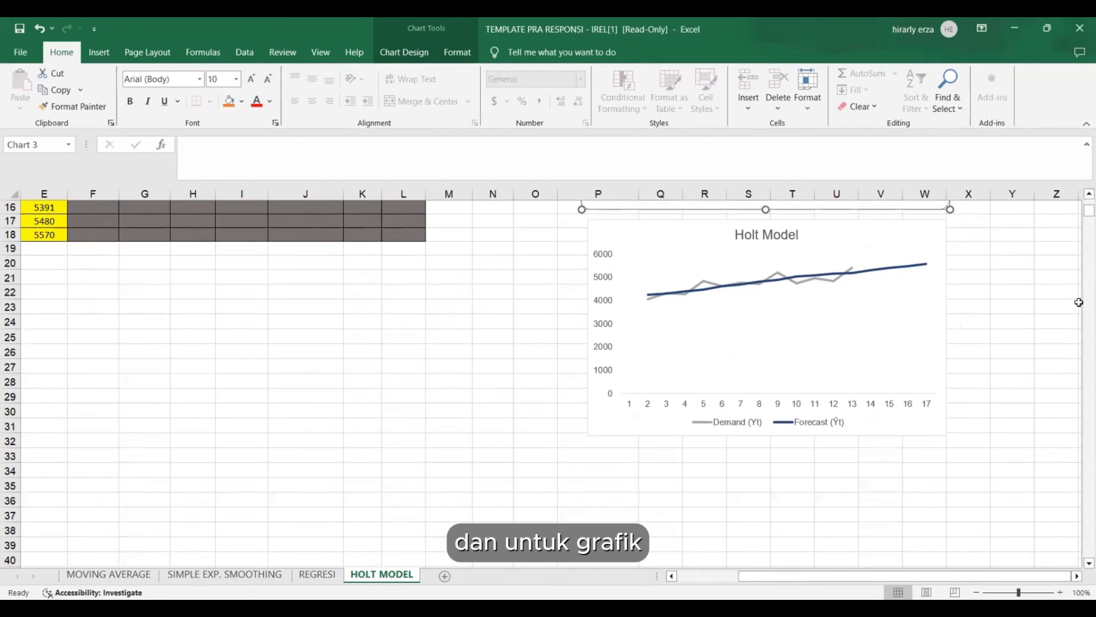
pyautogui.scroll(2, 666, 362)
pyautogui.click(666, 362)
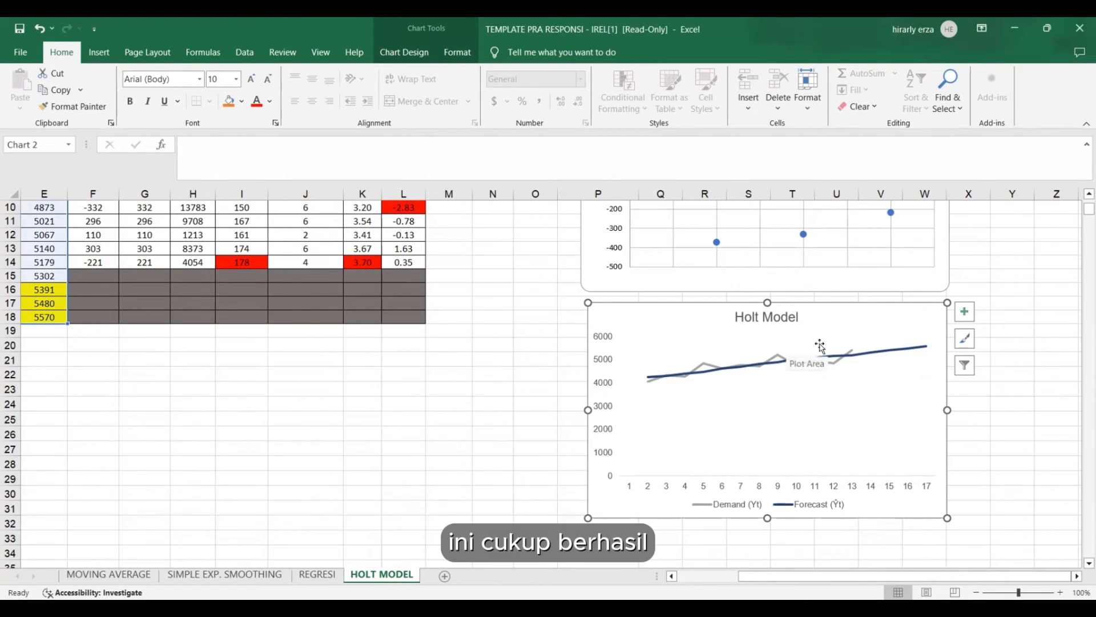
pyautogui.scroll(3, 525, 342)
pyautogui.moveTo(839, 575); pyautogui.dragTo(778, 576)
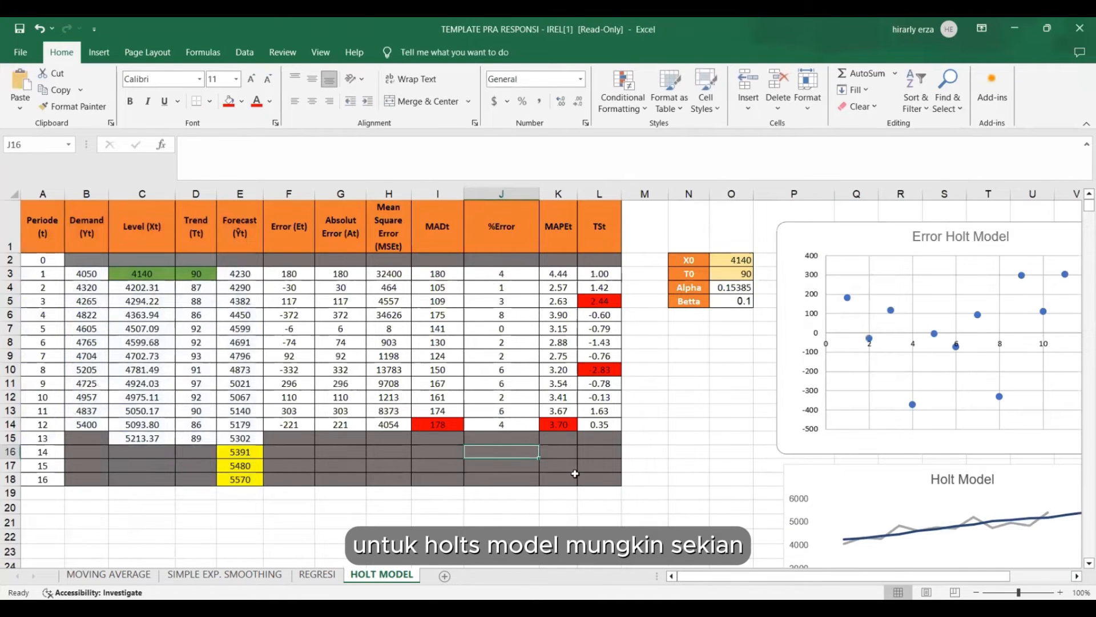
pyautogui.click(645, 537)
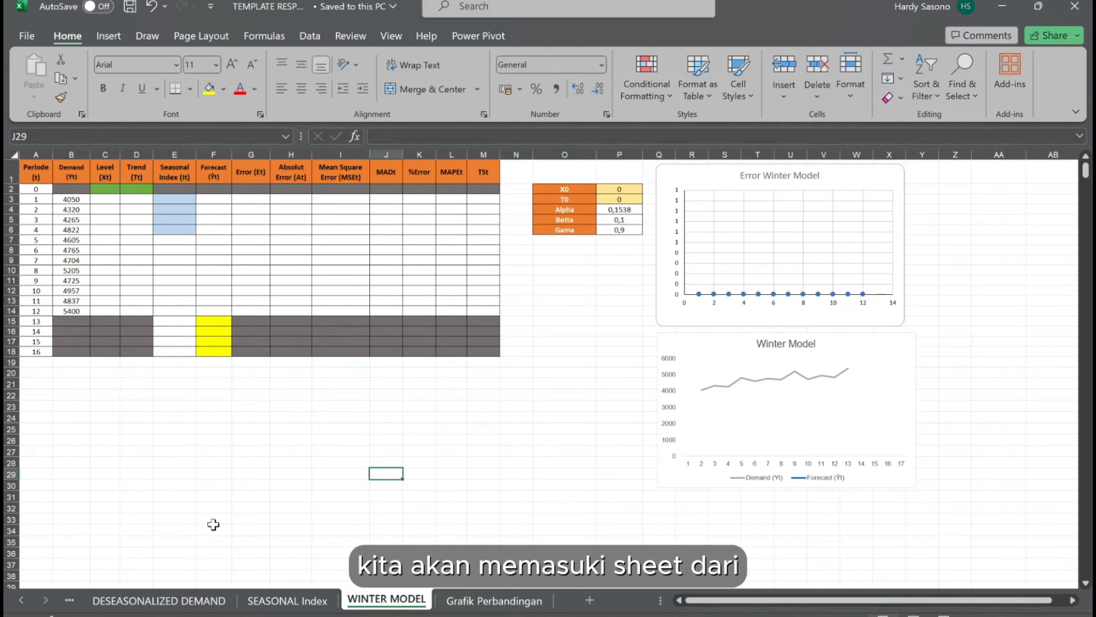
# Open the DESEASONALIZED DEMAND sheet and set p to 4 in G2.
pyautogui.click(181, 601)
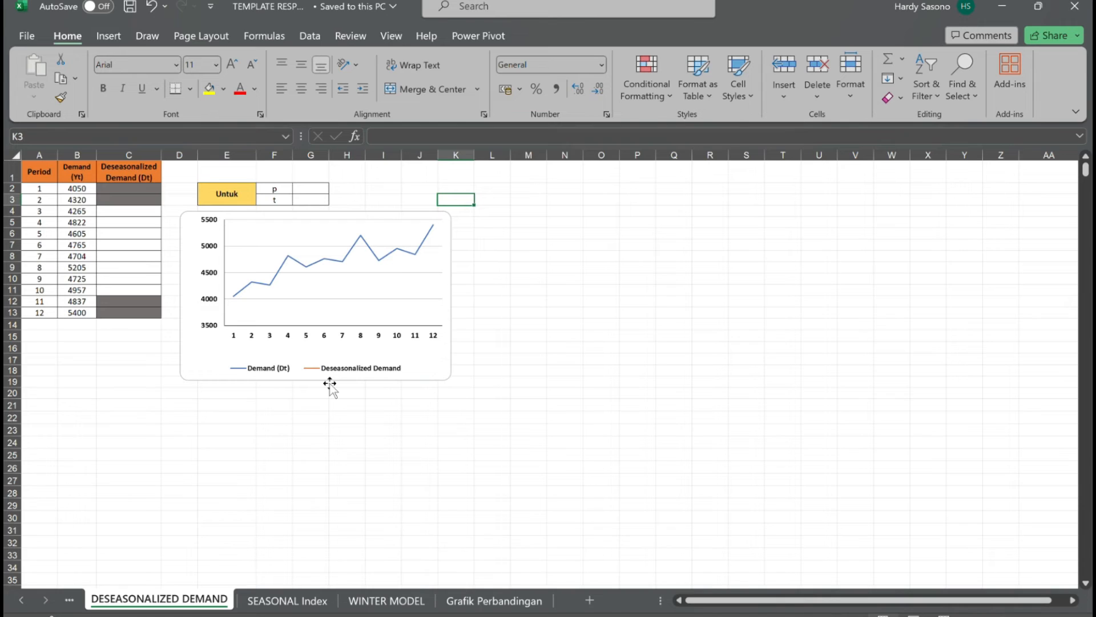
pyautogui.click(324, 192)
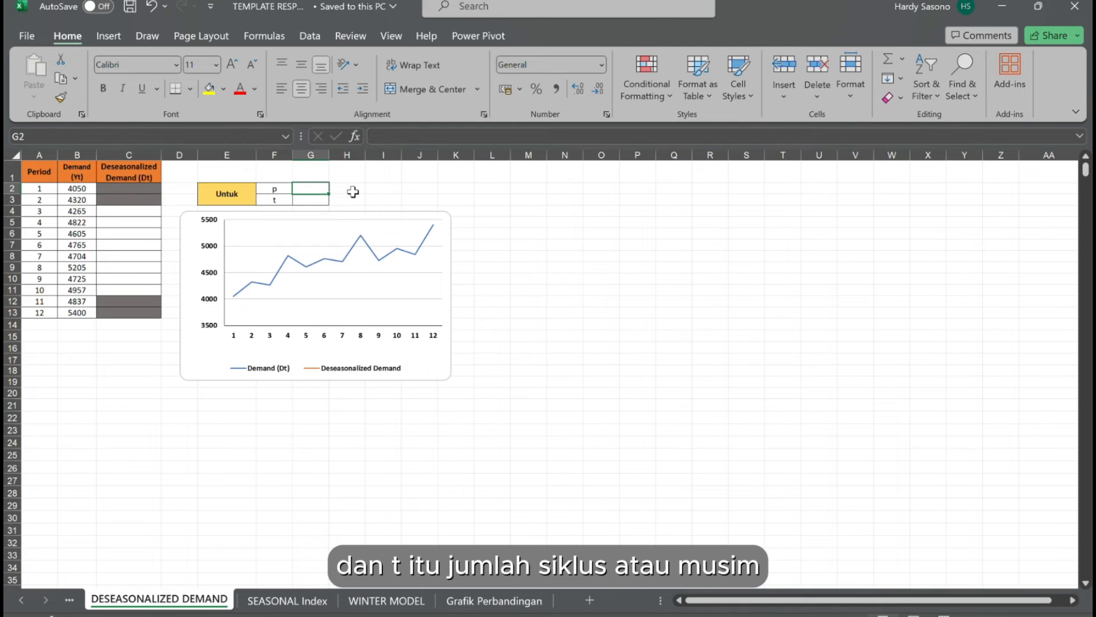
pyautogui.press('Down')
pyautogui.press('Up')
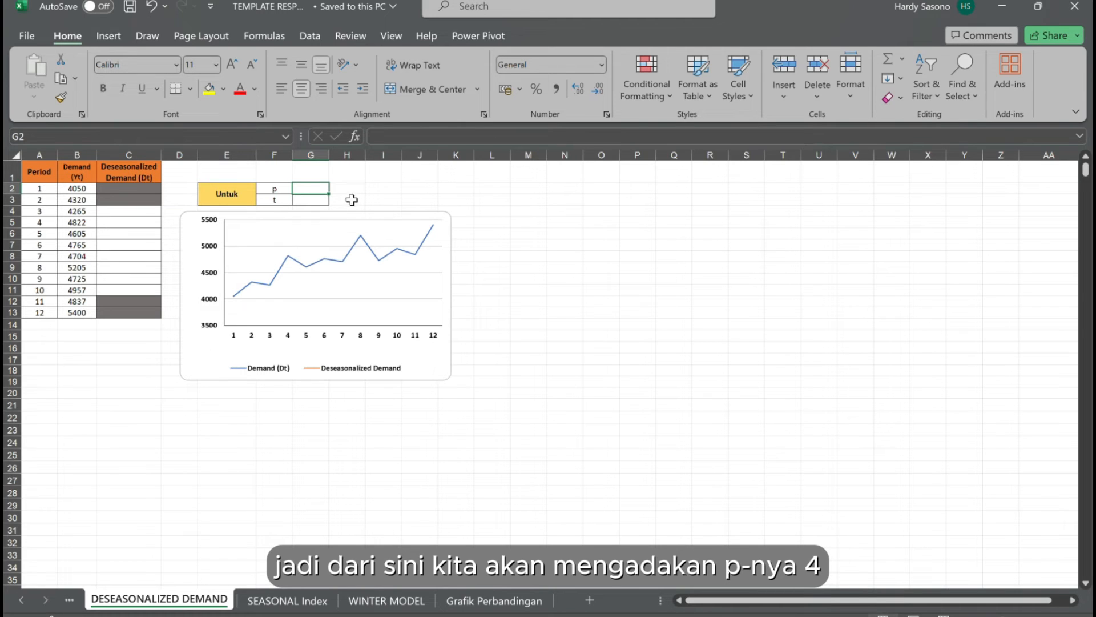
pyautogui.write('4')
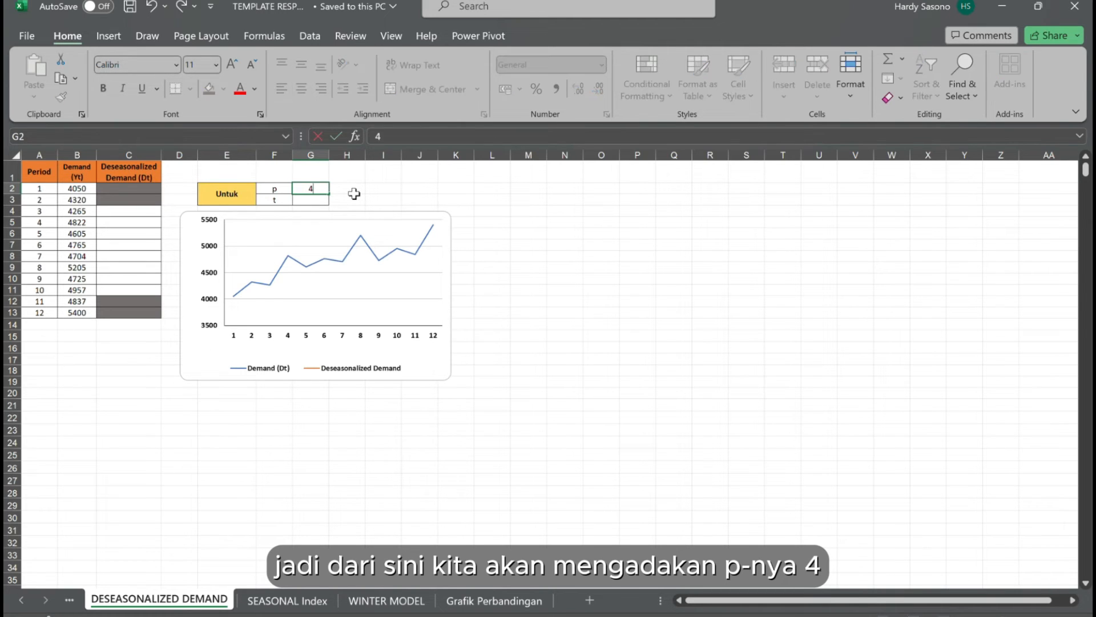
pyautogui.click(354, 194)
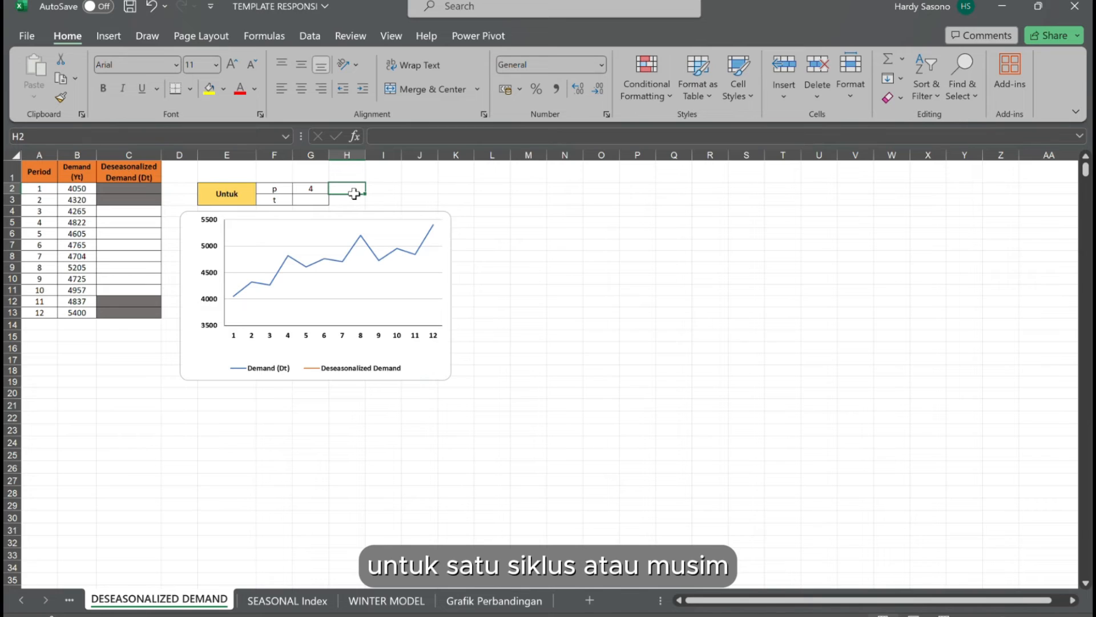
# Set t to 3 in G3, for the number of seasonal cycles in the 12 periods.
pyautogui.click(324, 193)
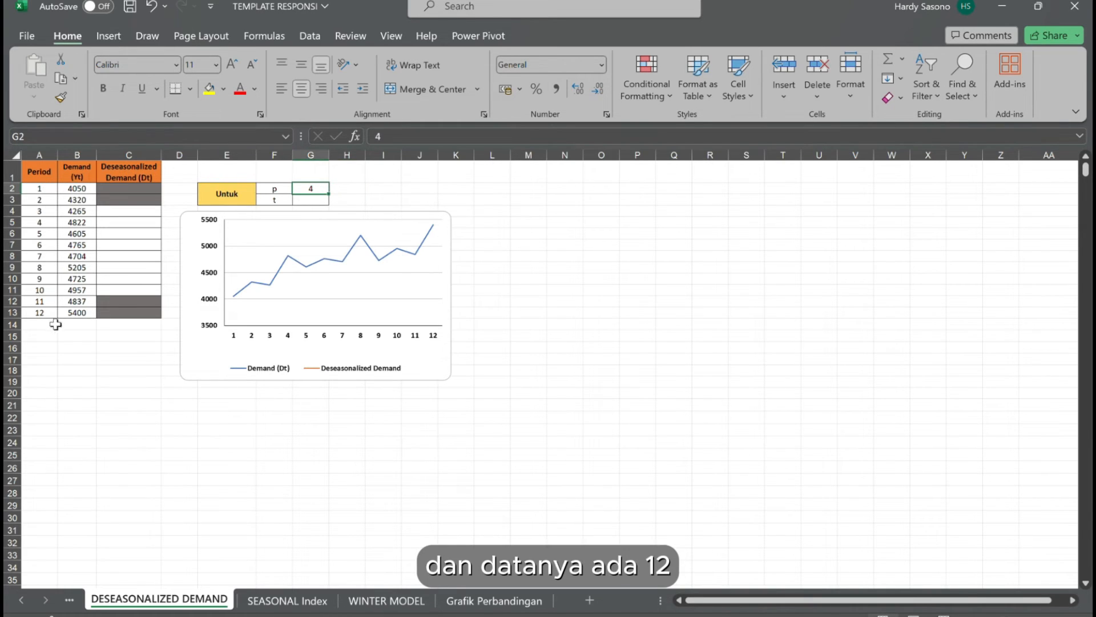
pyautogui.click(316, 201)
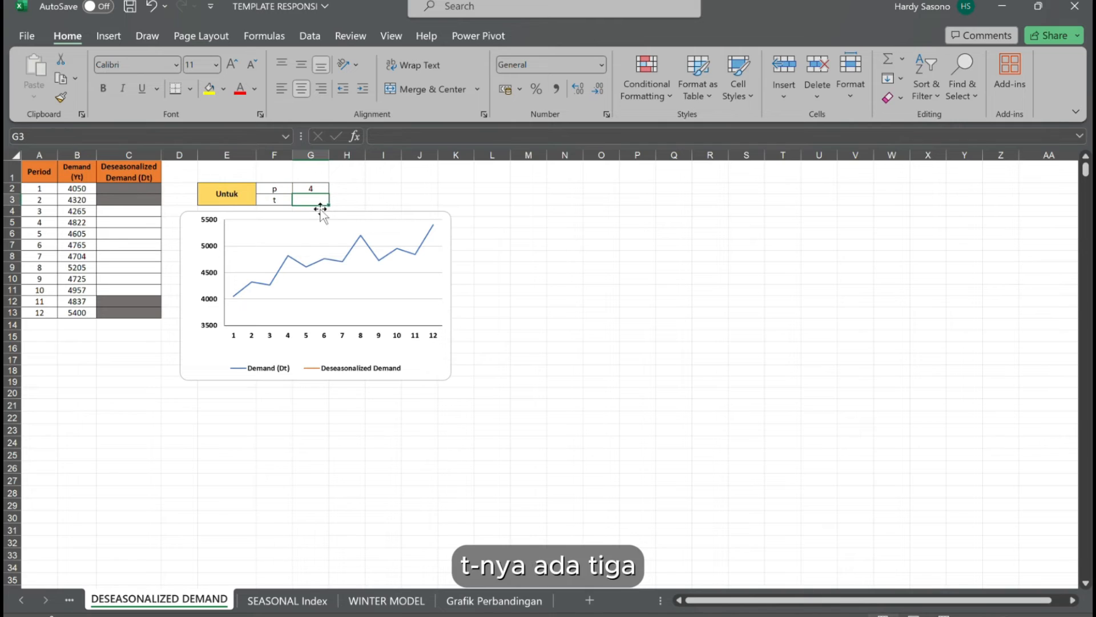
pyautogui.write('3')
pyautogui.click(398, 193)
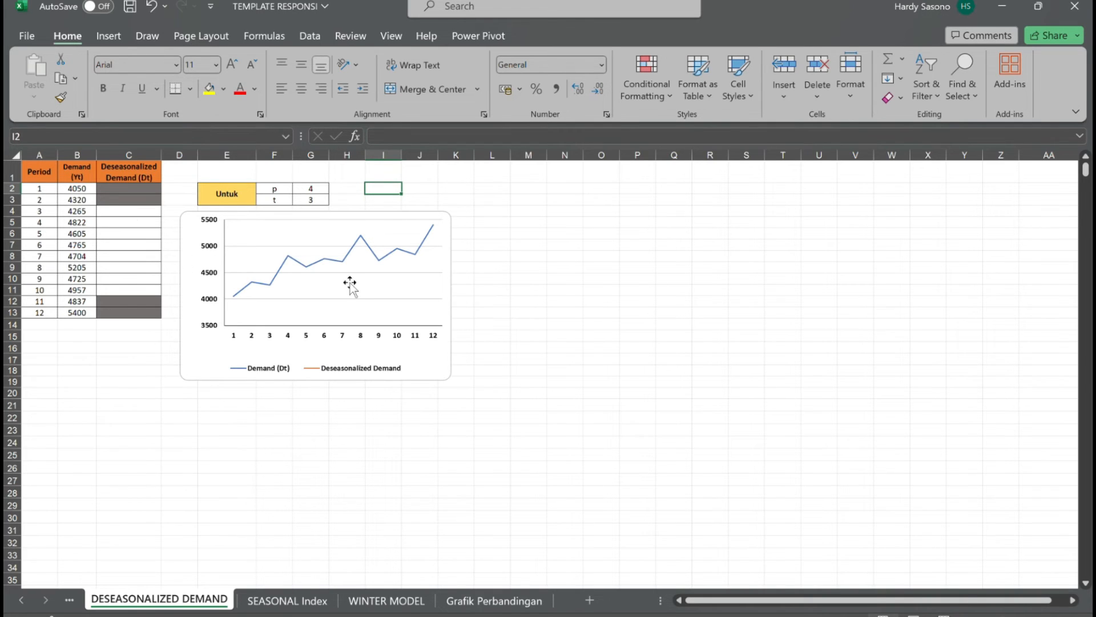
# Calculate the period 3 deseasonalized demand in C4 with =(B2+B6+2*SUM(B3:B5))/(2*4).
pyautogui.click(146, 218)
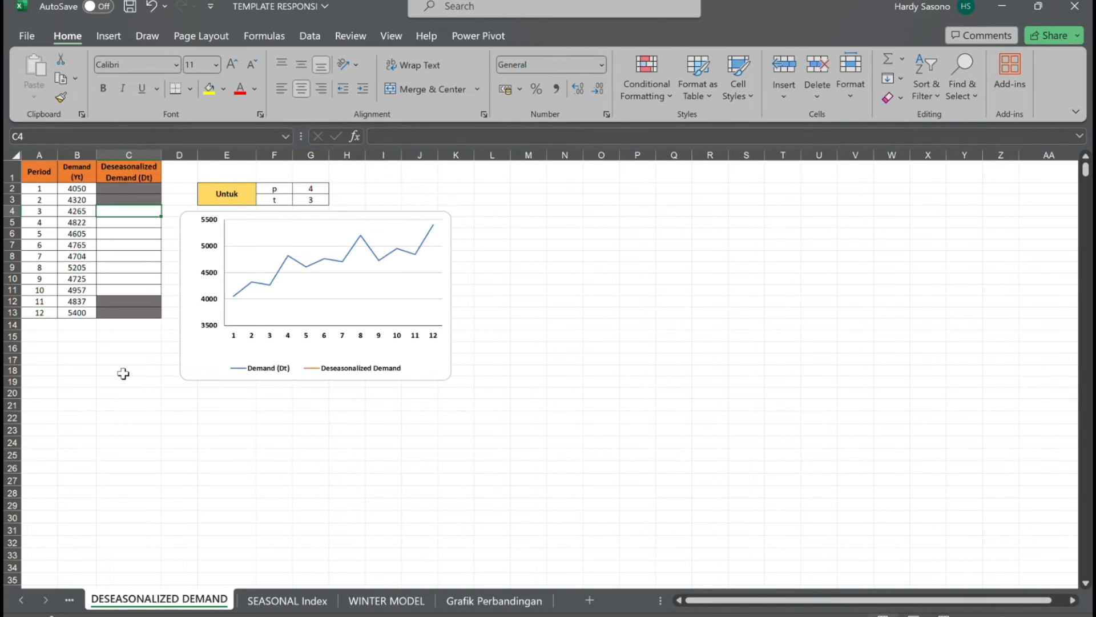
pyautogui.write('=B2')
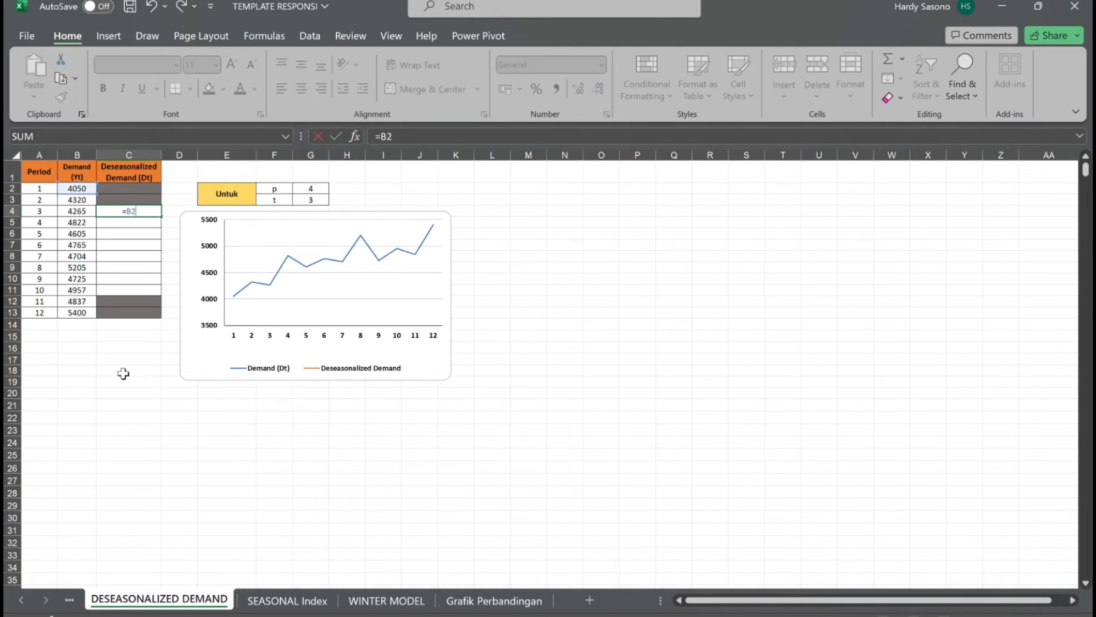
pyautogui.write('+B6')
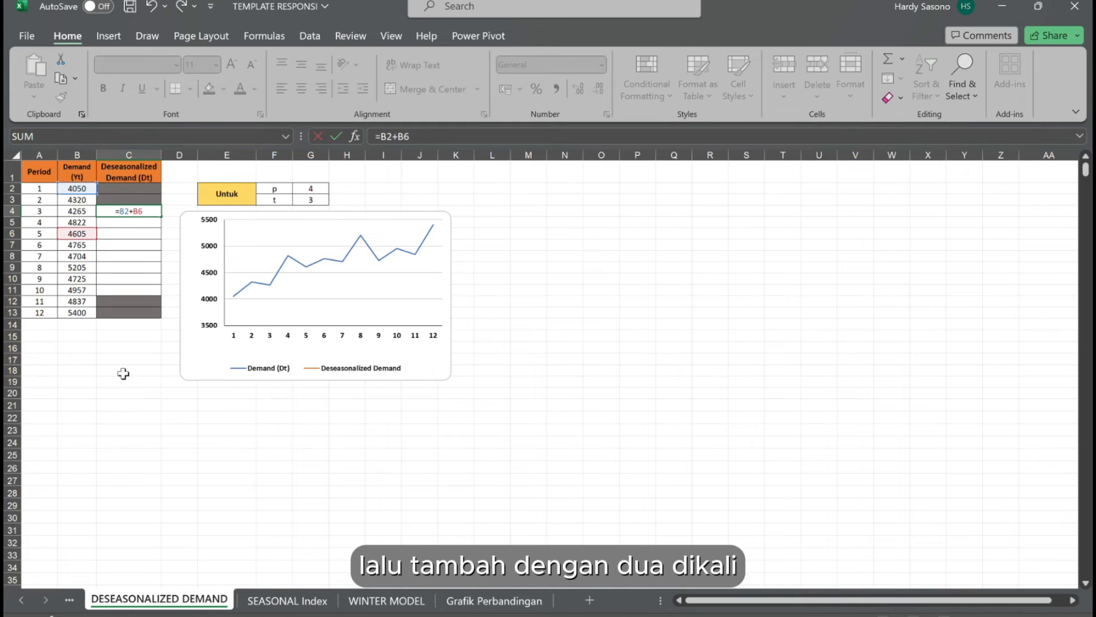
pyautogui.write('+2*SU')
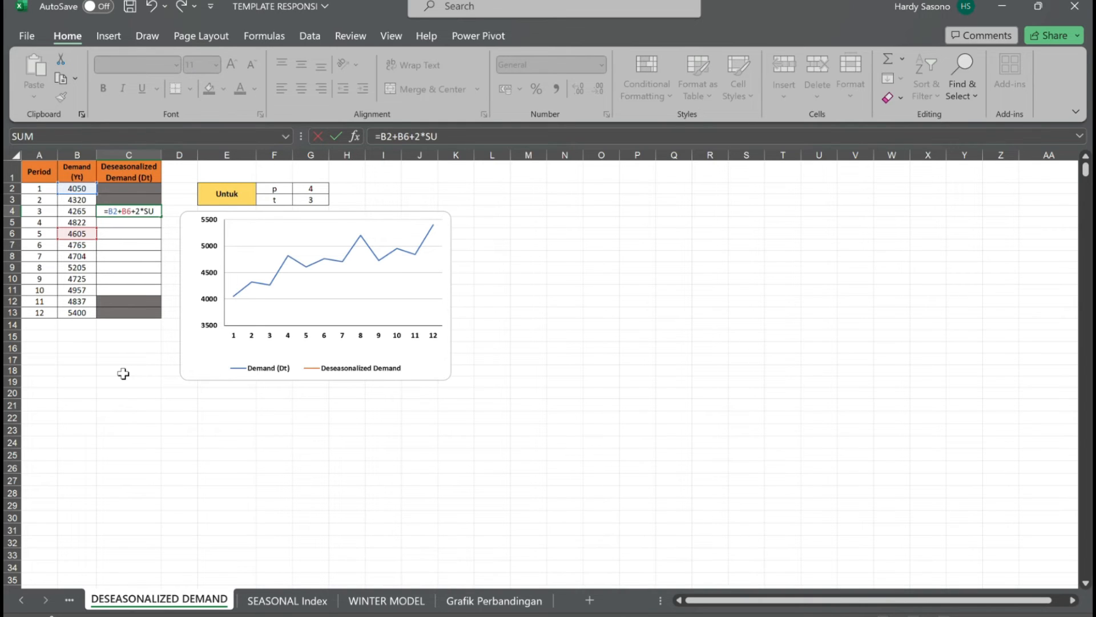
pyautogui.write('M(')
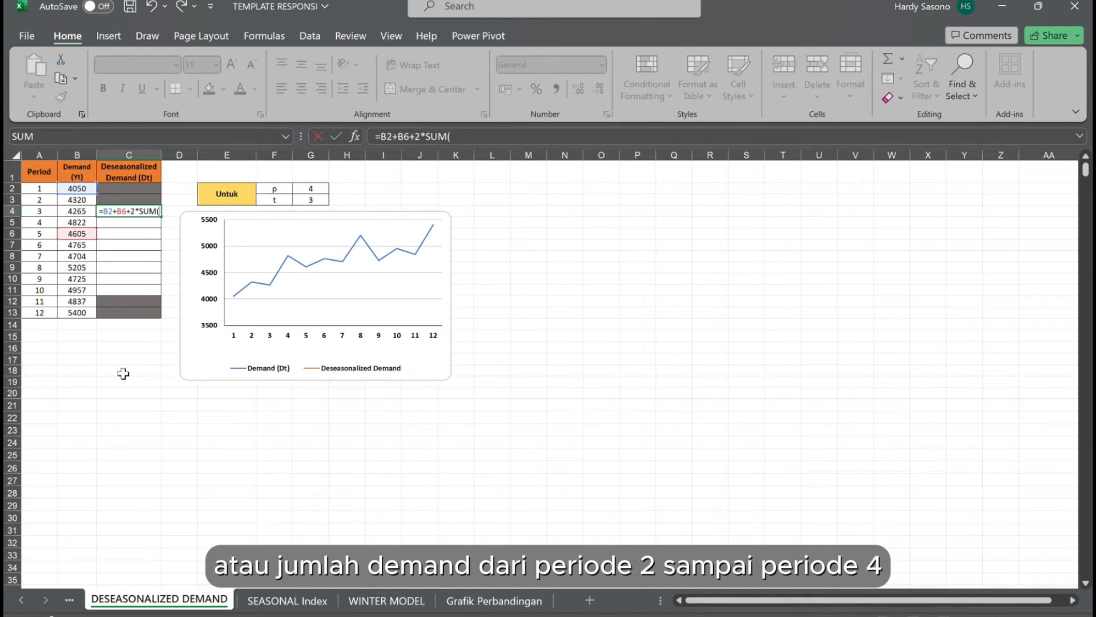
pyautogui.moveTo(89, 201); pyautogui.dragTo(96, 231)
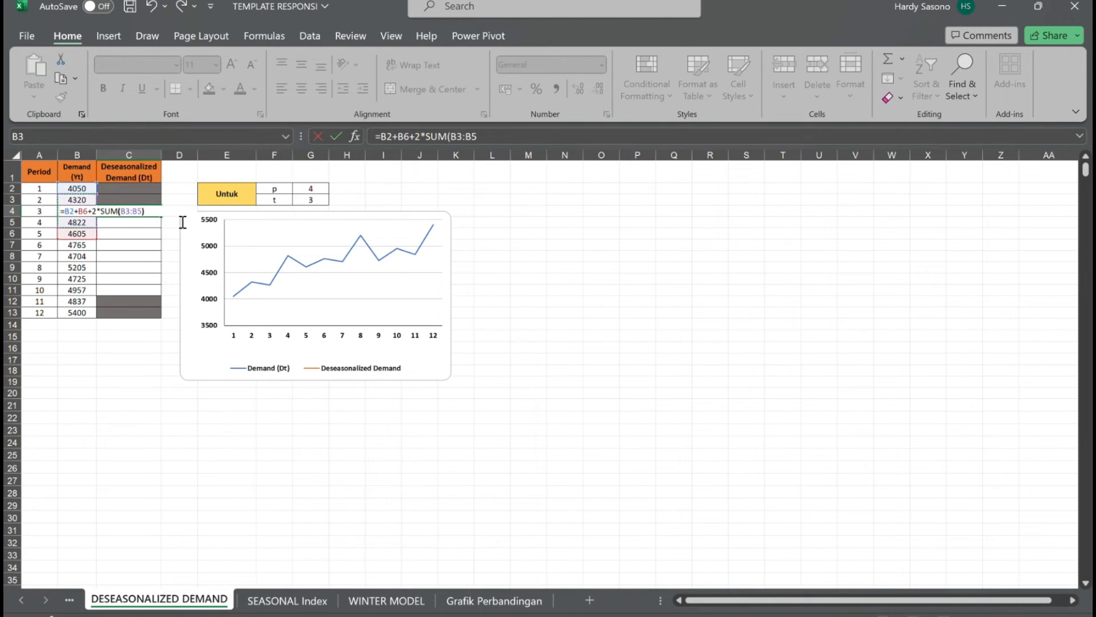
pyautogui.write(')')
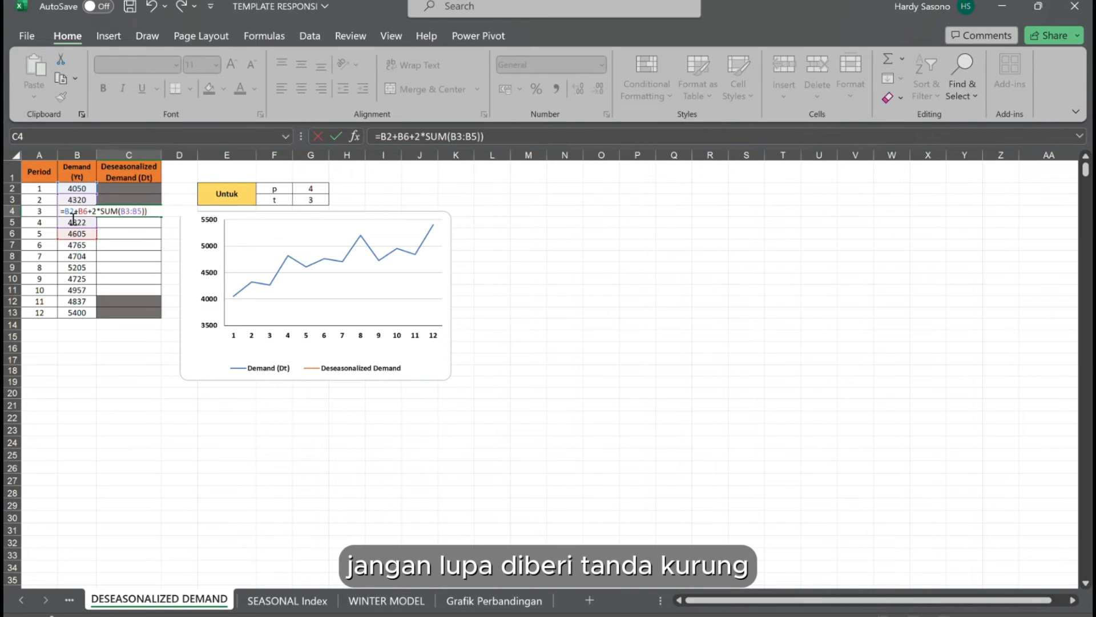
pyautogui.write('(')
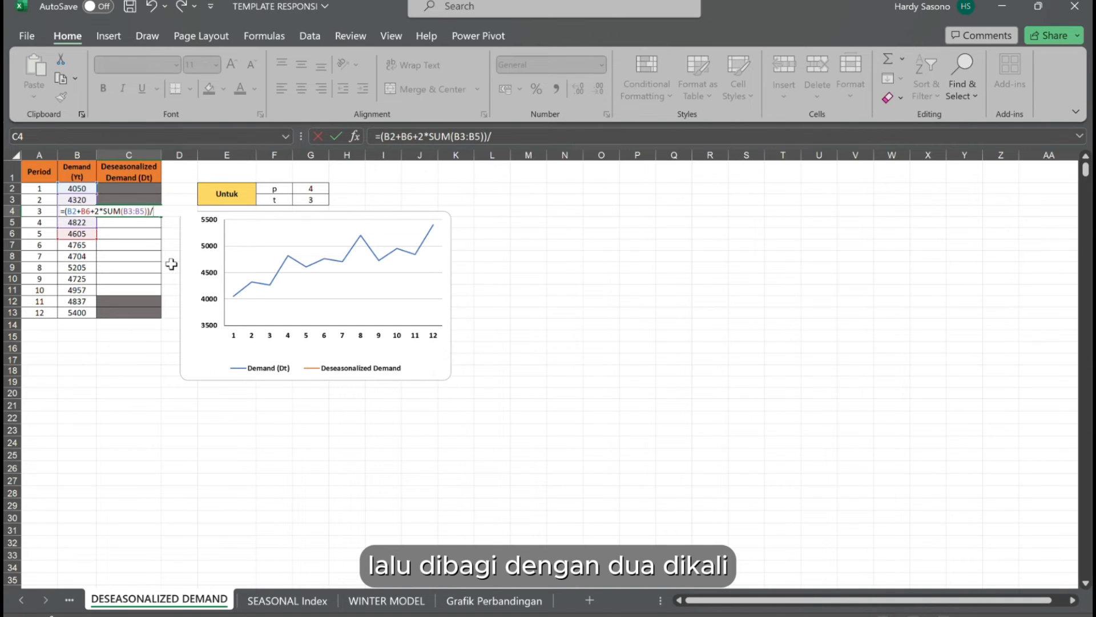
pyautogui.write('/(2*')
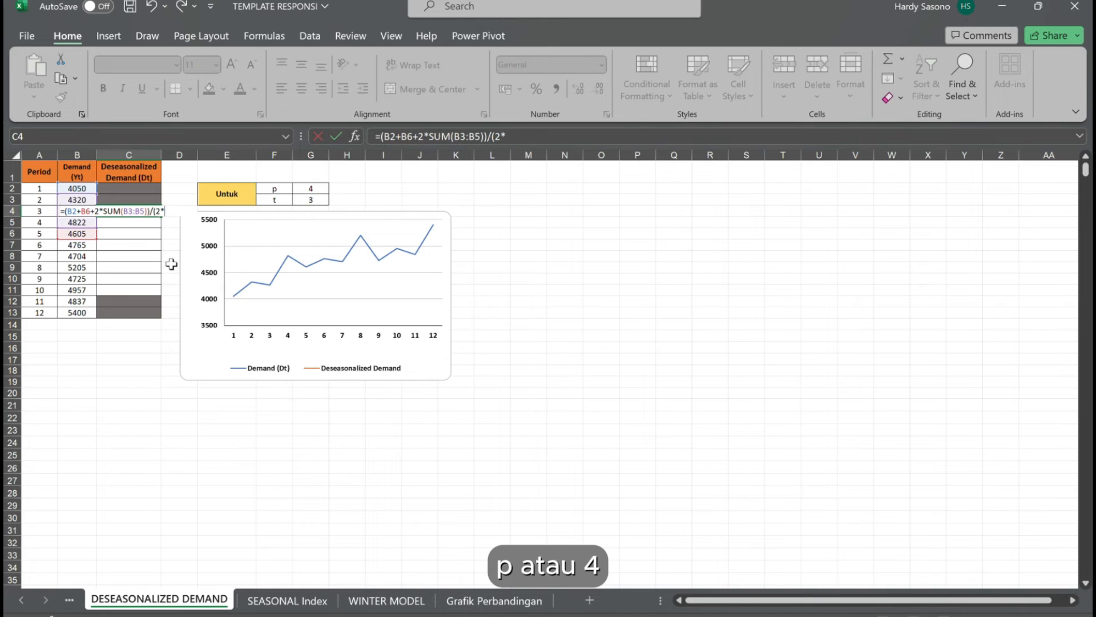
pyautogui.write('4)')
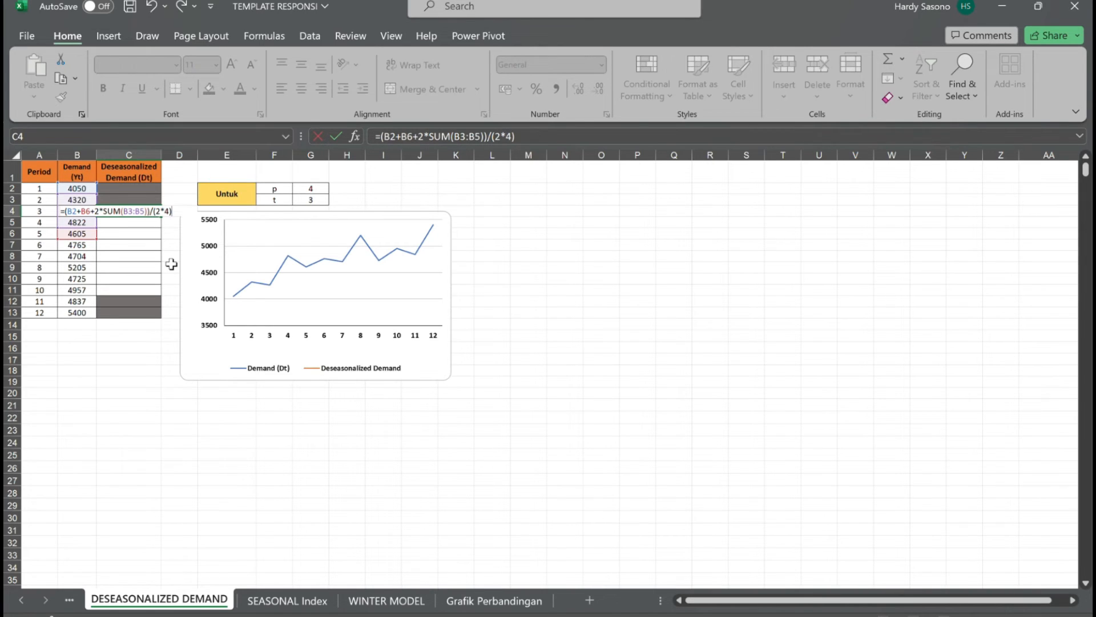
pyautogui.press('Return')
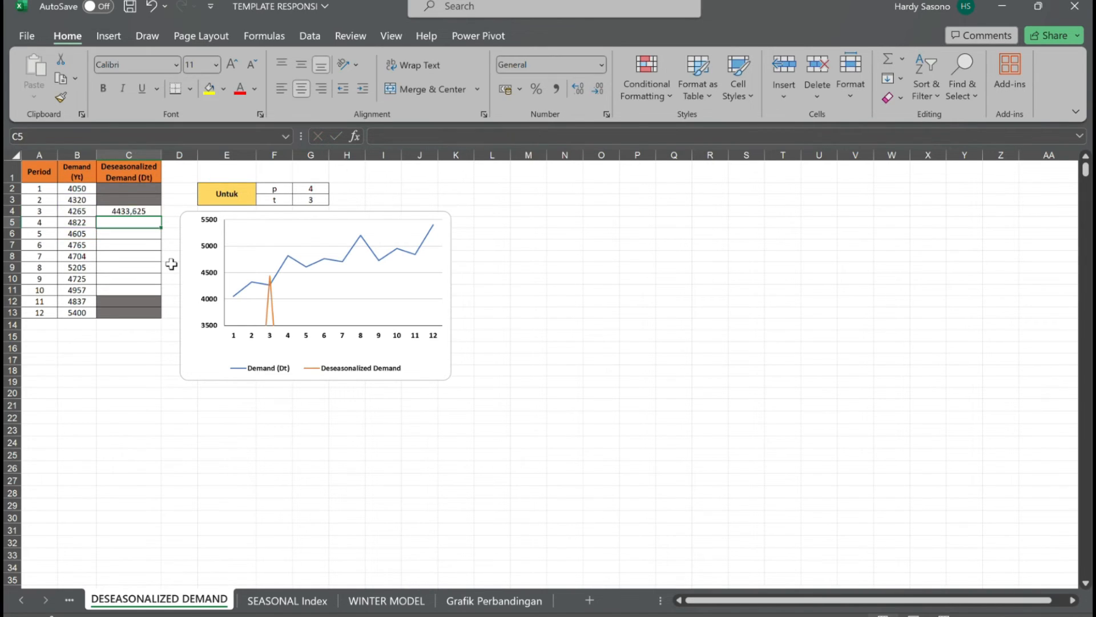
# Fill the deseasonalized demand formula from C4 down to C11, covering periods 3 to 10.
pyautogui.click(146, 213)
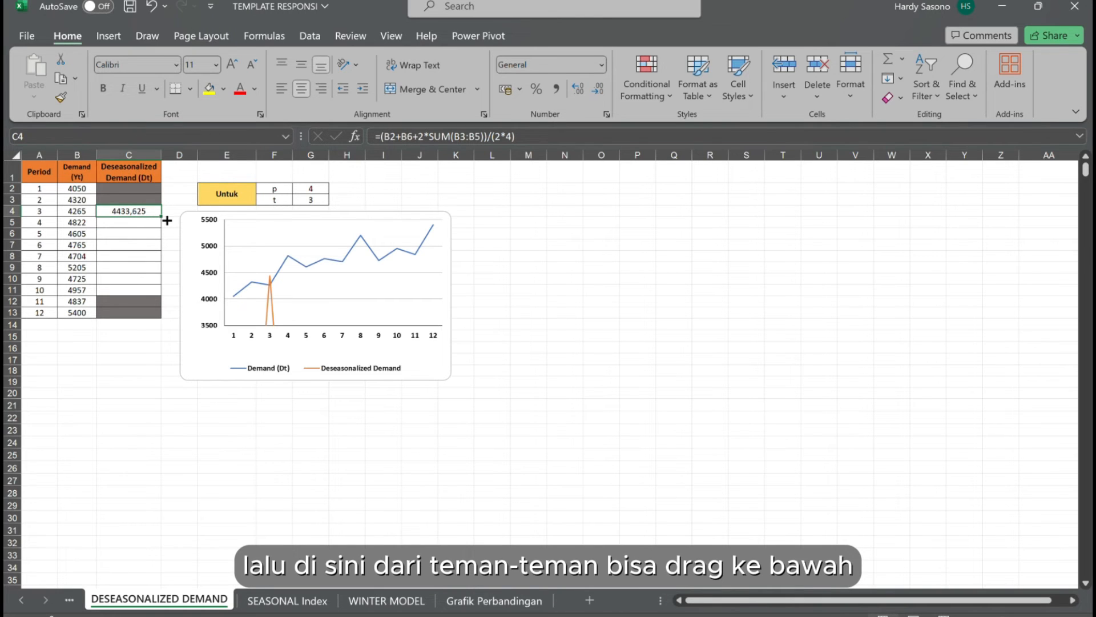
pyautogui.moveTo(162, 216); pyautogui.dragTo(169, 302)
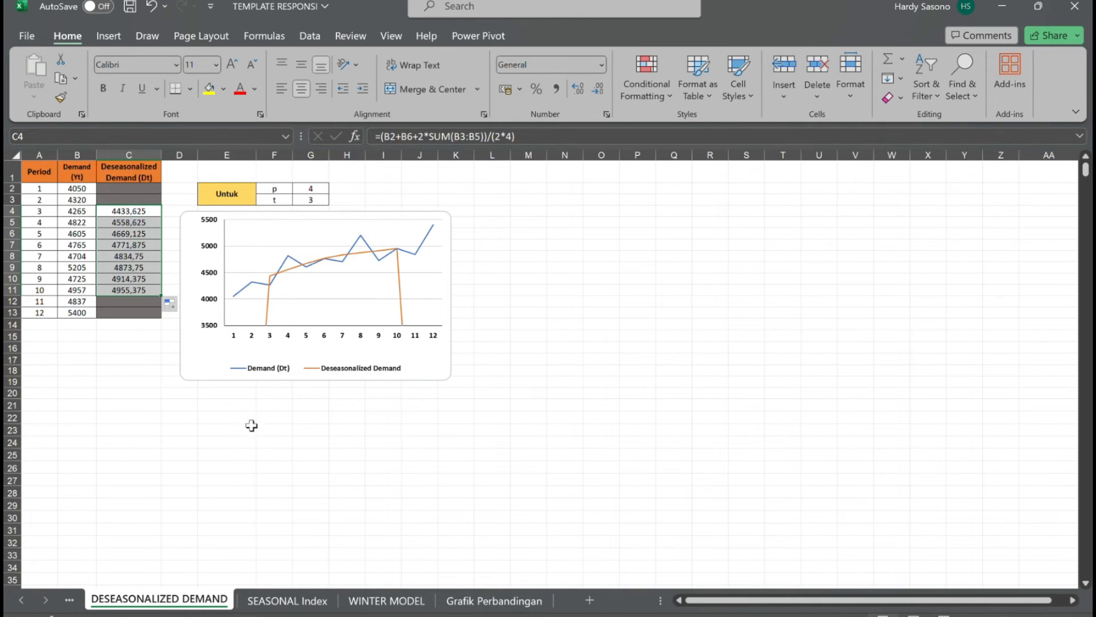
pyautogui.click(273, 436)
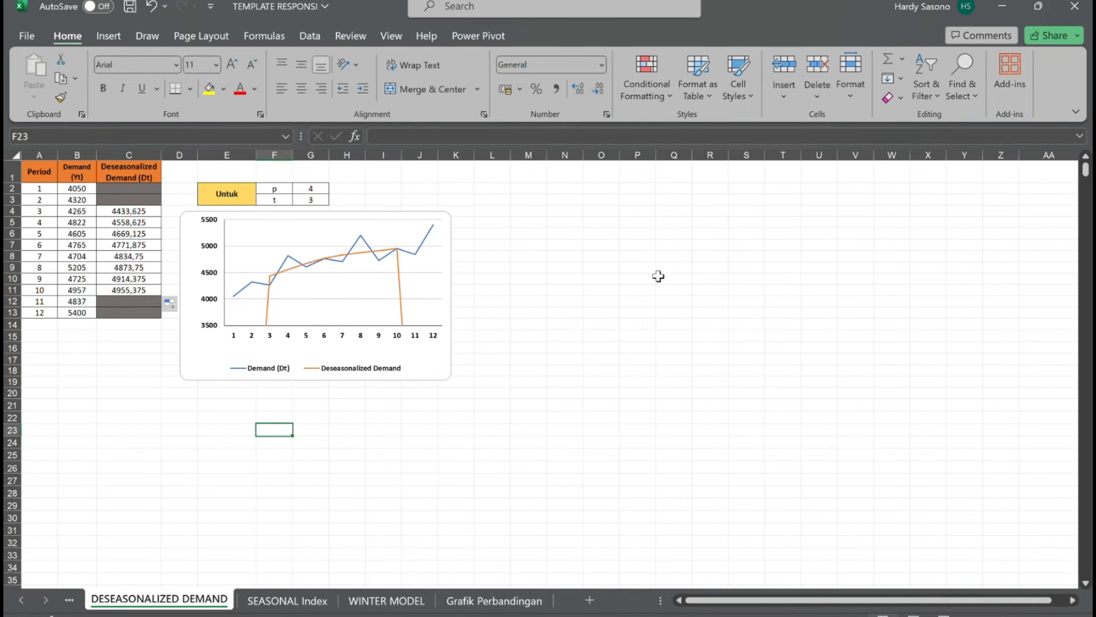
# Examine the deseasonalized demand formula picture beside the chart, covering the even and odd p cases.
pyautogui.click(500, 433)
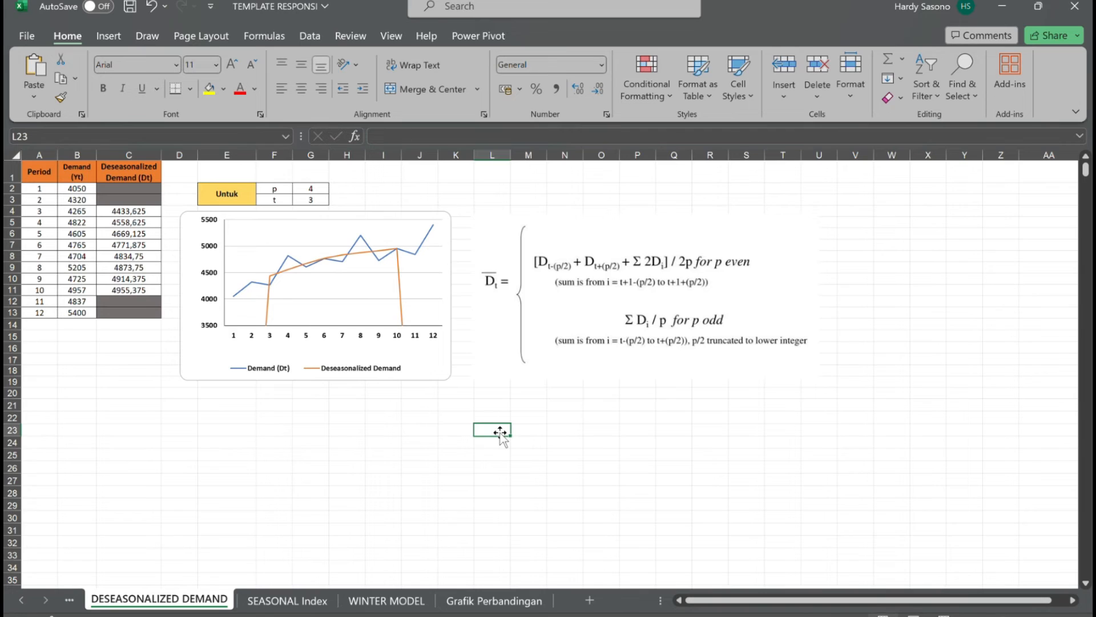
pyautogui.click(453, 407)
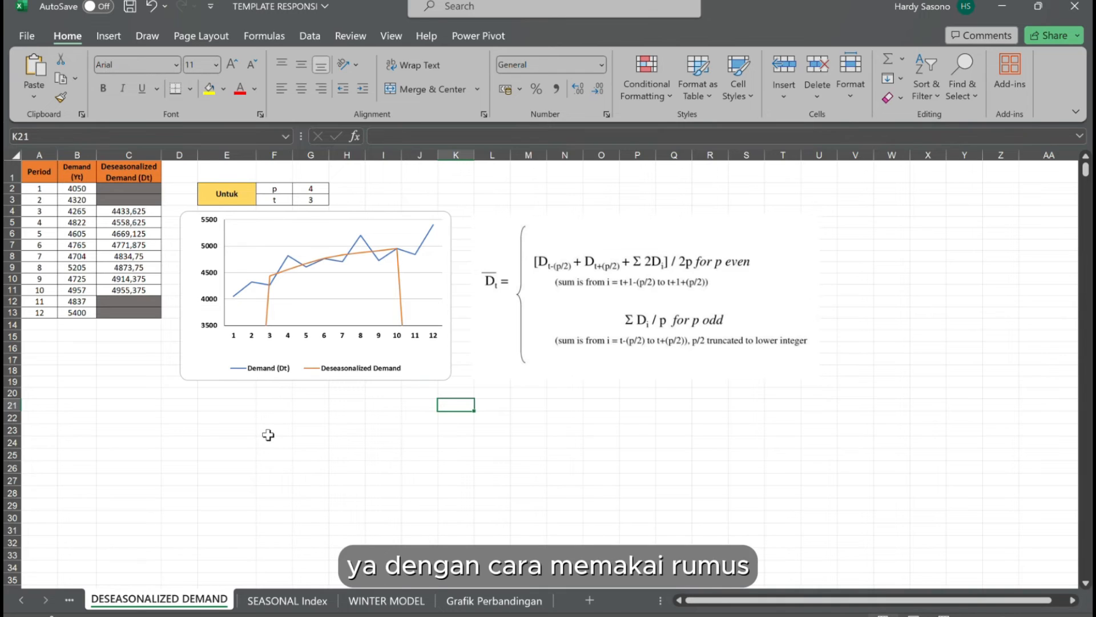
pyautogui.click(525, 295)
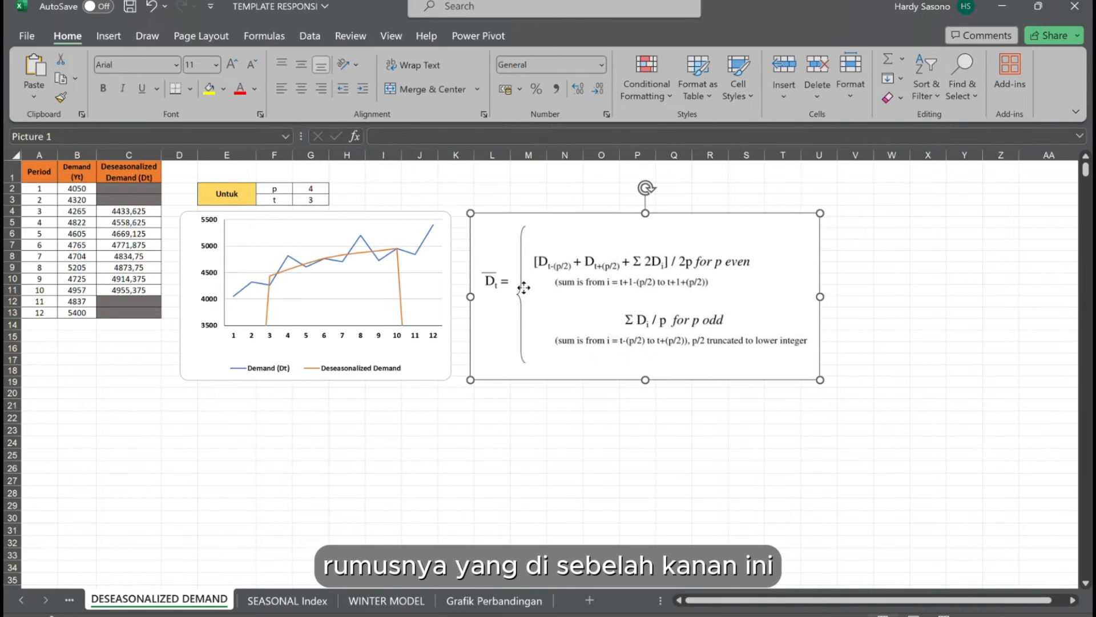
pyautogui.click(534, 443)
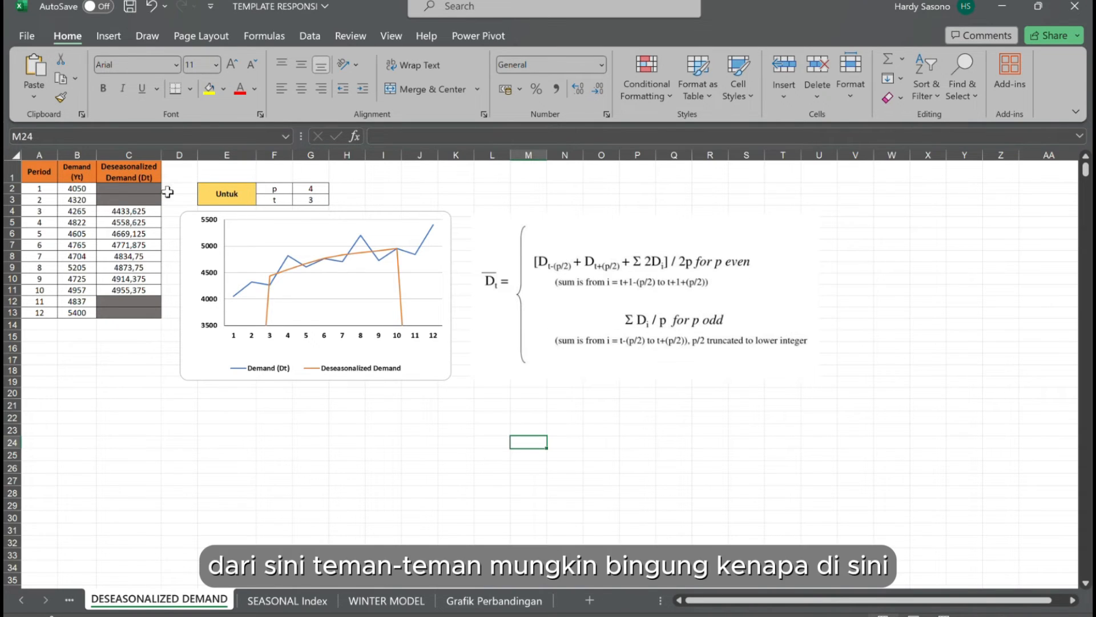
# Examine the greyed-out cells for periods 1, 2, 11 and 12 against p and the two periods needed before and after each calculated period.
pyautogui.moveTo(144, 190); pyautogui.dragTo(144, 200)
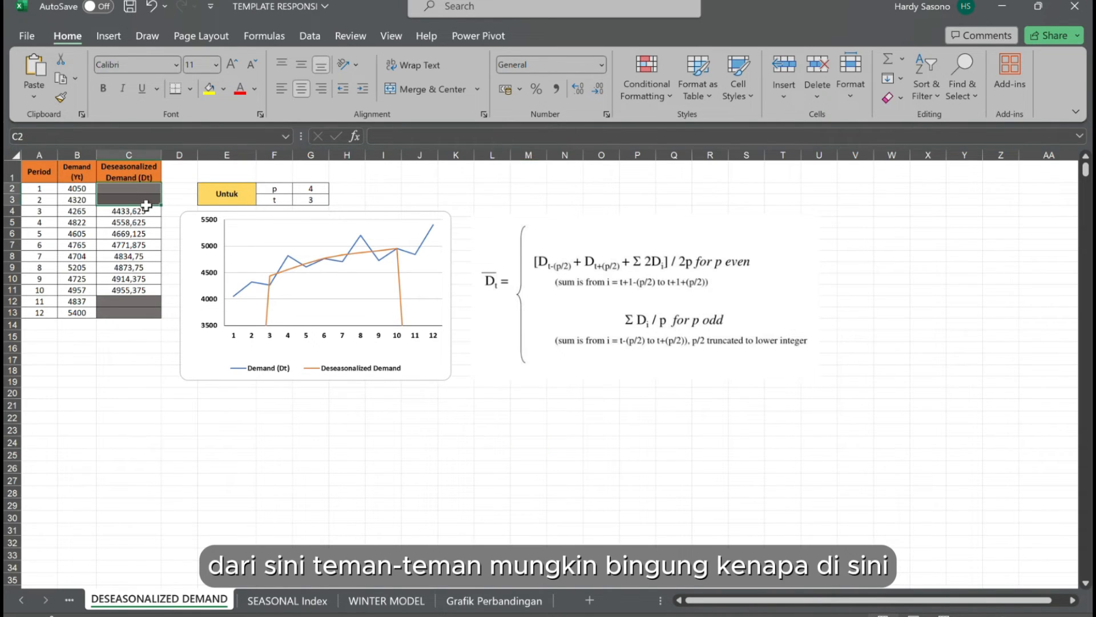
pyautogui.moveTo(152, 303); pyautogui.dragTo(157, 316)
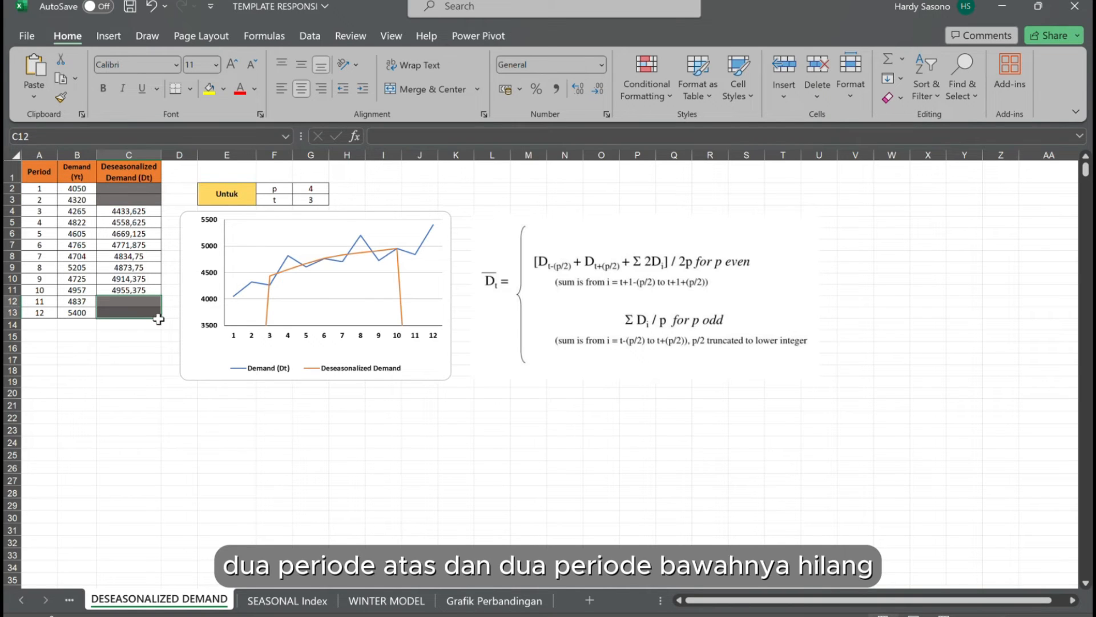
pyautogui.click(156, 359)
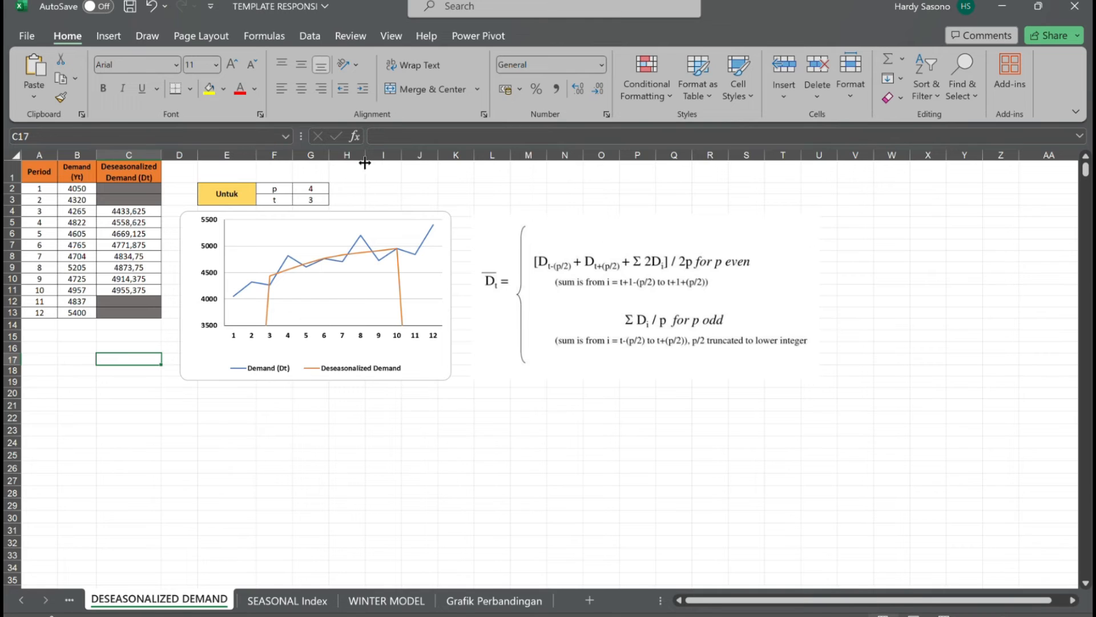
pyautogui.click(321, 192)
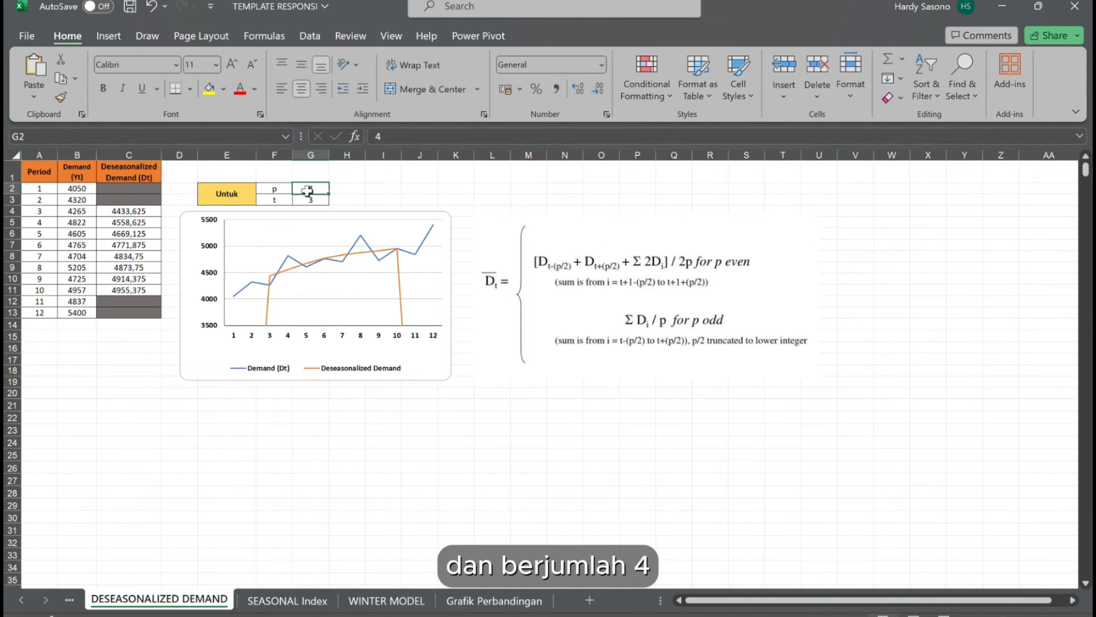
pyautogui.click(147, 190)
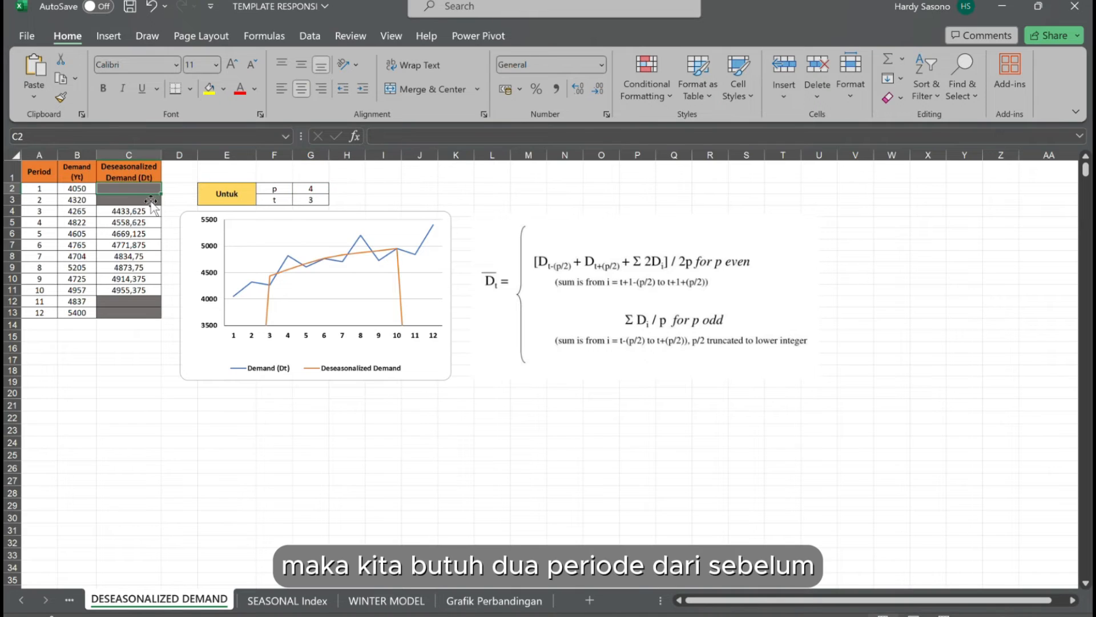
pyautogui.click(149, 201)
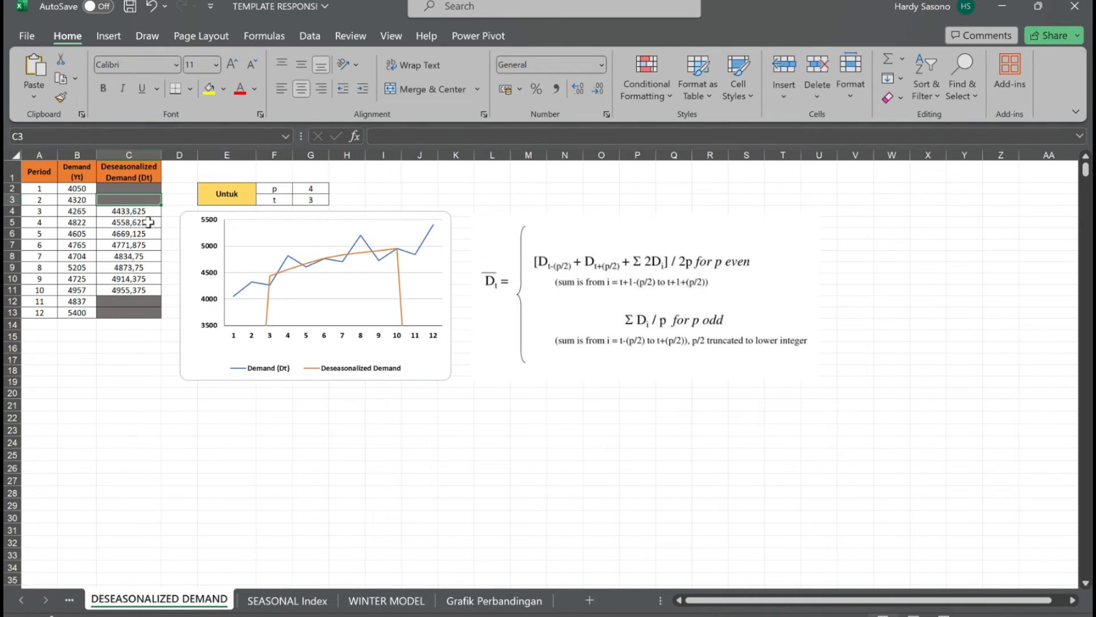
pyautogui.click(149, 224)
pyautogui.click(152, 236)
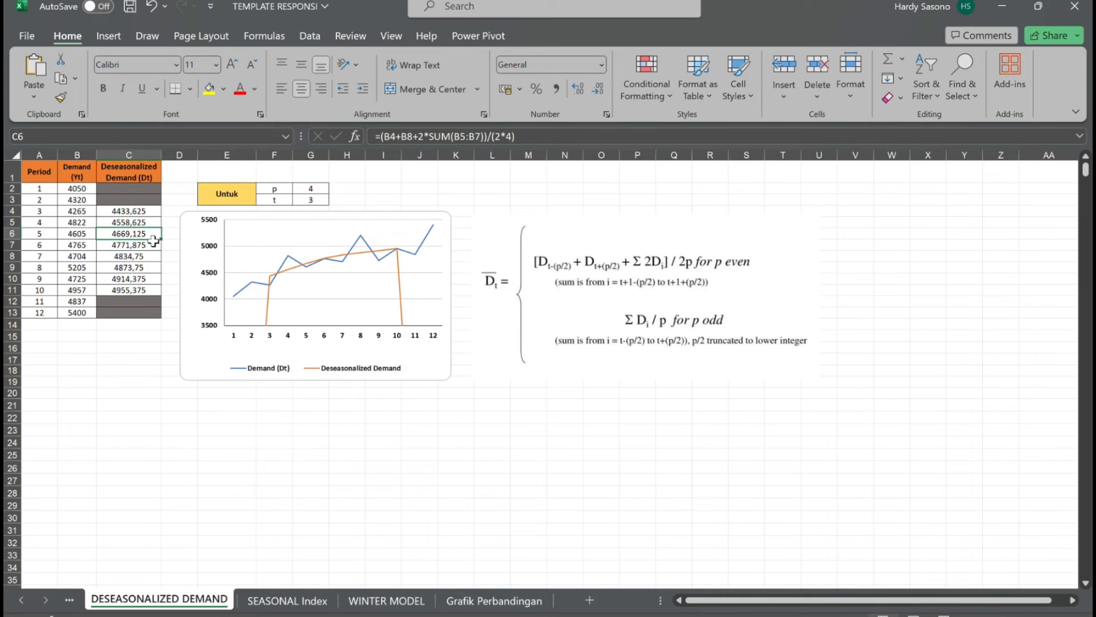
pyautogui.click(153, 201)
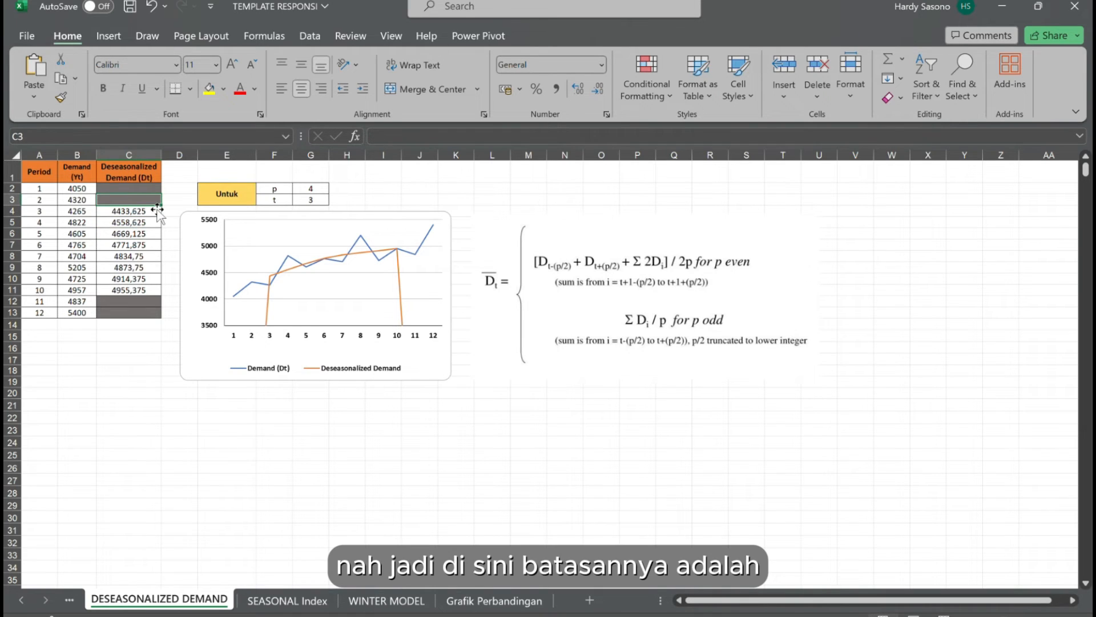
pyautogui.click(185, 200)
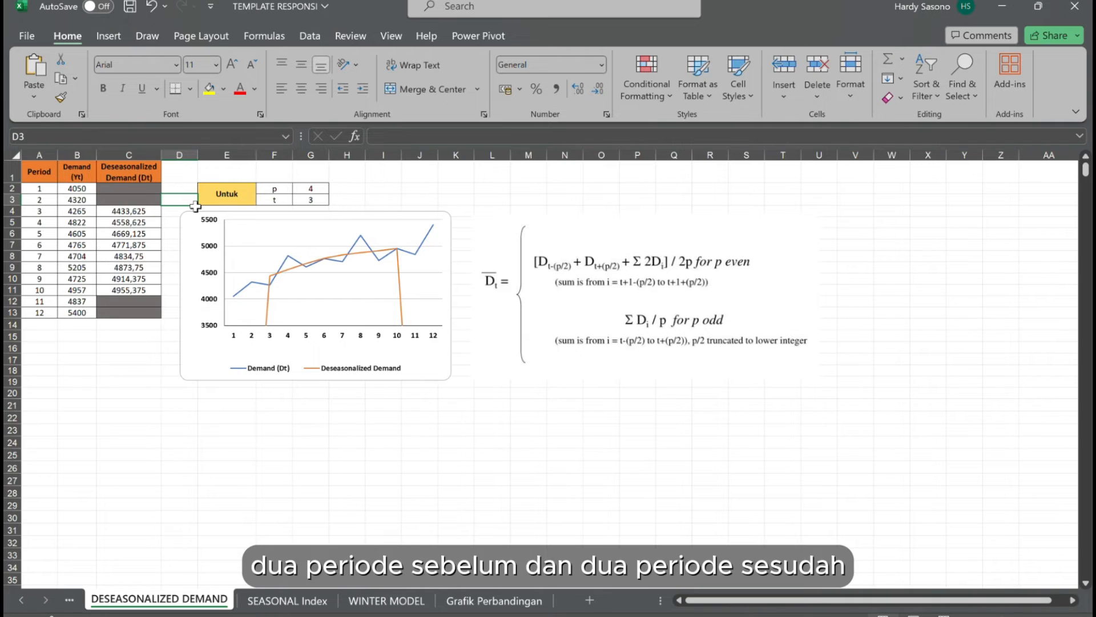
pyautogui.click(48, 214)
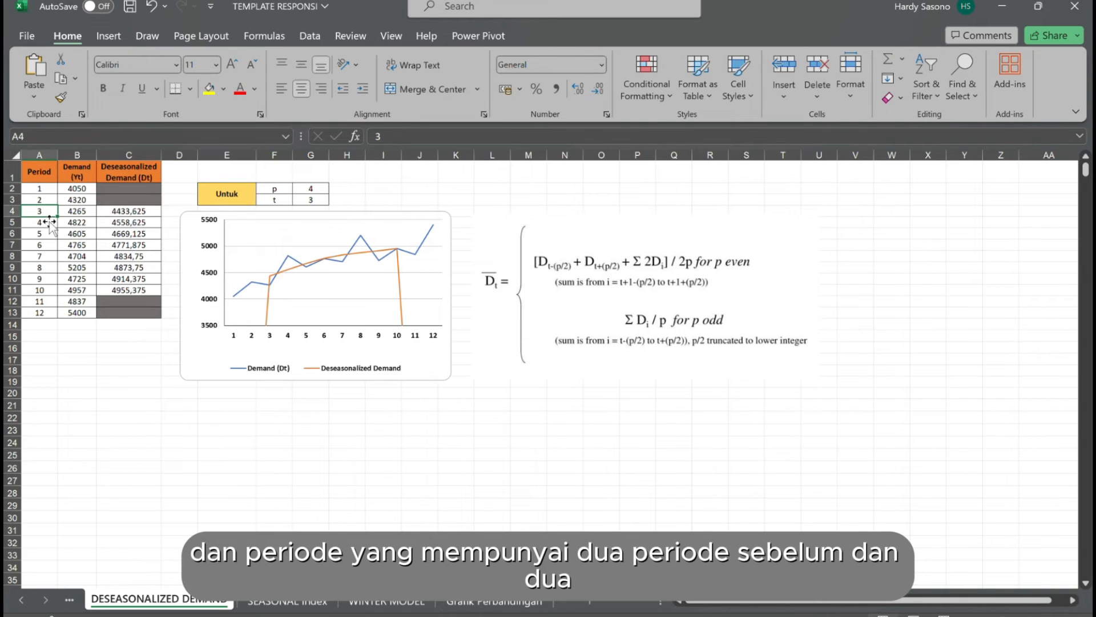
pyautogui.click(48, 201)
pyautogui.click(53, 190)
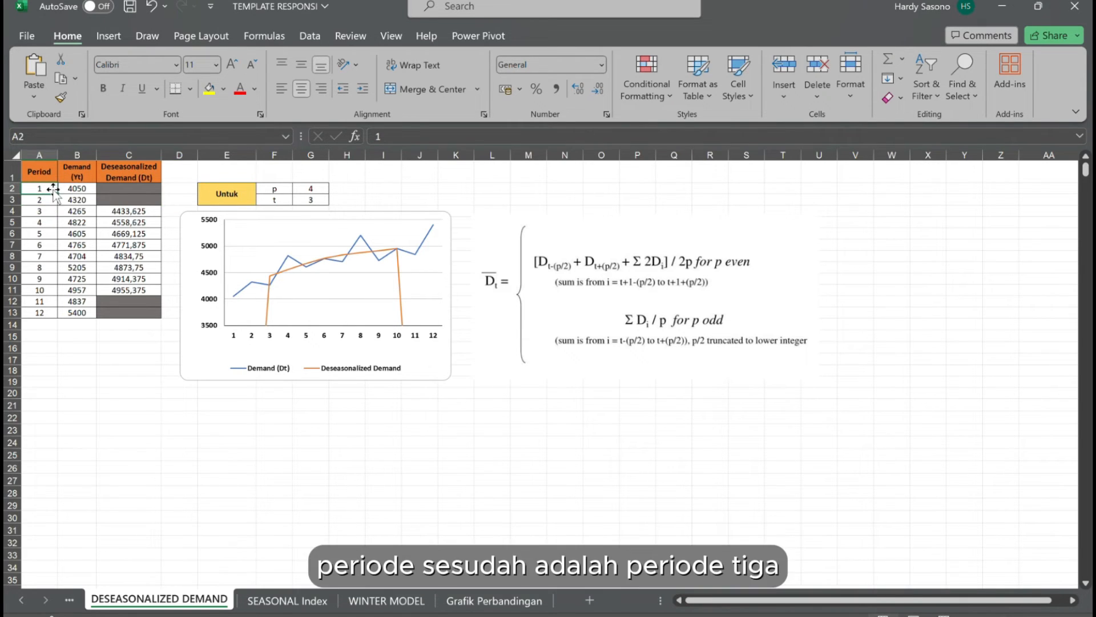
pyautogui.click(50, 215)
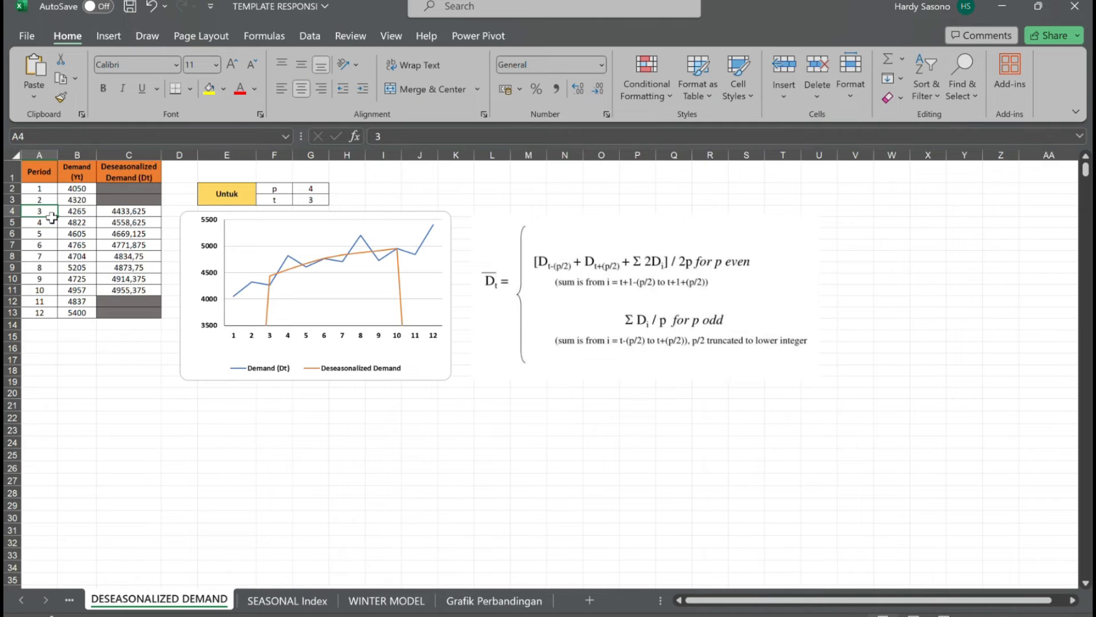
pyautogui.click(115, 383)
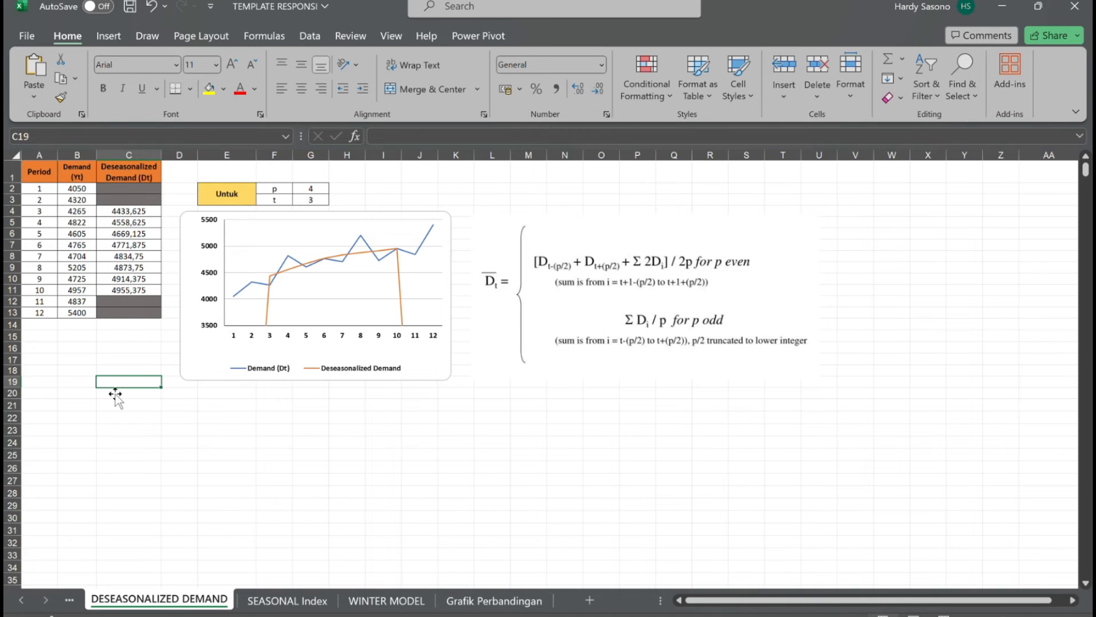
pyautogui.click(55, 191)
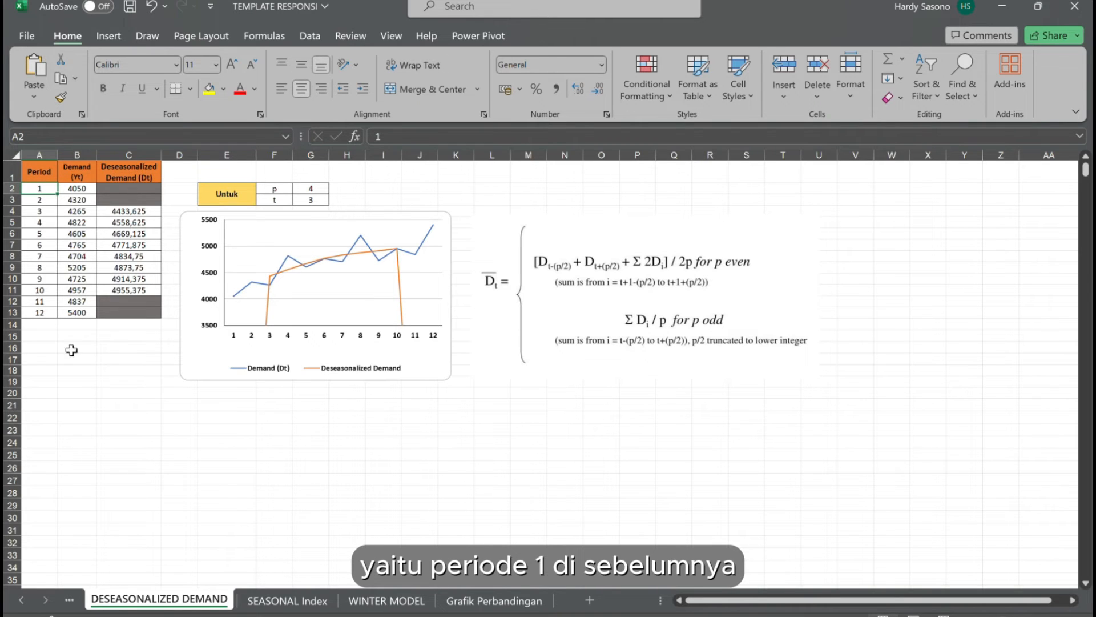
# Examine period 10 as the last calculated period against periods 11 and 12, and compare the p value and formula picture with the first demand rows.
pyautogui.click(50, 293)
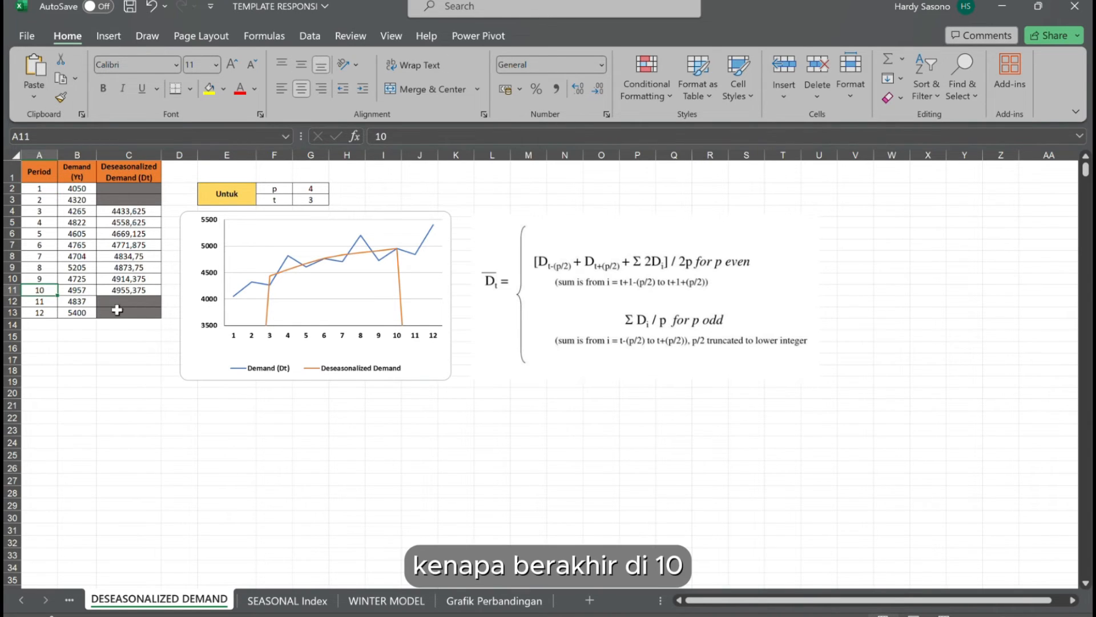
pyautogui.click(138, 292)
pyautogui.click(55, 293)
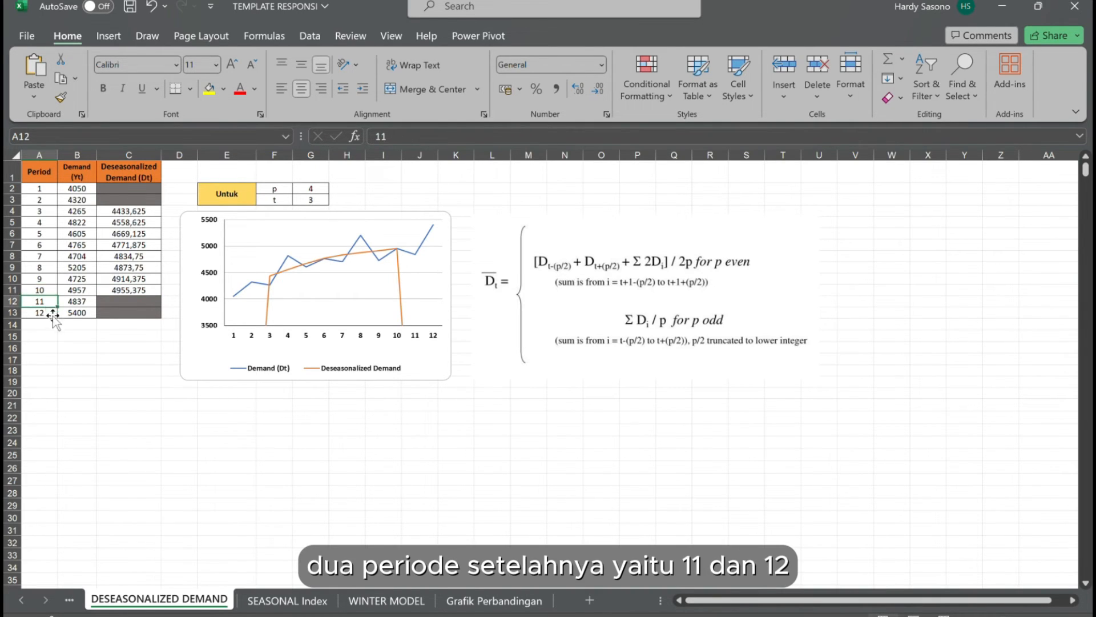
pyautogui.click(51, 302)
pyautogui.click(51, 291)
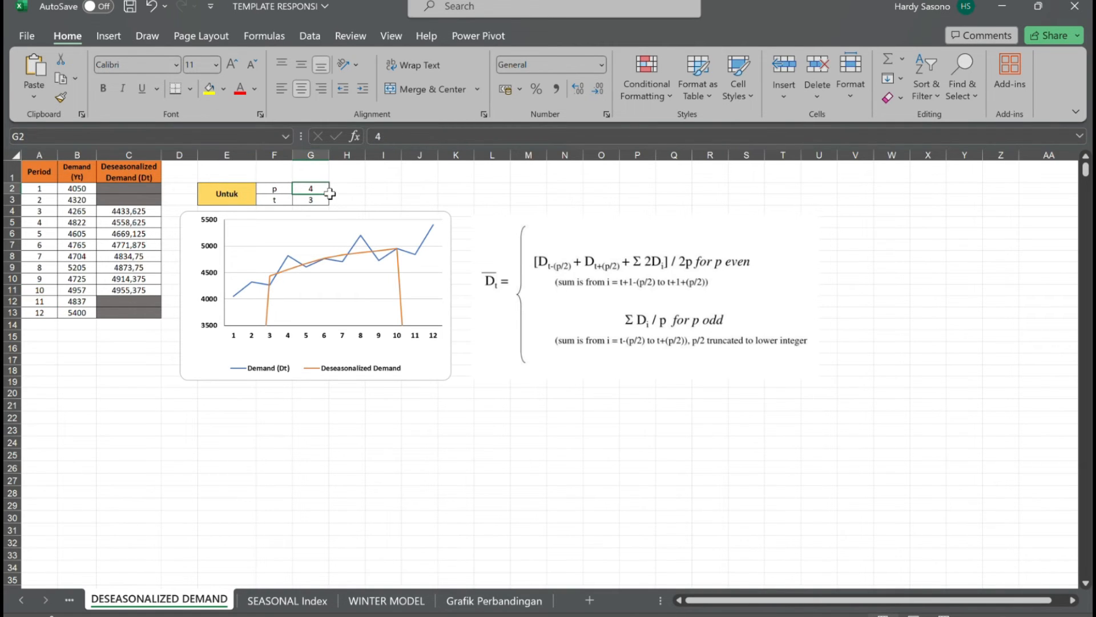
pyautogui.click(599, 283)
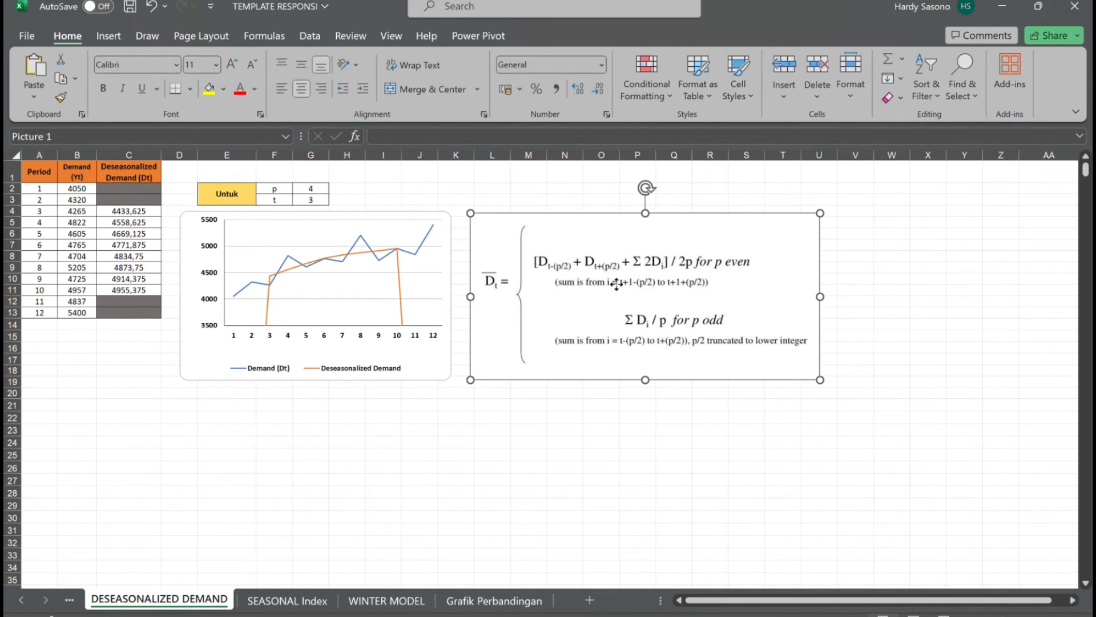
pyautogui.click(88, 203)
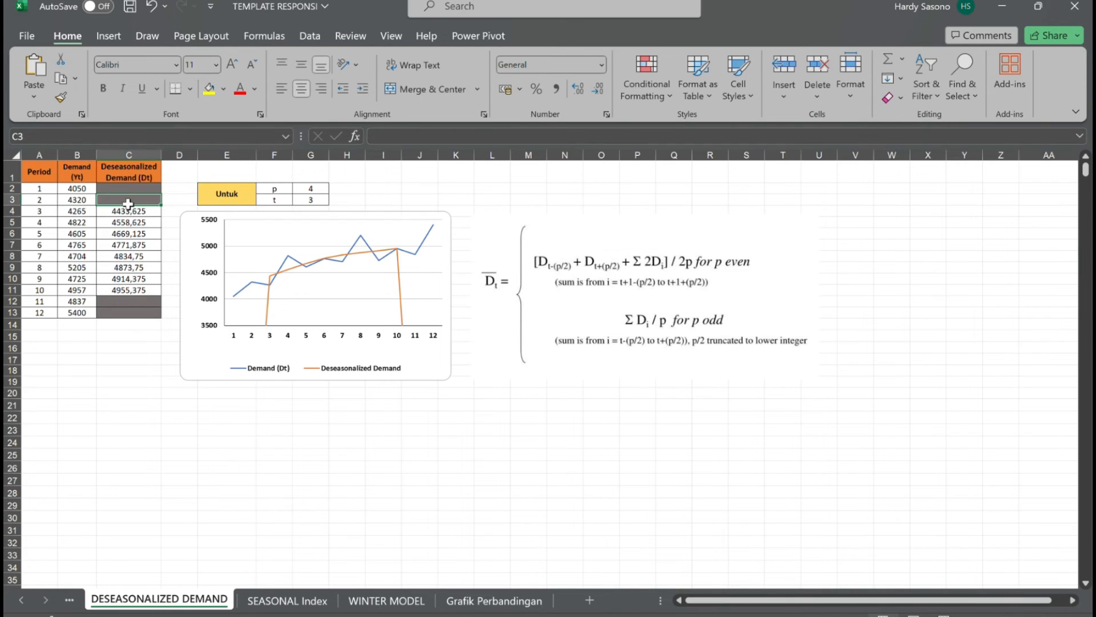
pyautogui.click(79, 212)
pyautogui.click(378, 473)
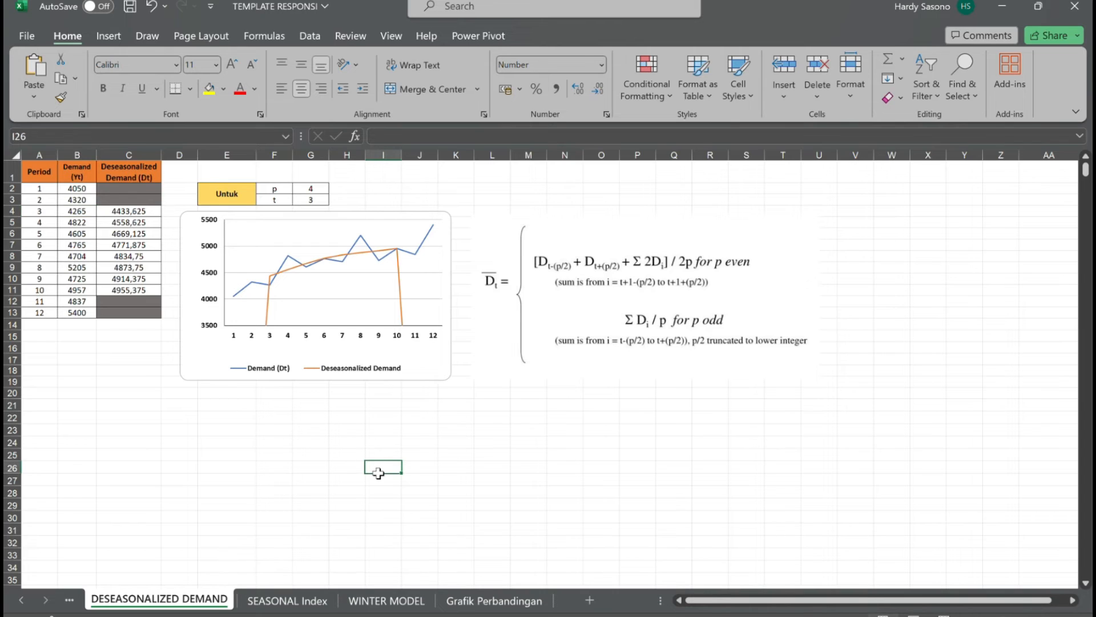
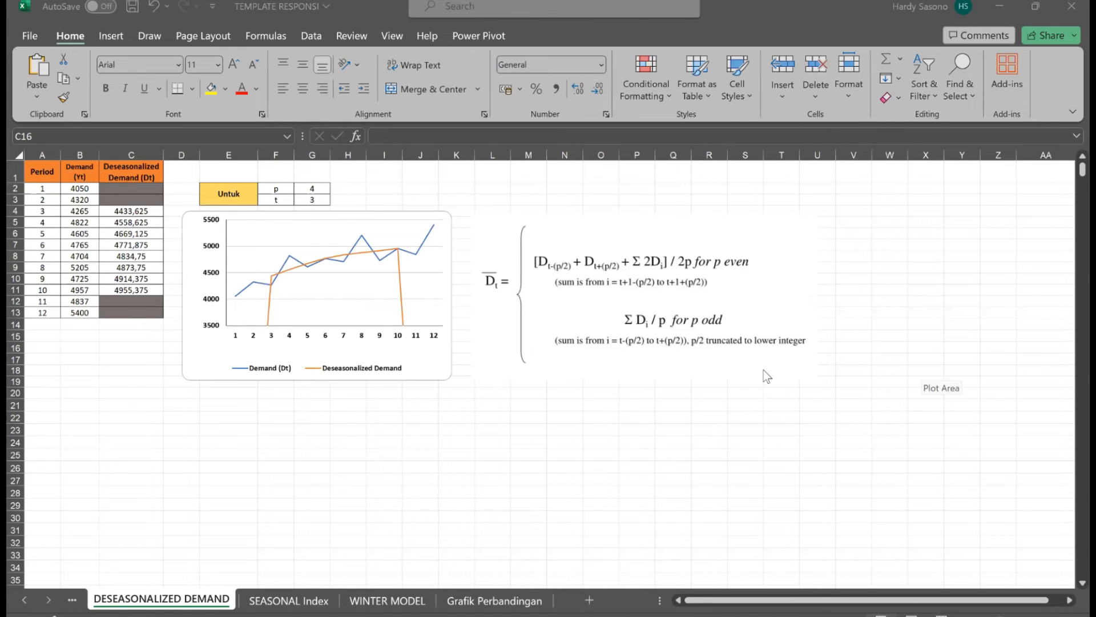
# Start a Regression data analysis and set its Y range to the deseasonalized demand values in C4:C11.
pyautogui.click(310, 35)
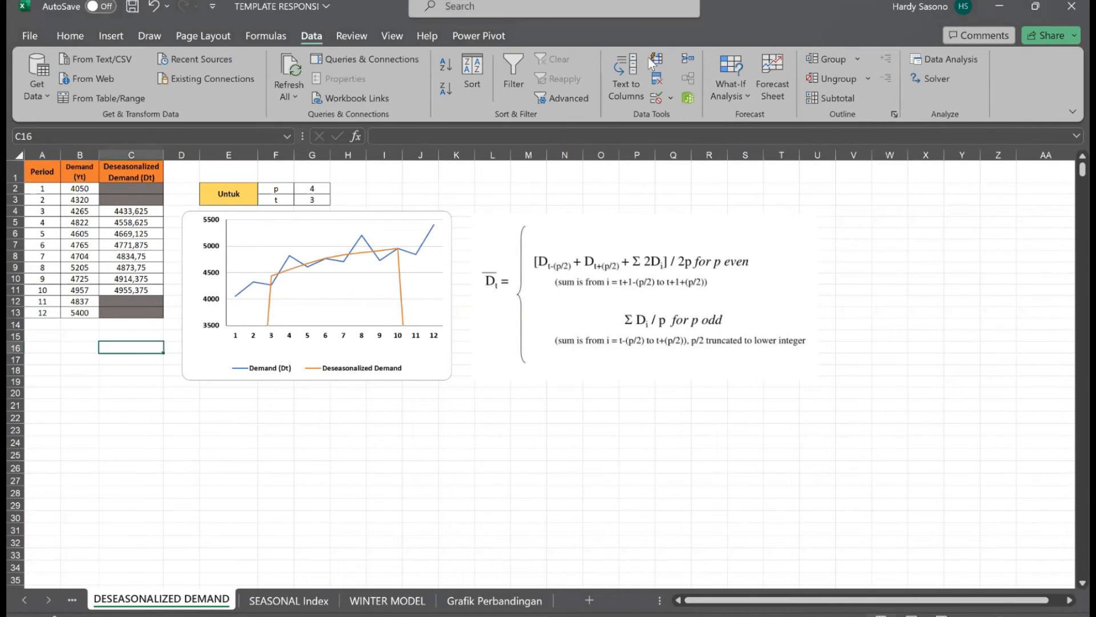
pyautogui.click(941, 61)
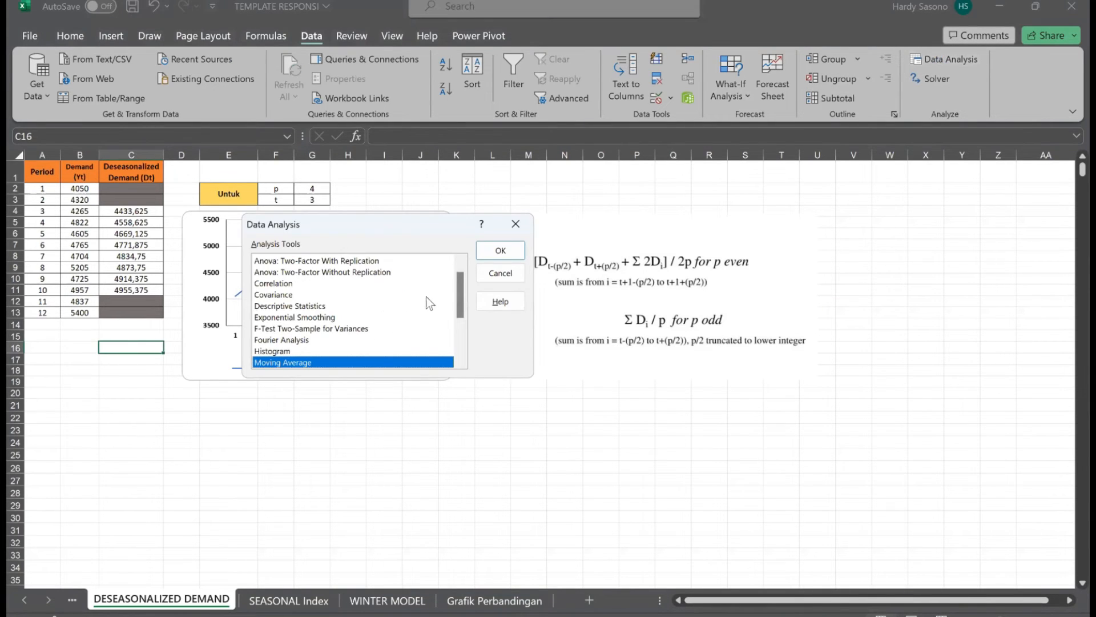
pyautogui.scroll(-3, 459, 304)
pyautogui.click(387, 306)
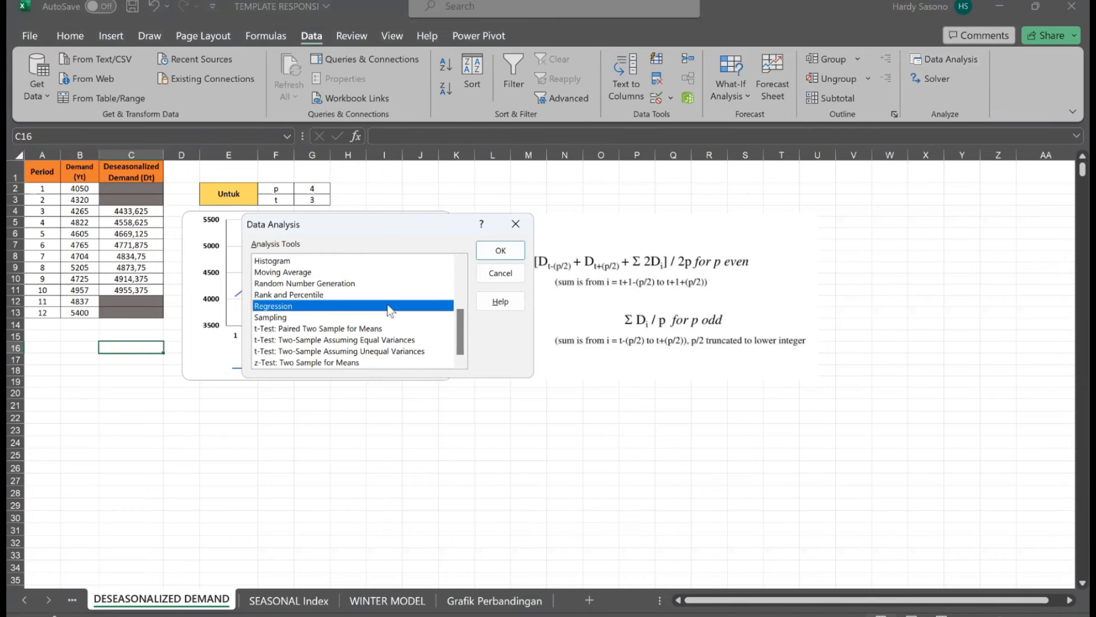
pyautogui.click(495, 252)
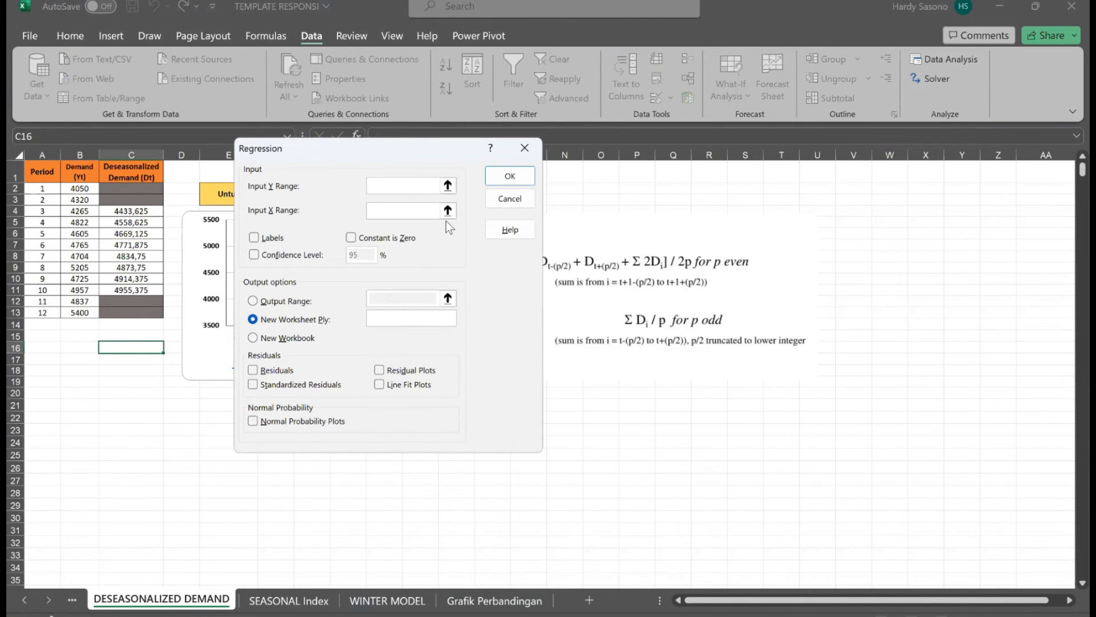
pyautogui.click(449, 186)
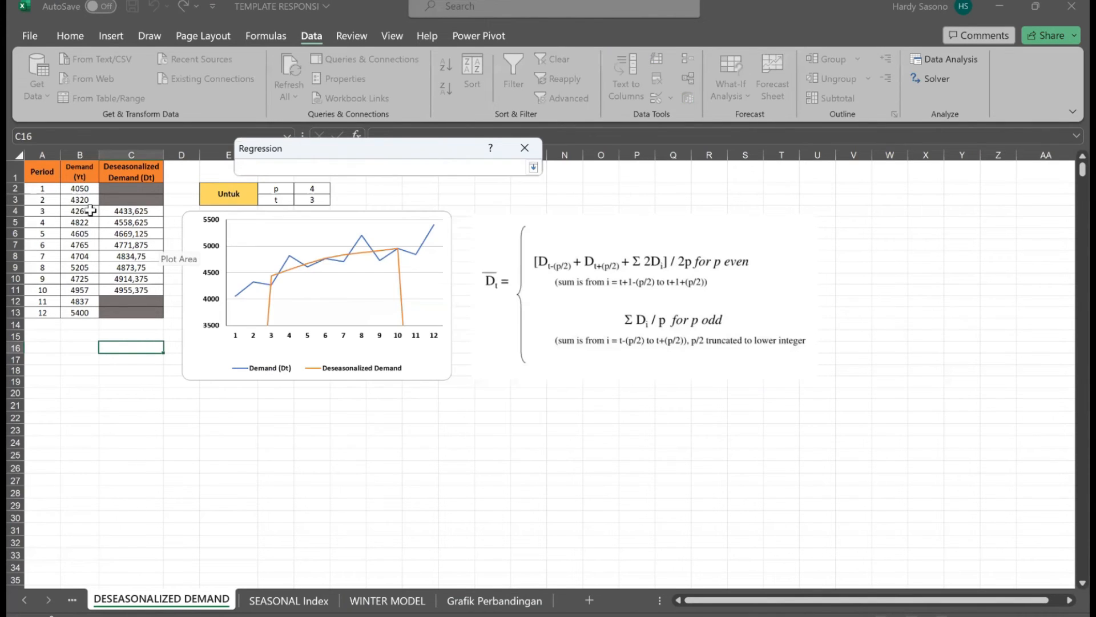
pyautogui.click(48, 209)
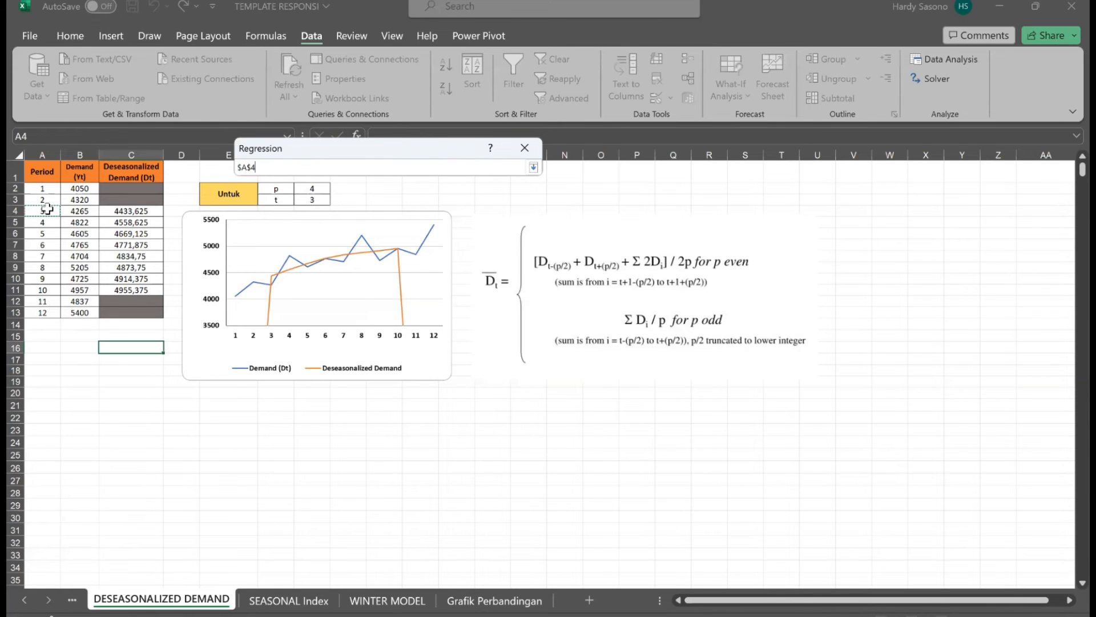
pyautogui.click(109, 211)
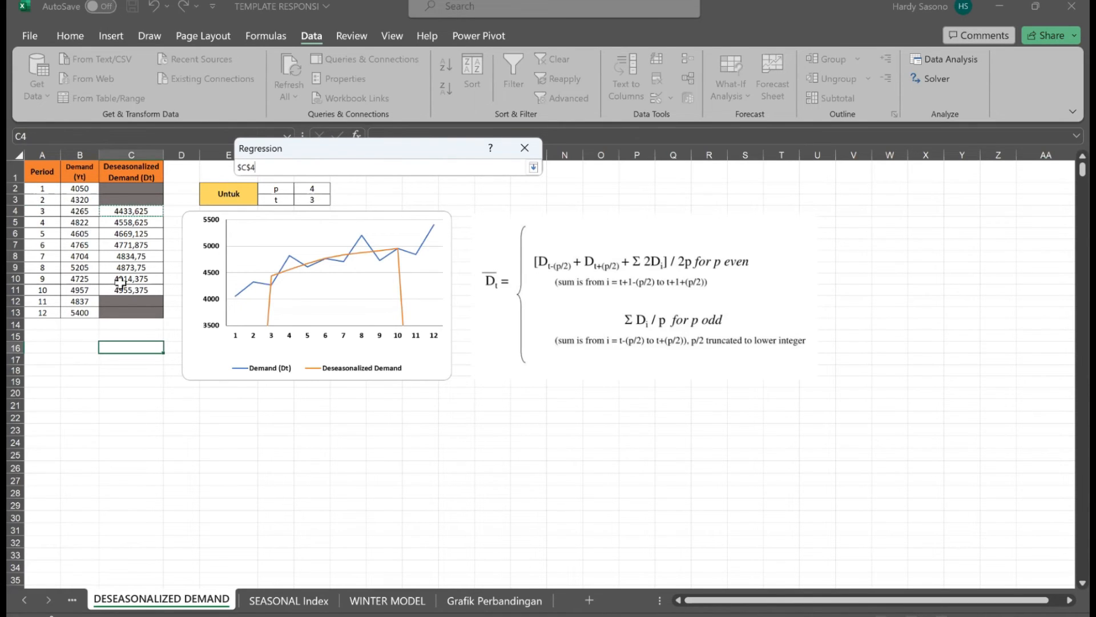
pyautogui.moveTo(124, 287); pyautogui.dragTo(124, 289)
pyautogui.click(533, 171)
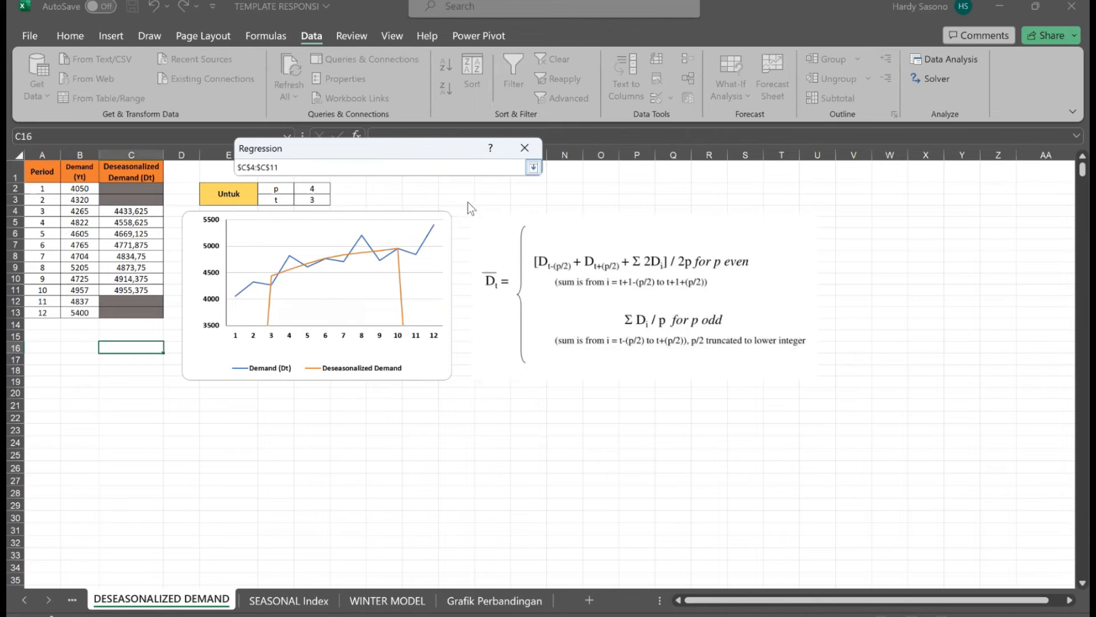
# Set the regression's X range to periods 3 to 10 in A4:A11 and output the results to a new worksheet.
pyautogui.click(448, 209)
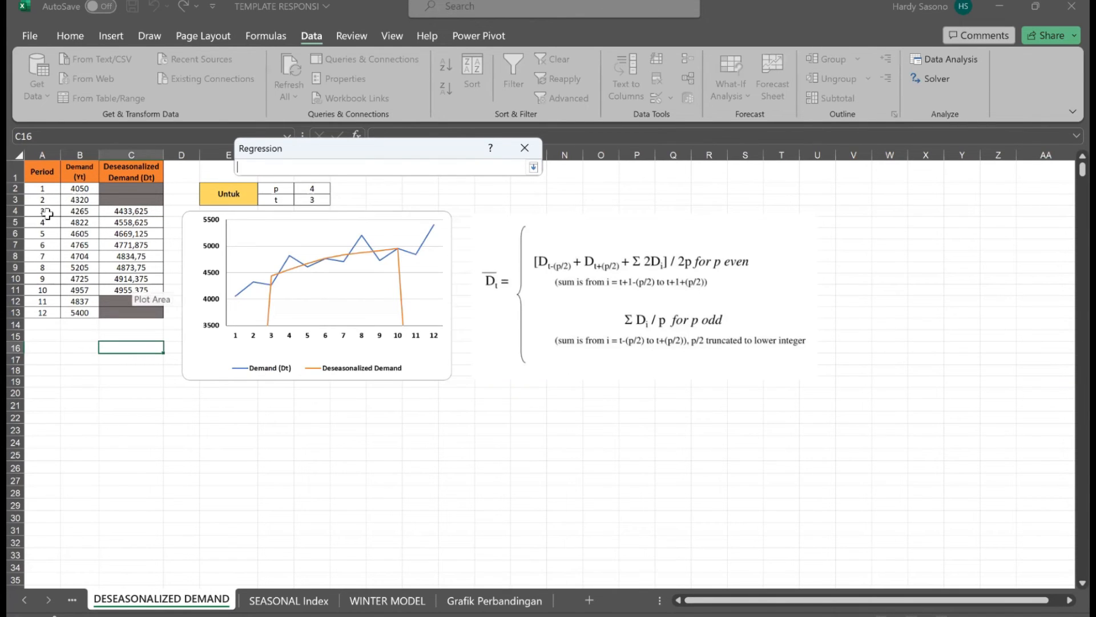
pyautogui.moveTo(47, 214); pyautogui.dragTo(56, 291)
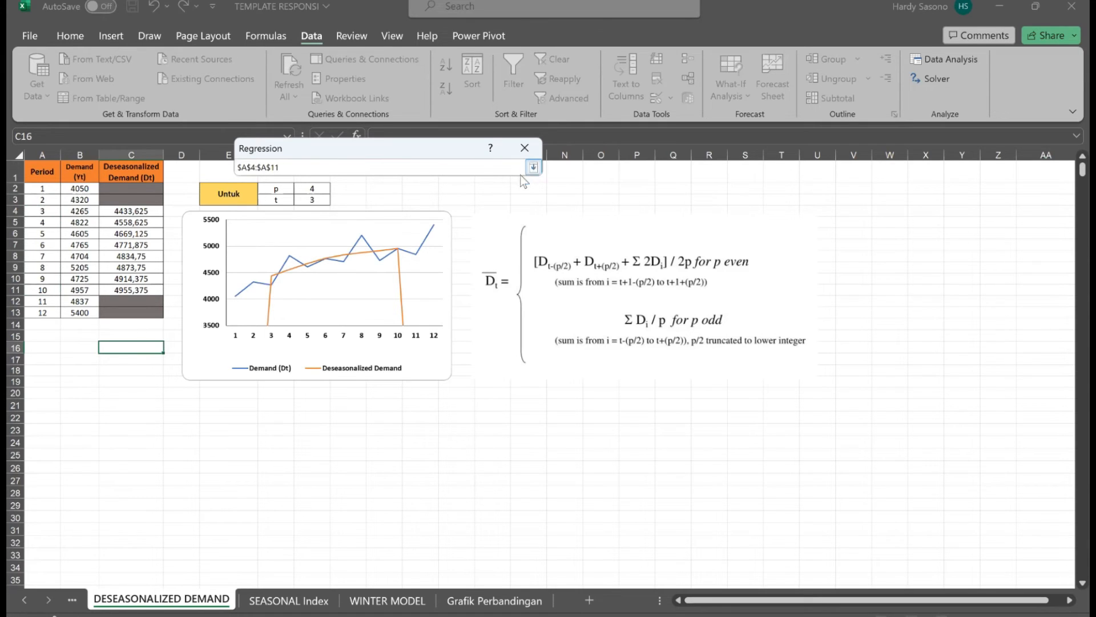
pyautogui.click(533, 167)
pyautogui.click(502, 178)
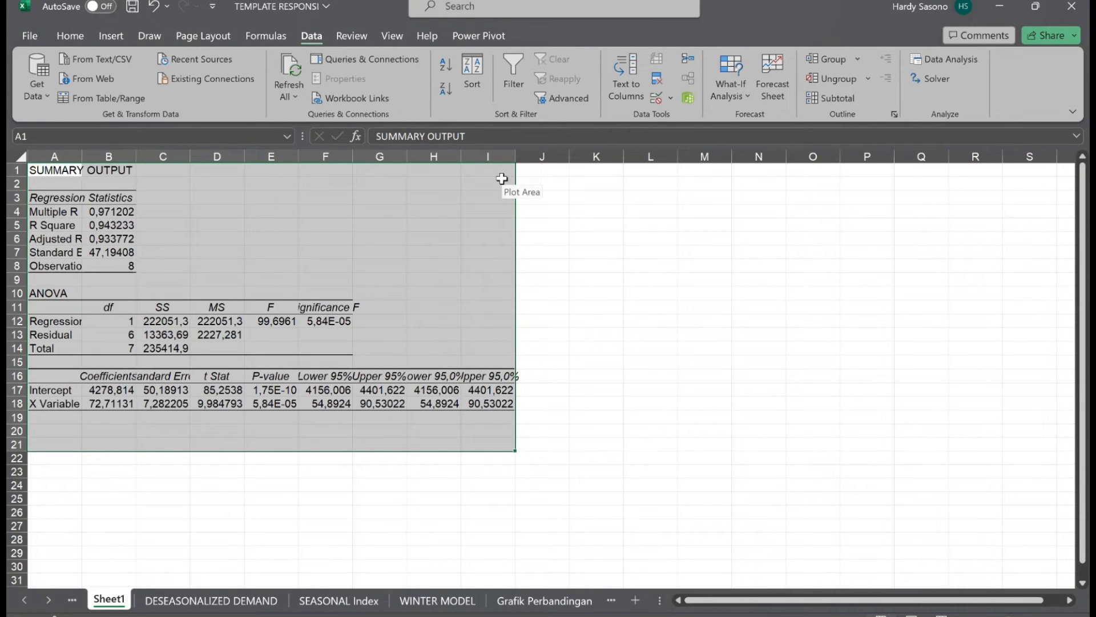
# Highlight the Intercept and X Variable coefficients in B17 and B18 of the regression output with yellow fill.
pyautogui.click(101, 390)
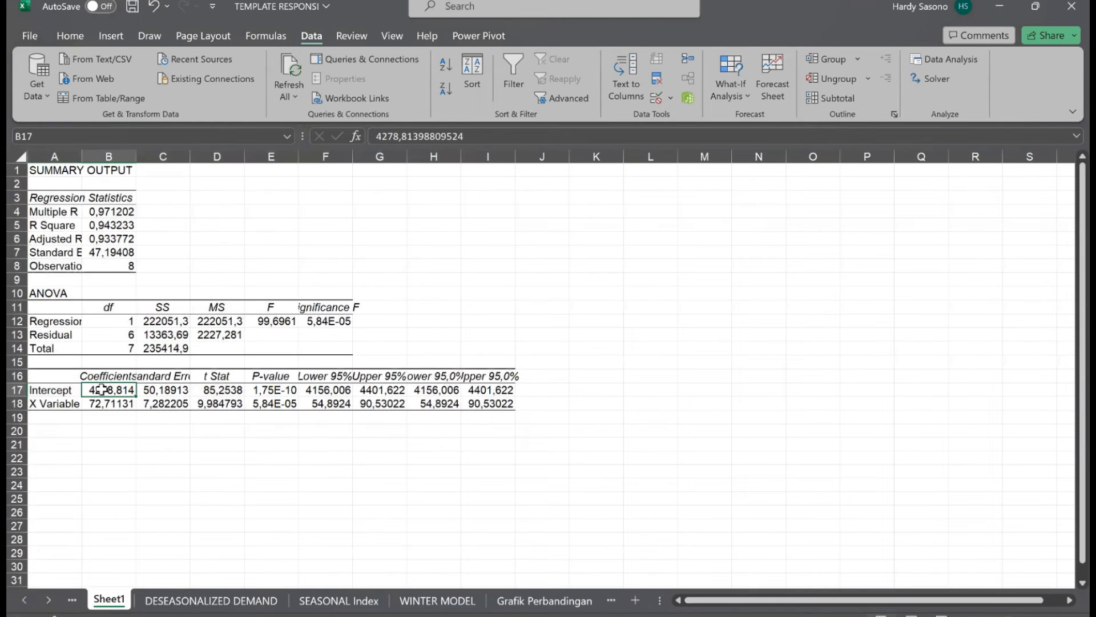
pyautogui.click(68, 38)
pyautogui.click(216, 89)
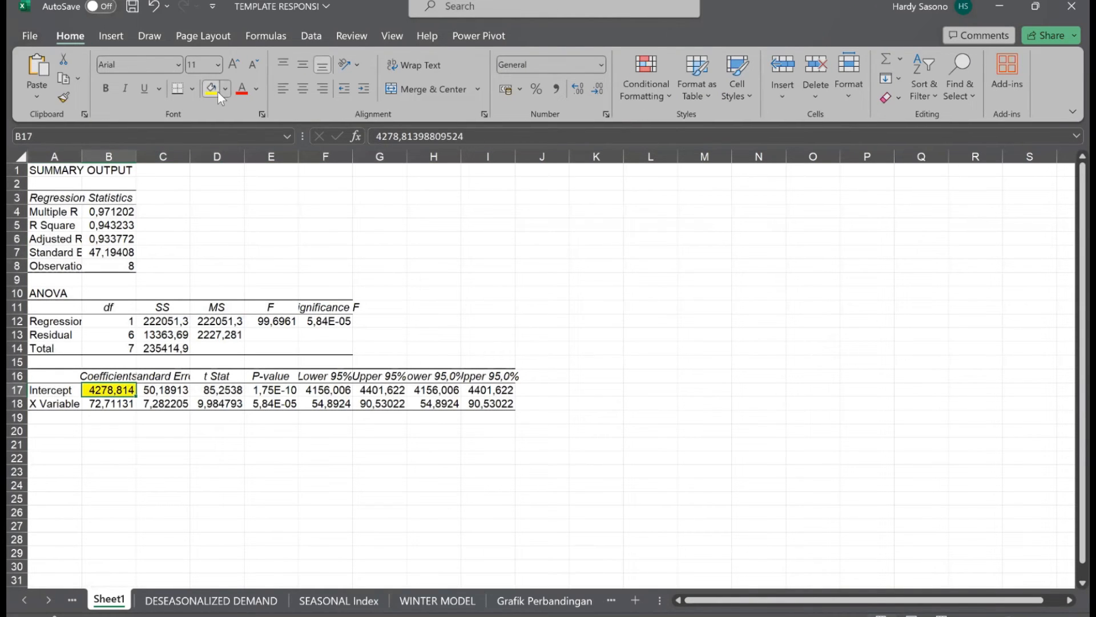
pyautogui.click(123, 408)
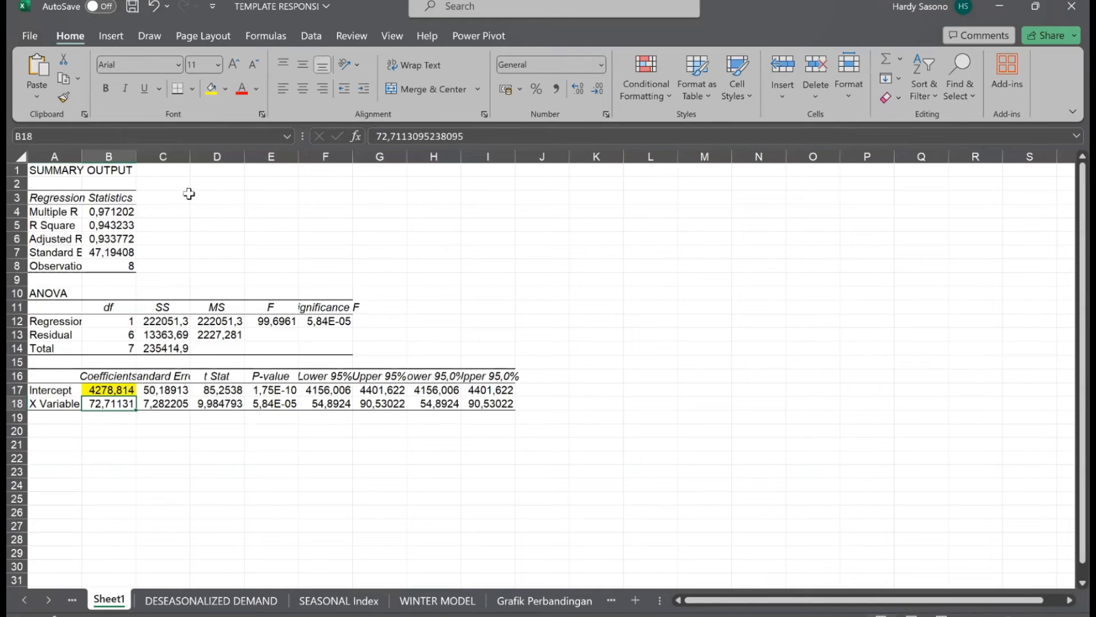
pyautogui.click(215, 97)
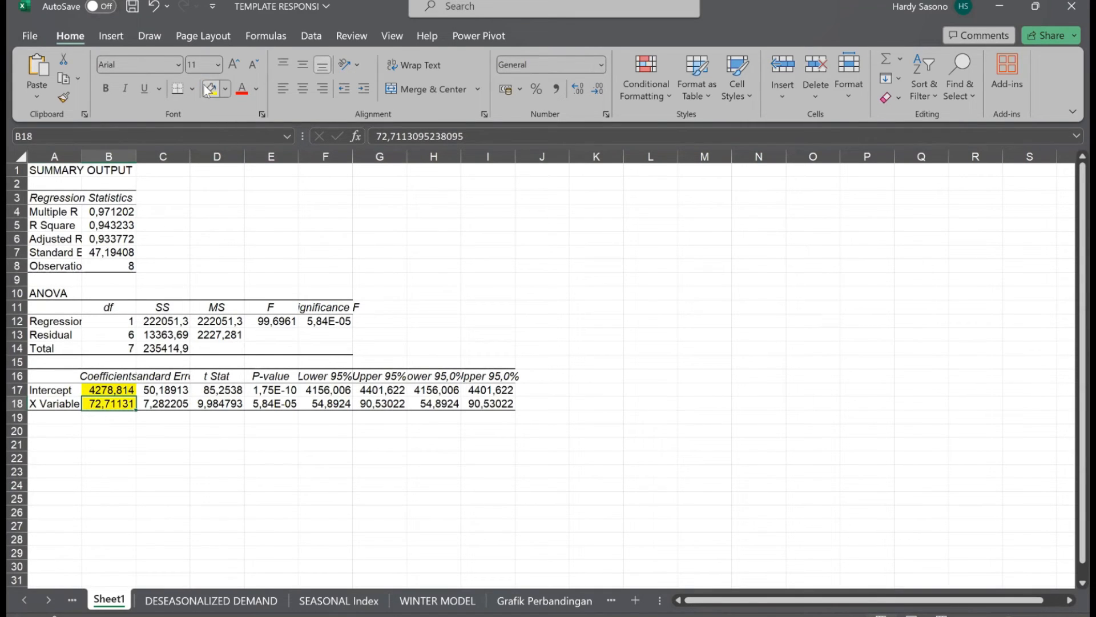
pyautogui.click(126, 445)
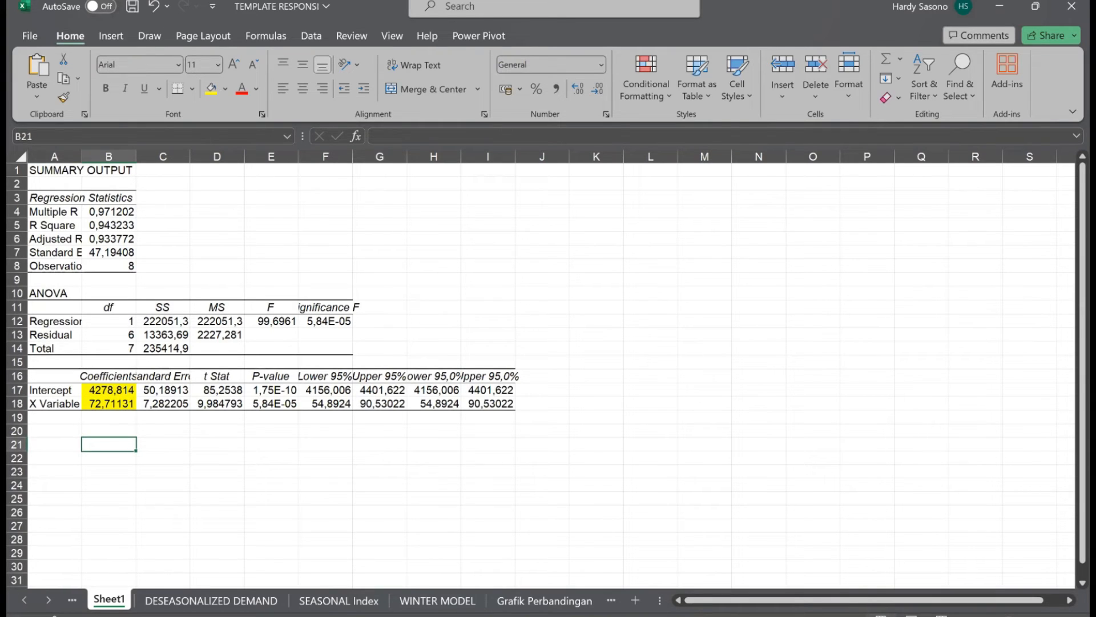
pyautogui.hotkey('alt', 'Tab')
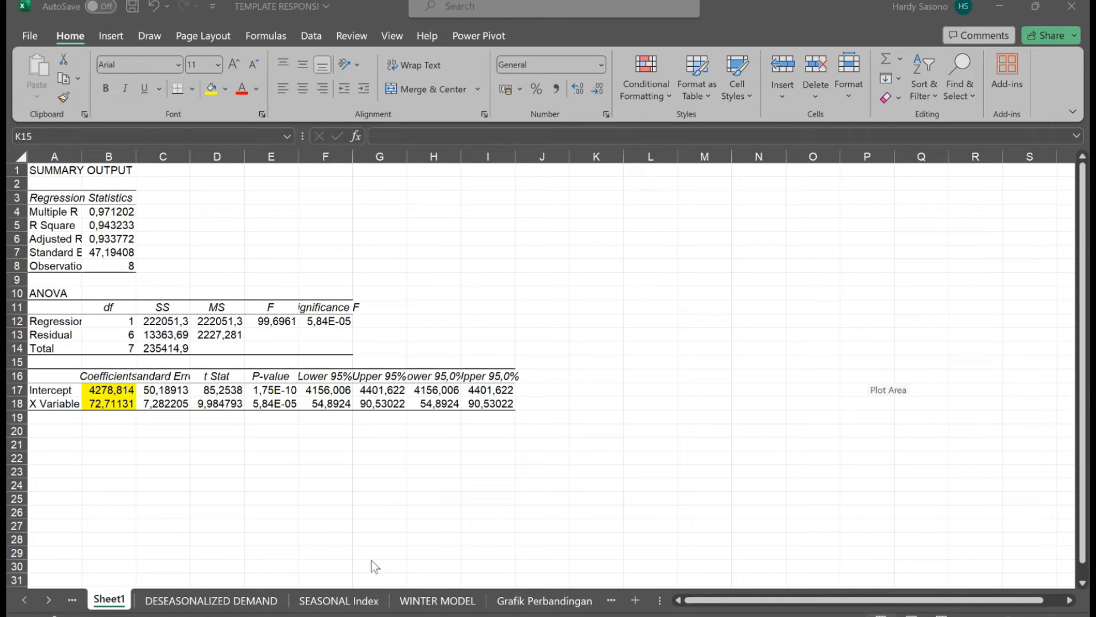
# On the SEASONAL Index sheet, calculate X0 in G2 by rounding up the regression intercept with =ROUNDUP(Sheet1!B17;0).
pyautogui.click(361, 604)
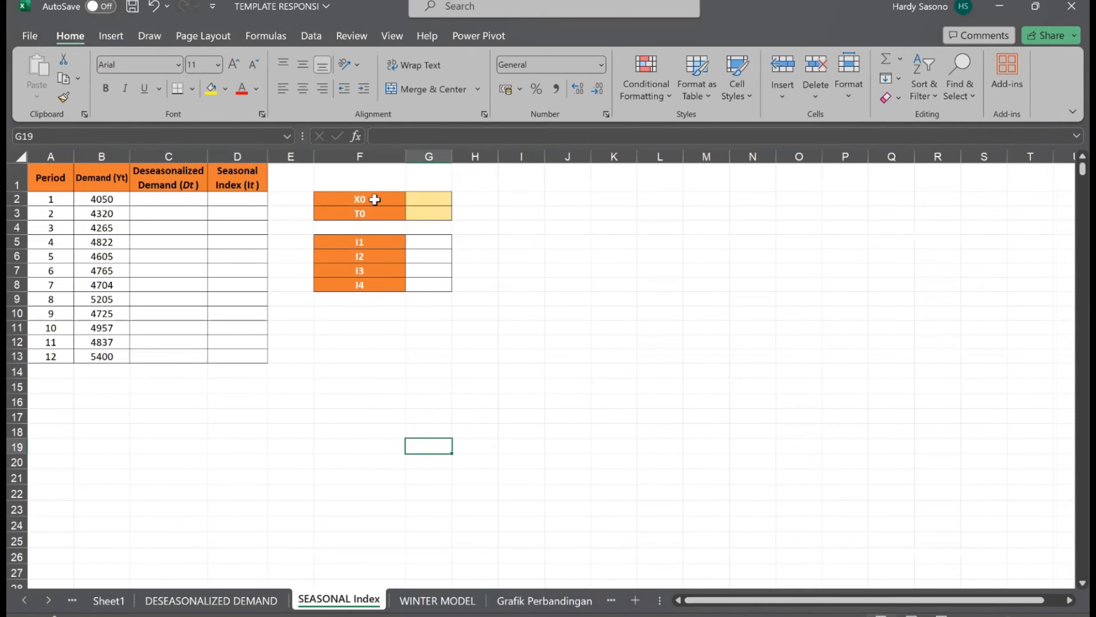
pyautogui.click(422, 202)
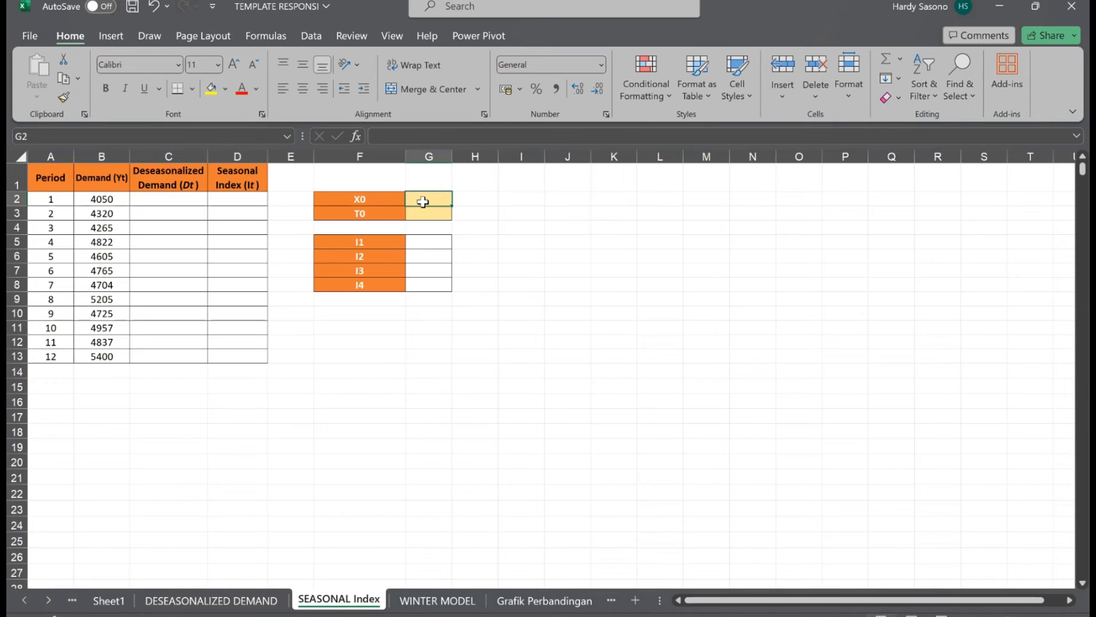
pyautogui.write('=R')
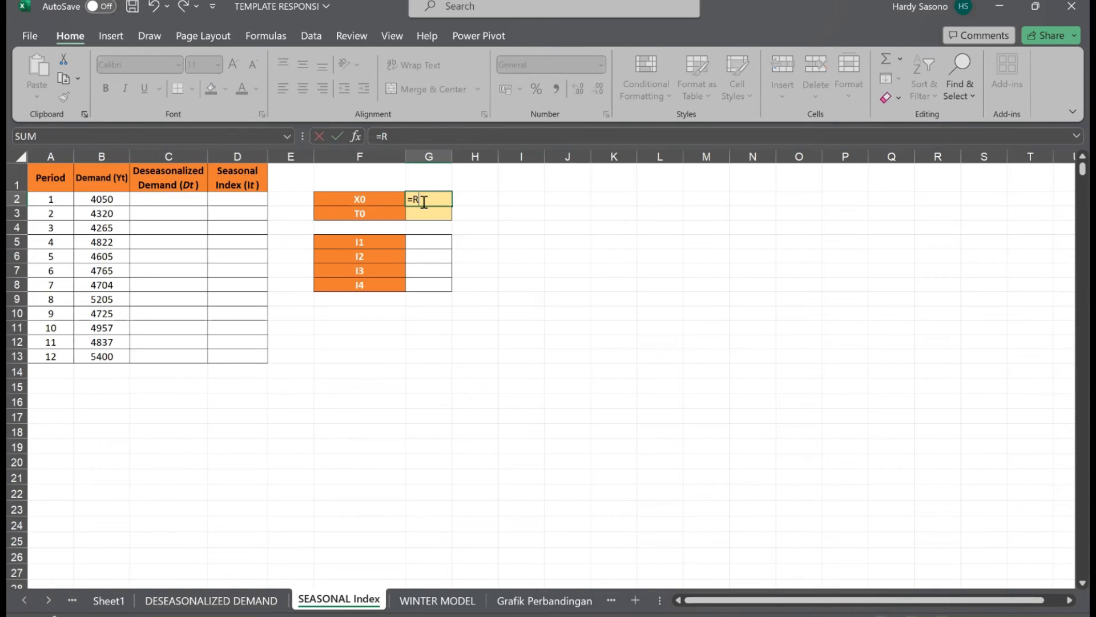
pyautogui.write('OUNDUP(')
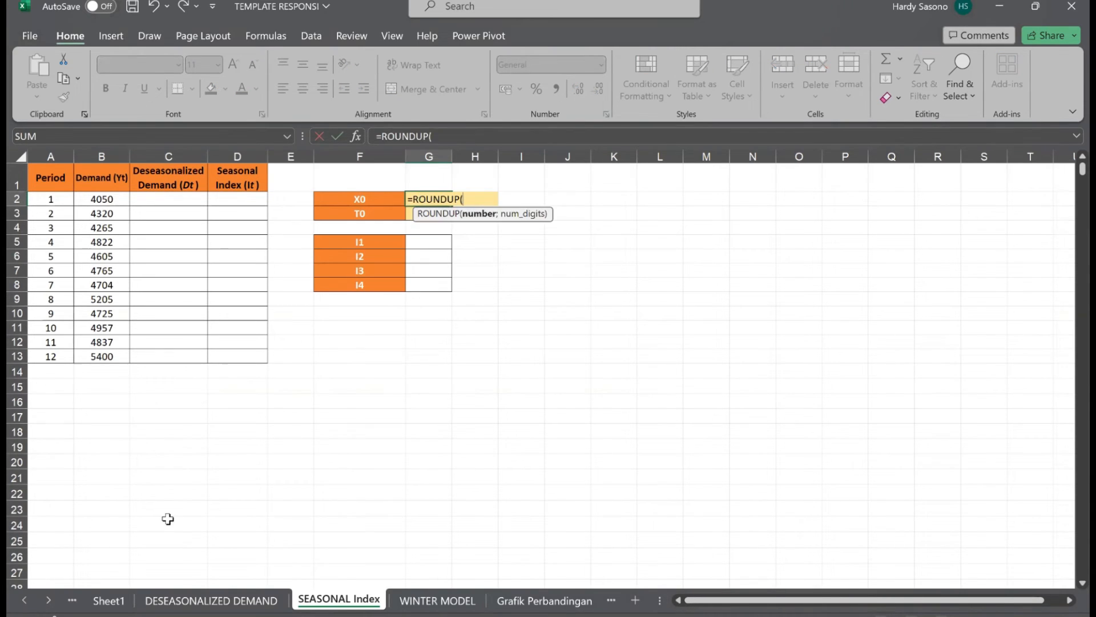
pyautogui.click(108, 600)
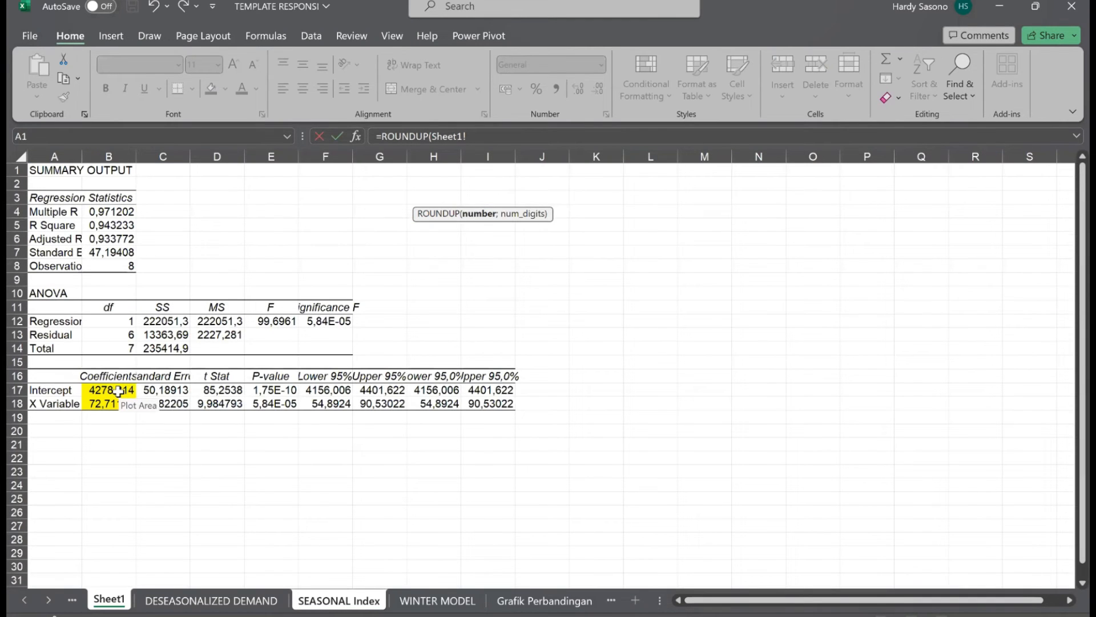
pyautogui.click(118, 391)
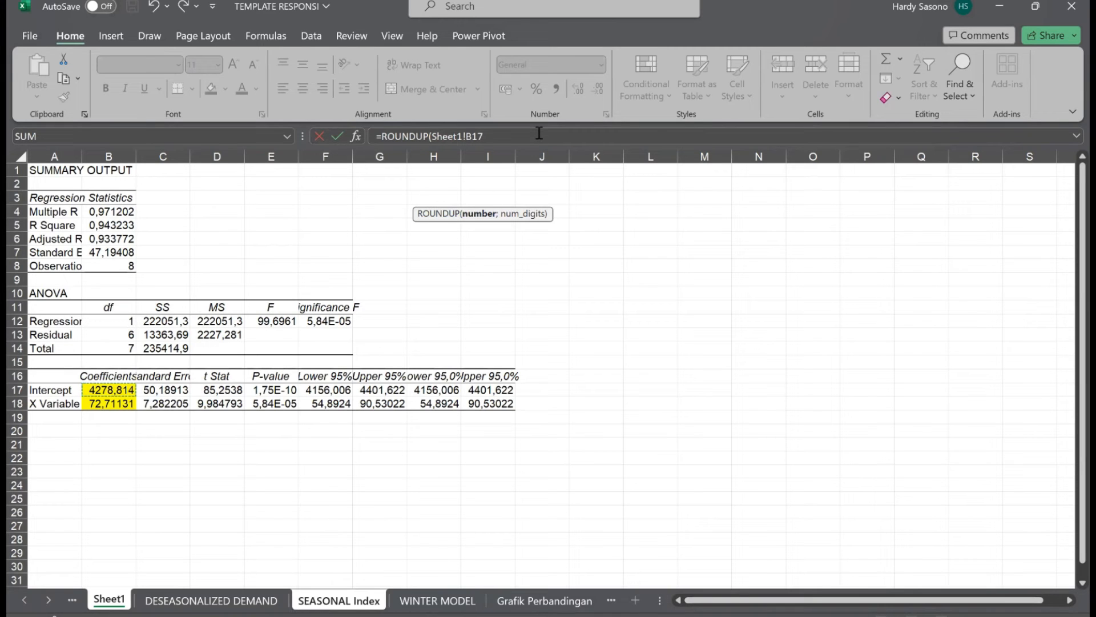
pyautogui.write(';0)')
pyautogui.press('Return')
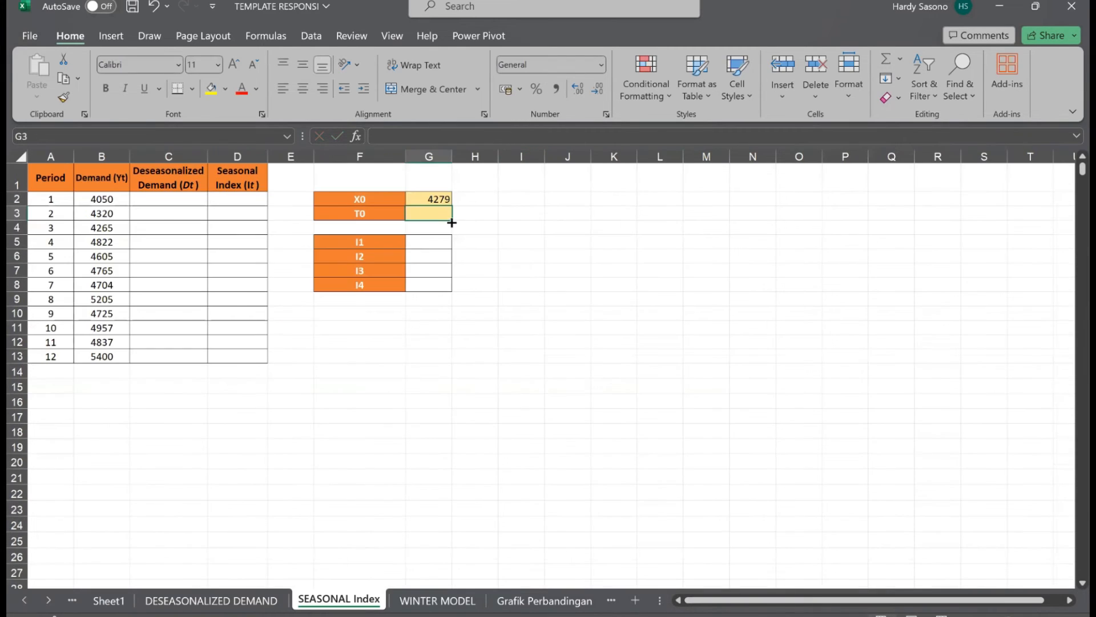
# Calculate T0 in G3 by rounding up the regression's X Variable coefficient with =ROUNDUP(Sheet1!B18;).
pyautogui.write('=R')
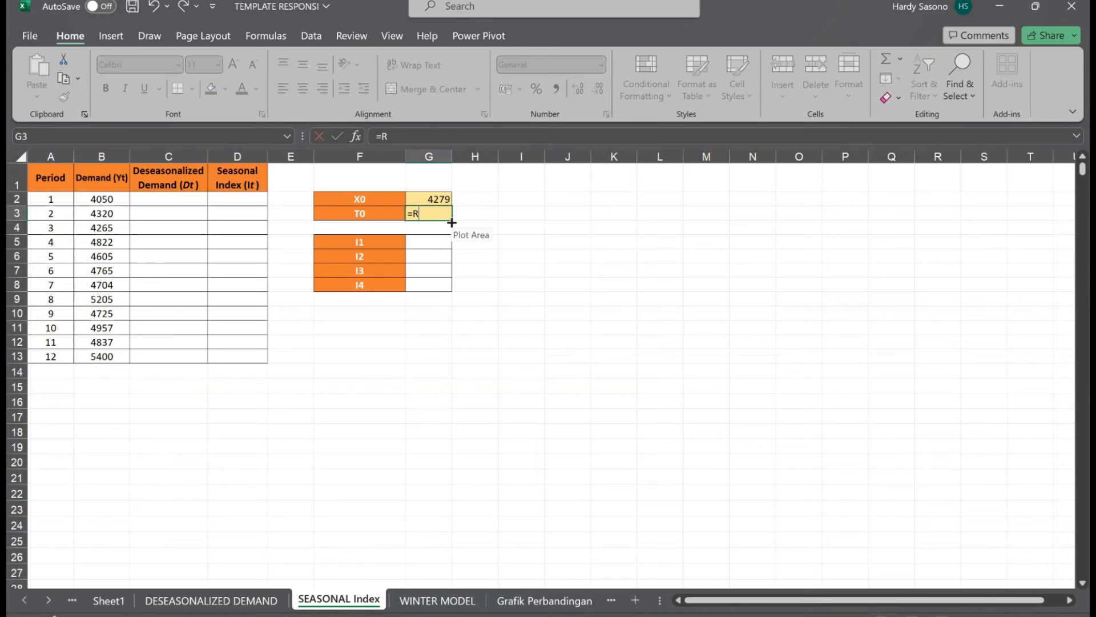
pyautogui.write('OUNDUP(')
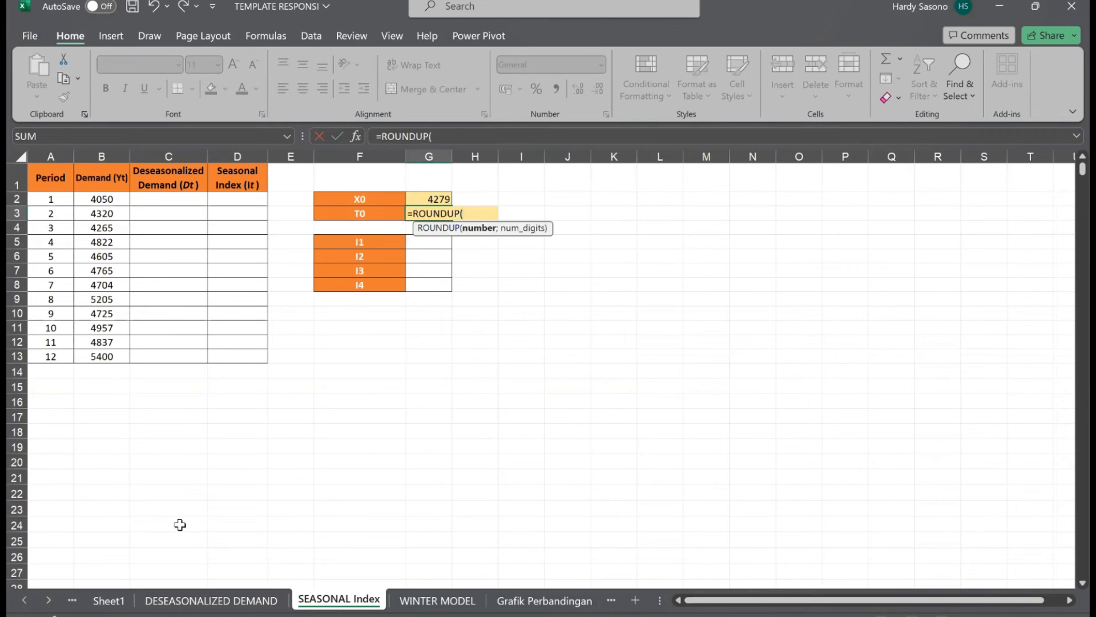
pyautogui.click(109, 599)
pyautogui.click(127, 403)
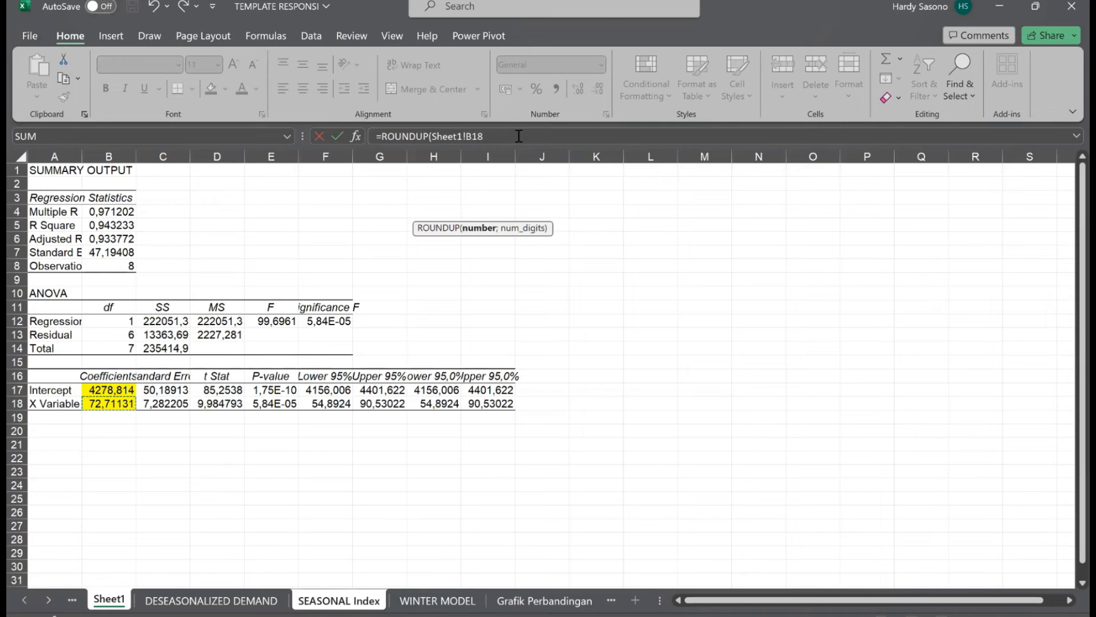
pyautogui.write(';)')
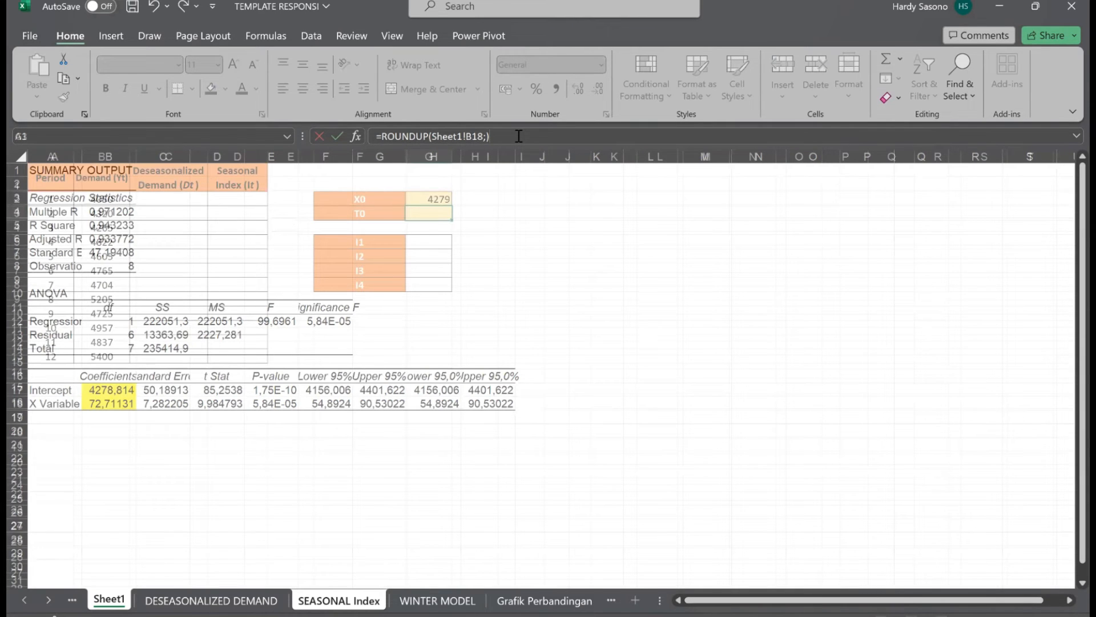
pyautogui.press('Return')
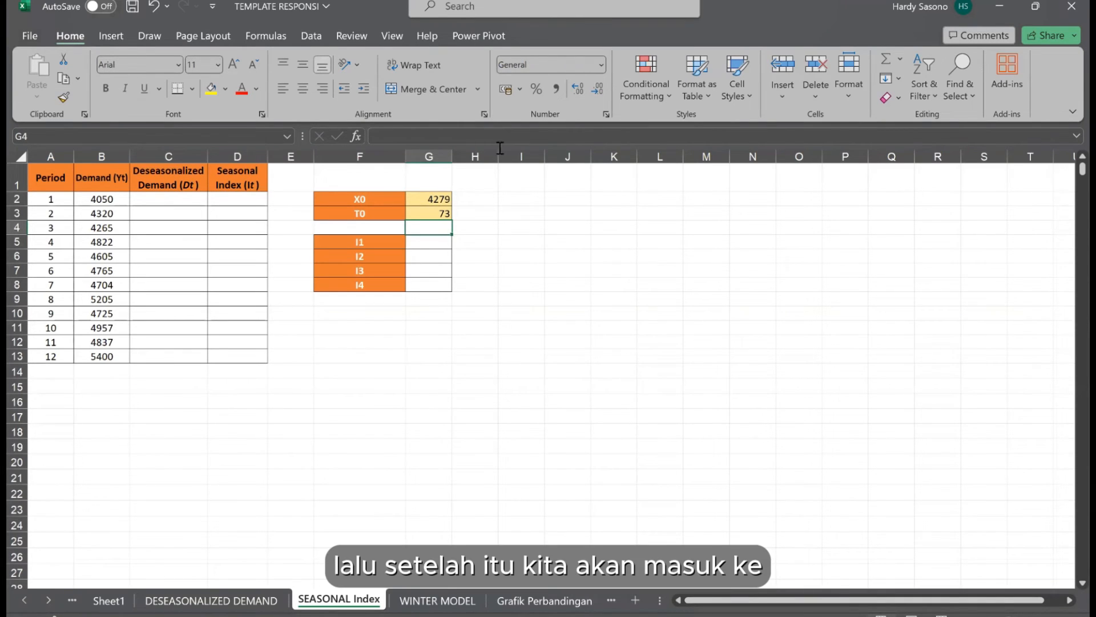
# Calculate the deseasonalized demand in C2 with =$G$2+(A2*$G$3) and fill it down through period 12 in C13.
pyautogui.click(378, 339)
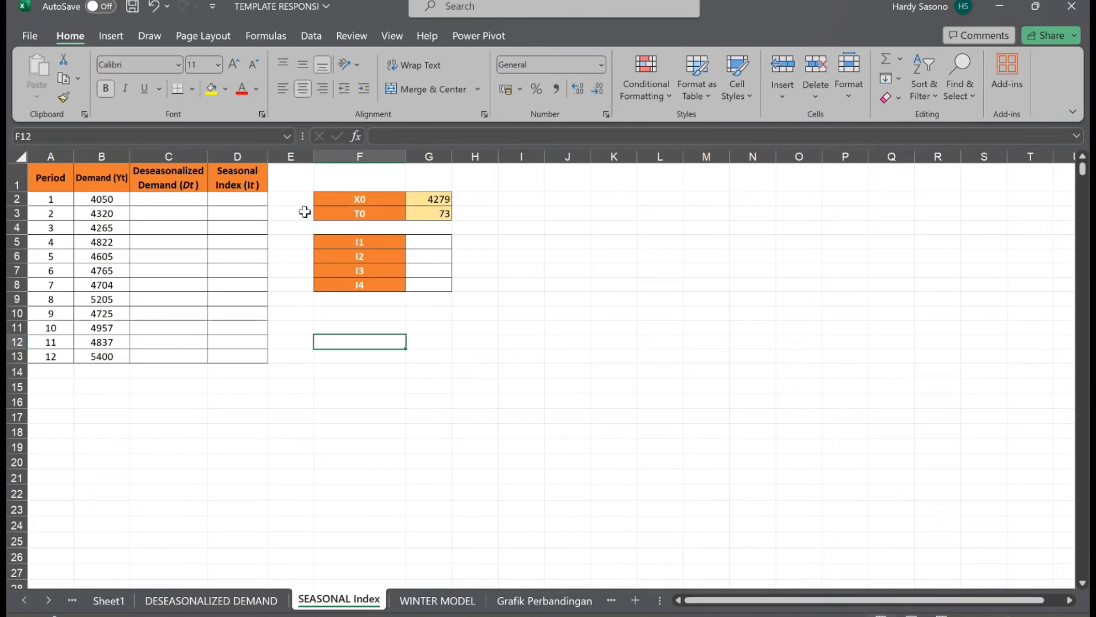
pyautogui.click(167, 202)
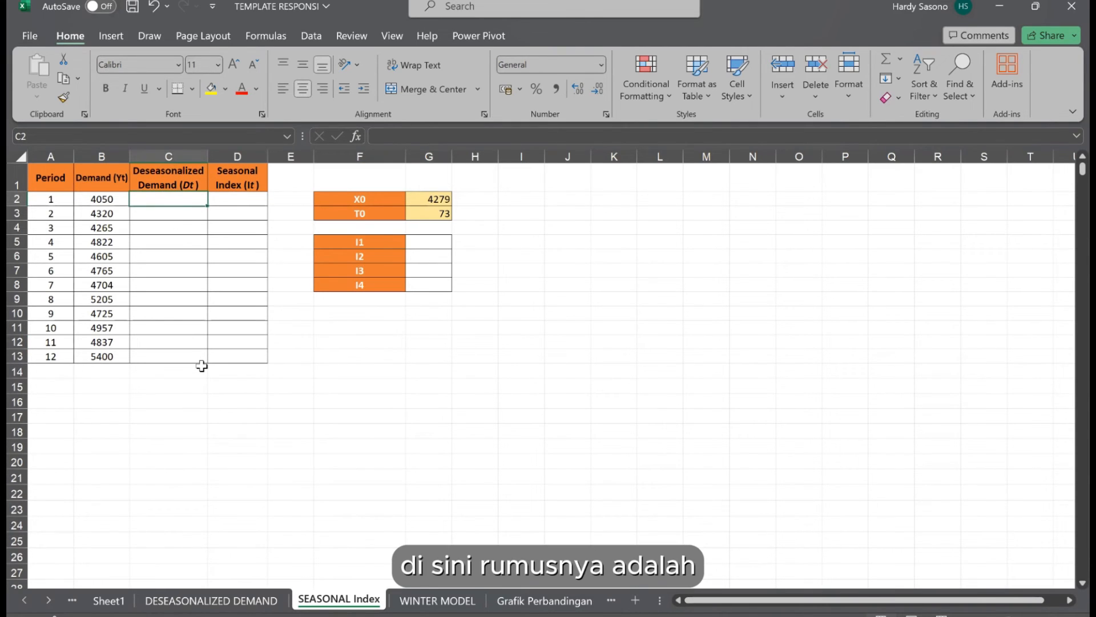
pyautogui.write('=')
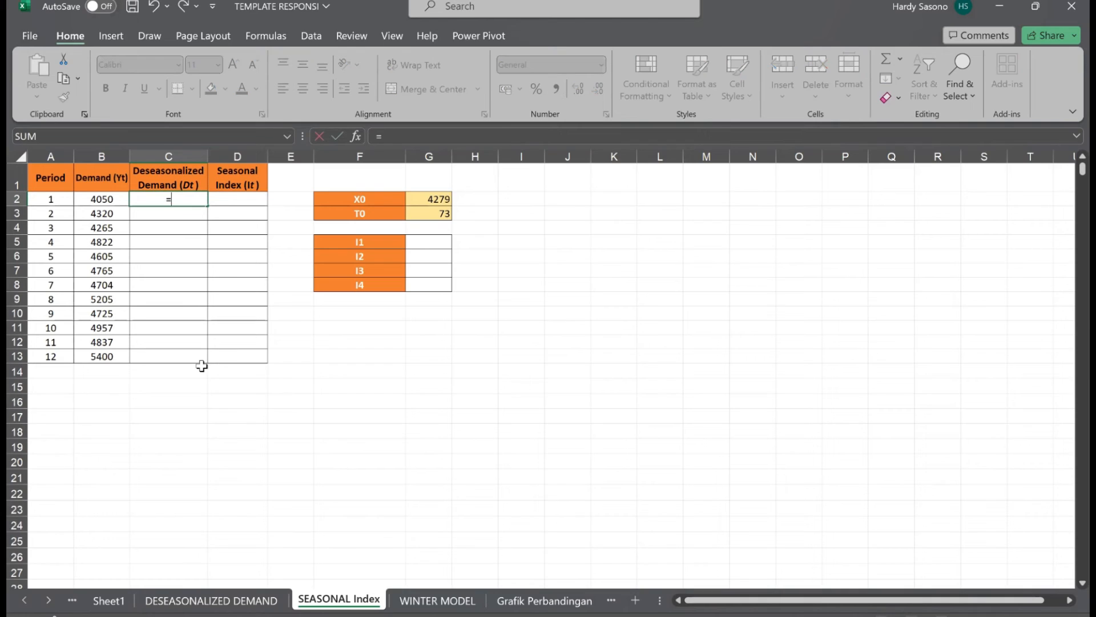
pyautogui.click(421, 198)
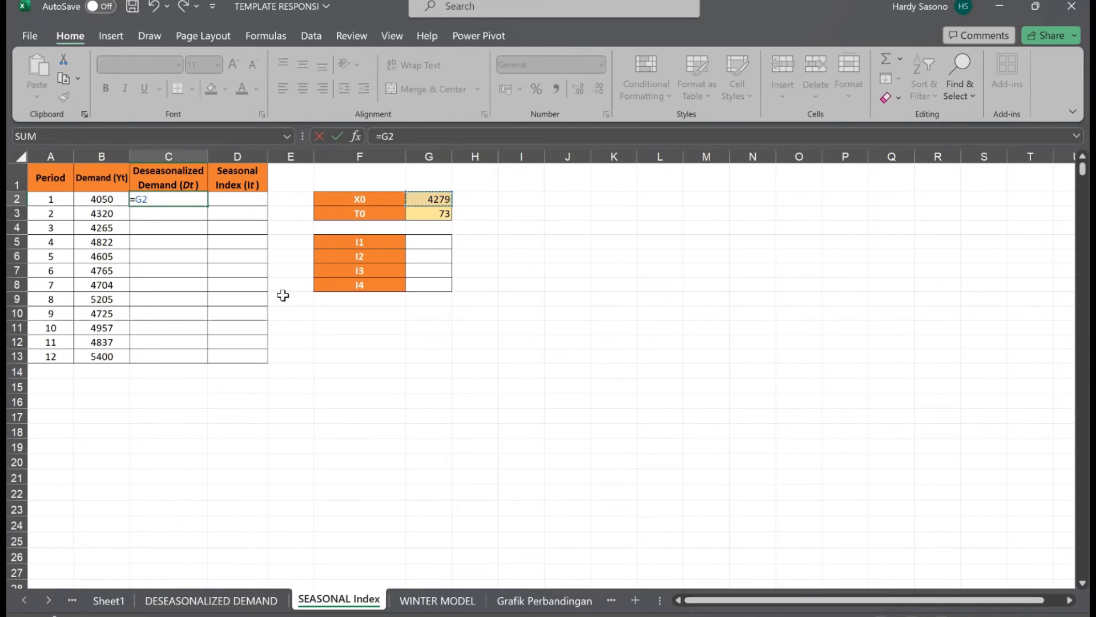
pyautogui.press('F4')
pyautogui.write('+(')
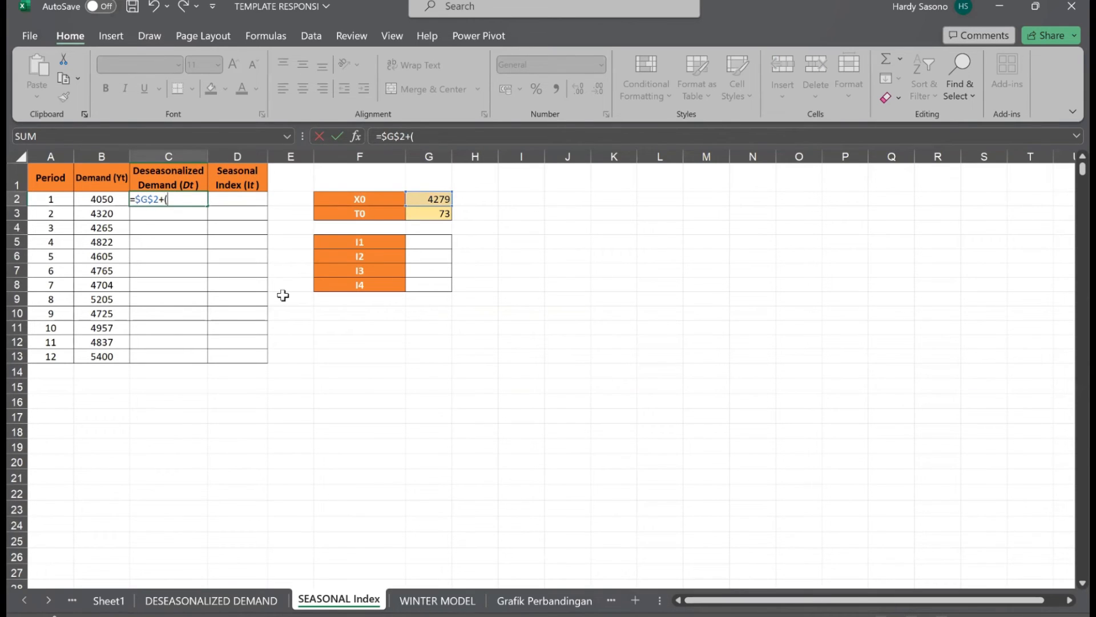
pyautogui.click(56, 199)
pyautogui.write('*')
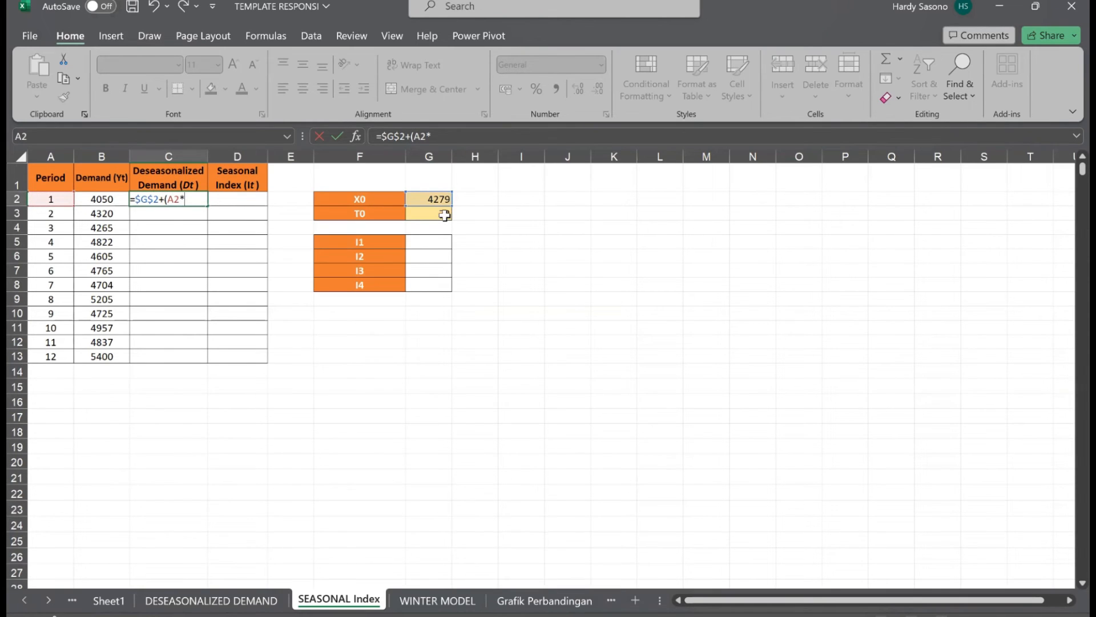
pyautogui.click(445, 214)
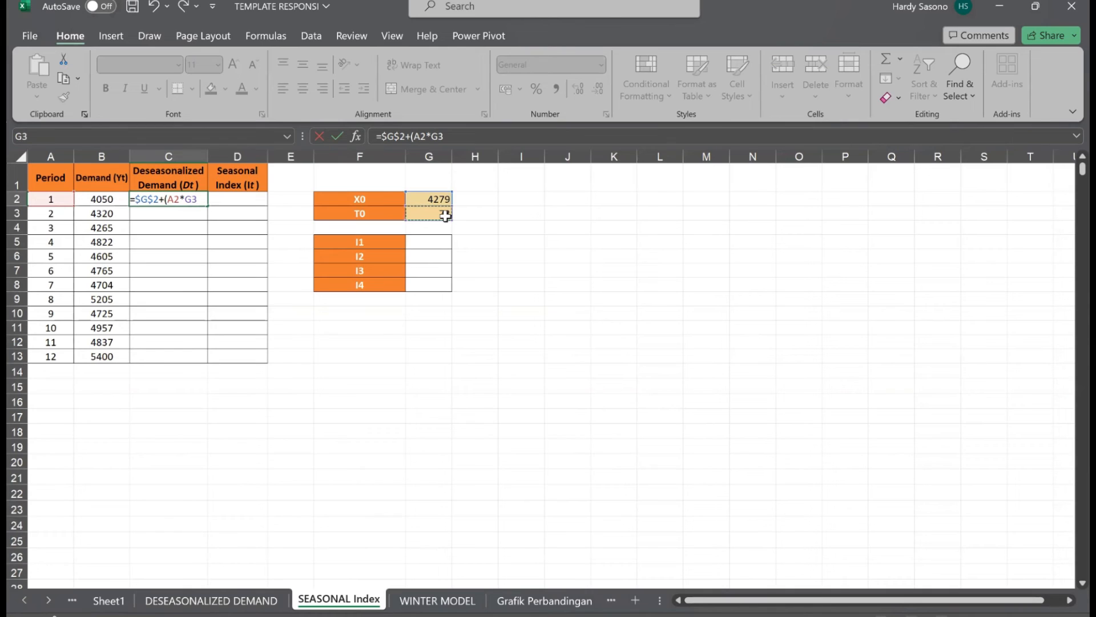
pyautogui.click(457, 136)
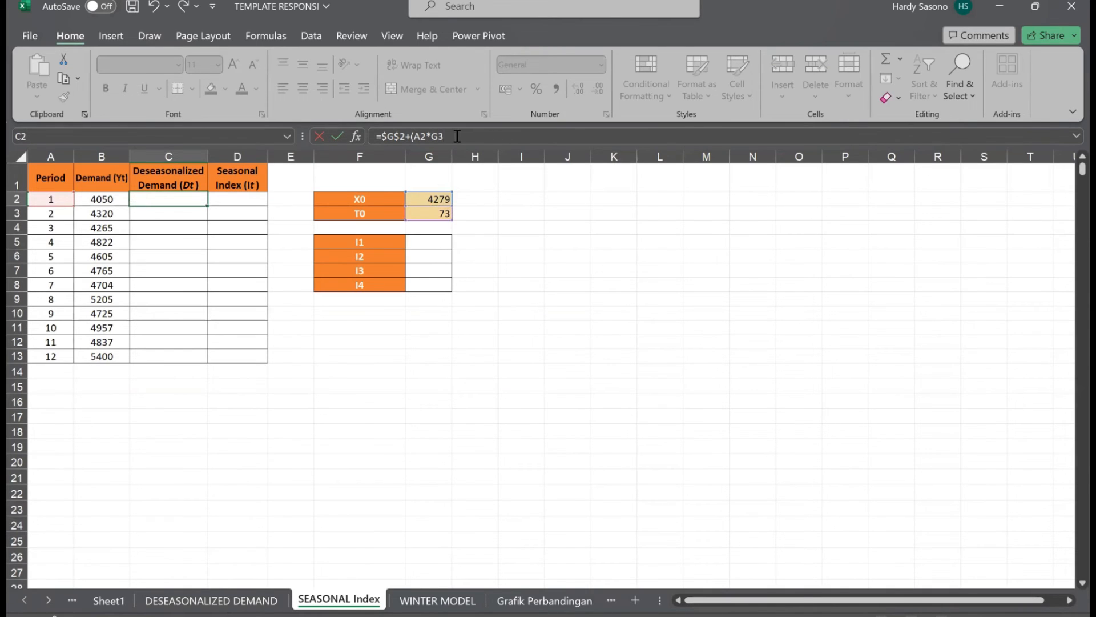
pyautogui.press('F4')
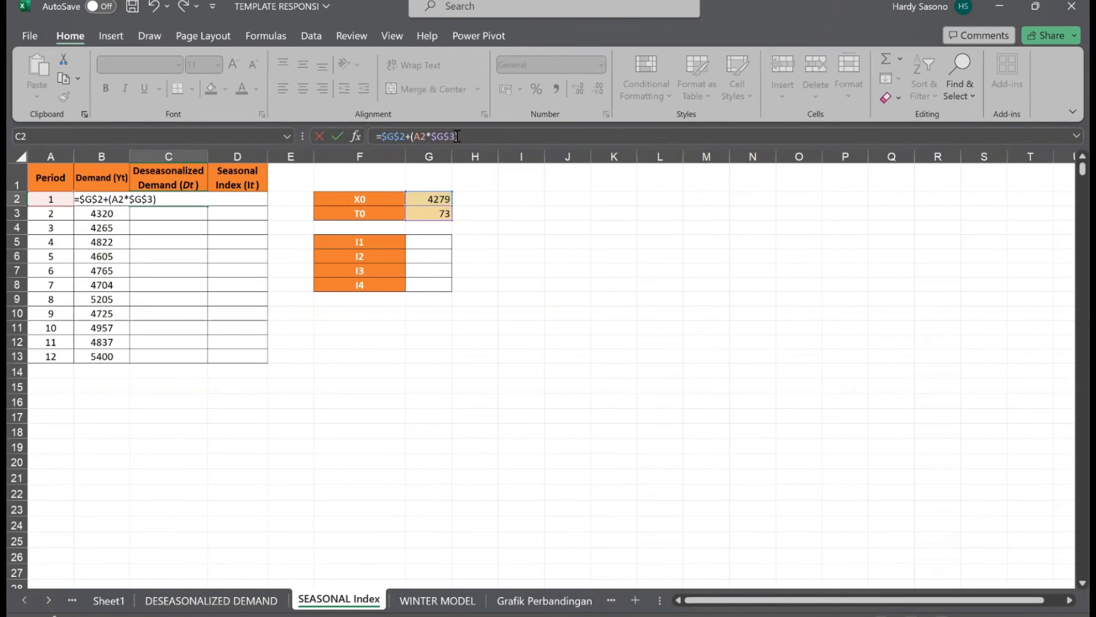
pyautogui.write(')')
pyautogui.hotkey('ctrl', 'Return')
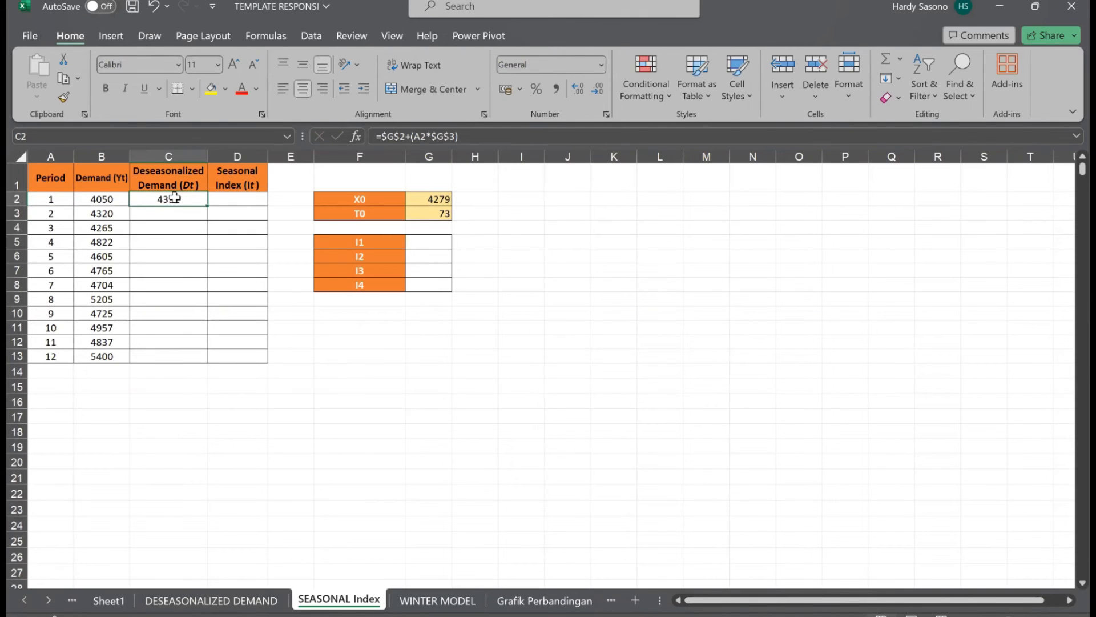
pyautogui.moveTo(208, 206); pyautogui.dragTo(198, 362)
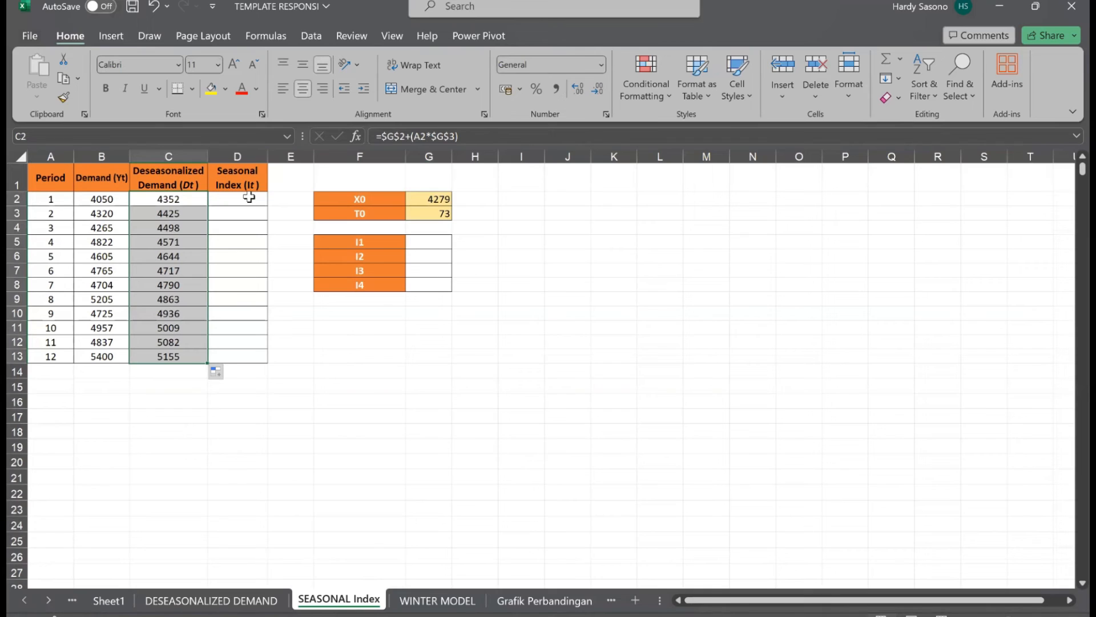
# Calculate the seasonal index in D2 with =B2/C2 and fill it down through period 12 in D13.
pyautogui.click(249, 197)
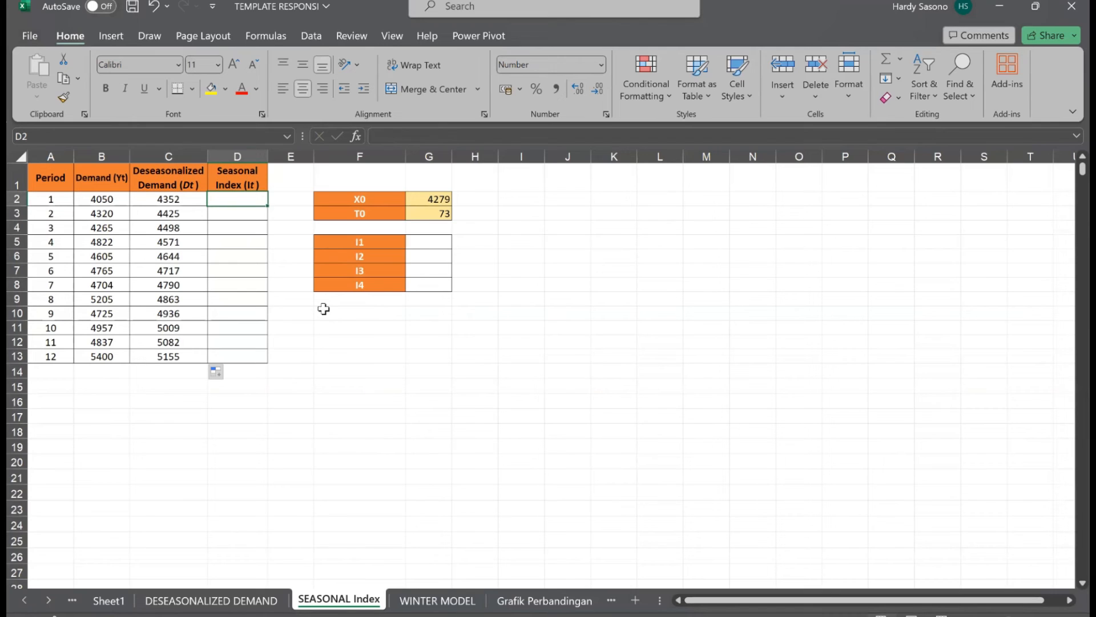
pyautogui.write('=')
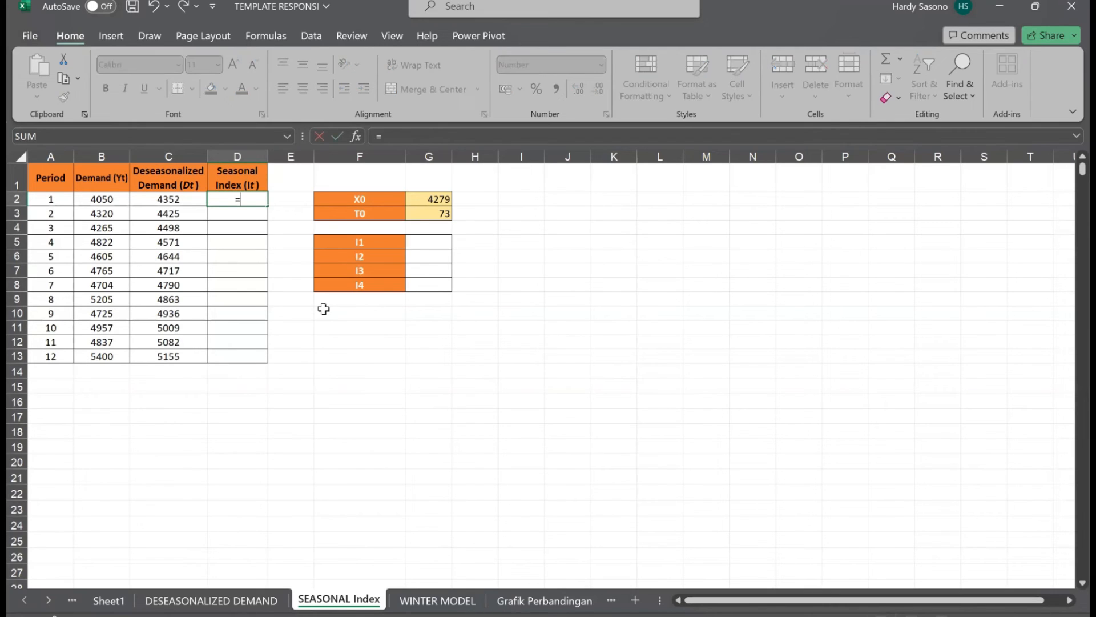
pyautogui.click(96, 213)
pyautogui.click(103, 198)
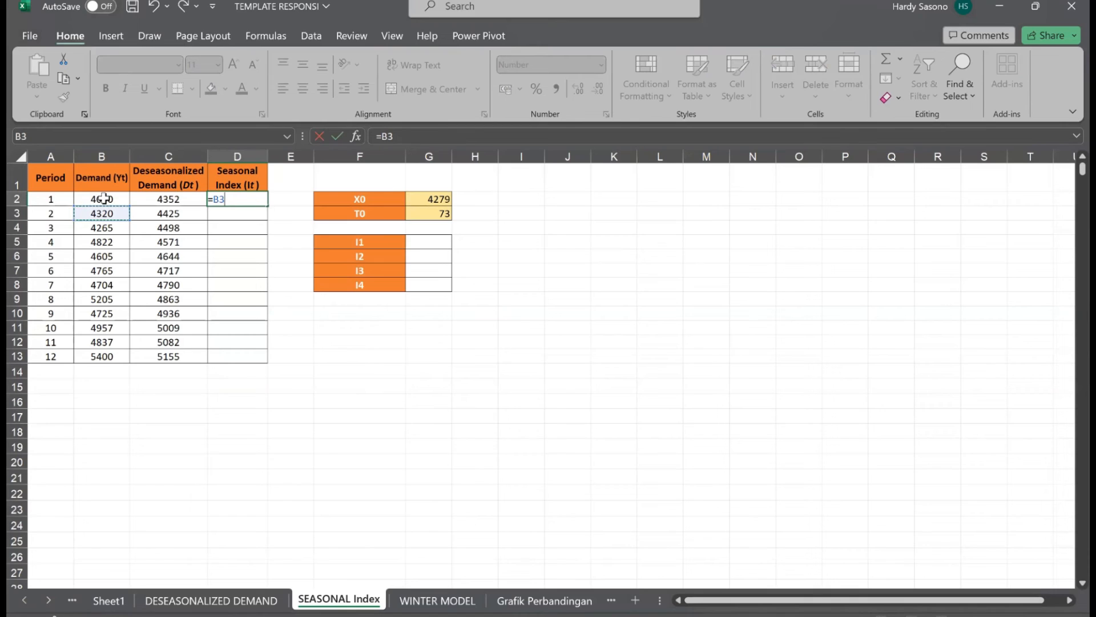
pyautogui.write('/')
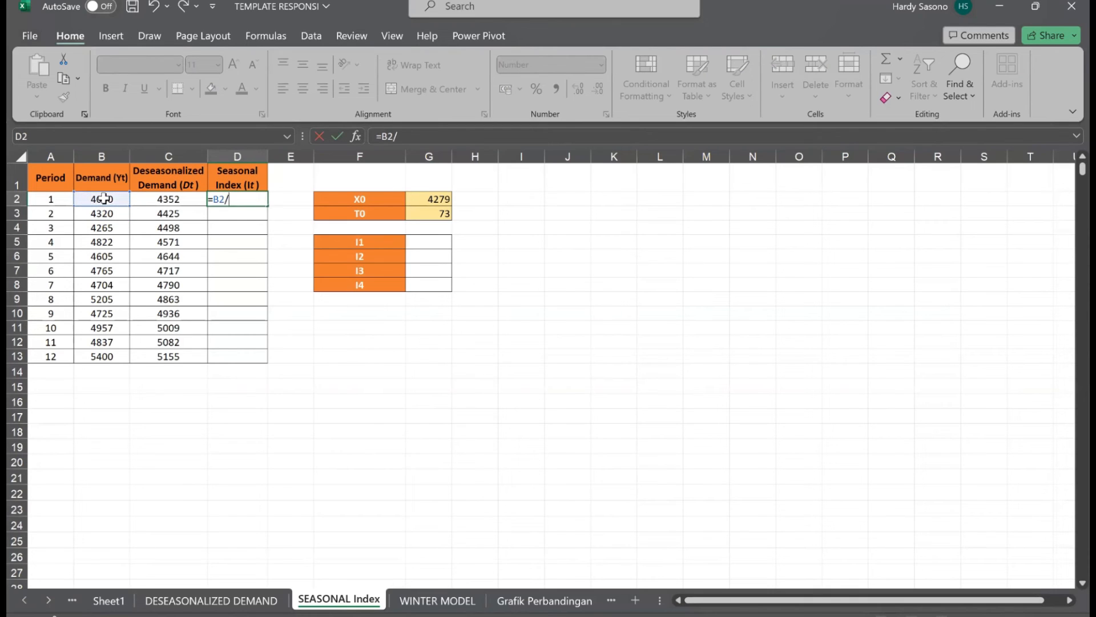
pyautogui.click(178, 199)
pyautogui.press('Return')
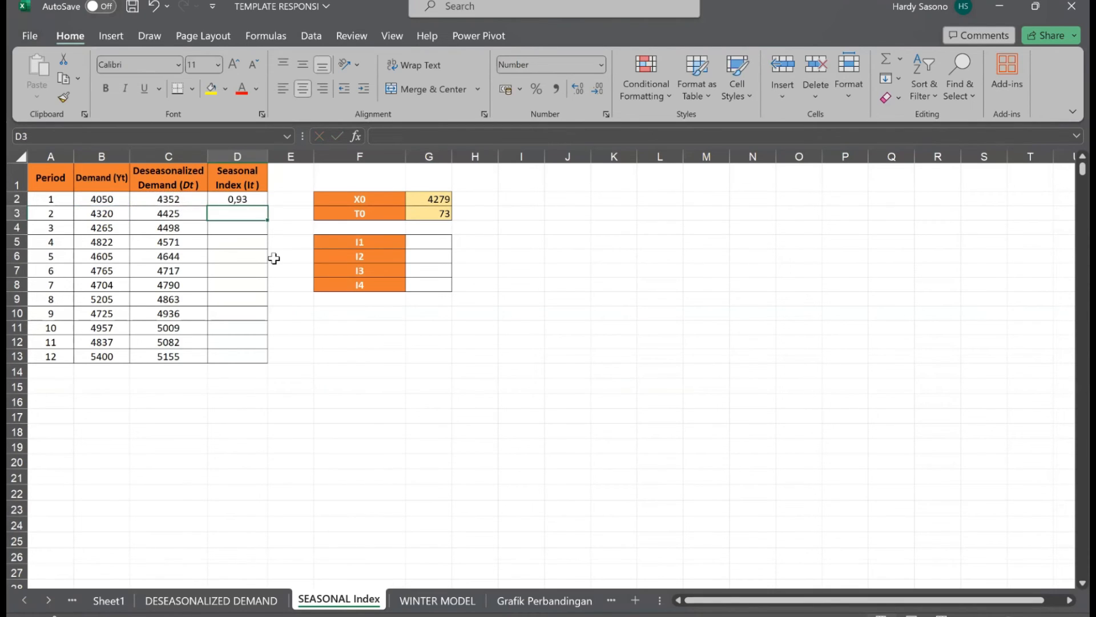
pyautogui.click(260, 201)
pyautogui.moveTo(266, 204); pyautogui.dragTo(279, 360)
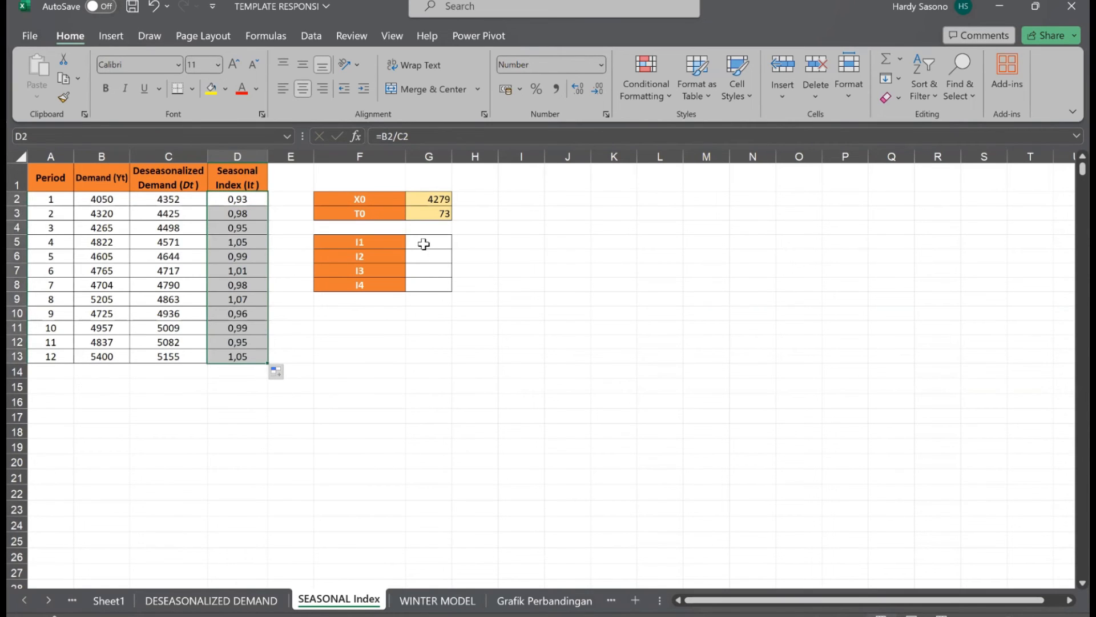
pyautogui.click(315, 419)
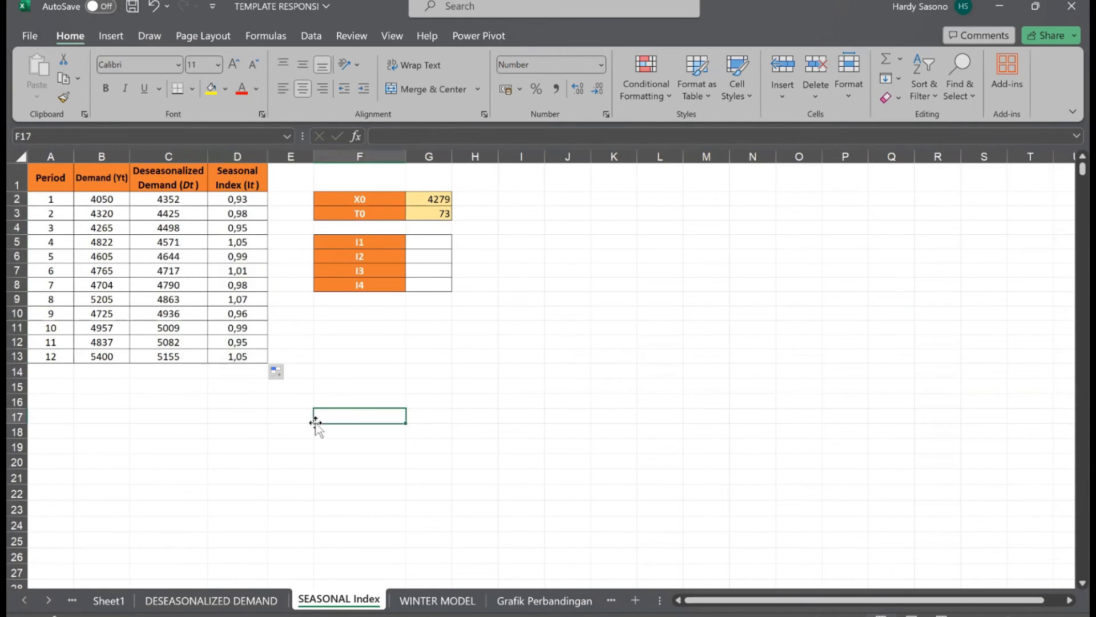
# Calculate I1 in G5 as the average of the seasonal indices for periods 1, 5 and 9 with =(D2+D6+D10)/3.
pyautogui.click(433, 241)
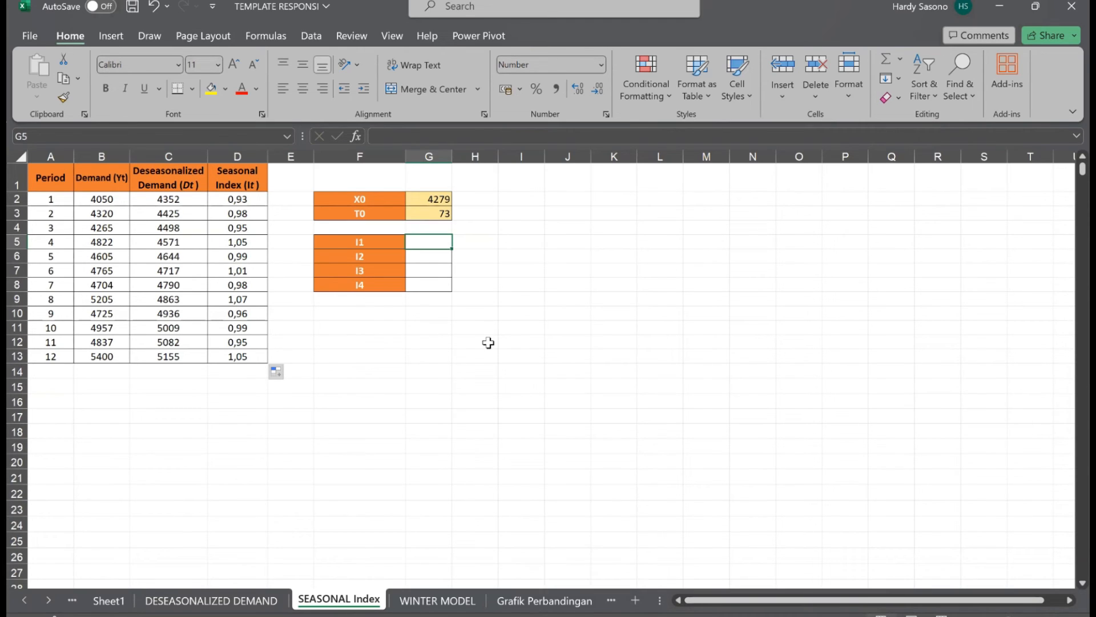
pyautogui.write('=')
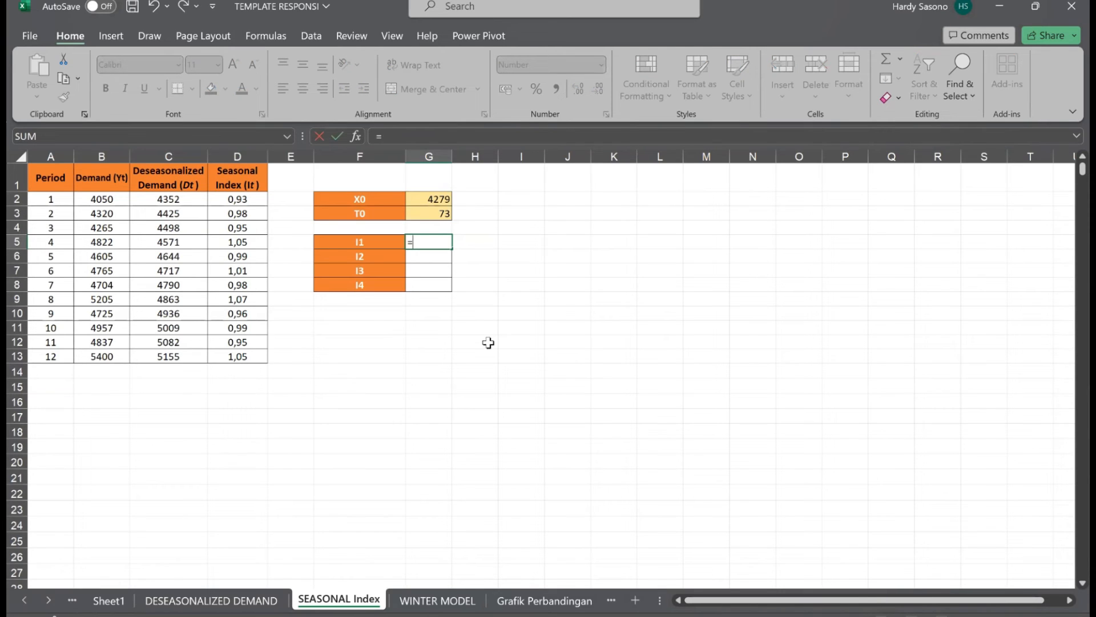
pyautogui.click(238, 200)
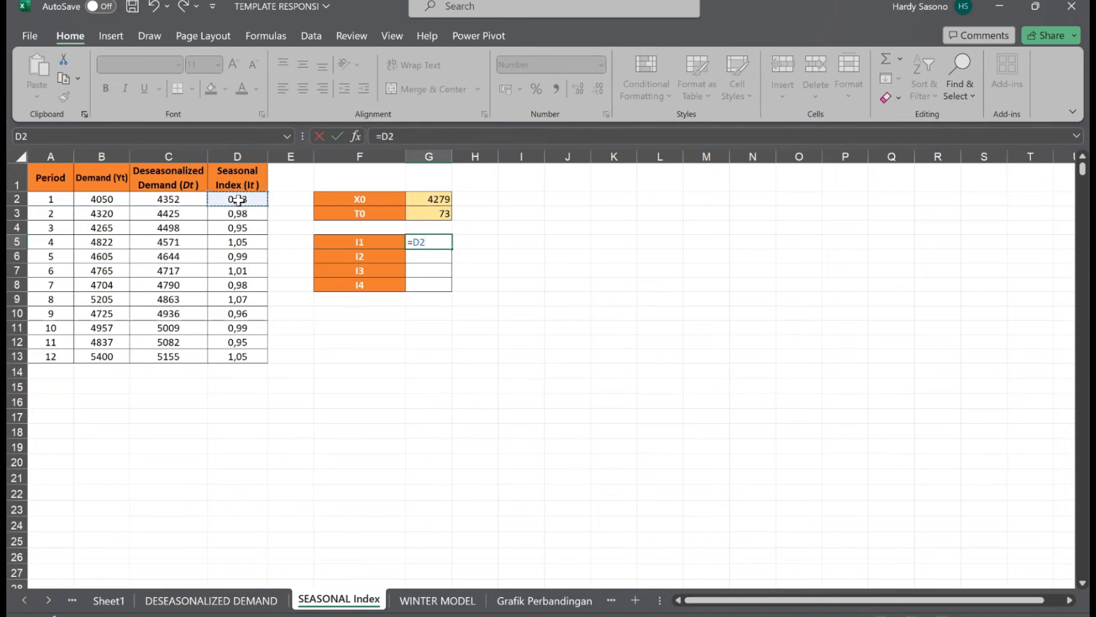
pyautogui.write('+')
pyautogui.click(236, 258)
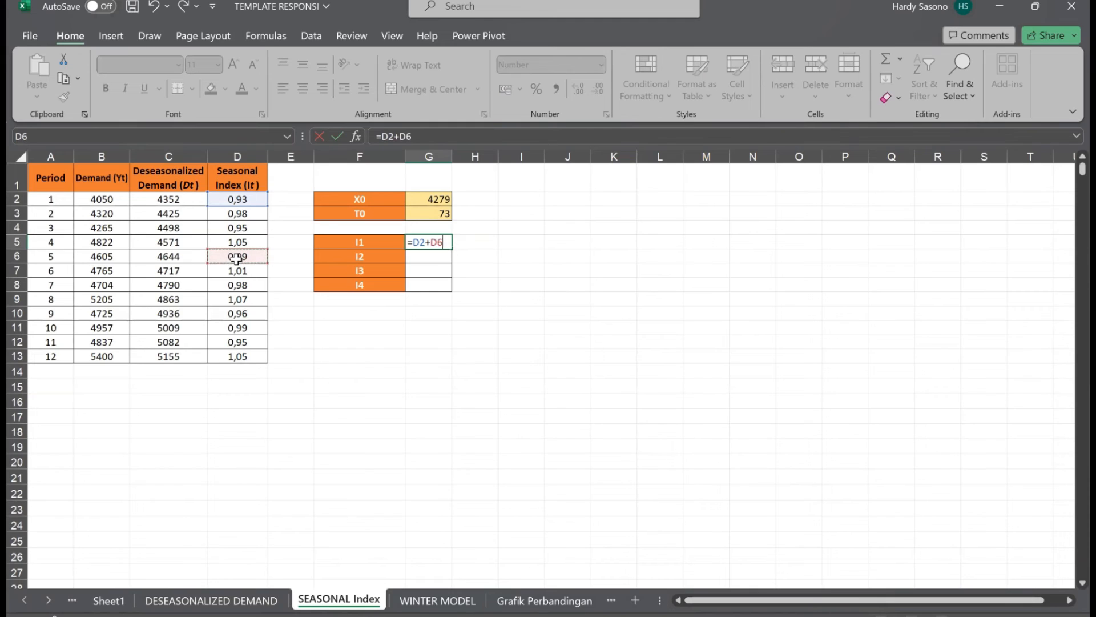
pyautogui.write('+')
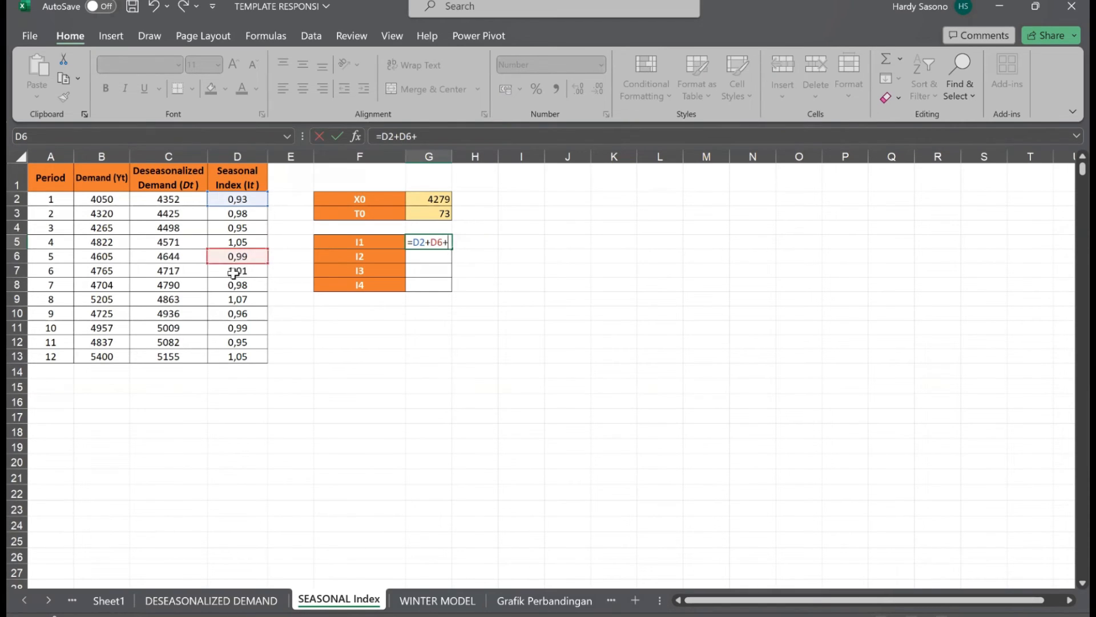
pyautogui.click(233, 316)
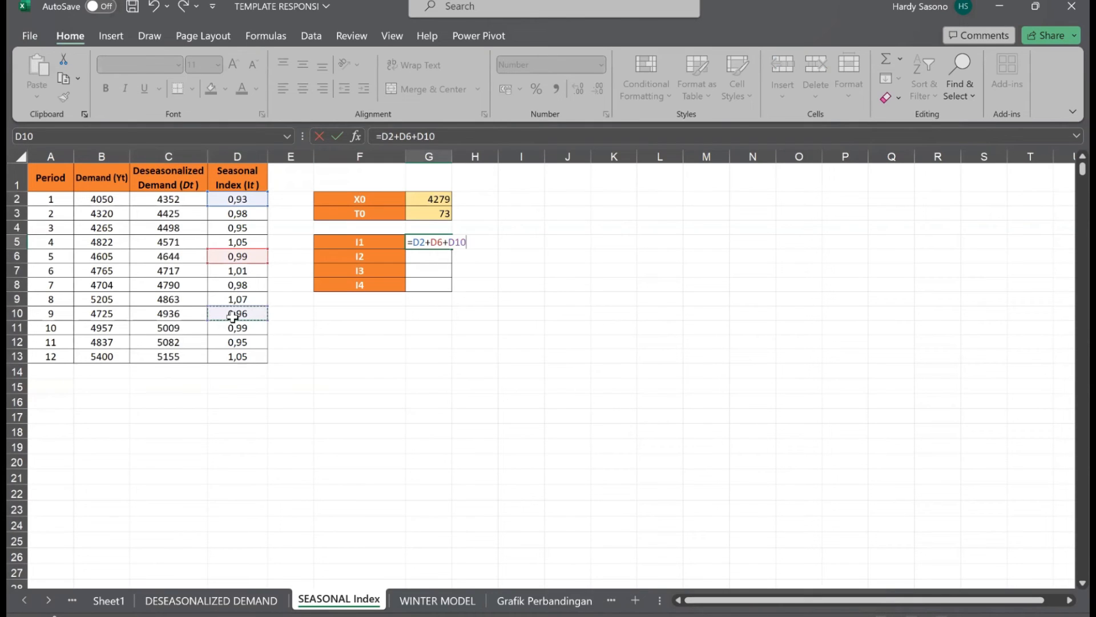
pyautogui.write('/3')
pyautogui.click(466, 245)
pyautogui.write(')')
pyautogui.click(415, 242)
pyautogui.write('(')
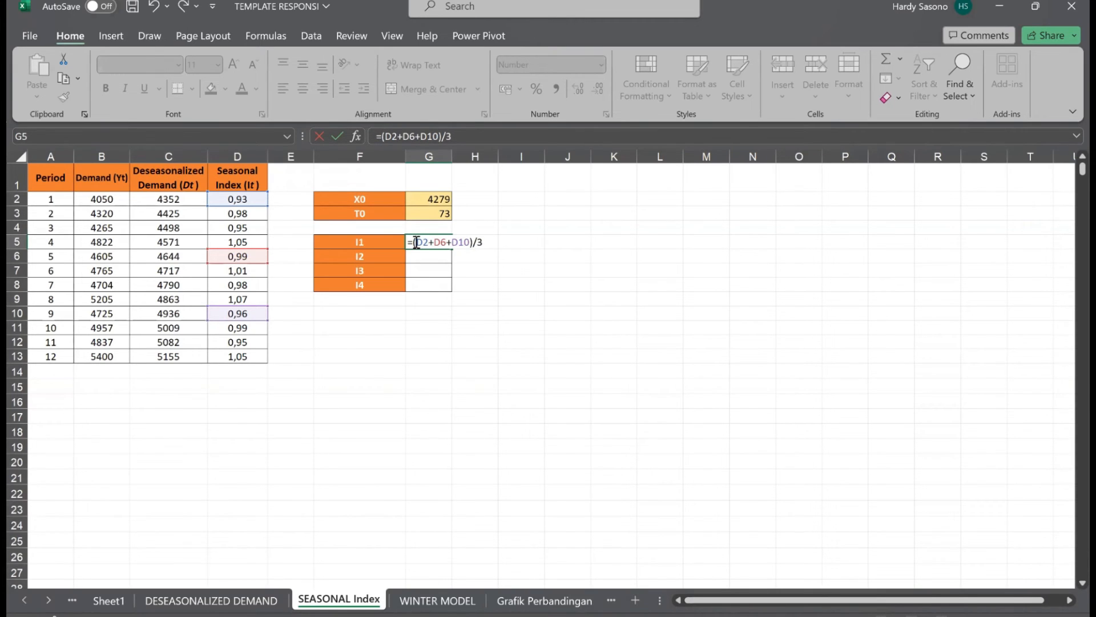
pyautogui.press('Return')
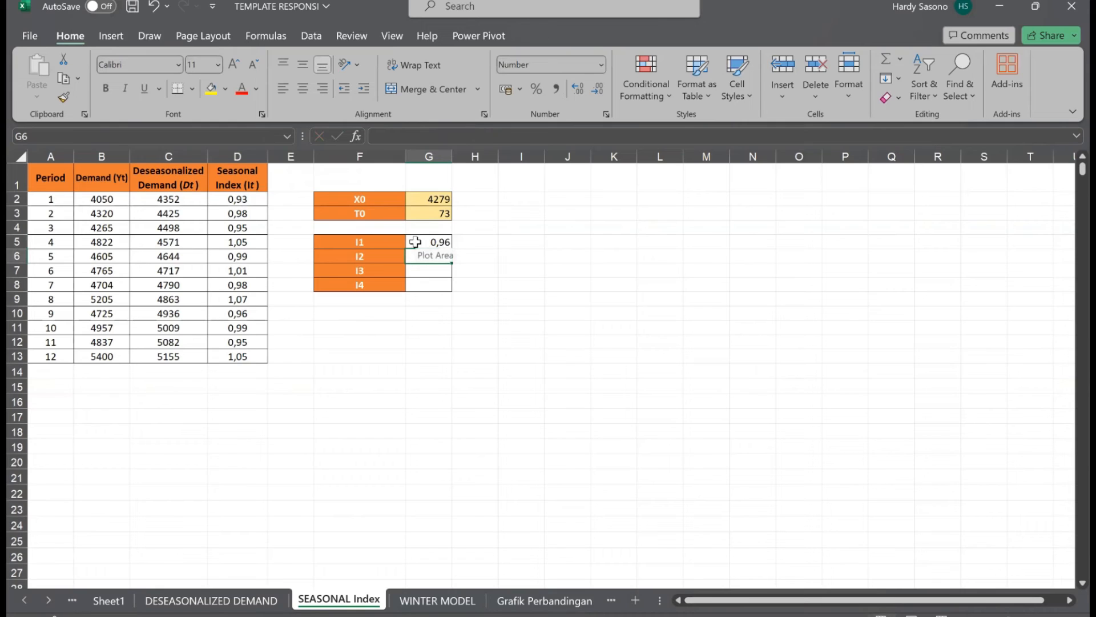
# Fill the I1 averaging formula down to G8 for I2, I3 and I4.
pyautogui.click(437, 246)
pyautogui.moveTo(453, 249); pyautogui.dragTo(454, 294)
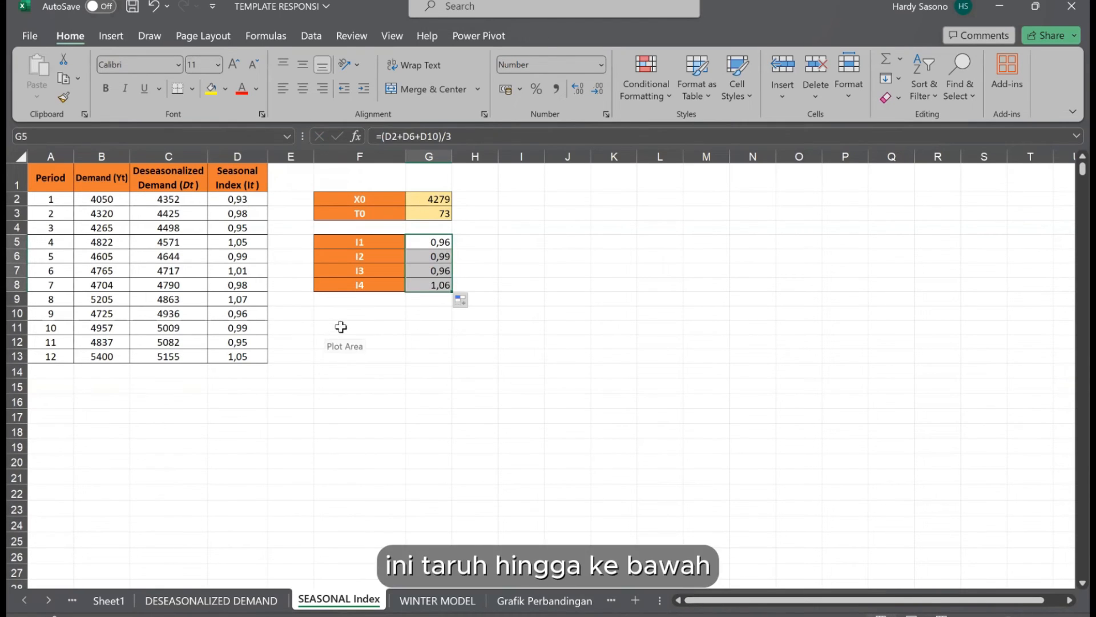
pyautogui.click(343, 327)
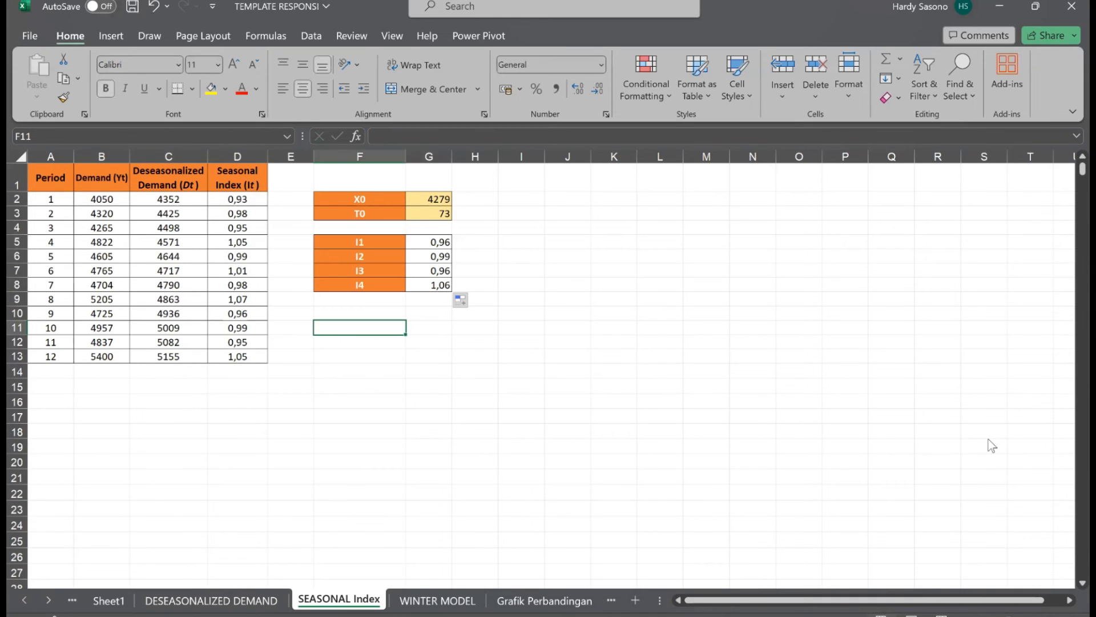
# On the WINTER MODEL sheet, calculate the level in C3 with =$P$4*(B3/E3)+(1-$P$4)*(C2+D2) and fill it down through period 12 in C14.
pyautogui.hotkey('ctrl', 'pagedown')
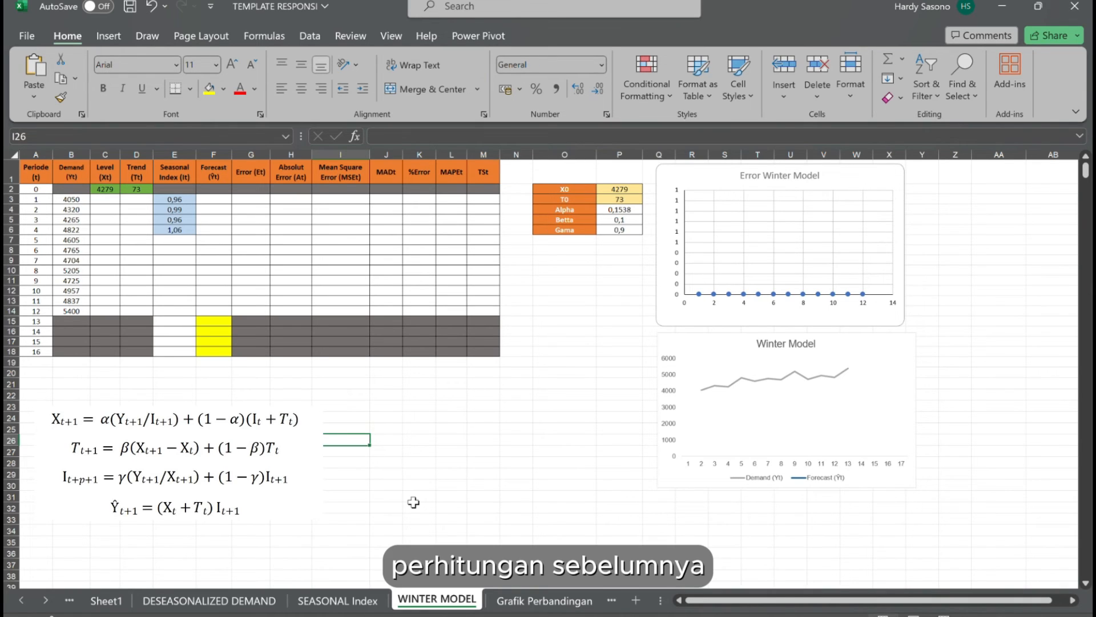
pyautogui.click(109, 203)
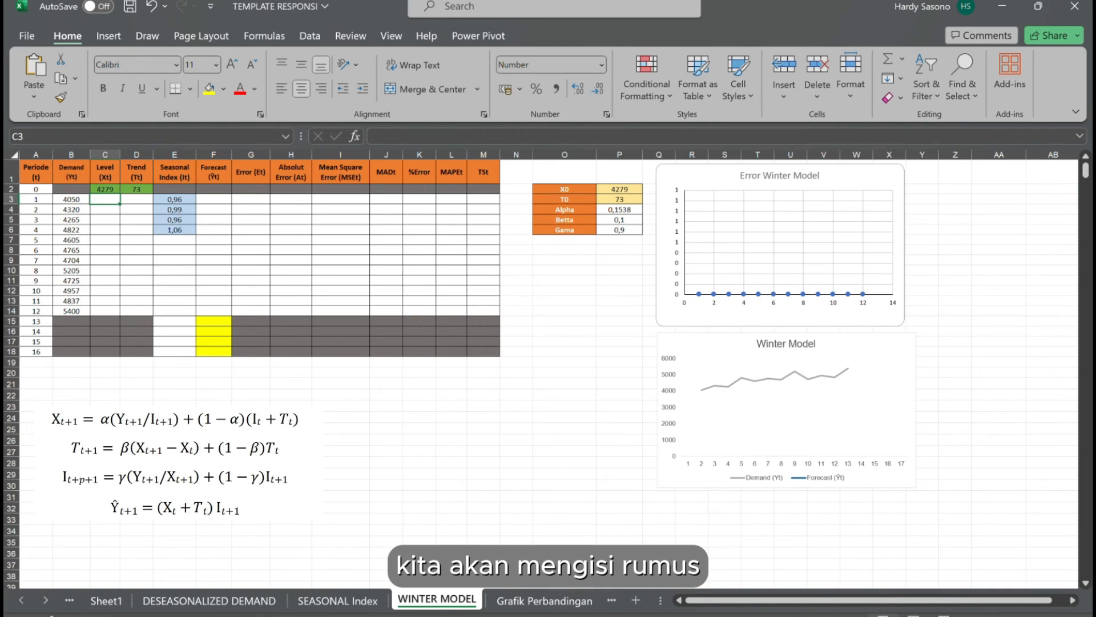
pyautogui.write('=')
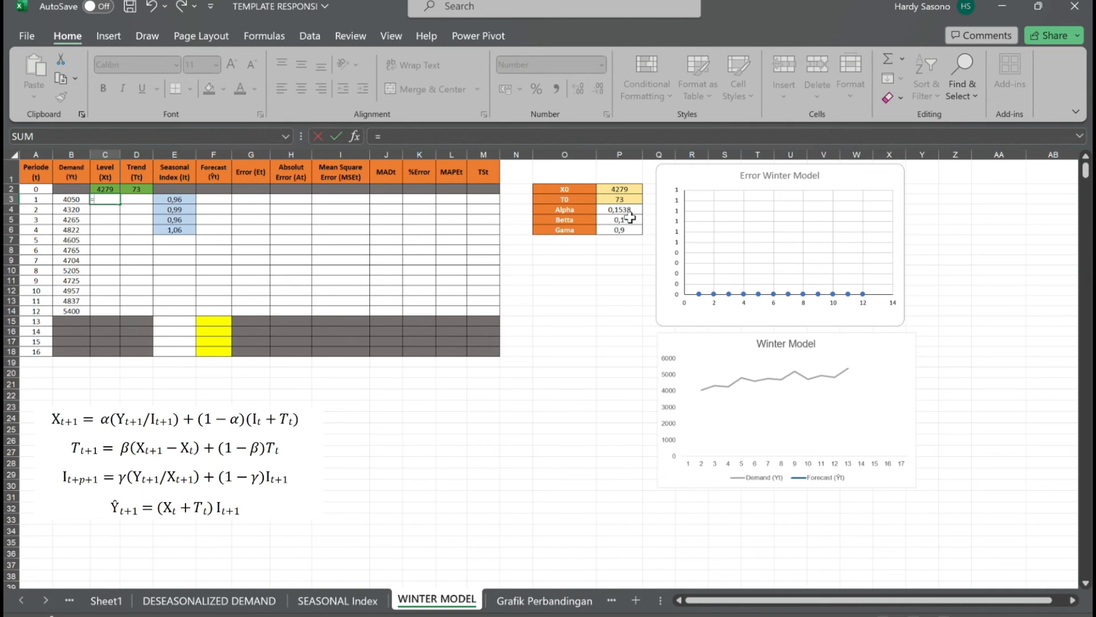
pyautogui.click(626, 210)
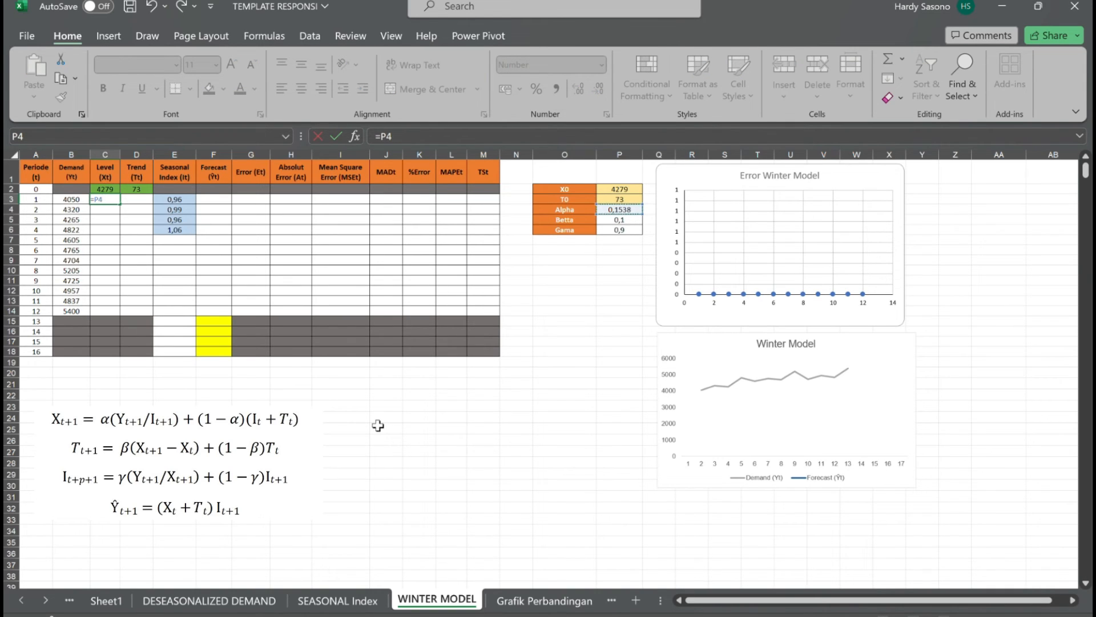
pyautogui.press('F4')
pyautogui.write('*(')
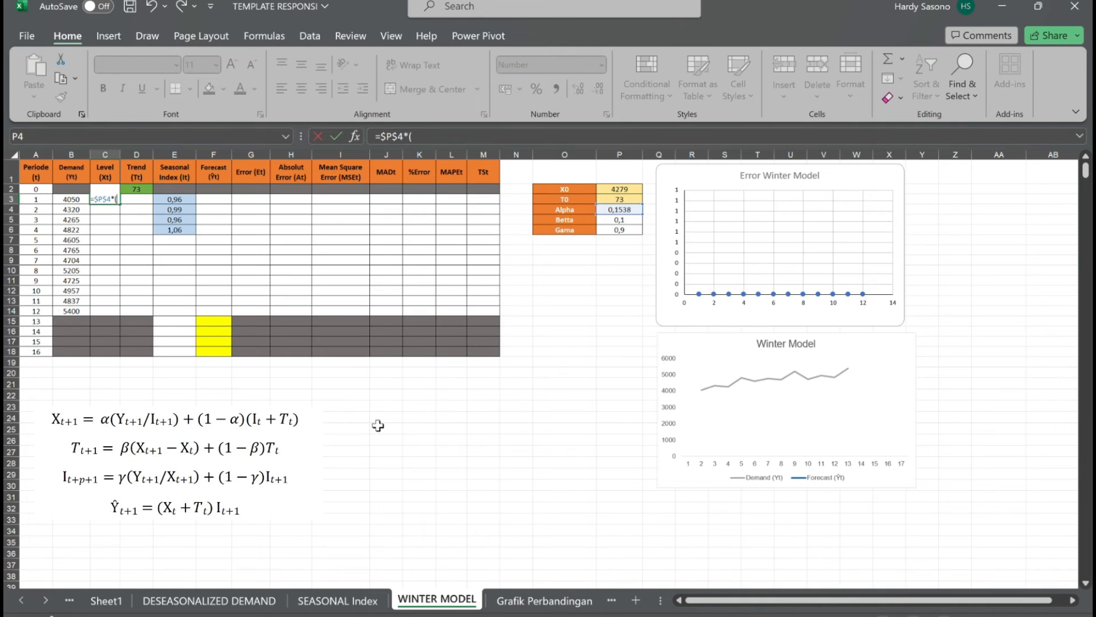
pyautogui.write('B3/')
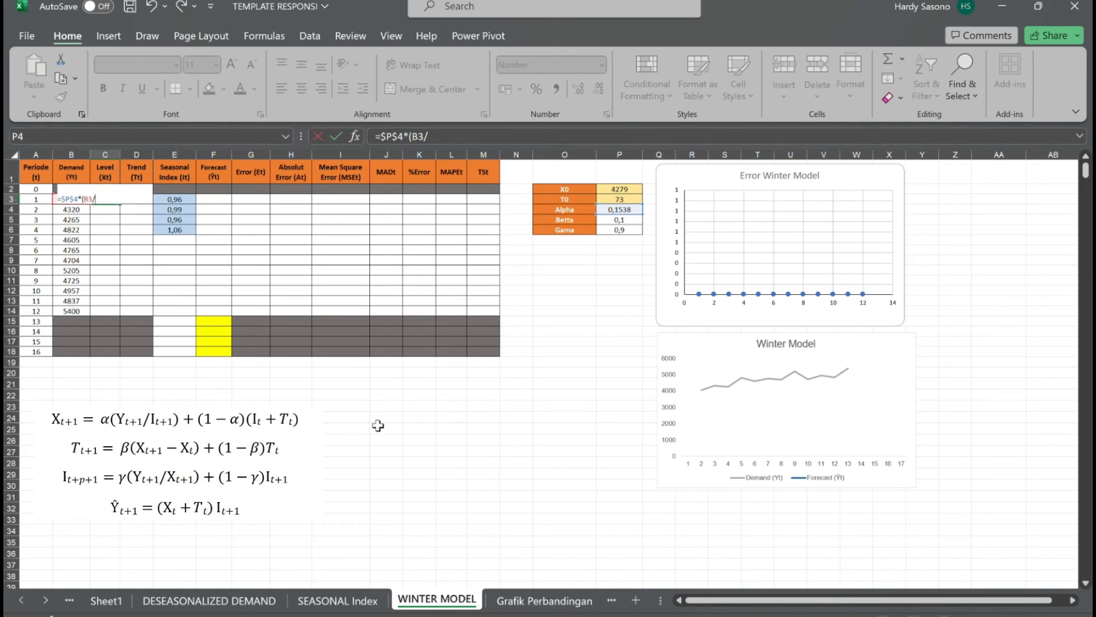
pyautogui.write('E3)')
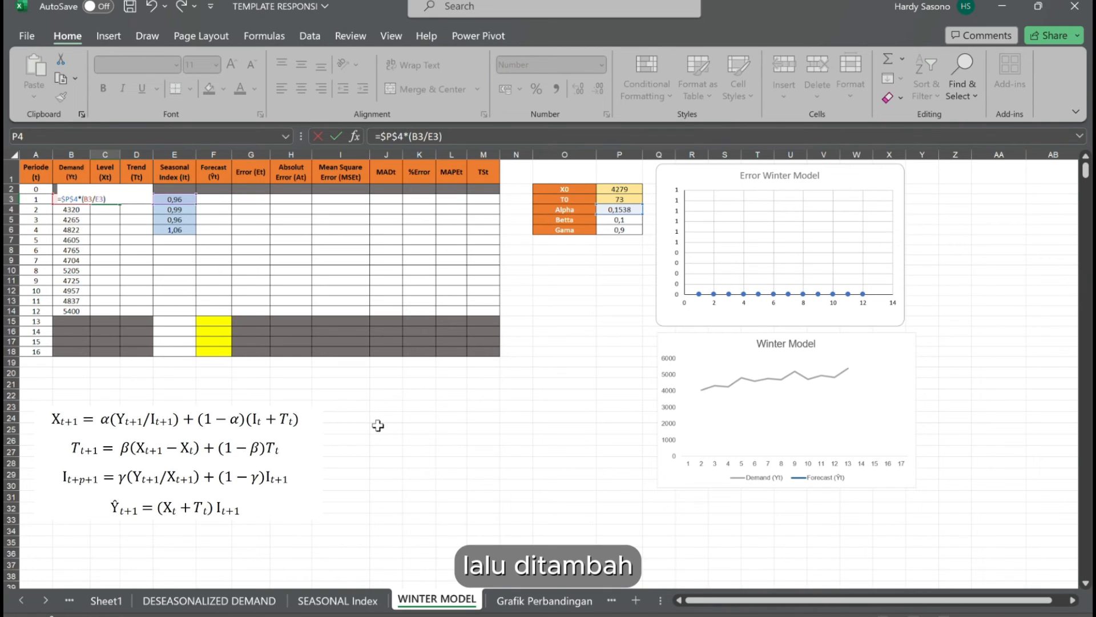
pyautogui.write('+(')
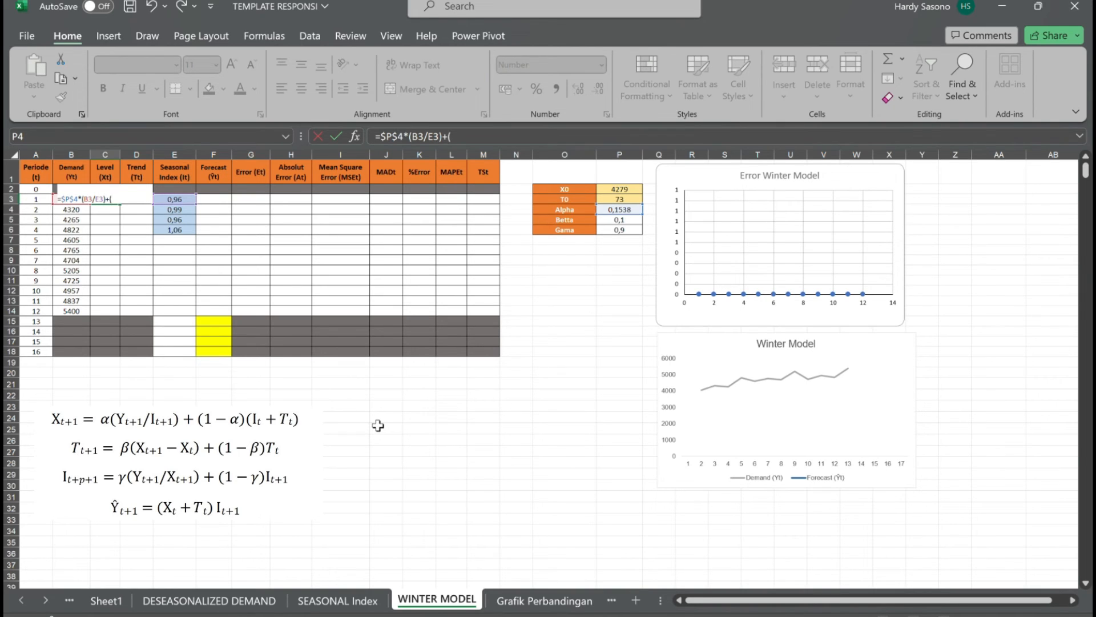
pyautogui.write('1-')
pyautogui.click(627, 212)
pyautogui.press('F4')
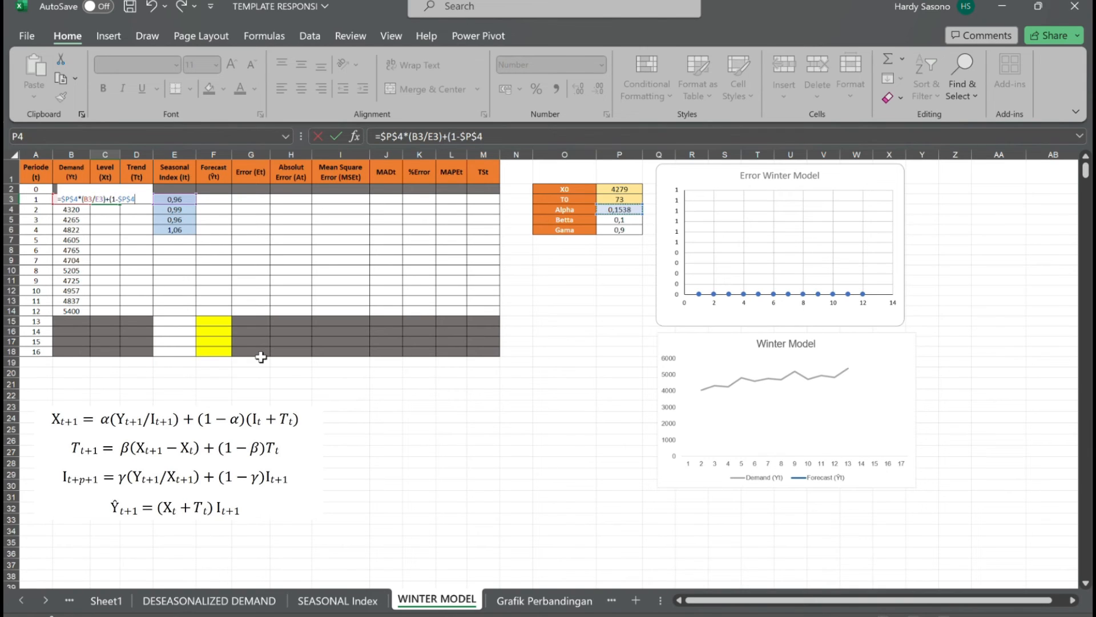
pyautogui.write(')*(')
pyautogui.write('C2+D2')
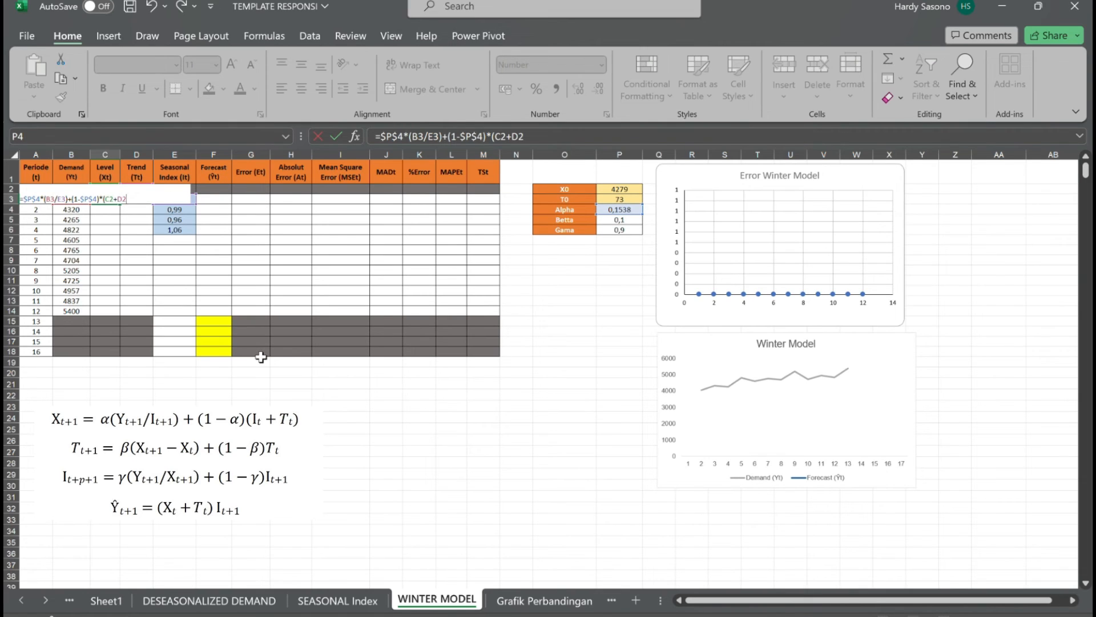
pyautogui.write(')')
pyautogui.press('Return')
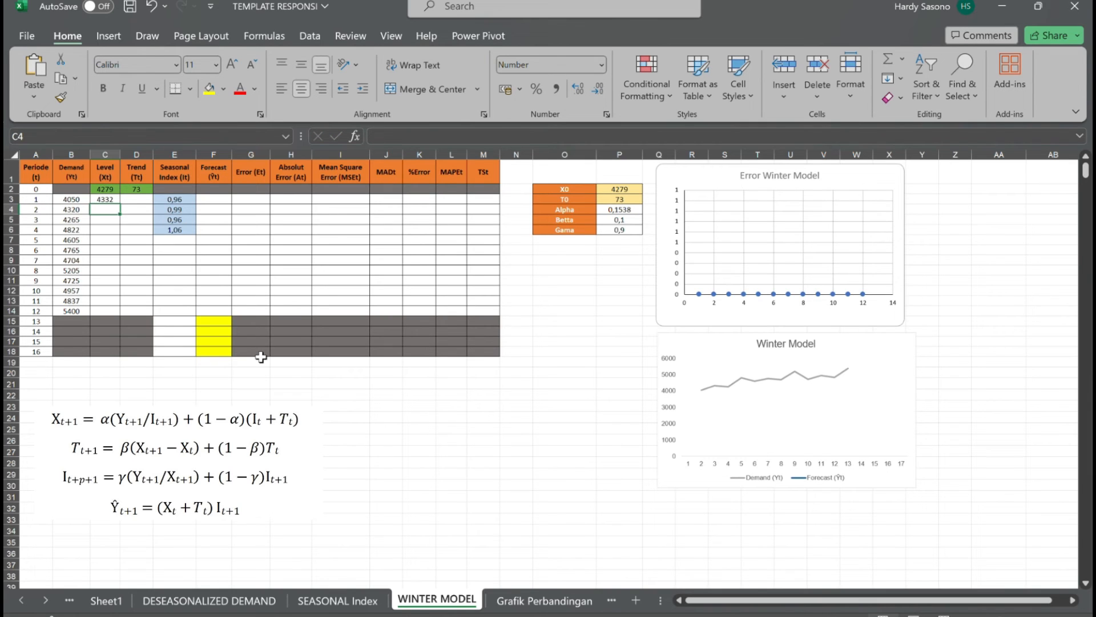
pyautogui.click(111, 201)
pyautogui.moveTo(122, 207); pyautogui.dragTo(126, 313)
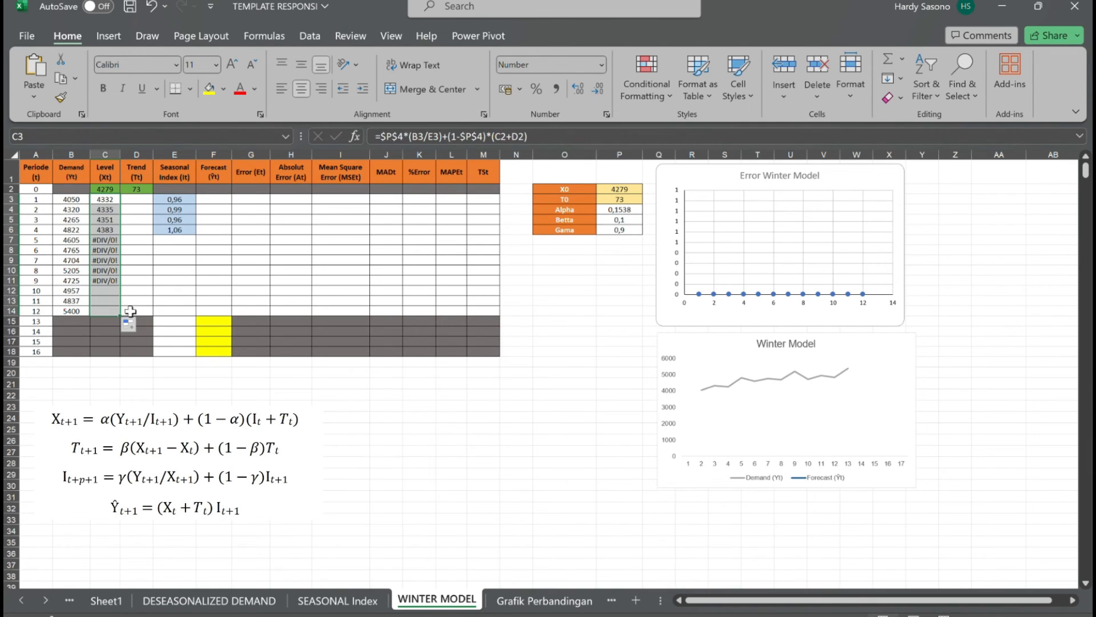
# Calculate the trend for period 1 in D3 with =$P$5*(C3-C2)+(1-$P$5)*D2, keeping D2 as a relative reference.
pyautogui.click(147, 199)
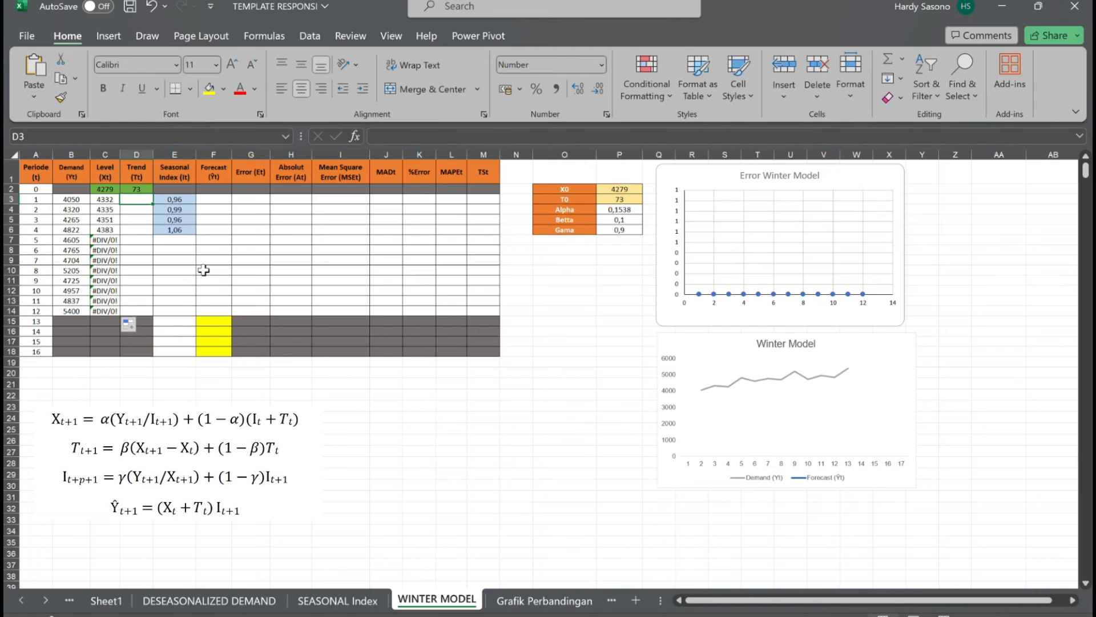
pyautogui.scroll(2, 204, 270)
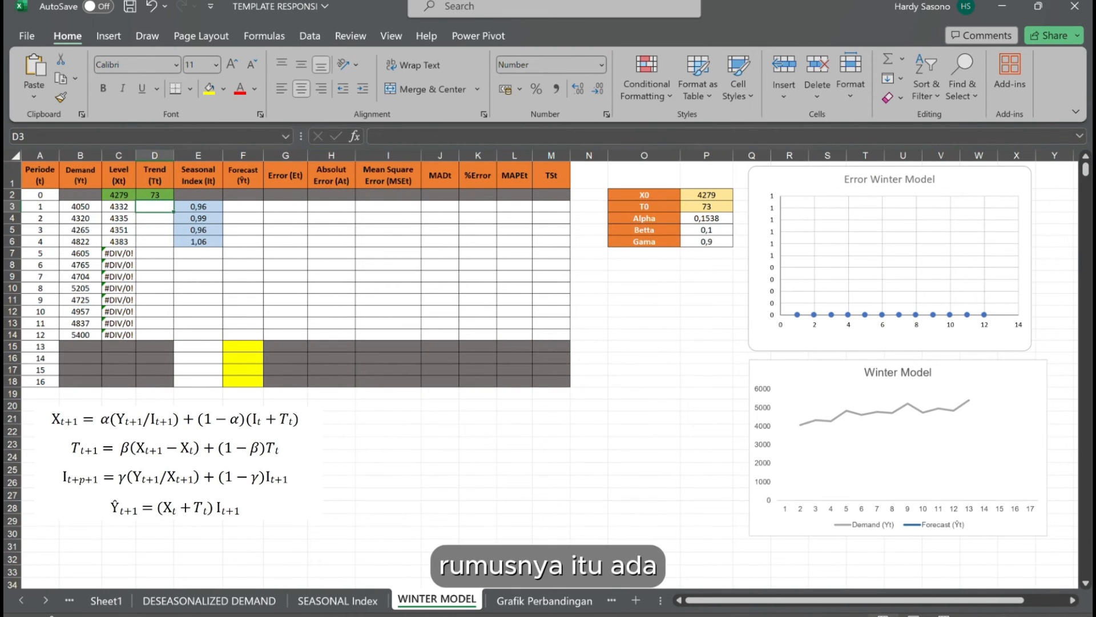
pyautogui.write('=')
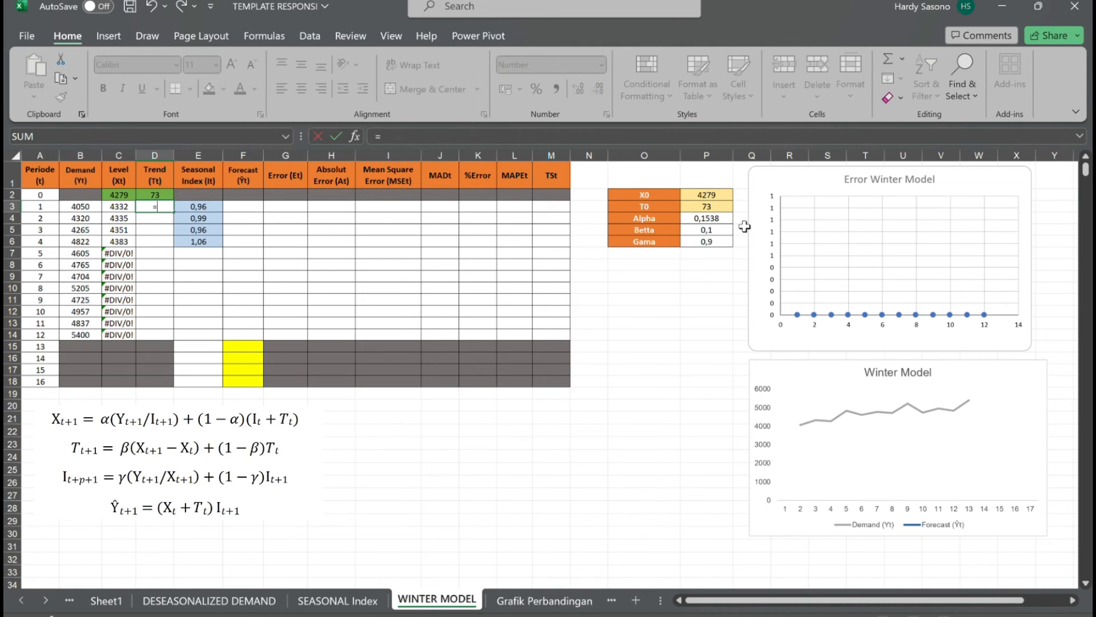
pyautogui.click(720, 236)
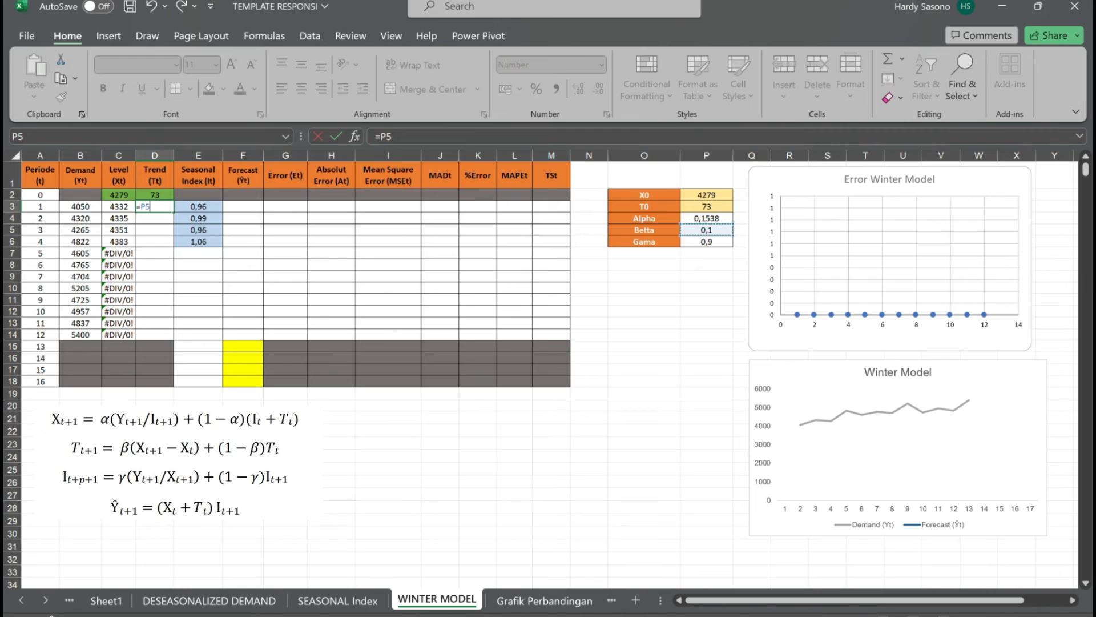
pyautogui.press('F4')
pyautogui.write('*(')
pyautogui.write('C3-')
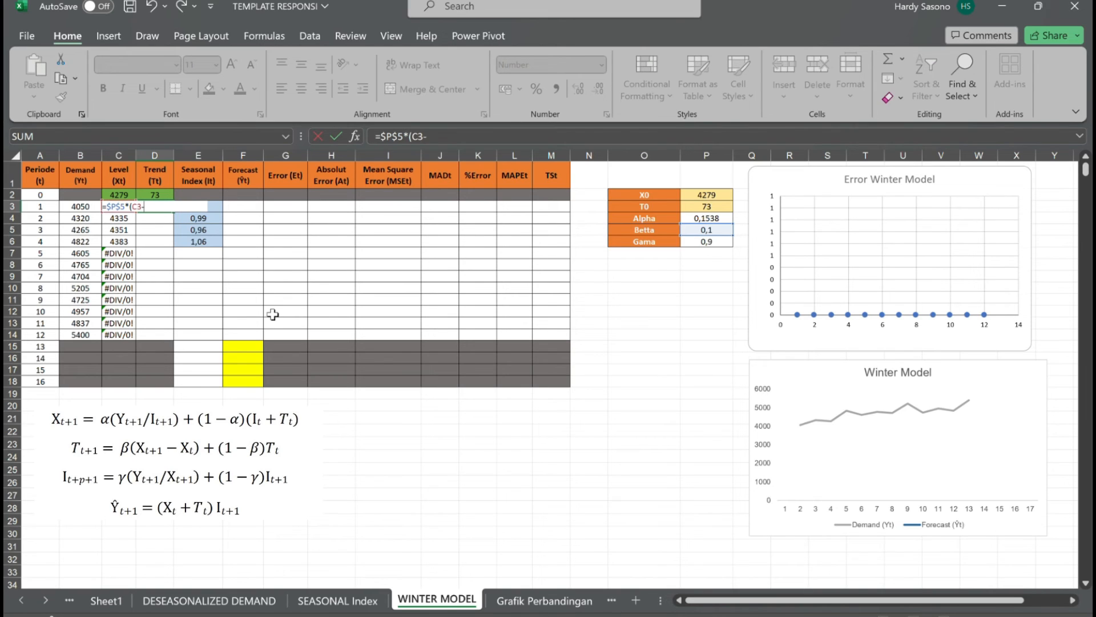
pyautogui.write('C2)+(1-')
pyautogui.click(720, 231)
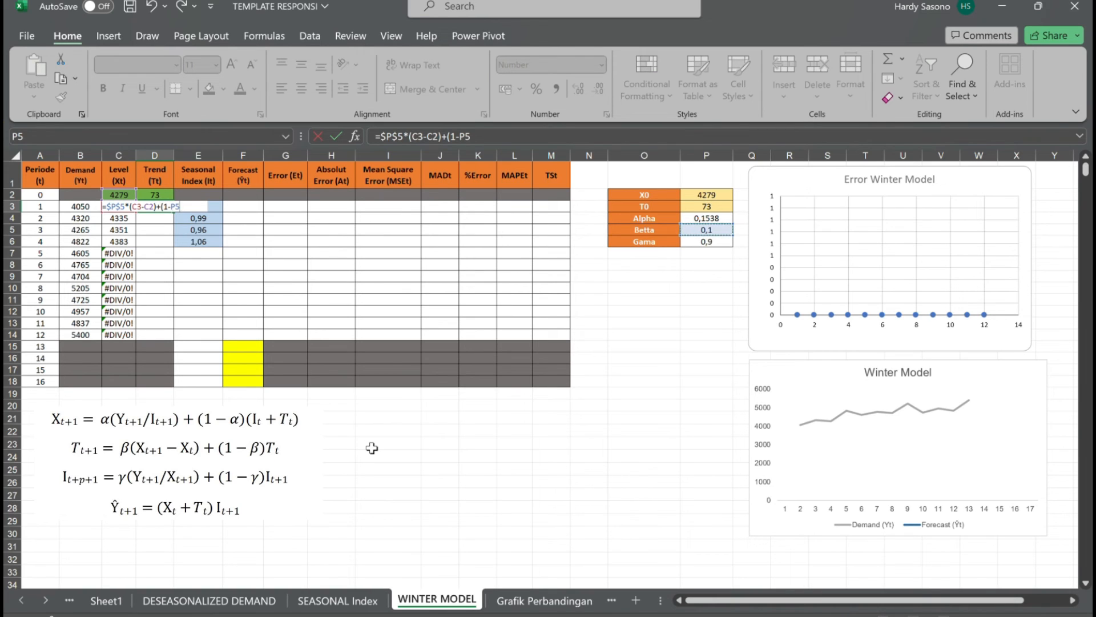
pyautogui.press('F4')
pyautogui.write('*')
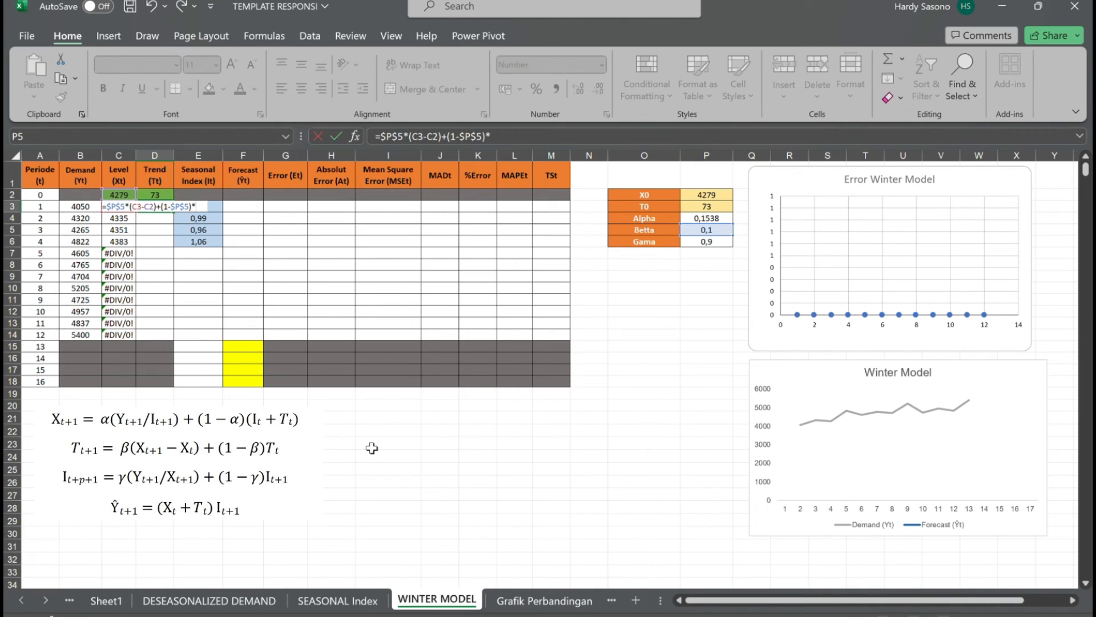
pyautogui.click(159, 196)
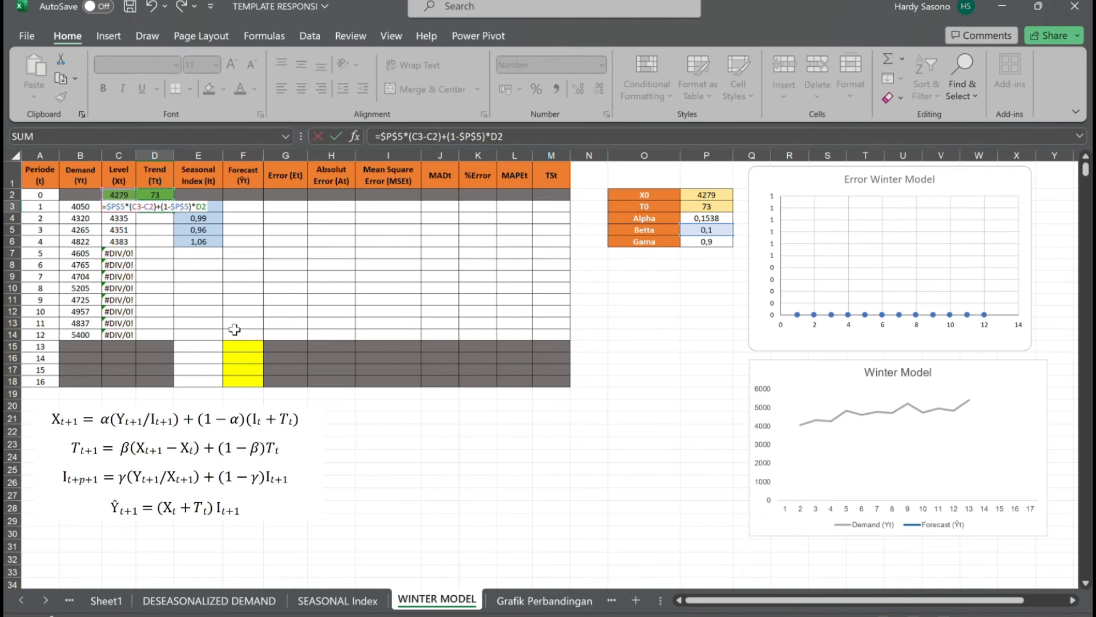
pyautogui.press('F4')
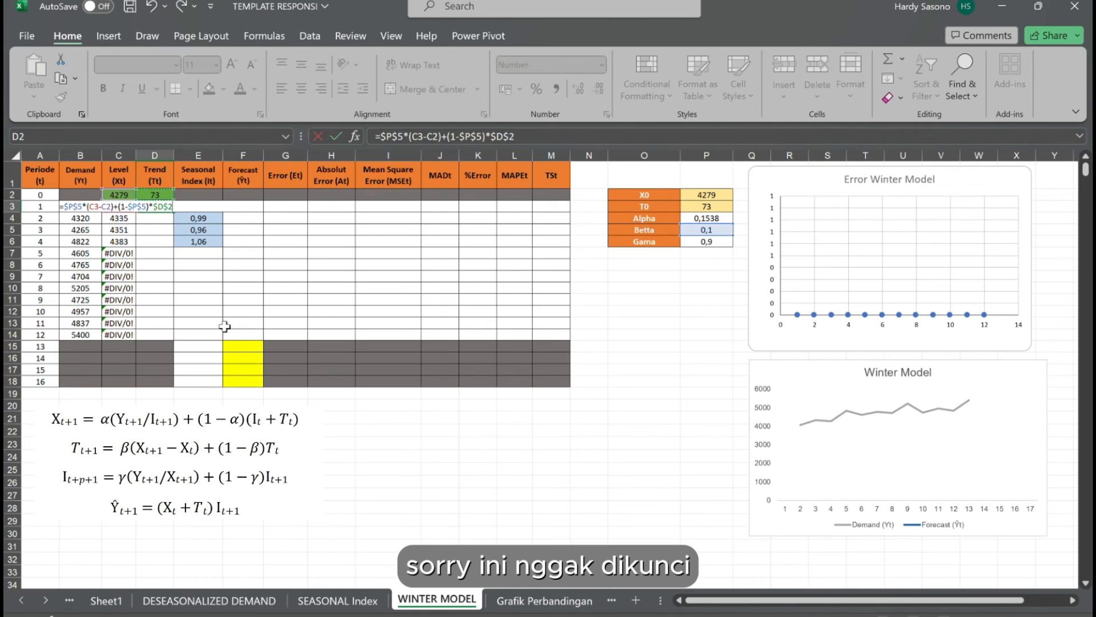
pyautogui.press('F4')
pyautogui.press('Left')
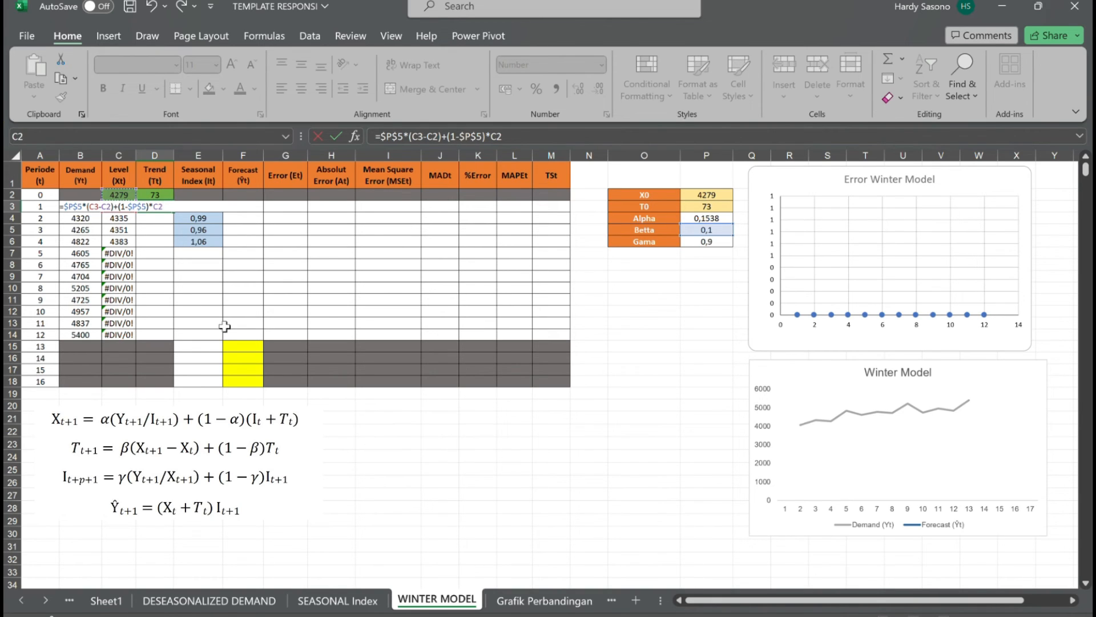
pyautogui.press('Right')
pyautogui.press('Return')
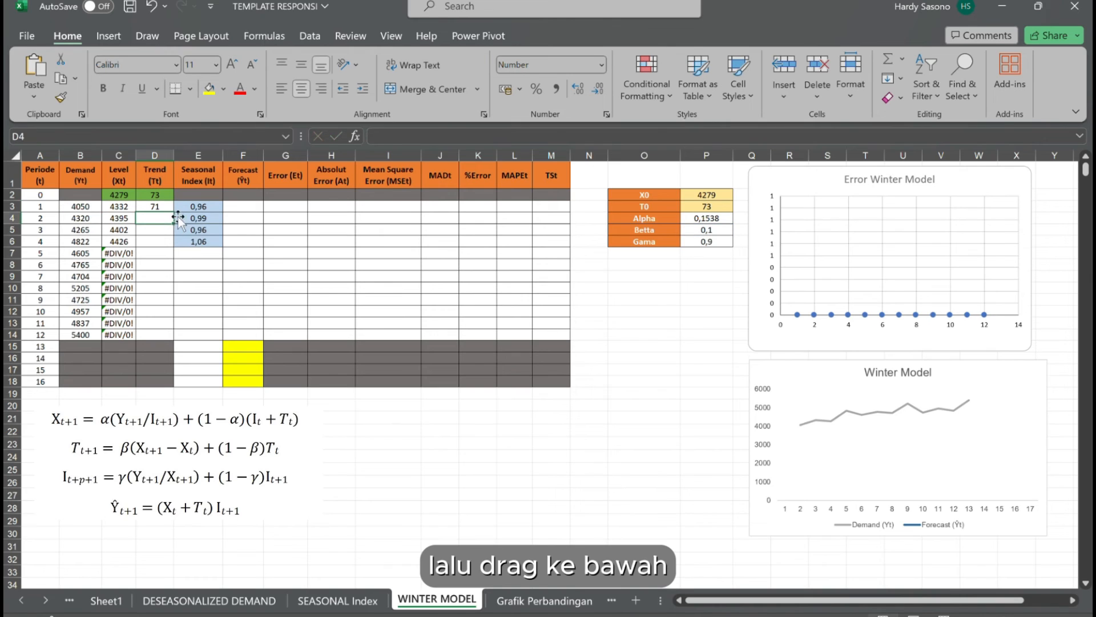
# Fill the trend formula from D3 down through period 12 in D14, leaving the grey cells for periods 13 to 16 empty.
pyautogui.press('Up')
pyautogui.doubleClick(178, 217)
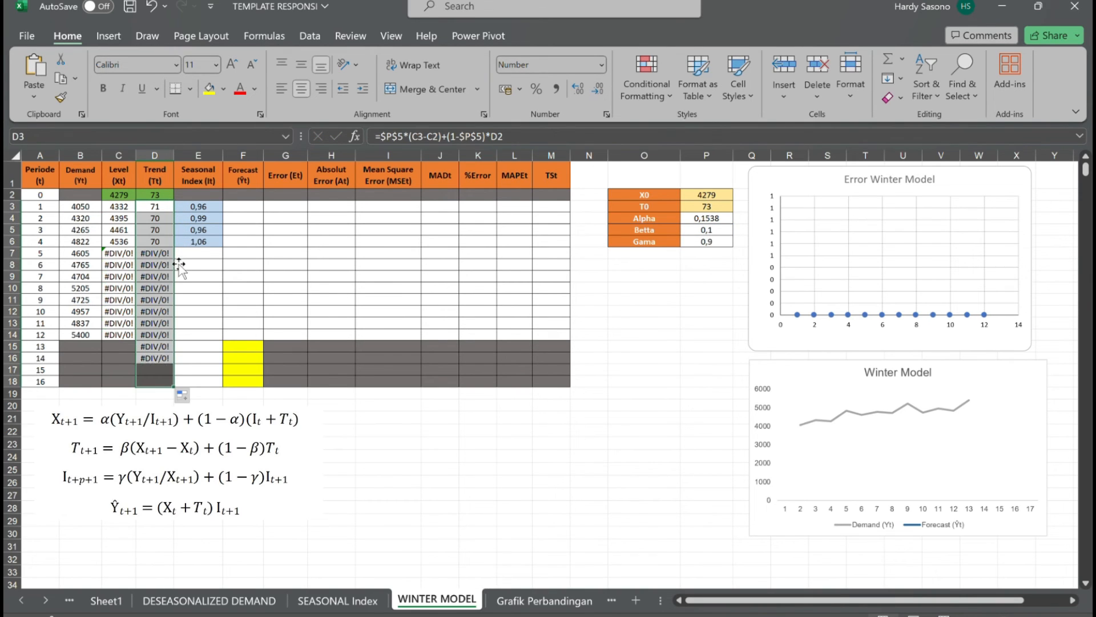
pyautogui.hotkey('ctrl', 'z')
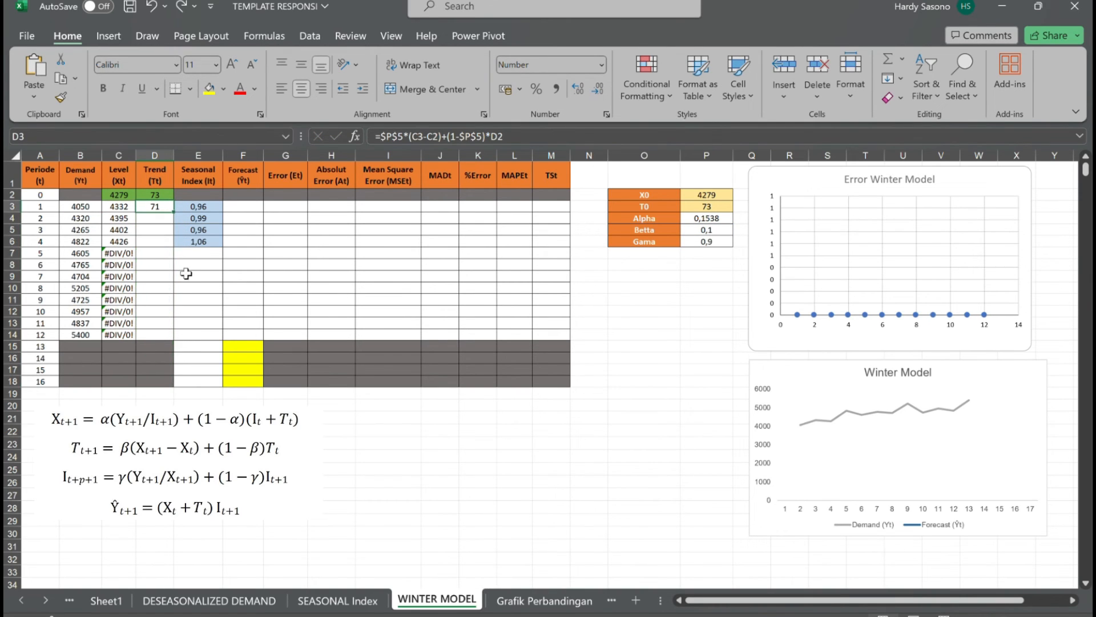
pyautogui.moveTo(174, 212); pyautogui.dragTo(180, 342)
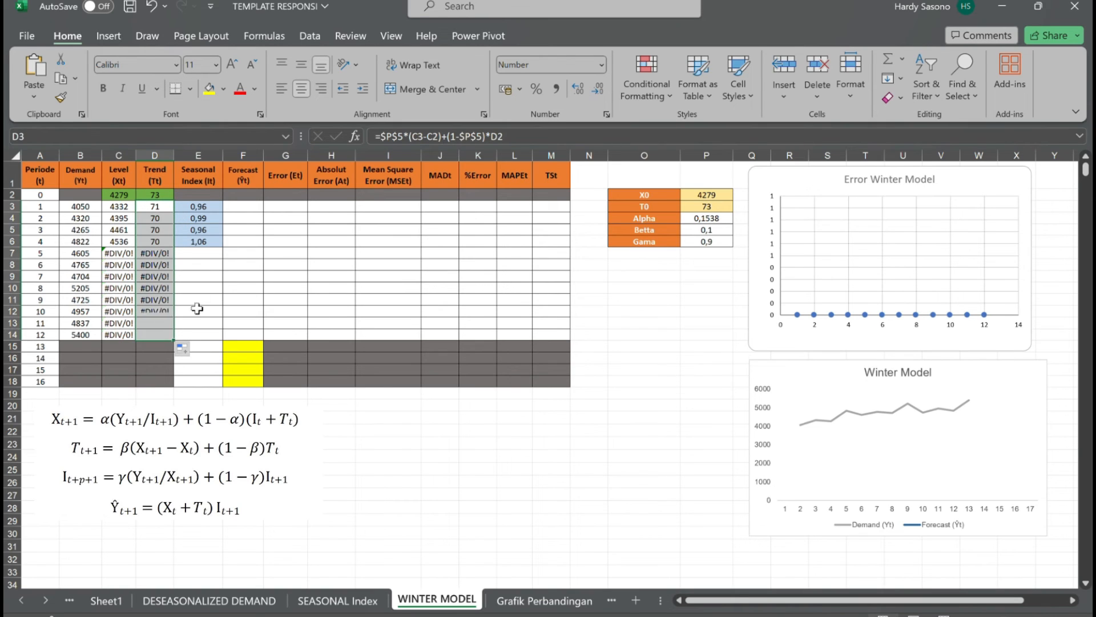
# Calculate the seasonal index for period 5 in E7 with =$P$6*(B3/C3)+(1-$P$6)*E3.
pyautogui.click(215, 256)
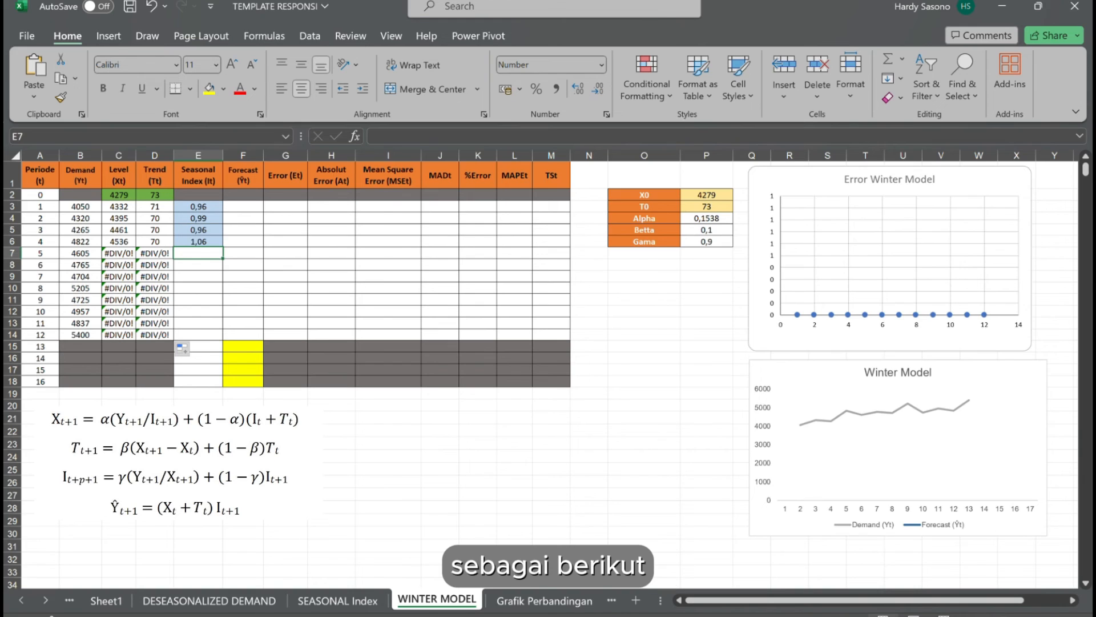
pyautogui.write('=')
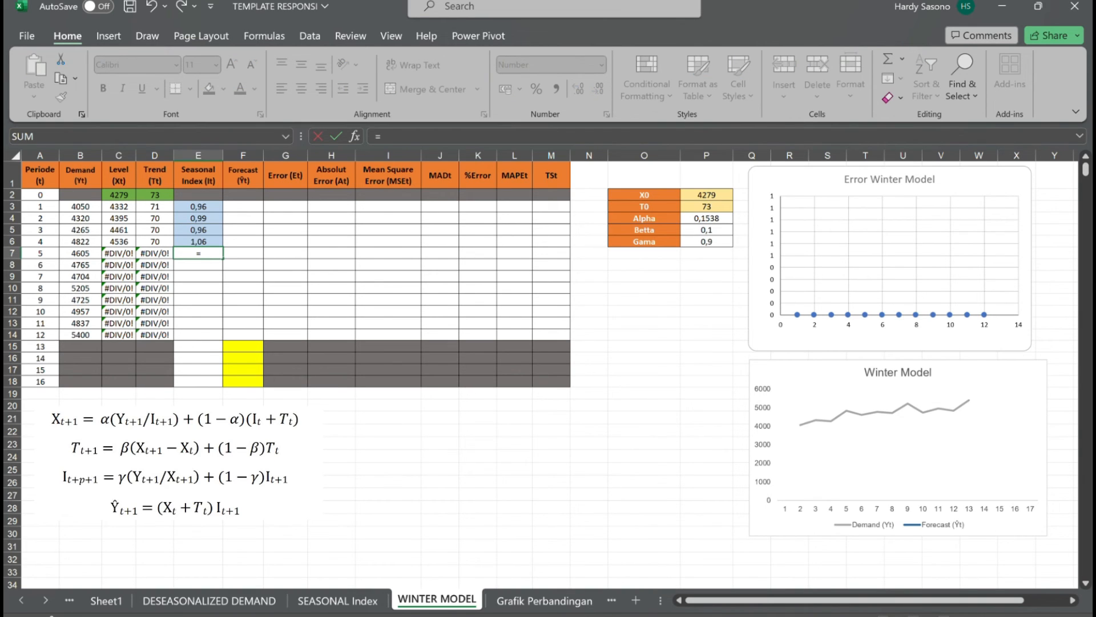
pyautogui.click(709, 242)
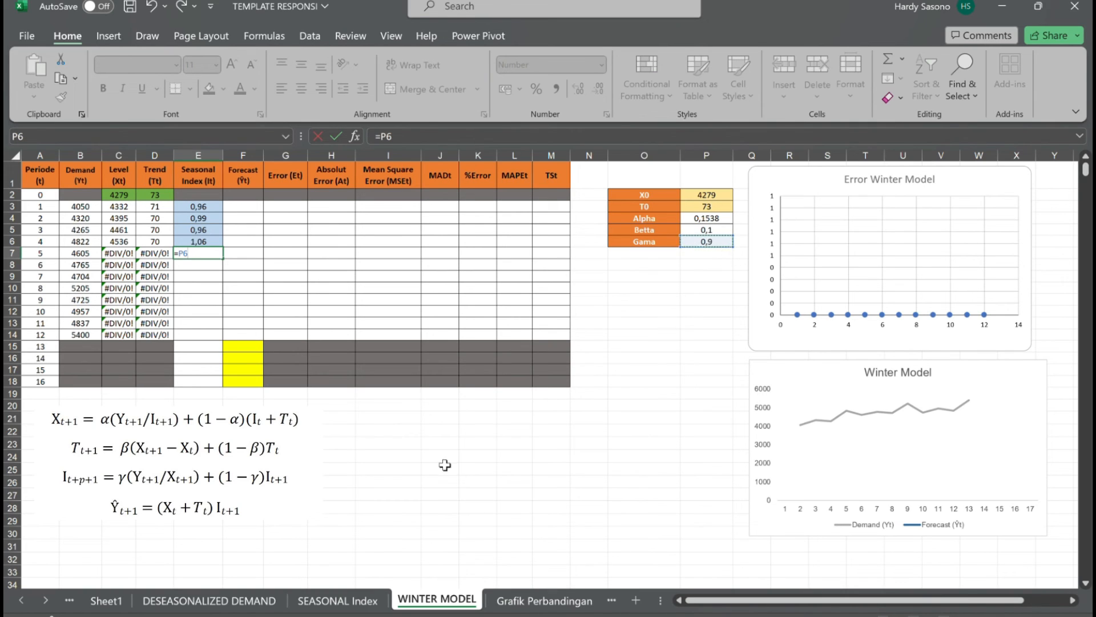
pyautogui.press('F4')
pyautogui.write('*(B3/C3)')
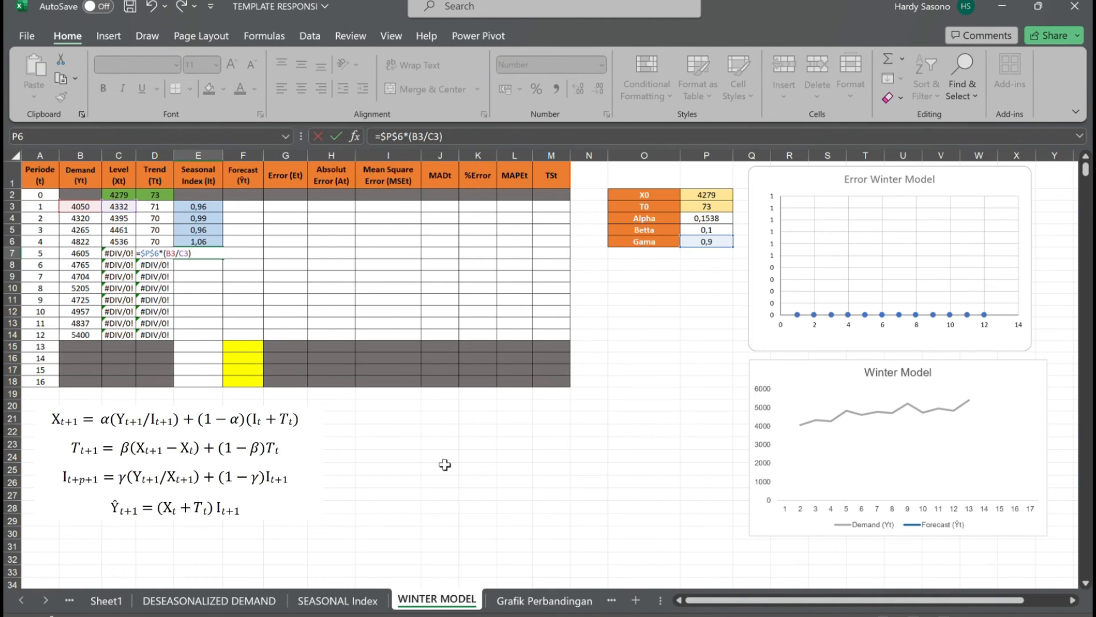
pyautogui.write('+(1-')
pyautogui.click(708, 242)
pyautogui.press('F4')
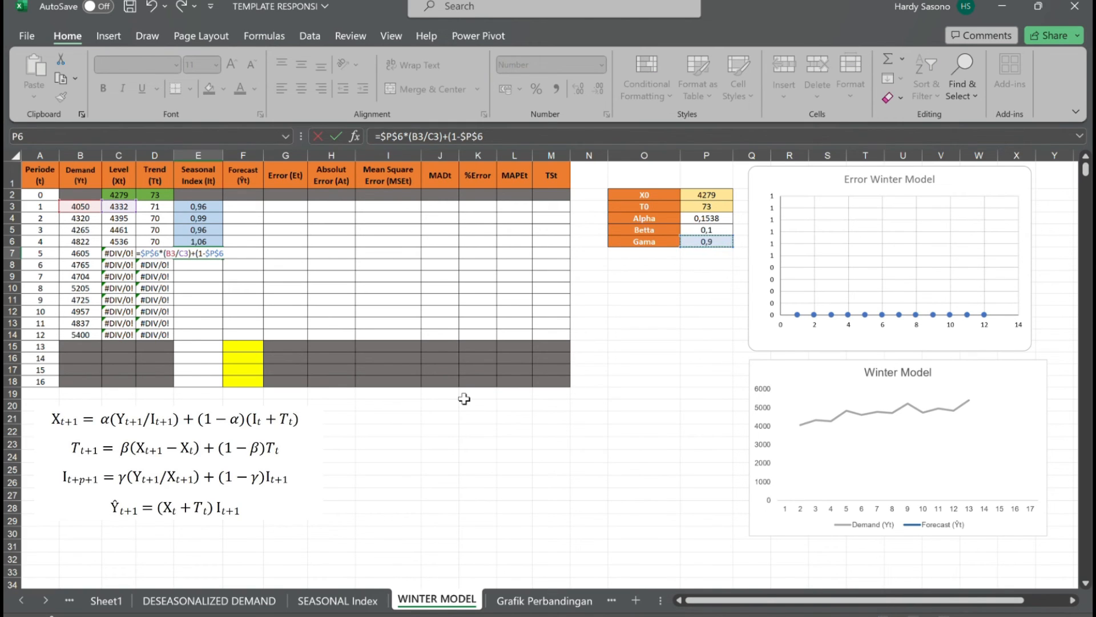
pyautogui.write(')*E3')
pyautogui.press('Return')
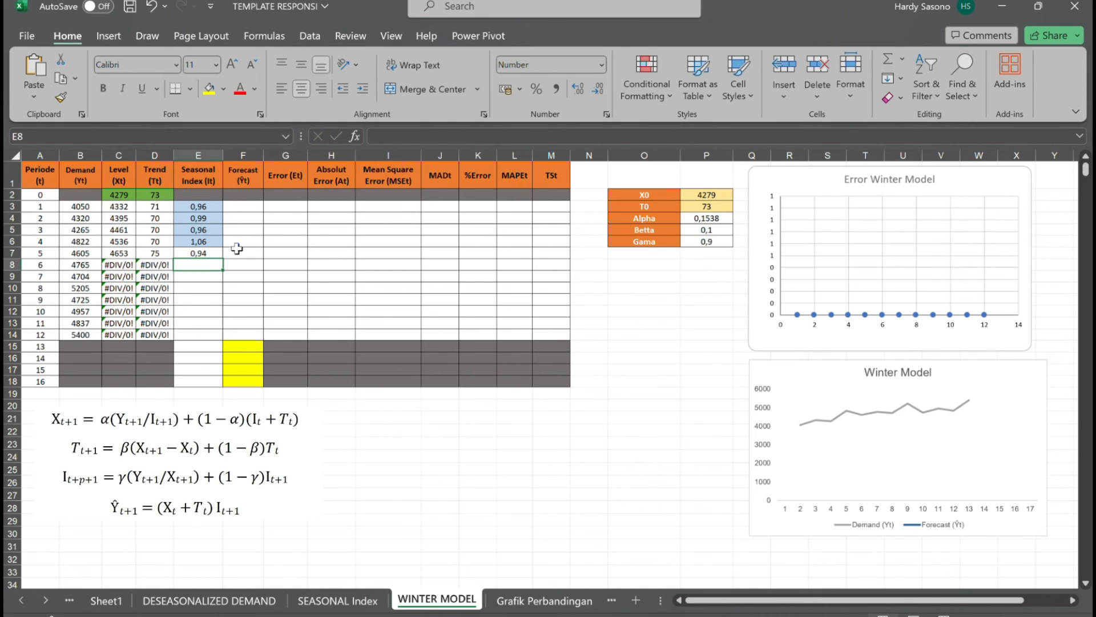
# Fill the seasonal index formula from E7 down through period 16 in E18.
pyautogui.click(217, 255)
pyautogui.moveTo(222, 259); pyautogui.dragTo(226, 383)
pyautogui.click(219, 256)
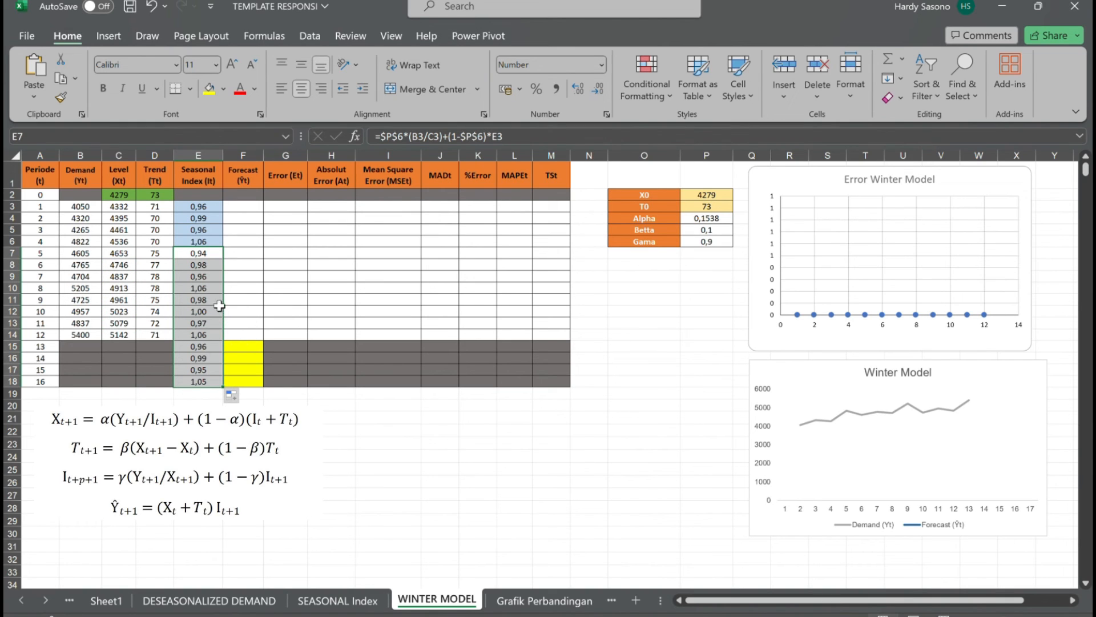
# Calculate the forecast for period 1 in F3 with =(C2+D2)*E3.
pyautogui.click(255, 206)
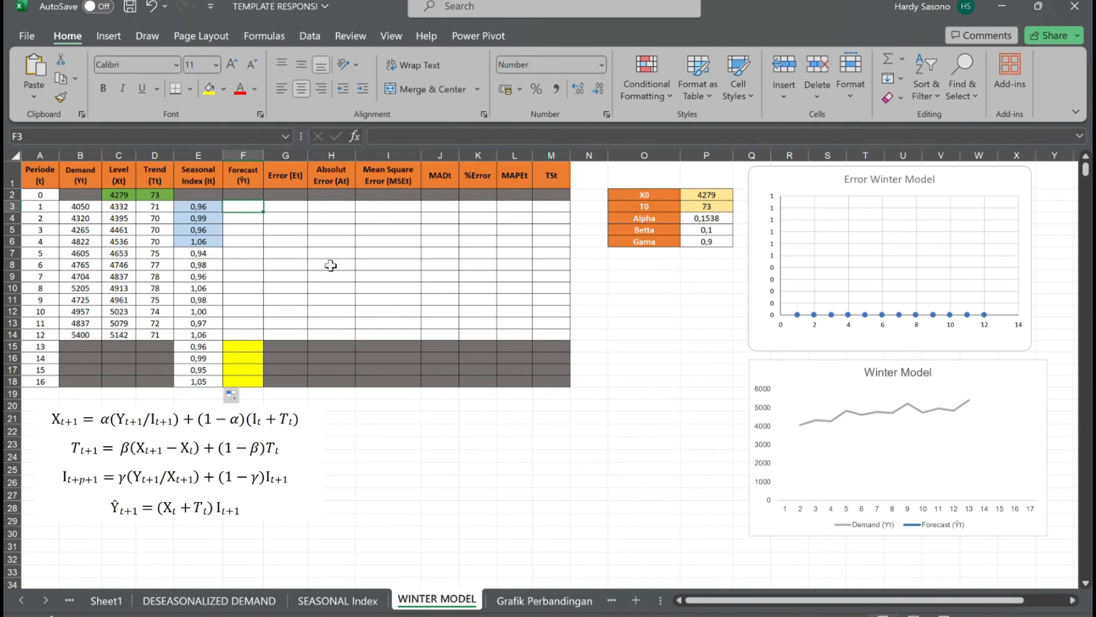
pyautogui.write('=')
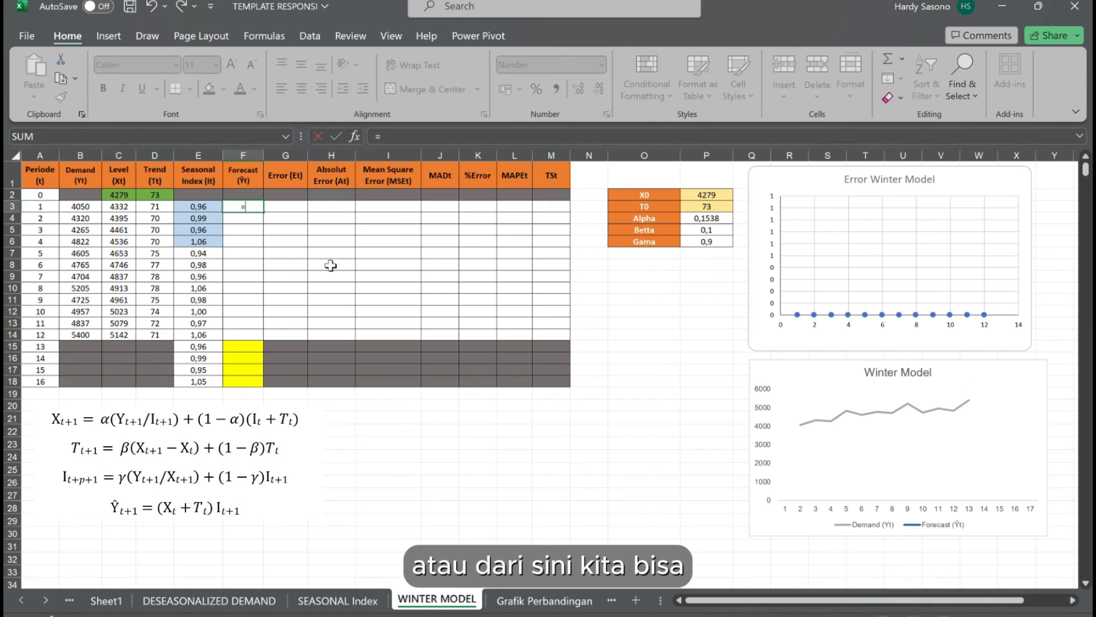
pyautogui.write('(')
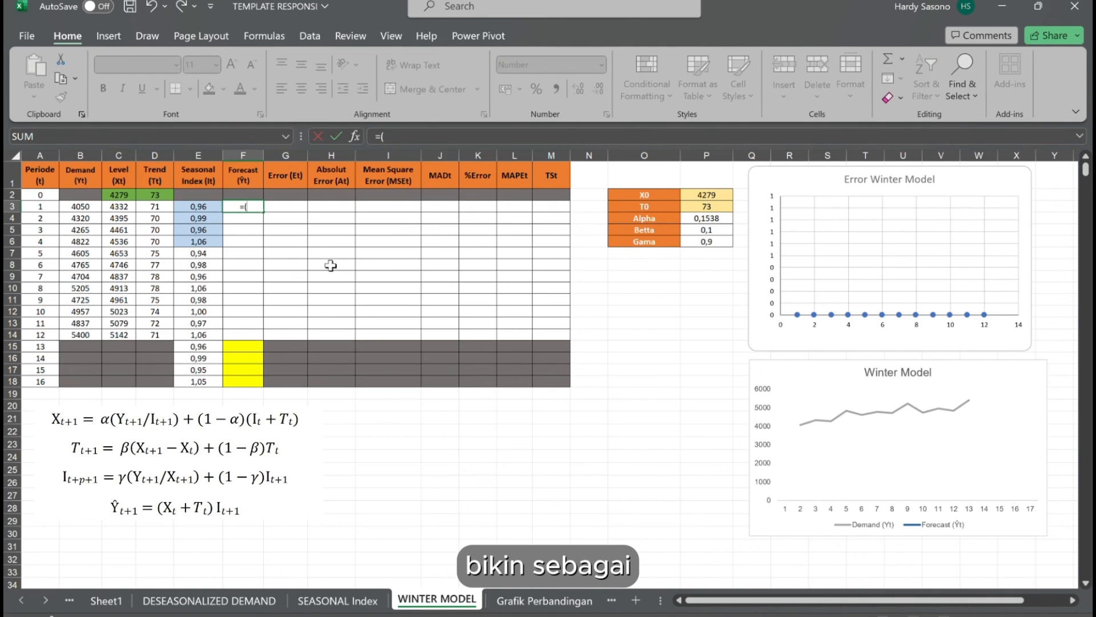
pyautogui.click(133, 199)
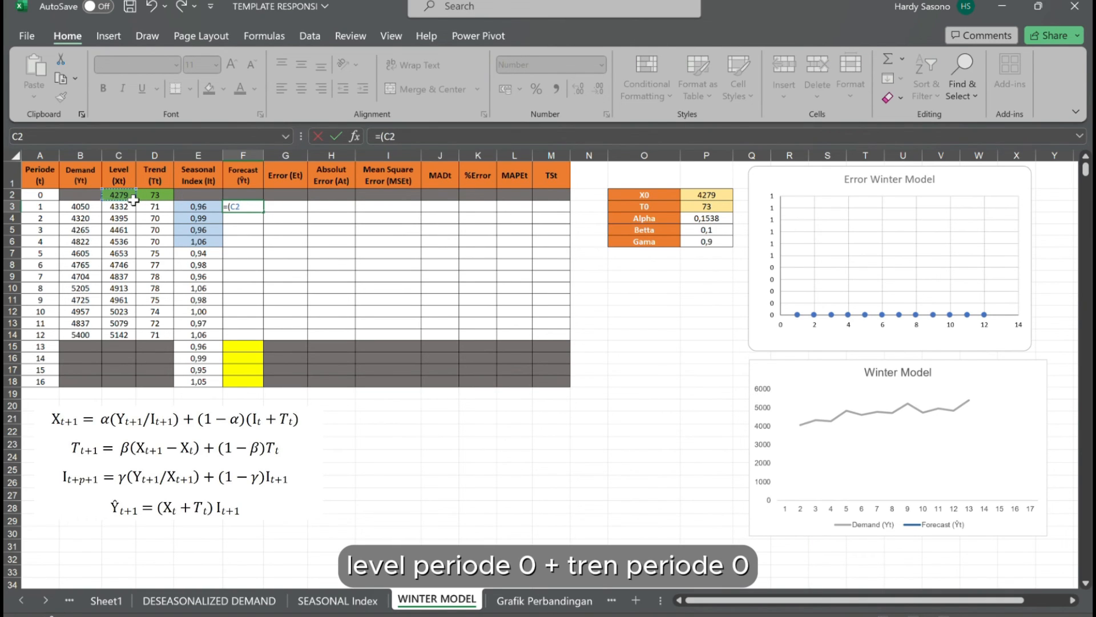
pyautogui.write('+')
pyautogui.click(154, 199)
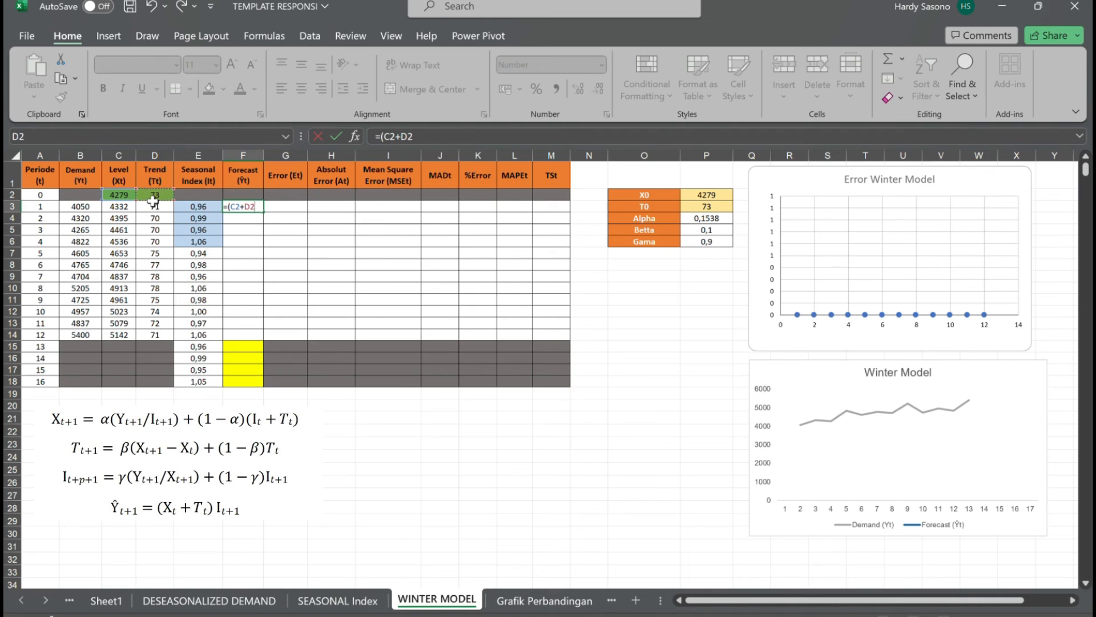
pyautogui.write(')*E3')
pyautogui.press('Return')
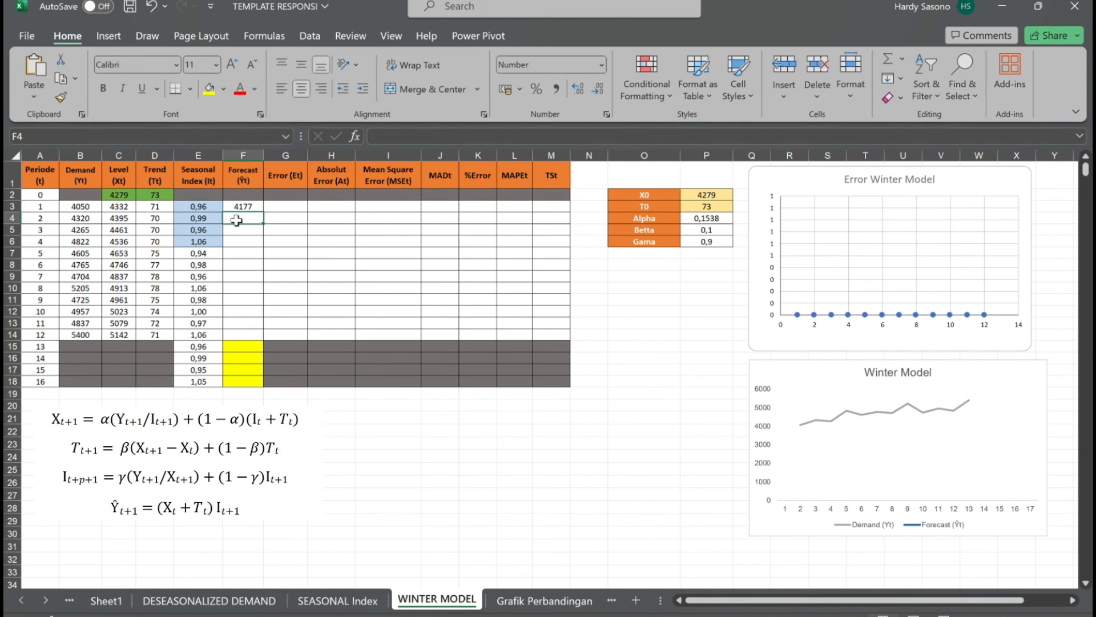
# Fill the forecast formula from F3 down through period 12 in F14, leaving the yellow cells for periods 13 to 16 empty.
pyautogui.click(253, 211)
pyautogui.hotkey('alt', 'Tab')
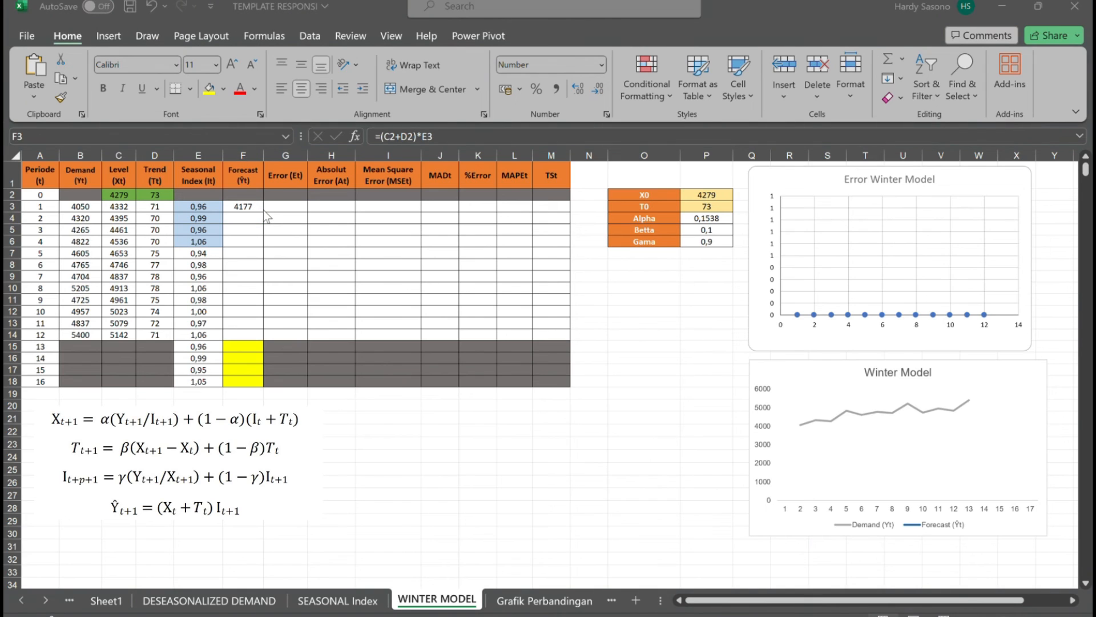
pyautogui.hotkey('alt', 'Tab')
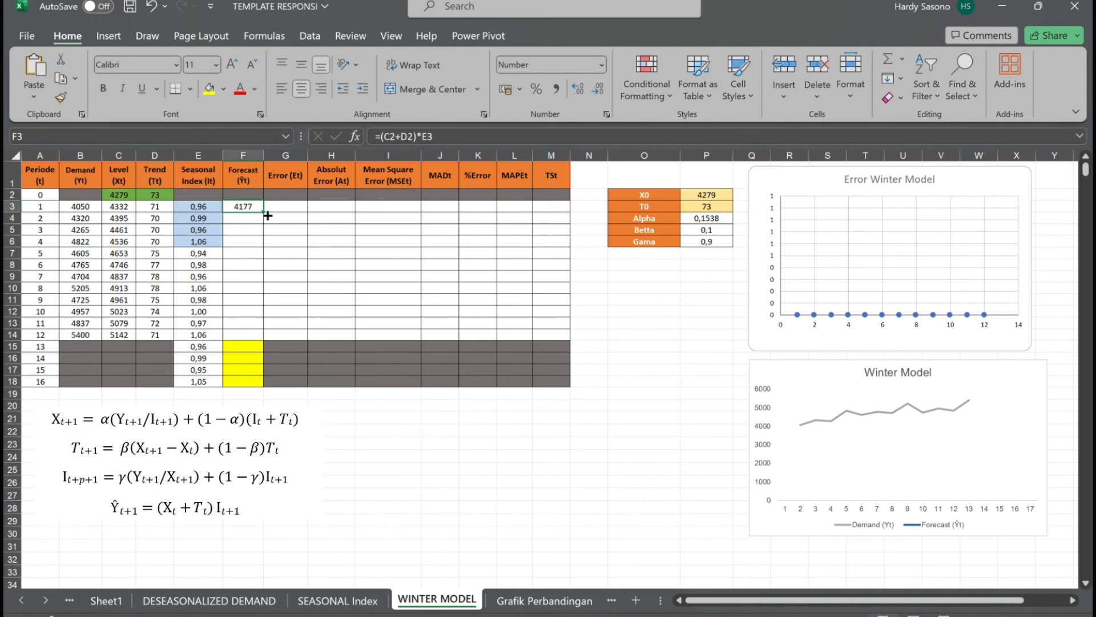
pyautogui.moveTo(268, 216); pyautogui.dragTo(273, 343)
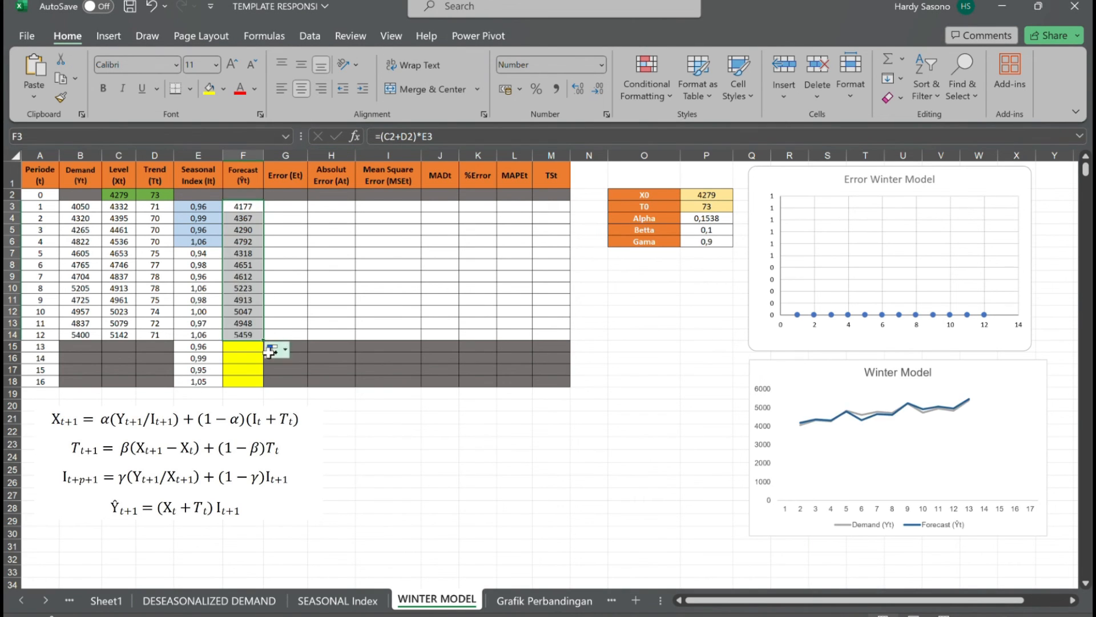
pyautogui.click(245, 470)
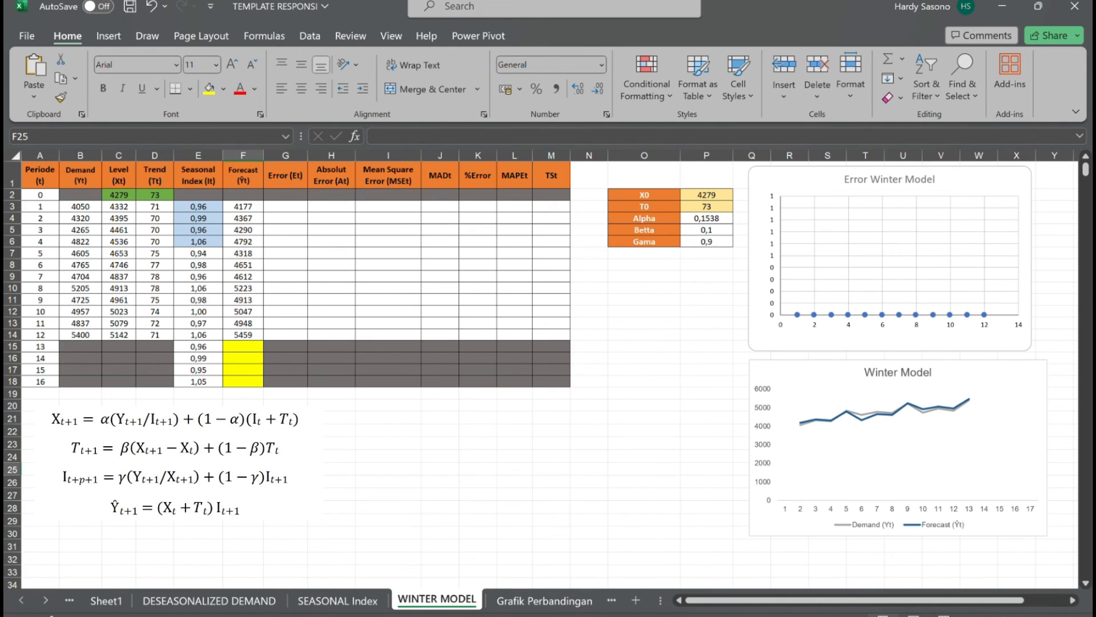
# Calculate the forecast for period 13 in F15 with =(C14+D14)*E15.
pyautogui.click(251, 346)
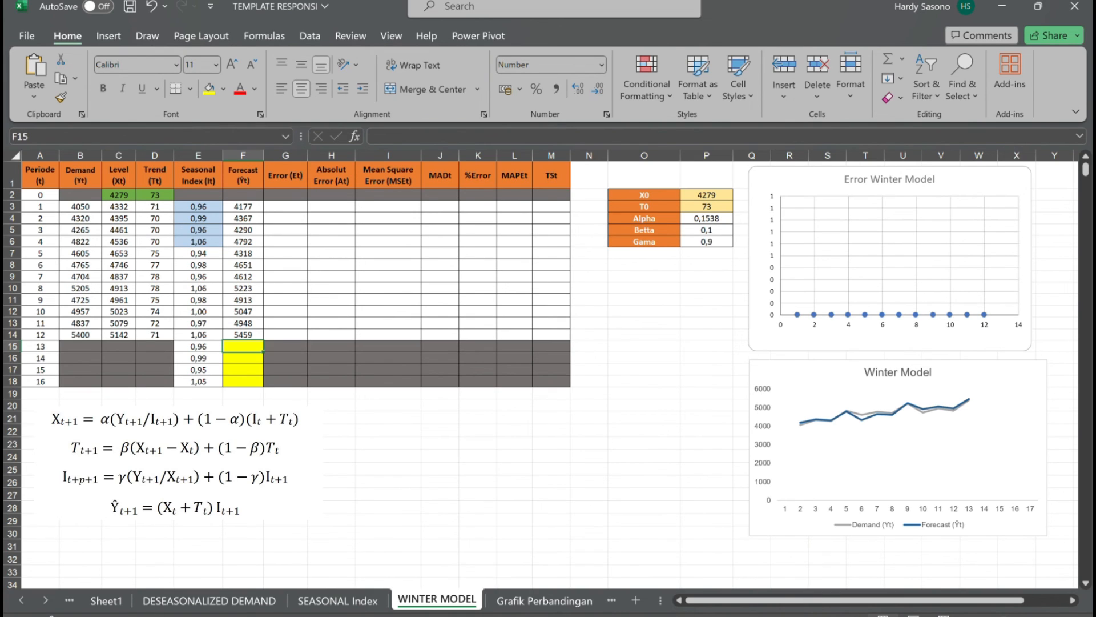
pyautogui.write('=(')
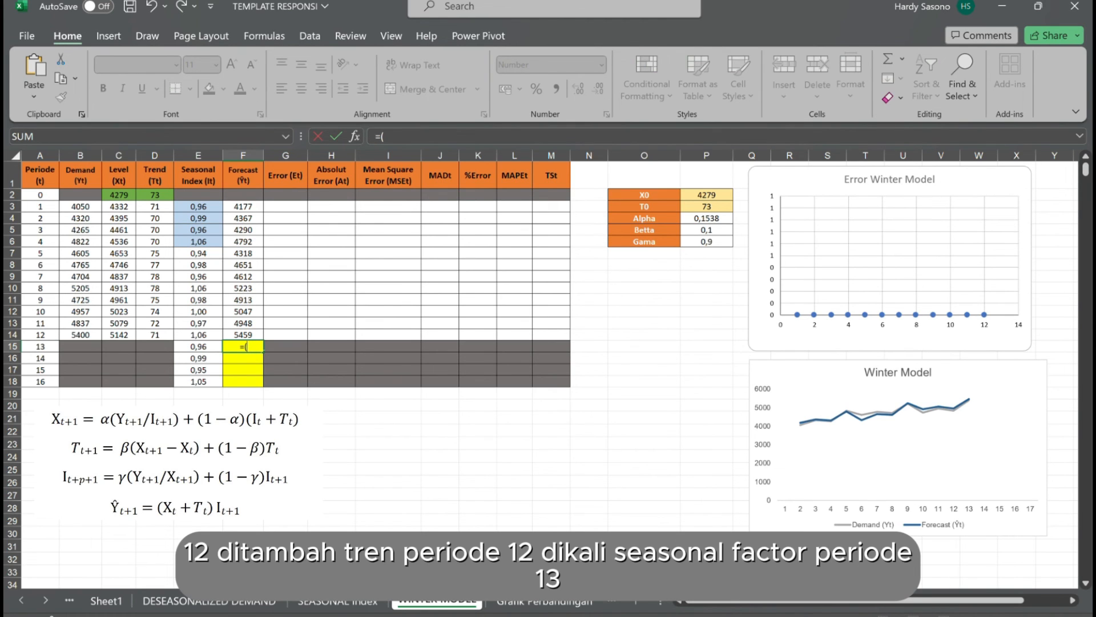
pyautogui.write('C114')
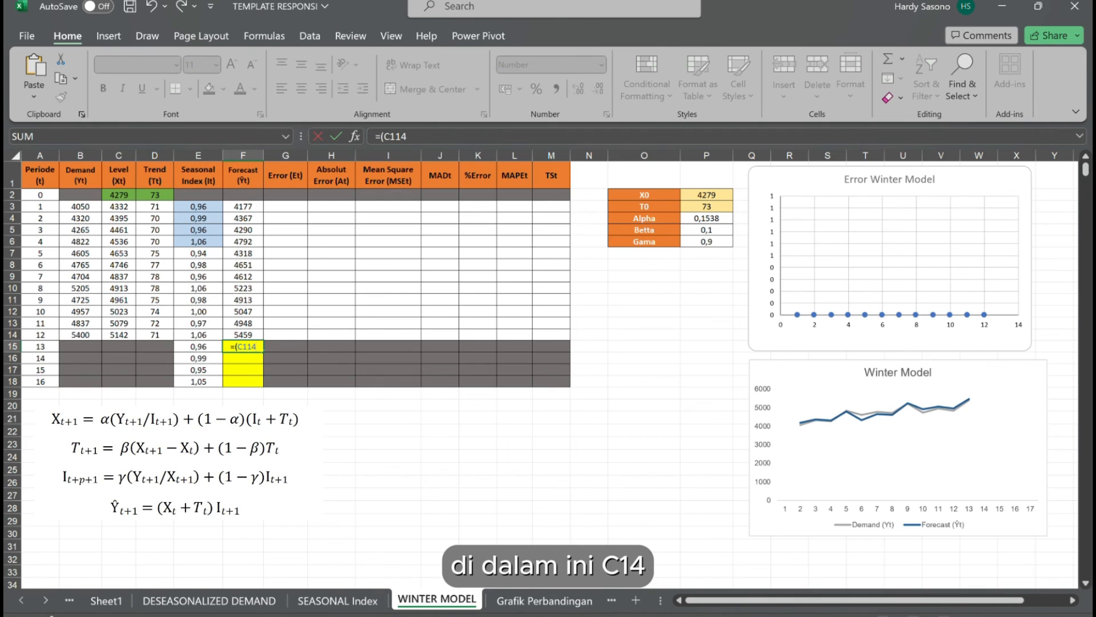
pyautogui.write('+')
pyautogui.press('BackSpace')
pyautogui.press('BackSpace')
pyautogui.press('BackSpace')
pyautogui.write('14+')
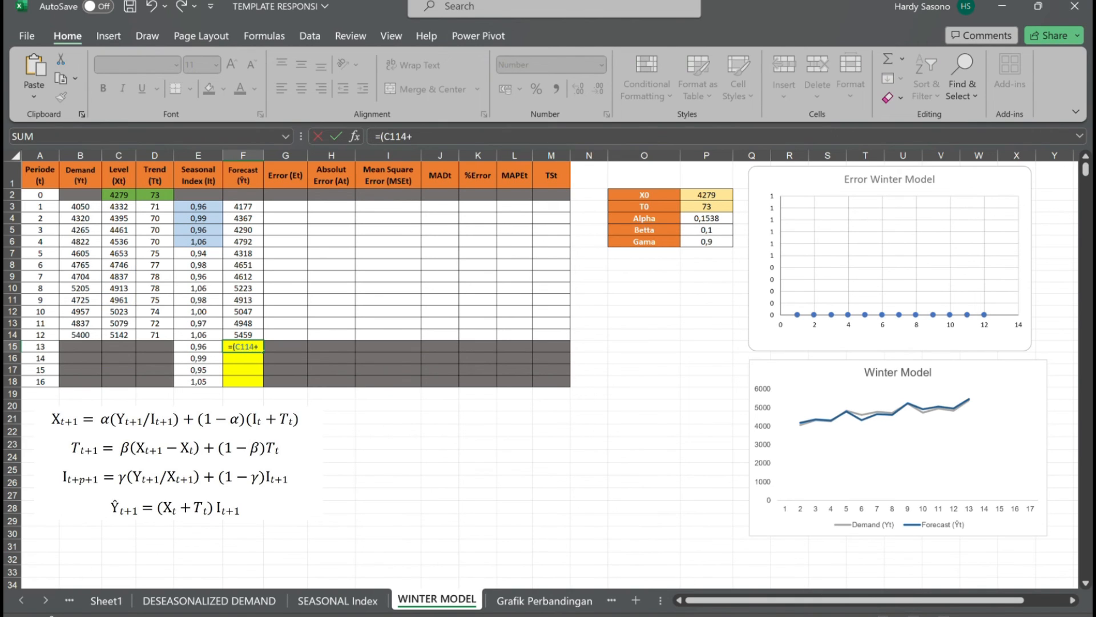
pyautogui.press('BackSpace')
pyautogui.press('BackSpace')
pyautogui.press('BackSpace')
pyautogui.write('4+D14')
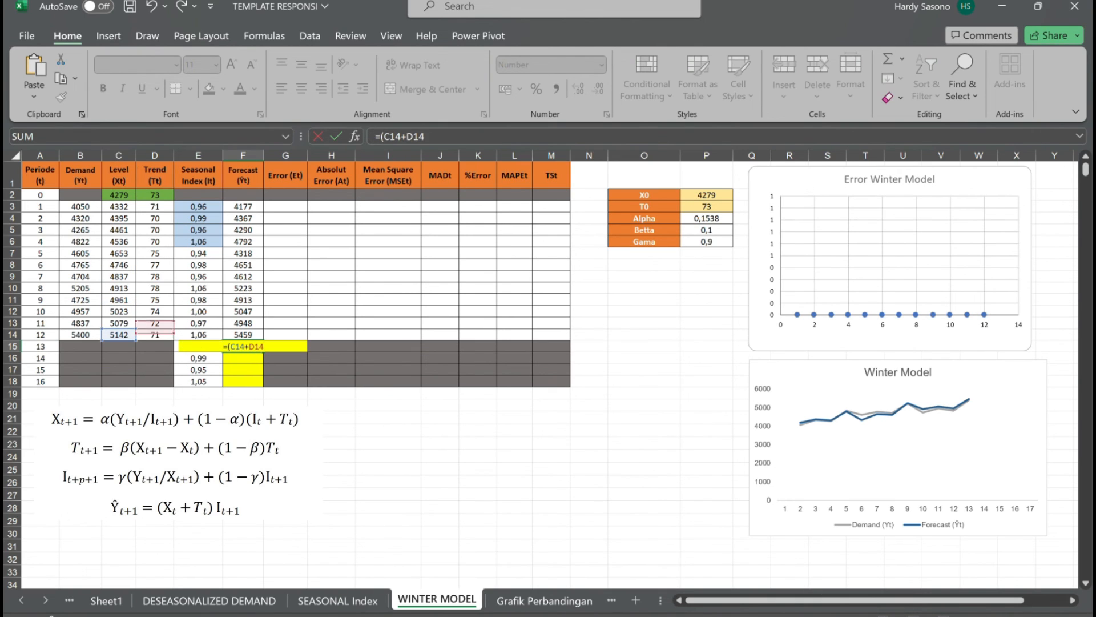
pyautogui.write(')*')
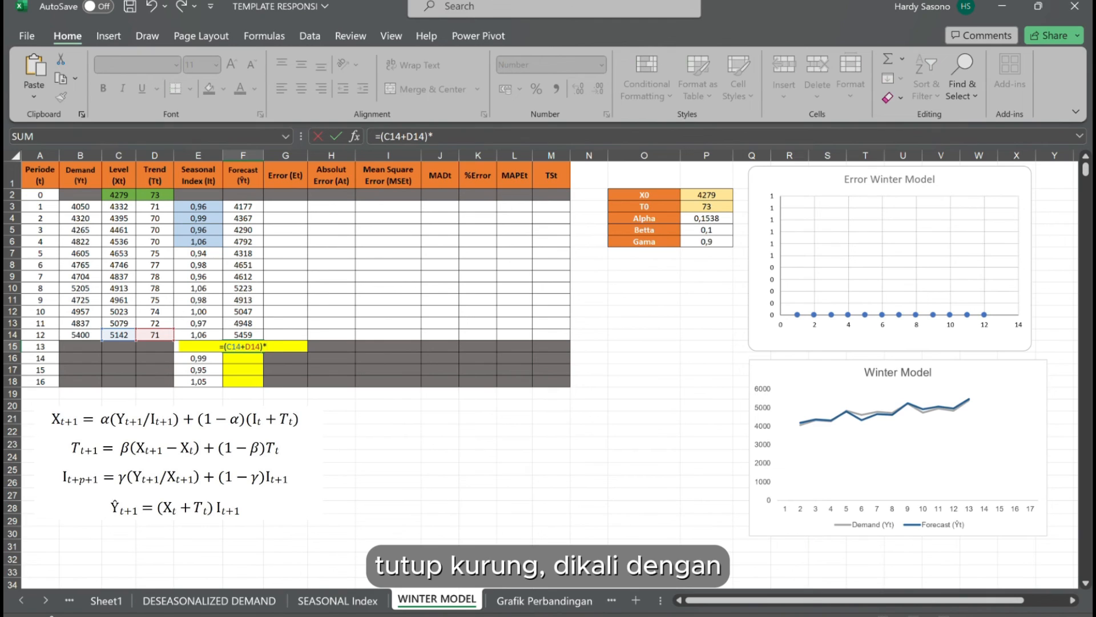
pyautogui.write('E15')
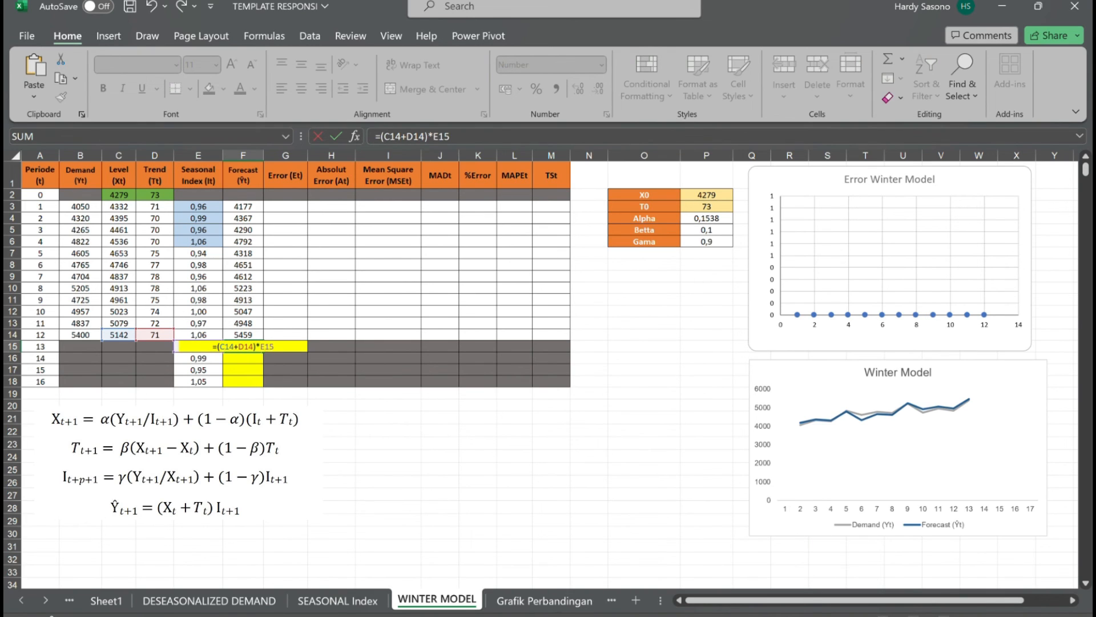
pyautogui.press('Return')
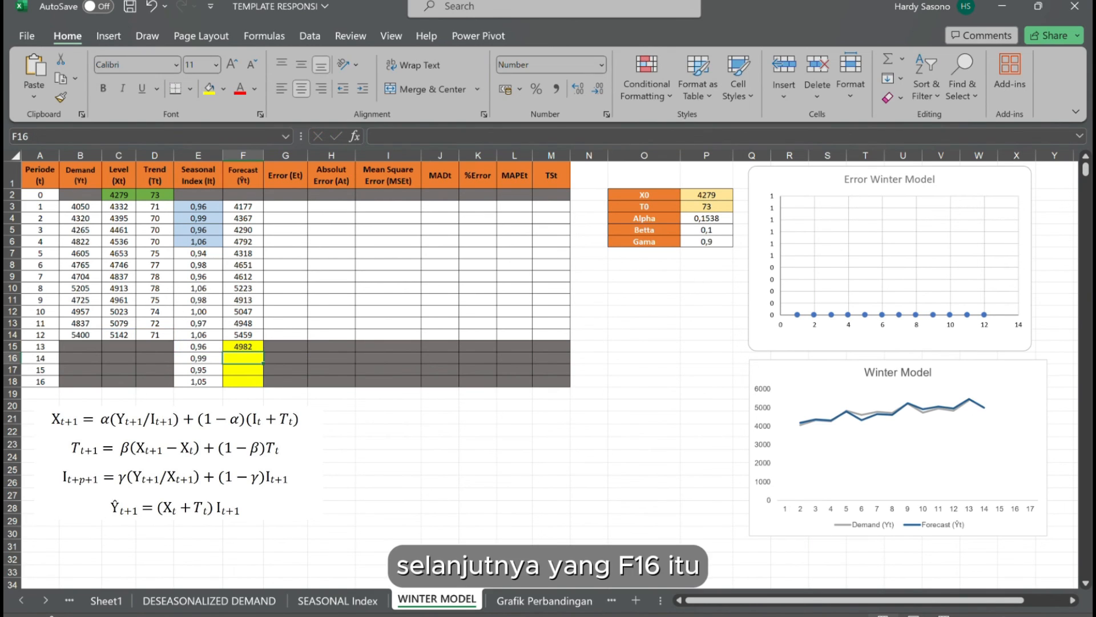
# Calculate the forecast for period 14 in F16 with =(C14+2*D14)*E16.
pyautogui.write('=')
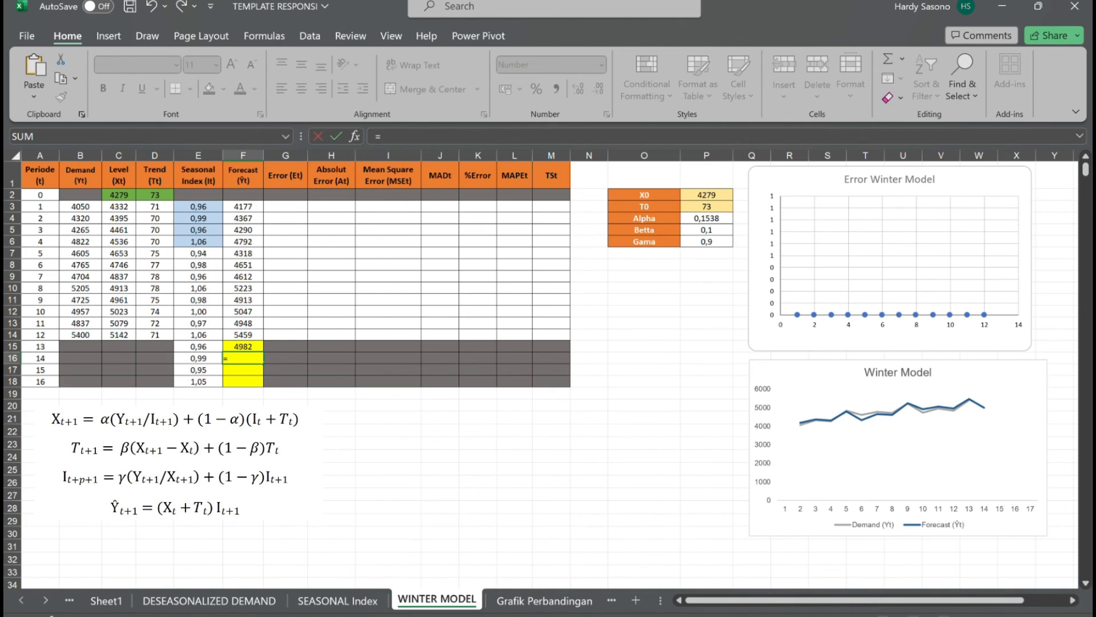
pyautogui.write('C14+2')
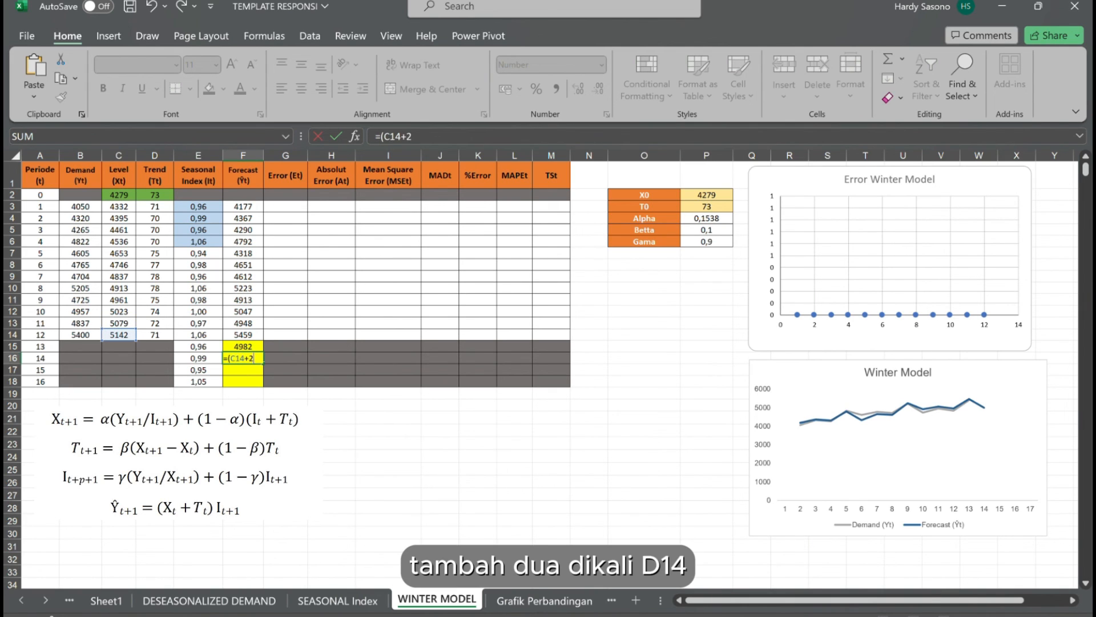
pyautogui.write('*')
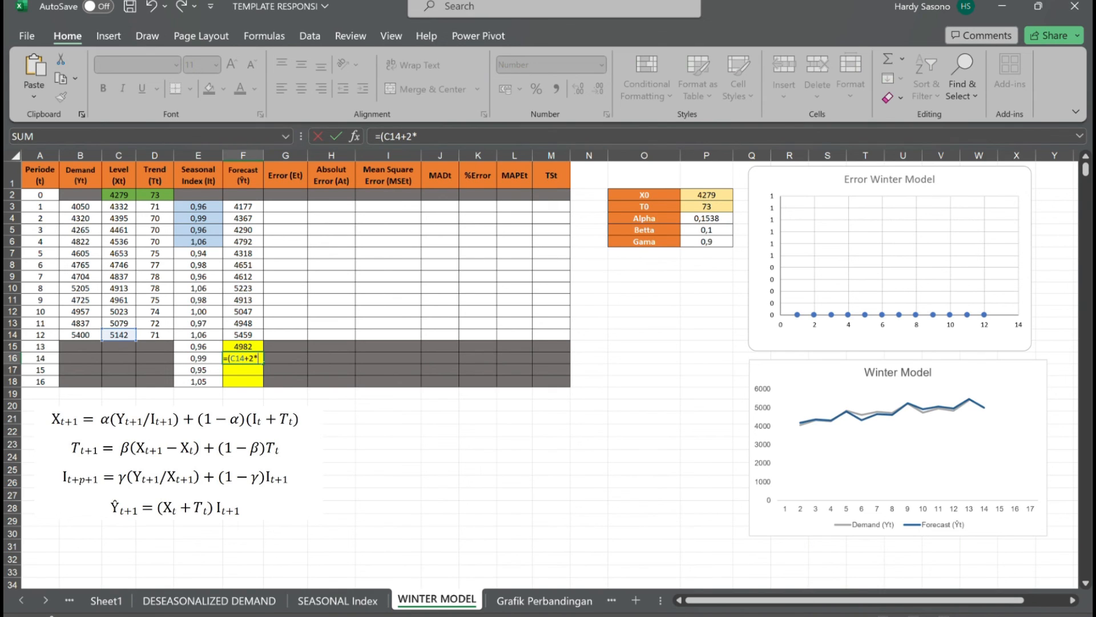
pyautogui.write('D14')
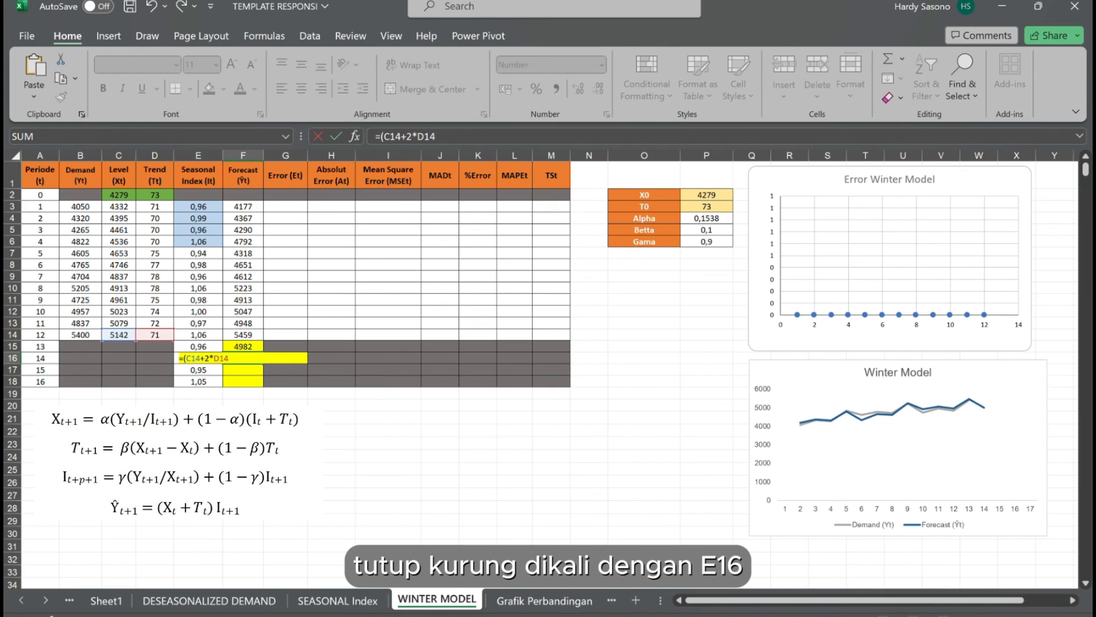
pyautogui.write(')*E16')
pyautogui.hotkey('ctrl', 'Return')
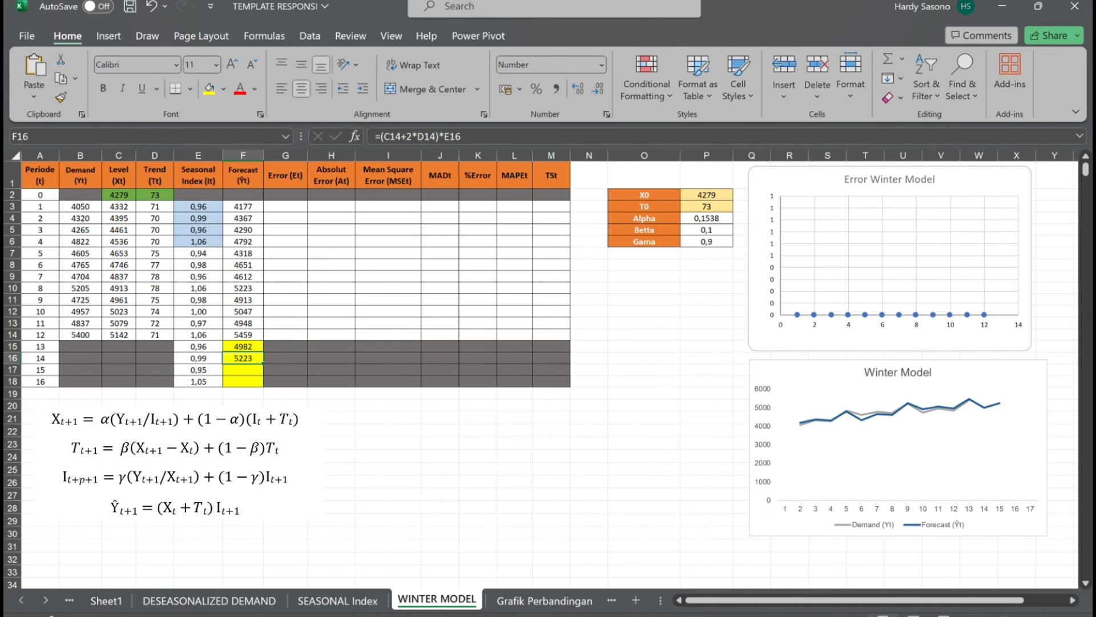
# Calculate the forecast for period 15 in F17 with =(C14+3*D14)*E17.
pyautogui.press('Down')
pyautogui.write('=C1')
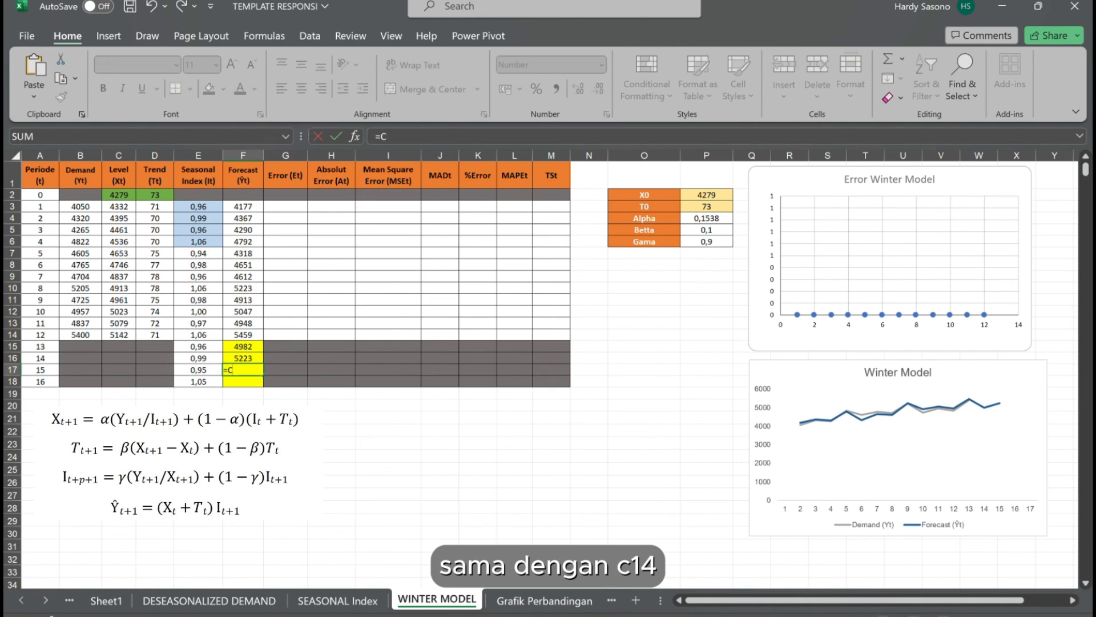
pyautogui.press('BackSpace')
pyautogui.press('BackSpace')
pyautogui.write('(')
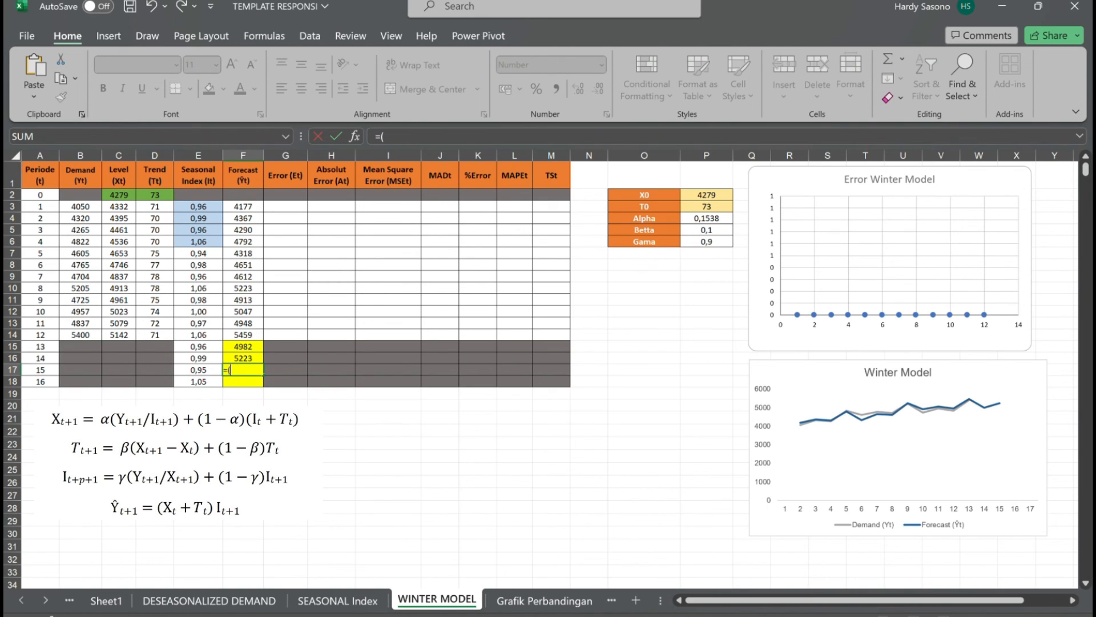
pyautogui.write('1')
pyautogui.click(125, 339)
pyautogui.write('+3*')
pyautogui.click(155, 336)
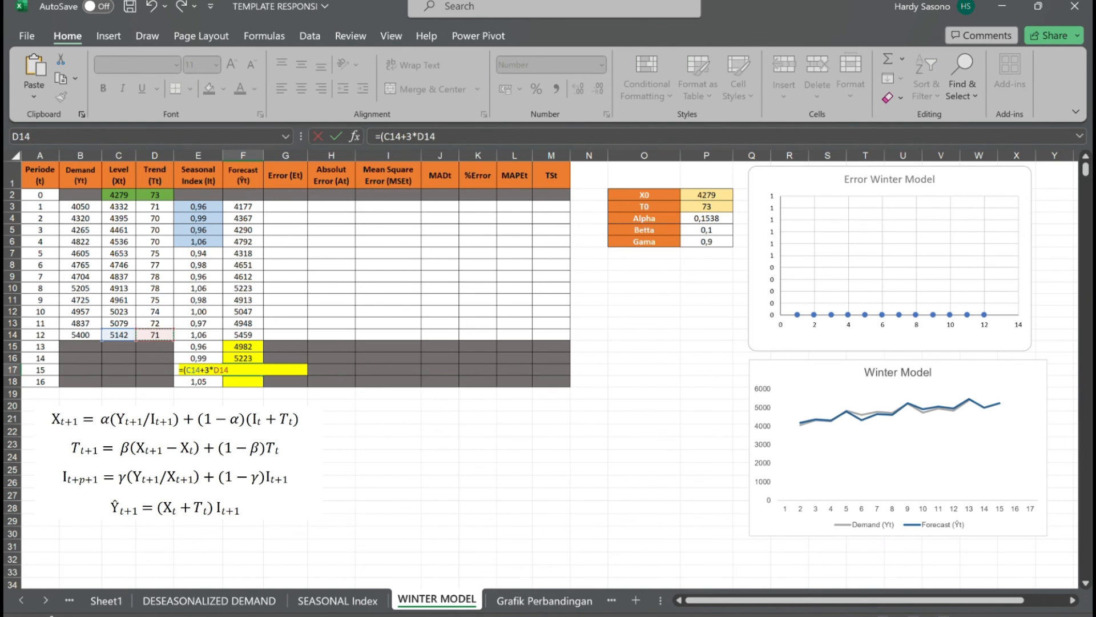
pyautogui.write(')*')
pyautogui.click(199, 369)
pyautogui.press('Return')
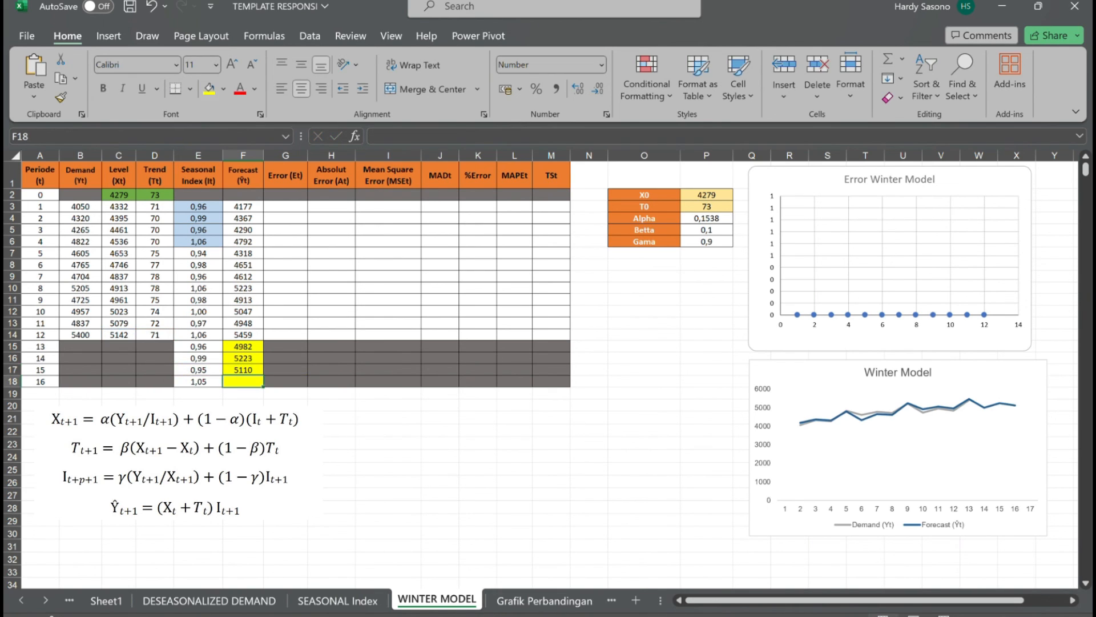
# Calculate the forecast for period 16 in F18 with =(C14+4*D14)*E18.
pyautogui.write('=')
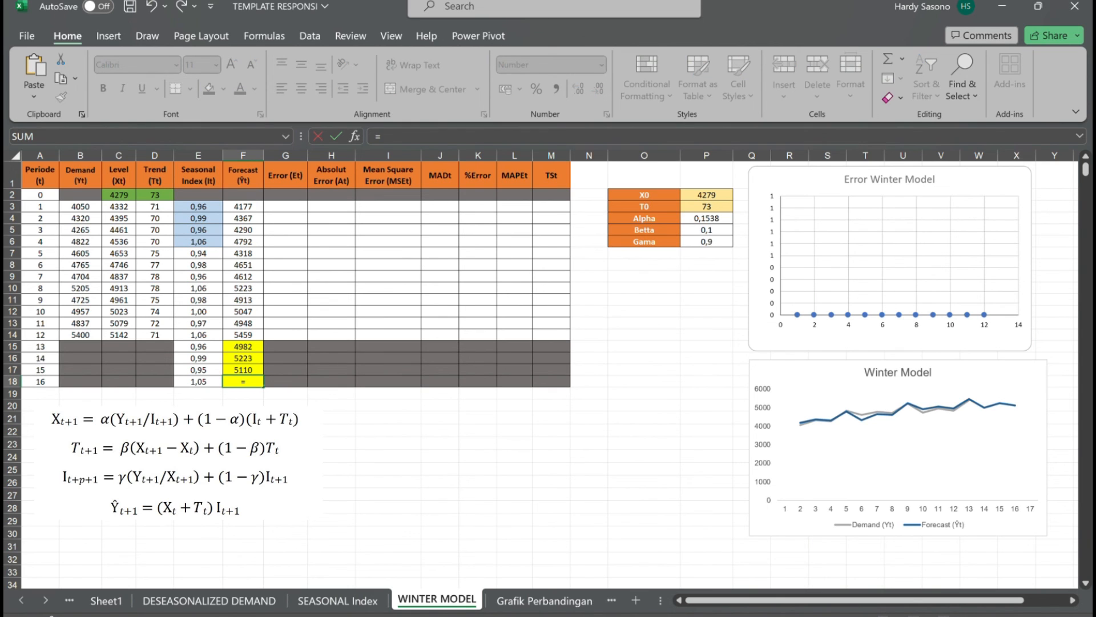
pyautogui.write('(')
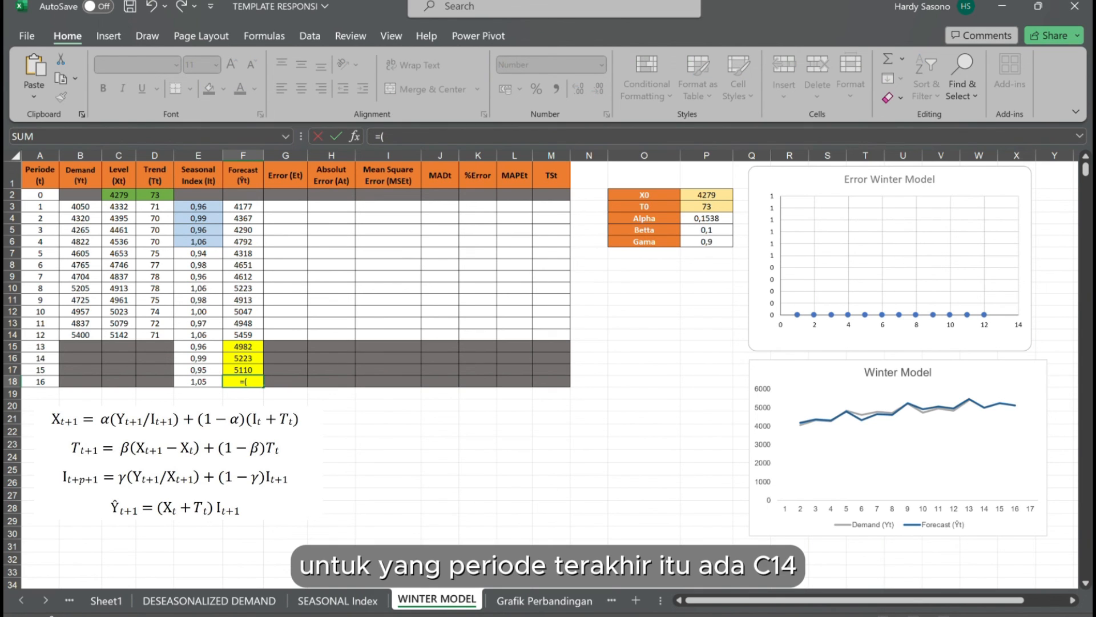
pyautogui.write('C14+')
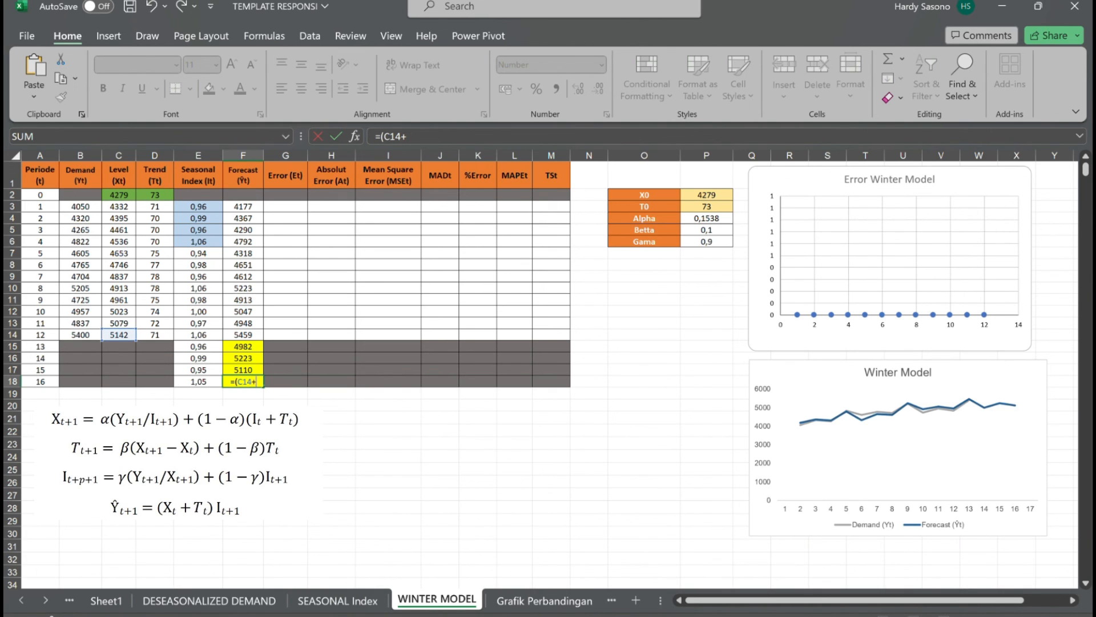
pyautogui.write('4*')
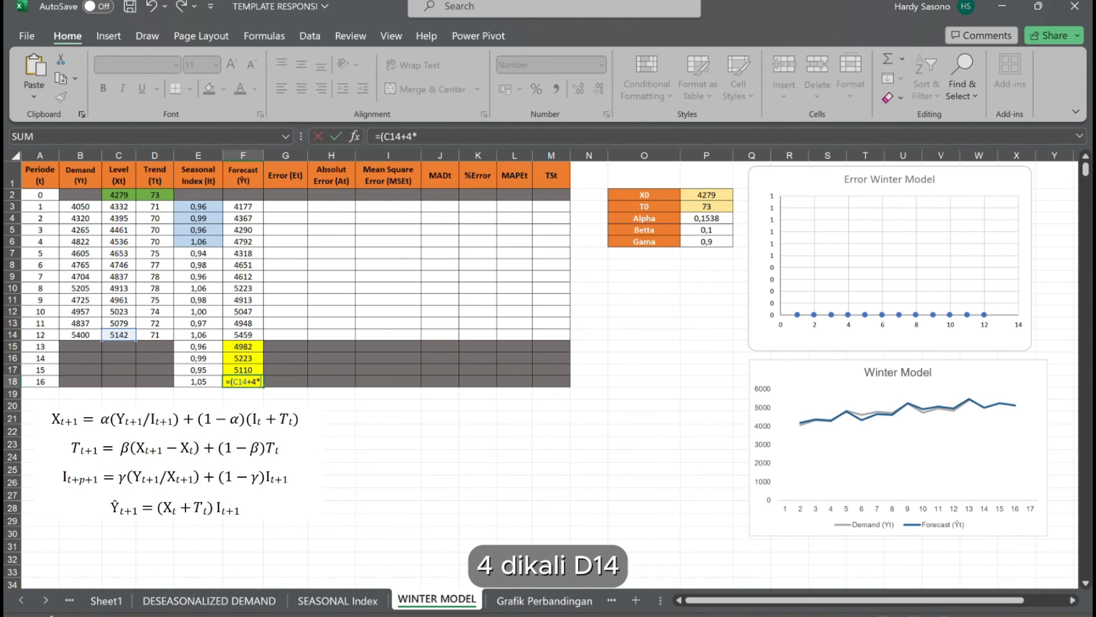
pyautogui.click(164, 340)
pyautogui.write(')*')
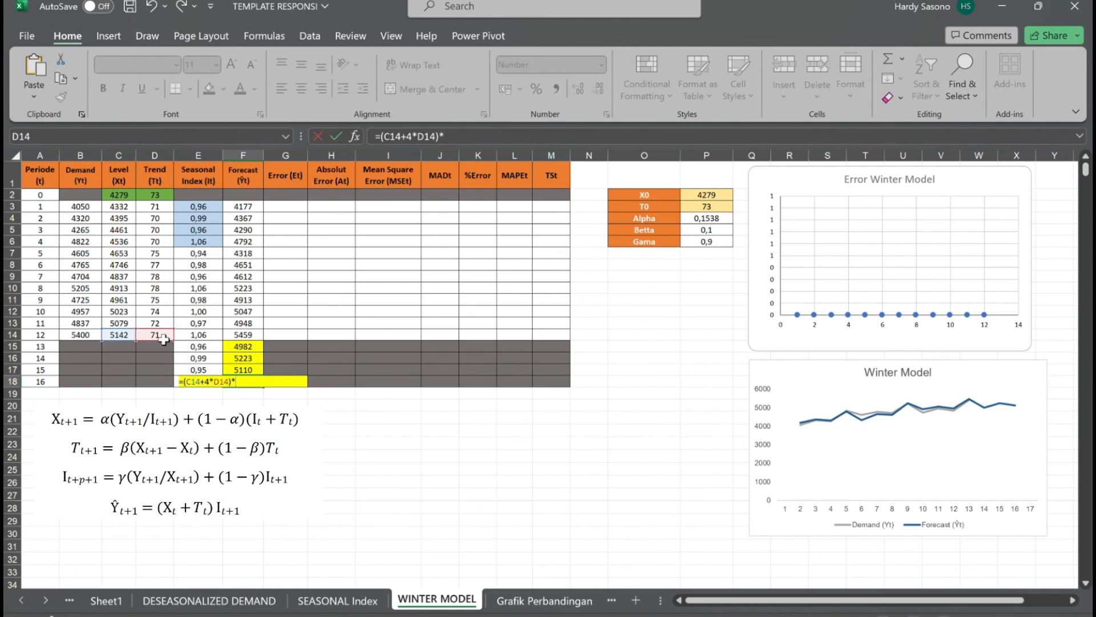
pyautogui.write('E1')
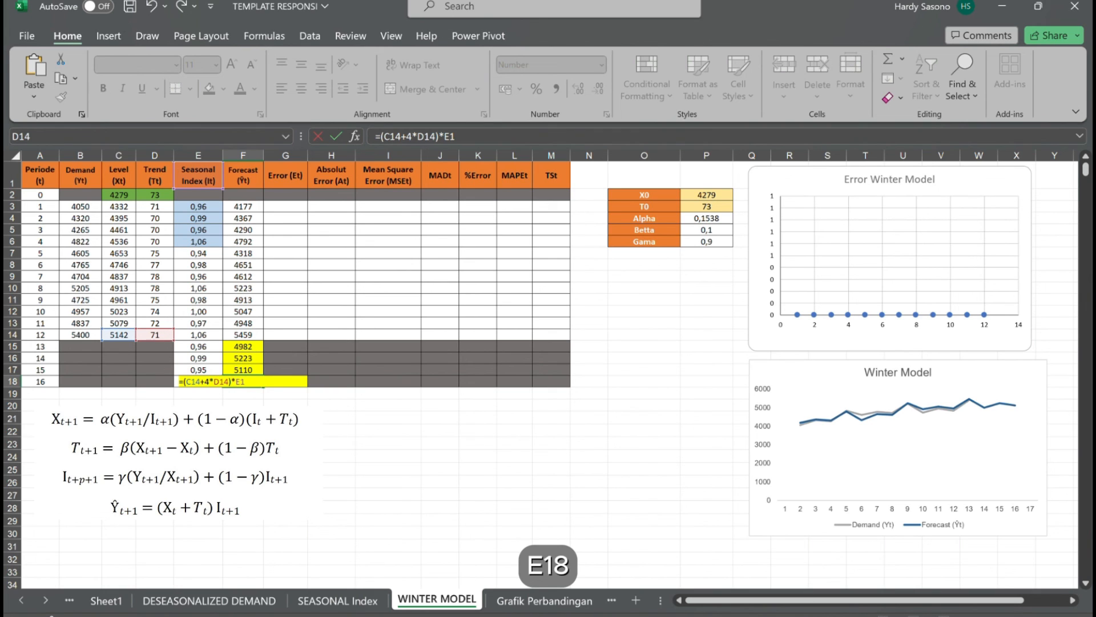
pyautogui.write('8')
pyautogui.press('Return')
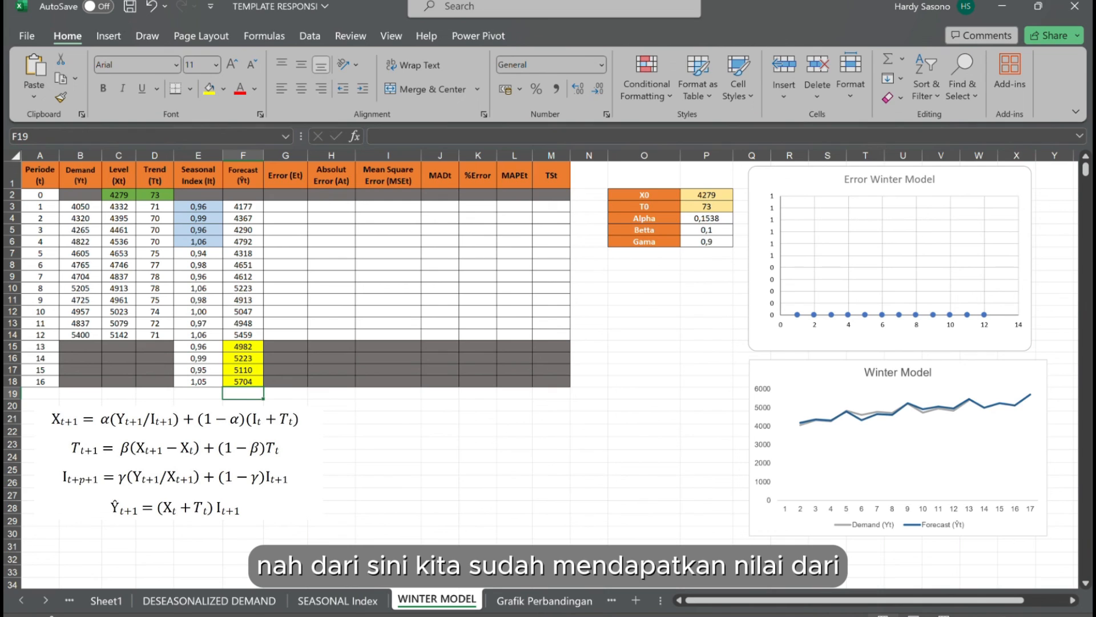
pyautogui.moveTo(257, 351); pyautogui.dragTo(257, 383)
pyautogui.click(260, 404)
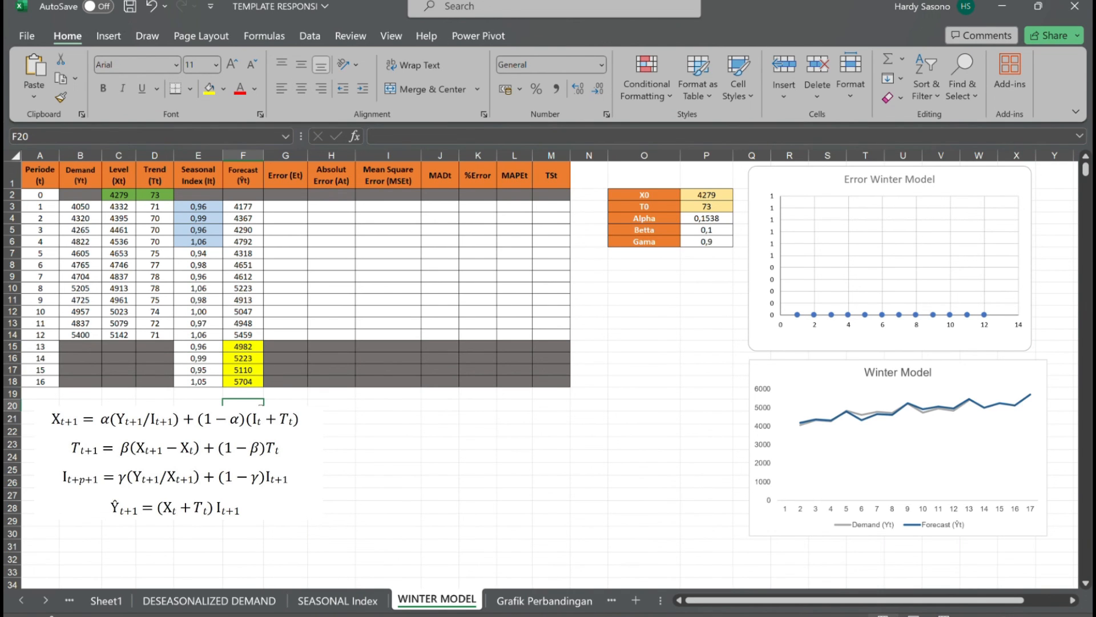
# Calculate the period 1 error in G3 with =F3-B3 and fill the formula down to G14.
pyautogui.click(300, 209)
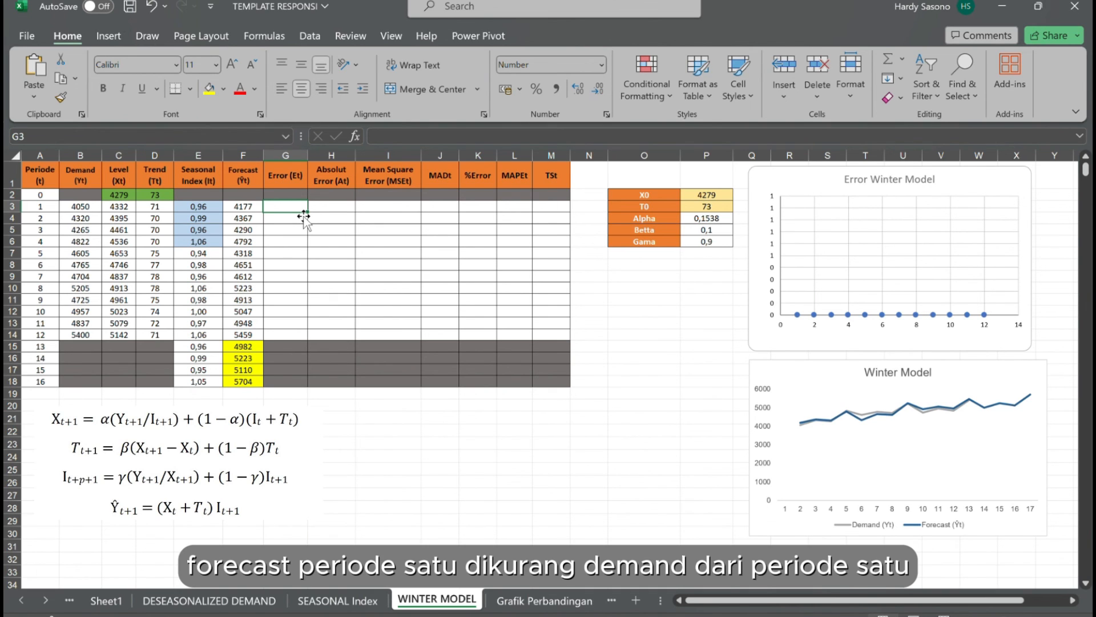
pyautogui.write('=')
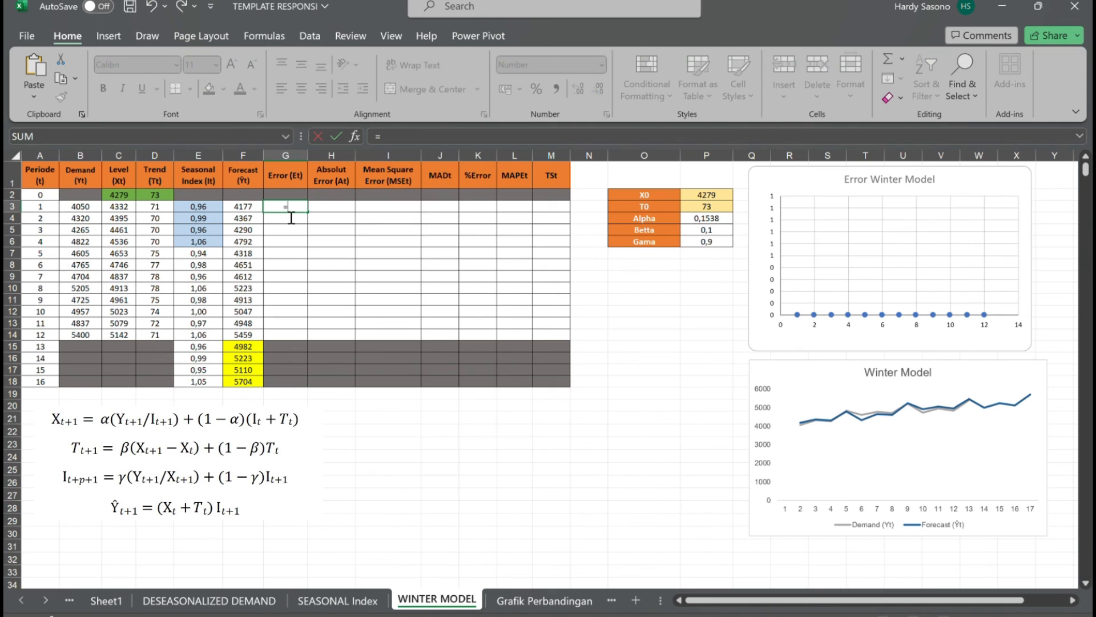
pyautogui.click(244, 209)
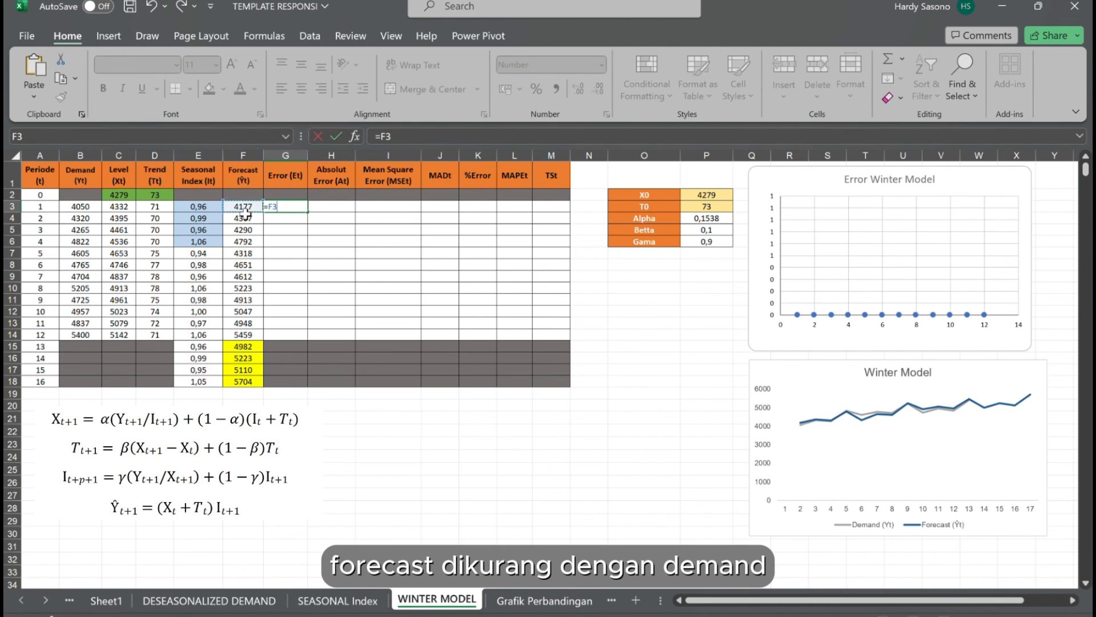
pyautogui.write('-')
pyautogui.click(91, 209)
pyautogui.press('Return')
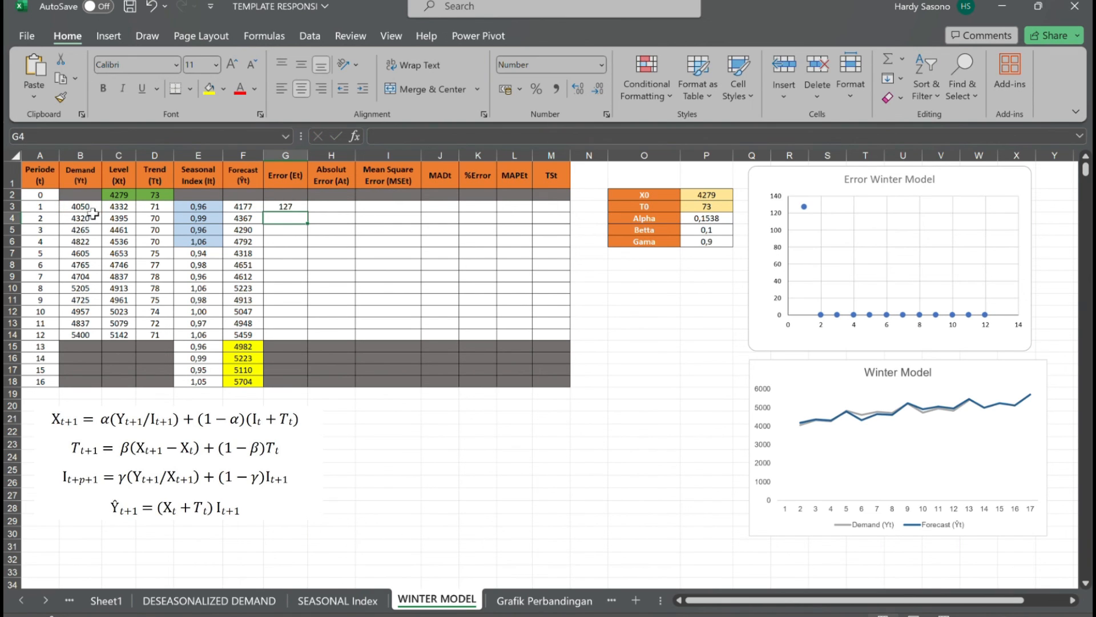
pyautogui.click(292, 209)
pyautogui.moveTo(308, 213); pyautogui.dragTo(313, 337)
# Calculate the period 1 absolute error in H3 with =ABS(G3) and fill the formula down to H14.
pyautogui.click(345, 210)
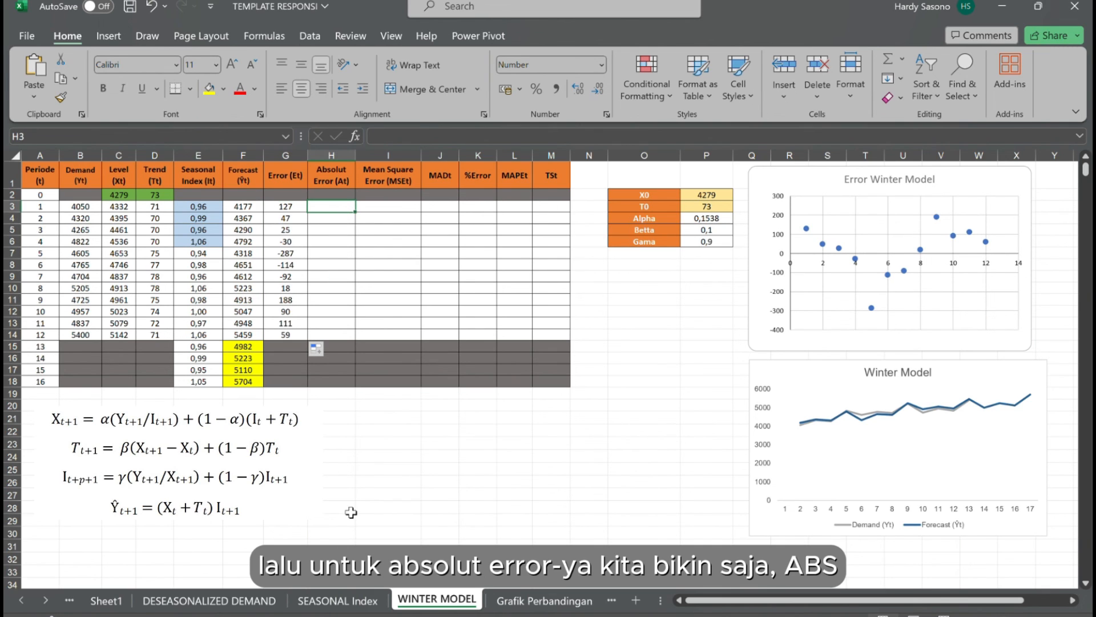
pyautogui.write('=ABS')
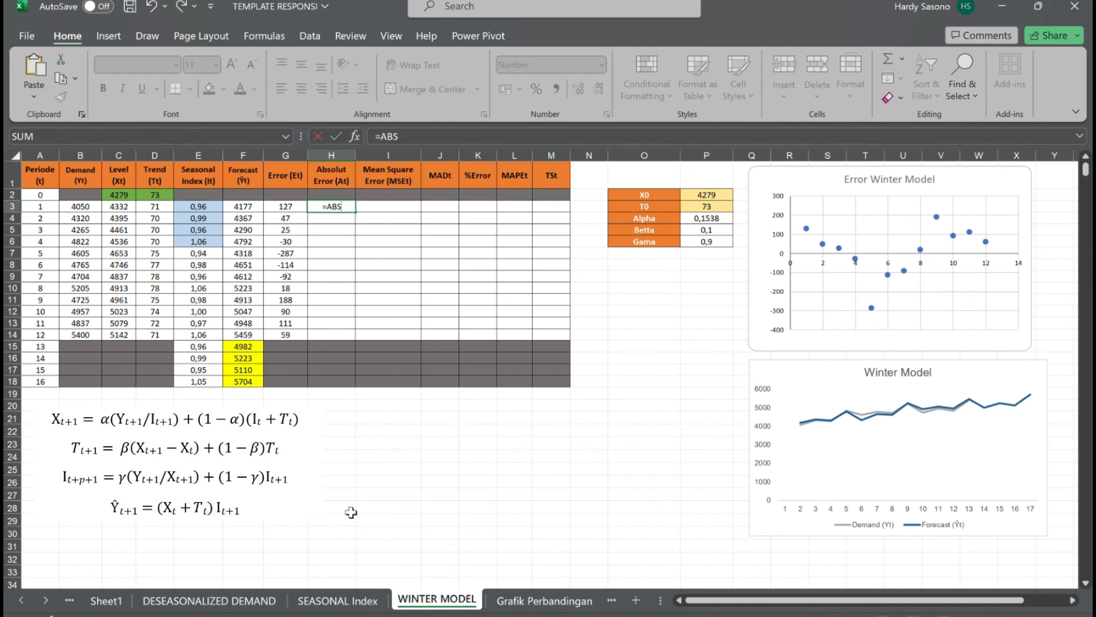
pyautogui.write('(')
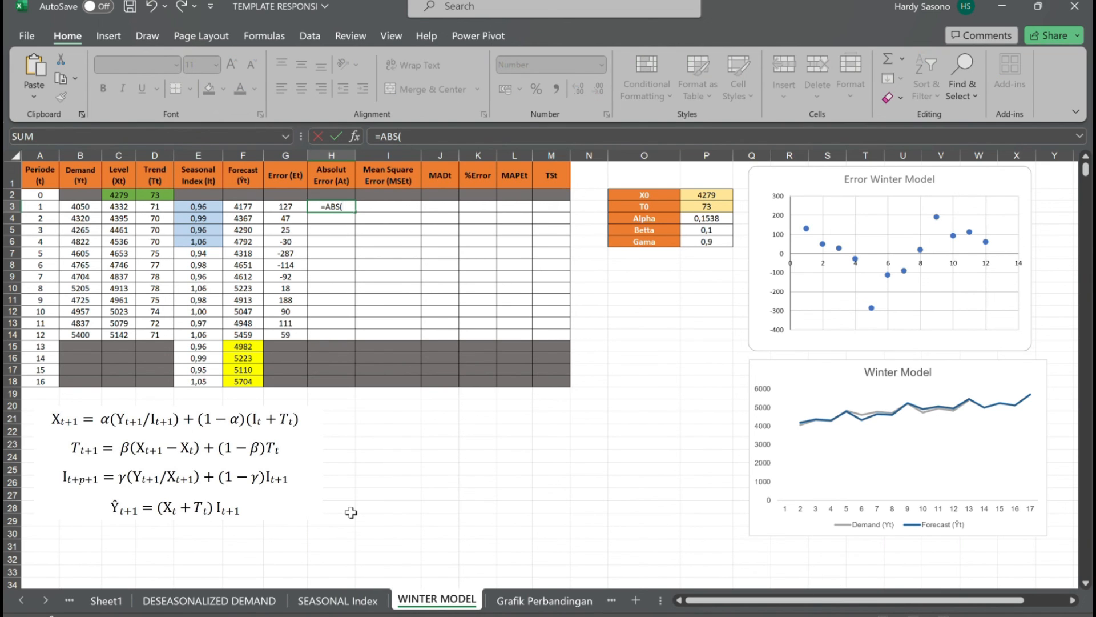
pyautogui.click(299, 212)
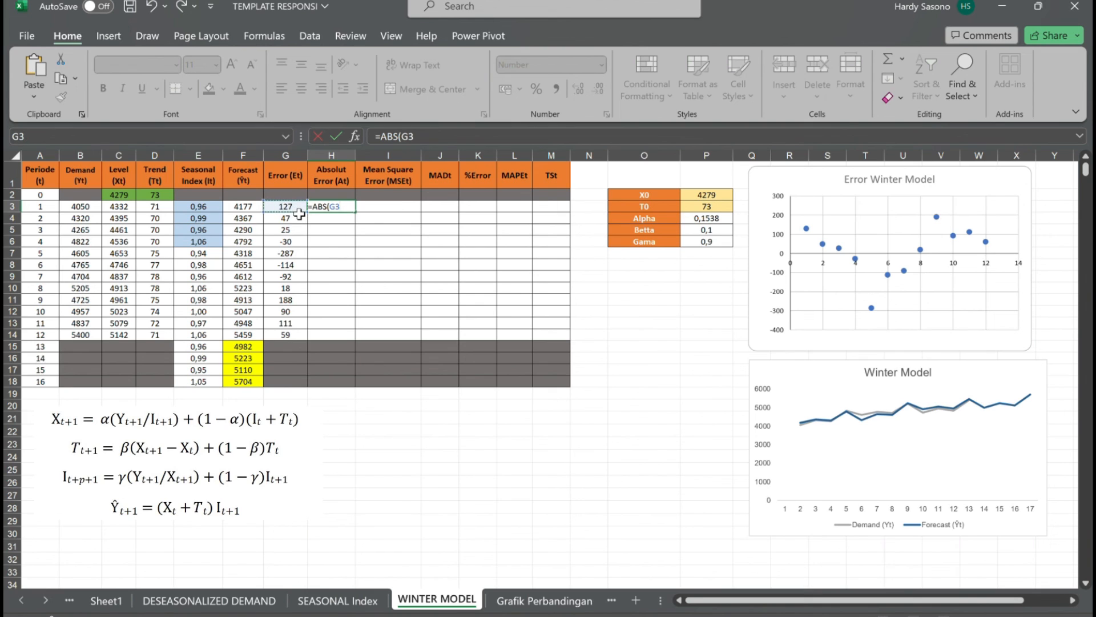
pyautogui.press('Return')
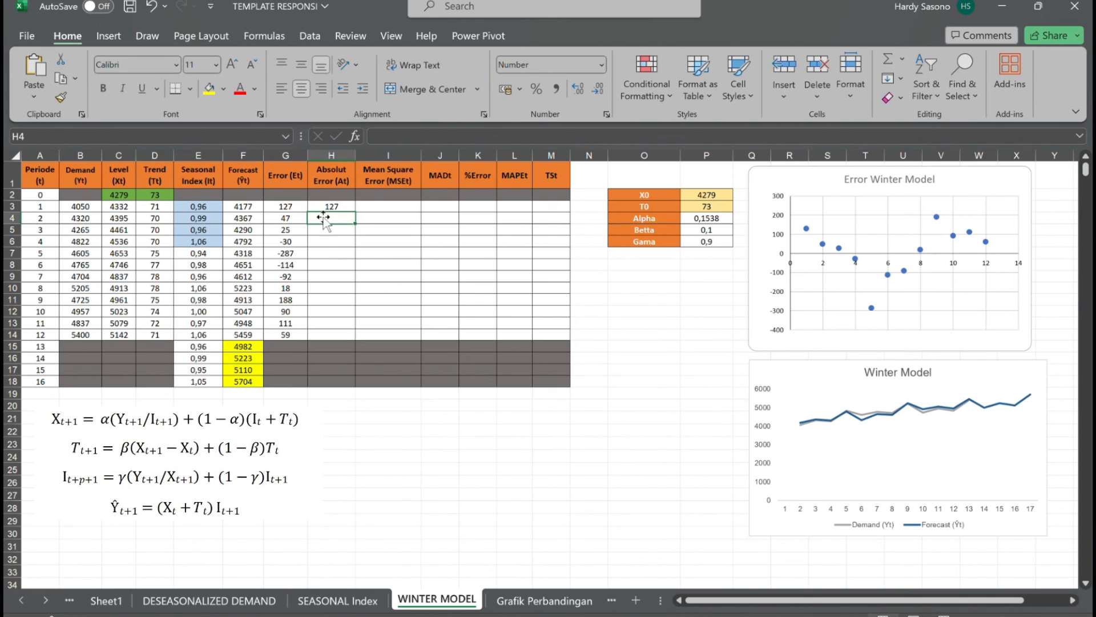
pyautogui.click(335, 200)
pyautogui.click(337, 209)
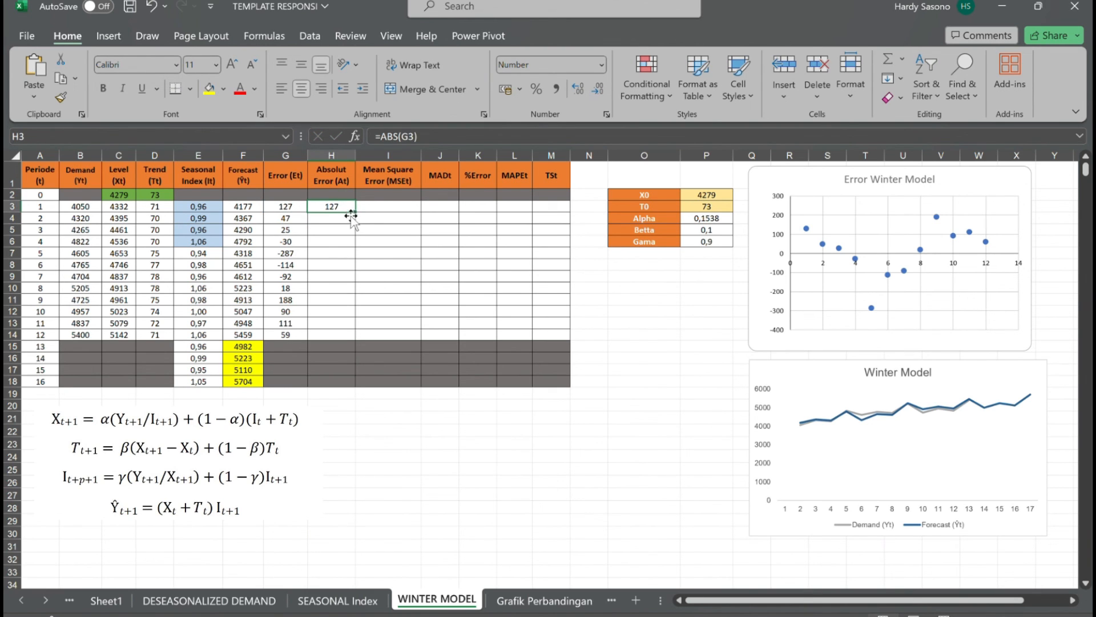
pyautogui.moveTo(356, 212); pyautogui.dragTo(356, 338)
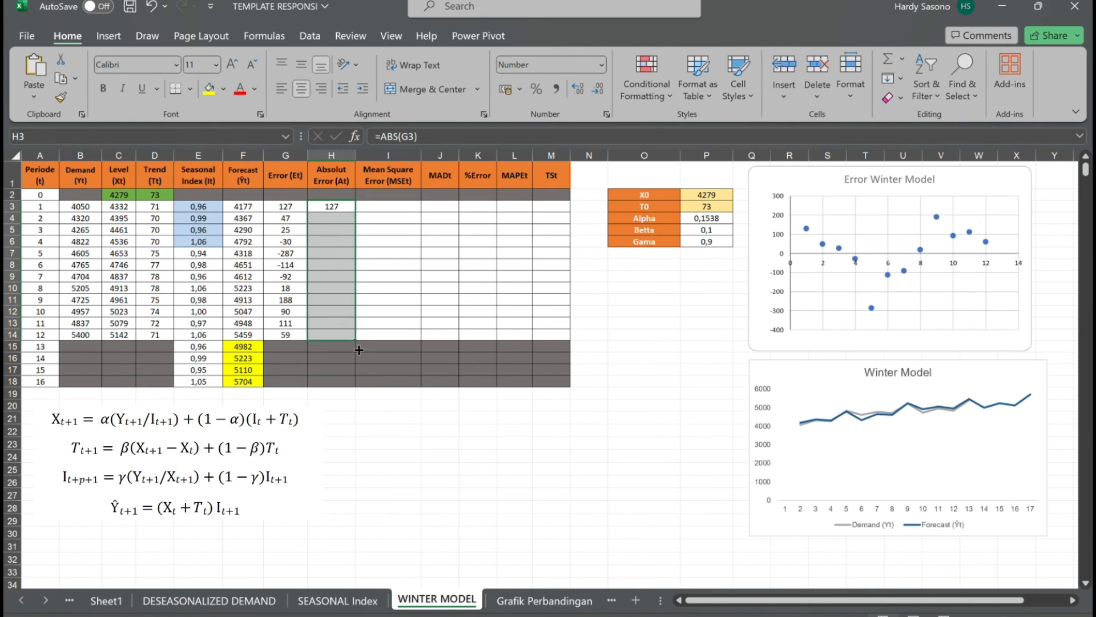
# Enter the sum of squared absolute errors in I3 as =SUMSQ($H$3:H3), locking only the range's starting cell.
pyautogui.click(392, 209)
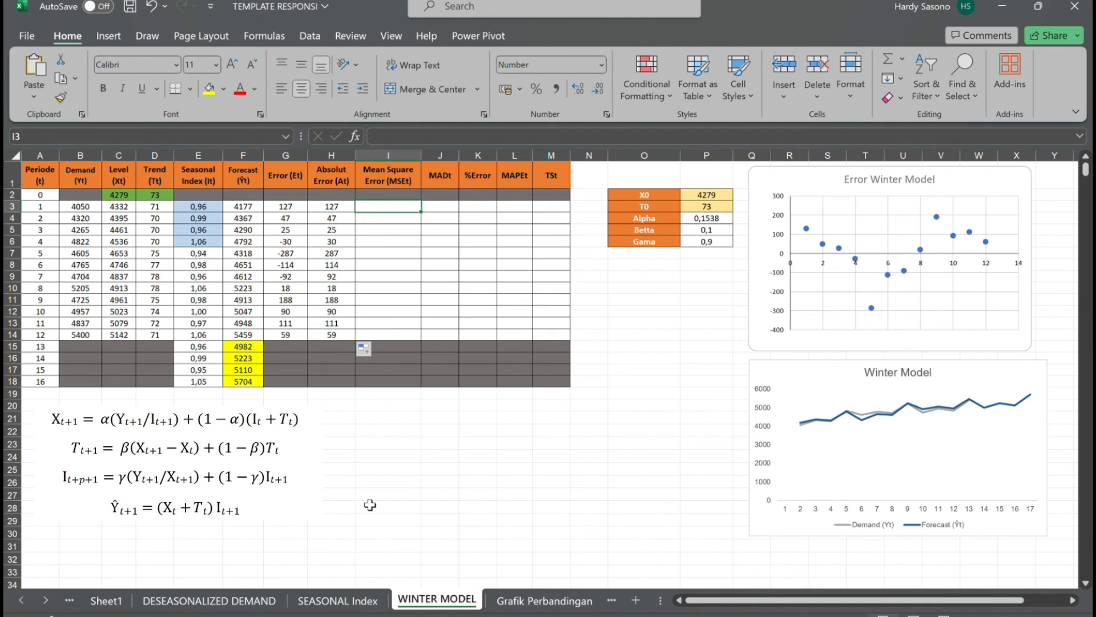
pyautogui.write('=SUM')
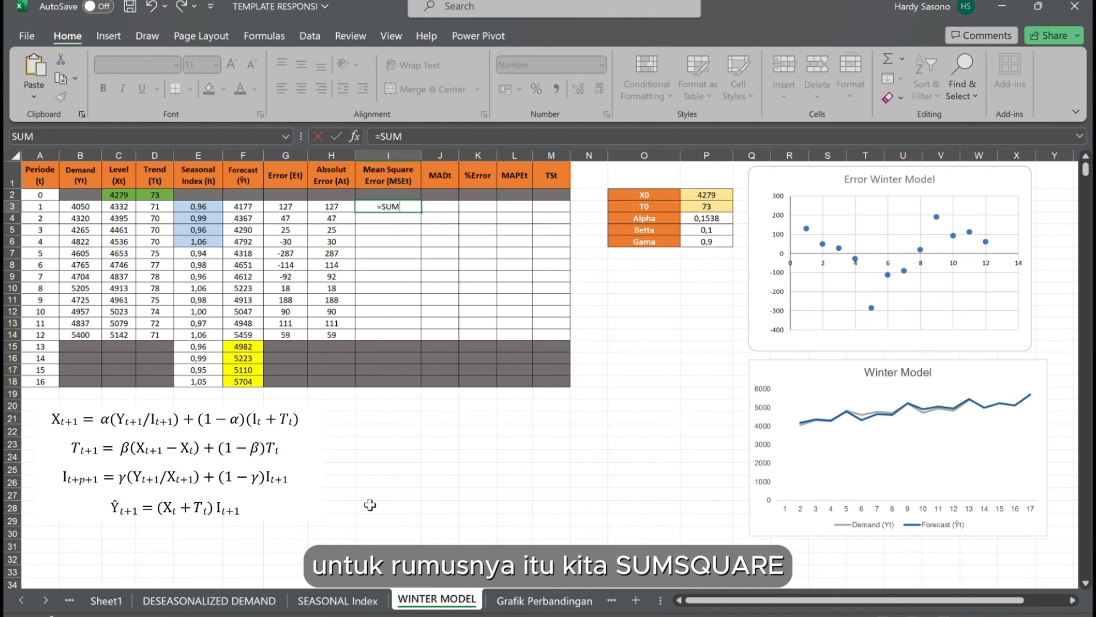
pyautogui.write('SQ')
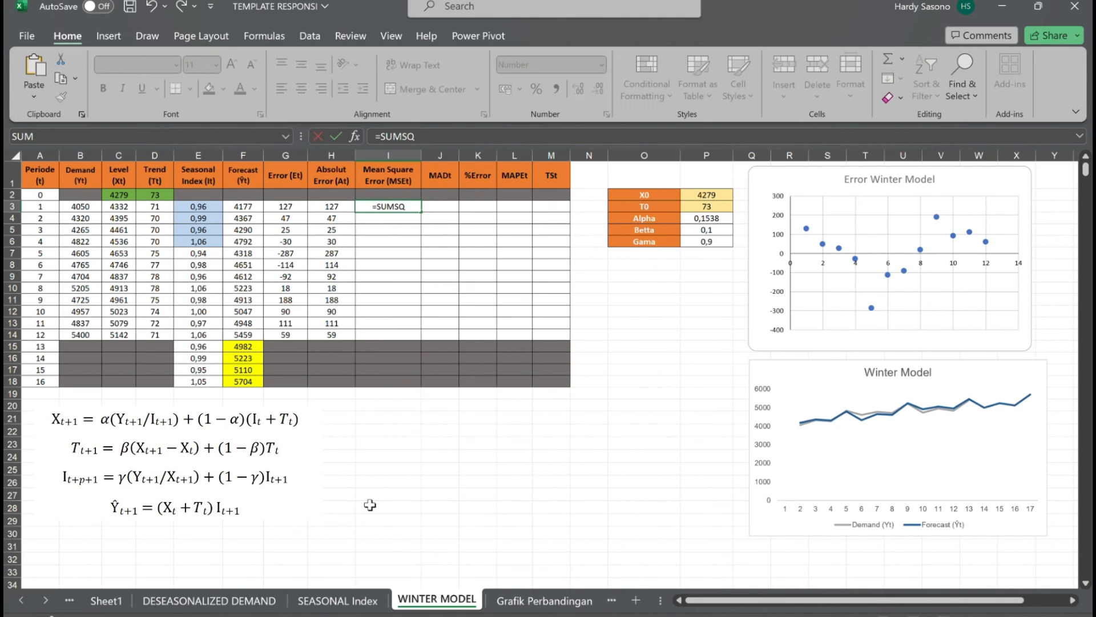
pyautogui.write('(')
pyautogui.click(334, 211)
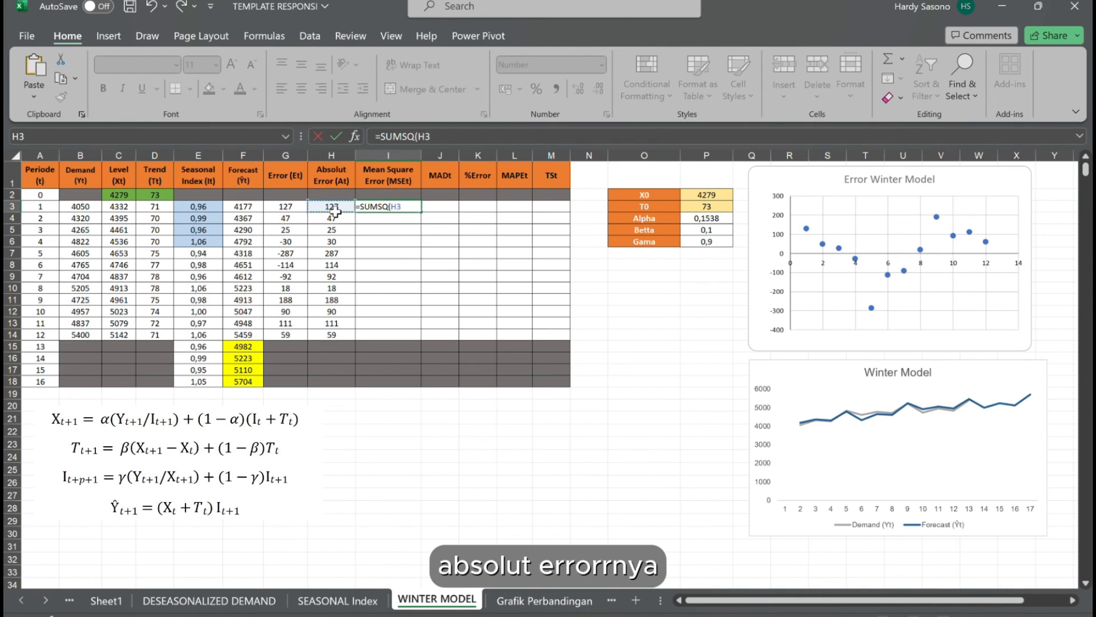
pyautogui.write(':')
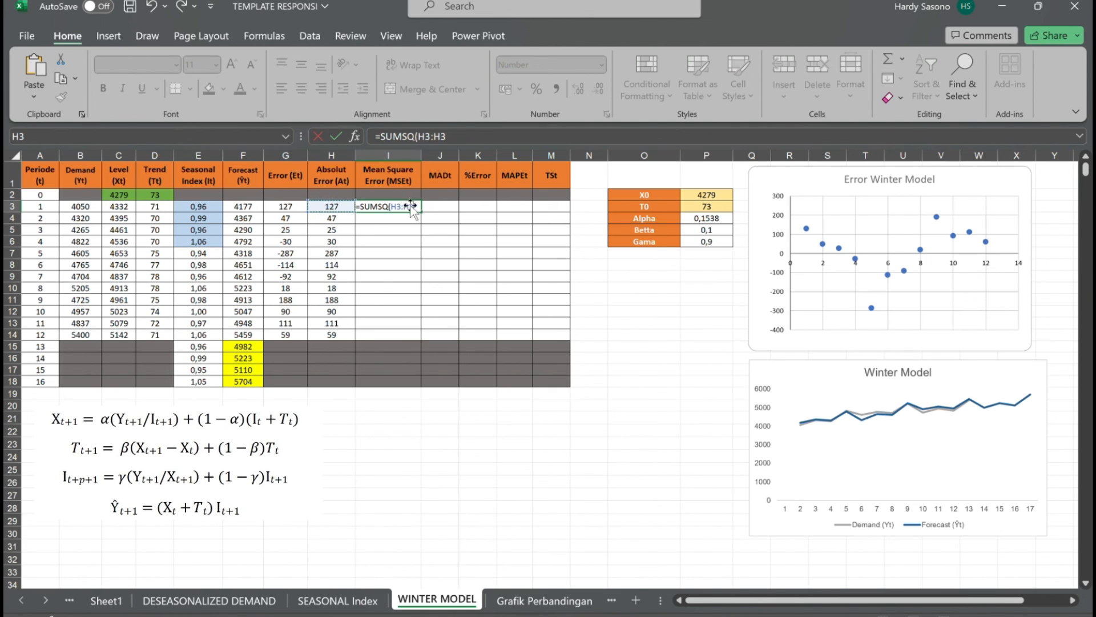
pyautogui.moveTo(414, 207); pyautogui.dragTo(396, 207)
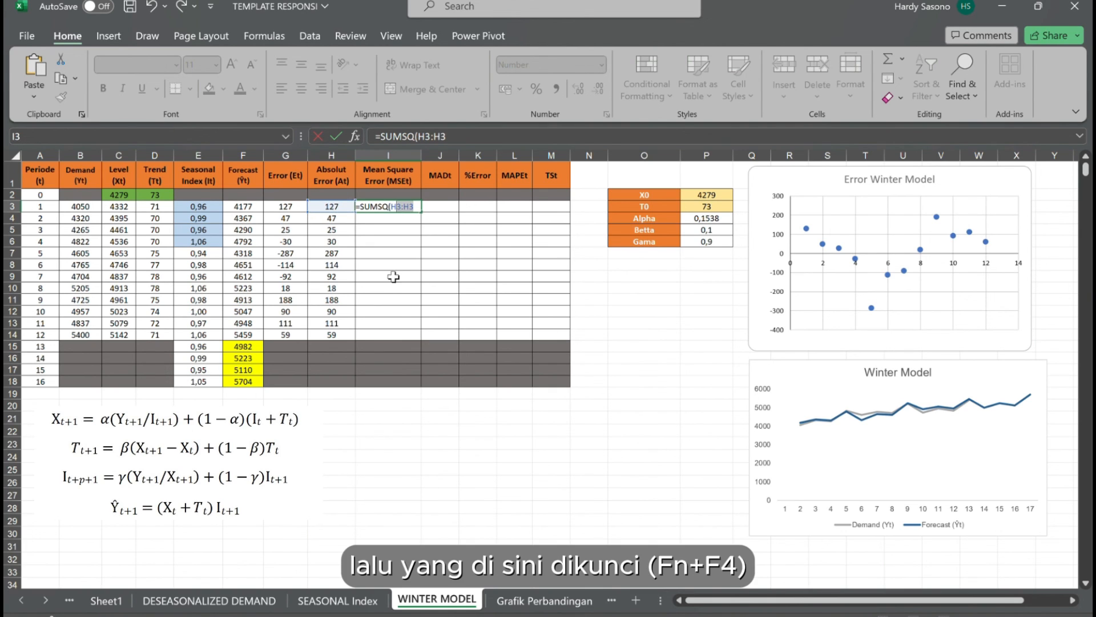
pyautogui.click(404, 209)
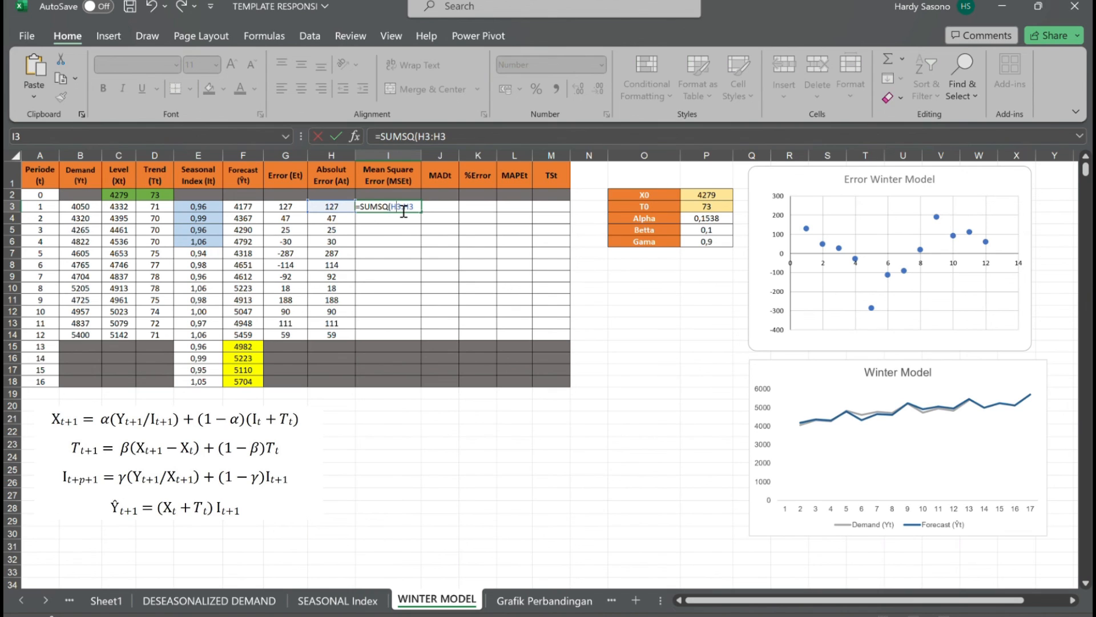
pyautogui.press('F4')
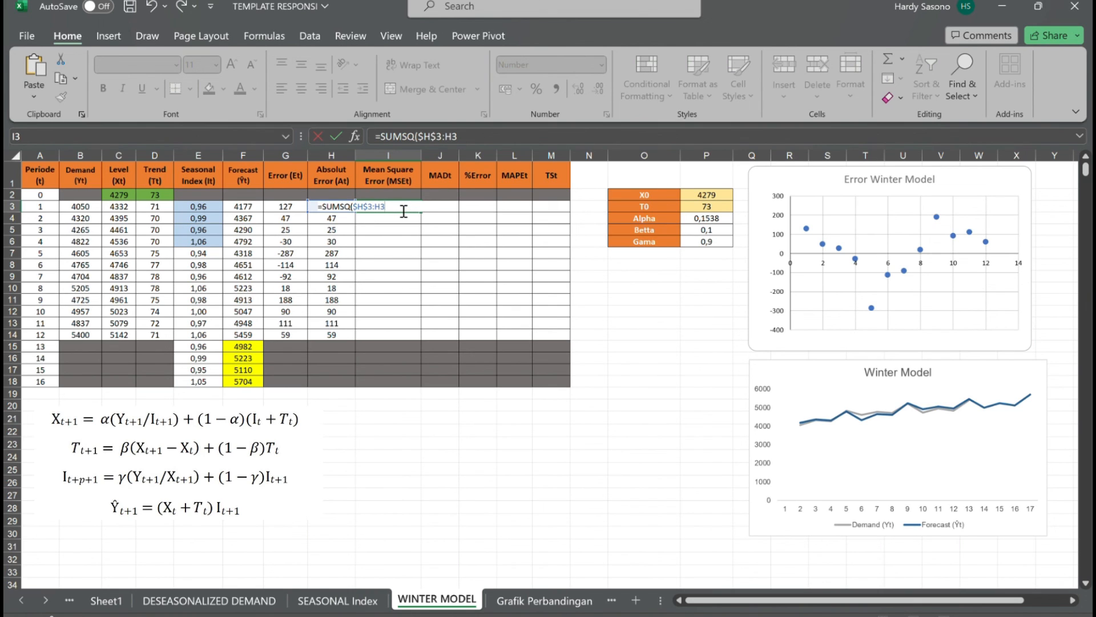
pyautogui.press('Return')
pyautogui.press('Return')
pyautogui.press('Return')
pyautogui.press('Return')
pyautogui.press('Return')
pyautogui.press('Return')
pyautogui.press('Return')
pyautogui.press('Return')
pyautogui.press('Return')
pyautogui.press('Return')
pyautogui.press('Return')
pyautogui.press('Return')
pyautogui.press('Return')
pyautogui.press('Return')
pyautogui.press('Return')
pyautogui.press('Return')
pyautogui.press('Return')
pyautogui.press('Return')
pyautogui.press('Return')
pyautogui.press('Return')
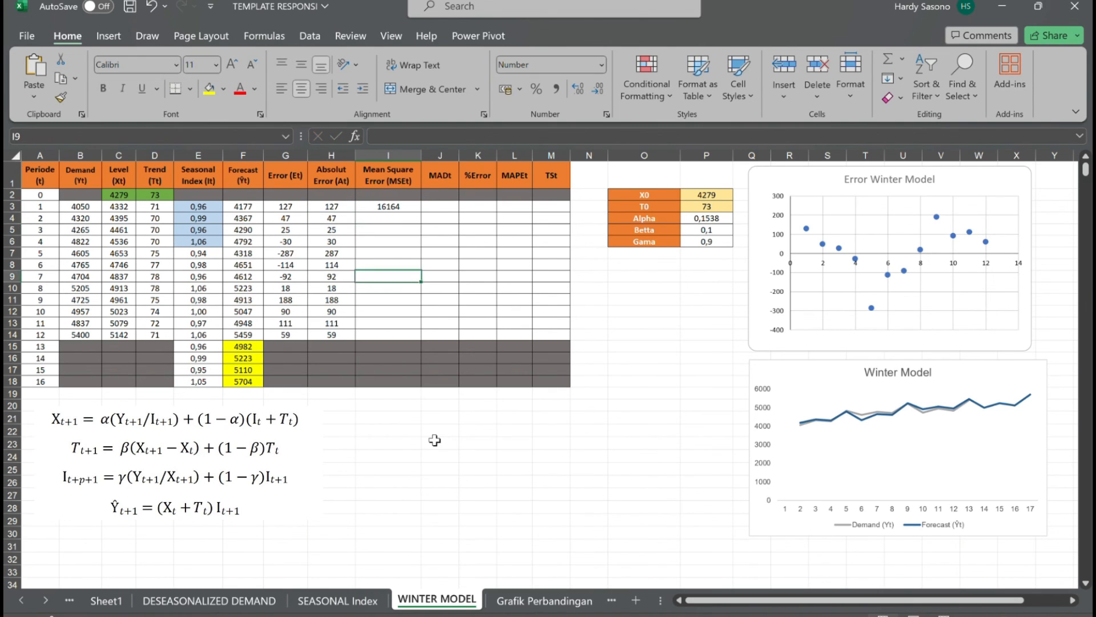
pyautogui.press('Return')
pyautogui.press('Return')
pyautogui.press('Return')
pyautogui.press('Return')
pyautogui.press('Return')
pyautogui.press('Return')
pyautogui.press('Return')
pyautogui.press('Return')
pyautogui.press('Return')
pyautogui.press('Return')
pyautogui.press('Return')
pyautogui.press('Return')
pyautogui.press('Return')
pyautogui.press('Return')
pyautogui.press('Return')
pyautogui.press('Return')
pyautogui.press('Return')
pyautogui.press('Return')
pyautogui.press('Return')
pyautogui.press('Return')
pyautogui.write('0/A3')
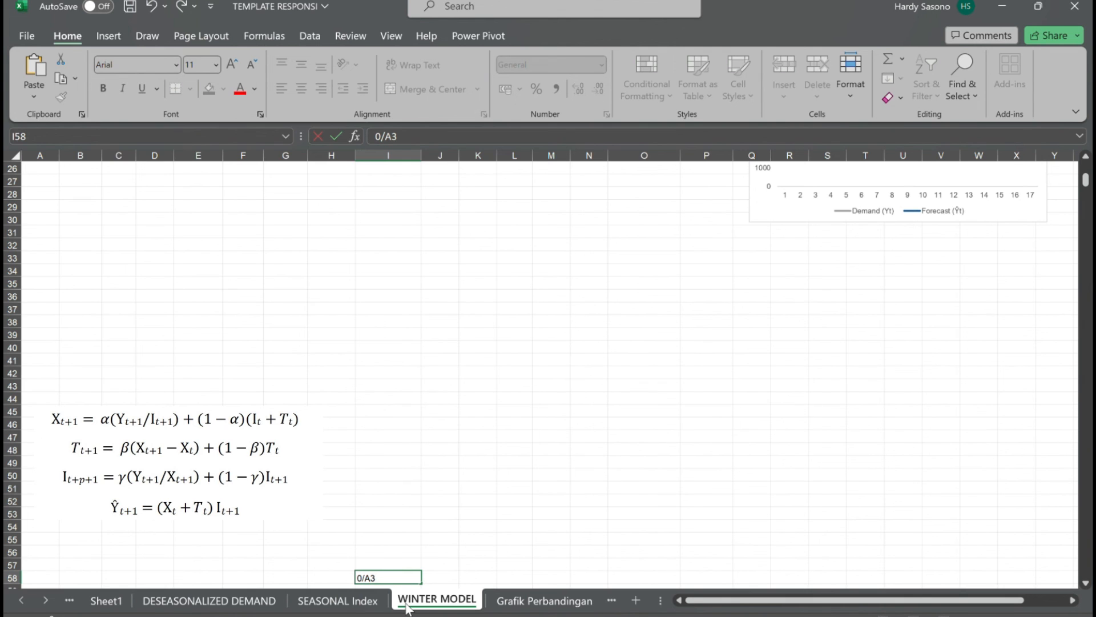
pyautogui.hotkey('ctrl', 'Return')
# Extend the mean square error formula in I3 to =SUMSQ($H$3:H3)/A3 and fill it down to I14.
pyautogui.scroll(8, 468, 402)
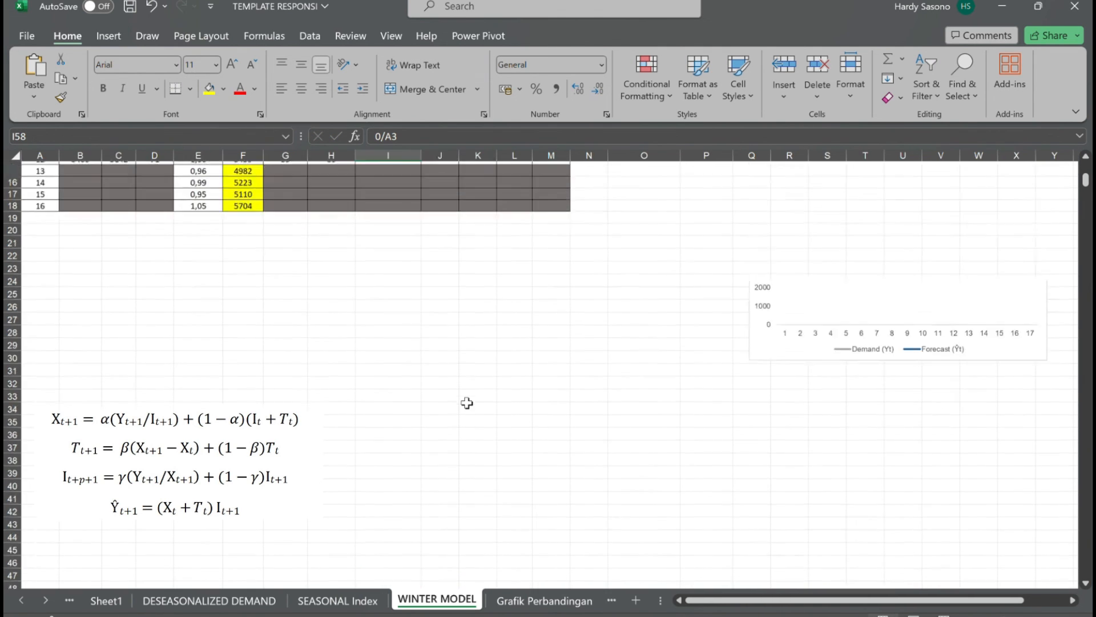
pyautogui.click(393, 210)
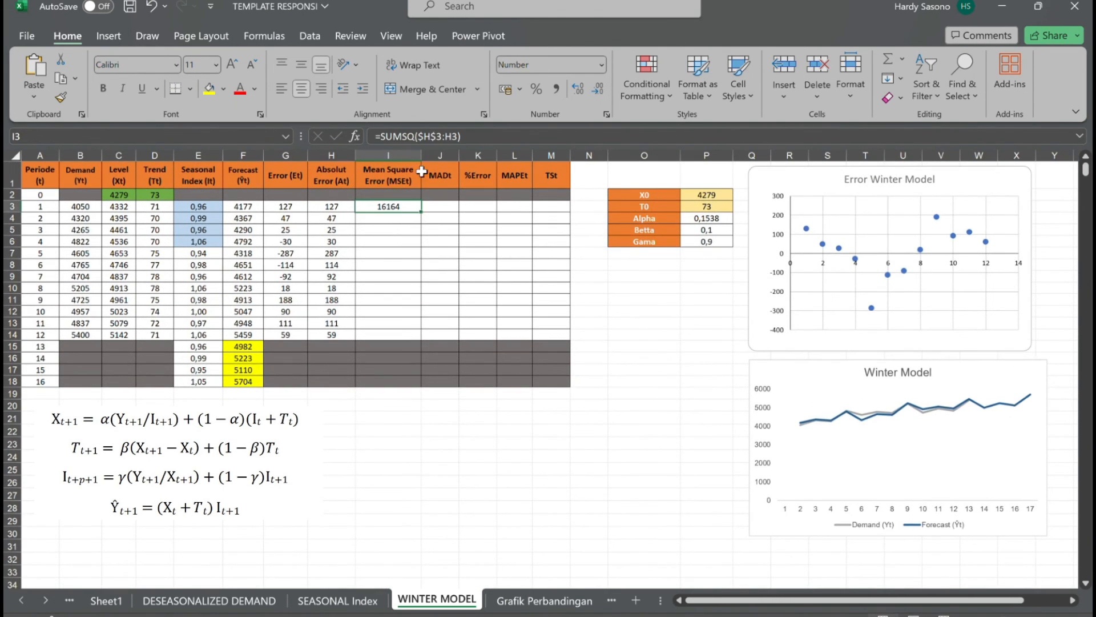
pyautogui.click(481, 137)
pyautogui.write('/A3')
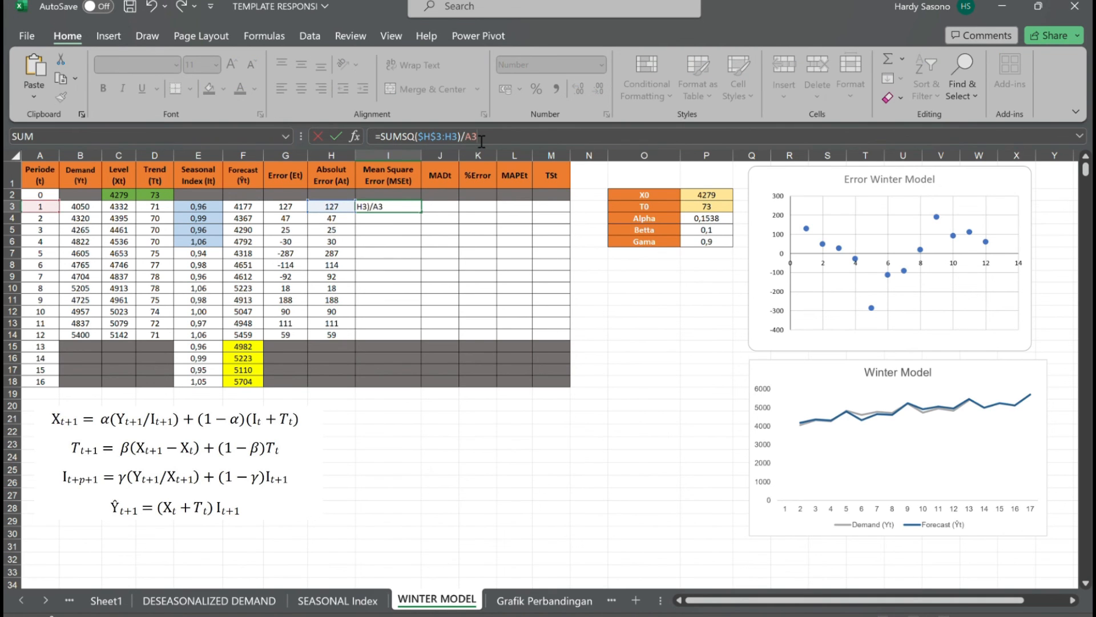
pyautogui.press('Return')
pyautogui.click(411, 211)
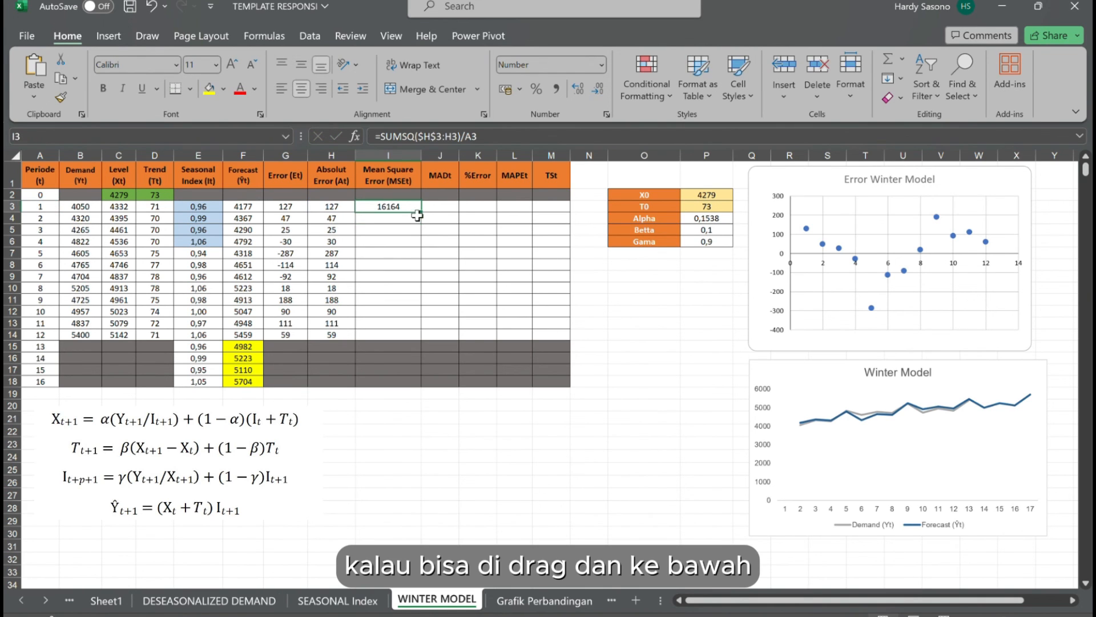
pyautogui.moveTo(421, 212); pyautogui.dragTo(423, 340)
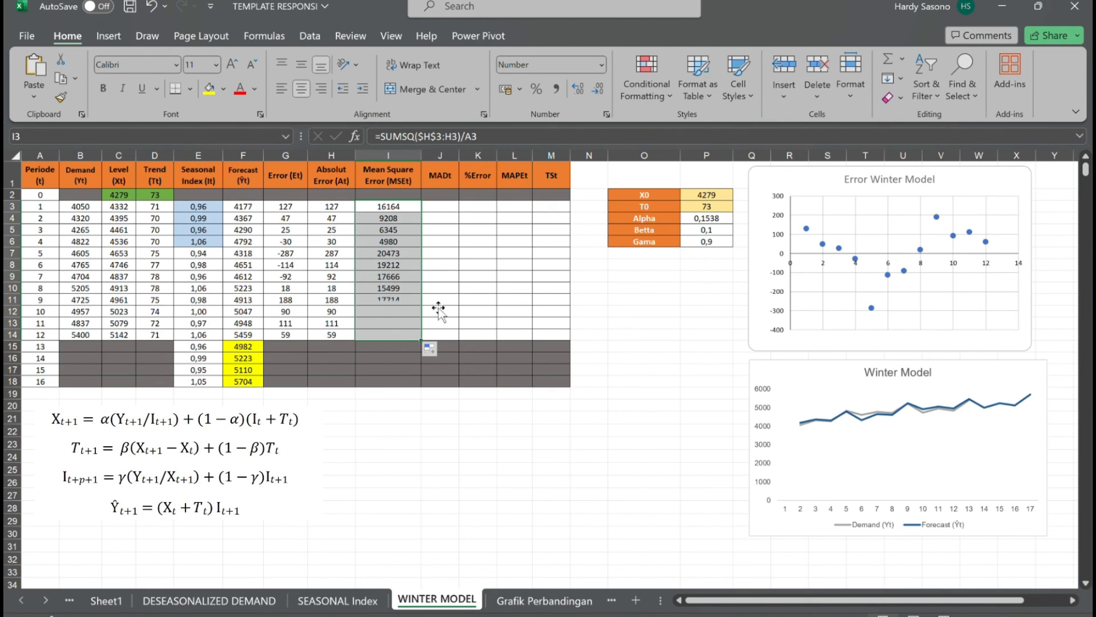
# Calculate the MADt in J3 with =SUM($H$3:H3)/A3 and fill the formula down to J14.
pyautogui.click(454, 206)
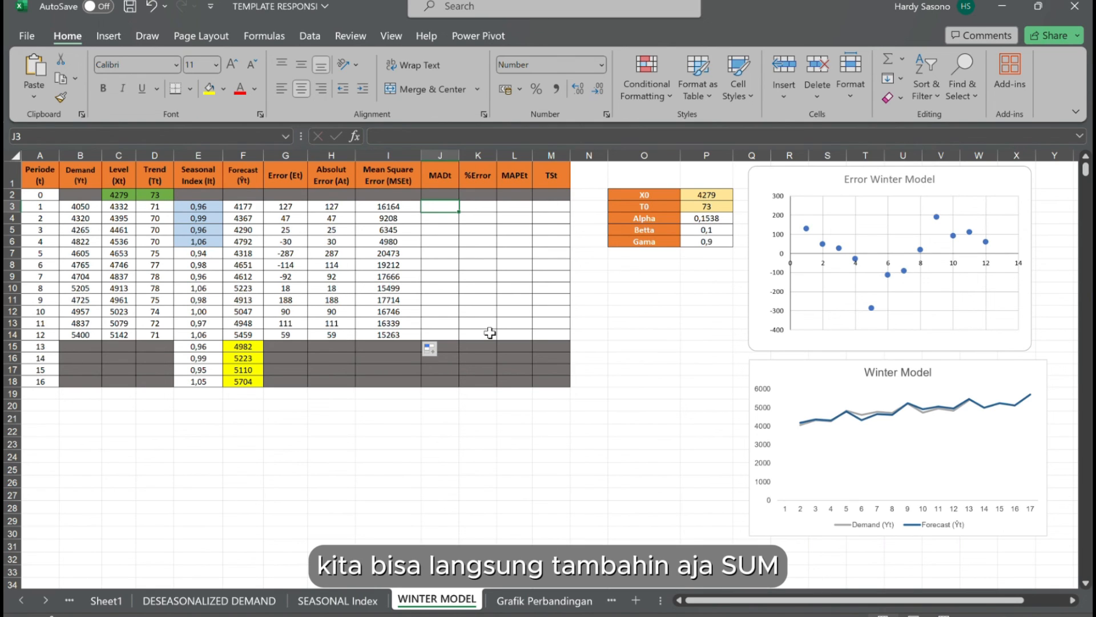
pyautogui.write('=SUM(')
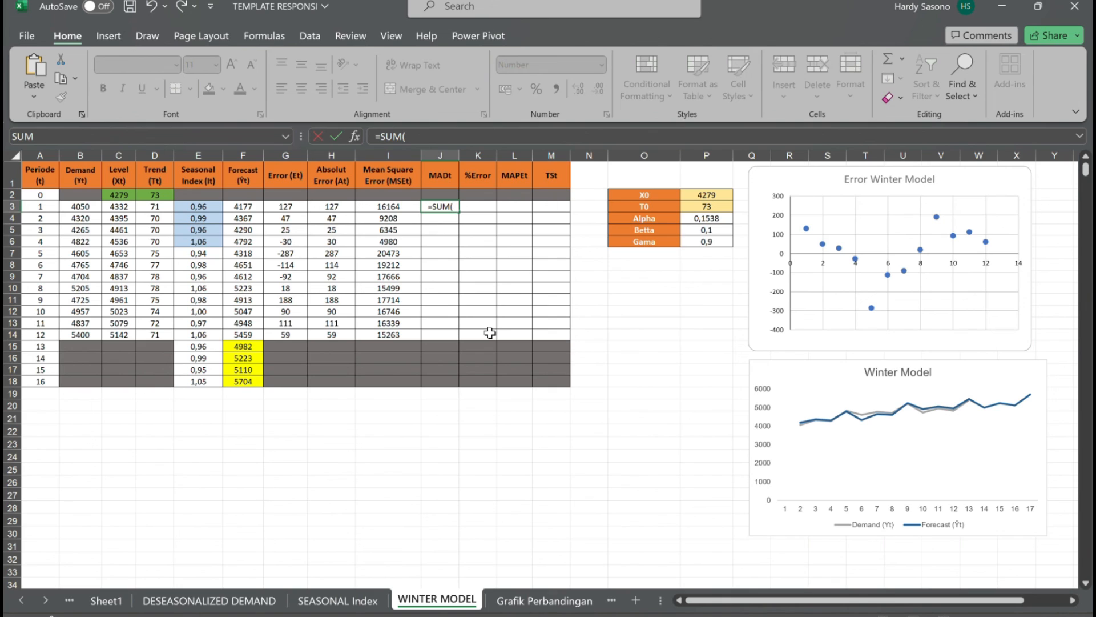
pyautogui.click(347, 208)
pyautogui.write(':')
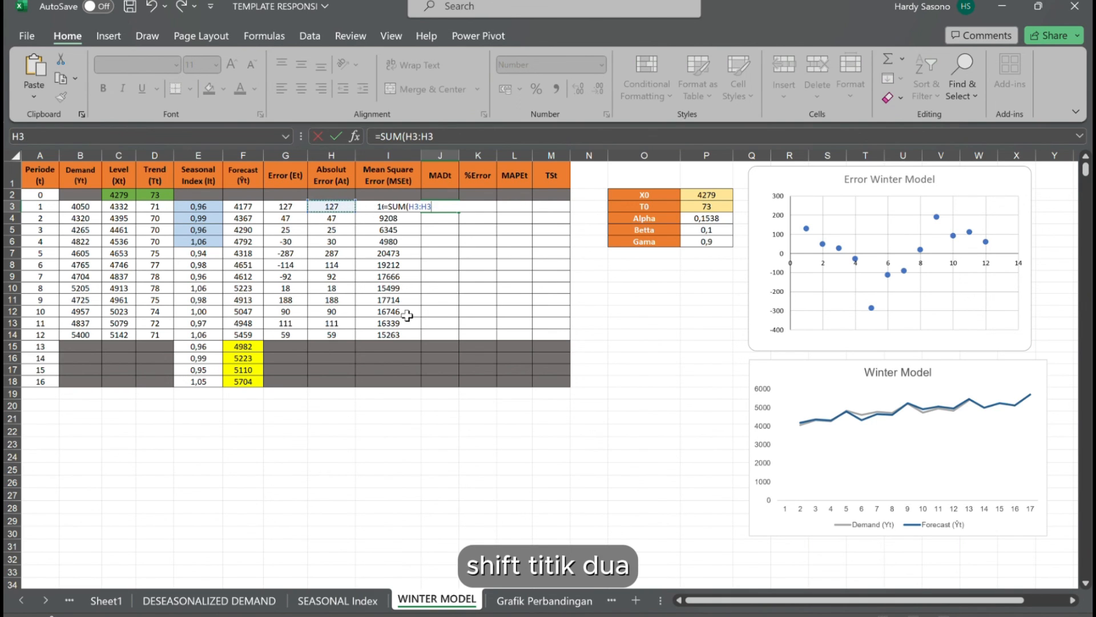
pyautogui.click(422, 210)
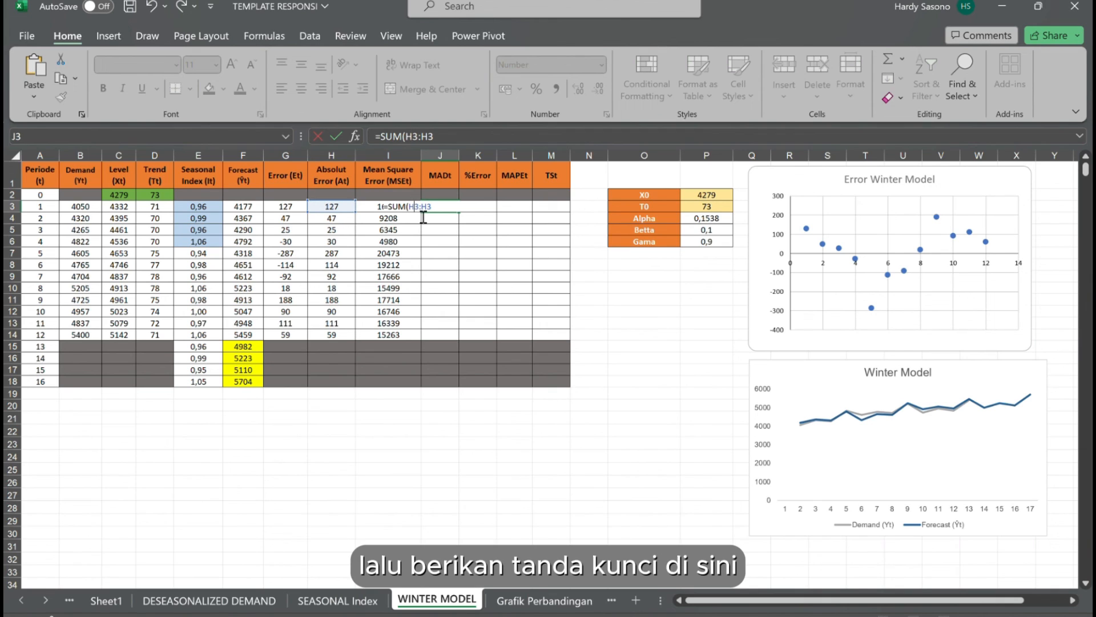
pyautogui.press('F4')
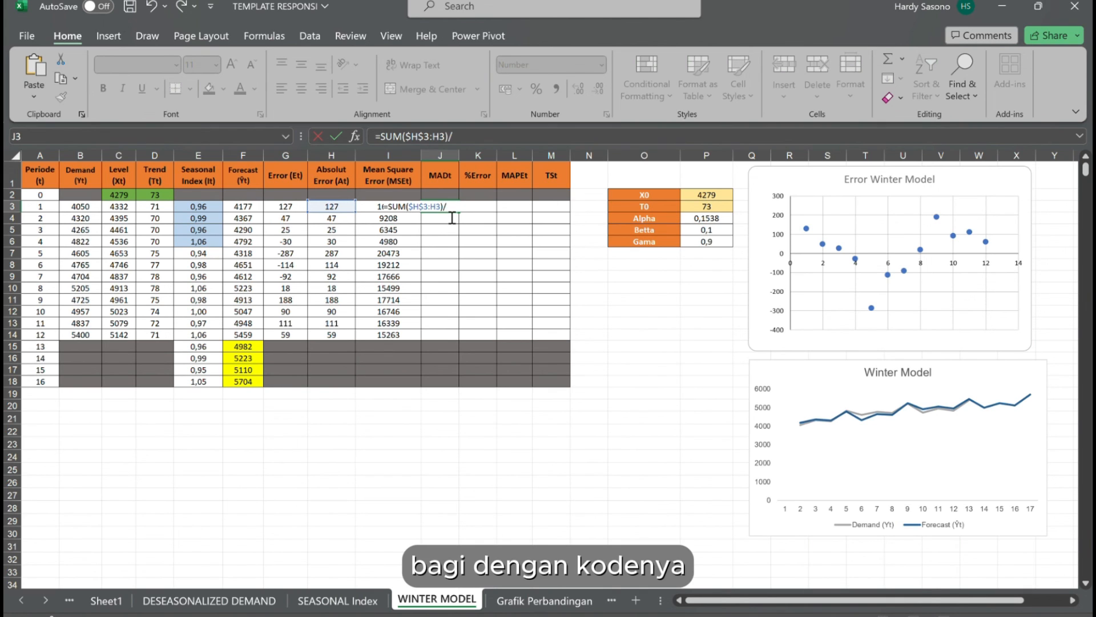
pyautogui.write('3')
pyautogui.press('Return')
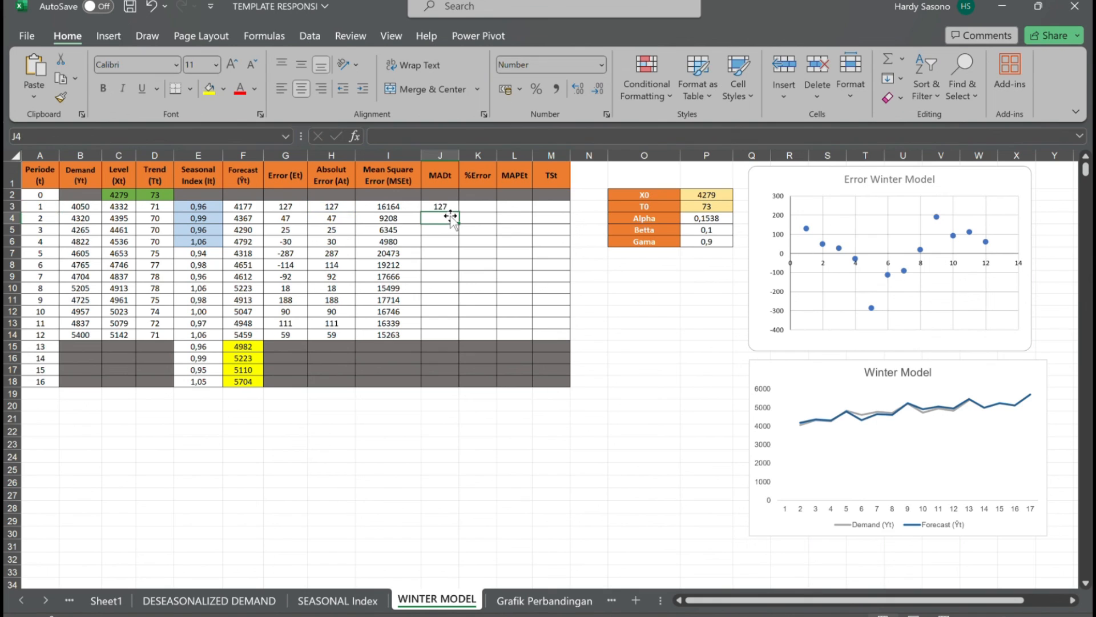
pyautogui.click(450, 211)
pyautogui.moveTo(462, 217); pyautogui.dragTo(461, 349)
# Calculate the period 1 %Error in K3 with =100*(H3/B3) and fill the formula down to K14.
pyautogui.click(476, 210)
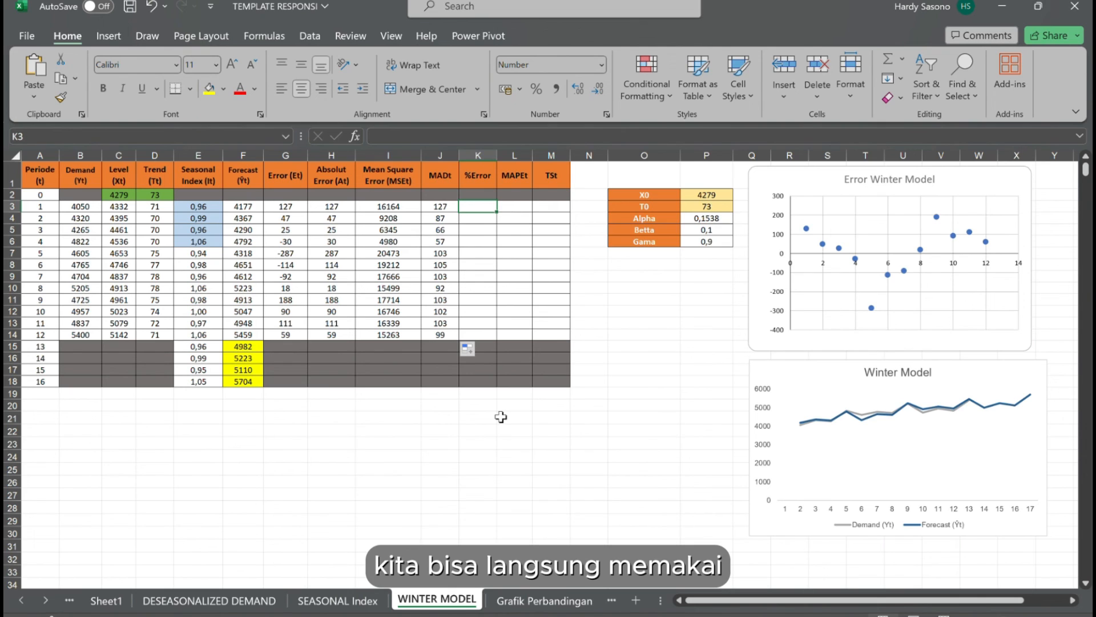
pyautogui.write('=100')
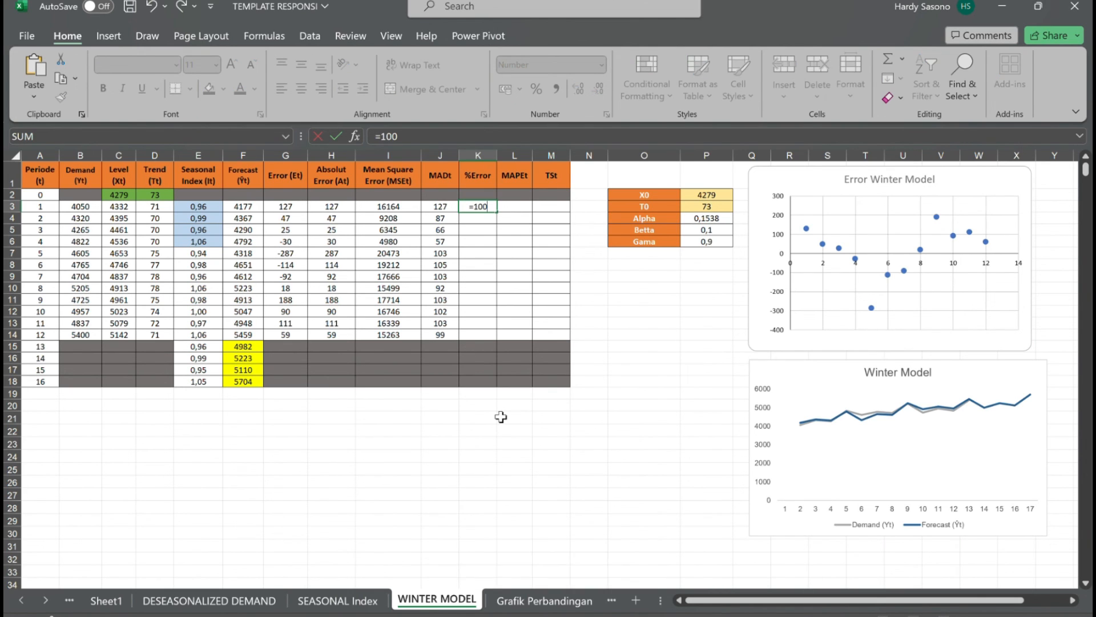
pyautogui.write('*(')
pyautogui.click(337, 212)
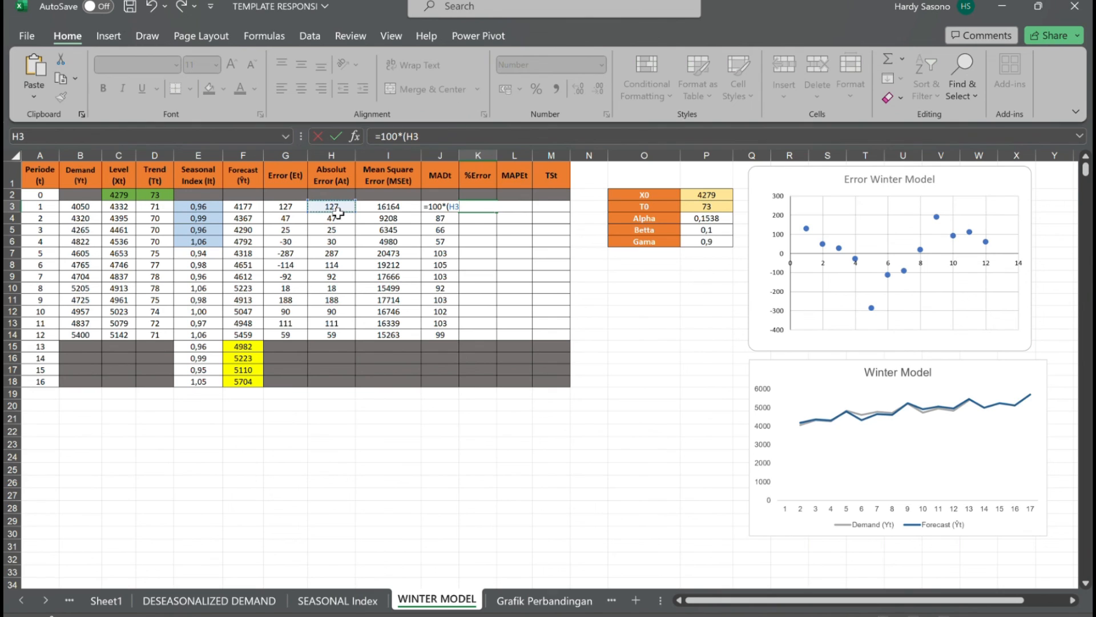
pyautogui.write('/')
pyautogui.click(89, 211)
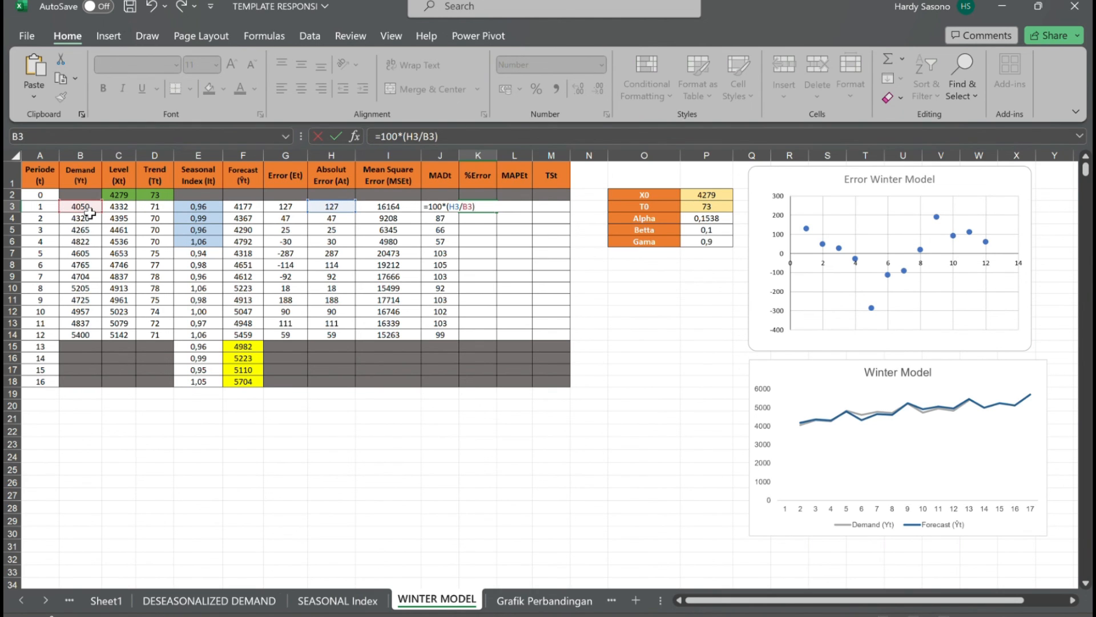
pyautogui.press('Return')
pyautogui.click(480, 210)
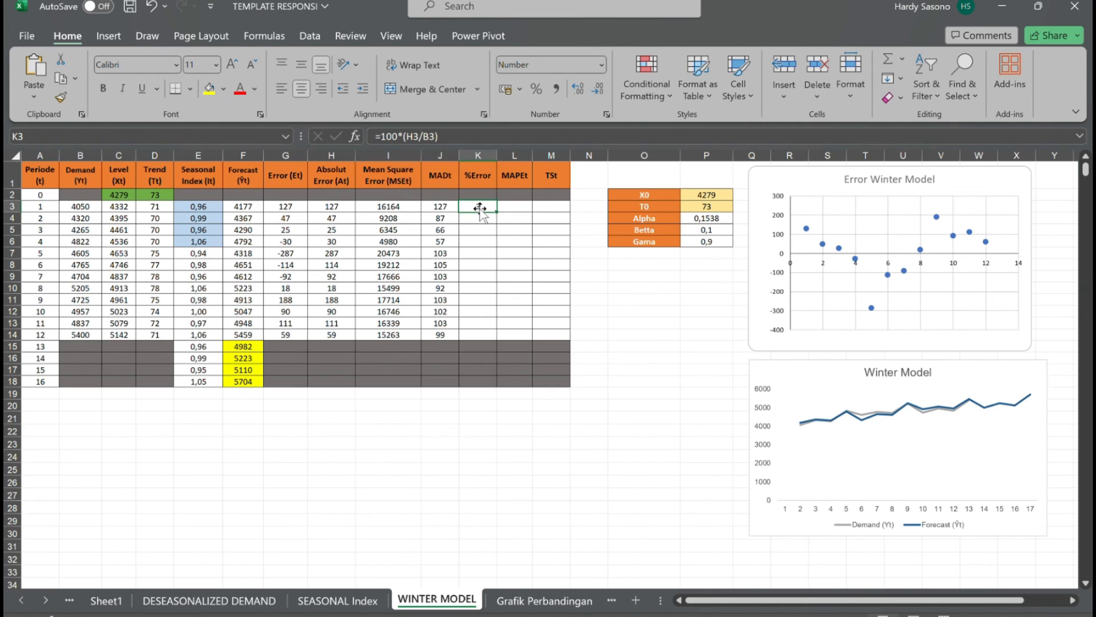
pyautogui.moveTo(498, 212); pyautogui.dragTo(513, 343)
# Start the period 1 MAPEt formula in L3 as an AVERAGE over the %Error range K3:K3.
pyautogui.click(521, 209)
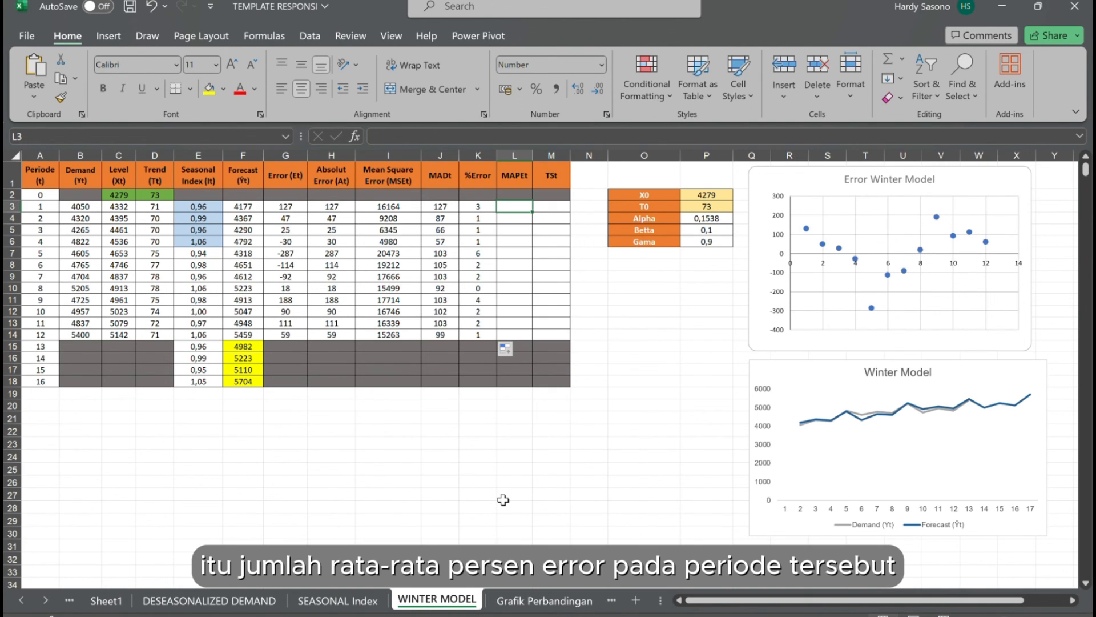
pyautogui.write('=A')
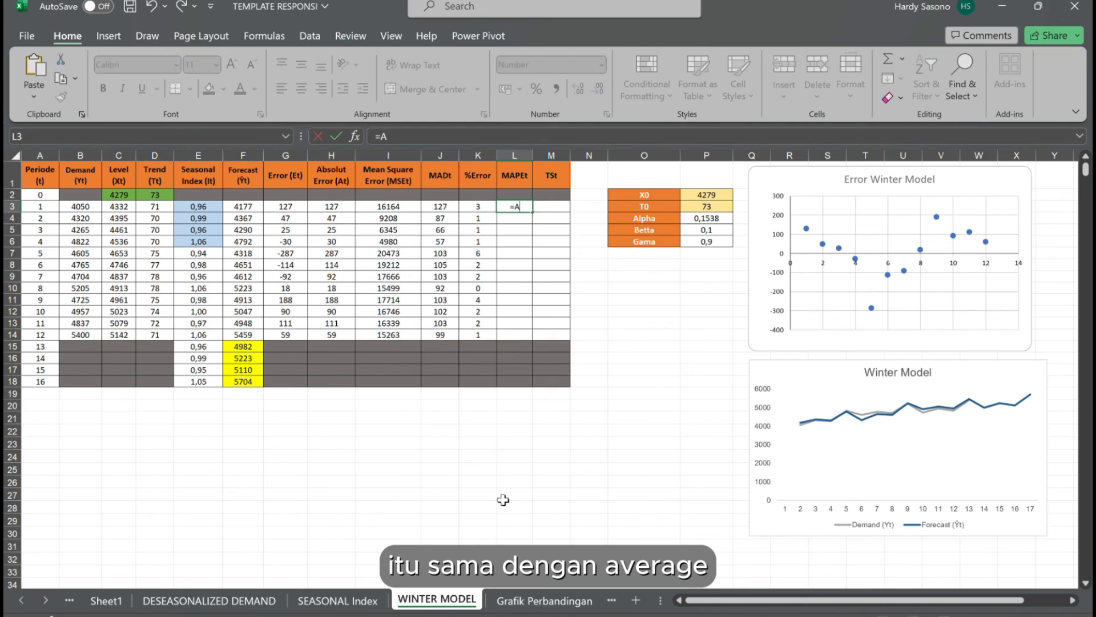
pyautogui.write('VERAGE=')
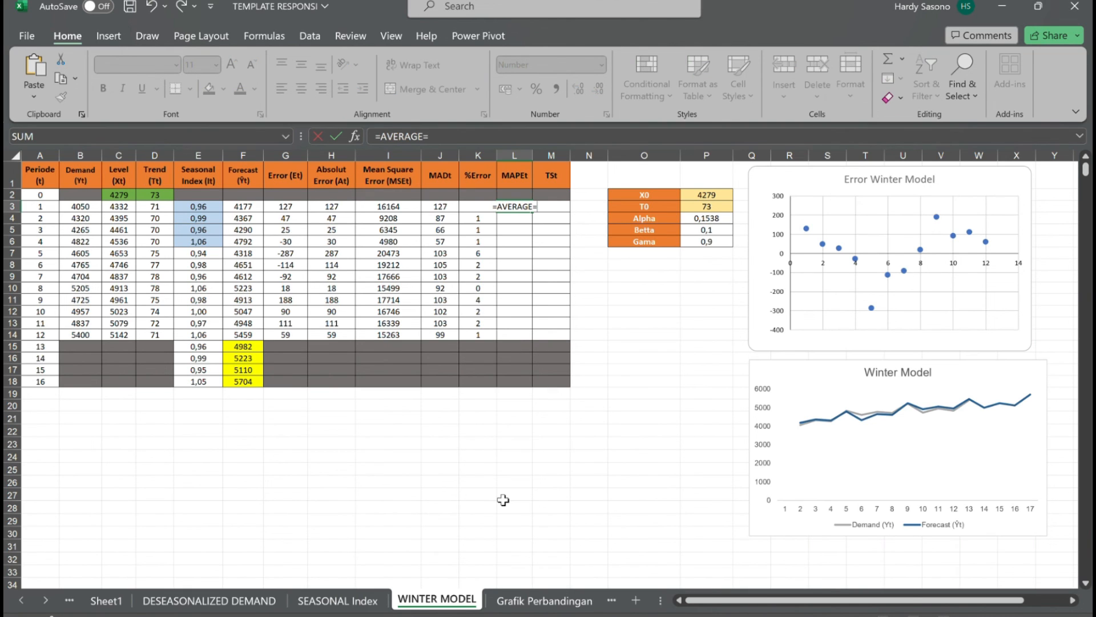
pyautogui.press('BackSpace')
pyautogui.write('(')
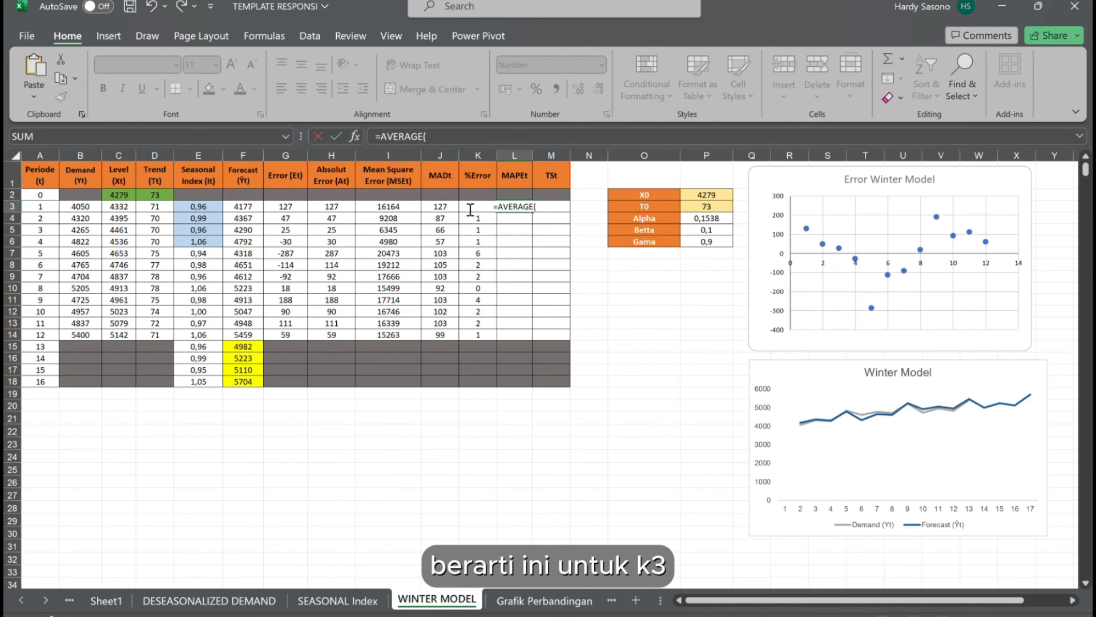
pyautogui.write('K3')
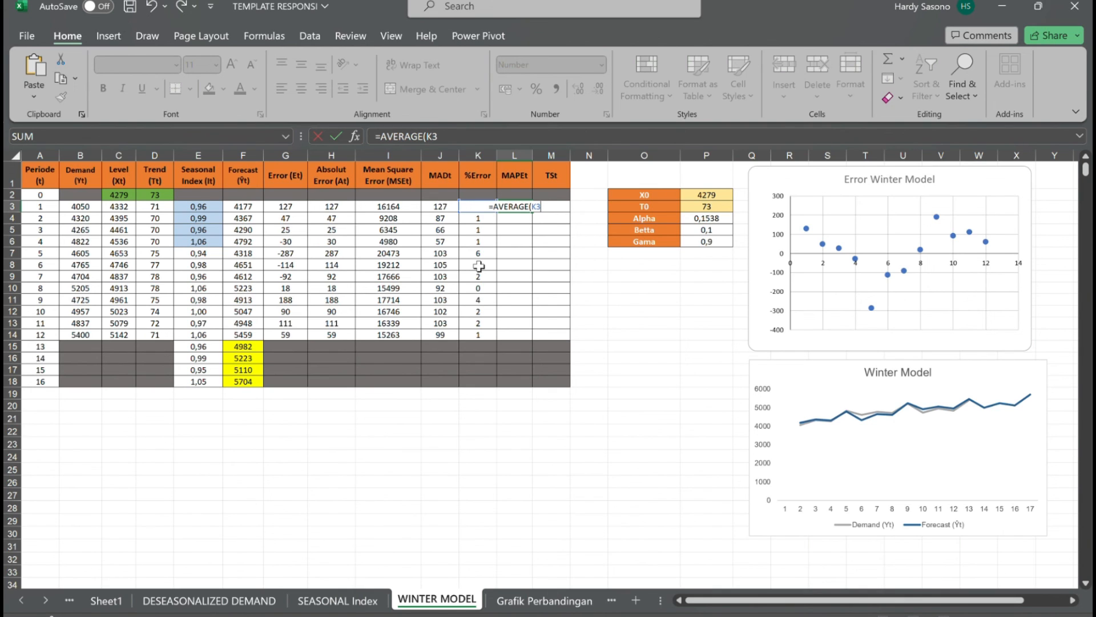
pyautogui.write(':K3')
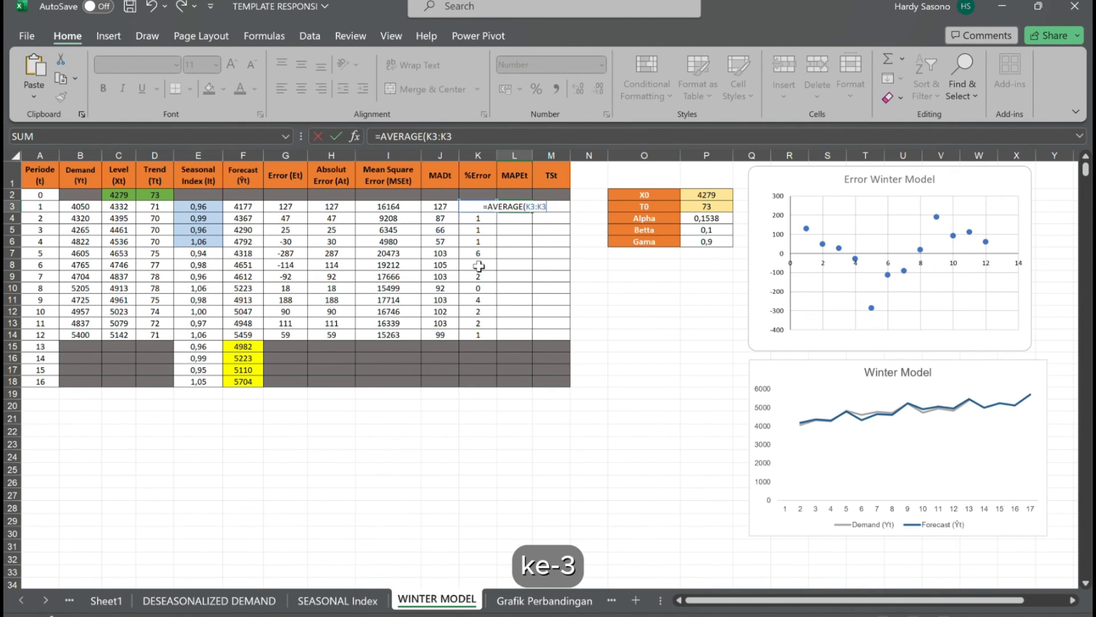
# Lock the range's starting cell so L3 reads =AVERAGE($K$3:K3), and fill the formula down to L14.
pyautogui.click(538, 211)
pyautogui.press('F4')
pyautogui.click(539, 213)
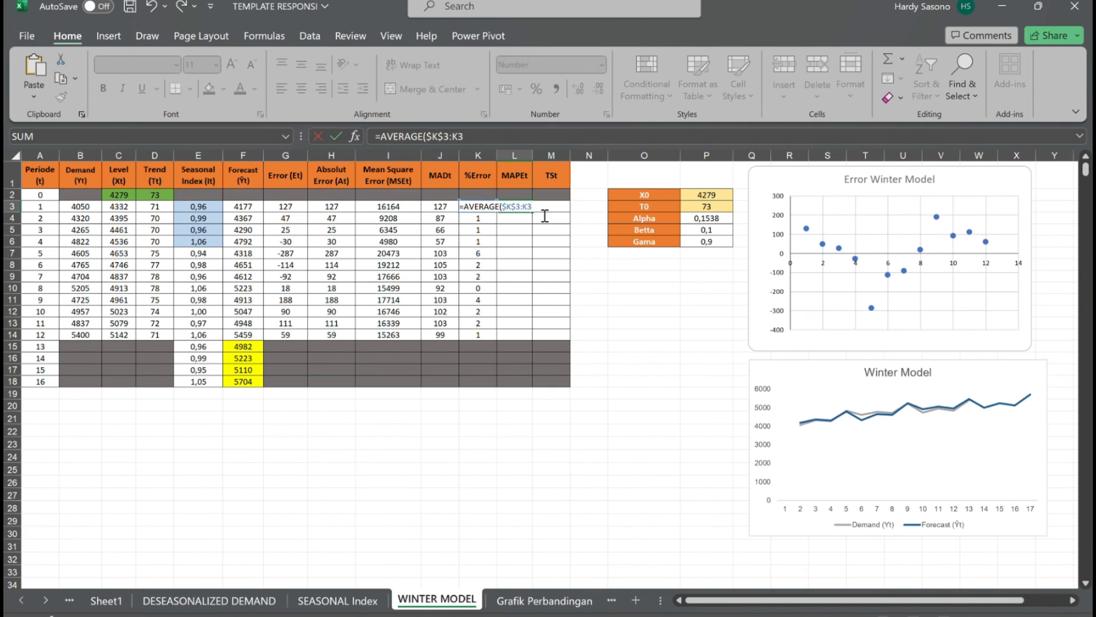
pyautogui.write(')')
pyautogui.press('Return')
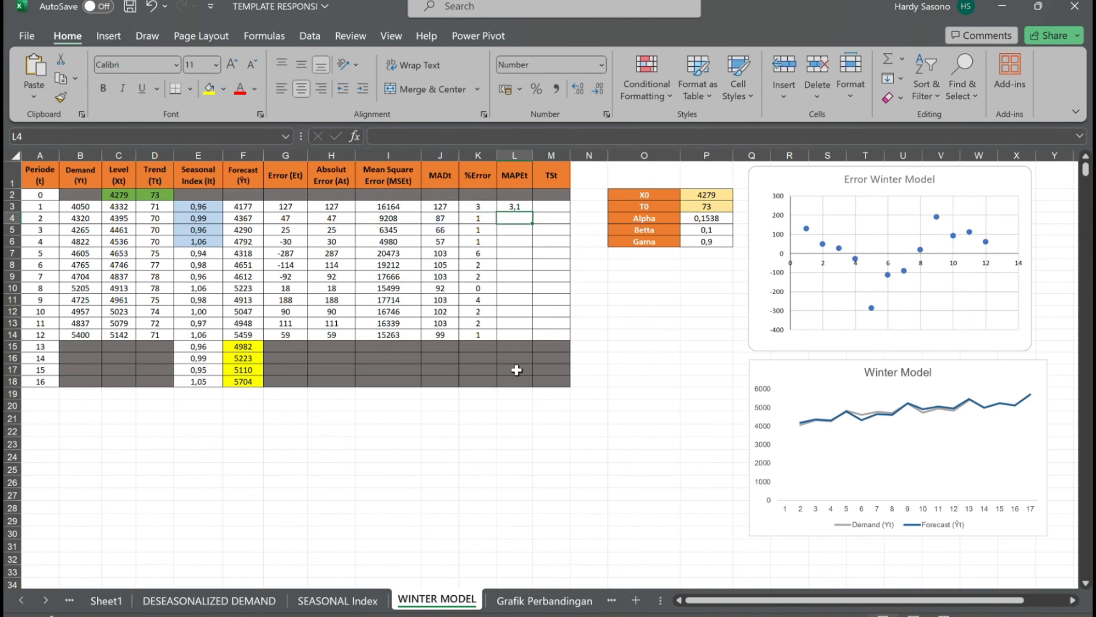
pyautogui.click(525, 209)
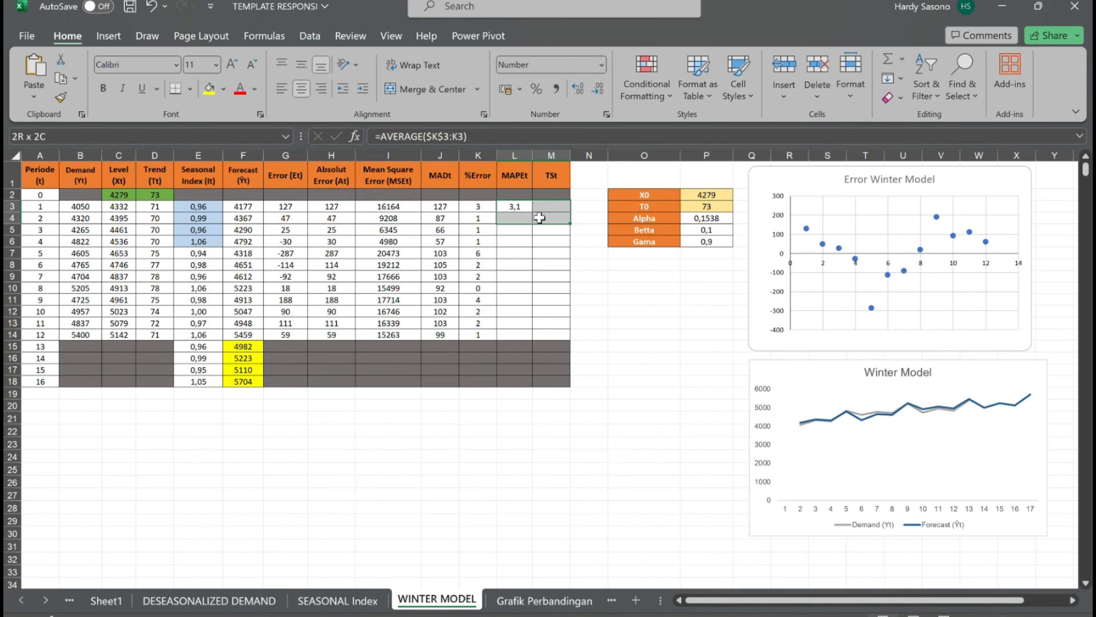
pyautogui.moveTo(531, 212); pyautogui.dragTo(530, 341)
# Enter the cumulative error sum in M3 as =SUM($G$3:G3), locking only the range's starting cell.
pyautogui.click(549, 209)
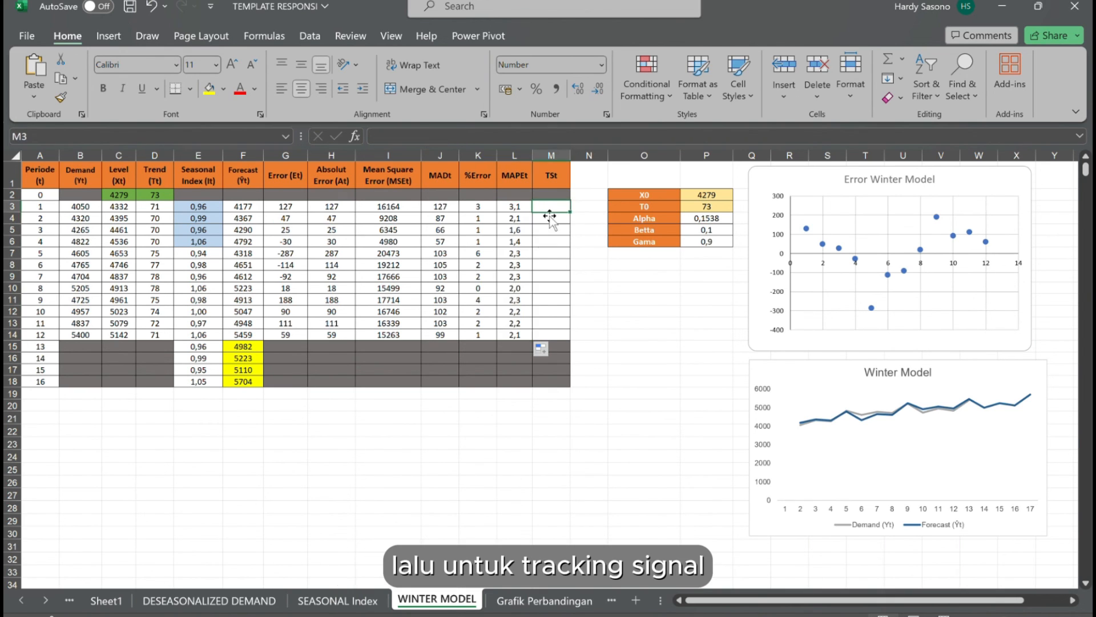
pyautogui.write('=')
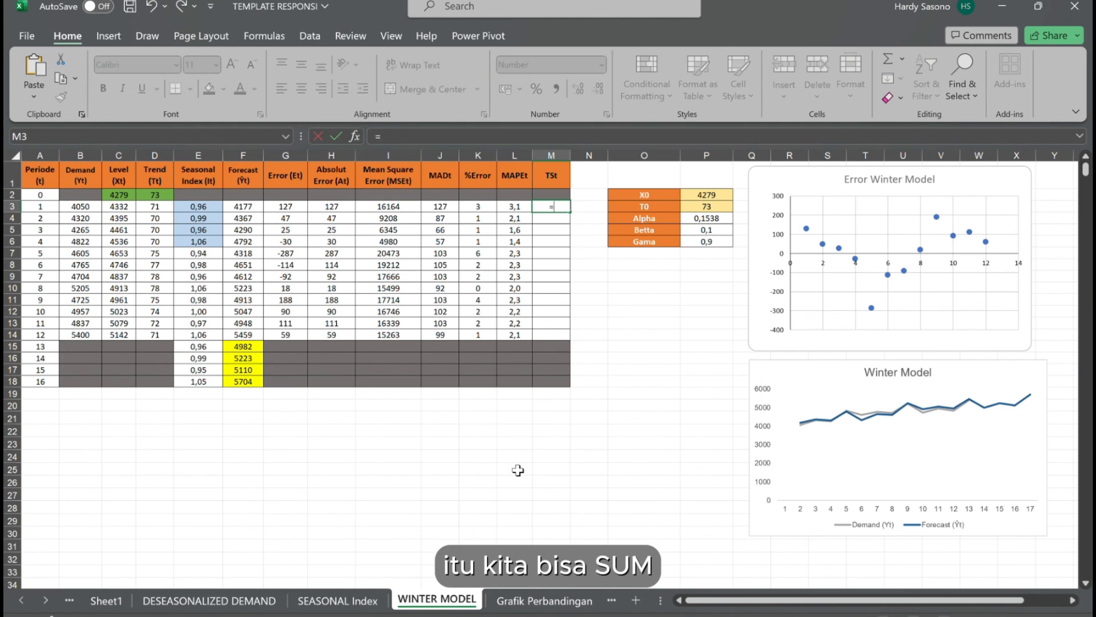
pyautogui.write('SUM(')
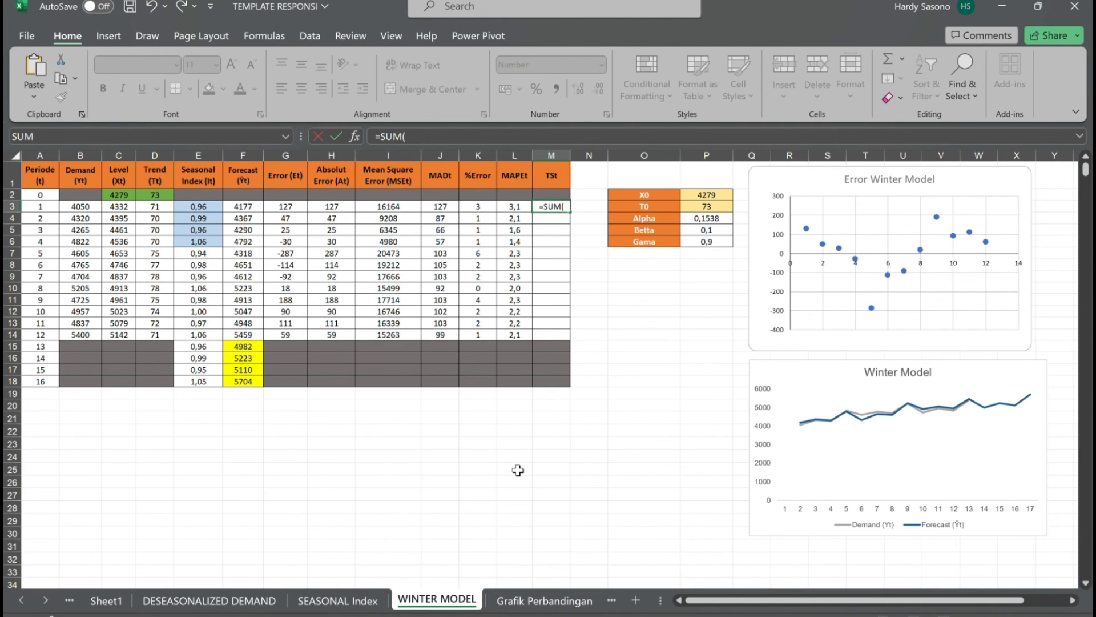
pyautogui.click(292, 211)
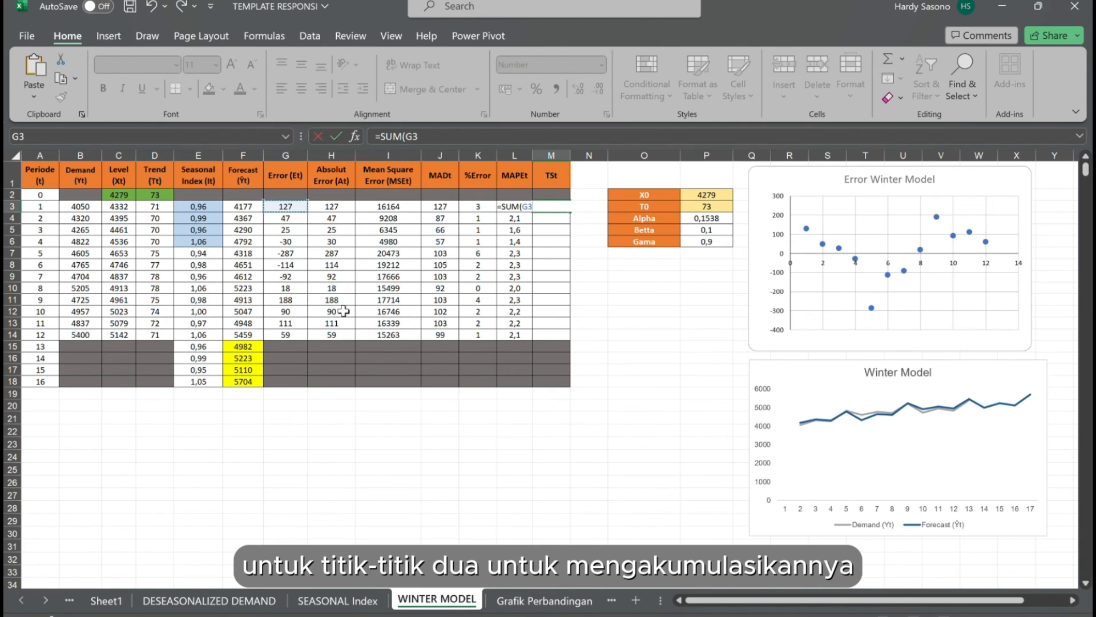
pyautogui.write(':')
pyautogui.doubleClick(530, 214)
pyautogui.tripleClick(531, 214)
pyautogui.click(535, 214)
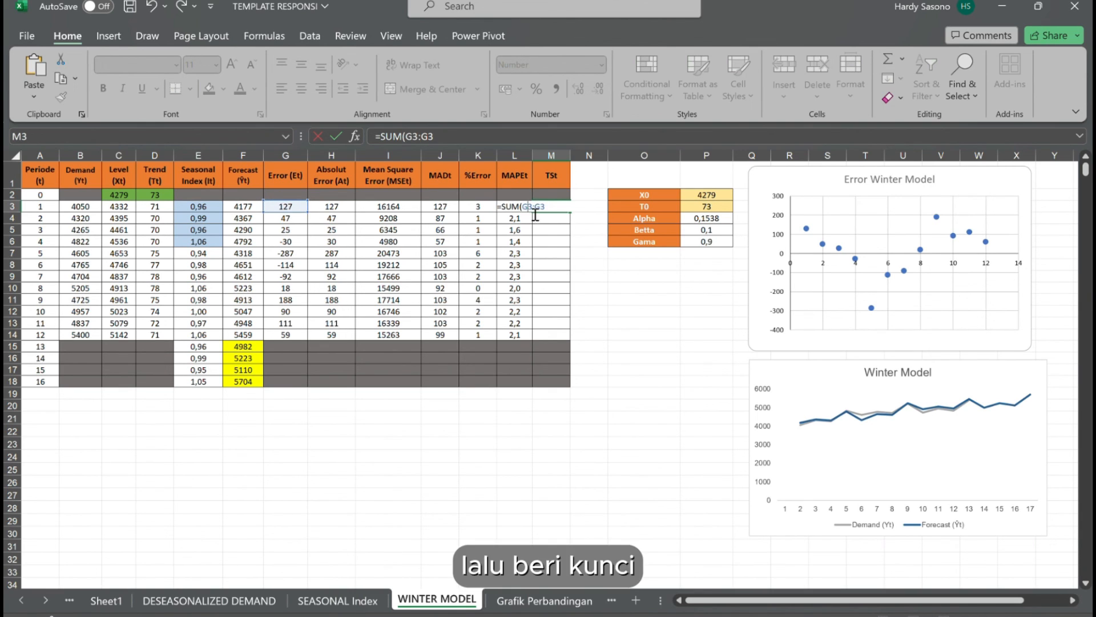
pyautogui.press('F4')
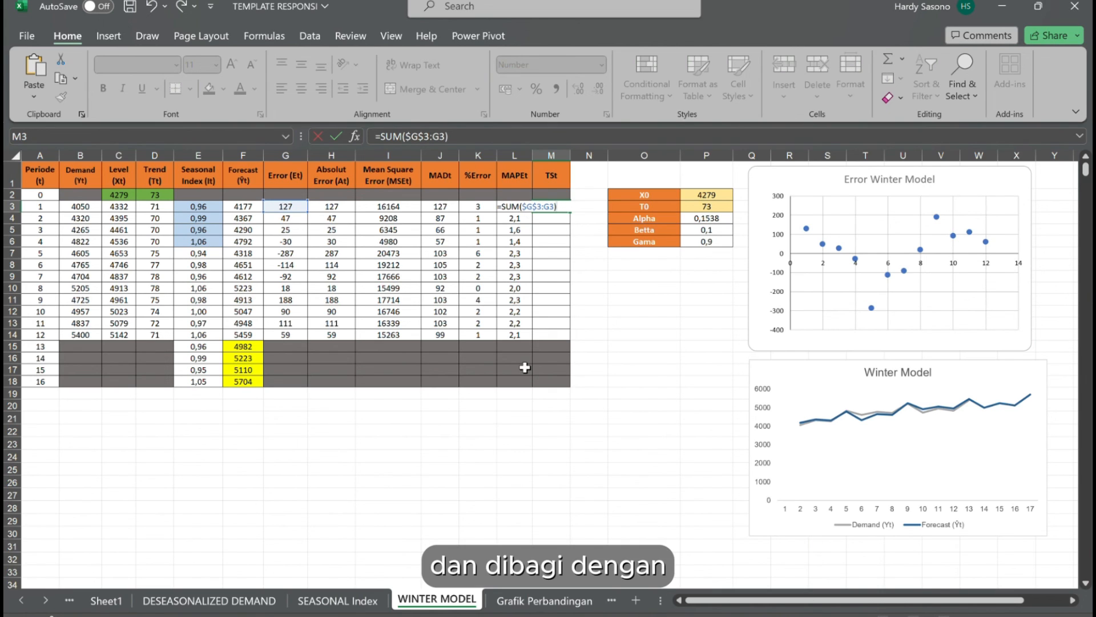
# Complete the tracking signal formula in M3 as =SUM($G$3:G3)/J3 and fill it down to M14.
pyautogui.write('/')
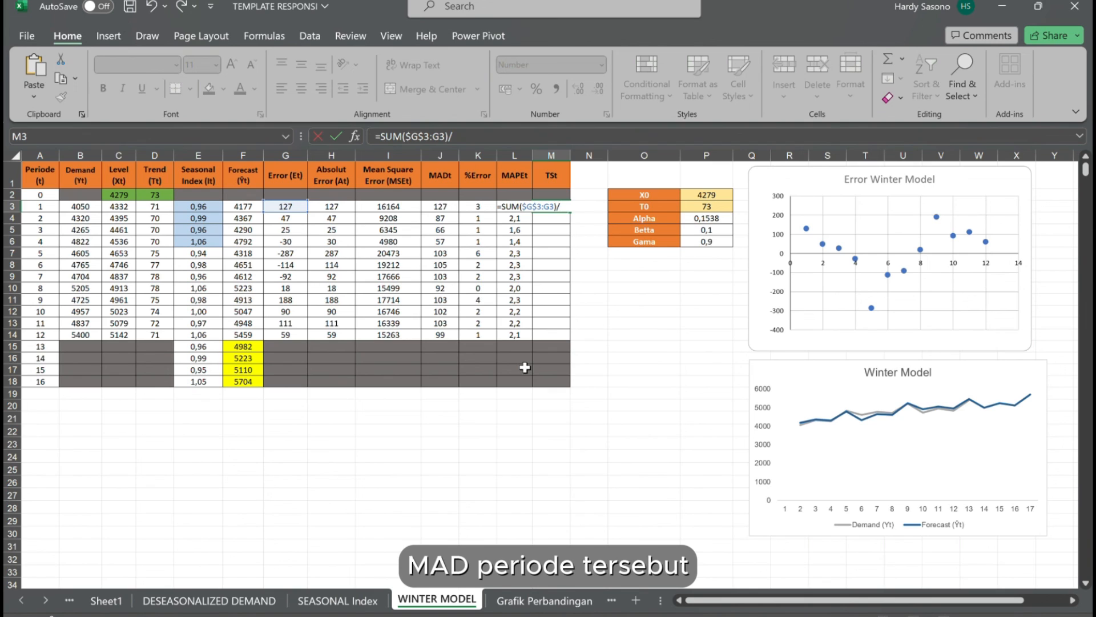
pyautogui.click(440, 209)
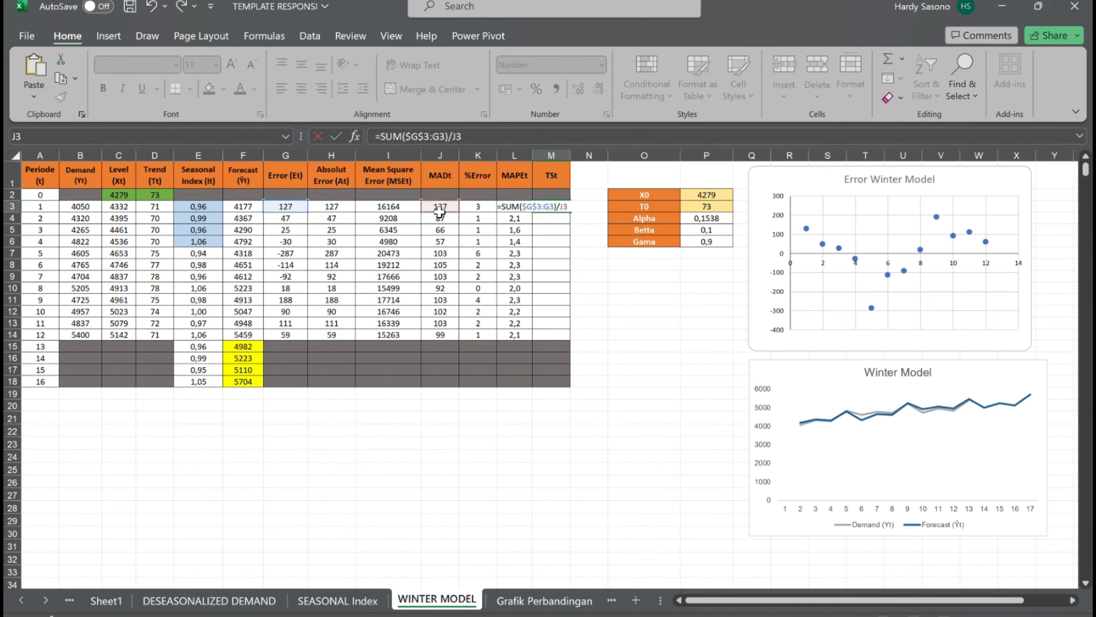
pyautogui.press('Return')
pyautogui.click(550, 208)
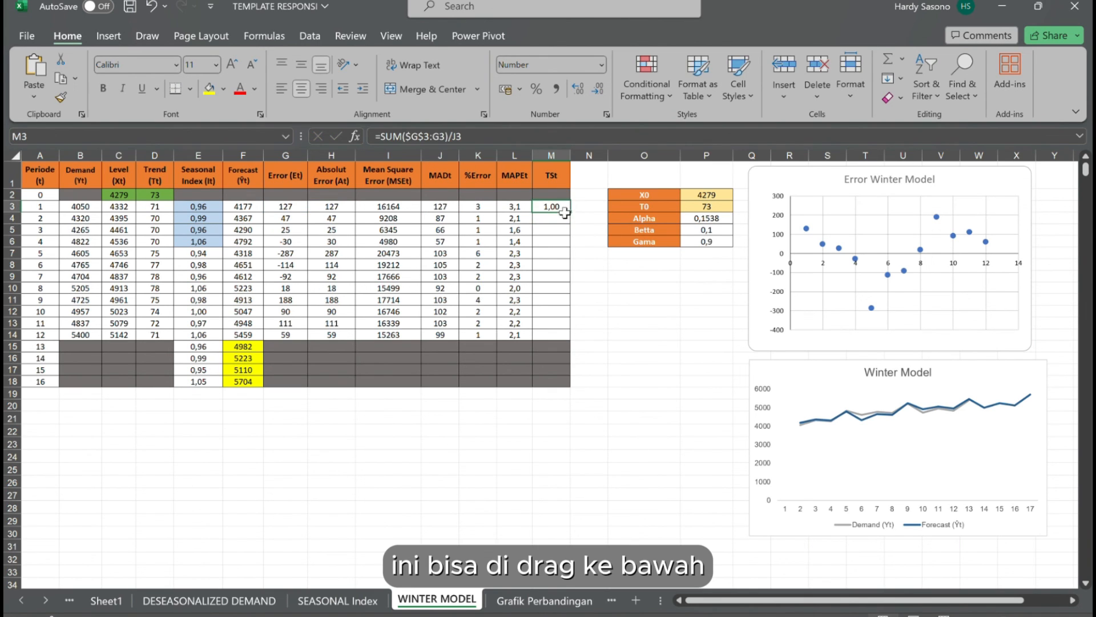
pyautogui.moveTo(576, 216); pyautogui.dragTo(571, 338)
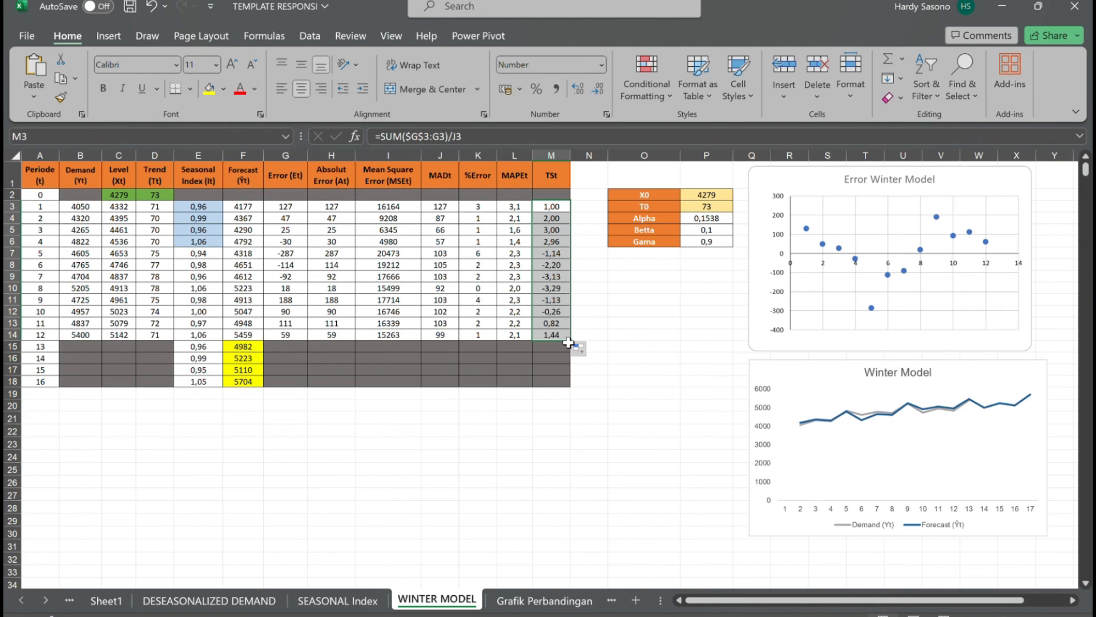
pyautogui.click(564, 419)
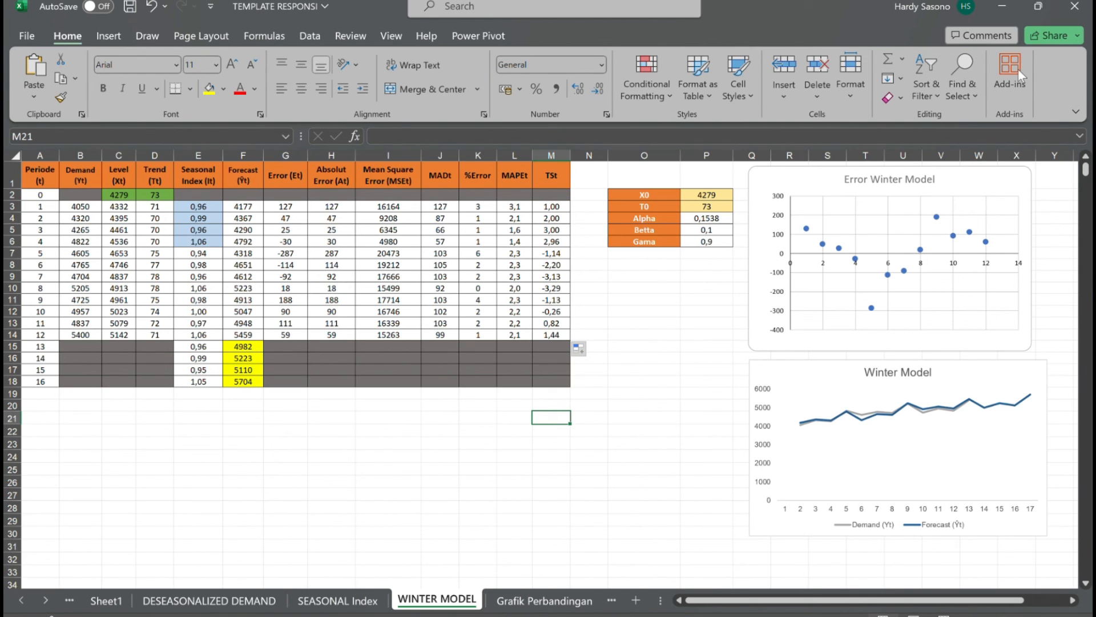
# Highlight the period 12 MADt in J14 and the period 12 MAPEt in L14 with yellow fill.
pyautogui.click(375, 447)
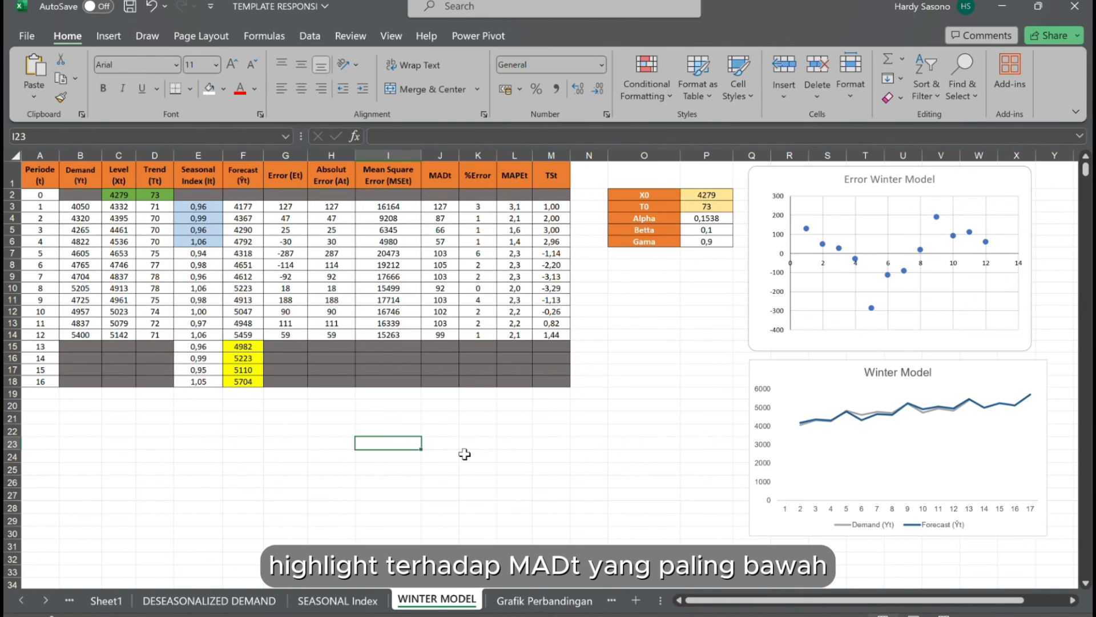
pyautogui.click(448, 337)
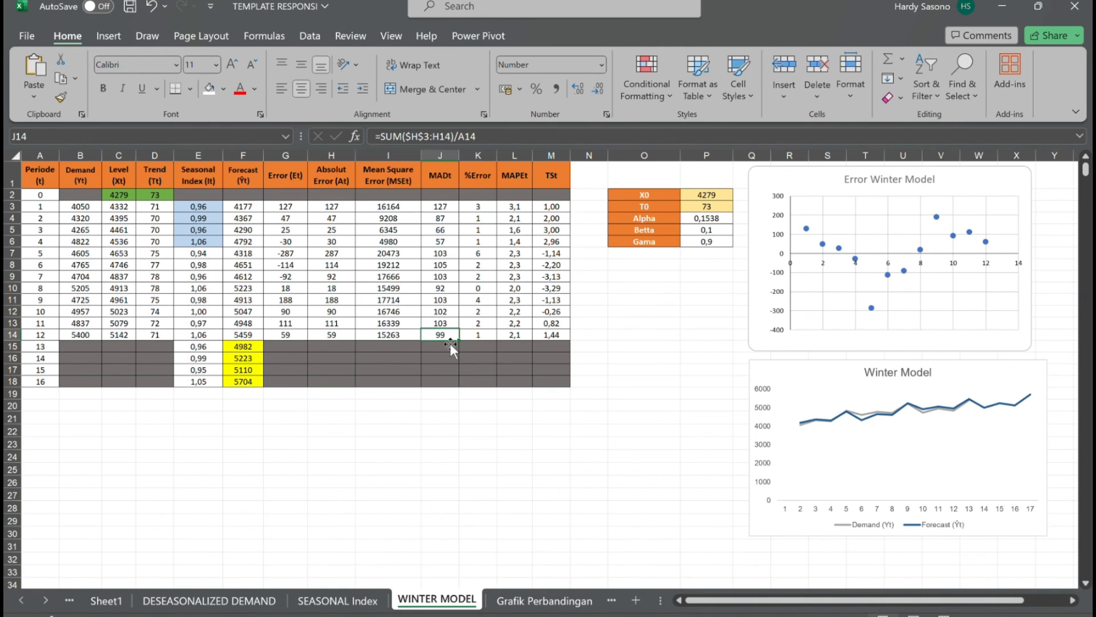
pyautogui.click(224, 92)
pyautogui.click(251, 218)
pyautogui.click(520, 336)
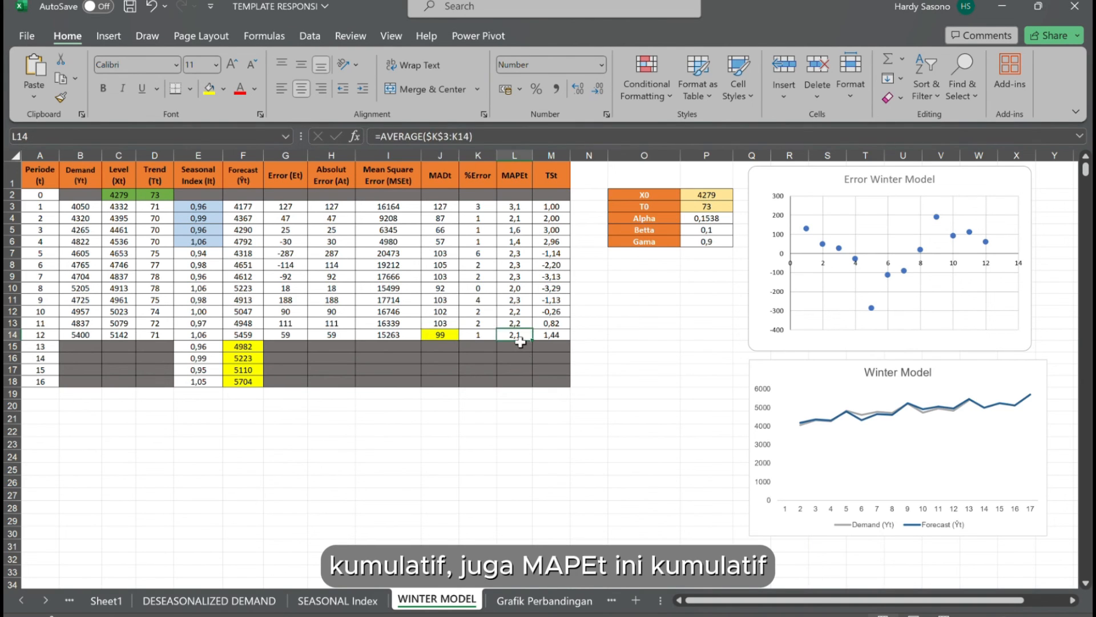
pyautogui.click(208, 91)
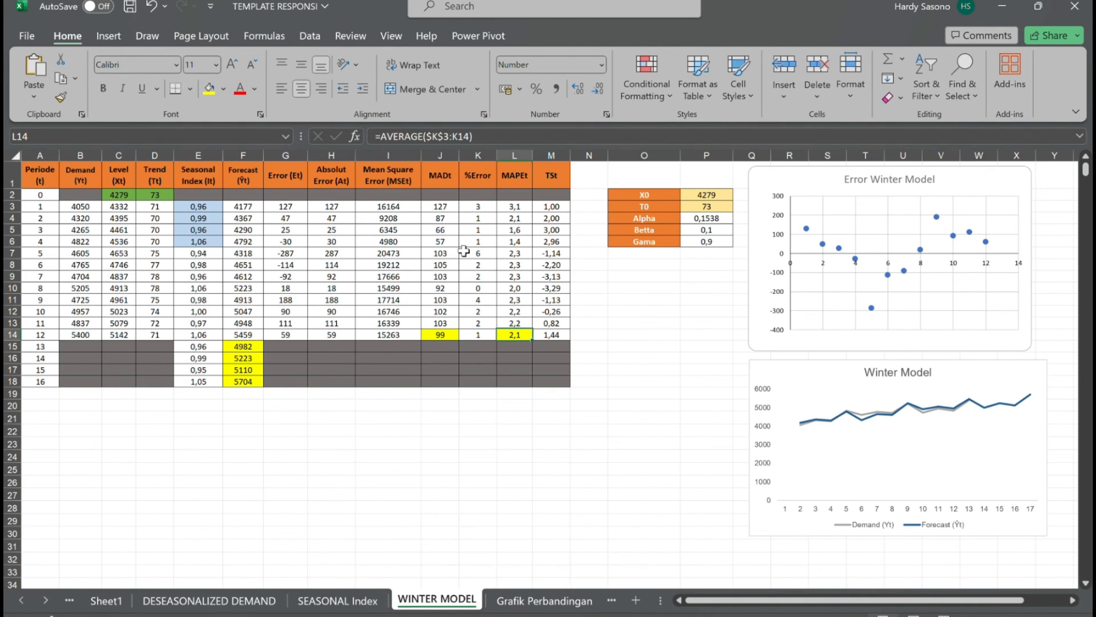
# Highlight the highest TSt value in M5 and the lowest in M10 with yellow fill.
pyautogui.click(551, 181)
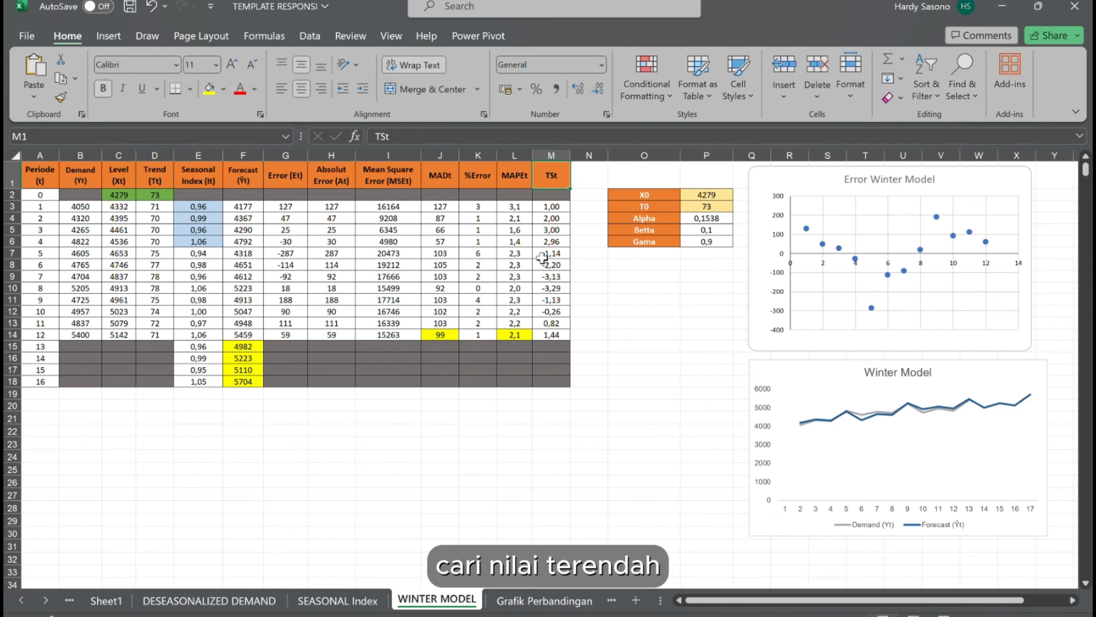
pyautogui.click(556, 231)
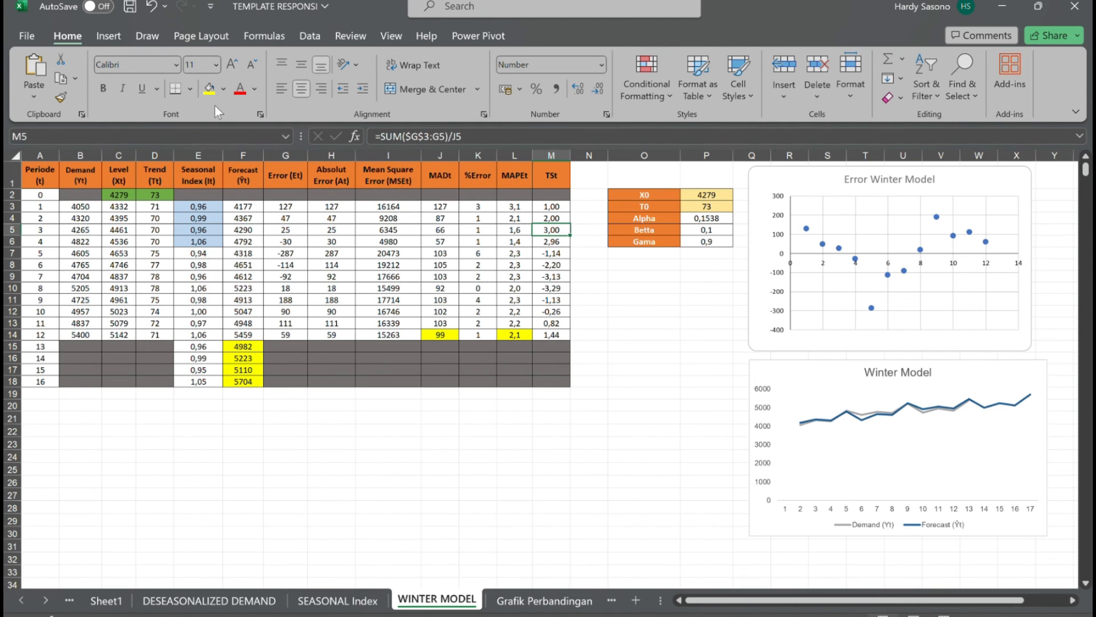
pyautogui.click(208, 89)
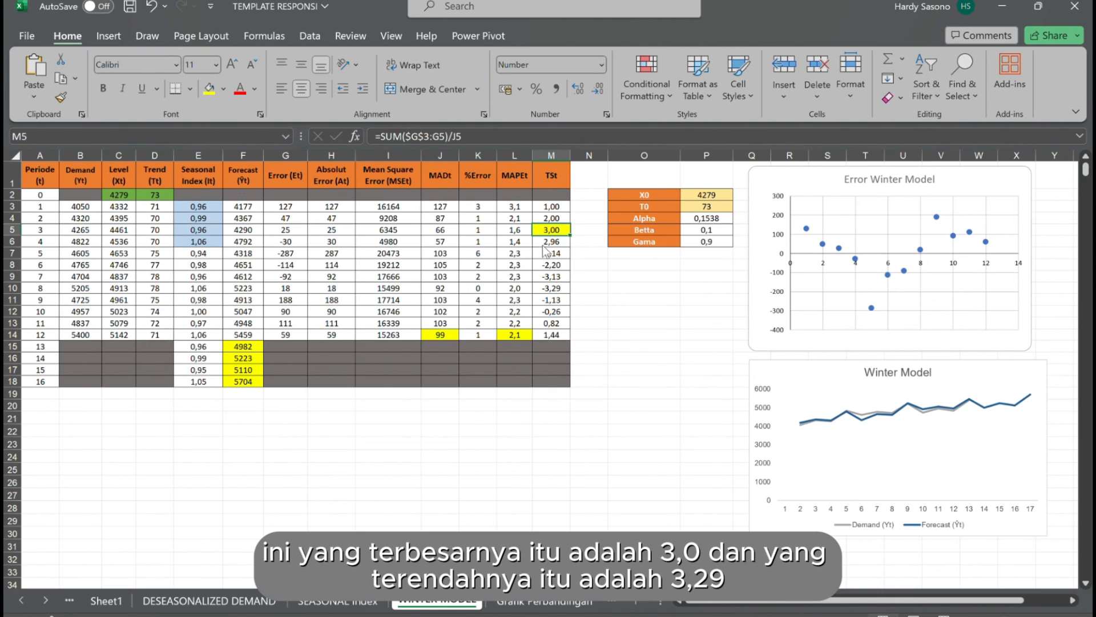
pyautogui.click(561, 290)
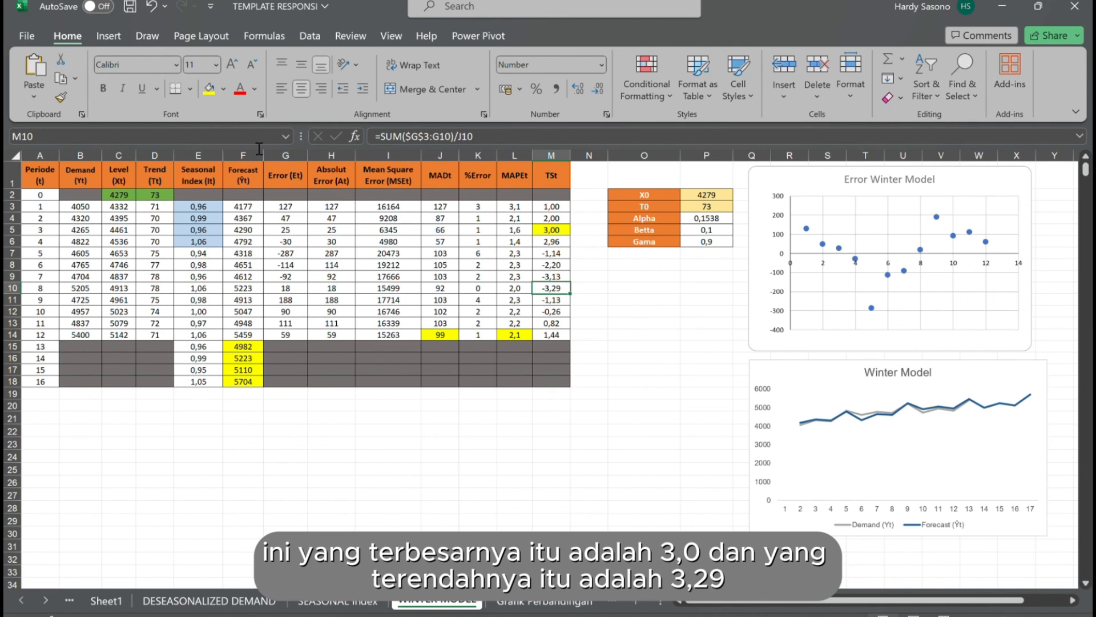
pyautogui.click(210, 90)
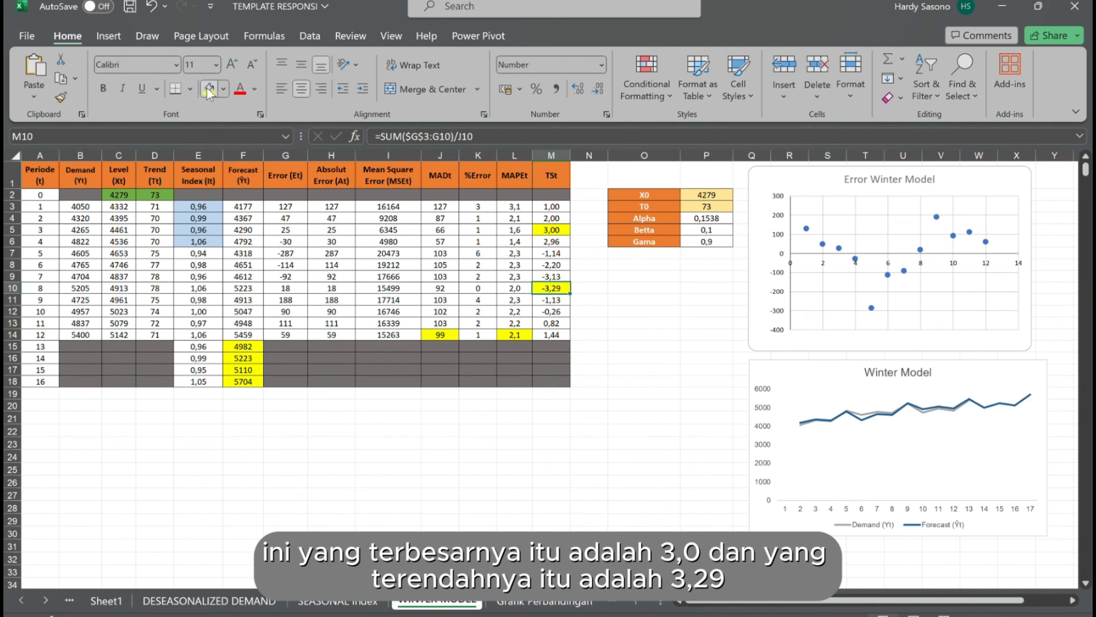
pyautogui.click(474, 433)
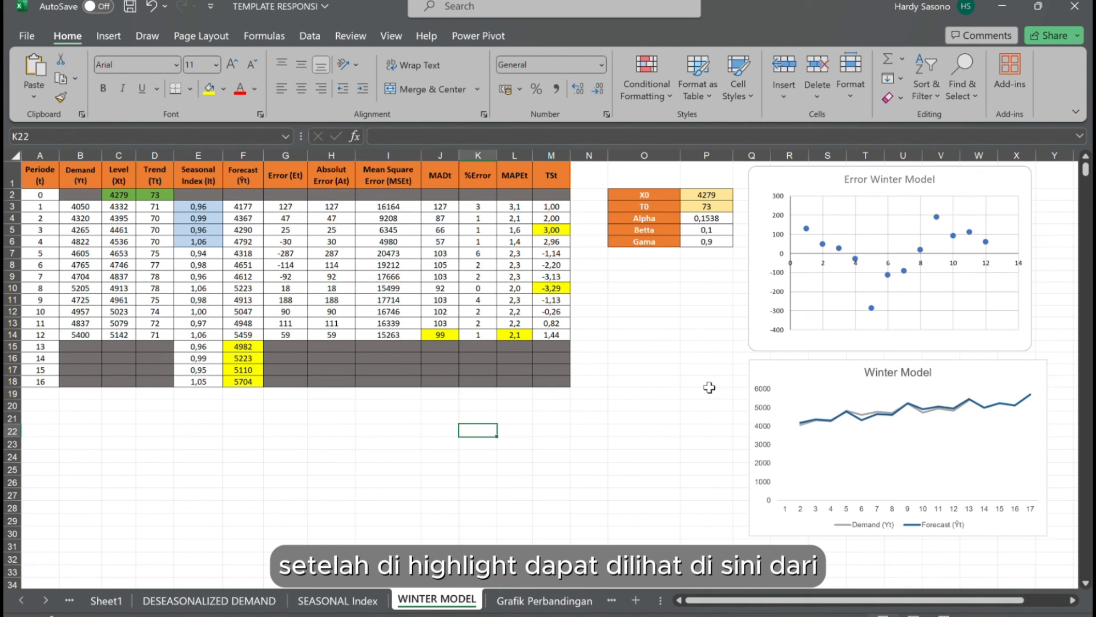
pyautogui.click(789, 390)
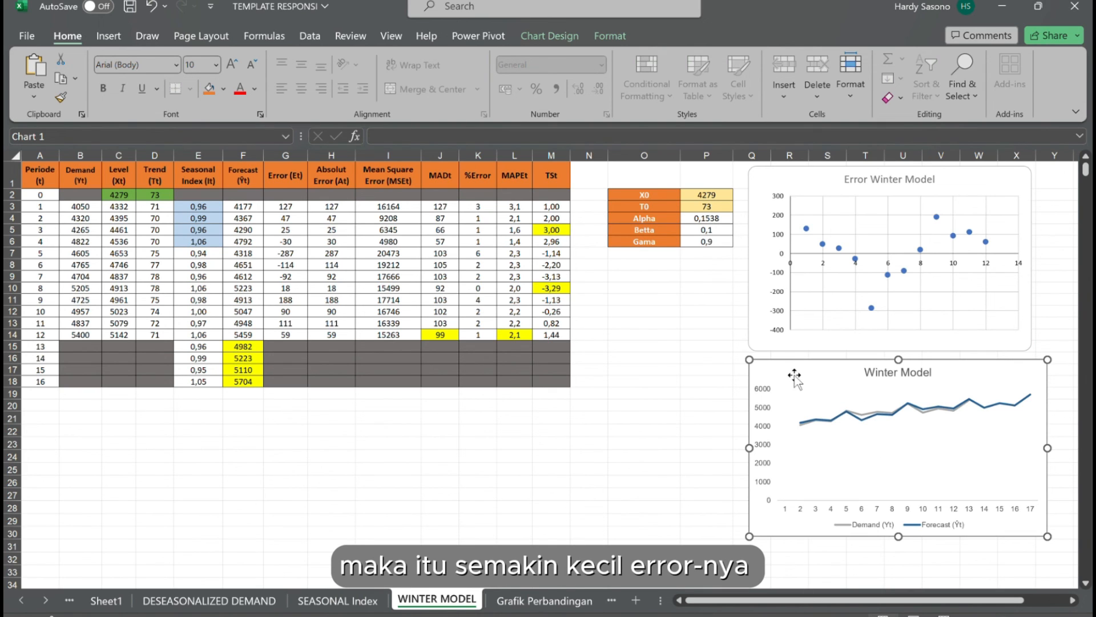
pyautogui.click(763, 268)
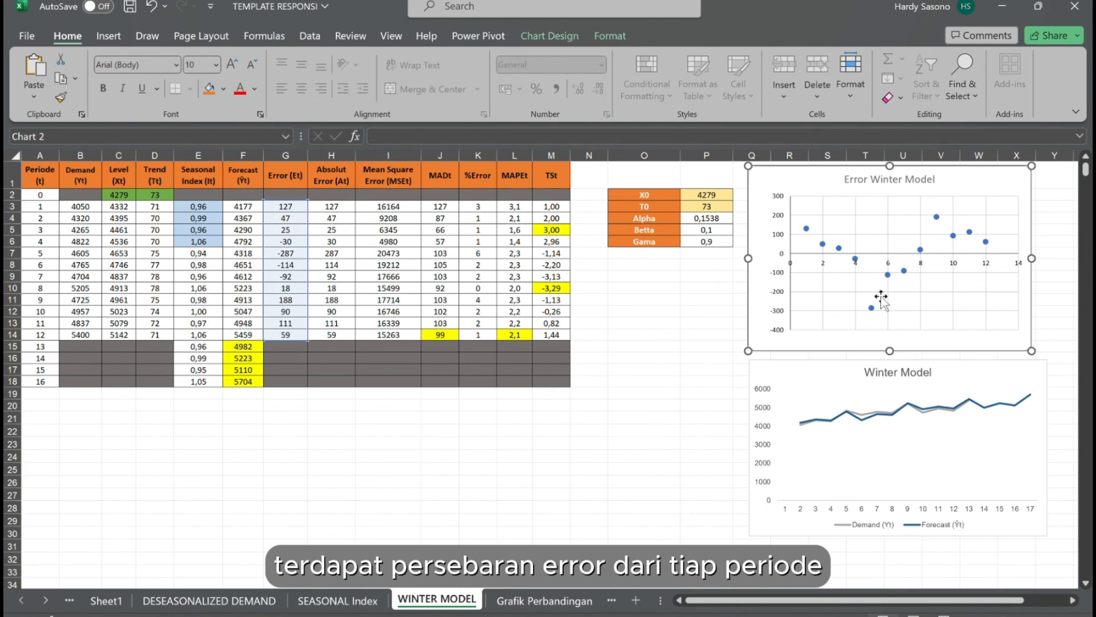
pyautogui.click(656, 328)
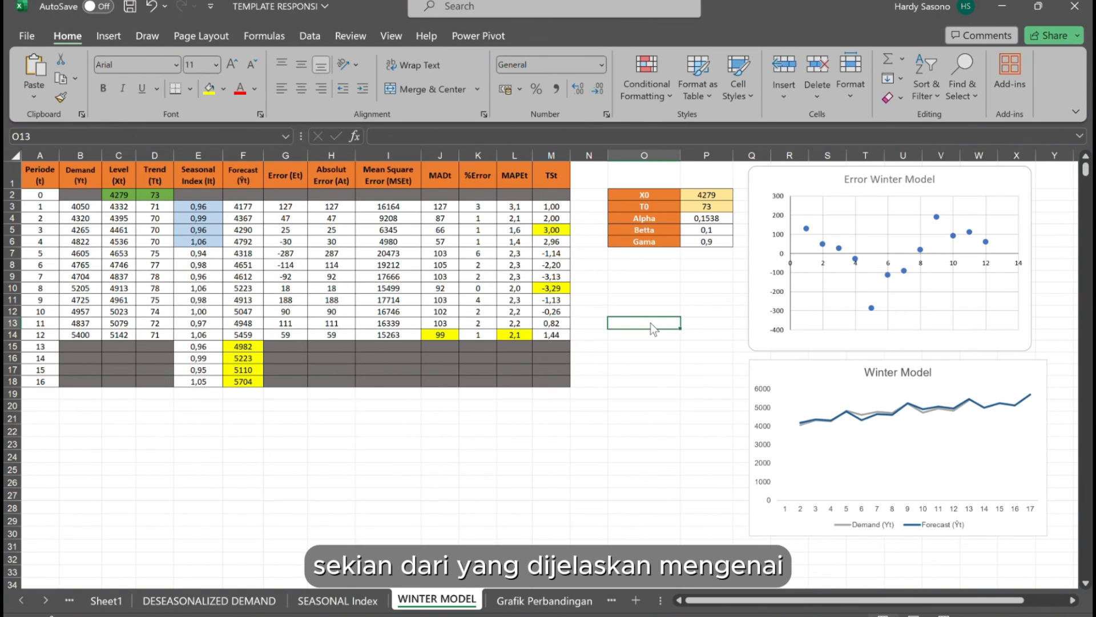